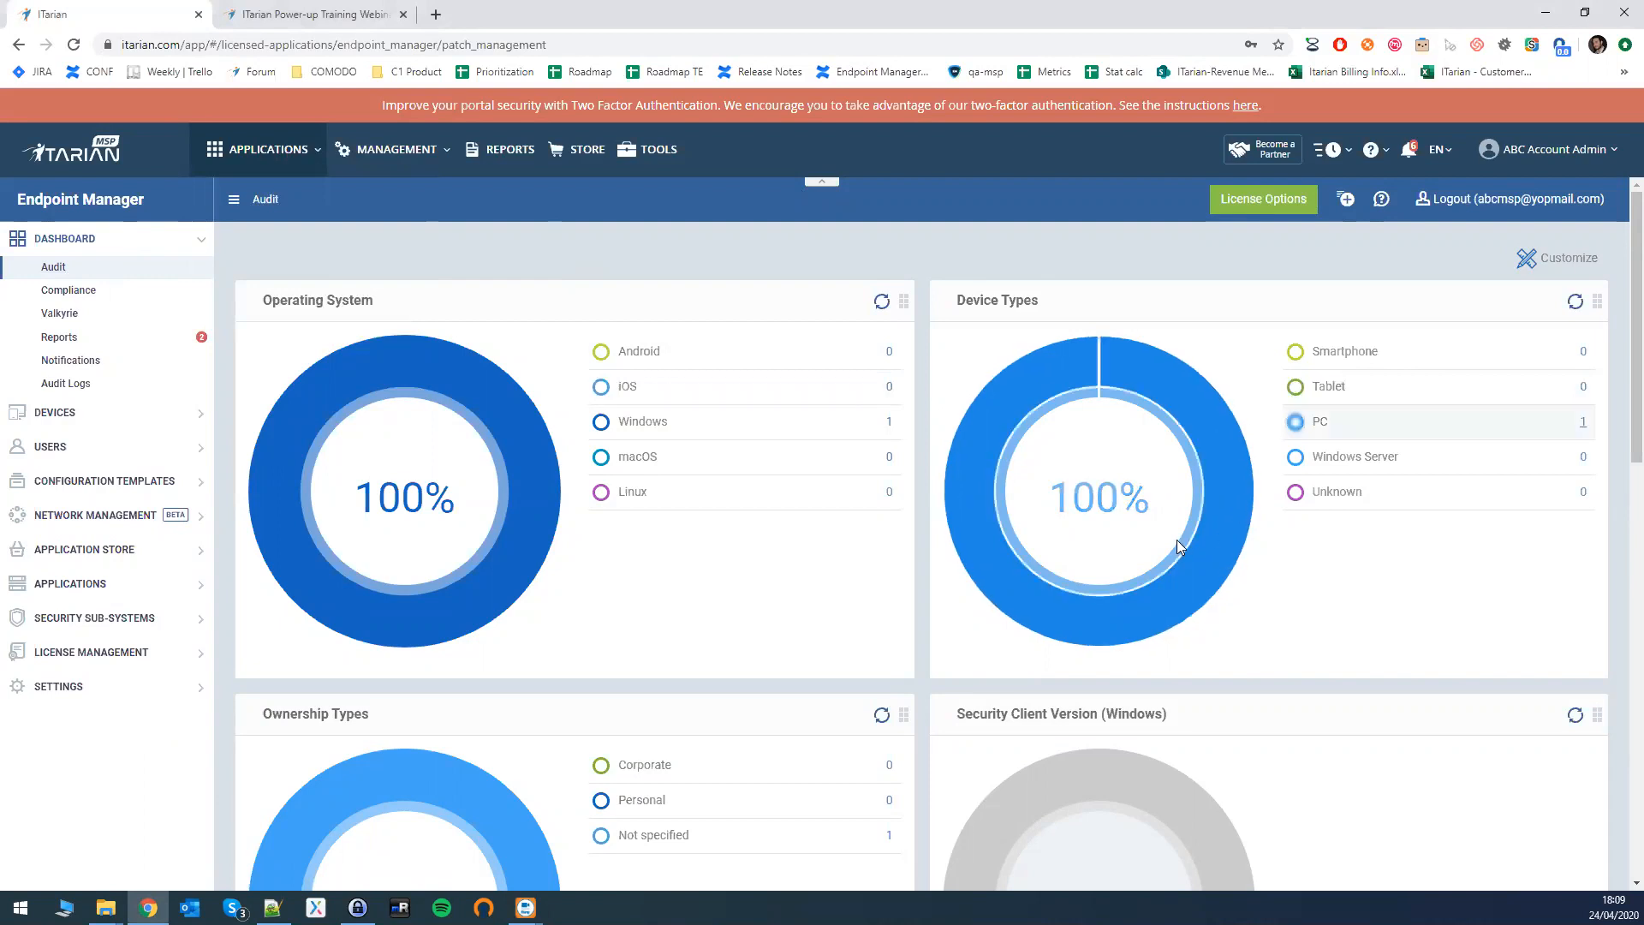
- Expand Configuration Templates in the sidebar to reveal Profiles, Alerts, Procedures, Monitors and Data Loss Prevention
scroll(1026, 522, "down", 1)
scroll(1482, 551, "up", 1)
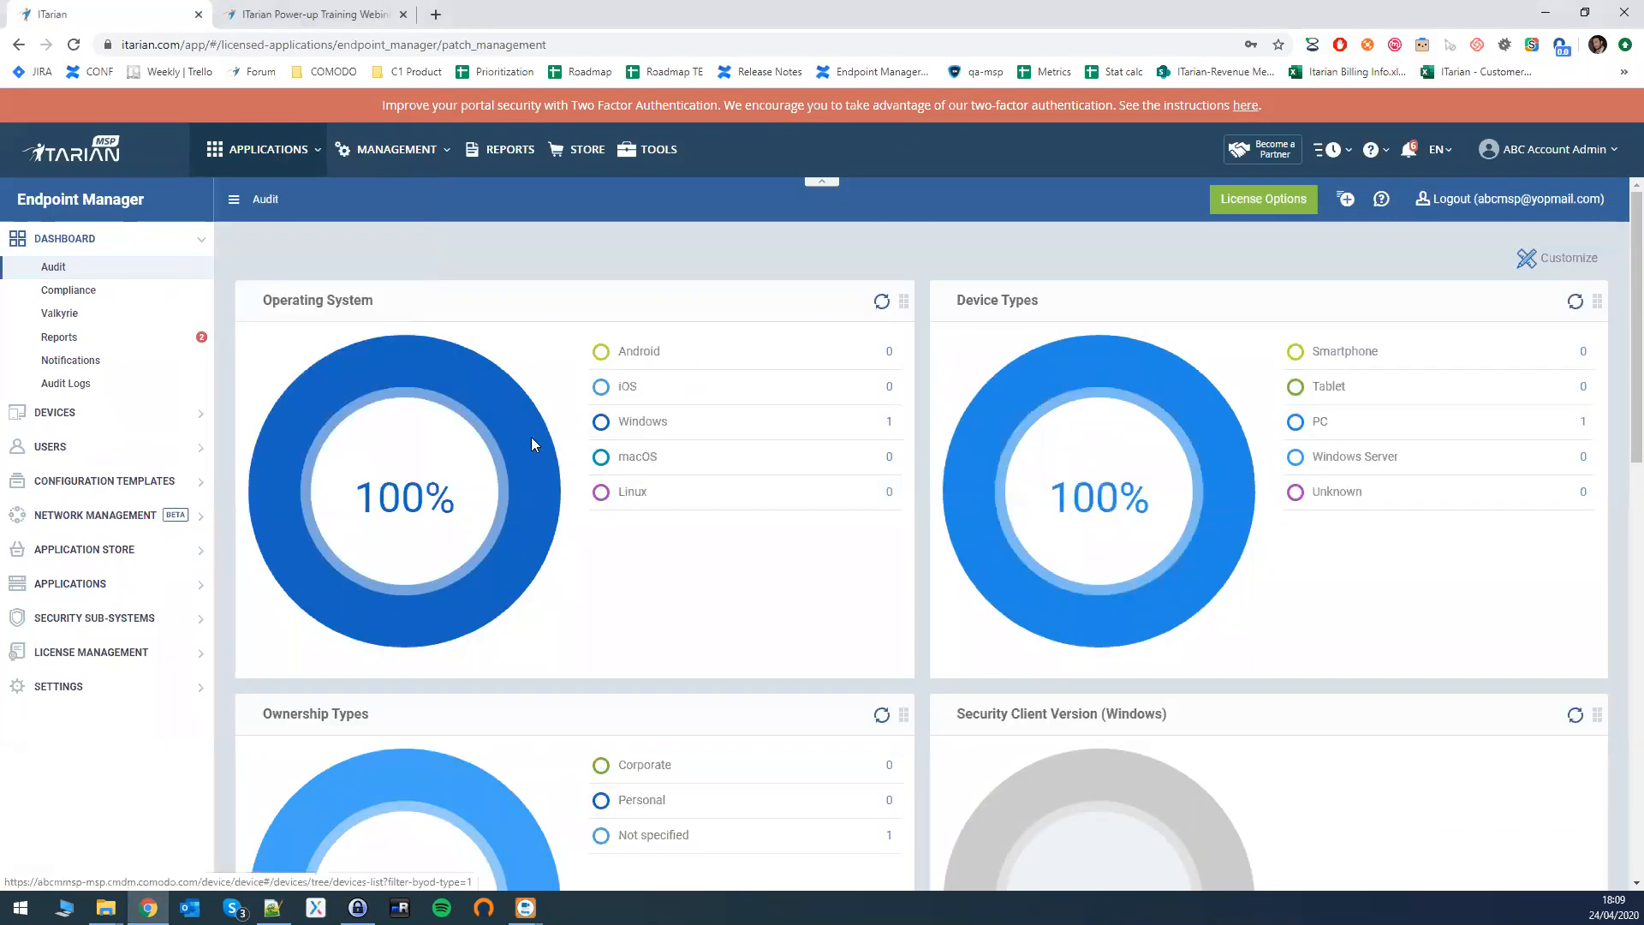
scroll(1072, 632, "down", 2)
scroll(1016, 632, "up", 2)
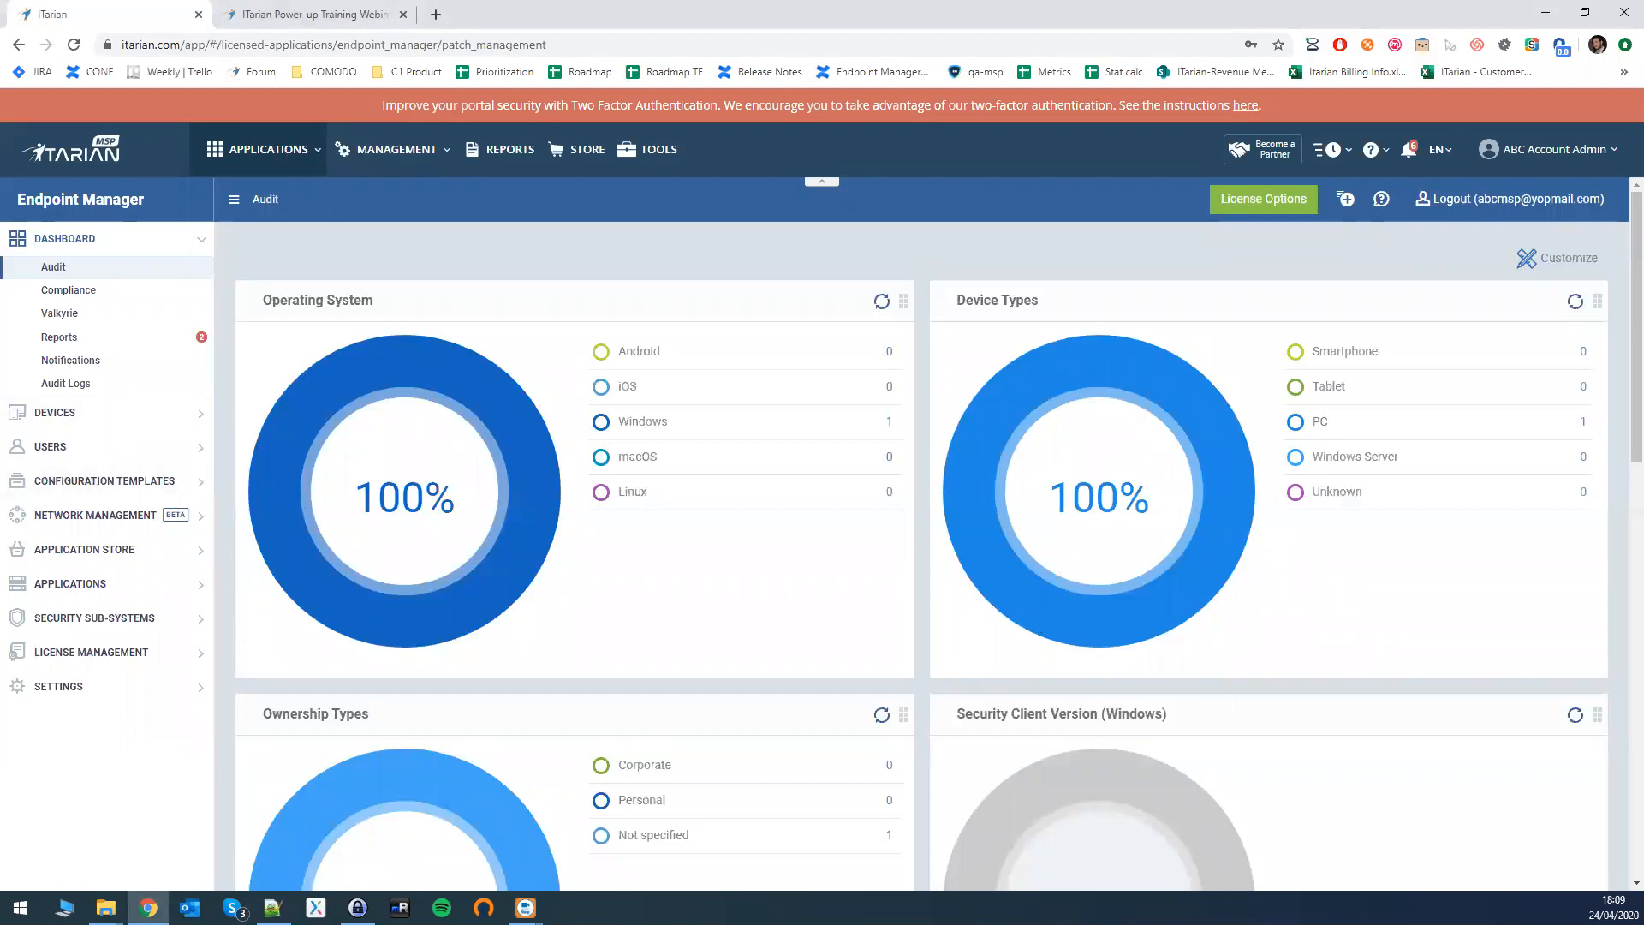
left_click(171, 485)
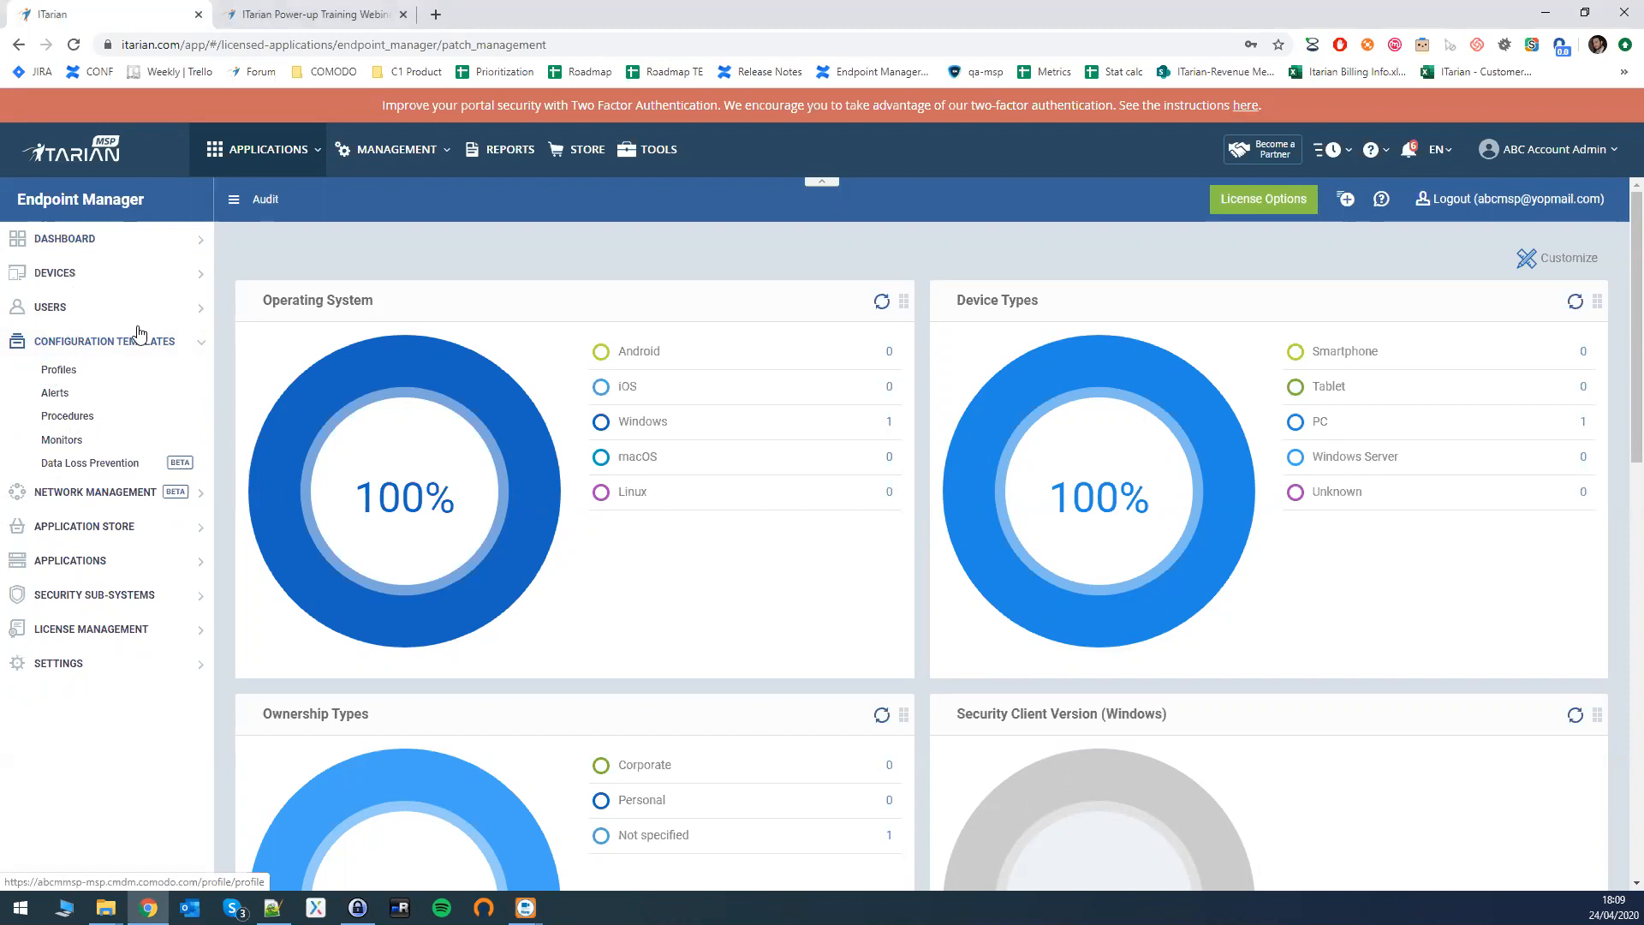
- Open Procedures and scroll through the list, including Apply Critical Patches and predefined scripts
left_click(68, 417)
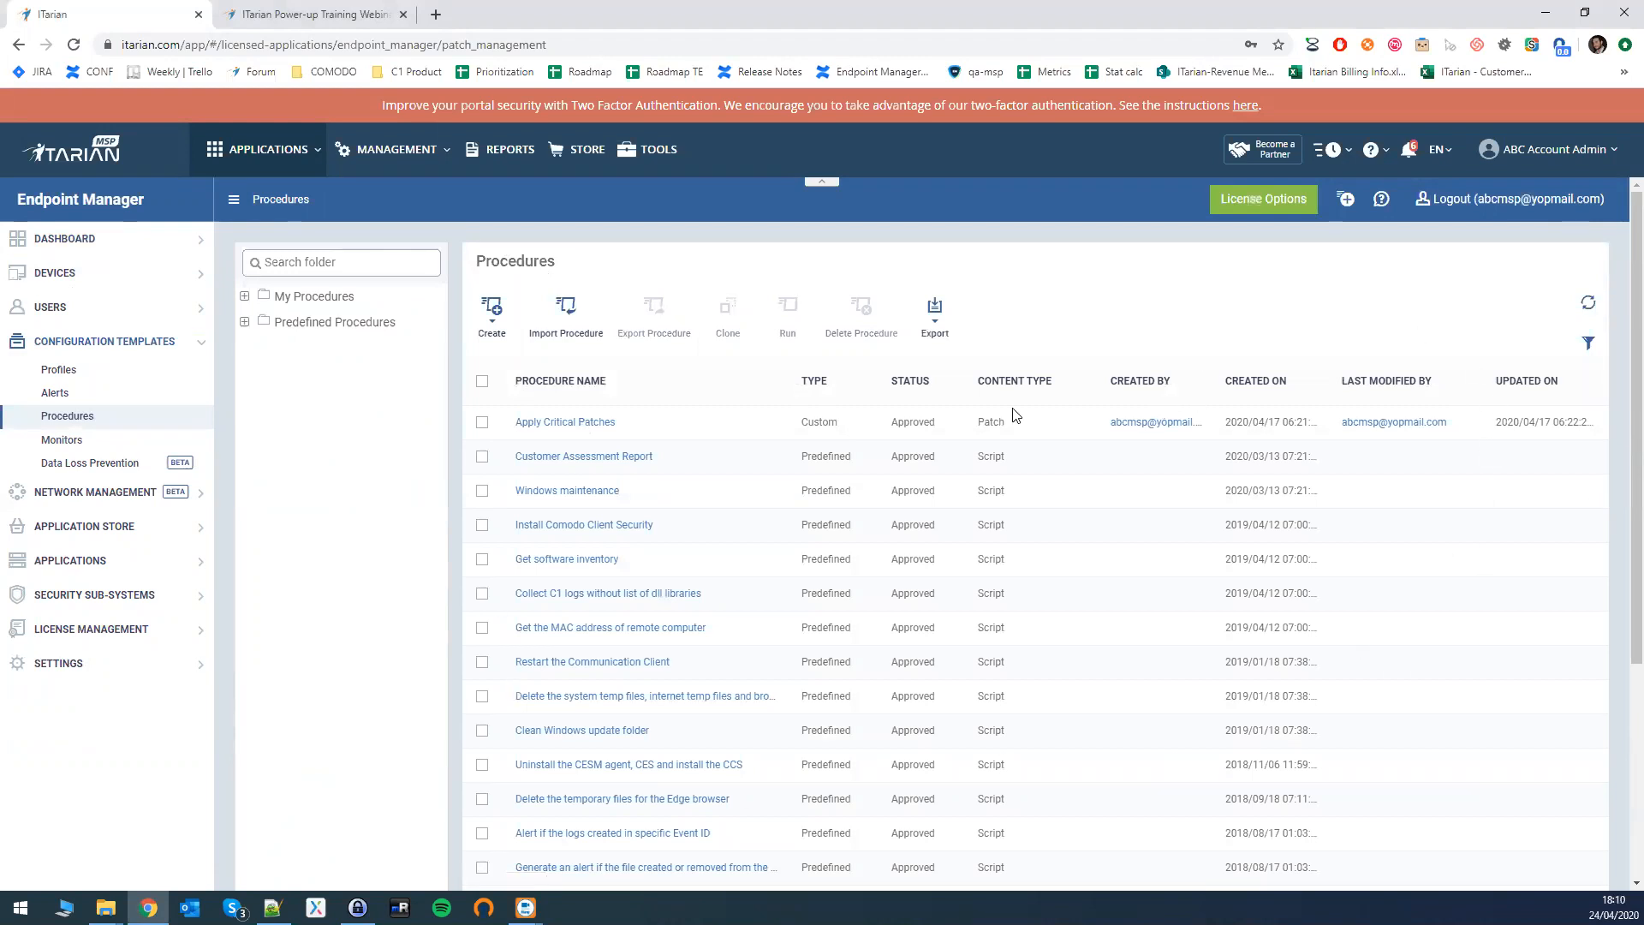
scroll(1015, 416, "down", 3)
scroll(1016, 415, "up", 1)
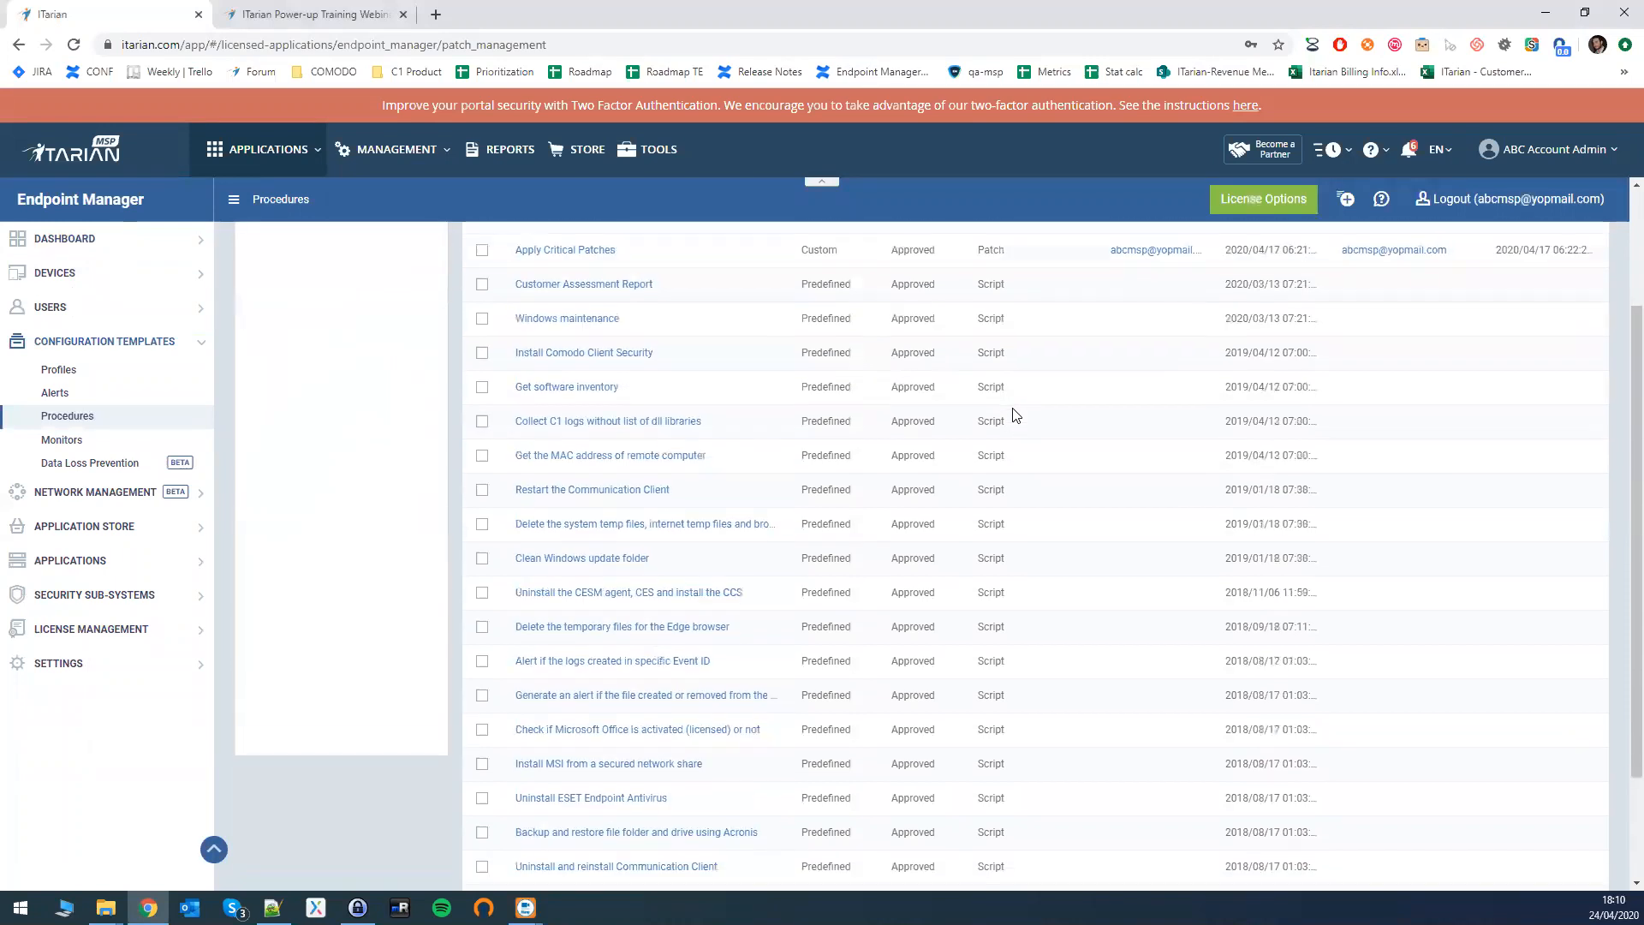
scroll(1016, 415, "down", 3)
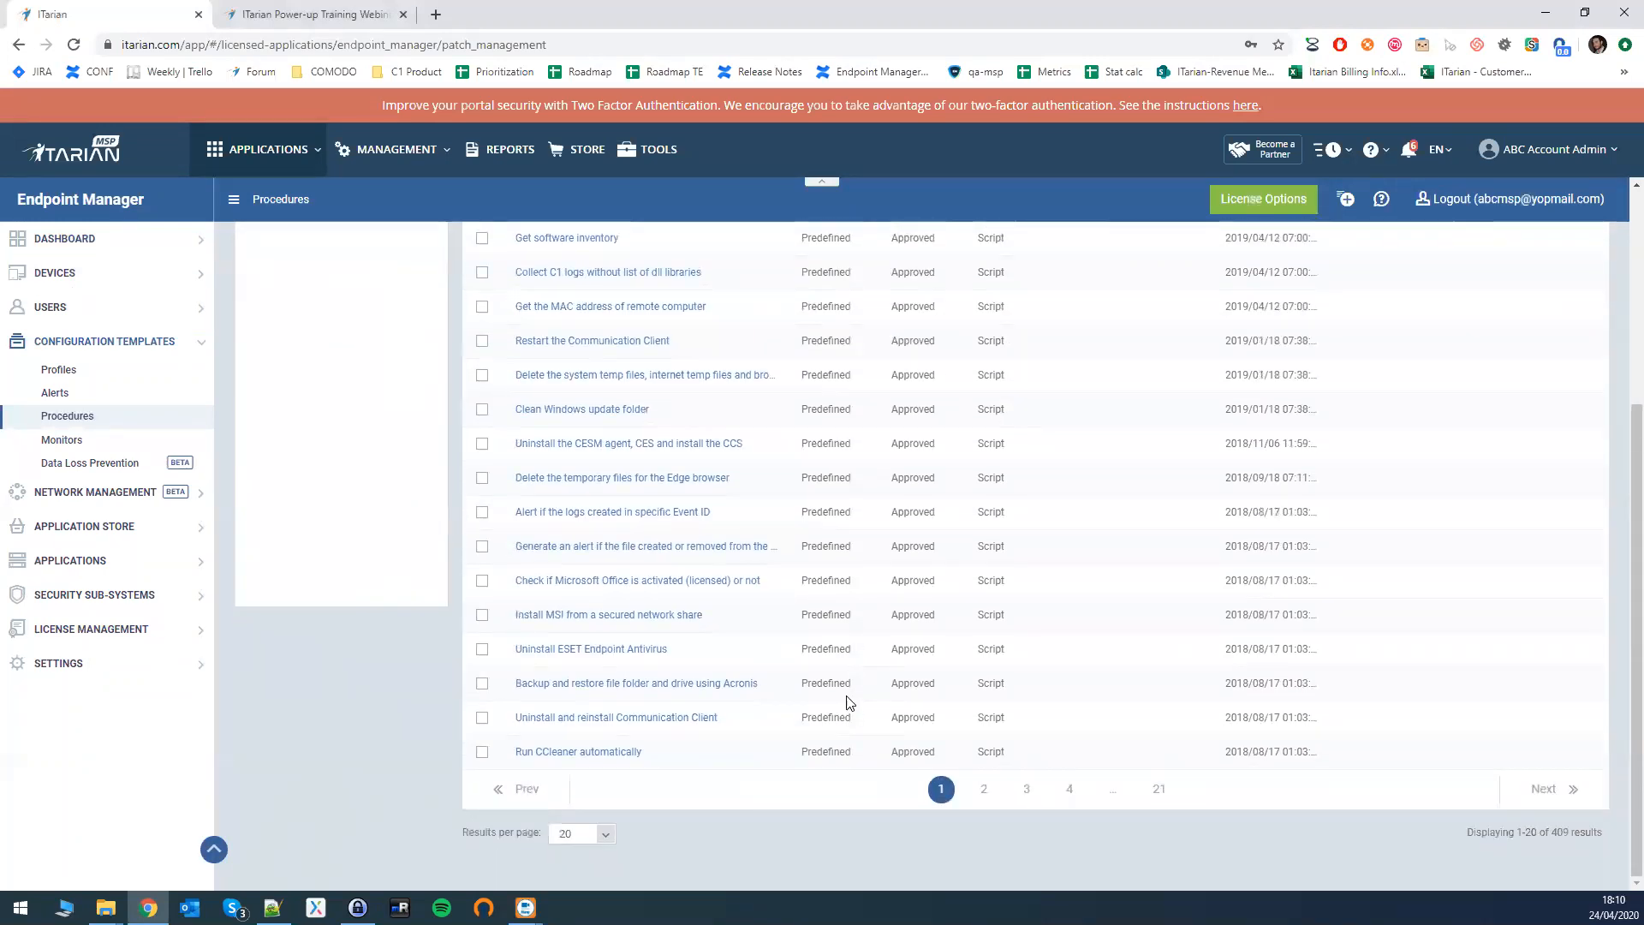
scroll(835, 661, "up", 2)
scroll(829, 653, "up", 2)
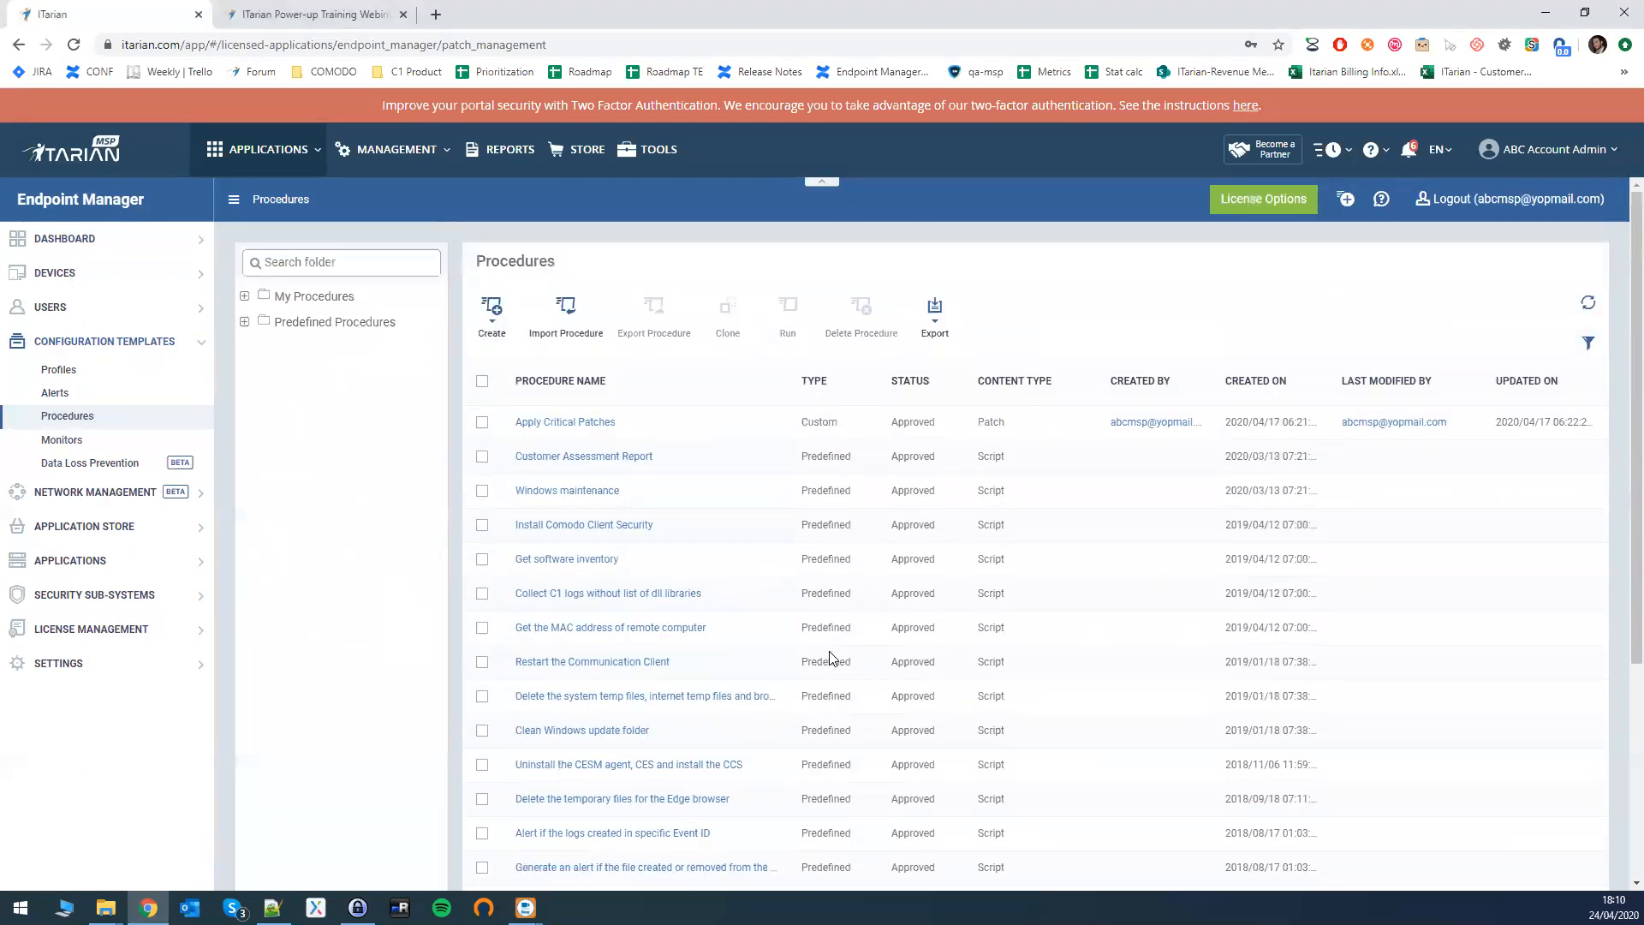
scroll(824, 641, "down", 3)
scroll(828, 648, "down", 1)
scroll(991, 617, "up", 2)
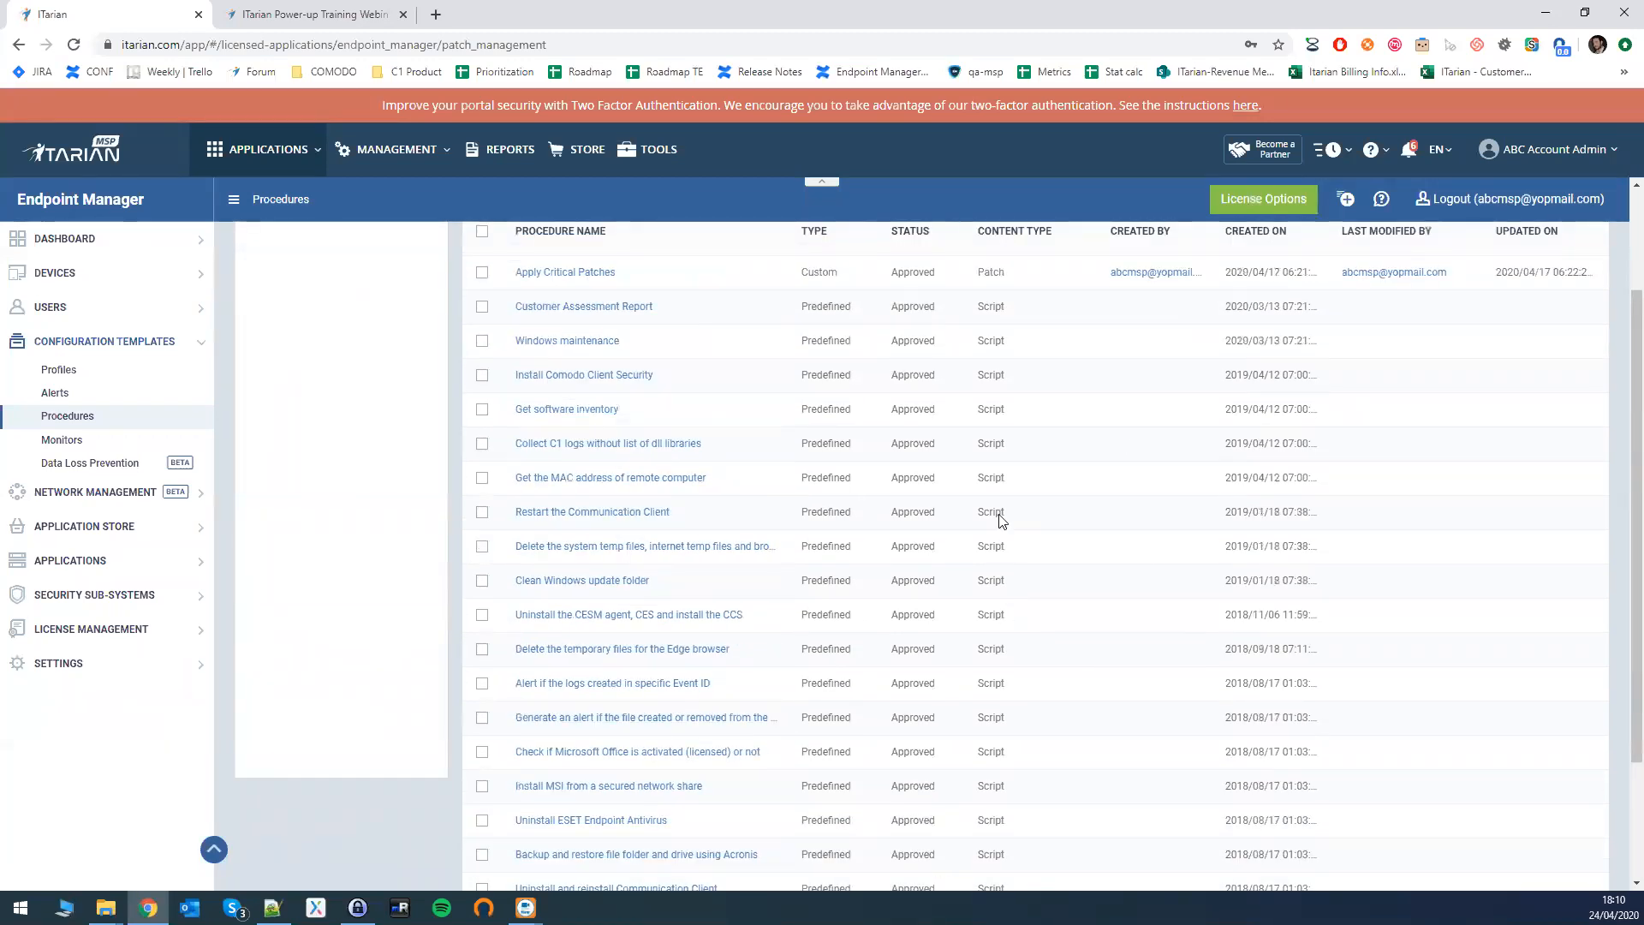
scroll(1002, 520, "up", 2)
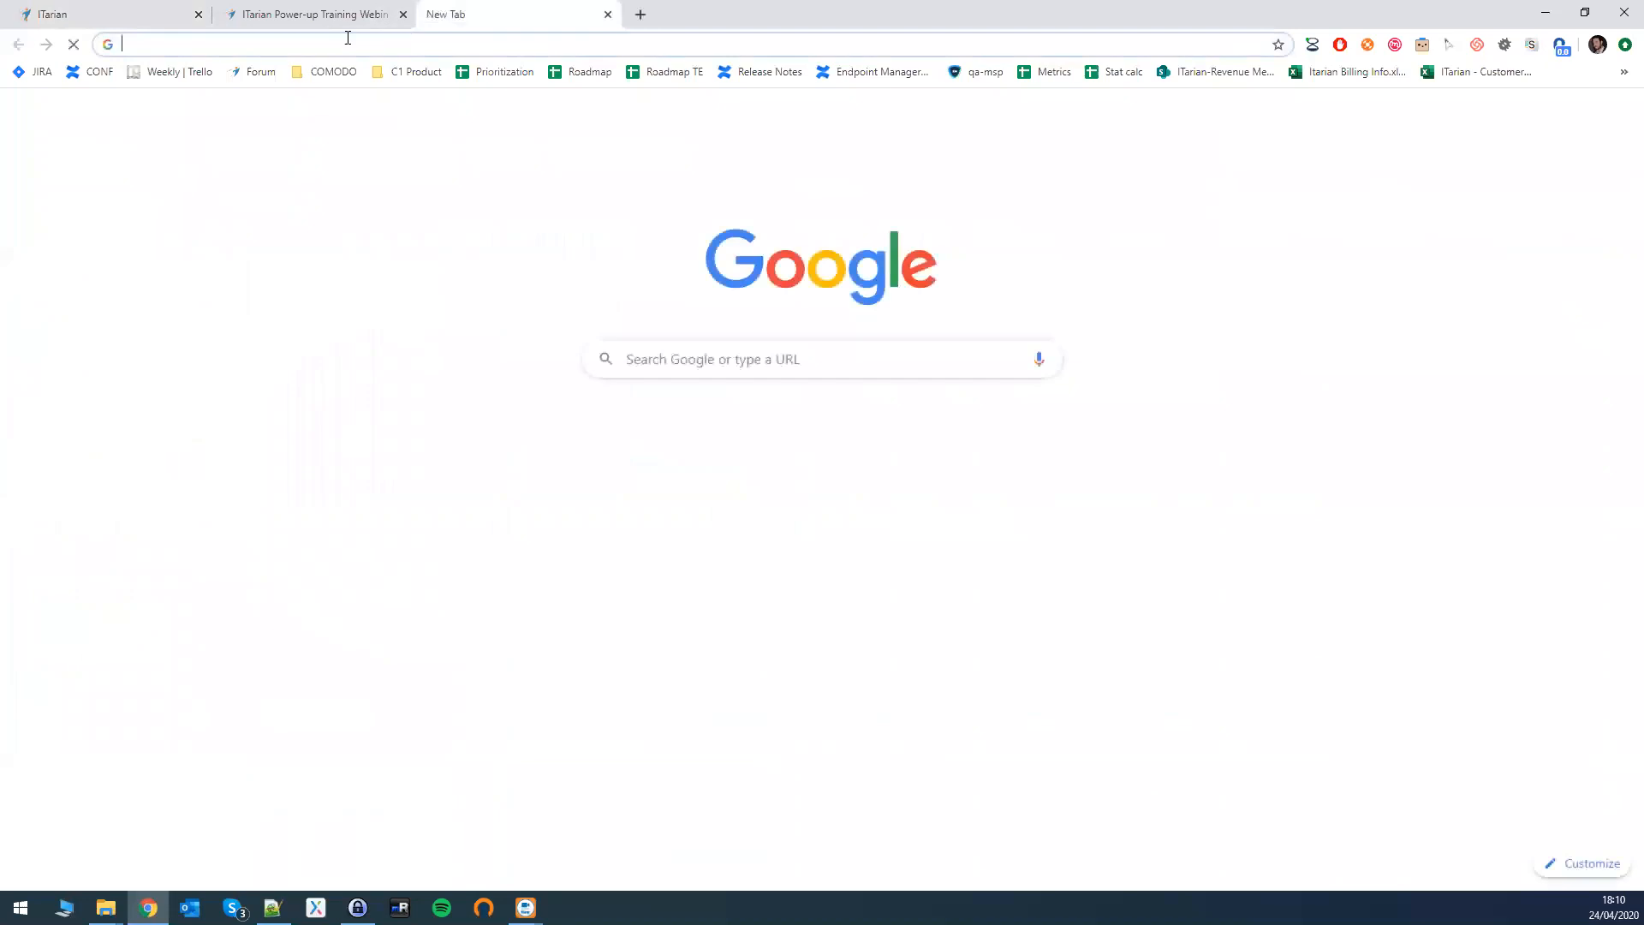
- Load the scripts.itarian.com script library in a new tab, then return to the Endpoint Manager procedures
left_click(436, 15)
type("scripts.itarian.com")
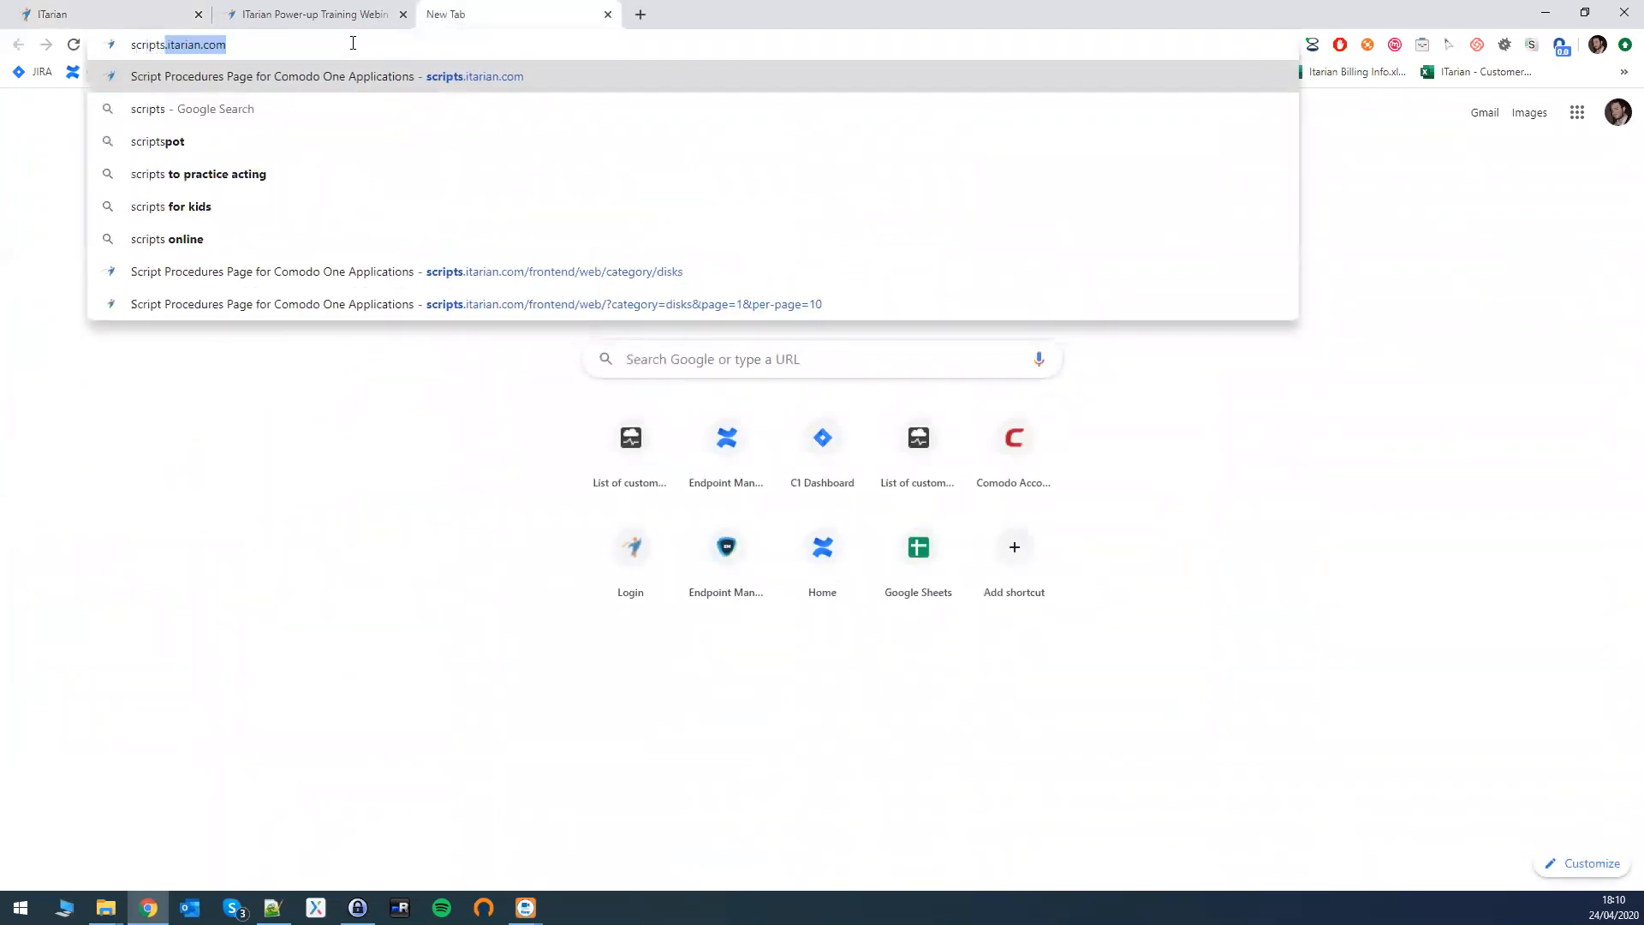
key("Return")
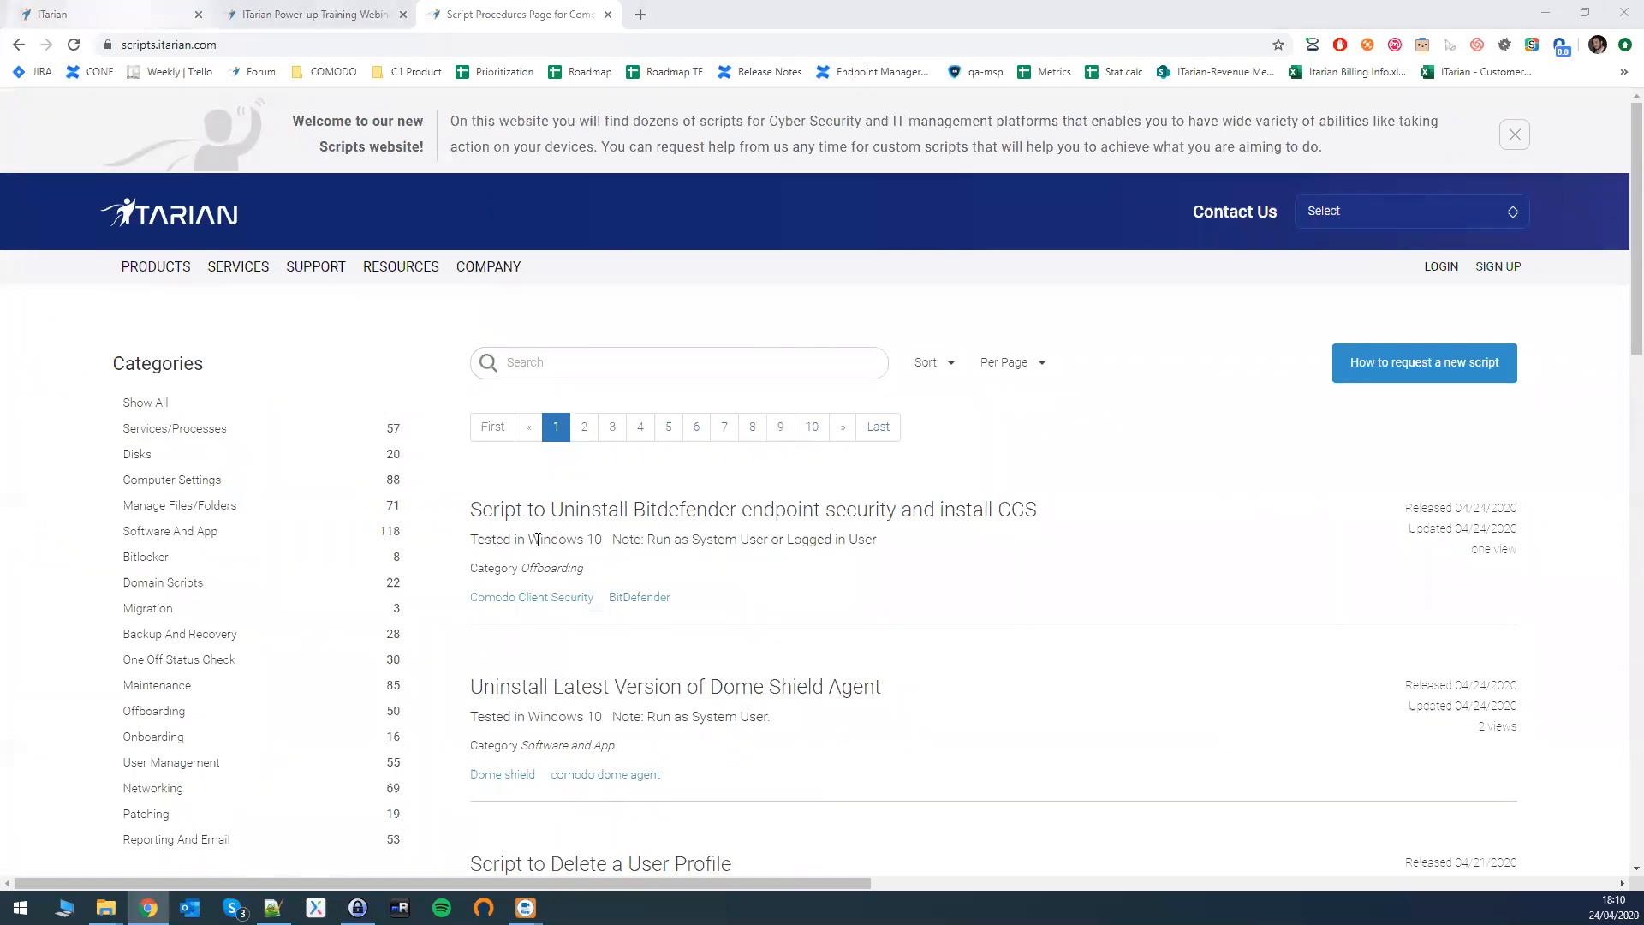
scroll(274, 565, "down", 1)
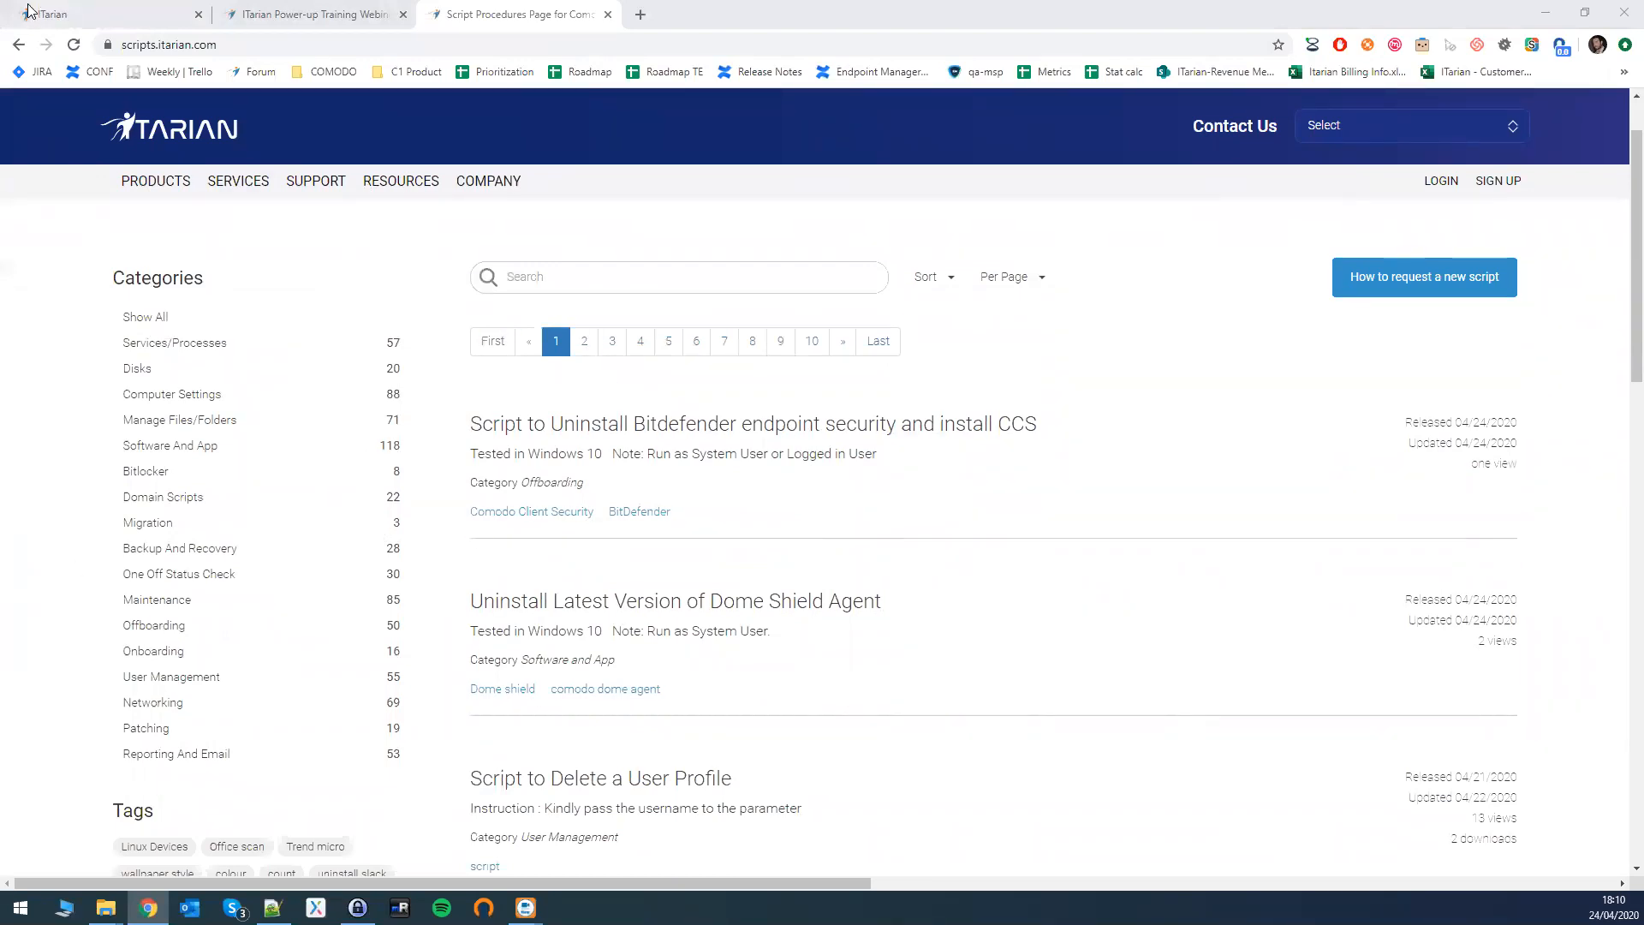
left_click(95, 24)
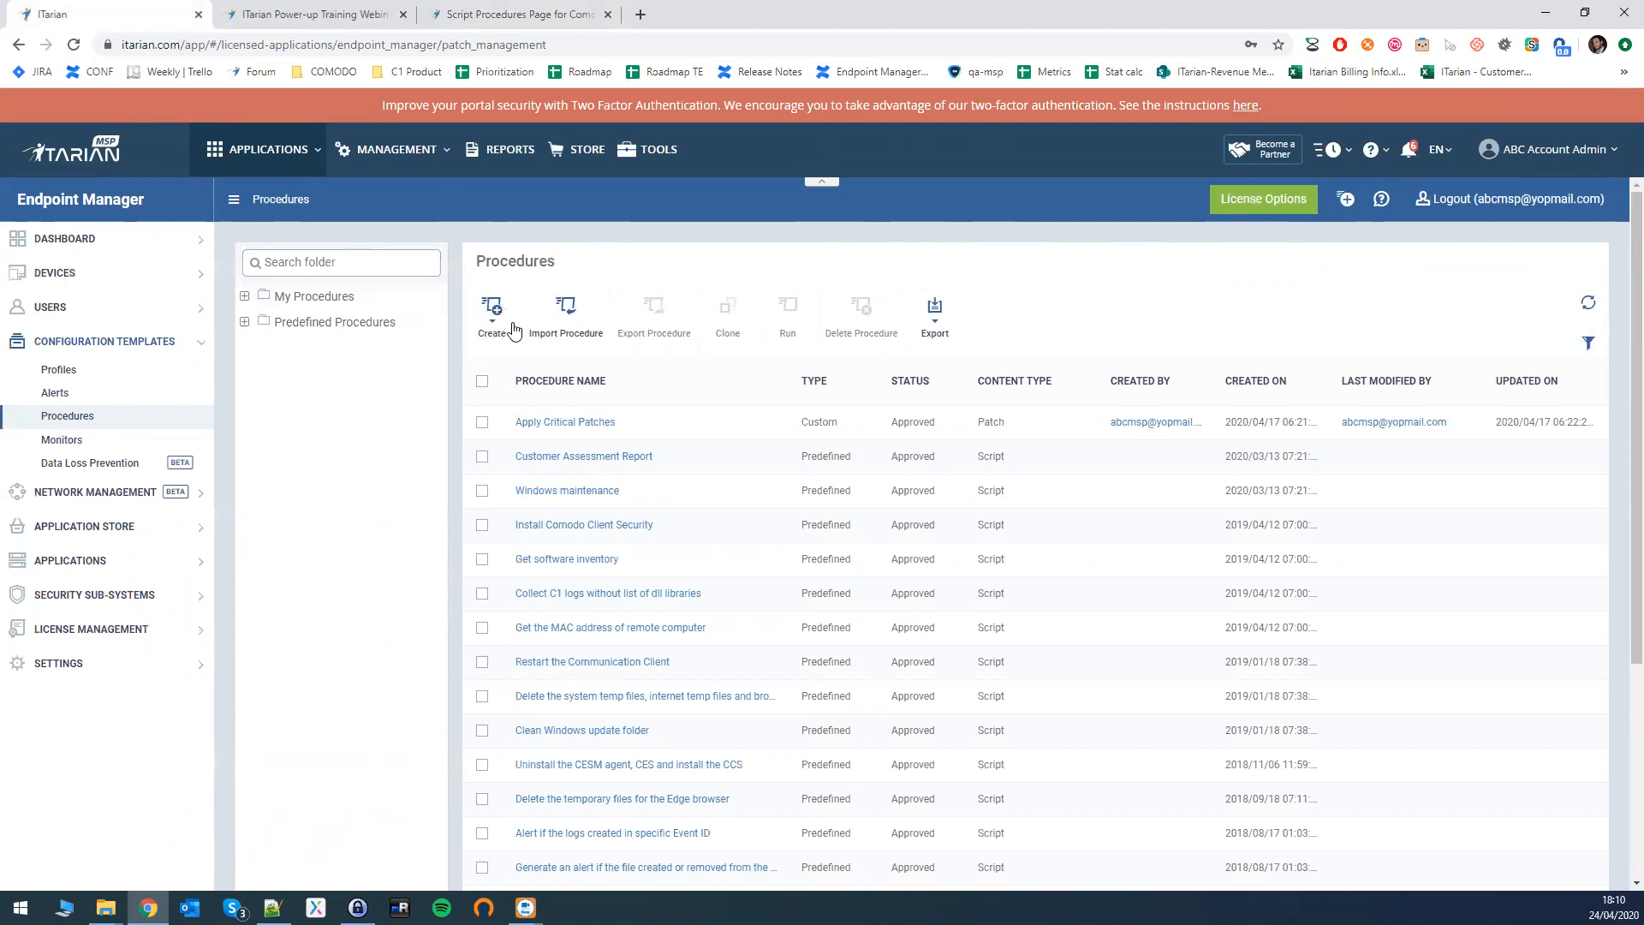
- Start a new script procedure named Disk Cleanup in the My Procedures folder
left_click(488, 319)
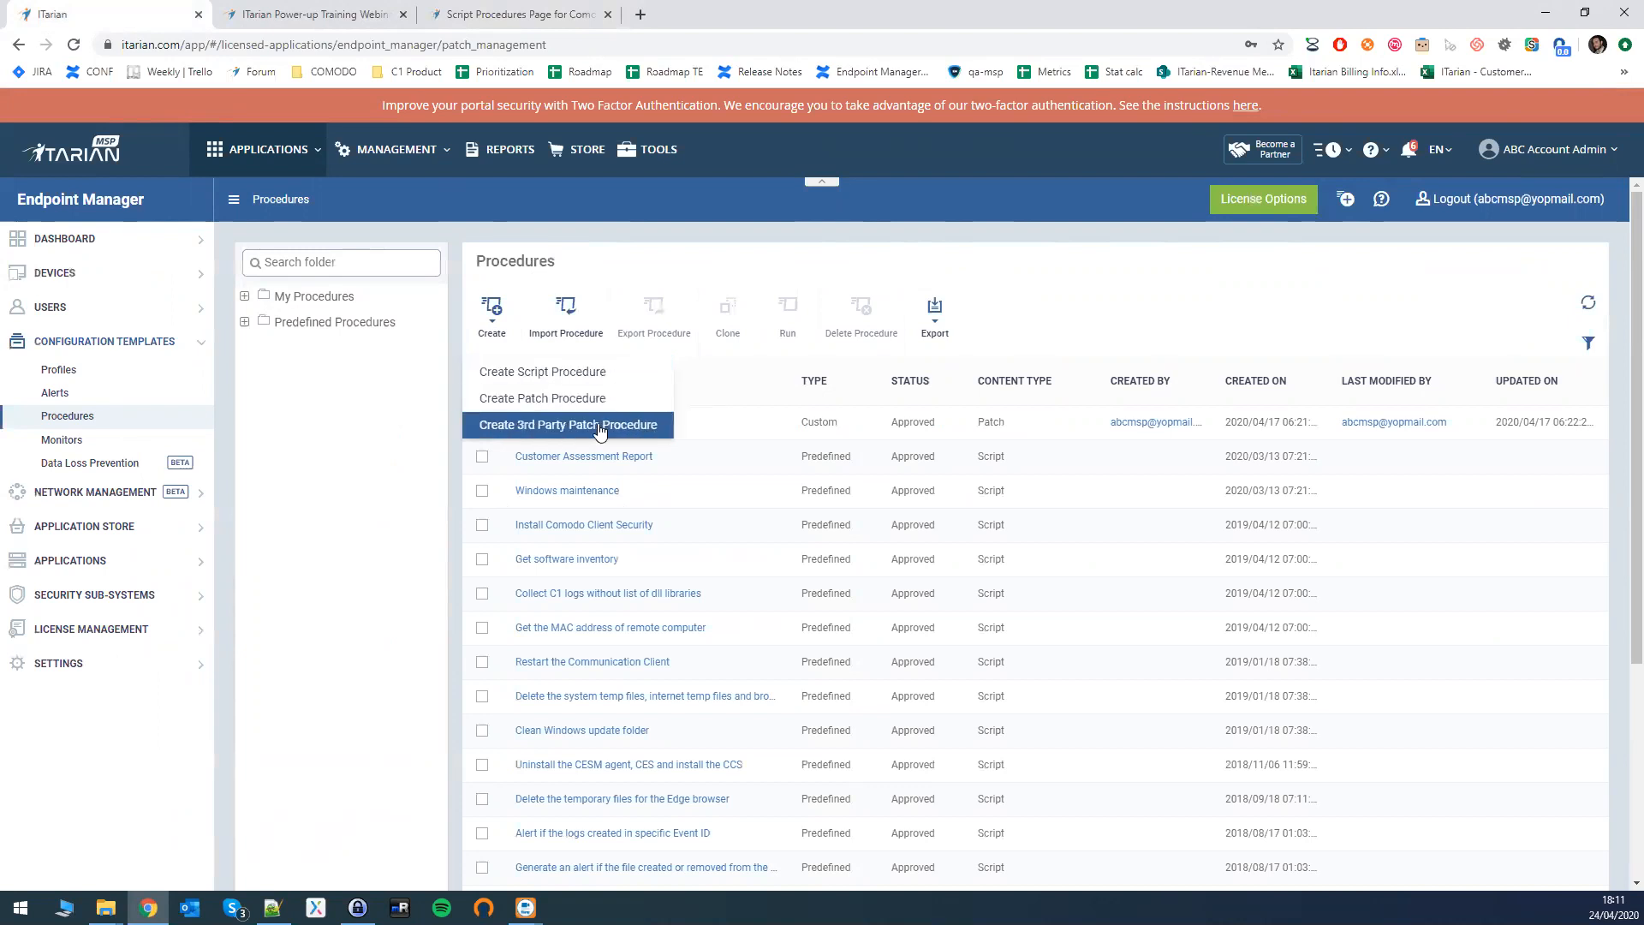
left_click(527, 374)
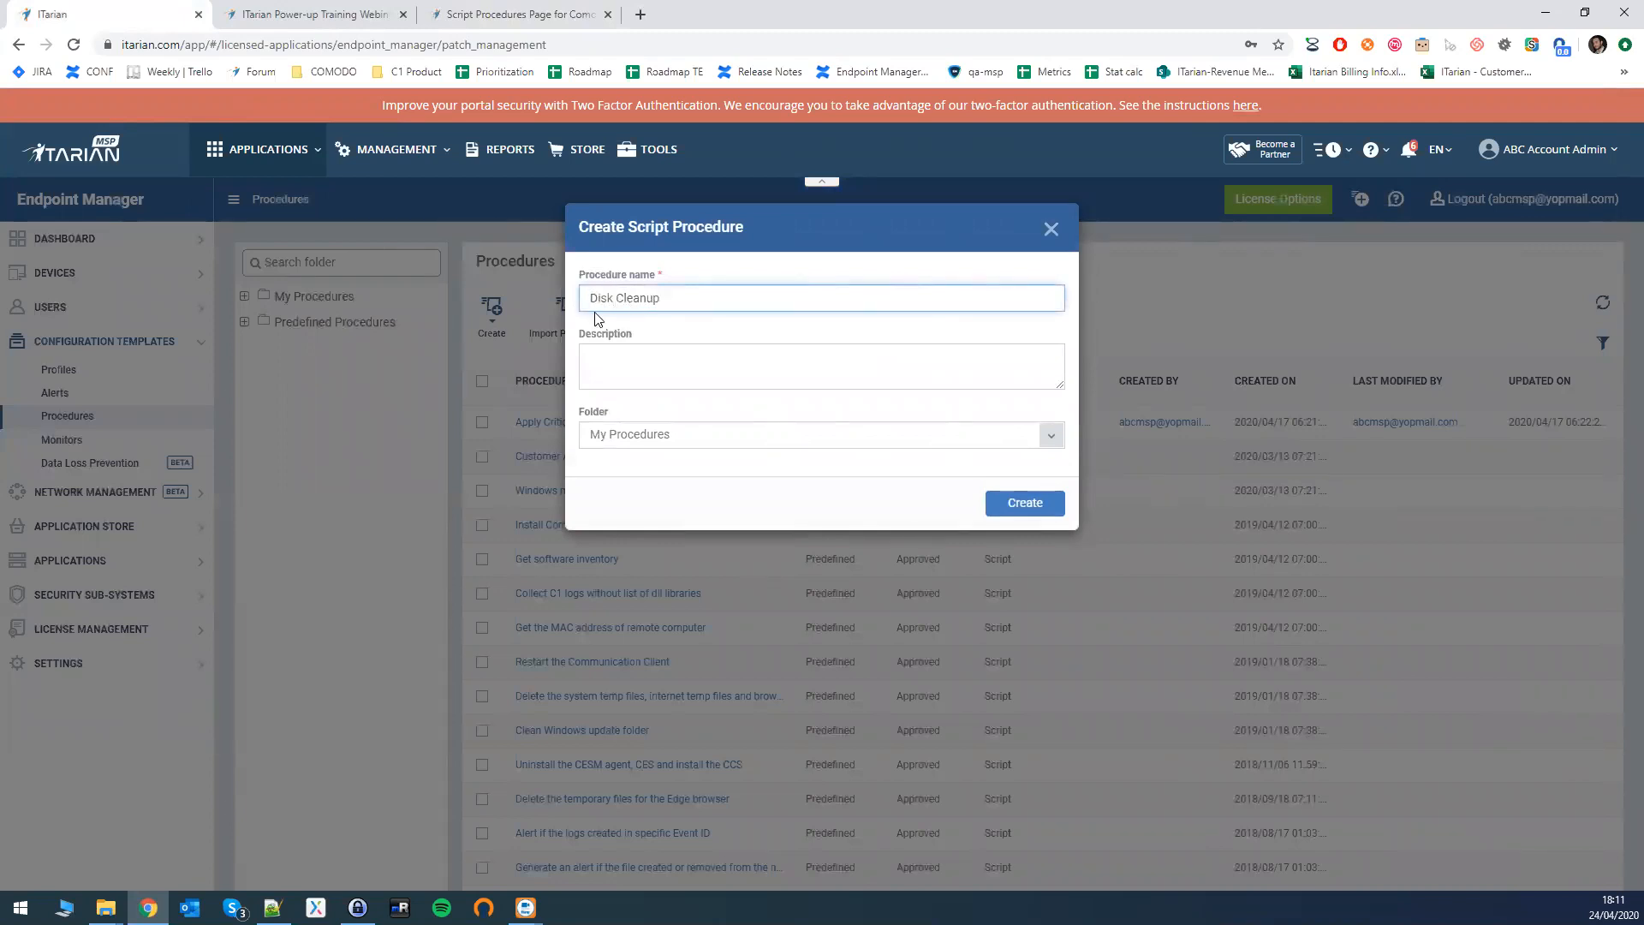
- Create the Disk Cleanup procedure, make its General details editable, and view its script
left_click(1012, 505)
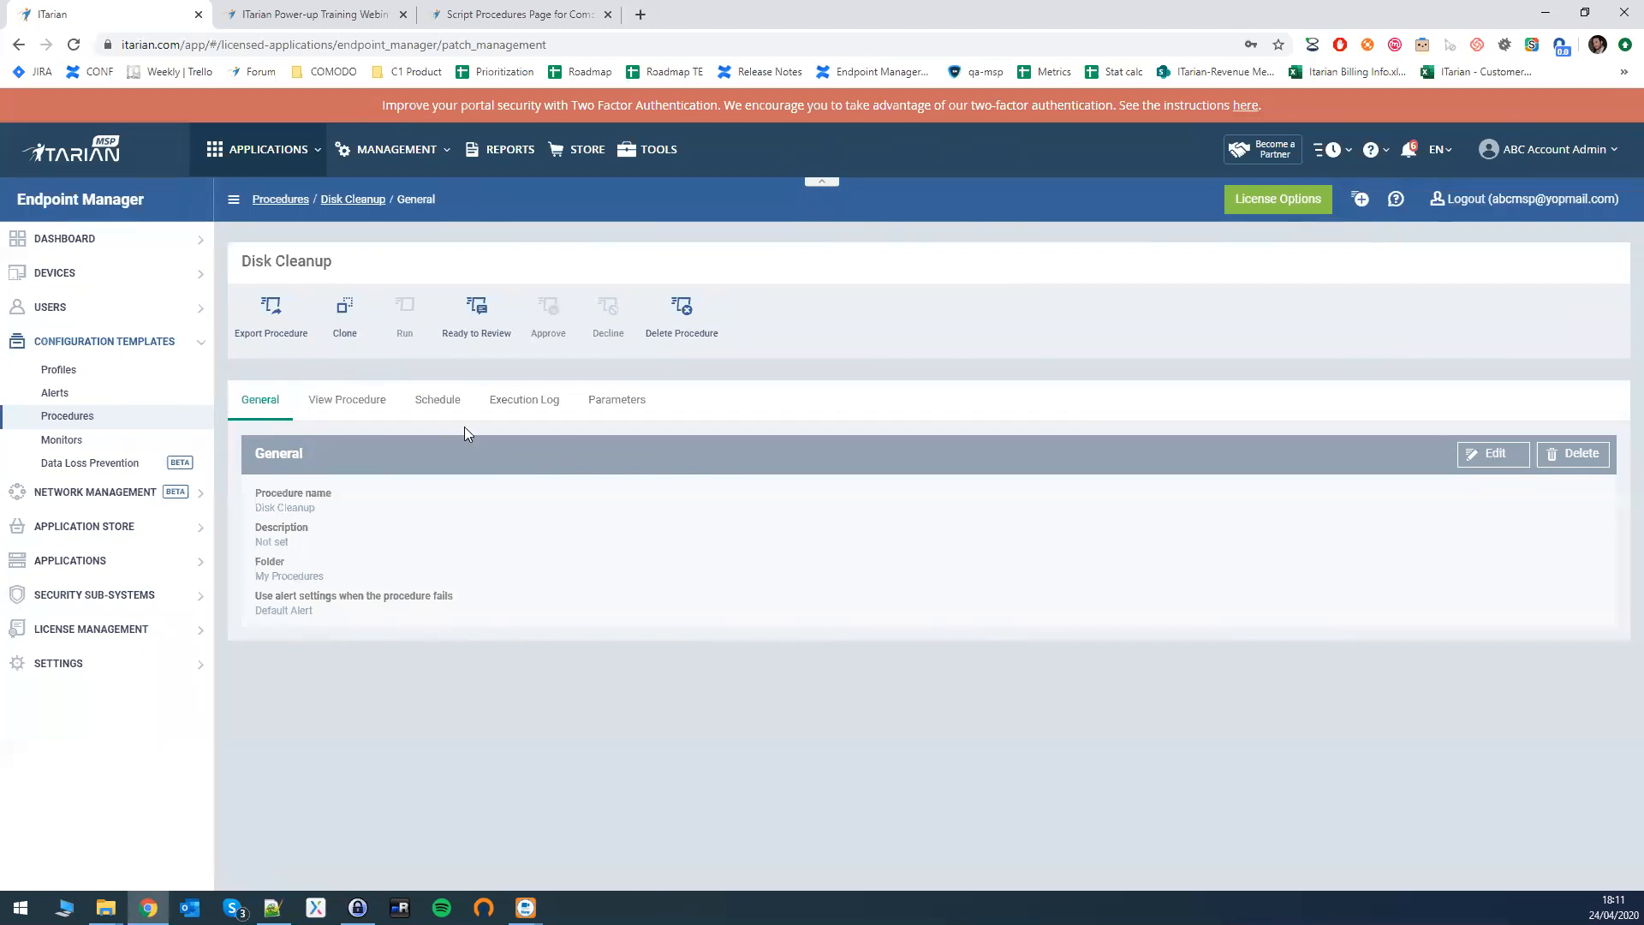
left_click_drag(255, 493, 378, 543)
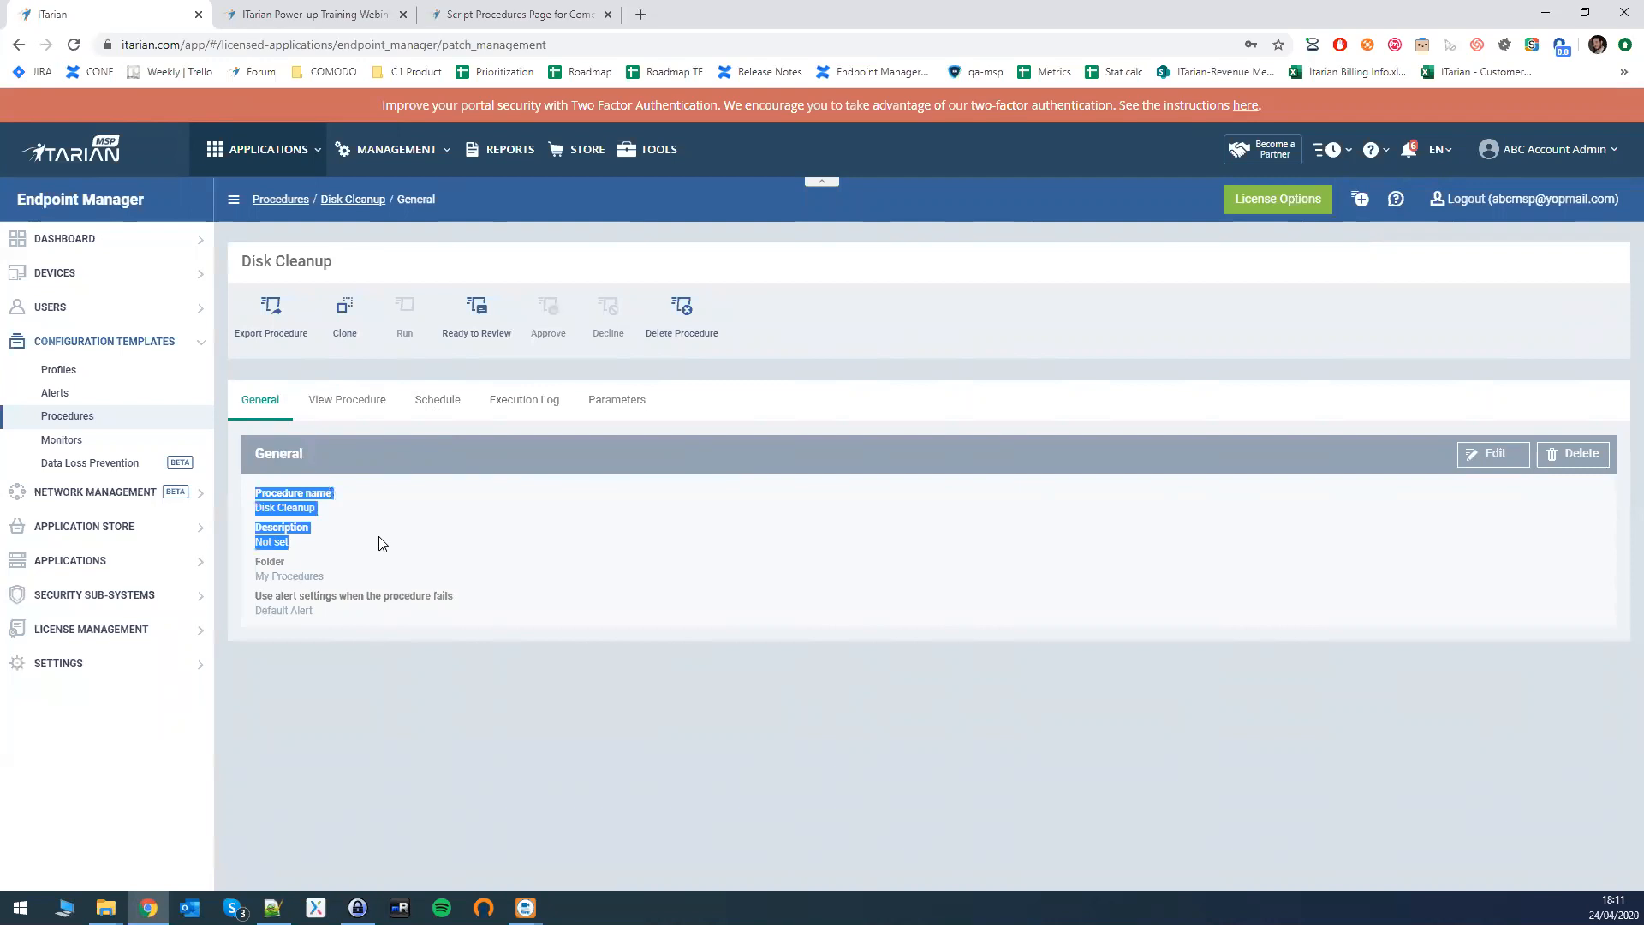
left_click(1495, 456)
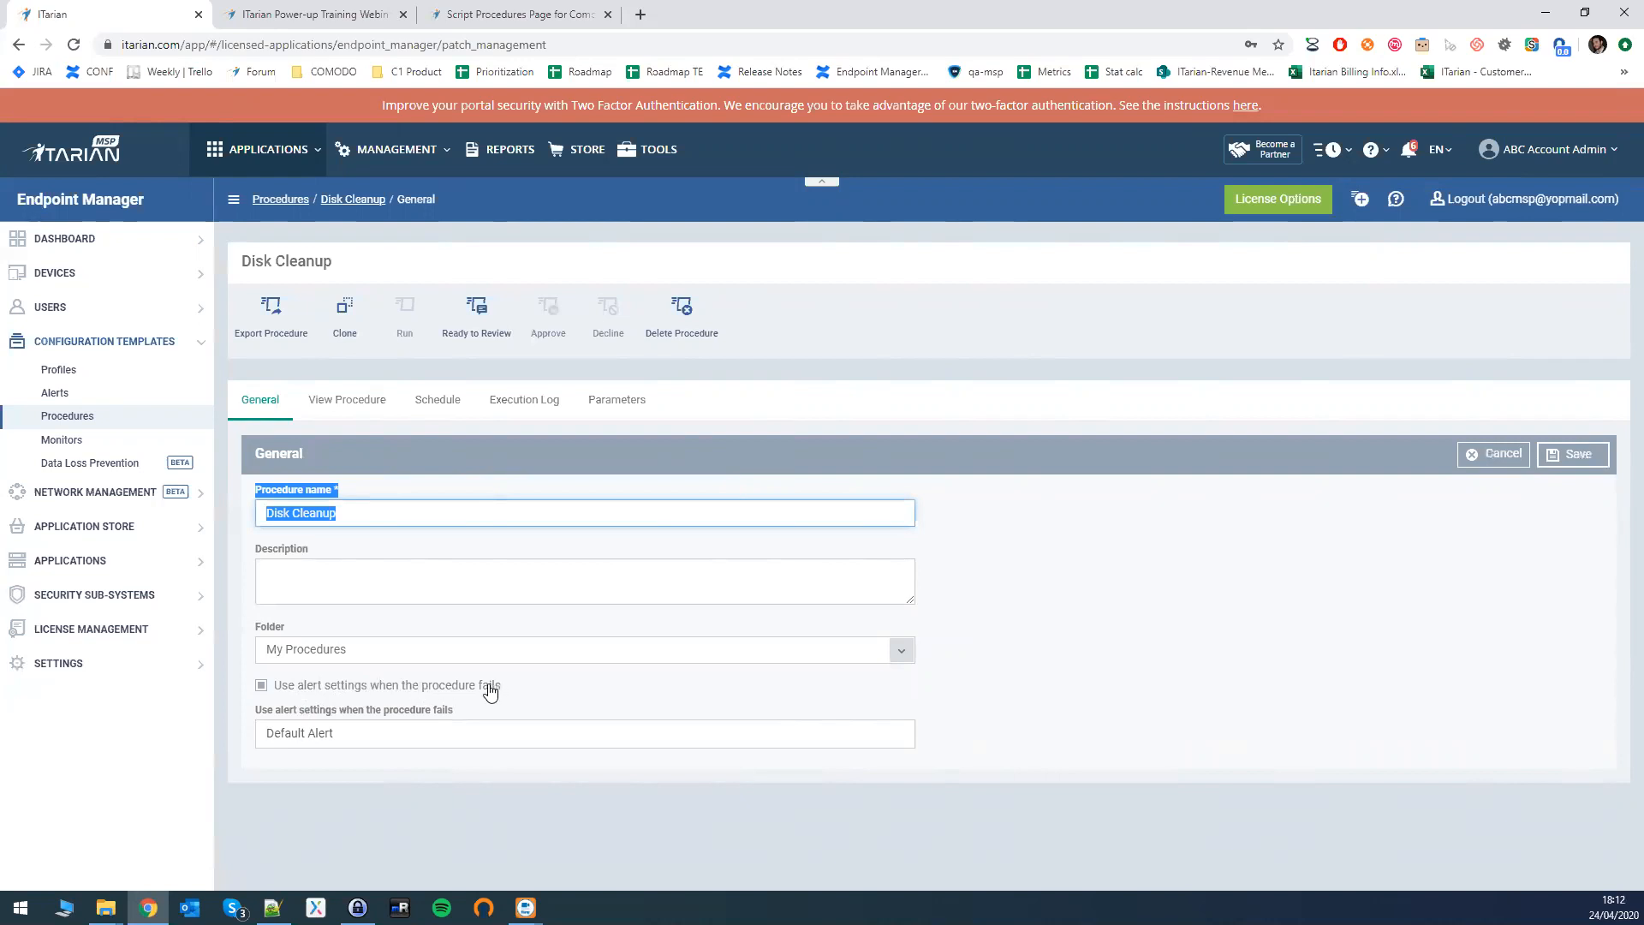
left_click(341, 409)
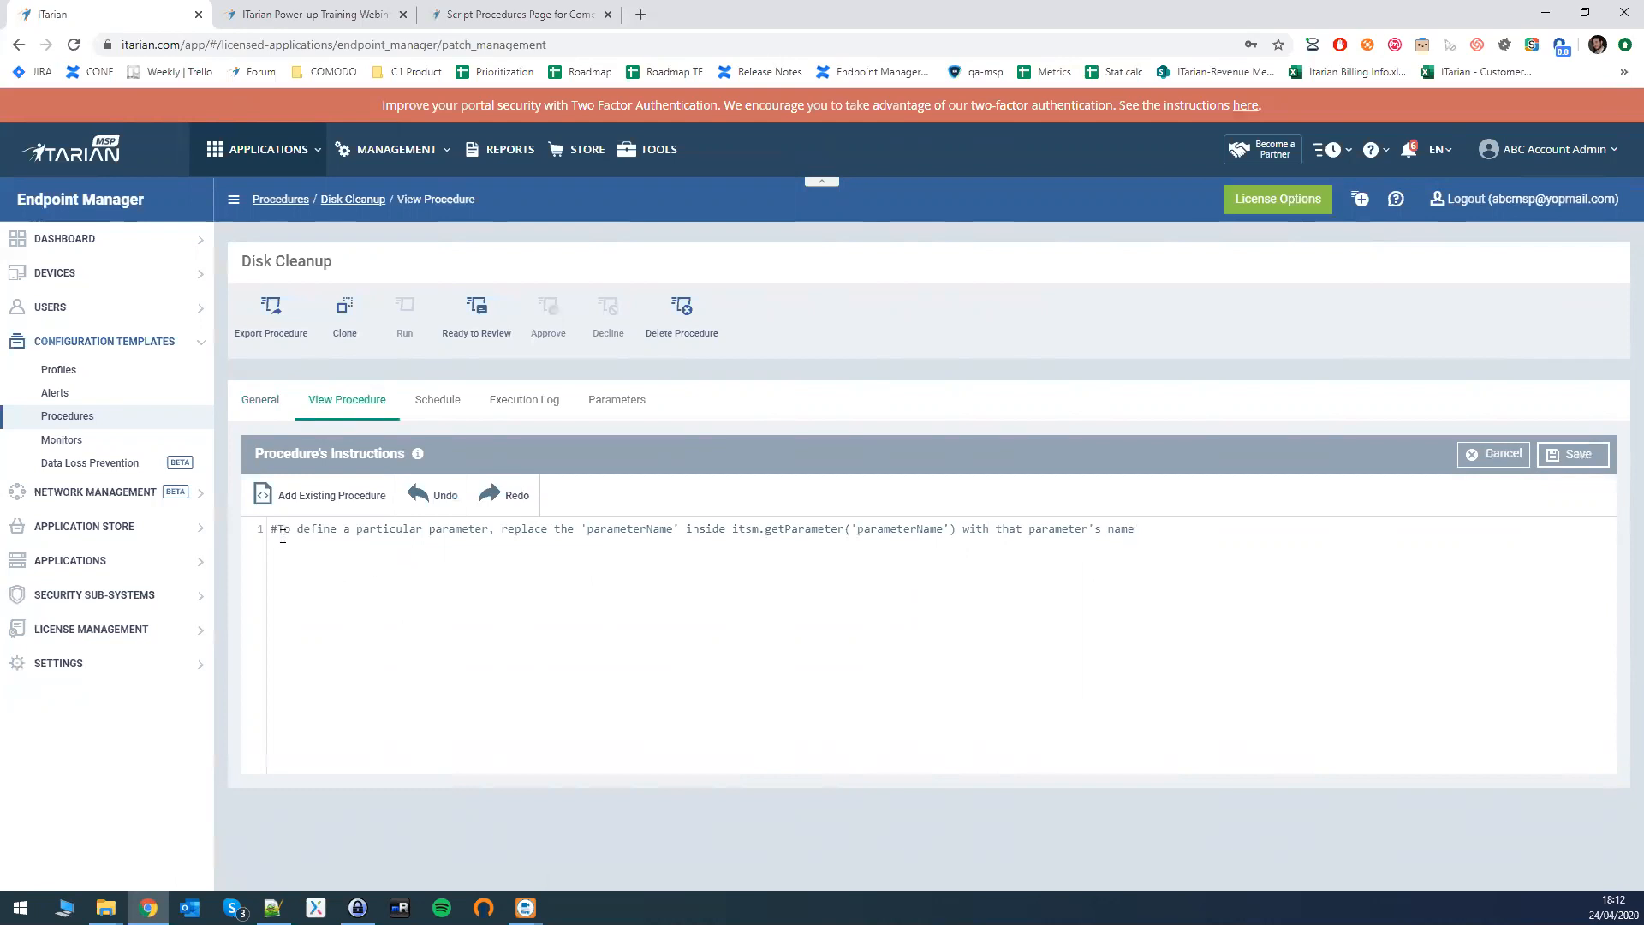
- Paste the CCleaner Python download script into the Disk Cleanup editor
left_click_drag(1140, 535, 693, 529)
left_click(694, 529)
left_click_drag(686, 529, 725, 530)
key("alt+Tab")
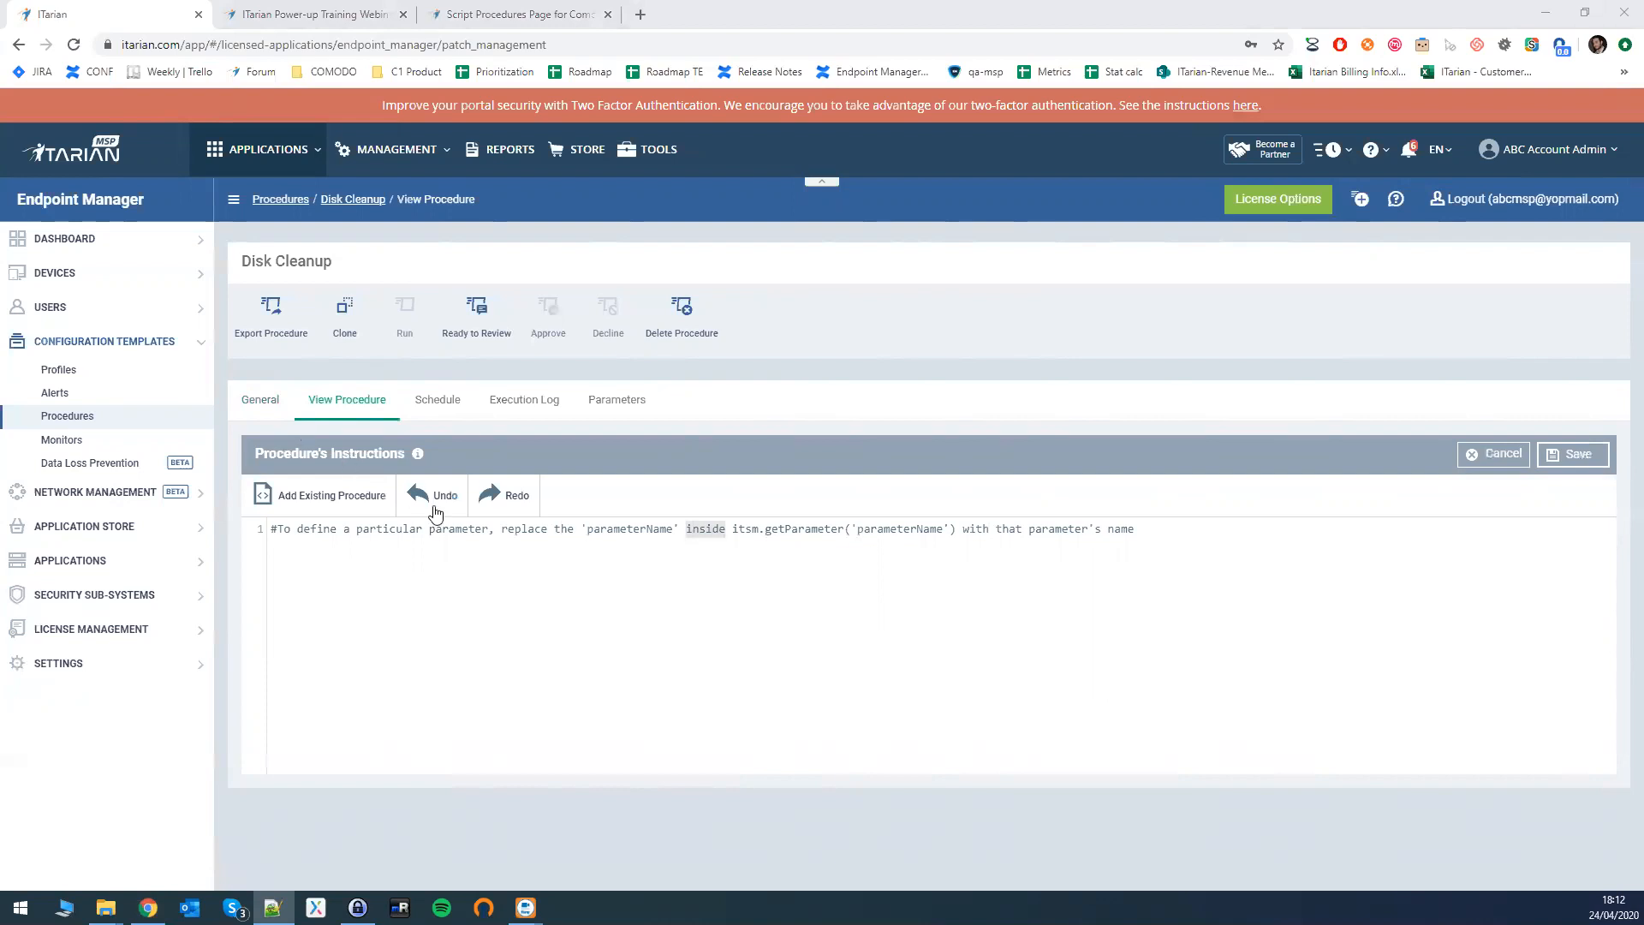
left_click(419, 556)
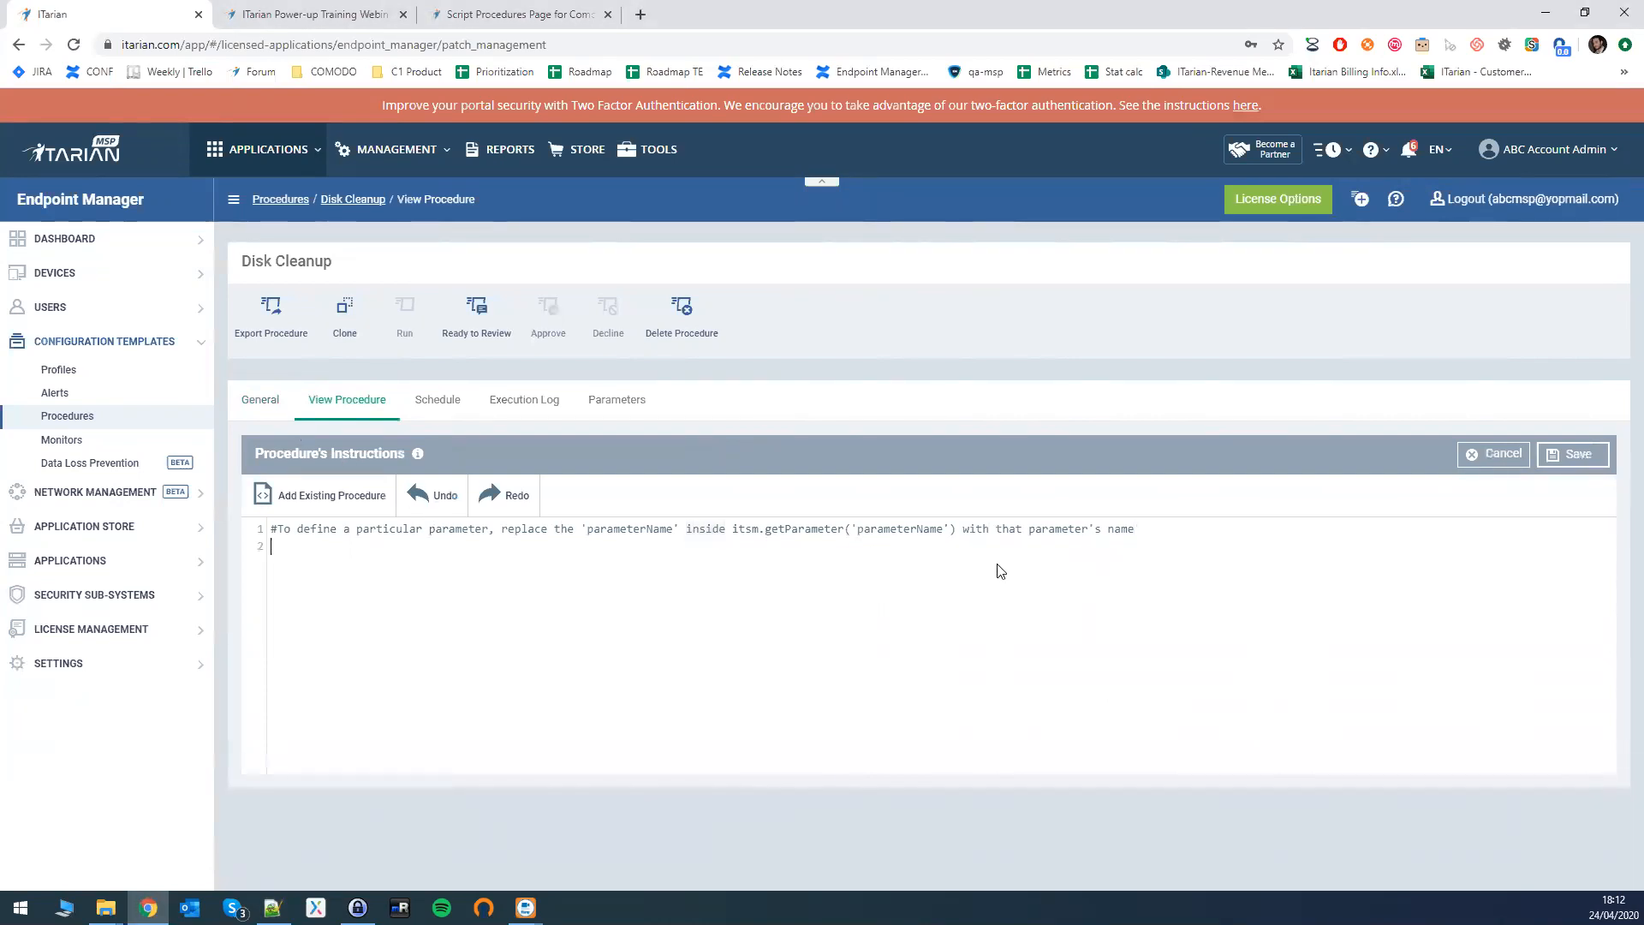
key("ctrl+v")
scroll(480, 638, "up", 10)
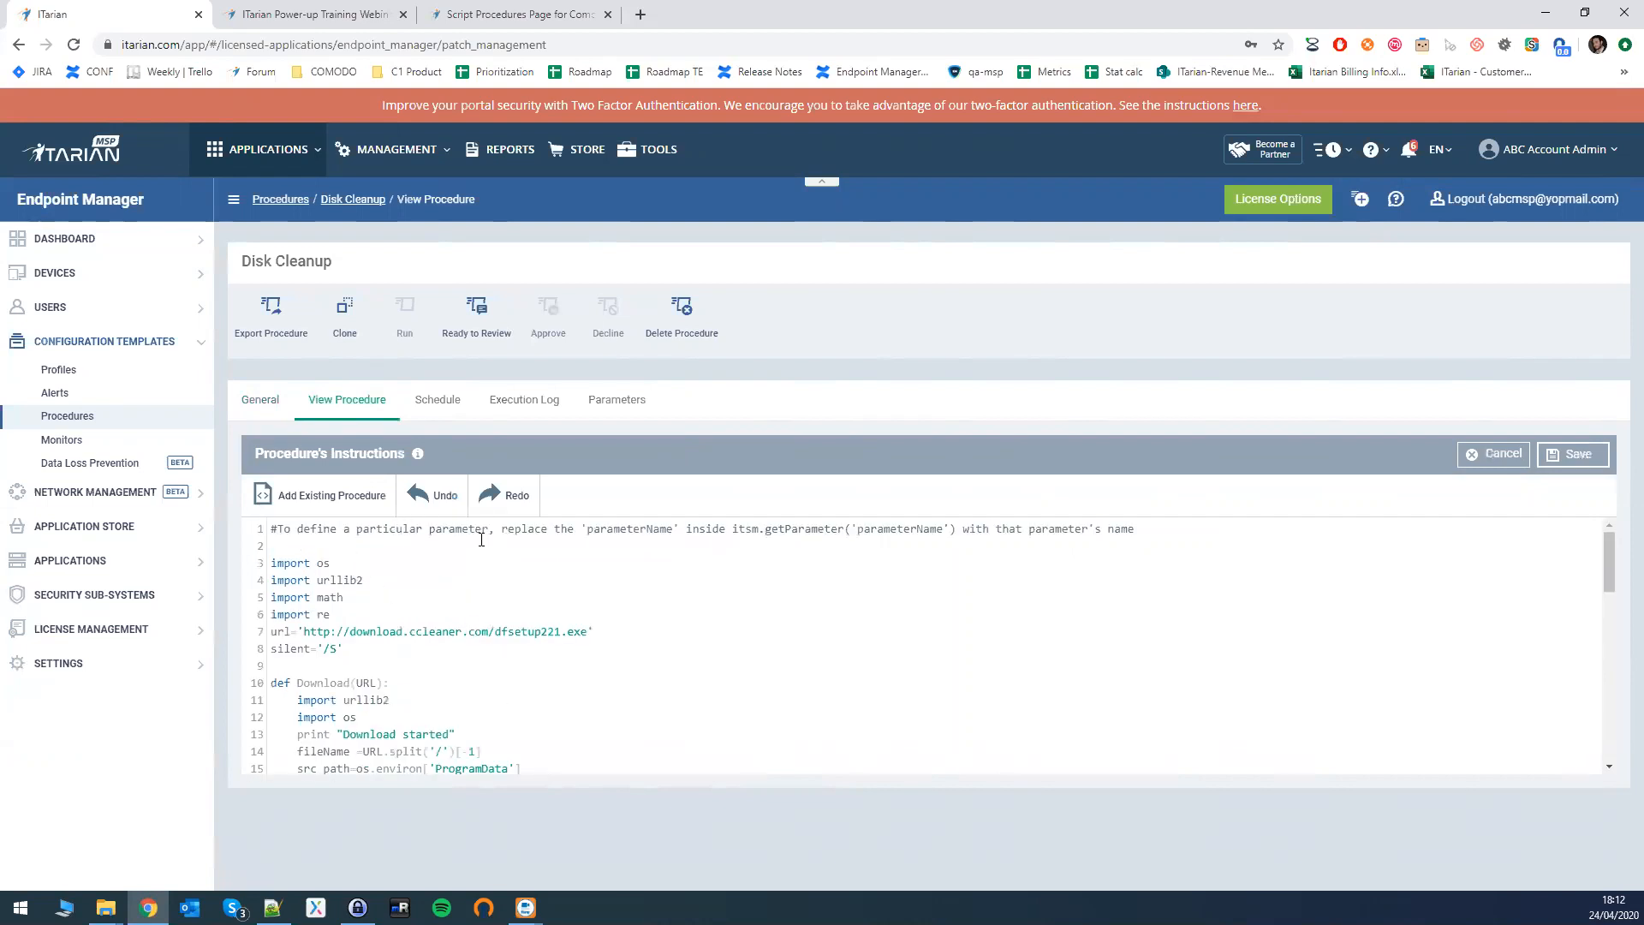
- Add an itsm.getParameter('path') line on line 2 and save the script
left_click_drag(509, 529, 610, 529)
left_click(653, 528)
key("shift+Right")
key("shift+Right")
key("shift+Right")
key("shift+Right")
key("shift+Right")
key("ctrl+shift+Right")
key("ctrl+shift+Right")
key("ctrl+shift+Right")
key("ctrl+c")
left_click(274, 545)
key("Return")
key("Up")
key("ctrl+v")
double_click(449, 549)
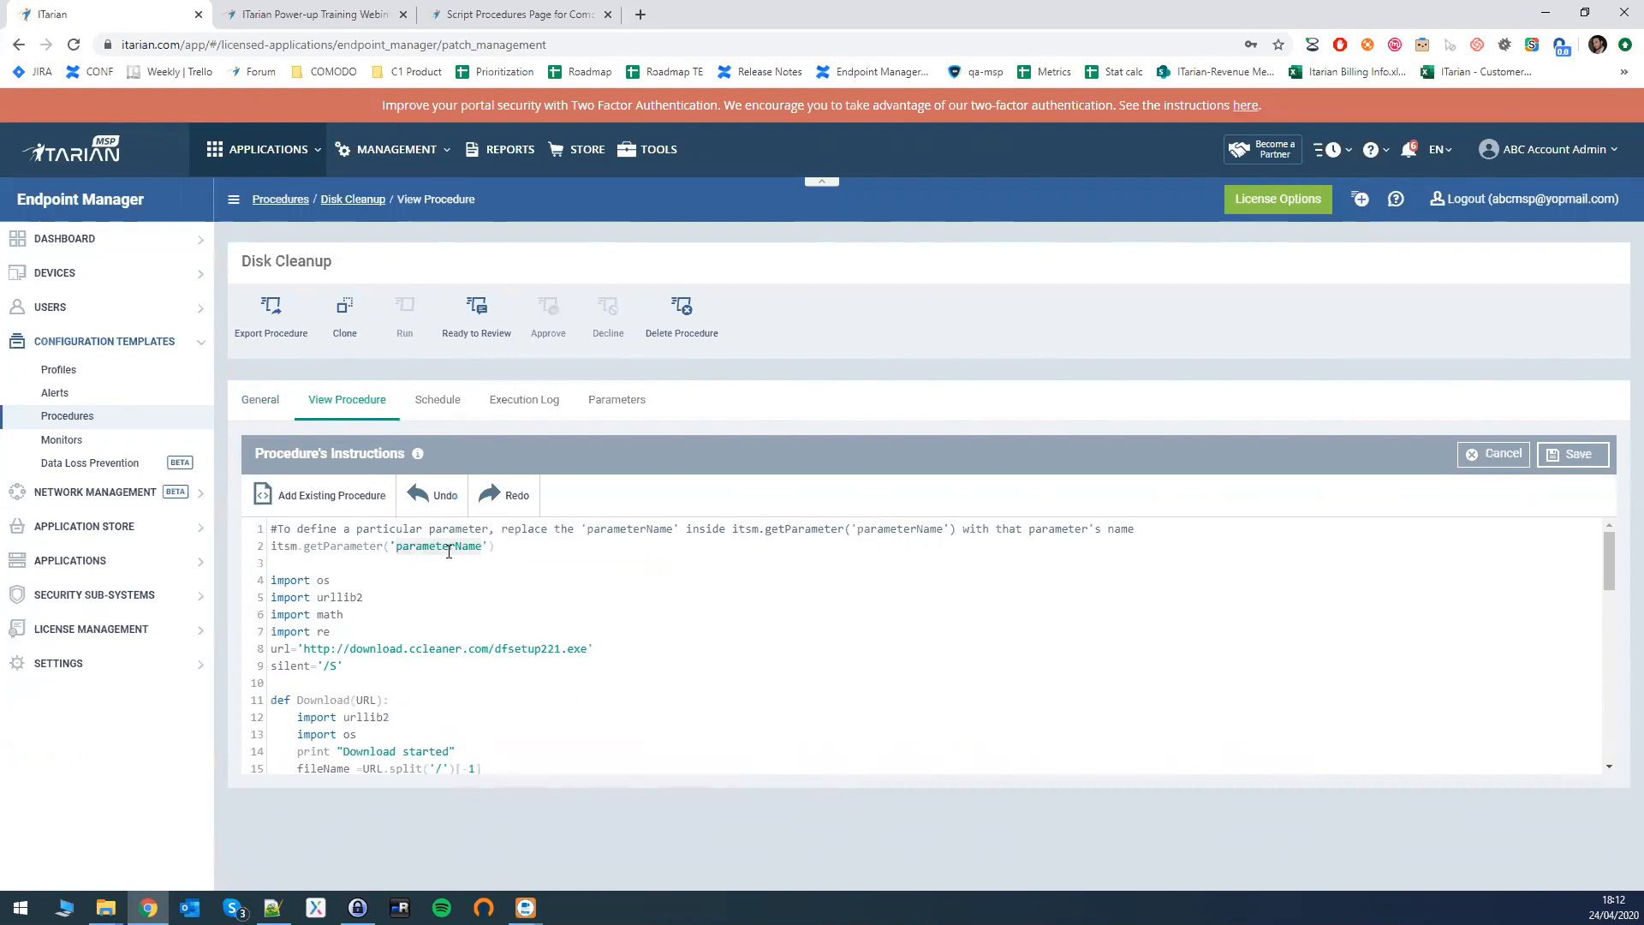
type("path")
left_click(1579, 454)
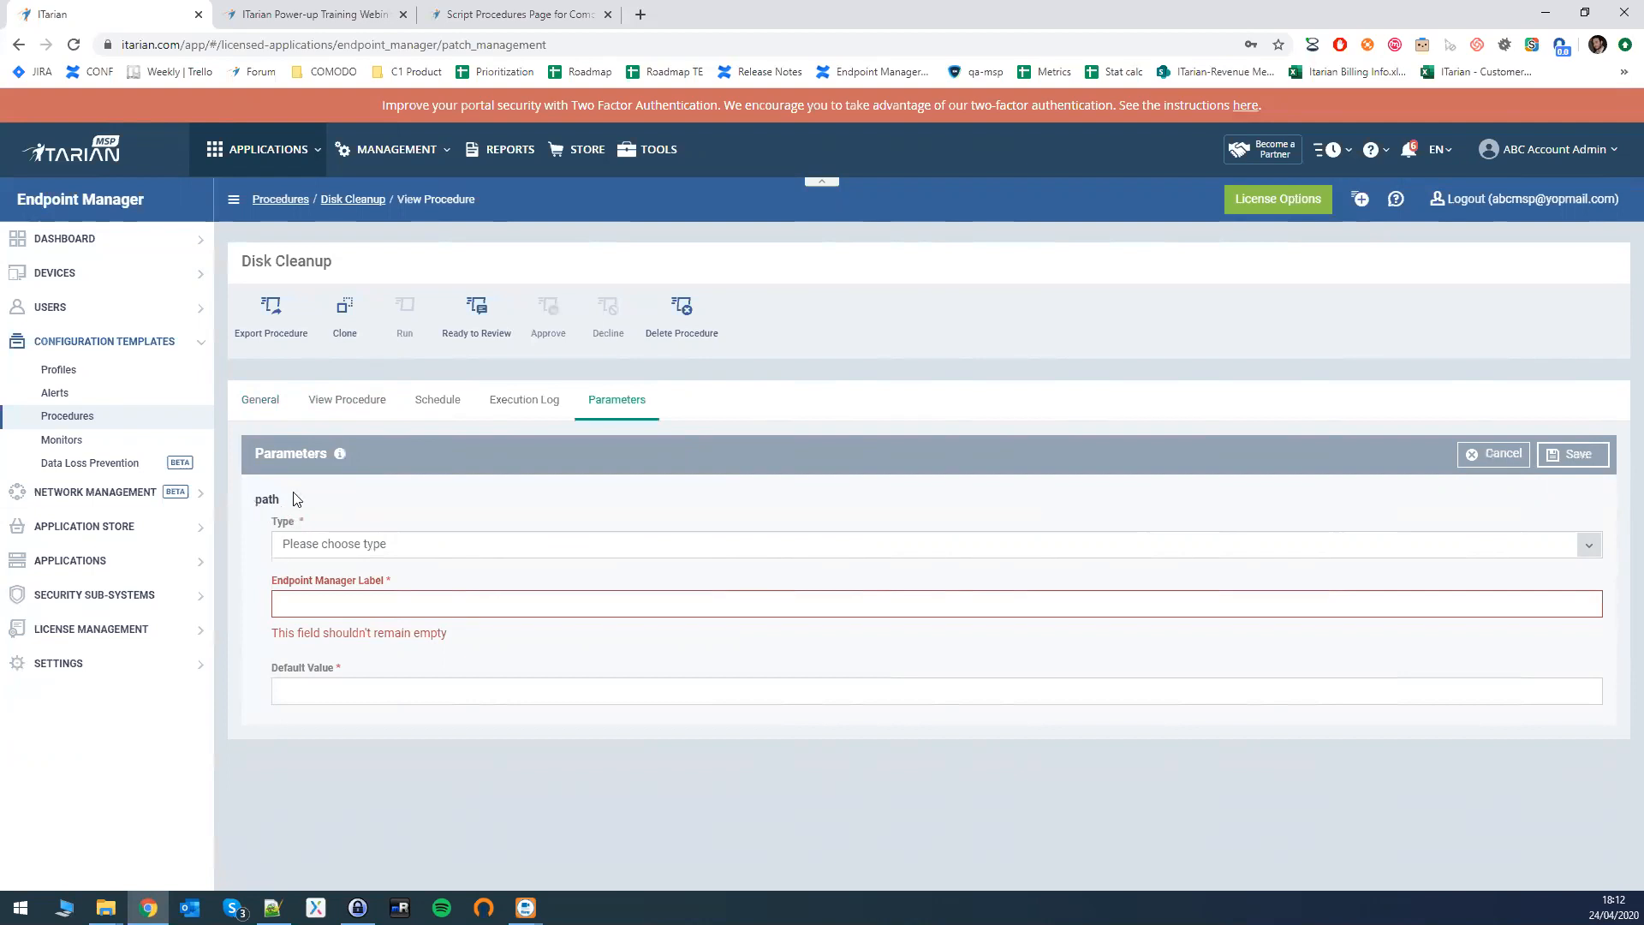
- Make the path parameter a String and enter its label
left_click(360, 545)
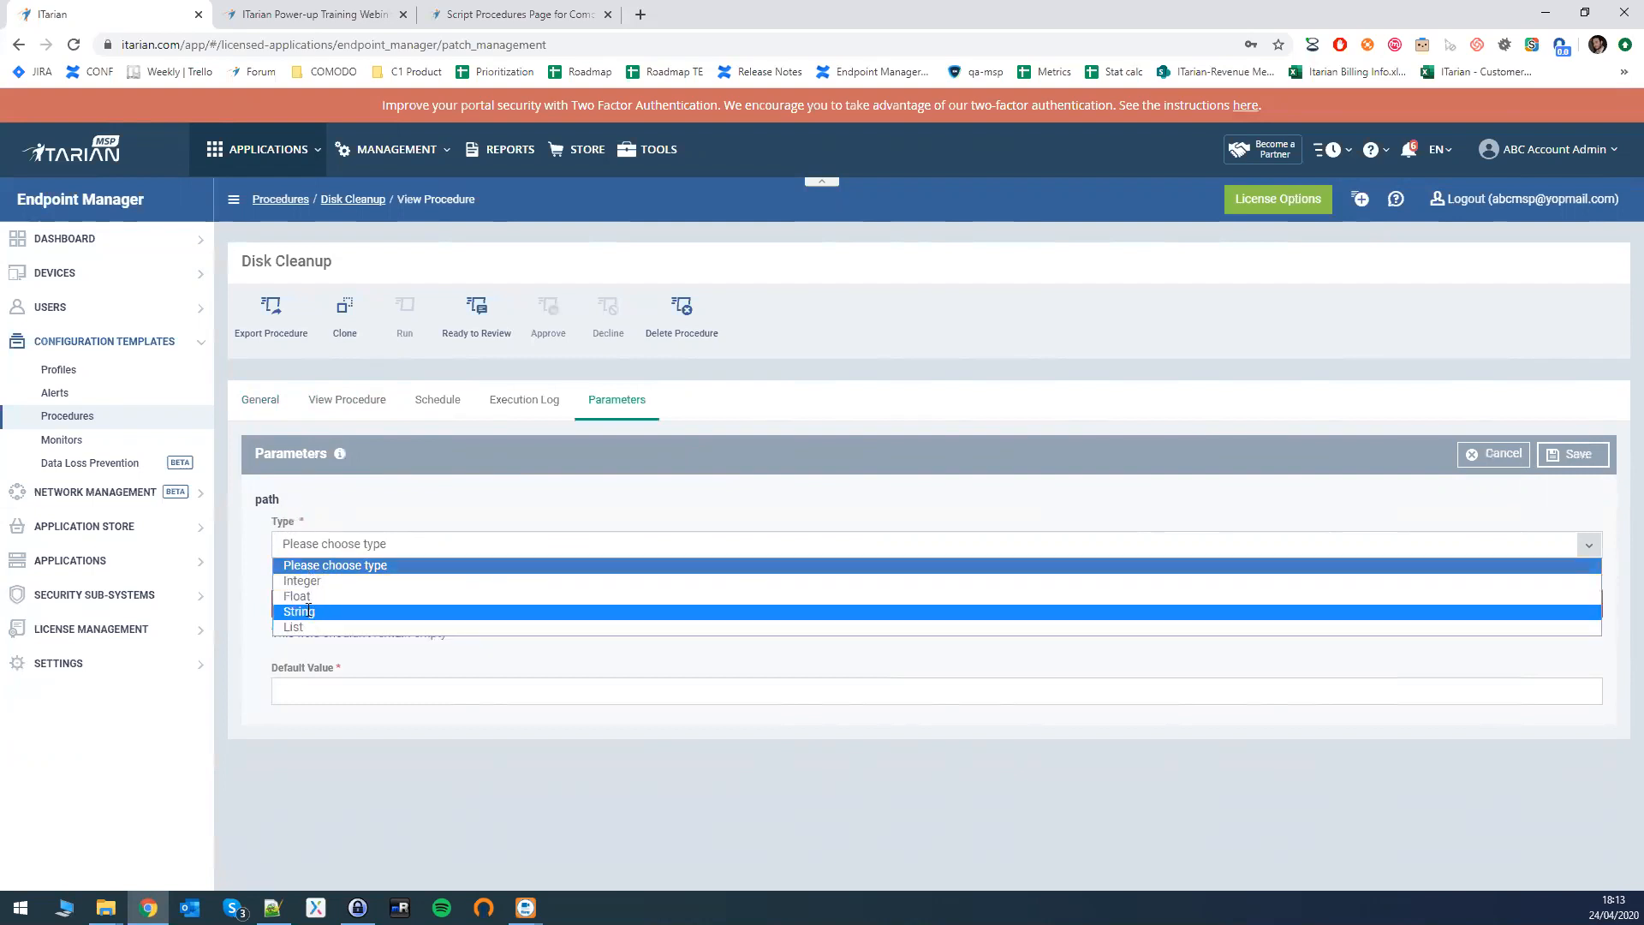
left_click(314, 612)
left_click(319, 606)
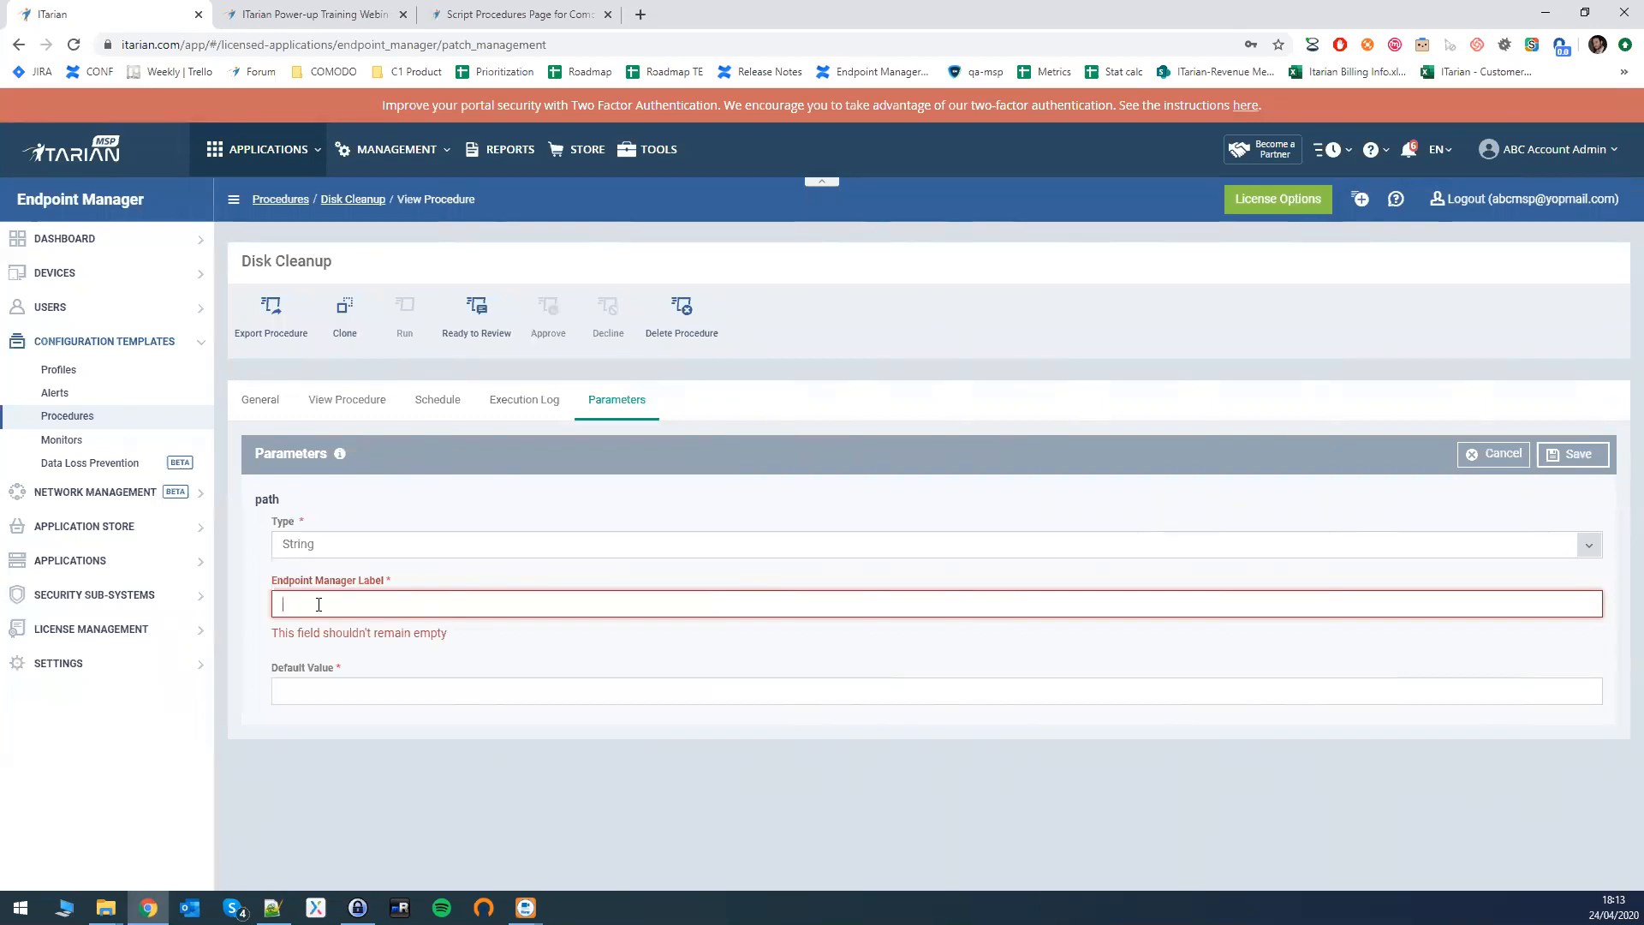
type("ftware Label")
key("Tab")
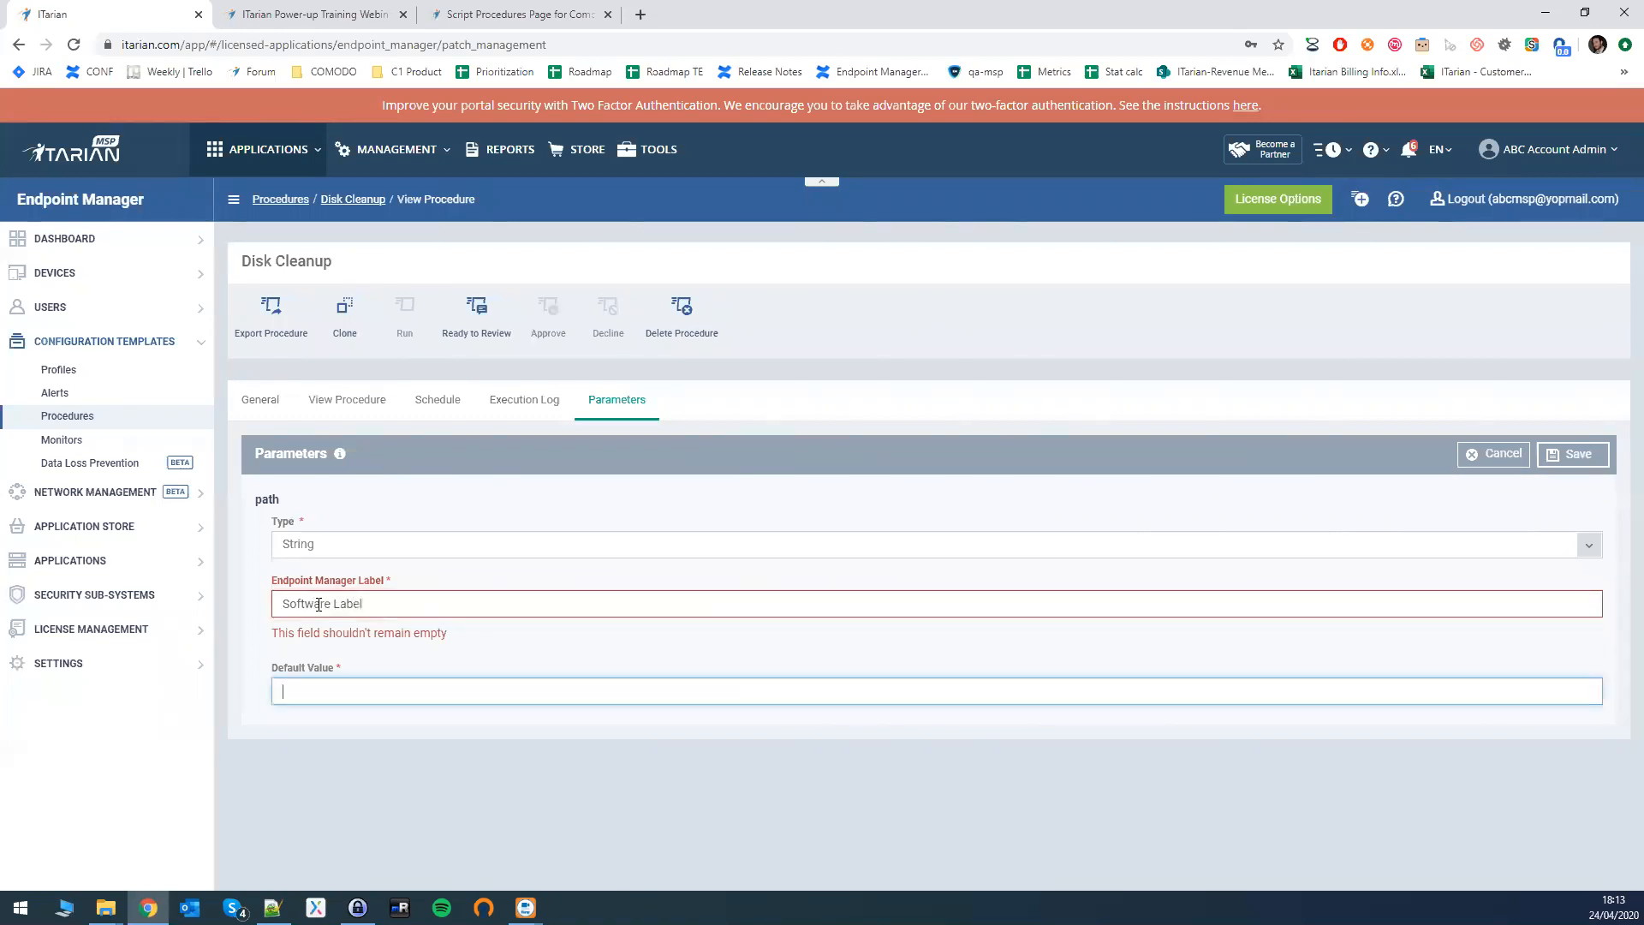
- Set the path default value to C:\private, save and confirm, then view the script
left_click(105, 908)
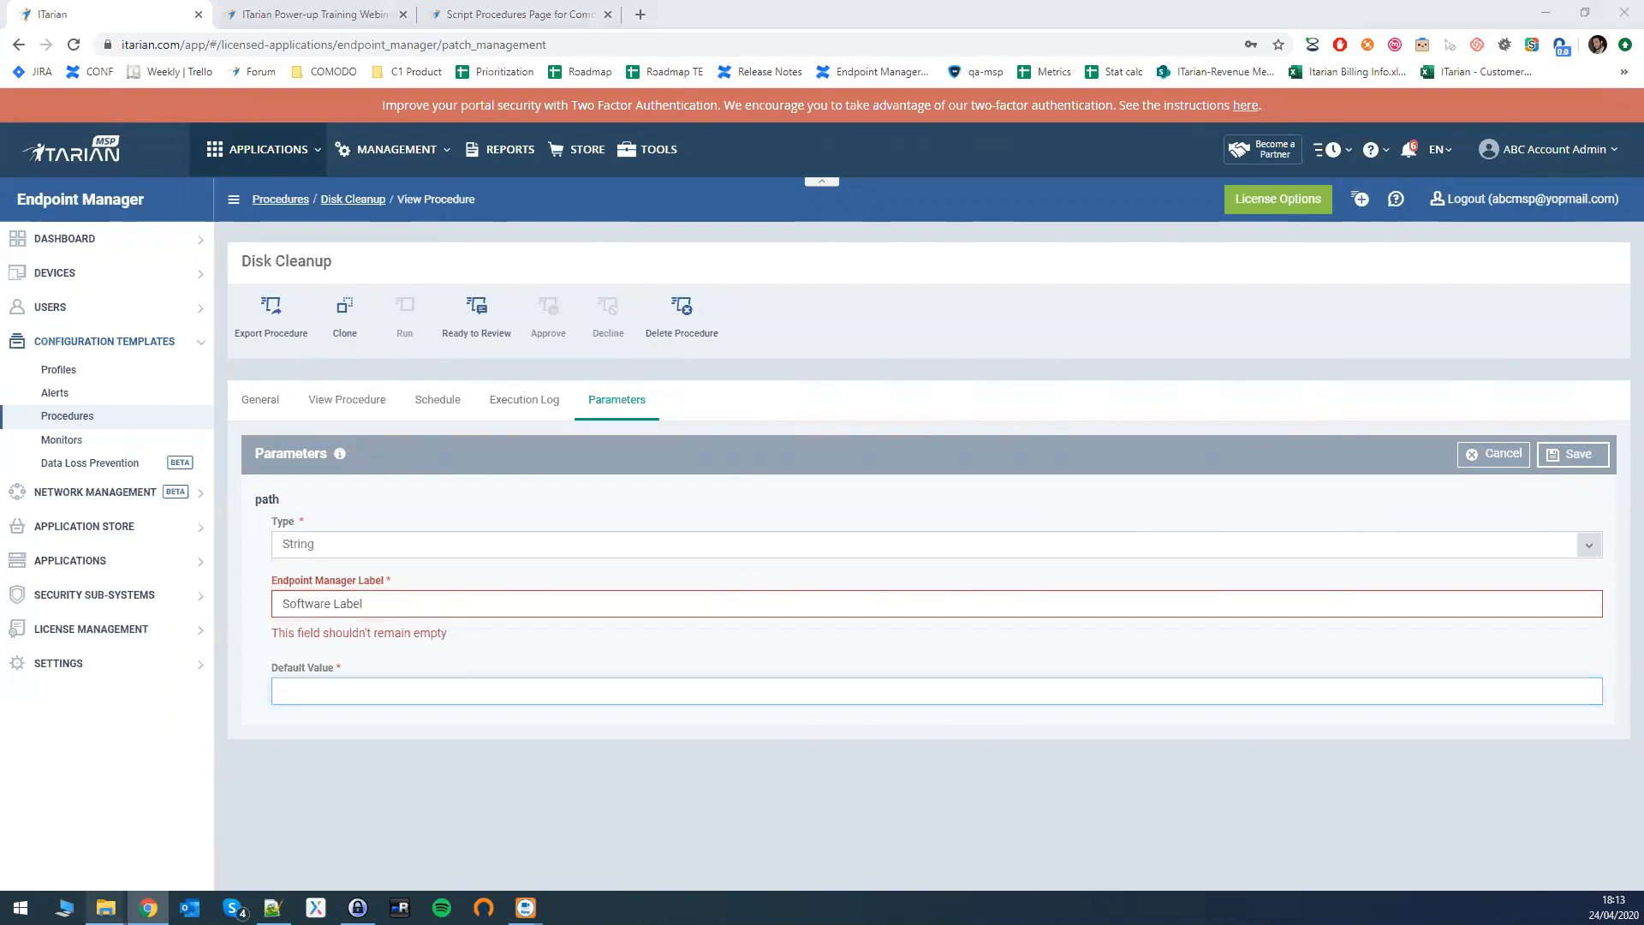
left_click(51, 816)
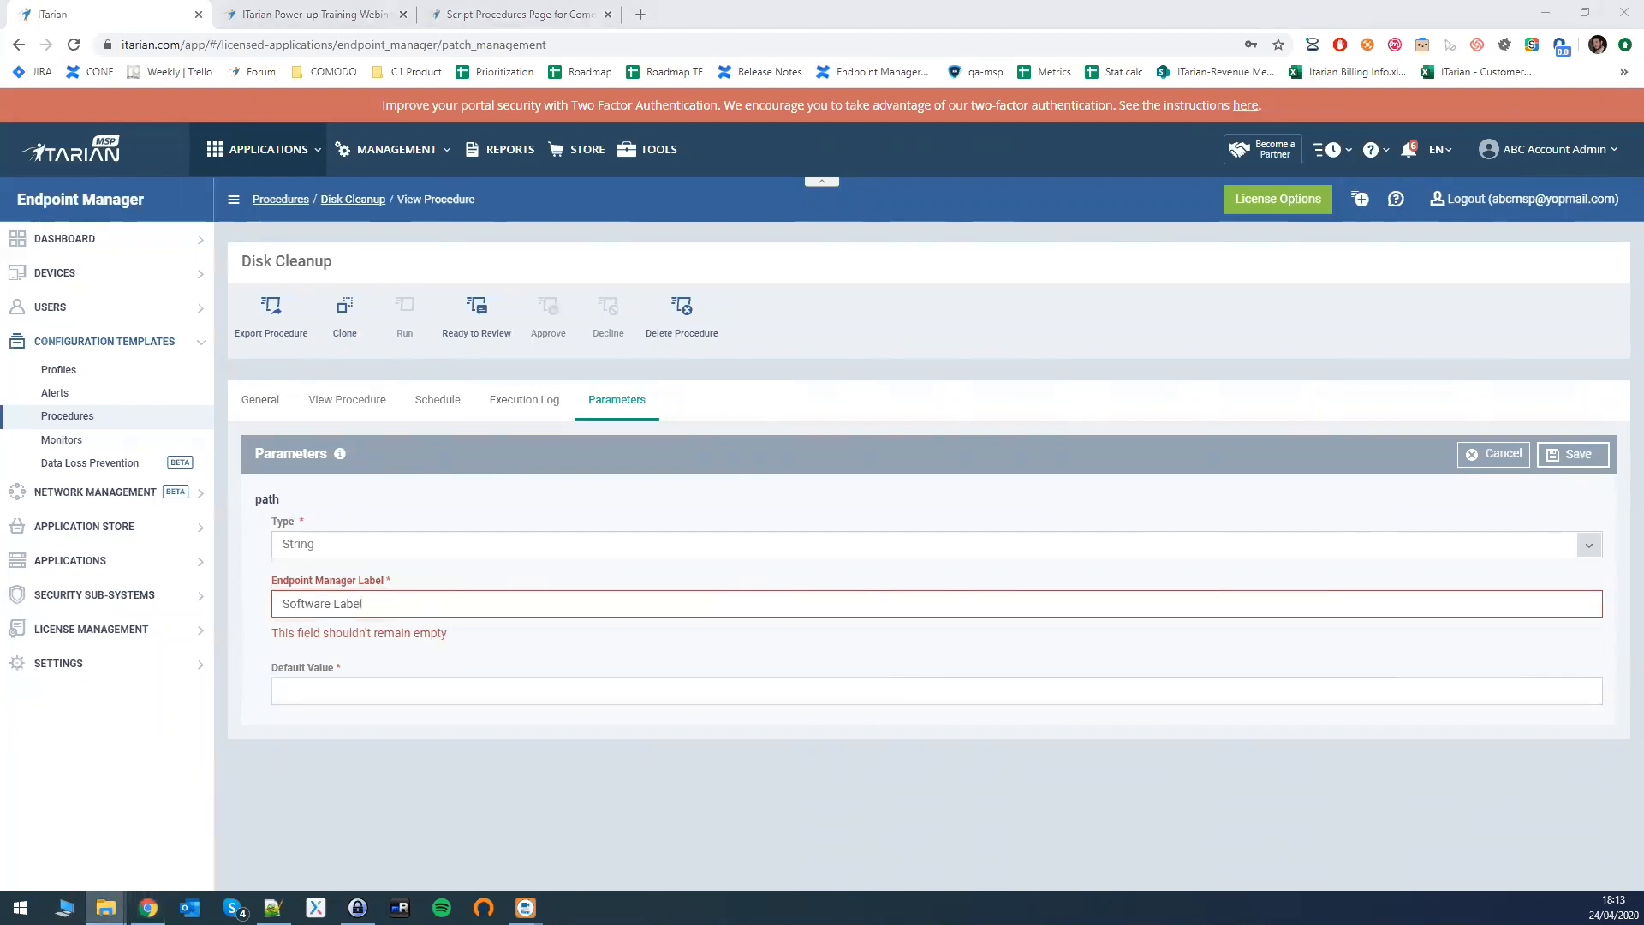
left_click(306, 690)
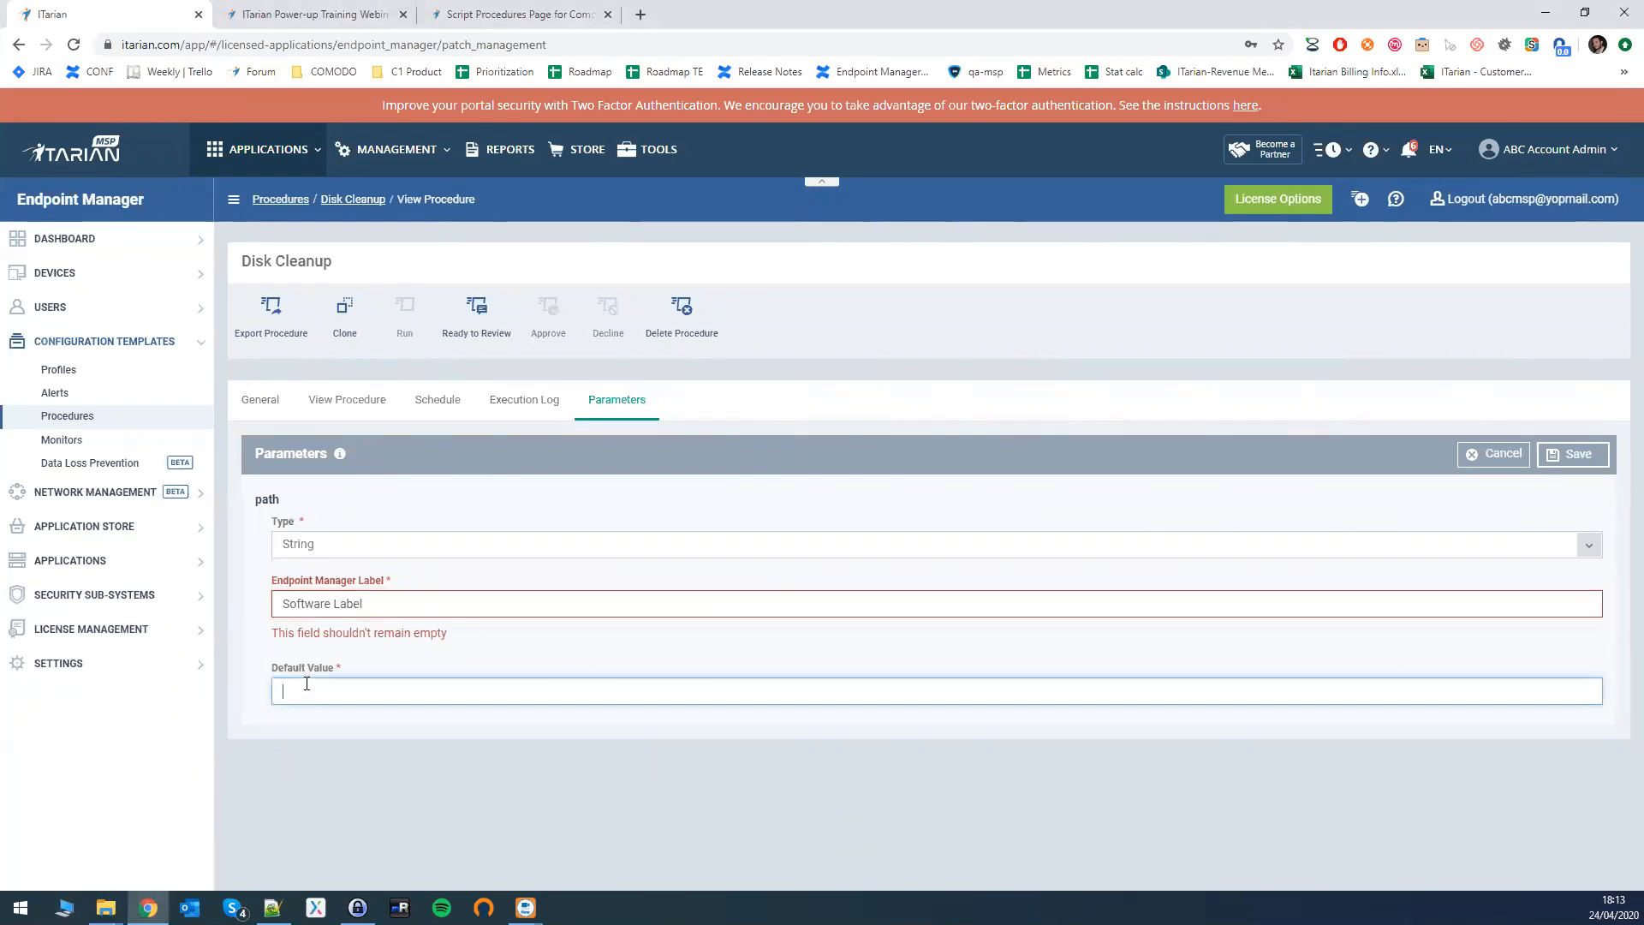
key("ctrl+v")
left_click(1568, 457)
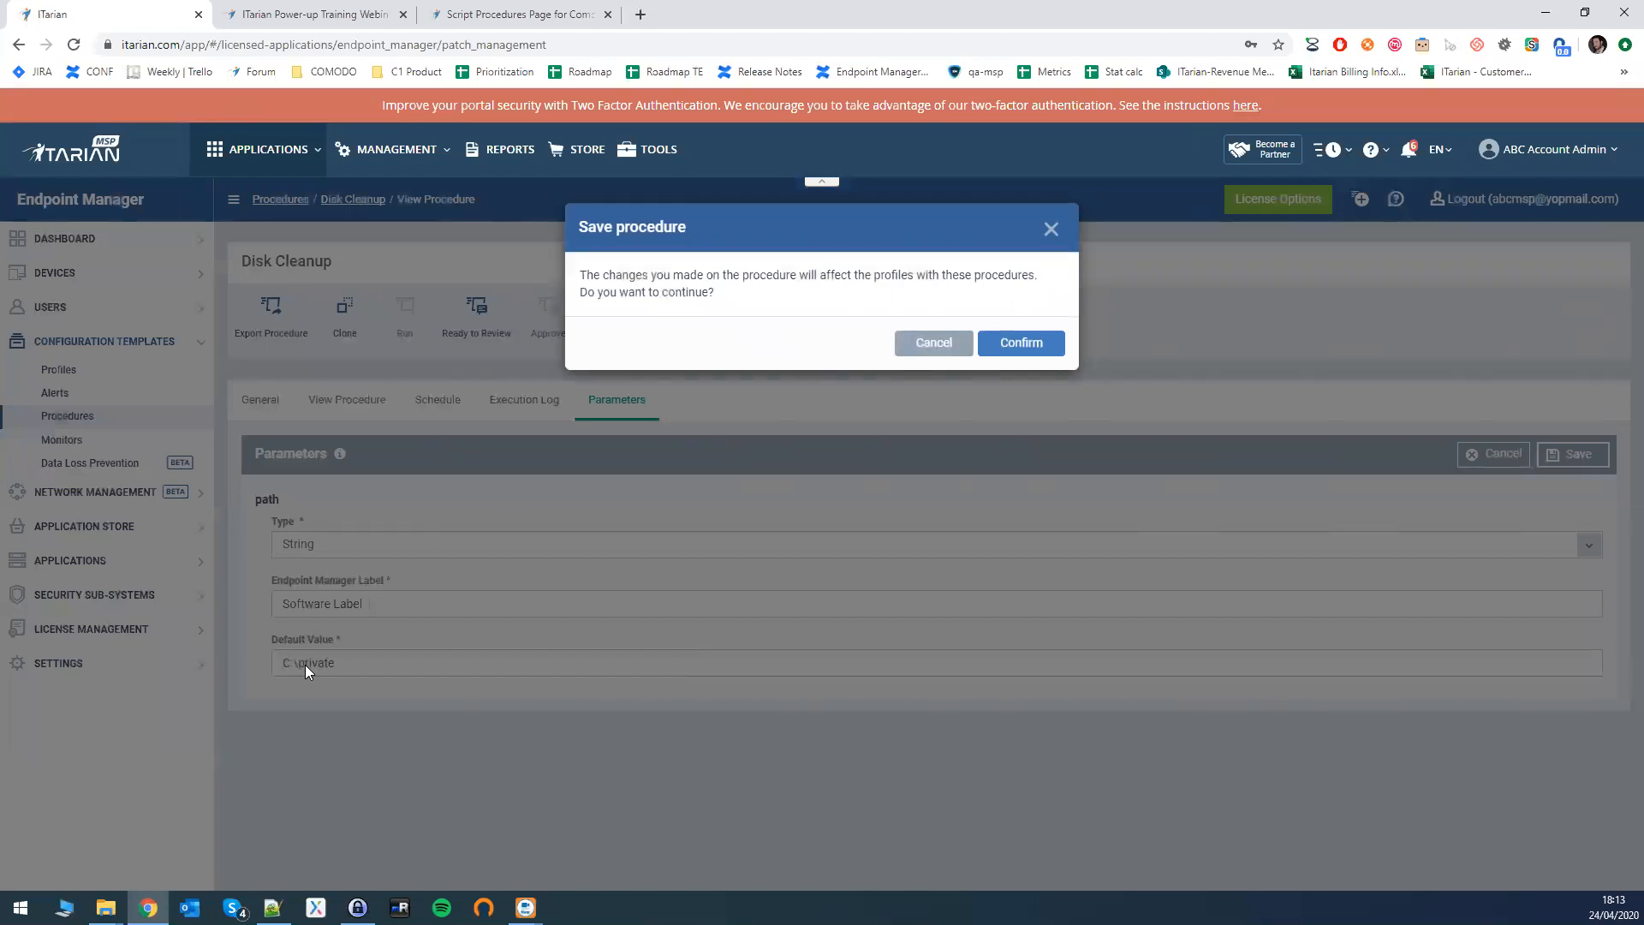
left_click(1010, 344)
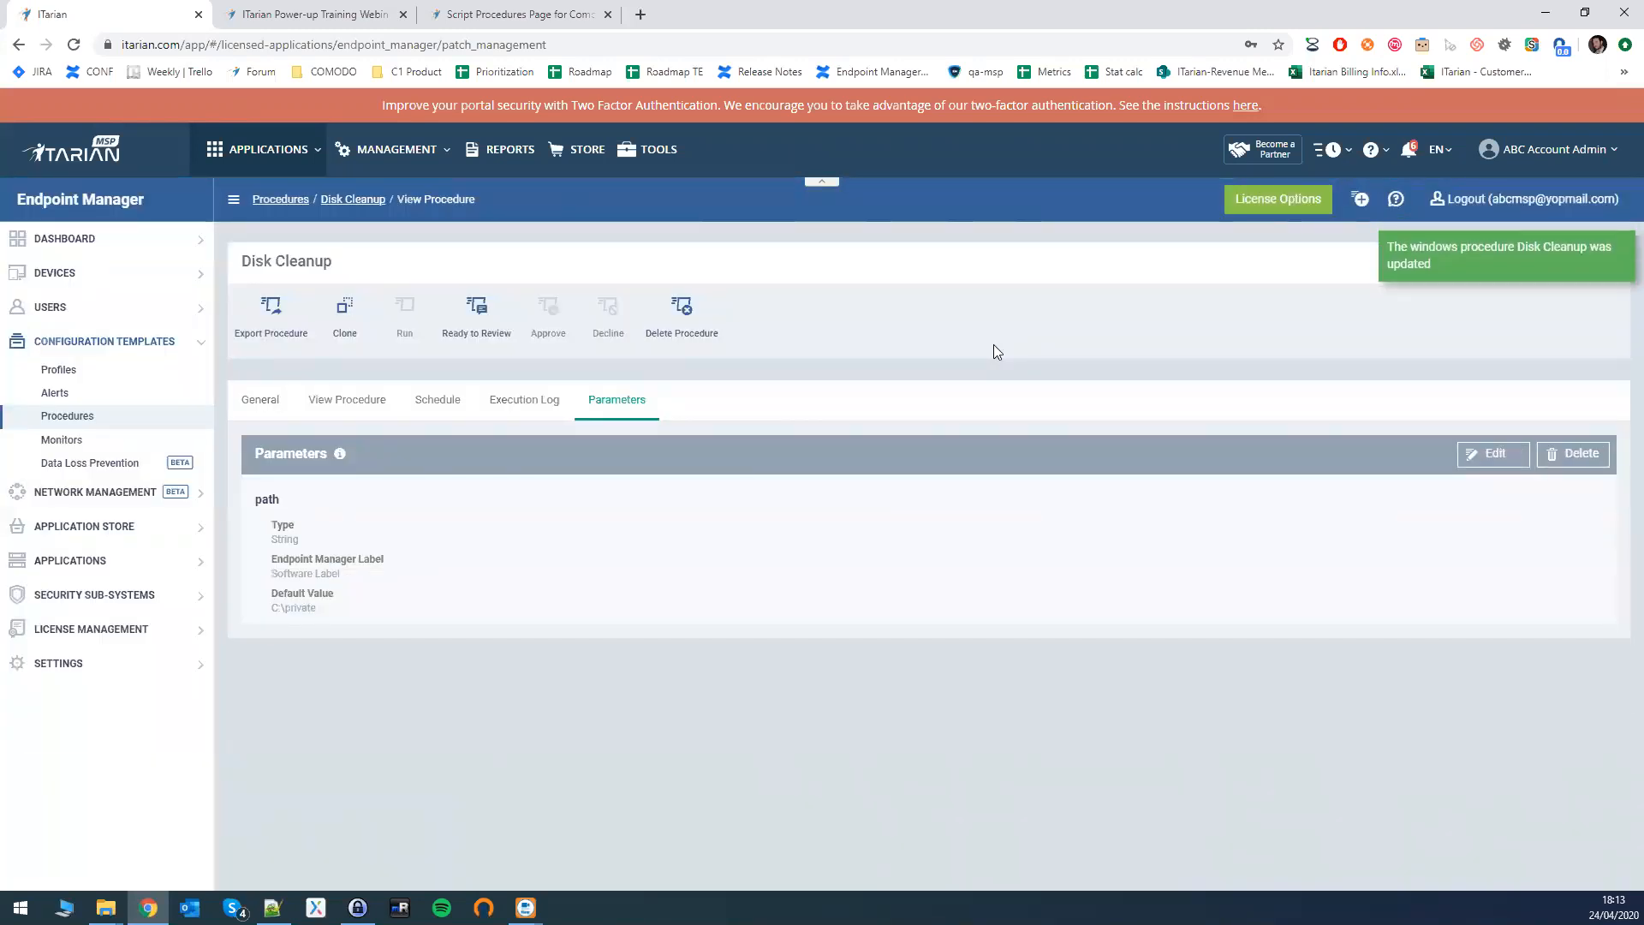
left_click(360, 400)
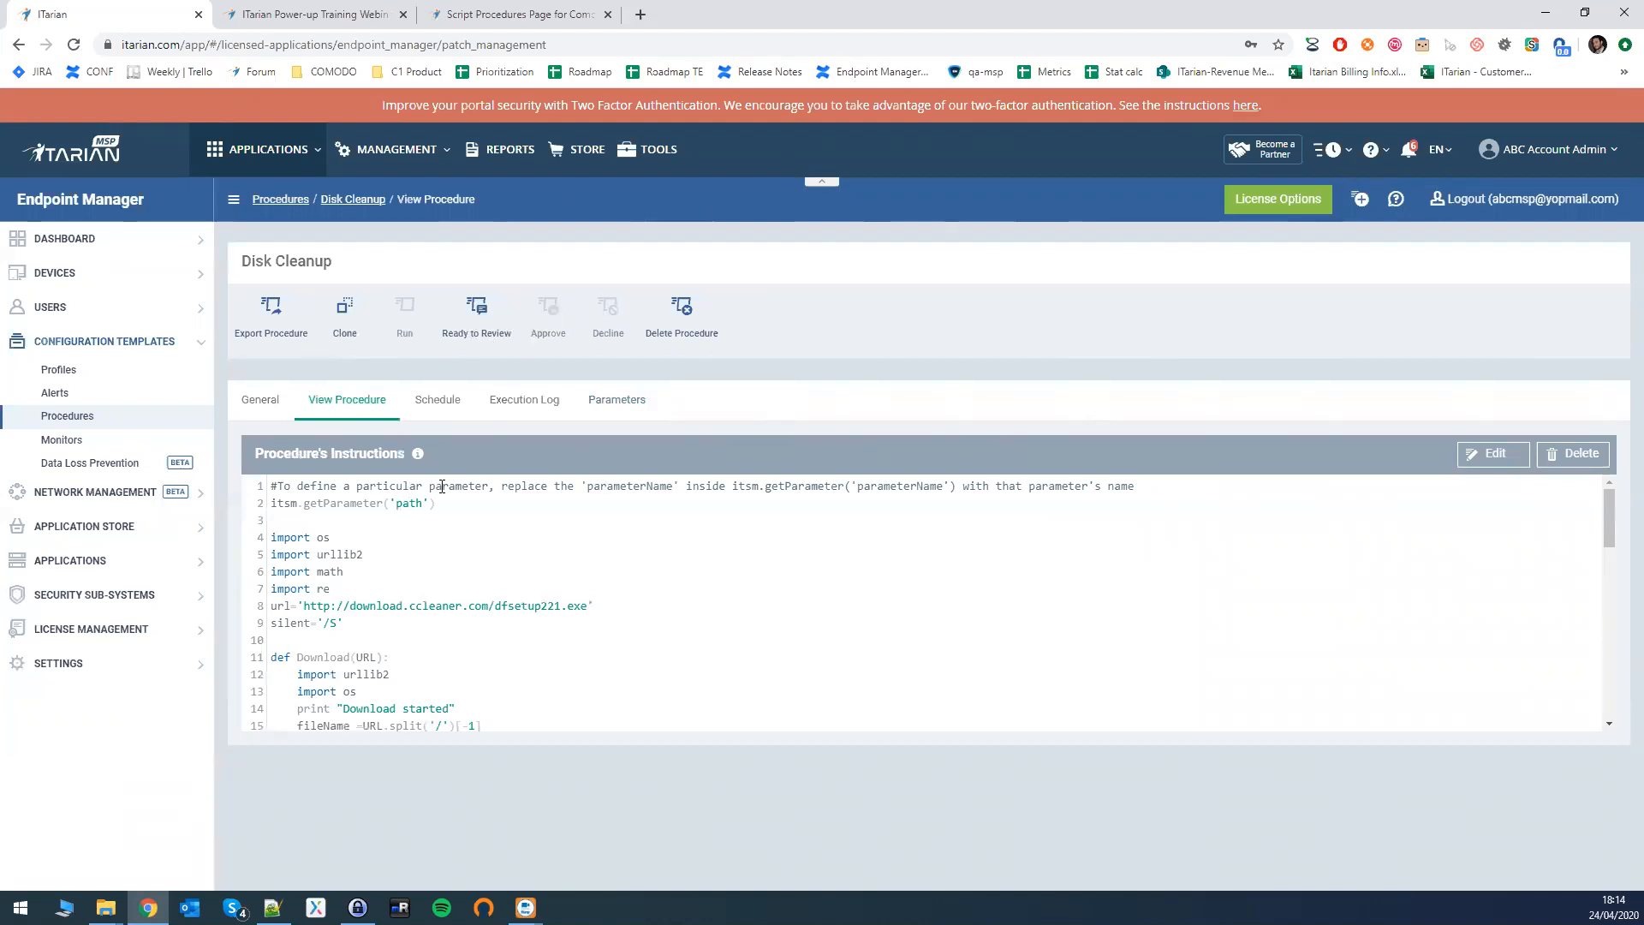
- Point out the getParameter('path') line, then mark Disk Cleanup as Ready to Review
scroll(505, 558, "down", 3)
scroll(505, 558, "up", 3)
left_click_drag(435, 503, 274, 502)
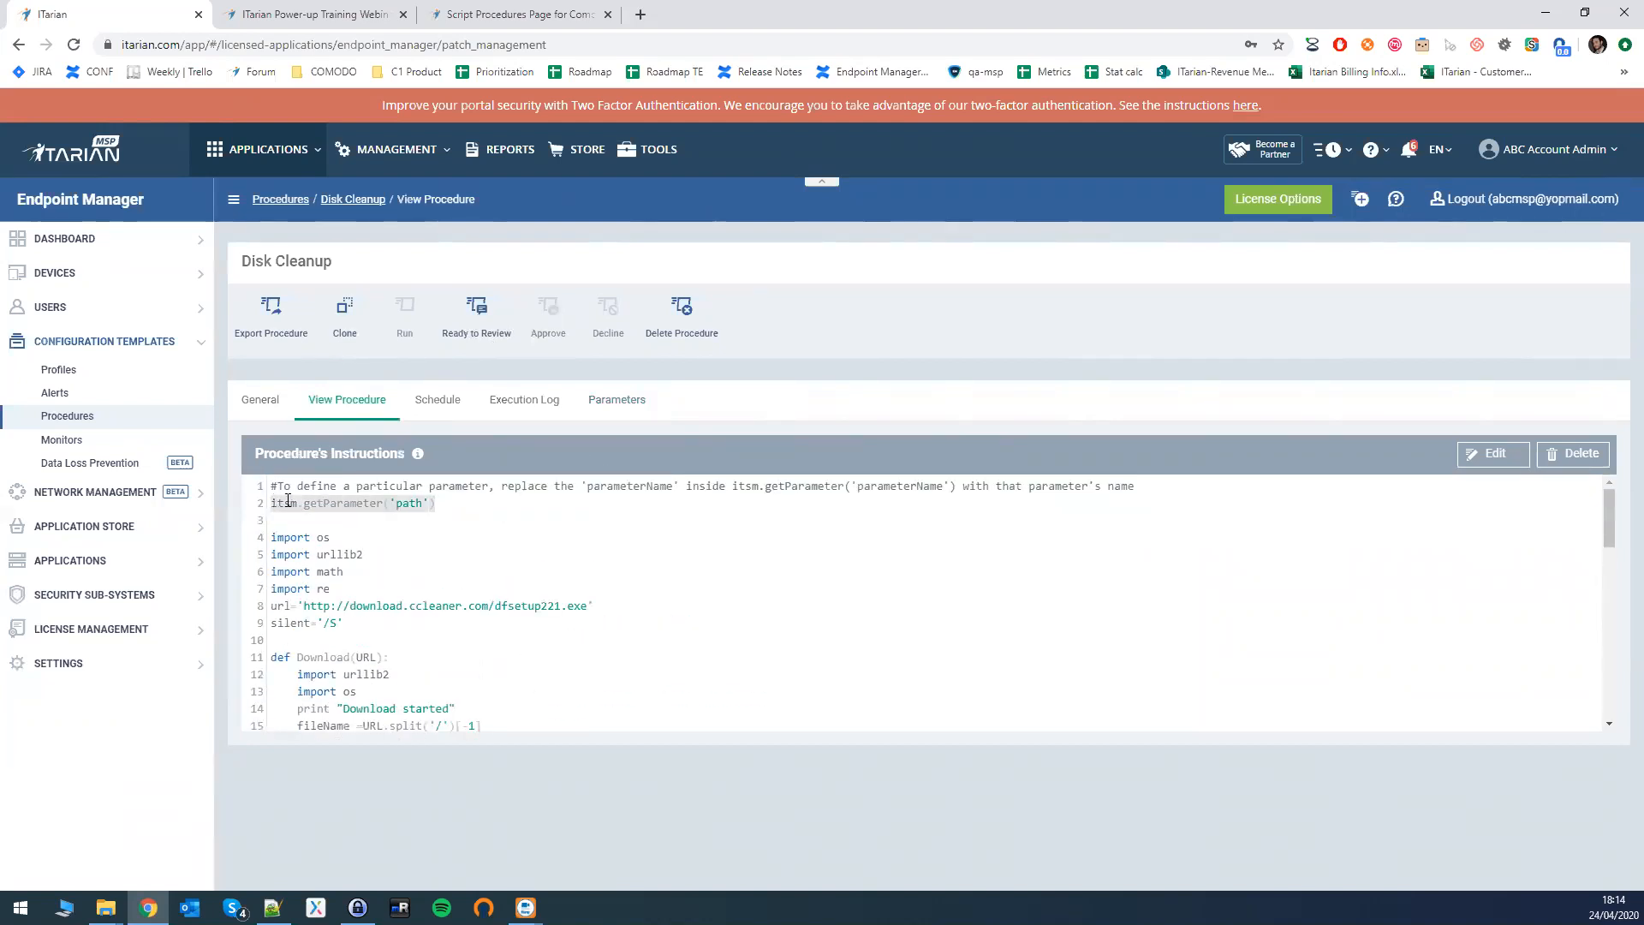
left_click(454, 506)
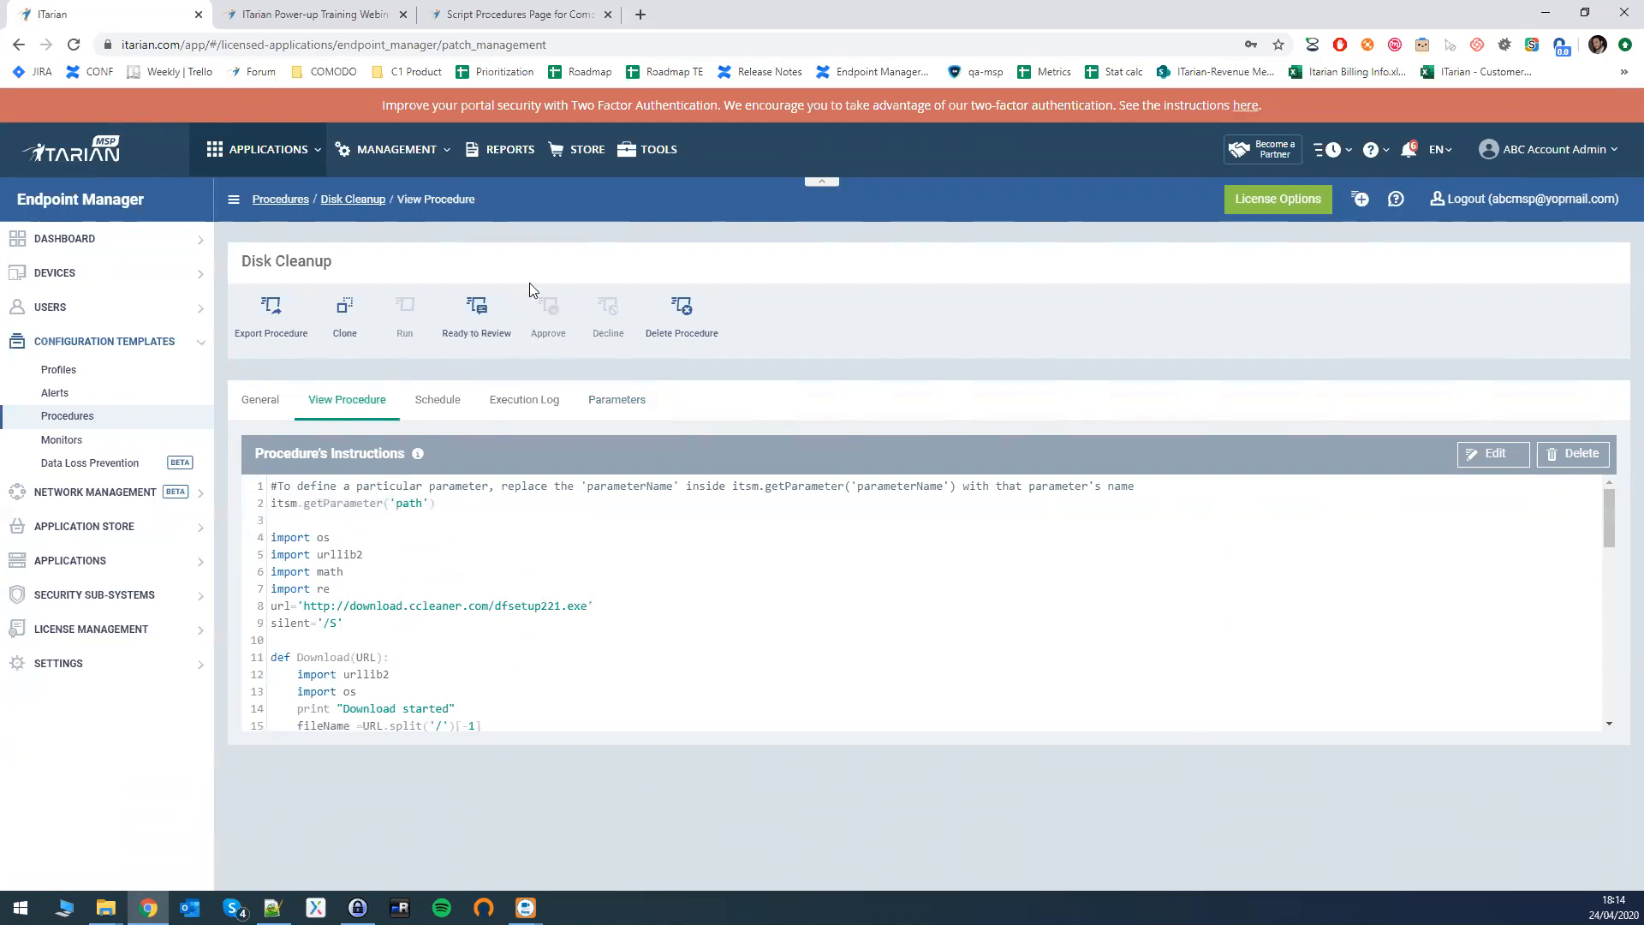
left_click(482, 323)
left_click_drag(292, 486, 576, 536)
scroll(575, 536, "down", 2)
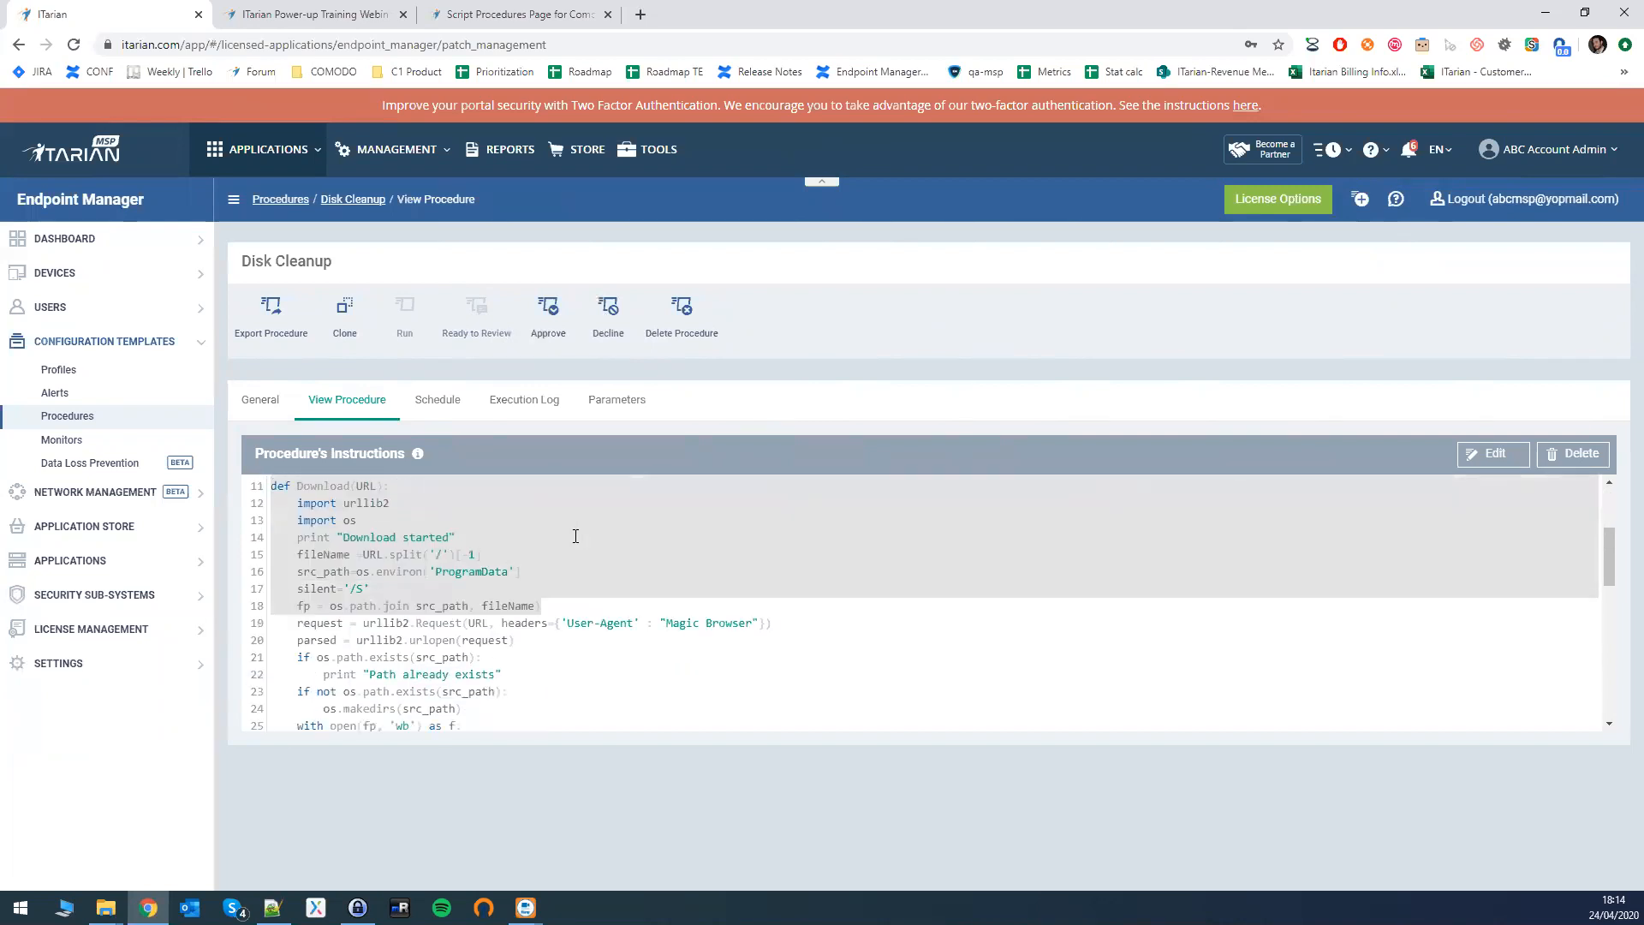
scroll(575, 536, "up", 2)
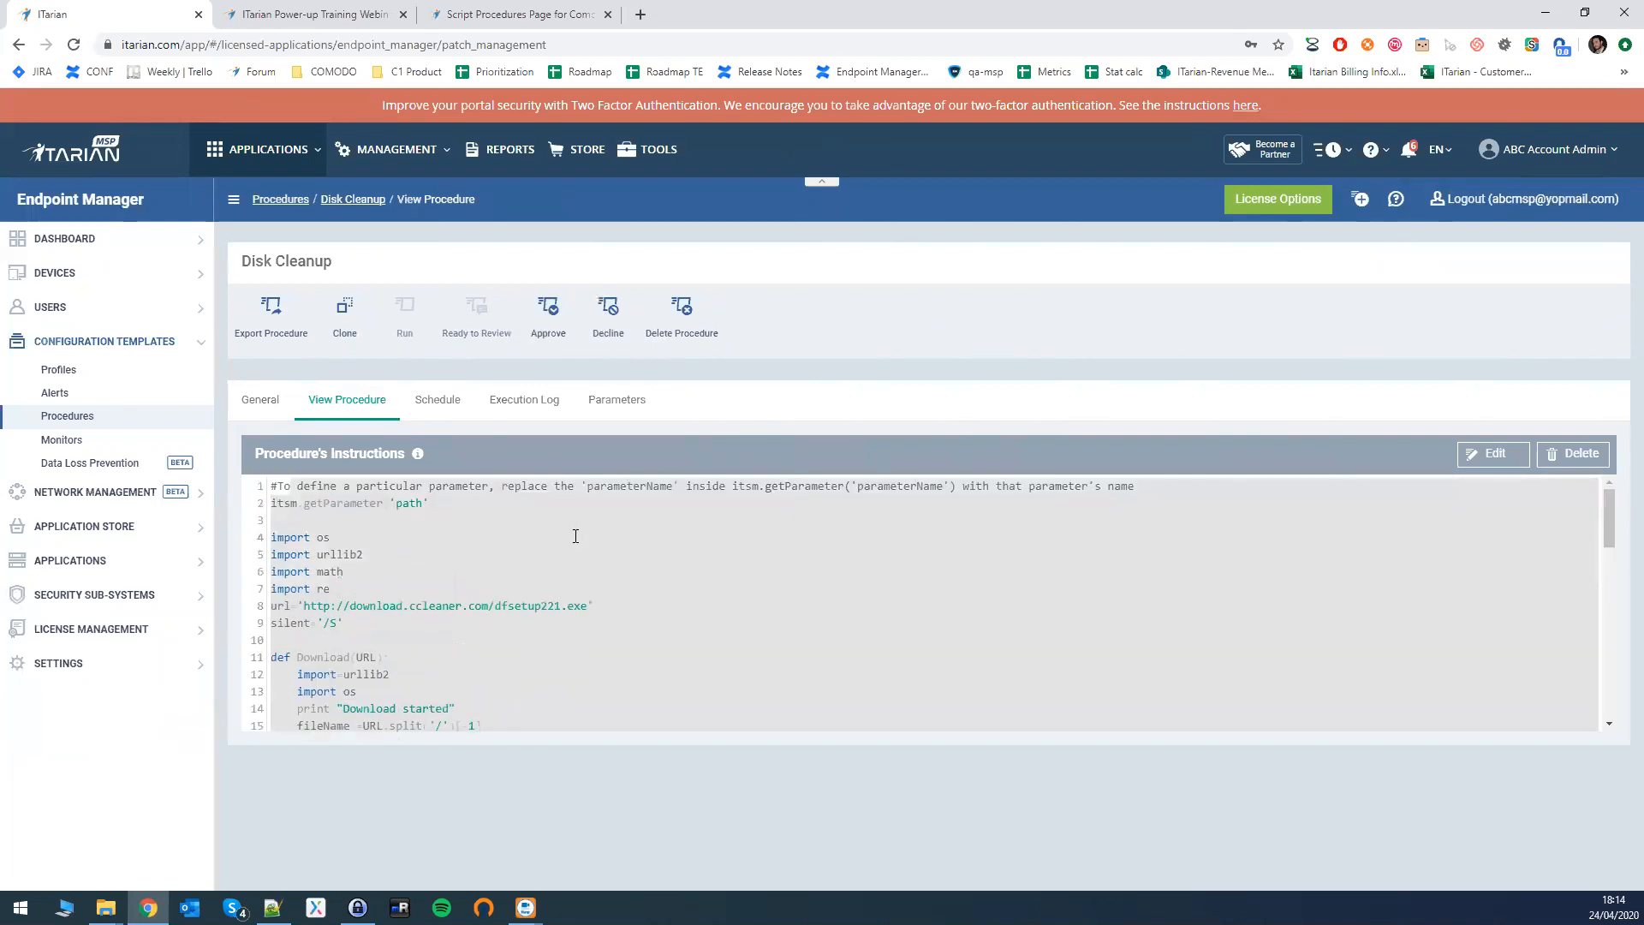
- Approve Disk Cleanup, add a blank line after line 2, save, resubmit, then decline it
left_click(549, 314)
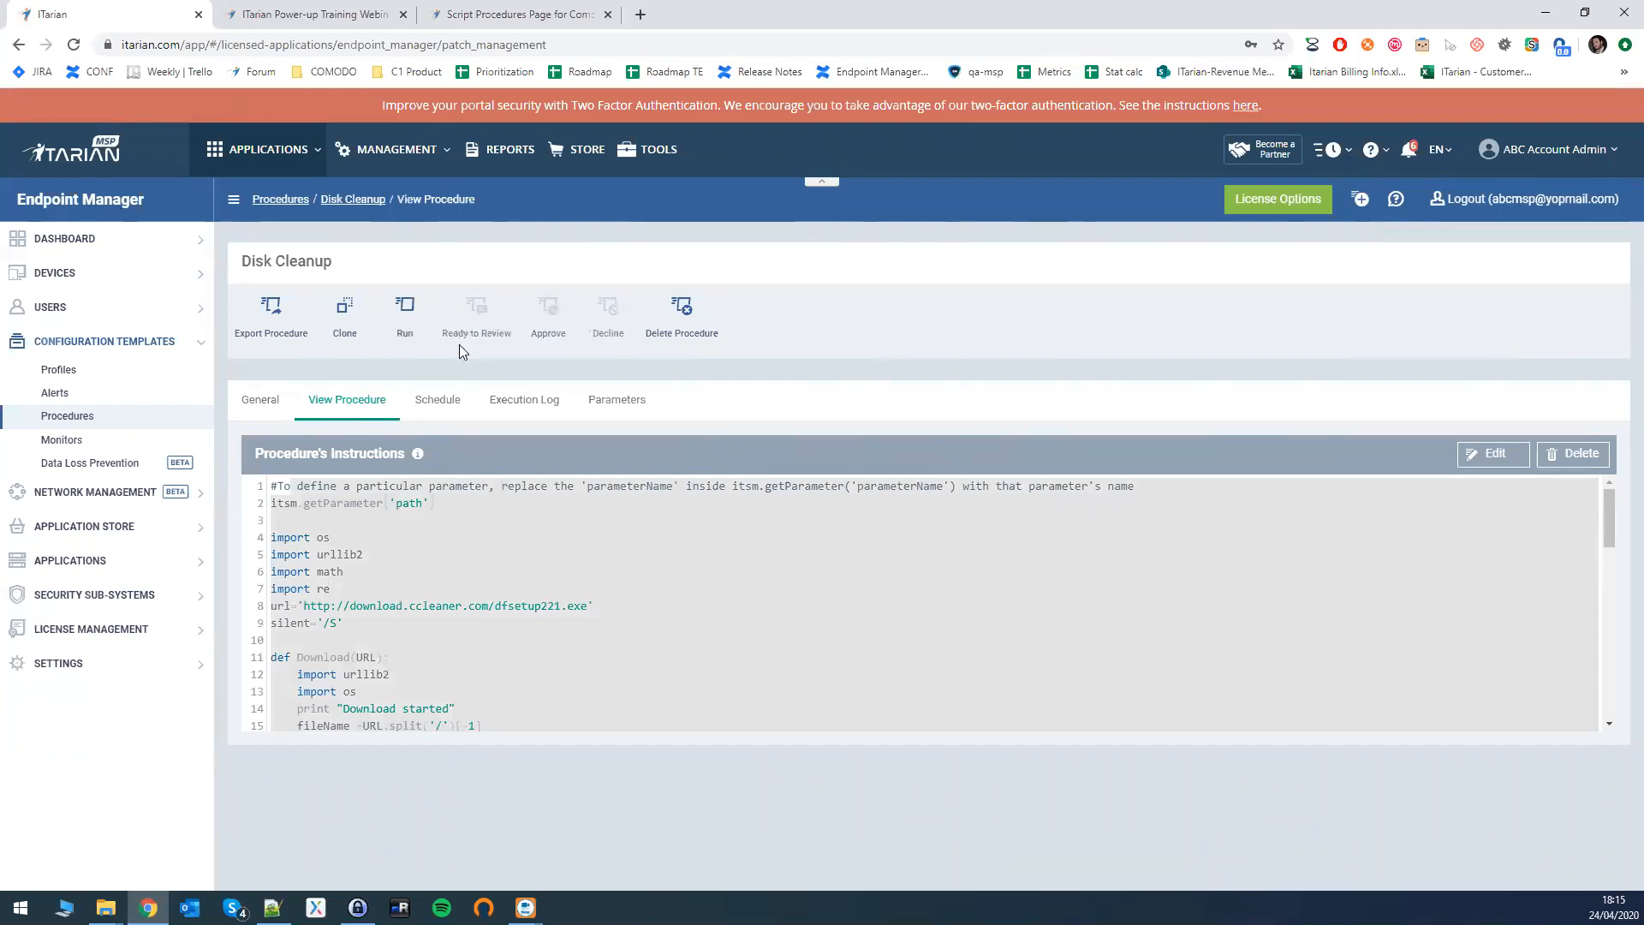
left_click(1514, 471)
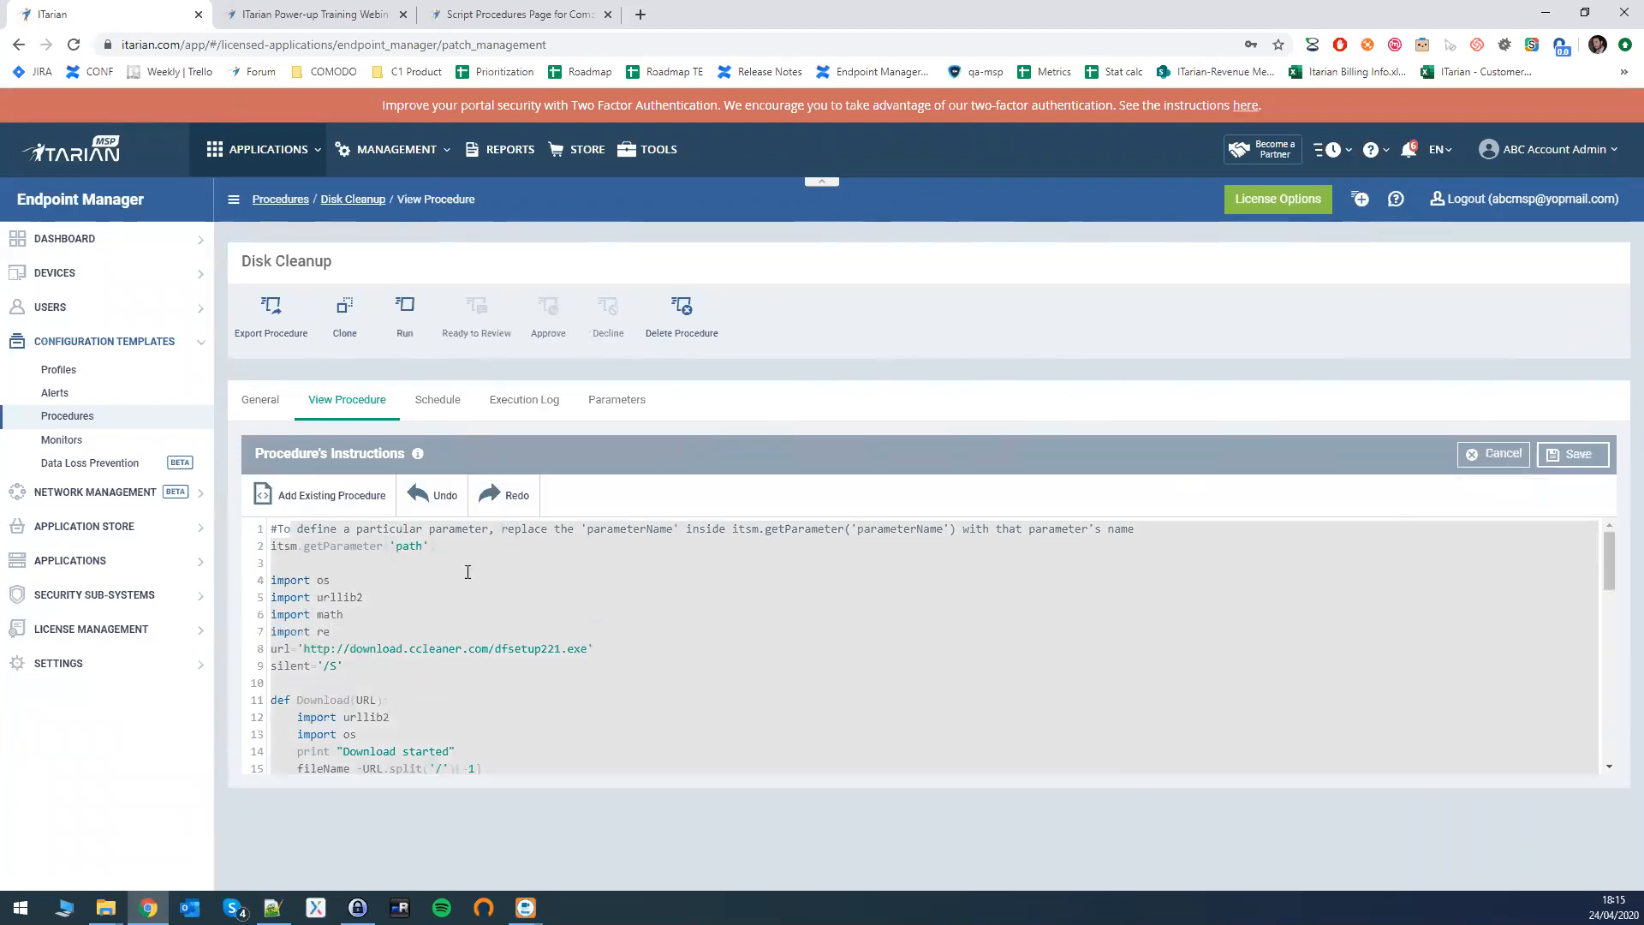
left_click(483, 544)
key("Return")
left_click(1573, 454)
left_click(1007, 343)
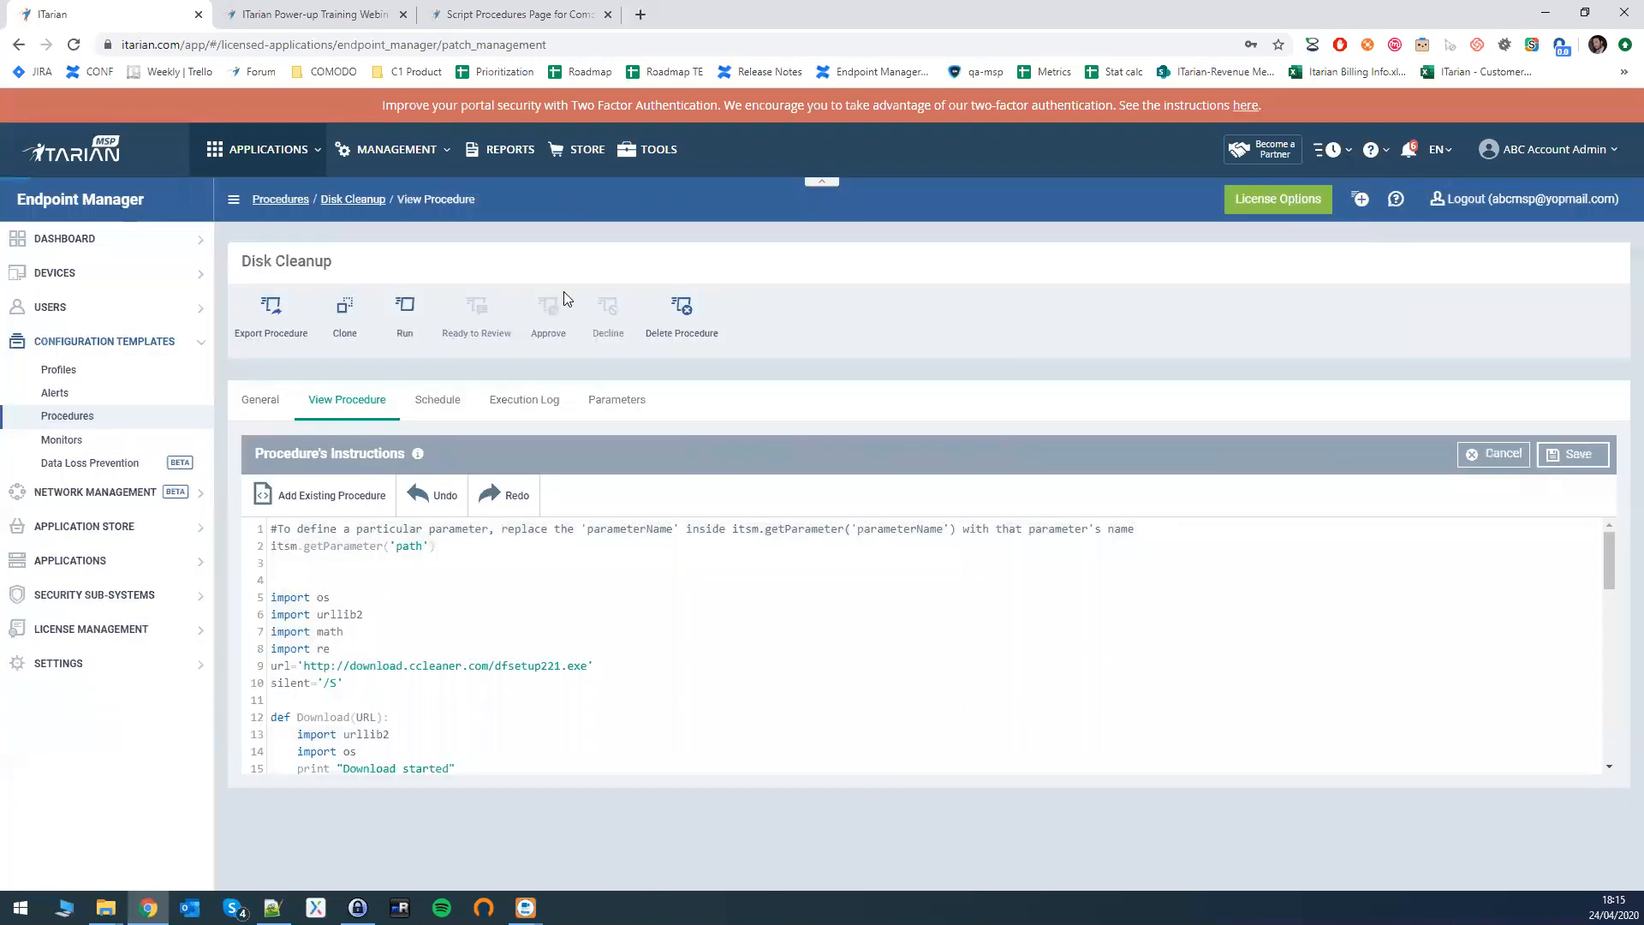
left_click(520, 322)
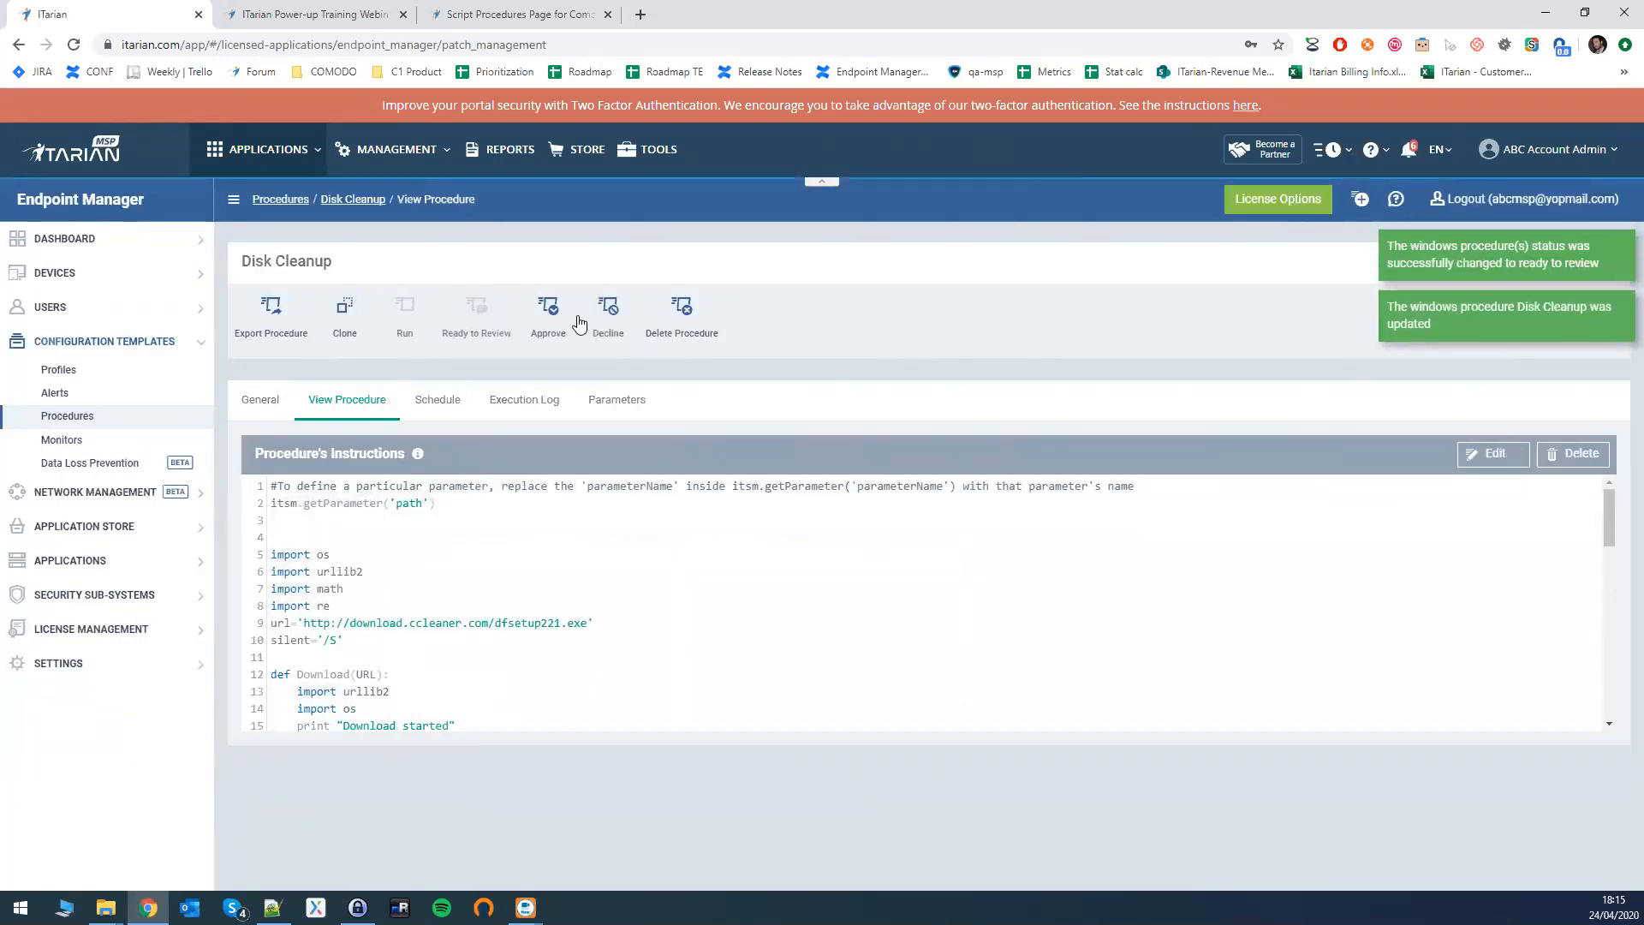
left_click(610, 320)
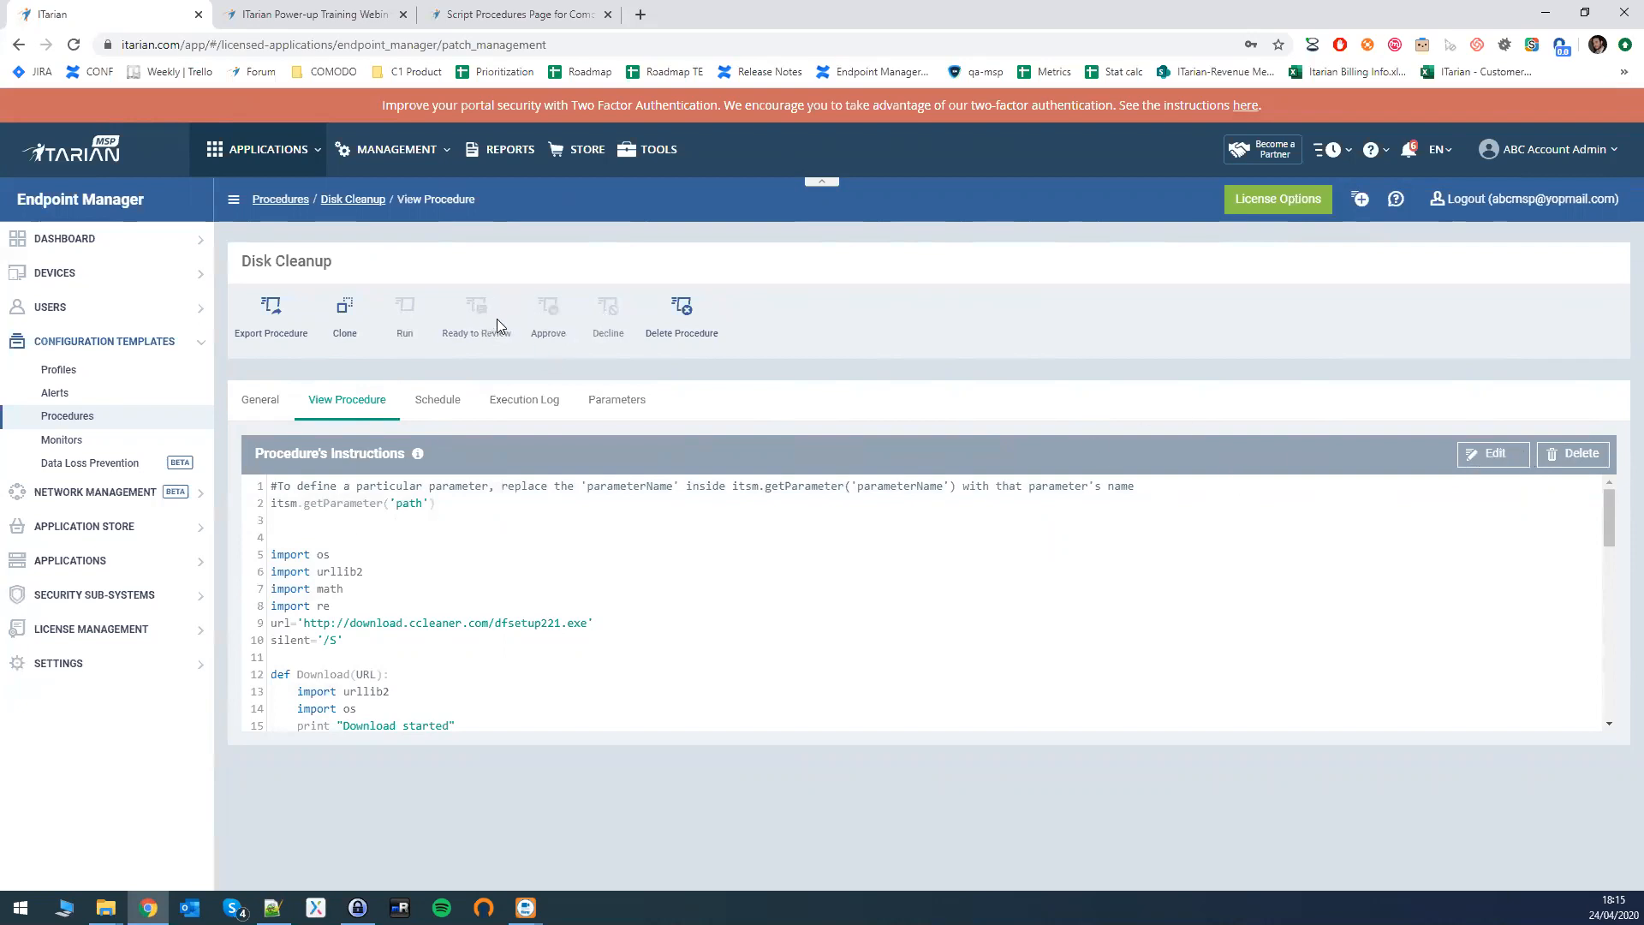
- Delete the itsm.getParameter('path') line, save, resubmit for review, and approve the procedure
left_click(1494, 455)
triple_click(425, 540)
key("BackSpace")
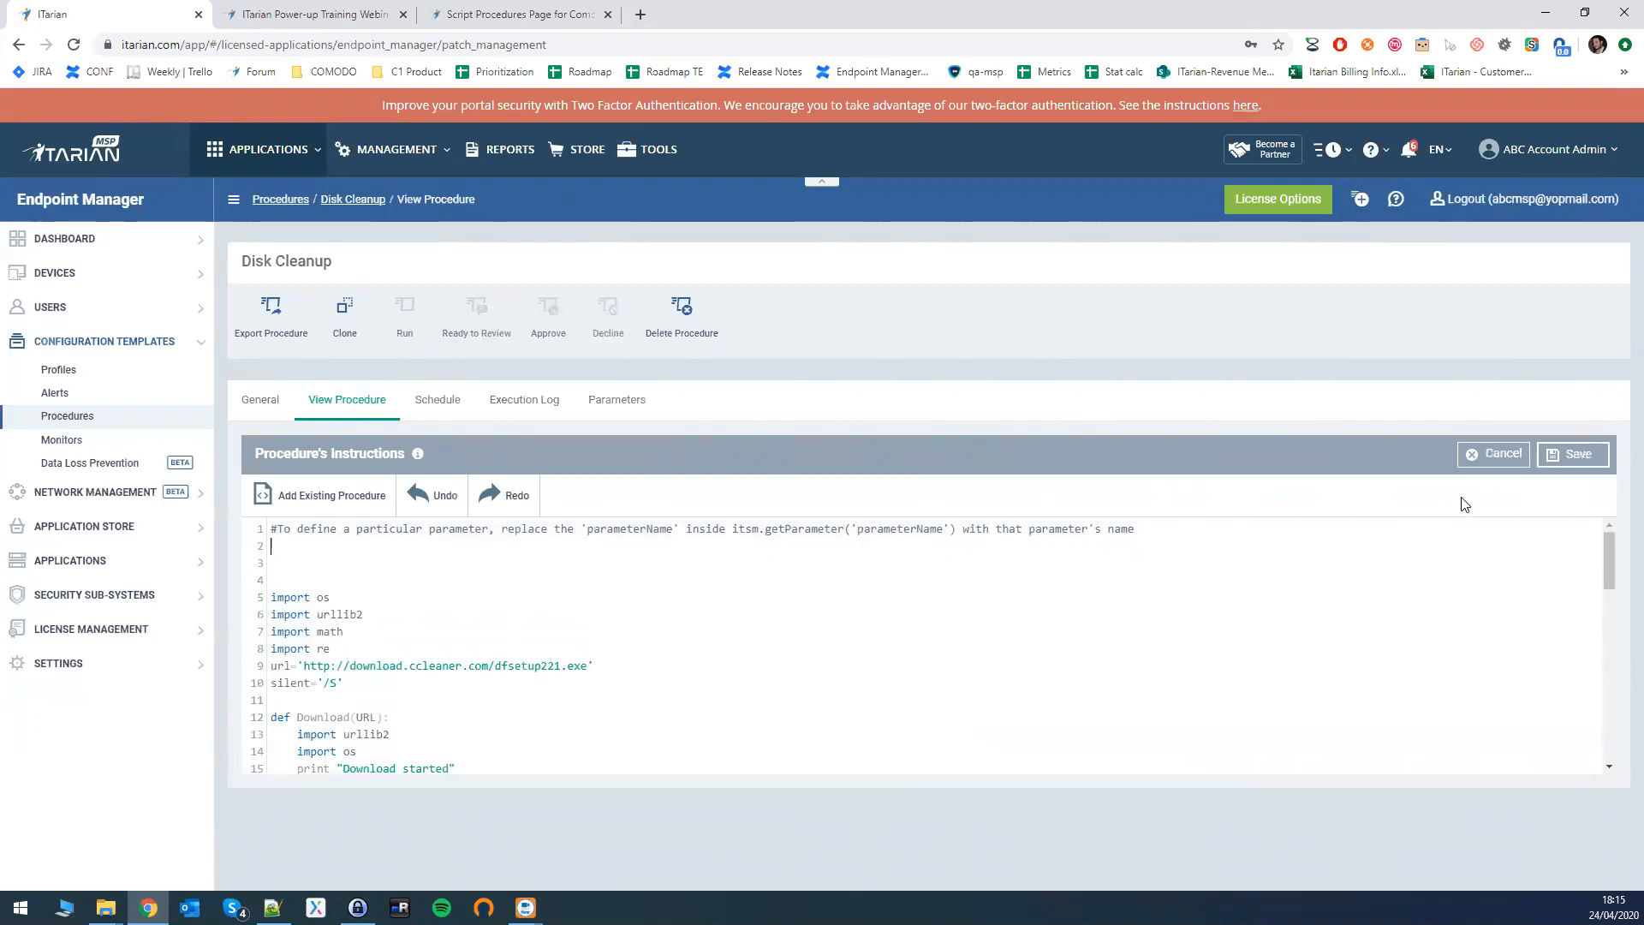
key("BackSpace")
left_click(1593, 456)
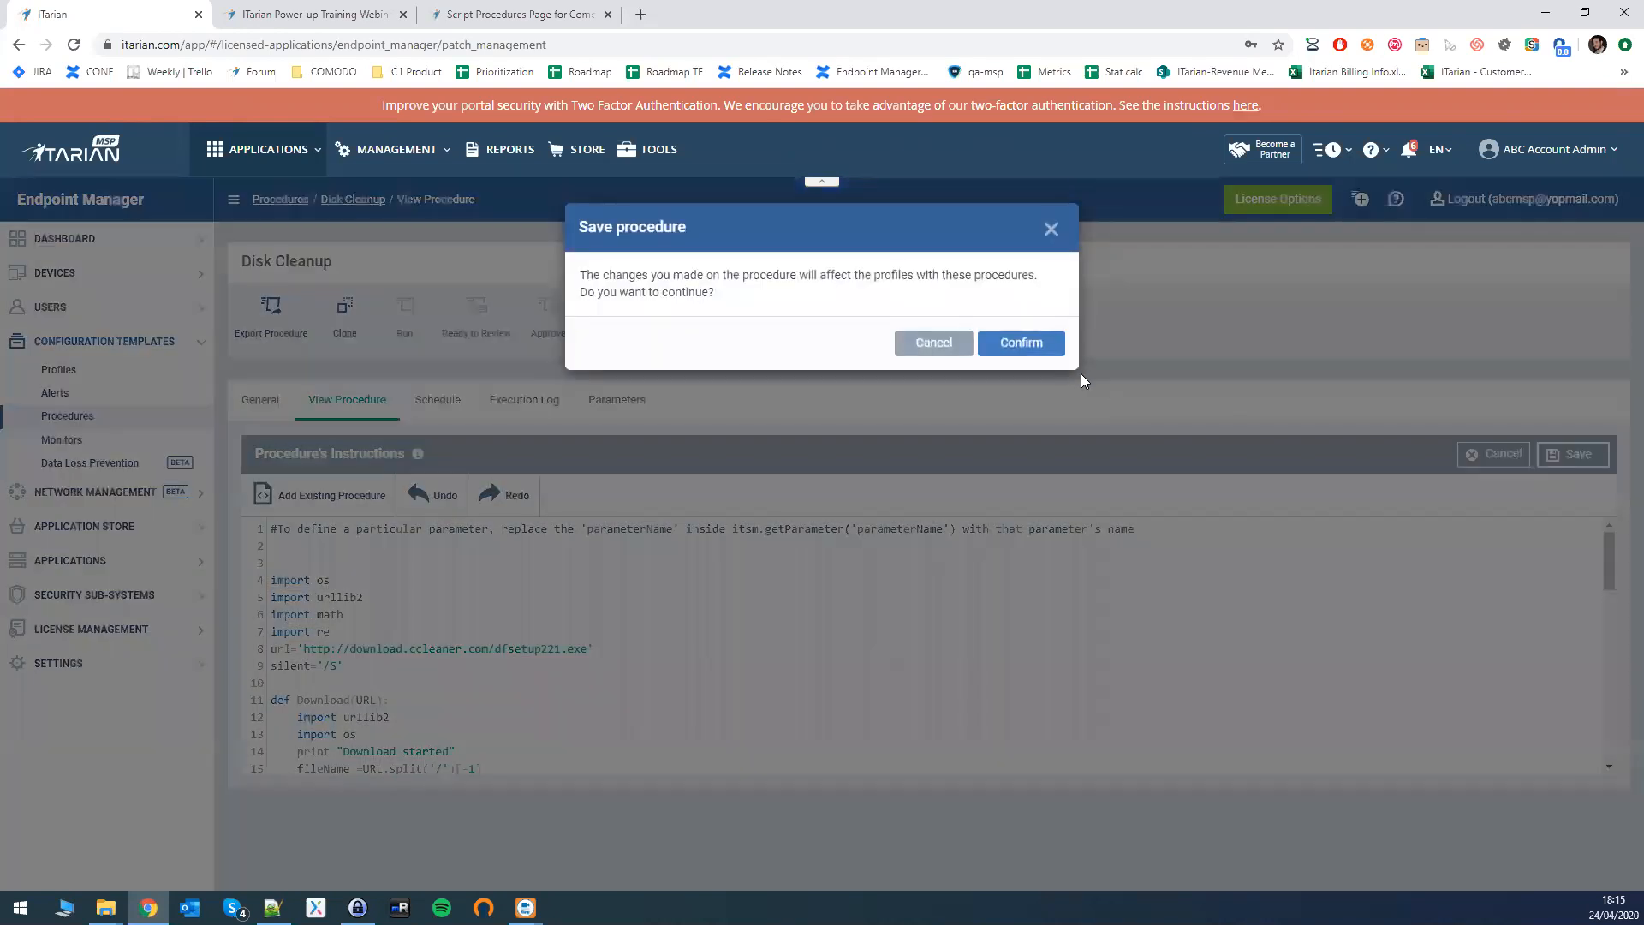
left_click(1039, 342)
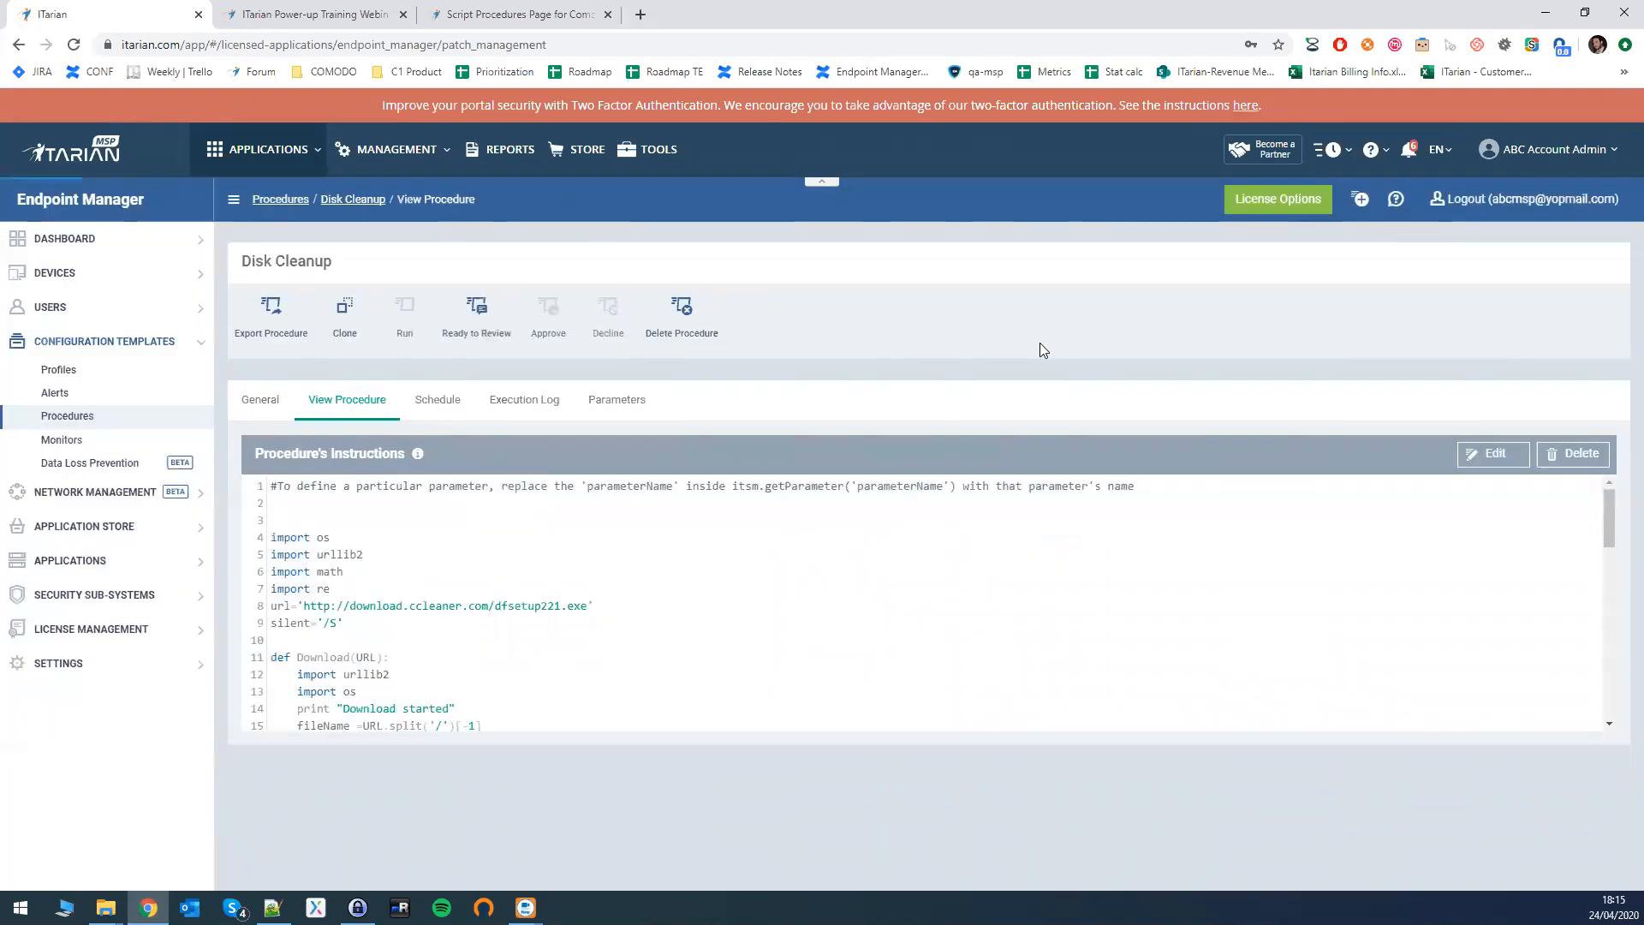
left_click(474, 312)
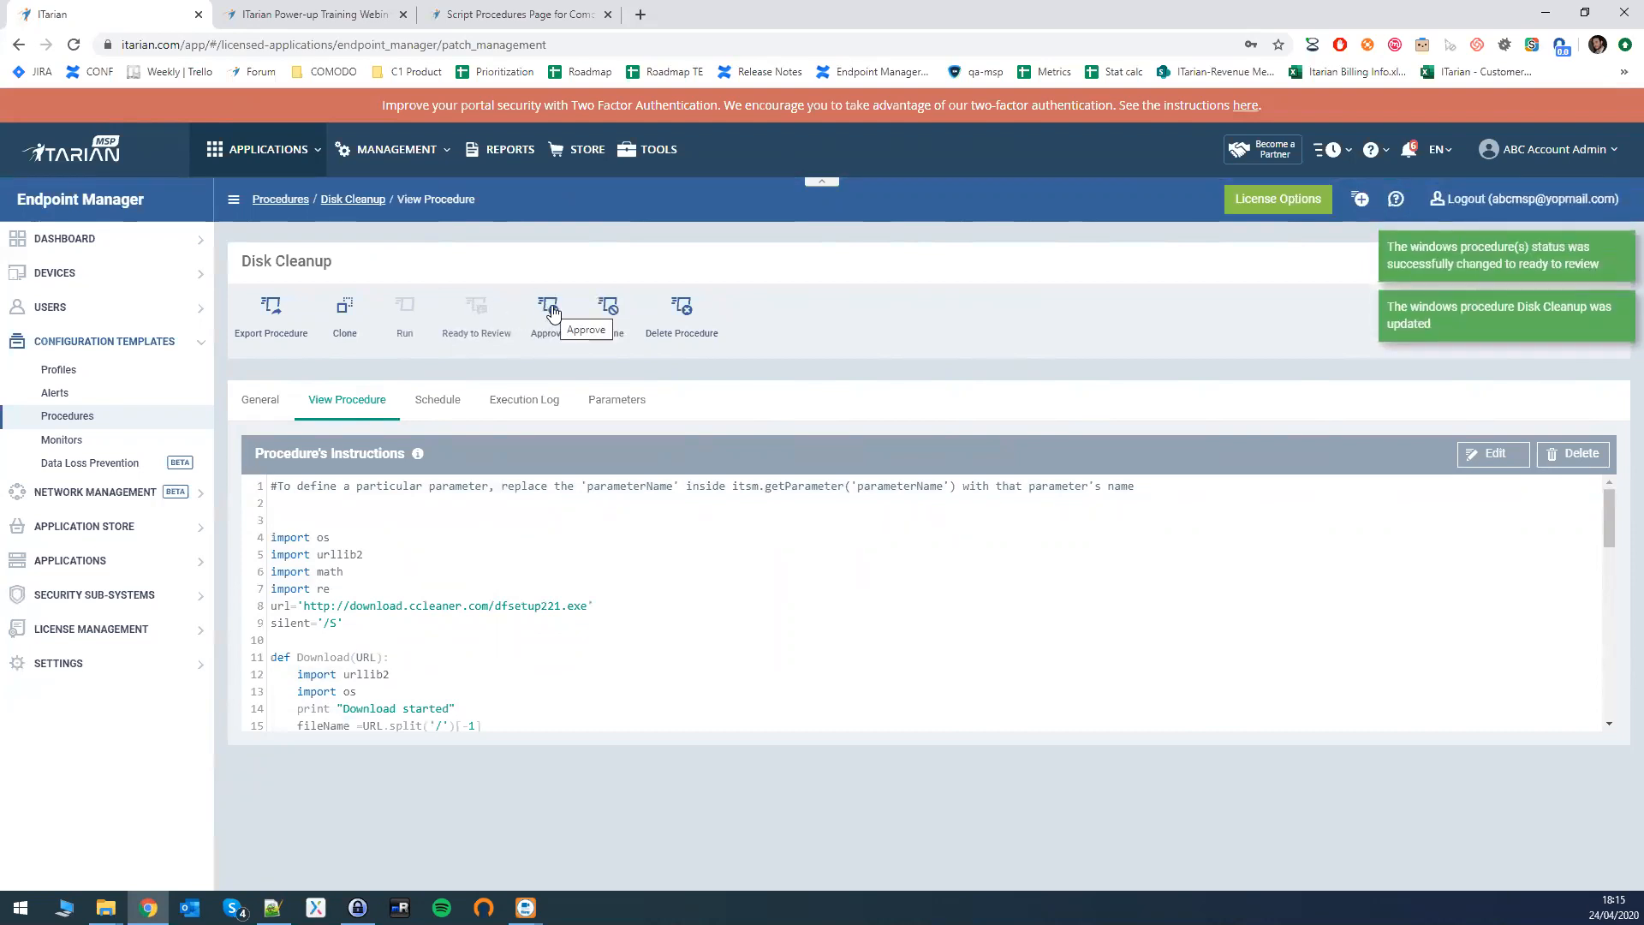
left_click(550, 309)
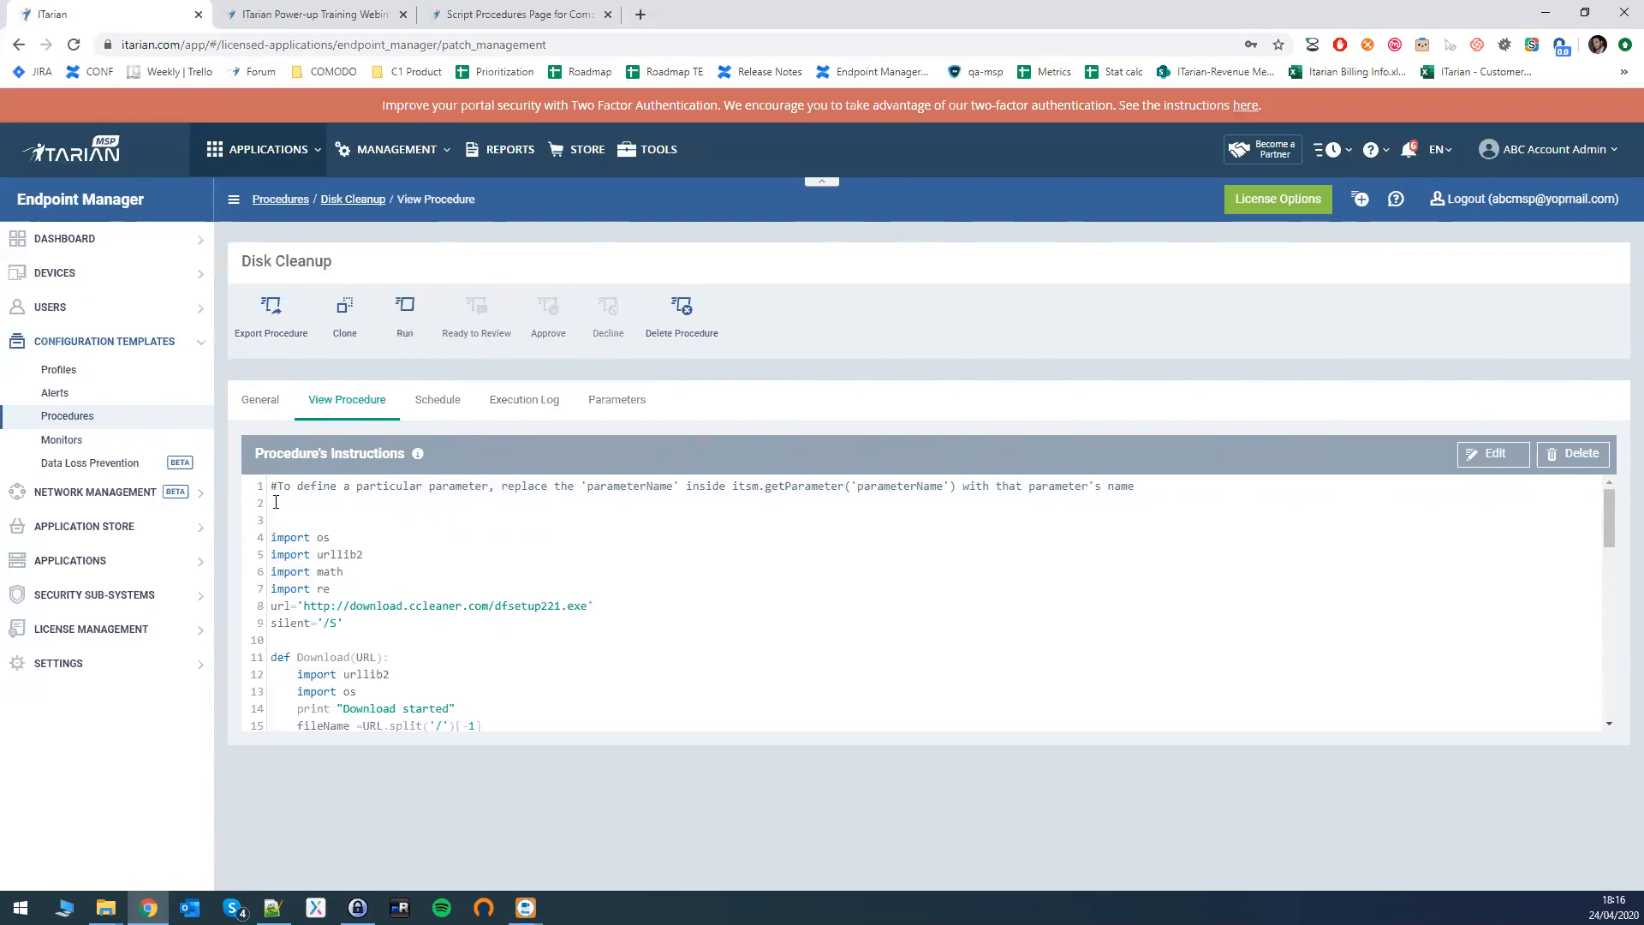
- Highlight parts of the script, then expand USERS to show User List, User Groups and Role Management
left_click_drag(269, 488, 691, 485)
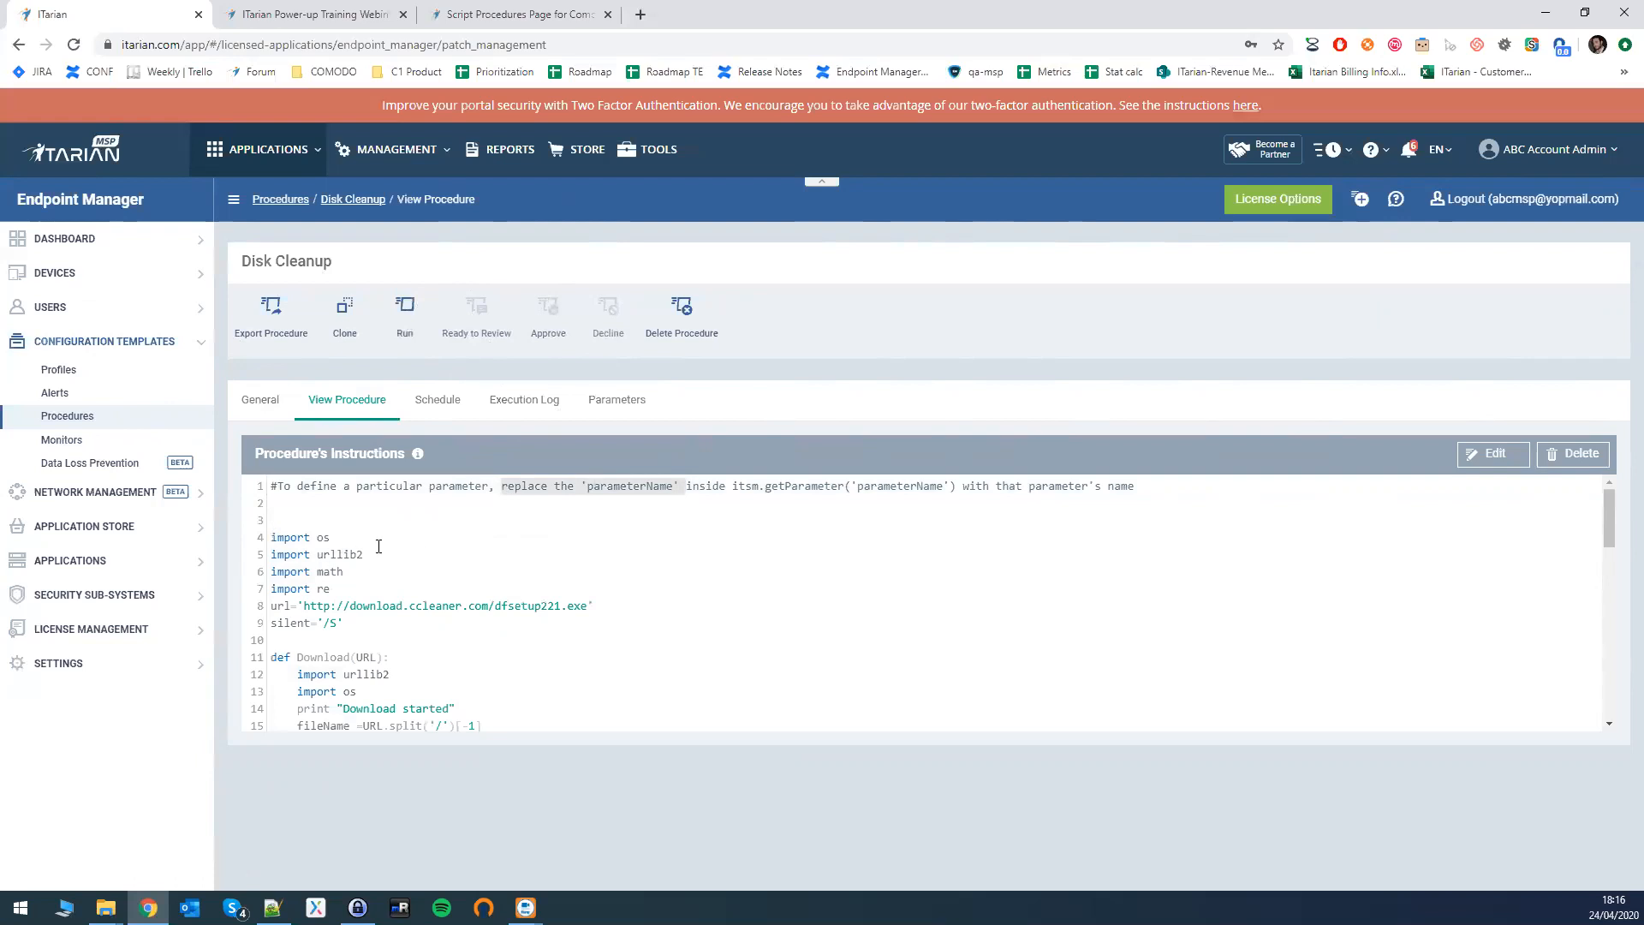
double_click(322, 536)
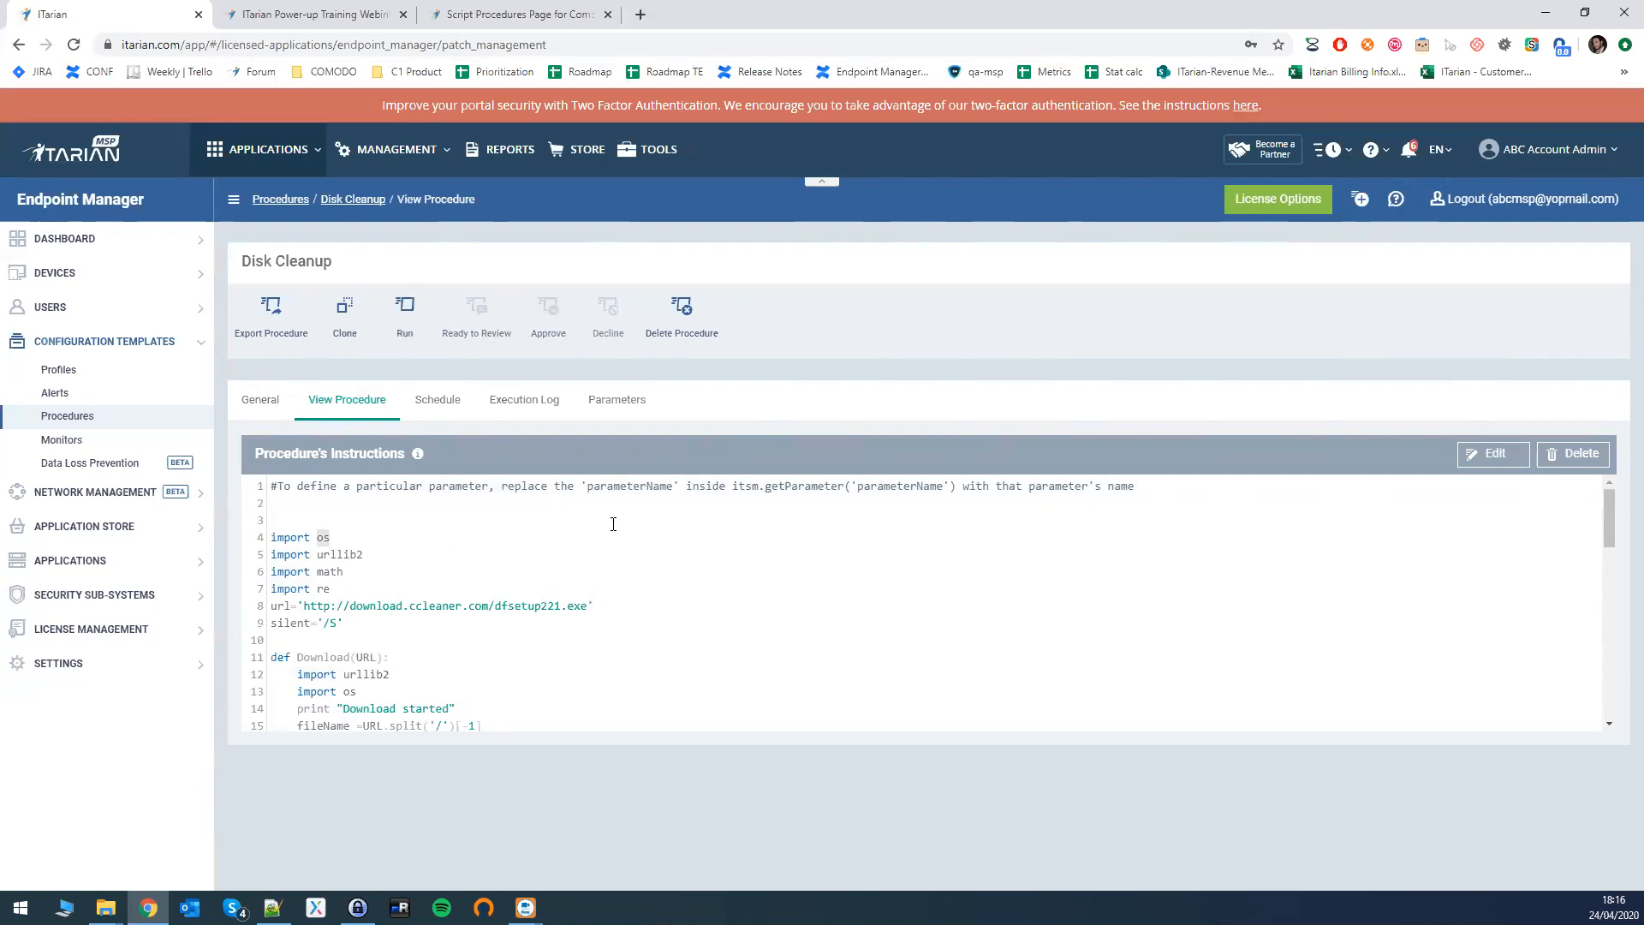
left_click_drag(686, 486, 922, 486)
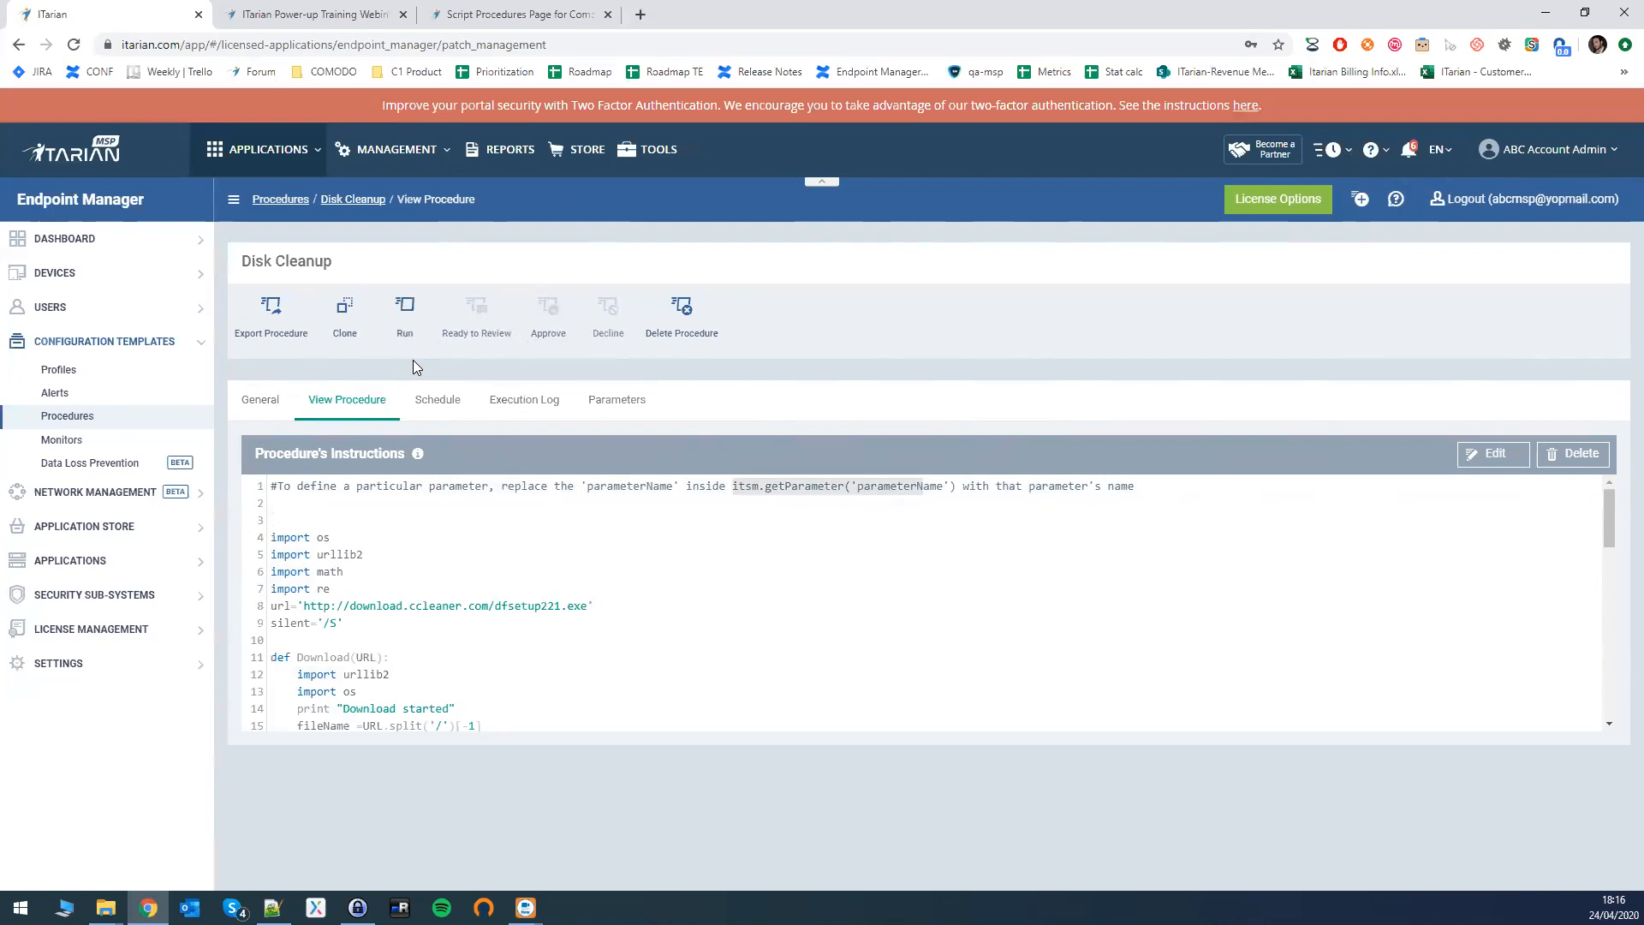
left_click(87, 308)
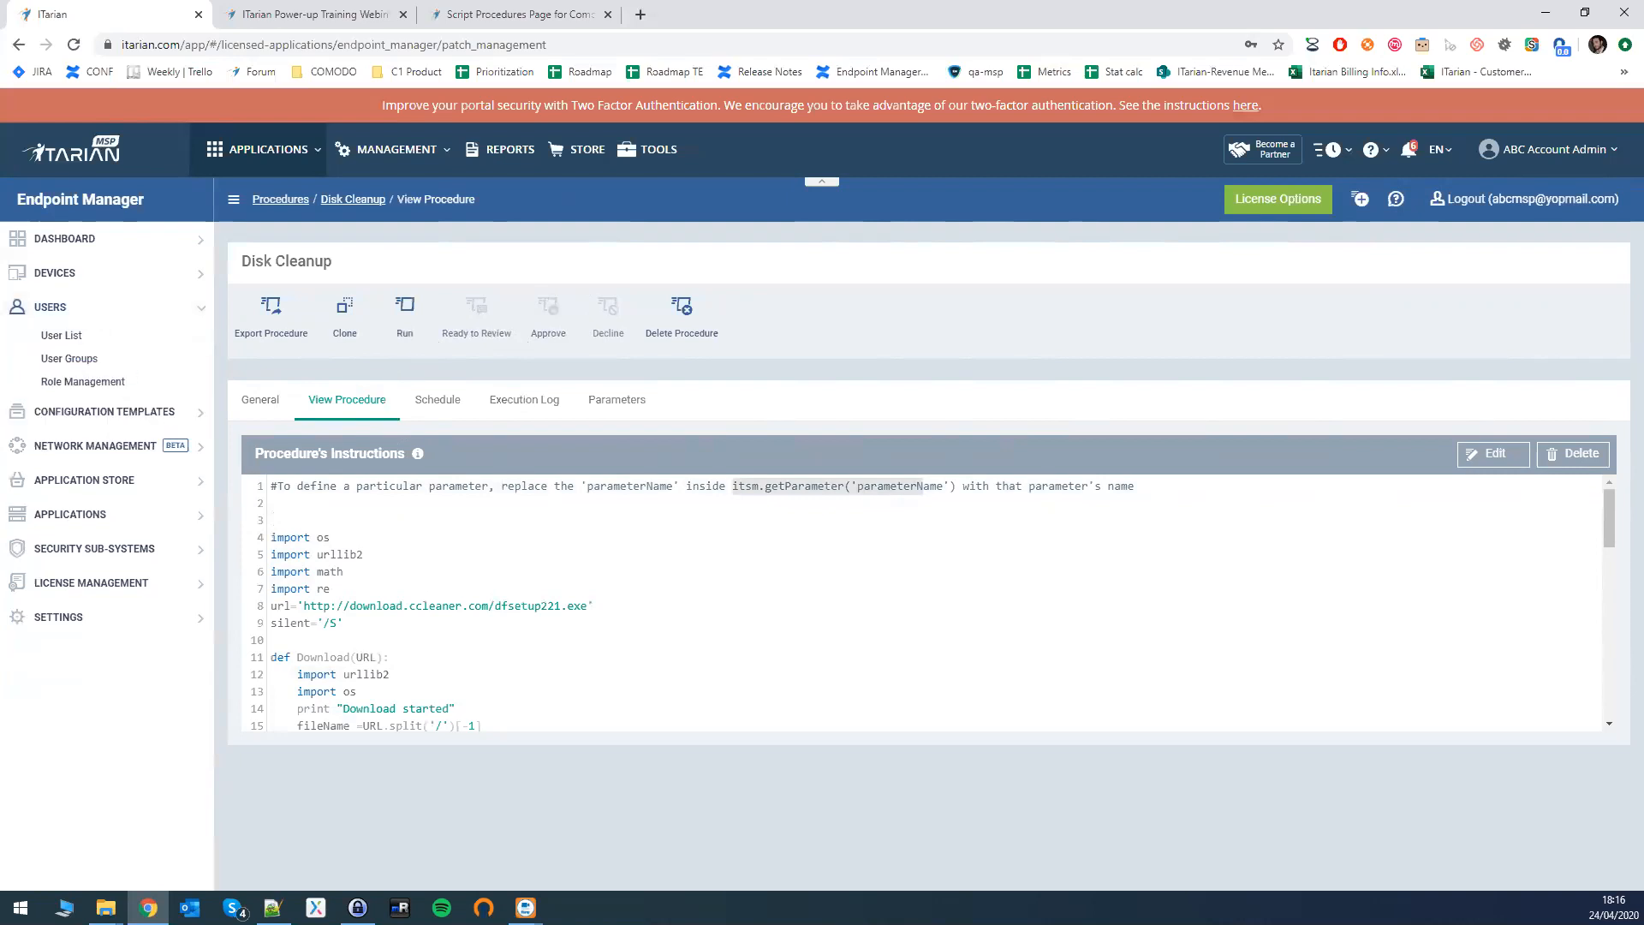
key("alt+Tab")
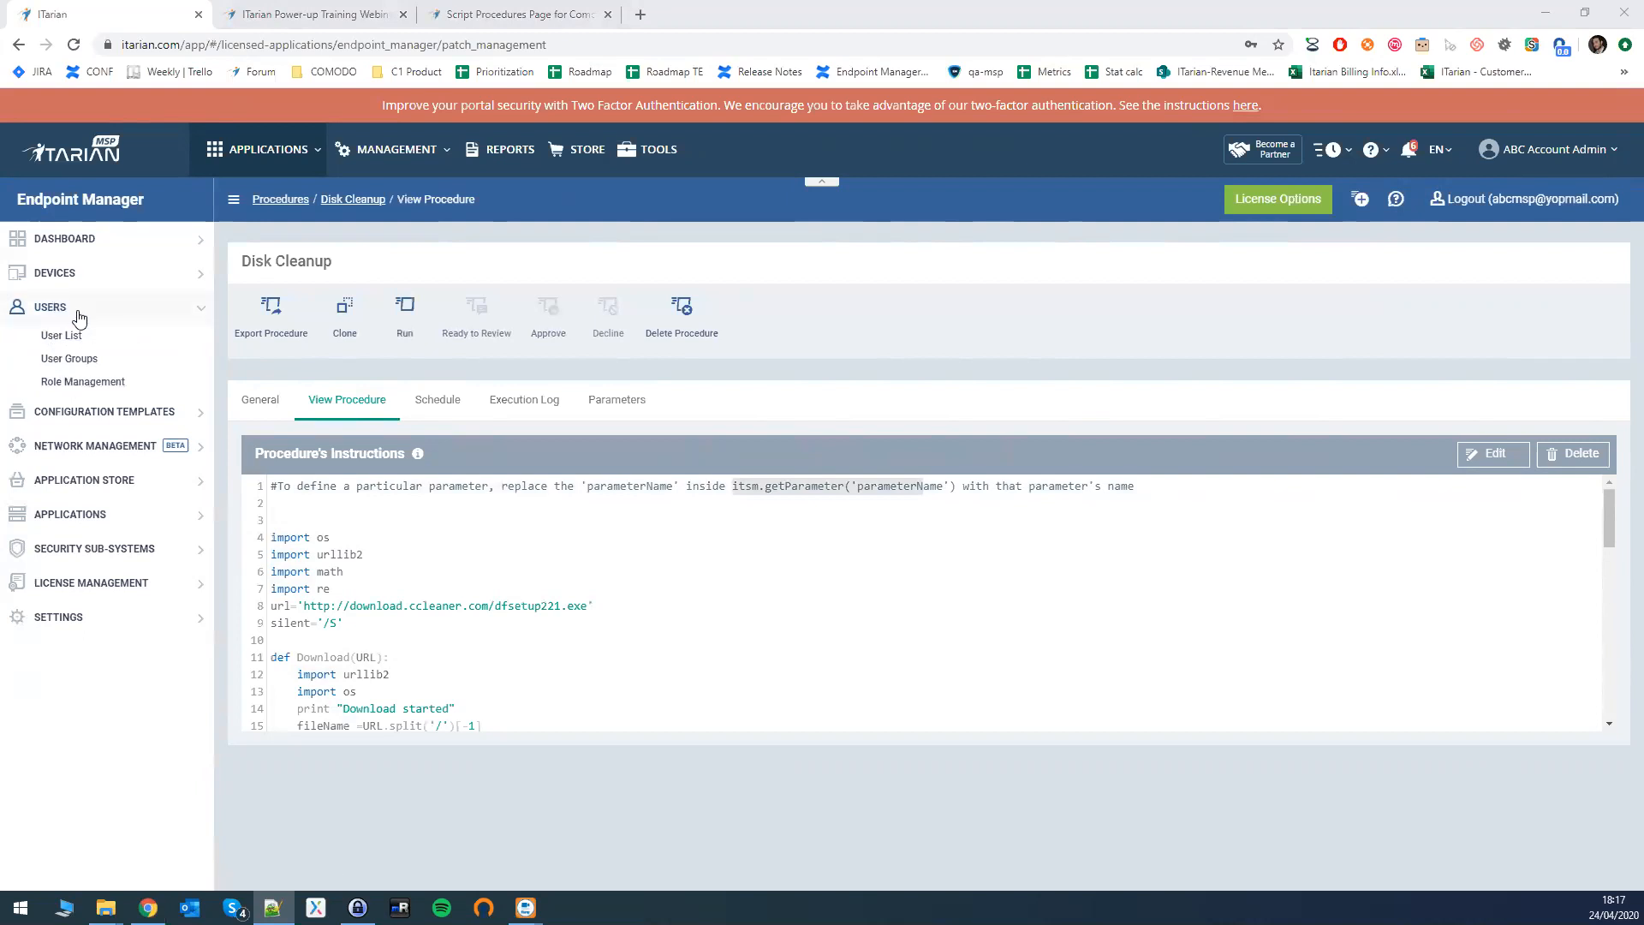
- Open Role Management from the Users sidebar, then expand Configuration Templates
left_click(77, 382)
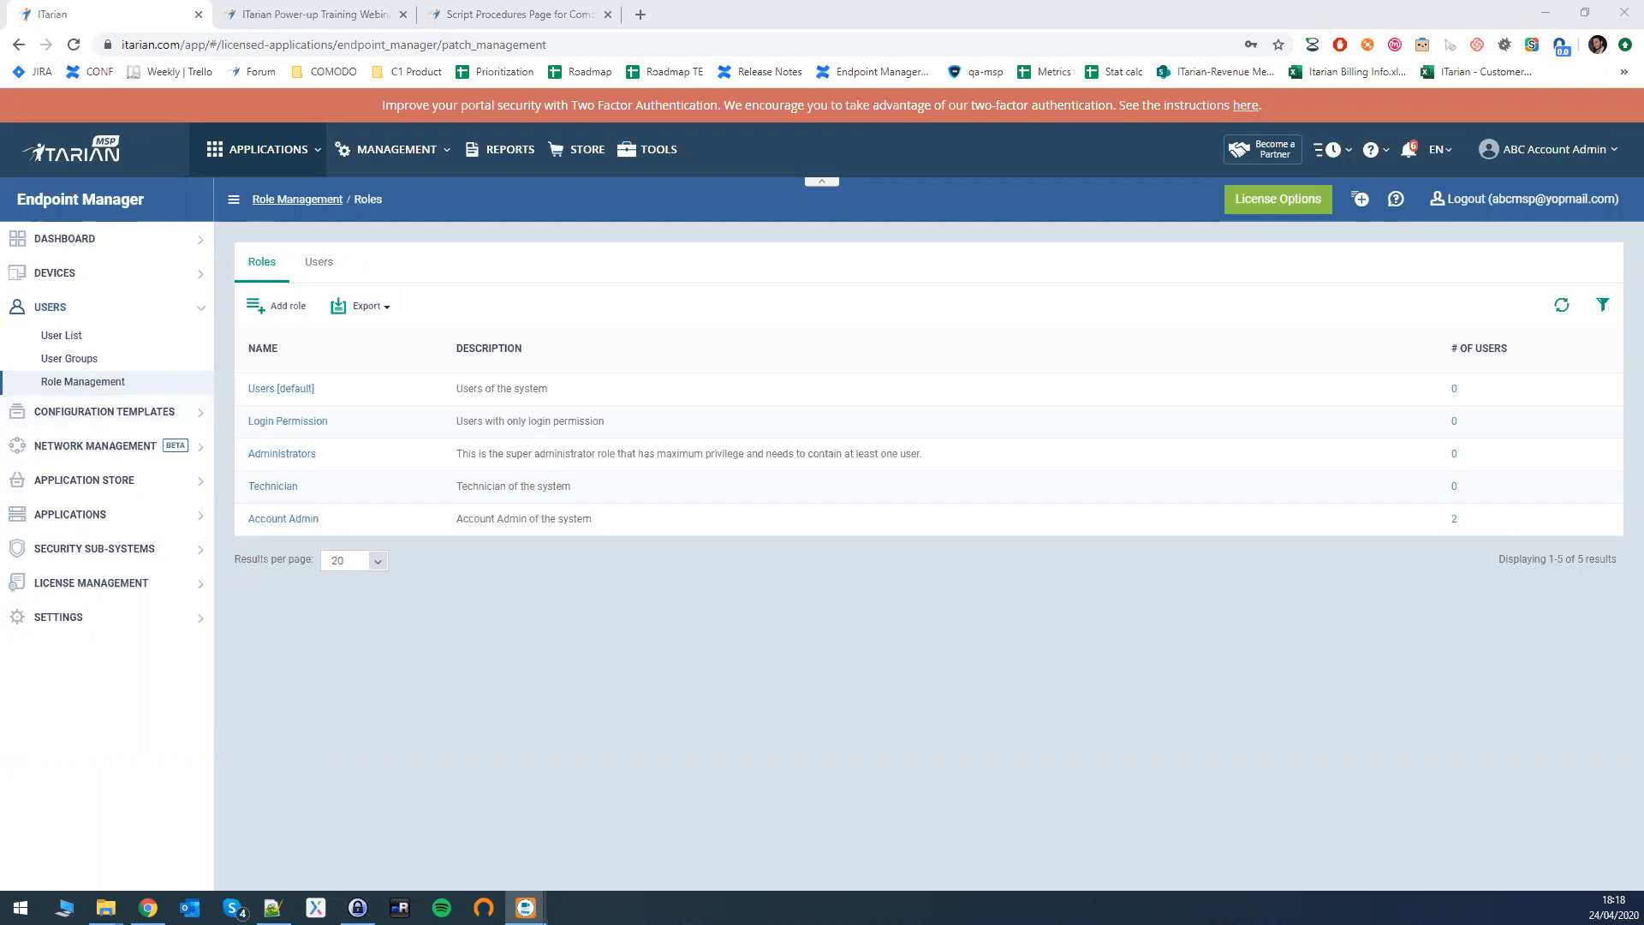
left_click(131, 413)
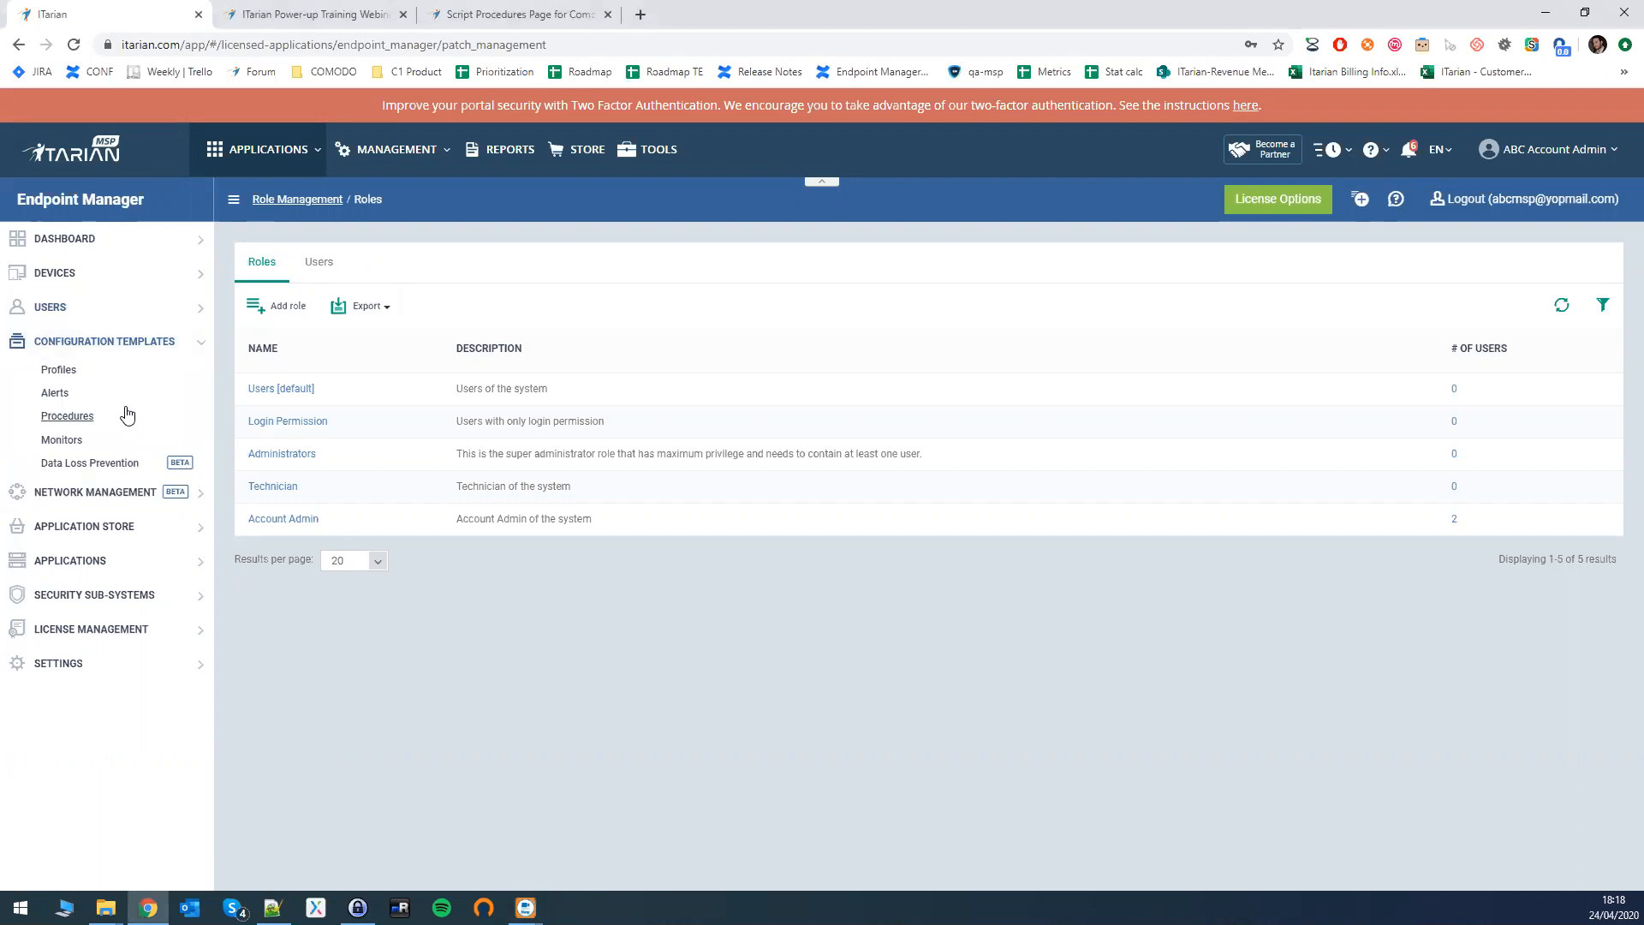
- Inspect the existing Disk Cleanup procedure, then start and cancel a 'Disc Cleanup' script procedure
left_click(77, 420)
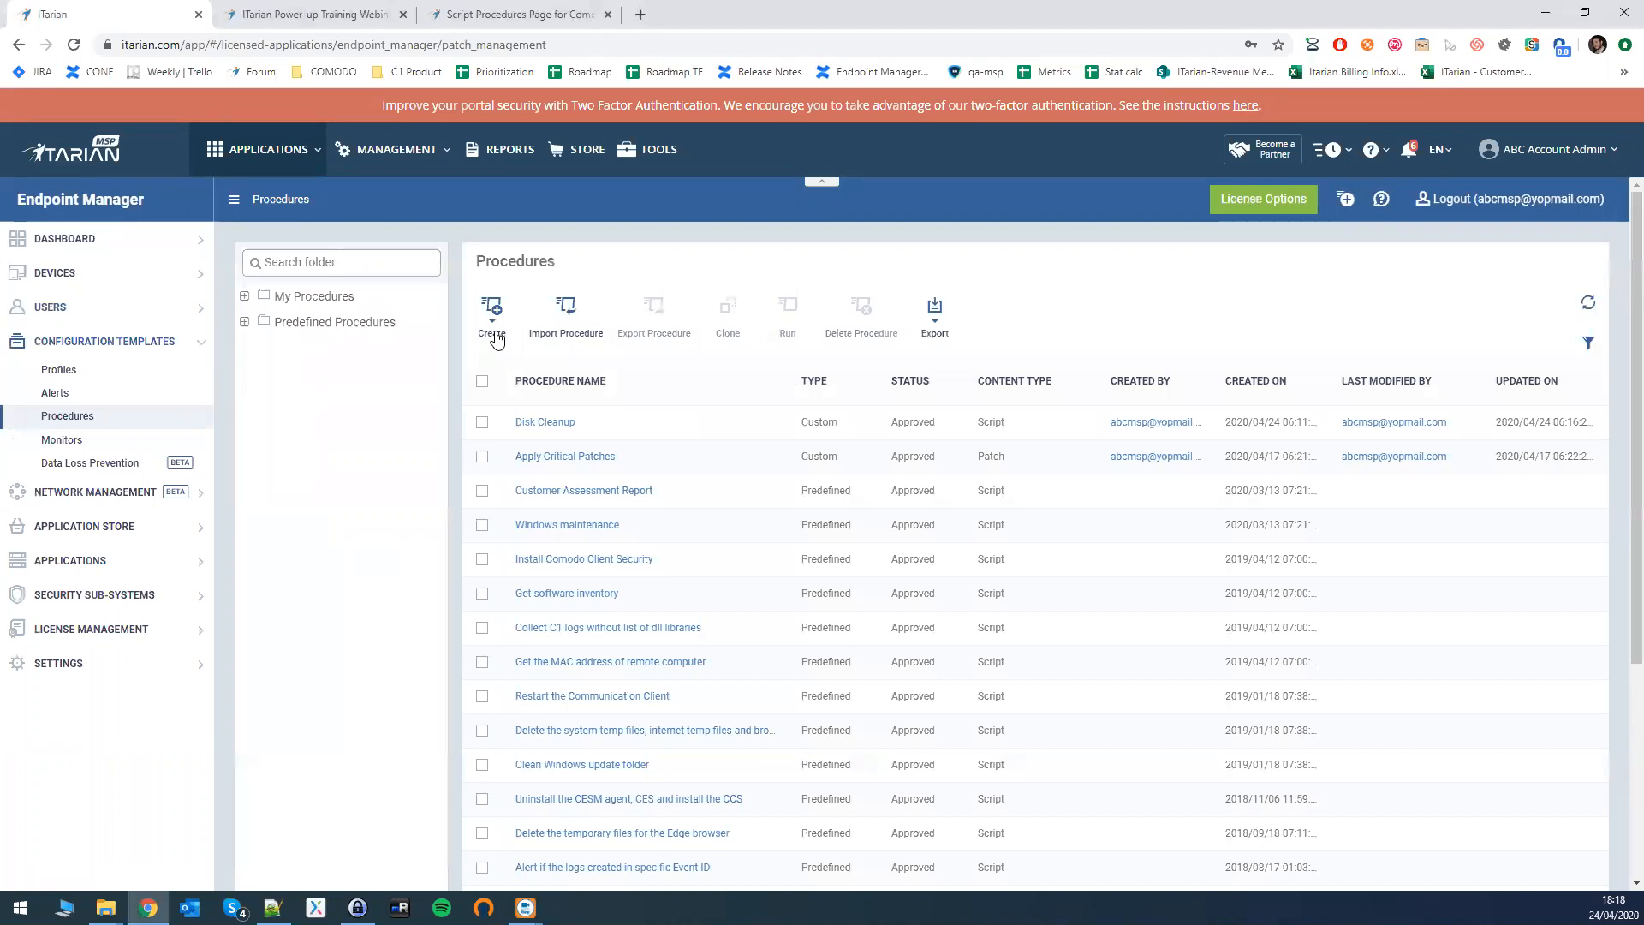
left_click(482, 422)
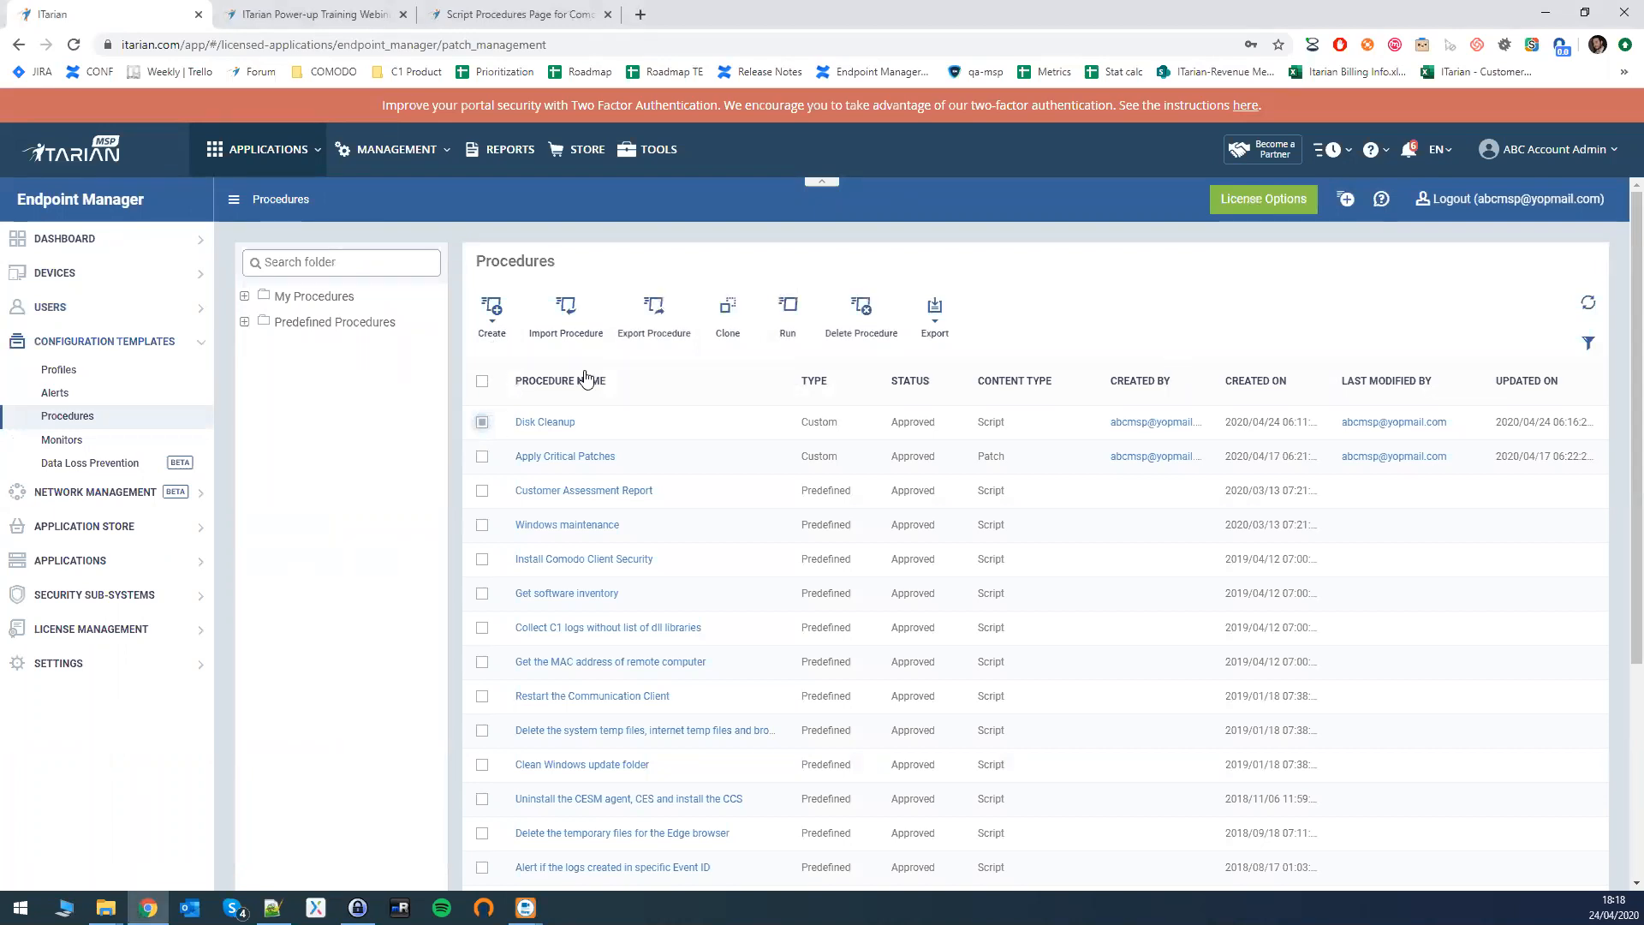
left_click(526, 422)
key("alt+Left")
left_click(492, 325)
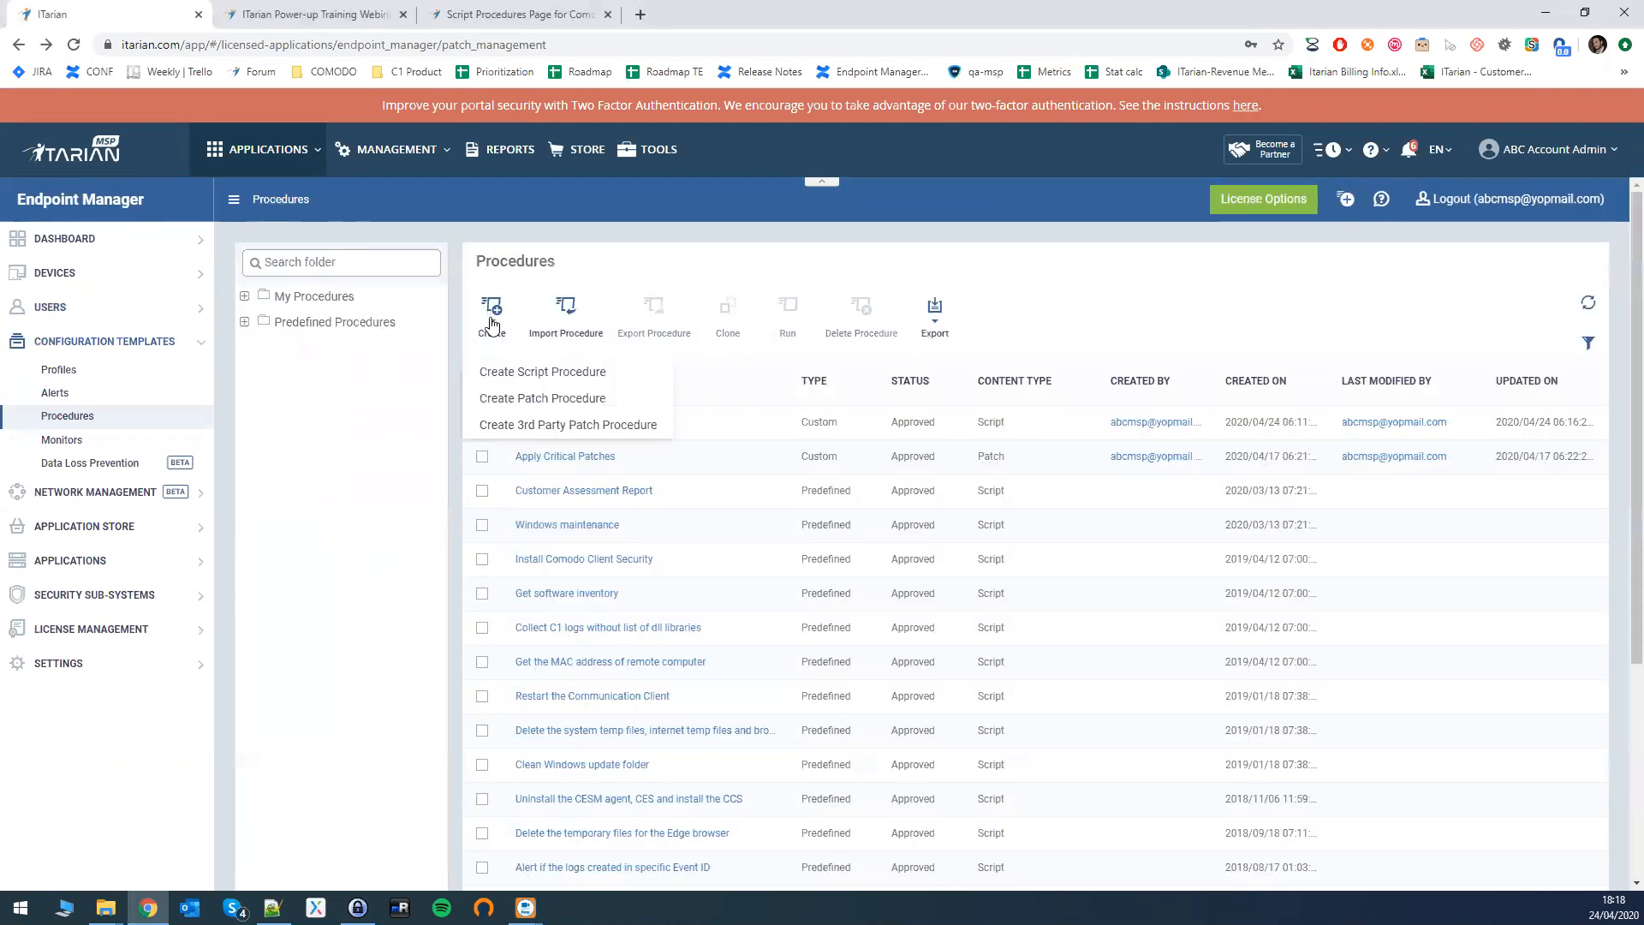
left_click(553, 372)
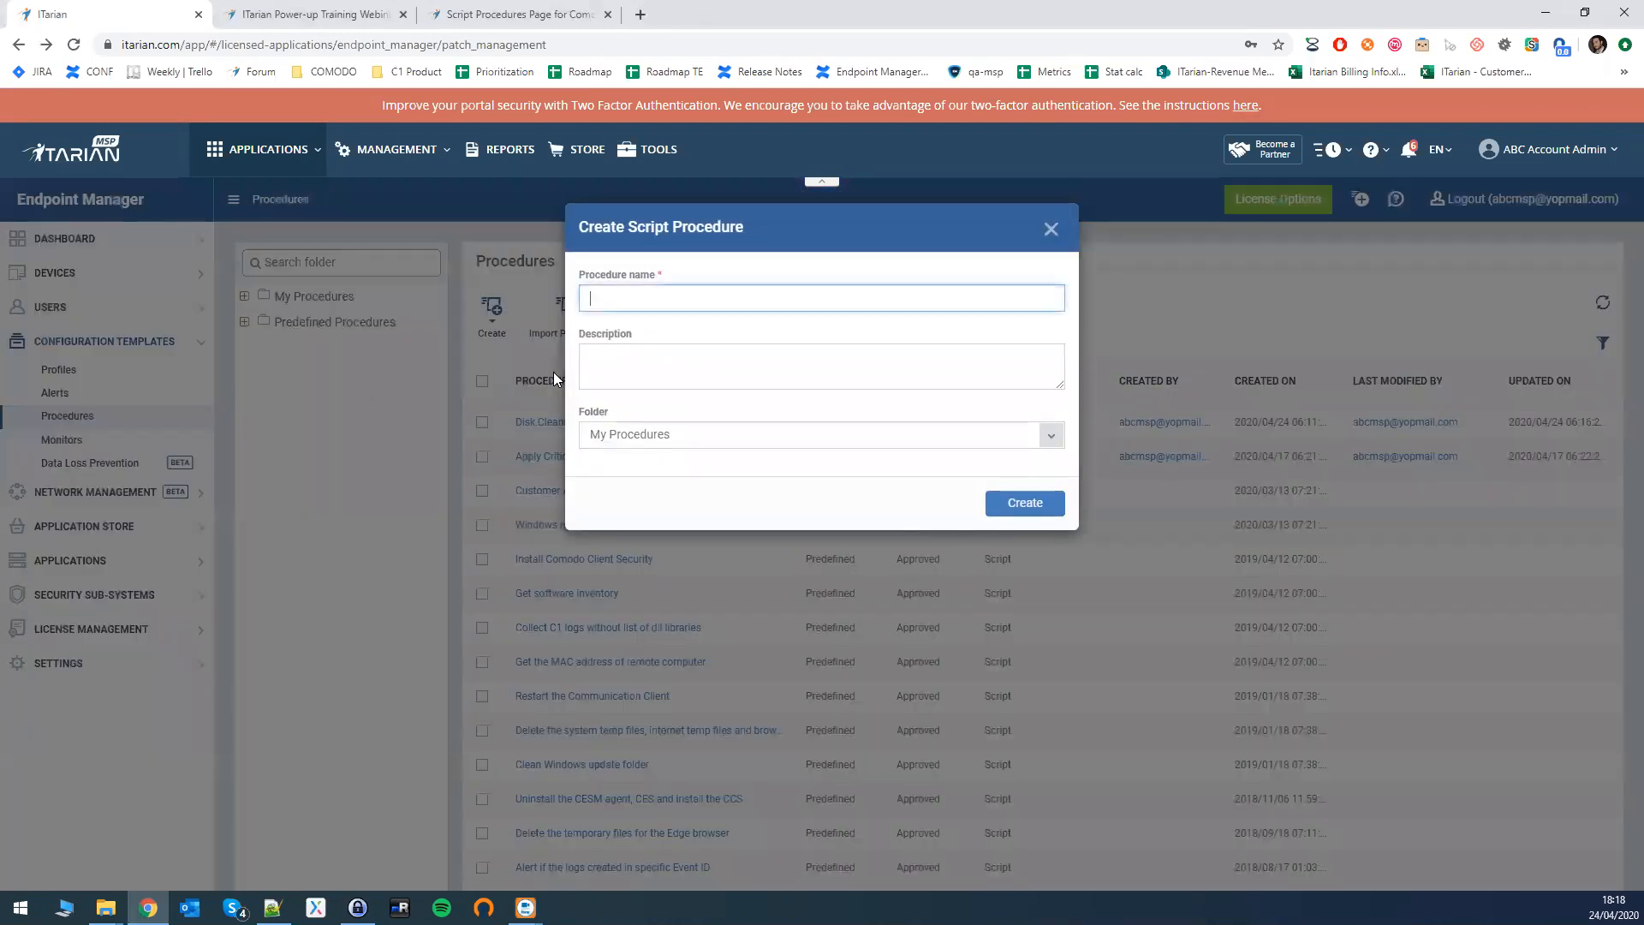
type("Disc Cleanup")
left_click(1051, 229)
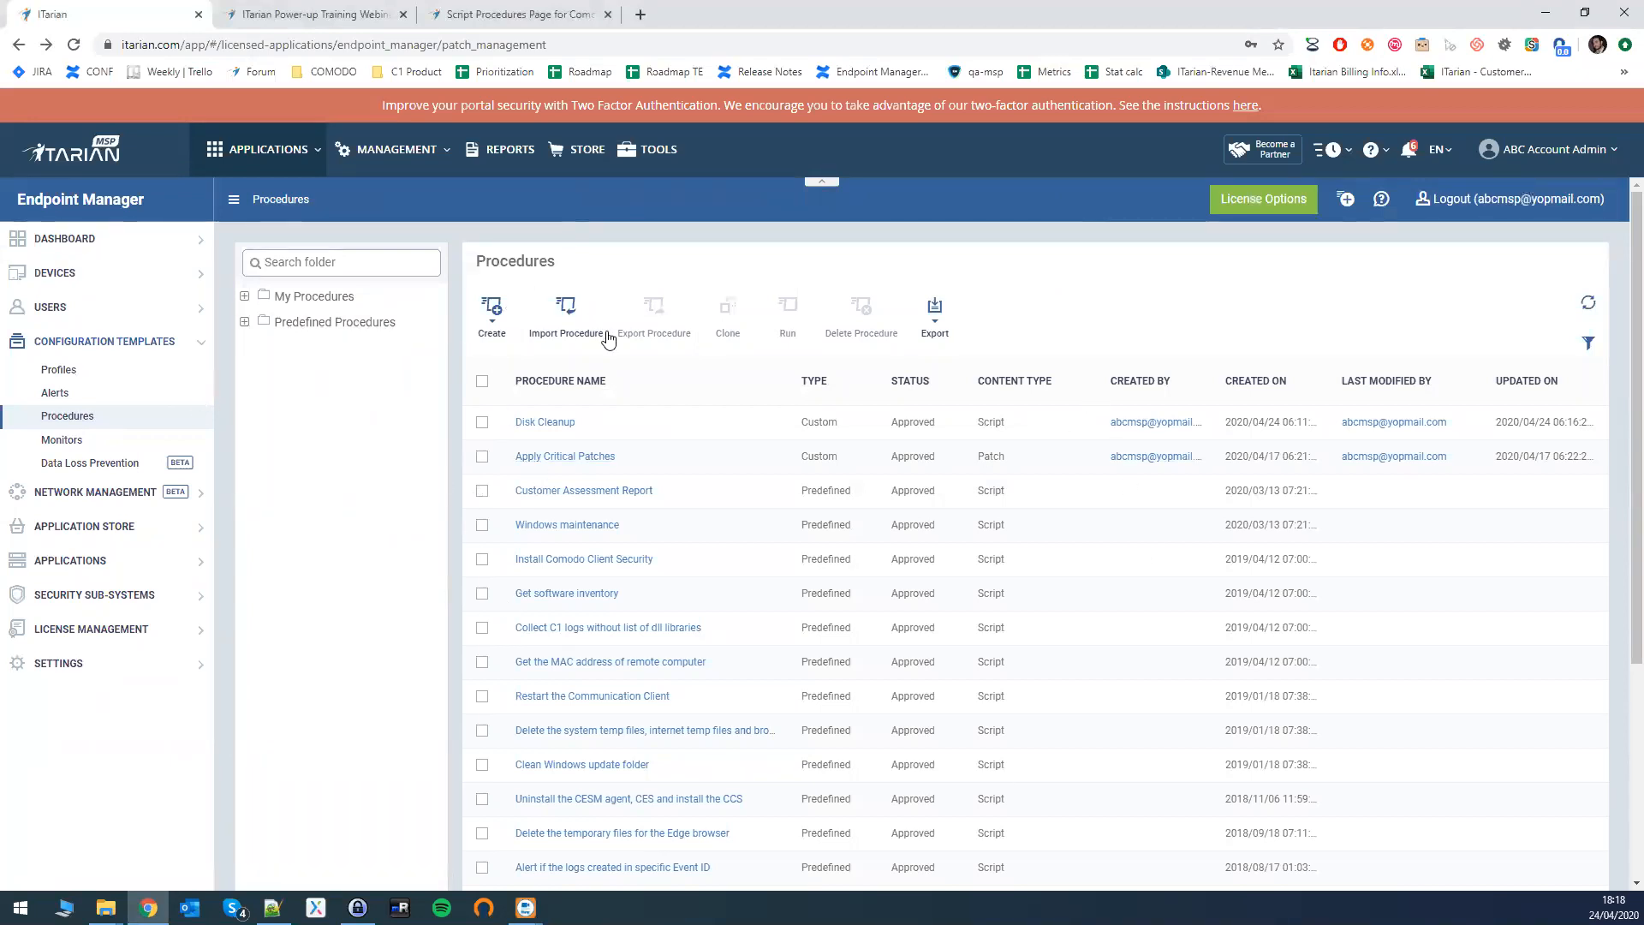
- Create the script procedure 'Disc Cleanup' in My Procedures
left_click(489, 319)
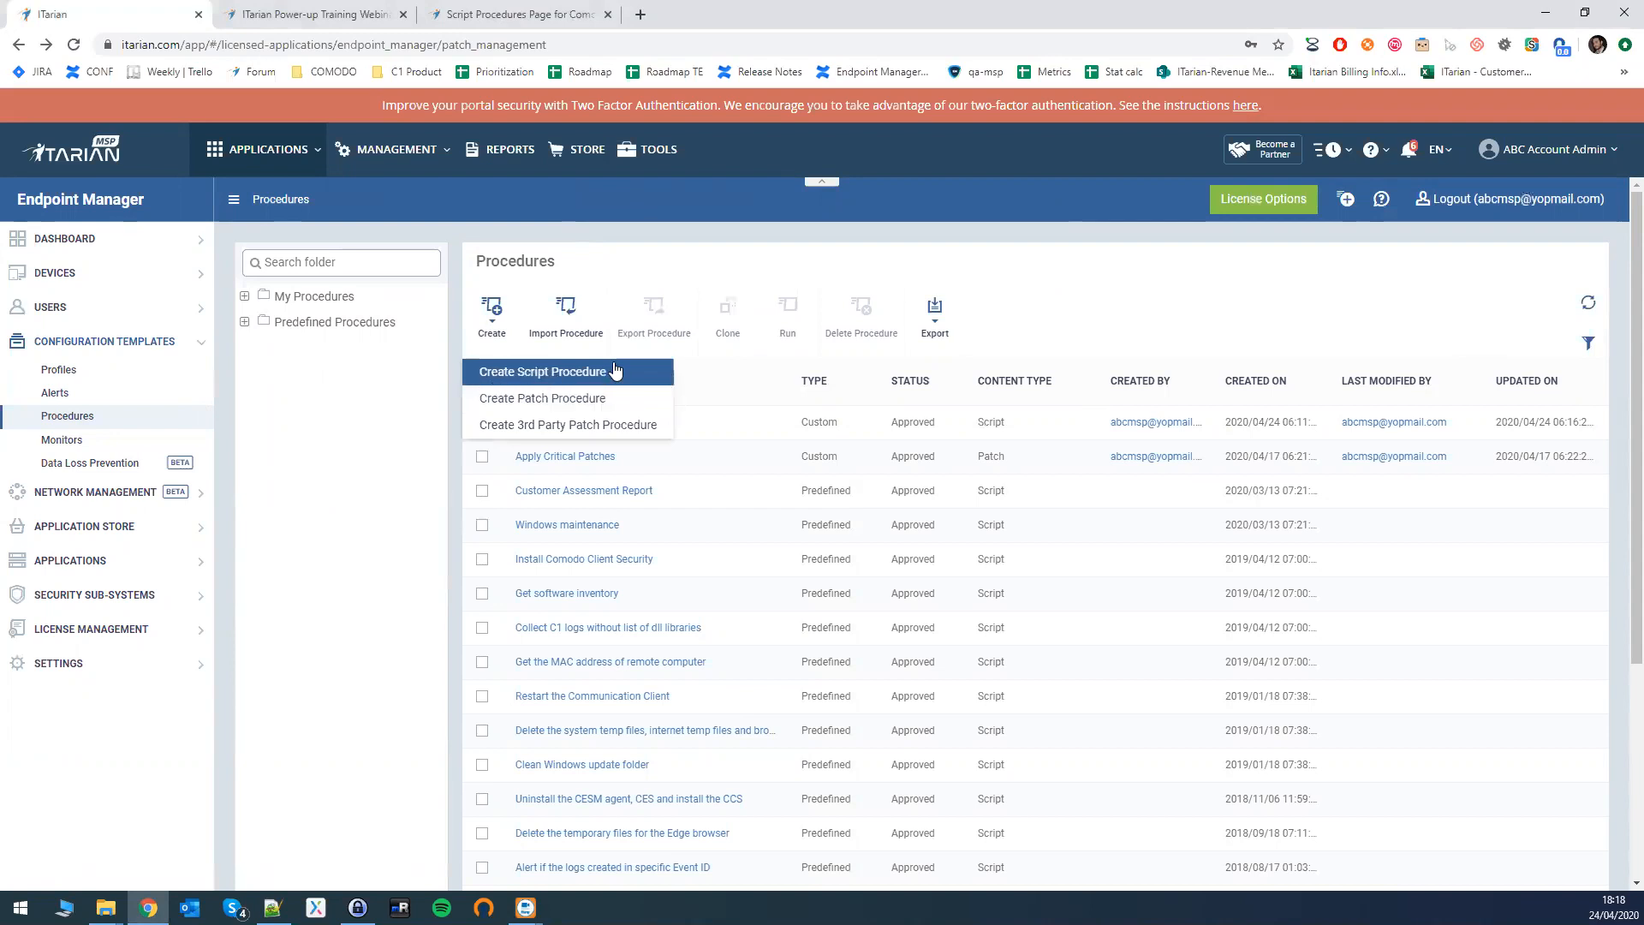
left_click(492, 317)
left_click(491, 316)
left_click(524, 376)
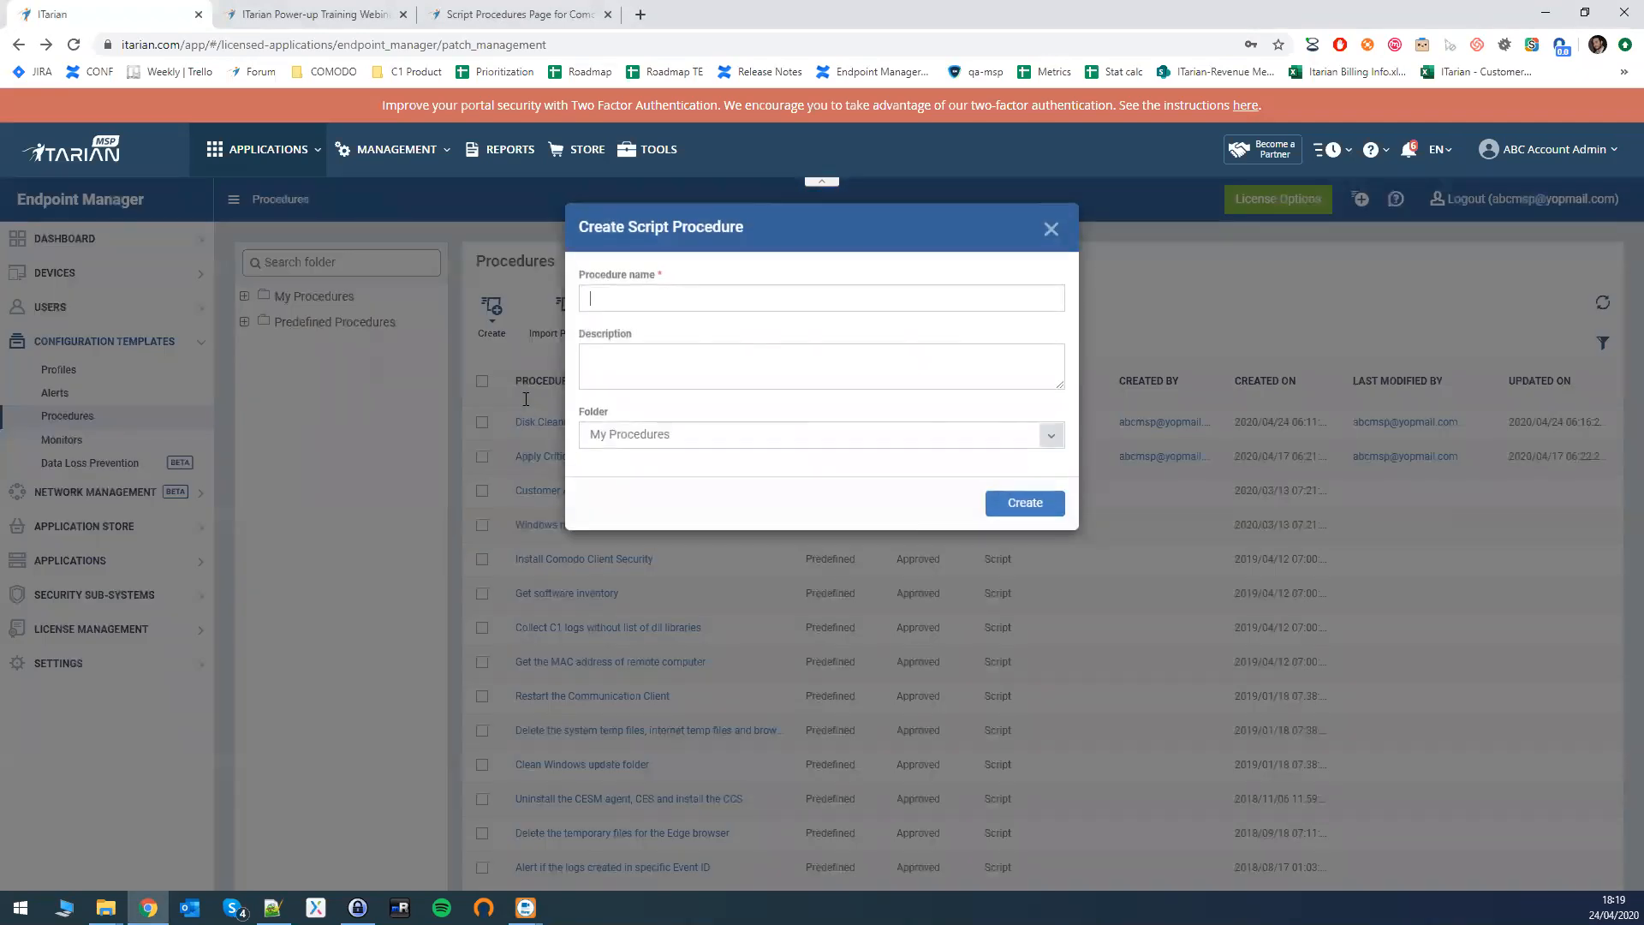
type("Disc Cleanup")
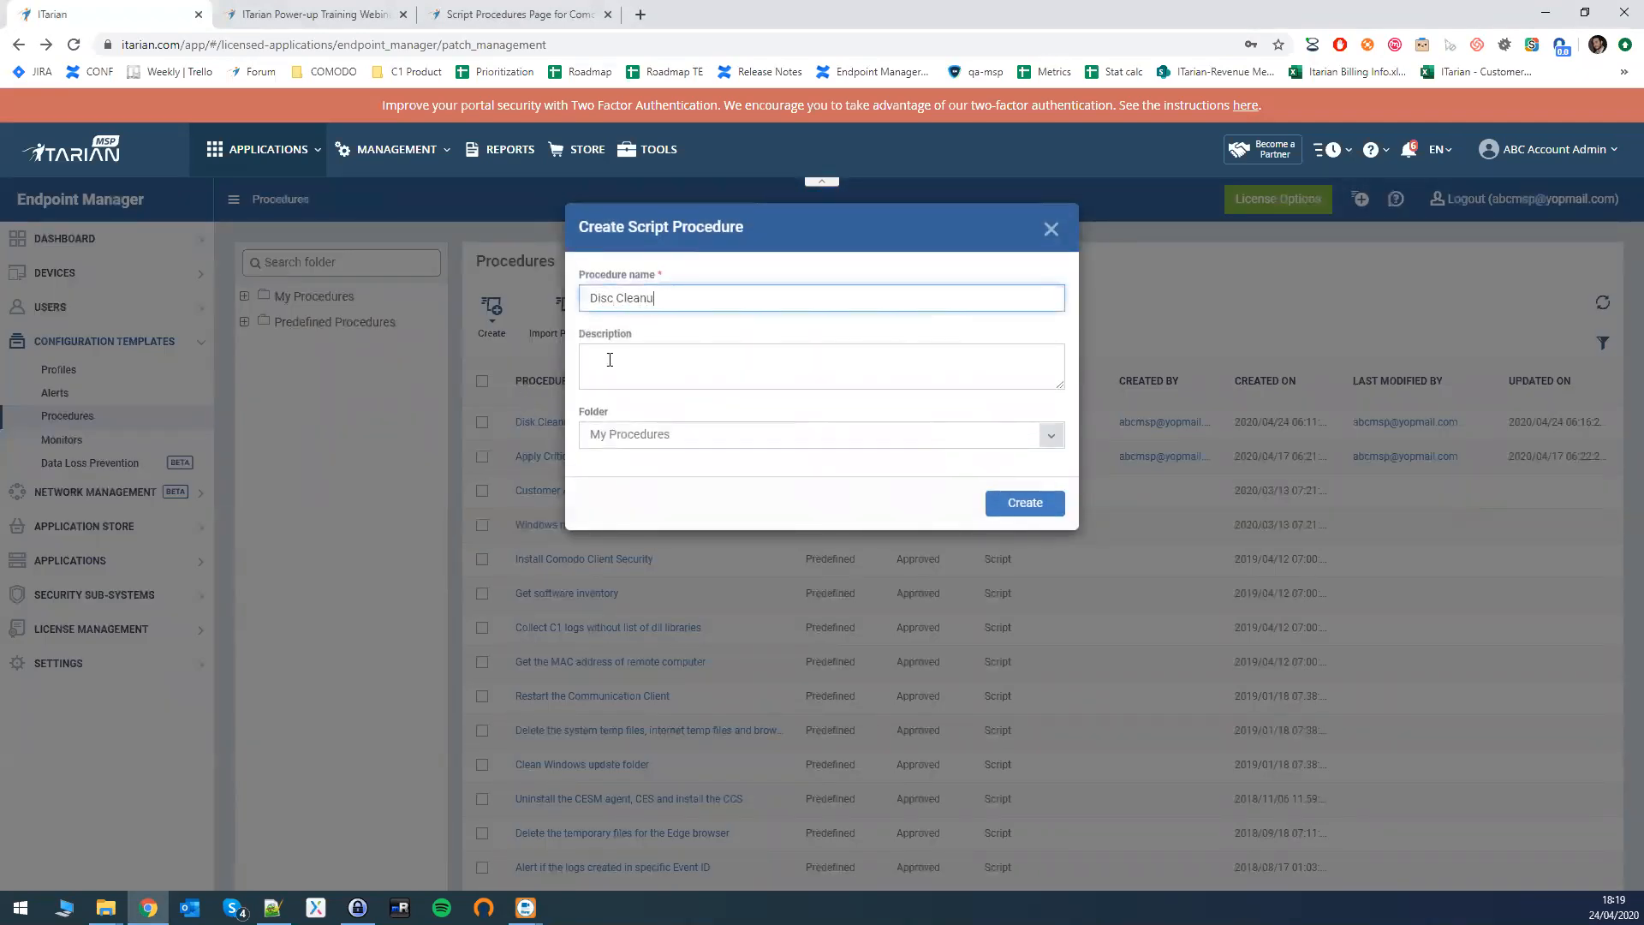
left_click(1045, 505)
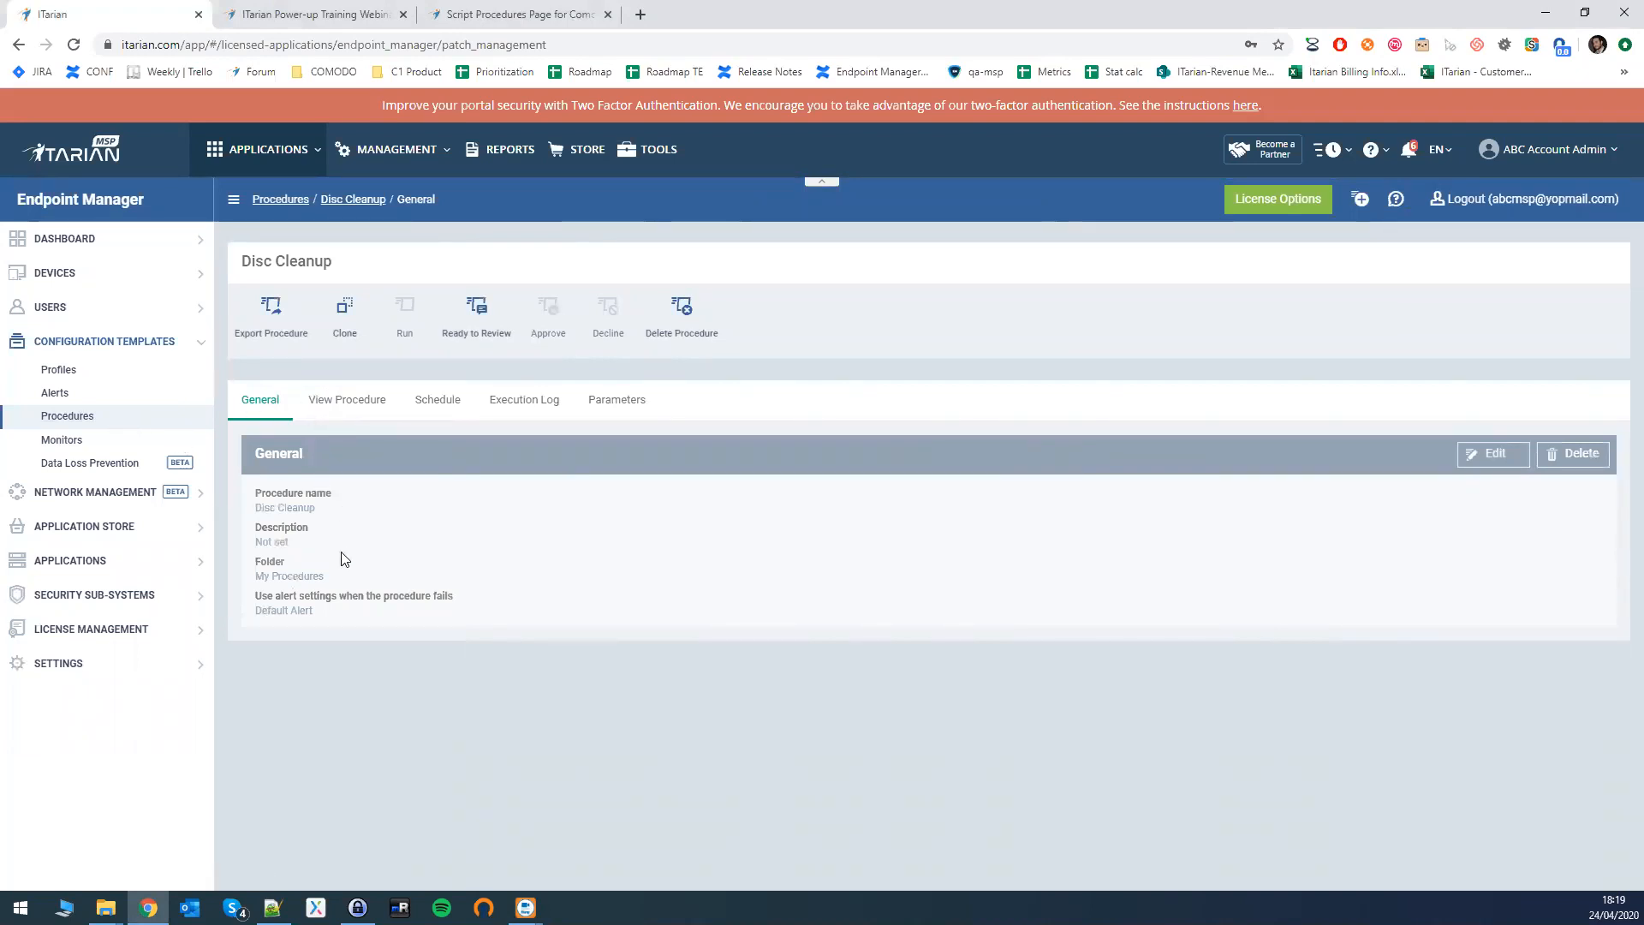
- Review Disc Cleanup's name, description and folder fields, then show its script instructions
left_click(1486, 456)
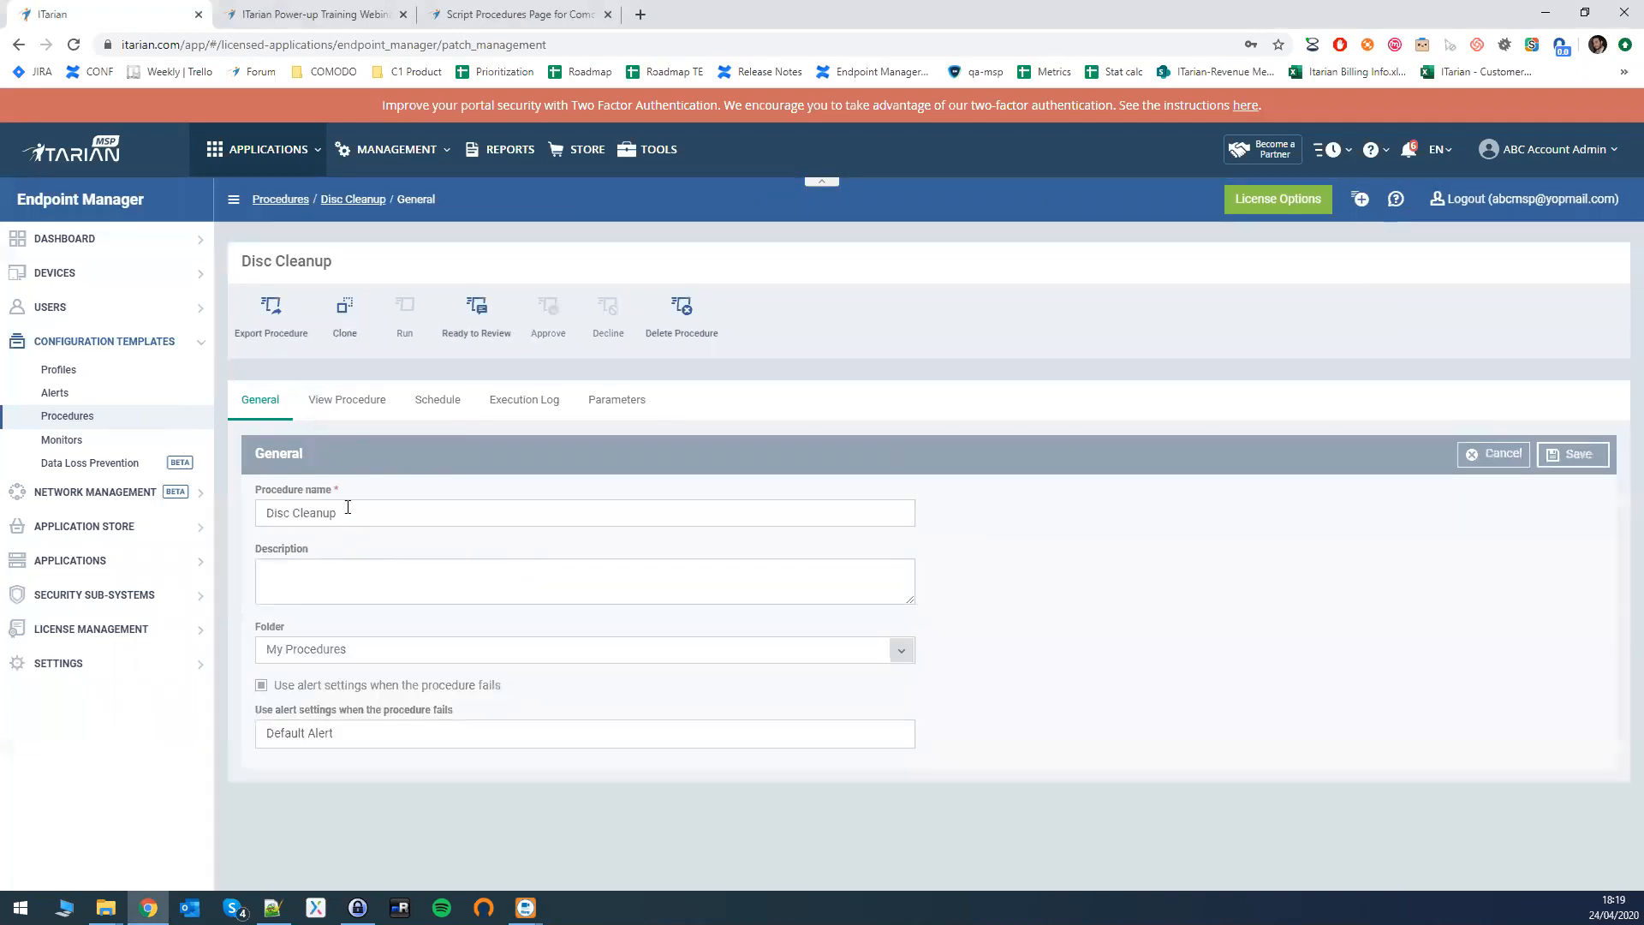
triple_click(351, 513)
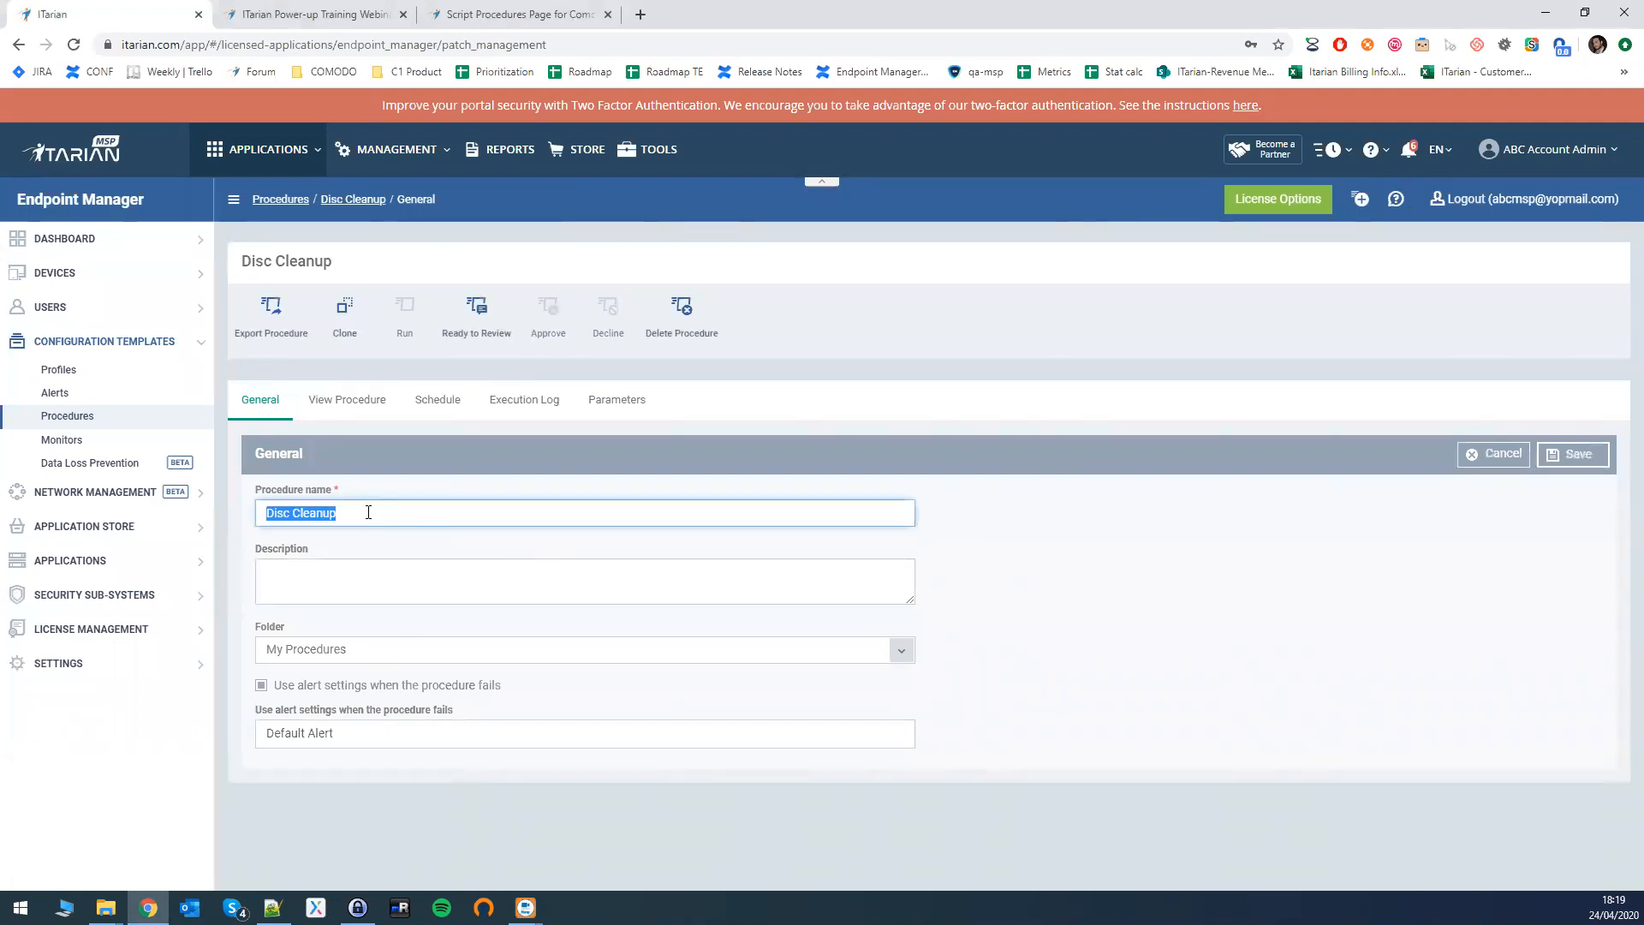
left_click(357, 579)
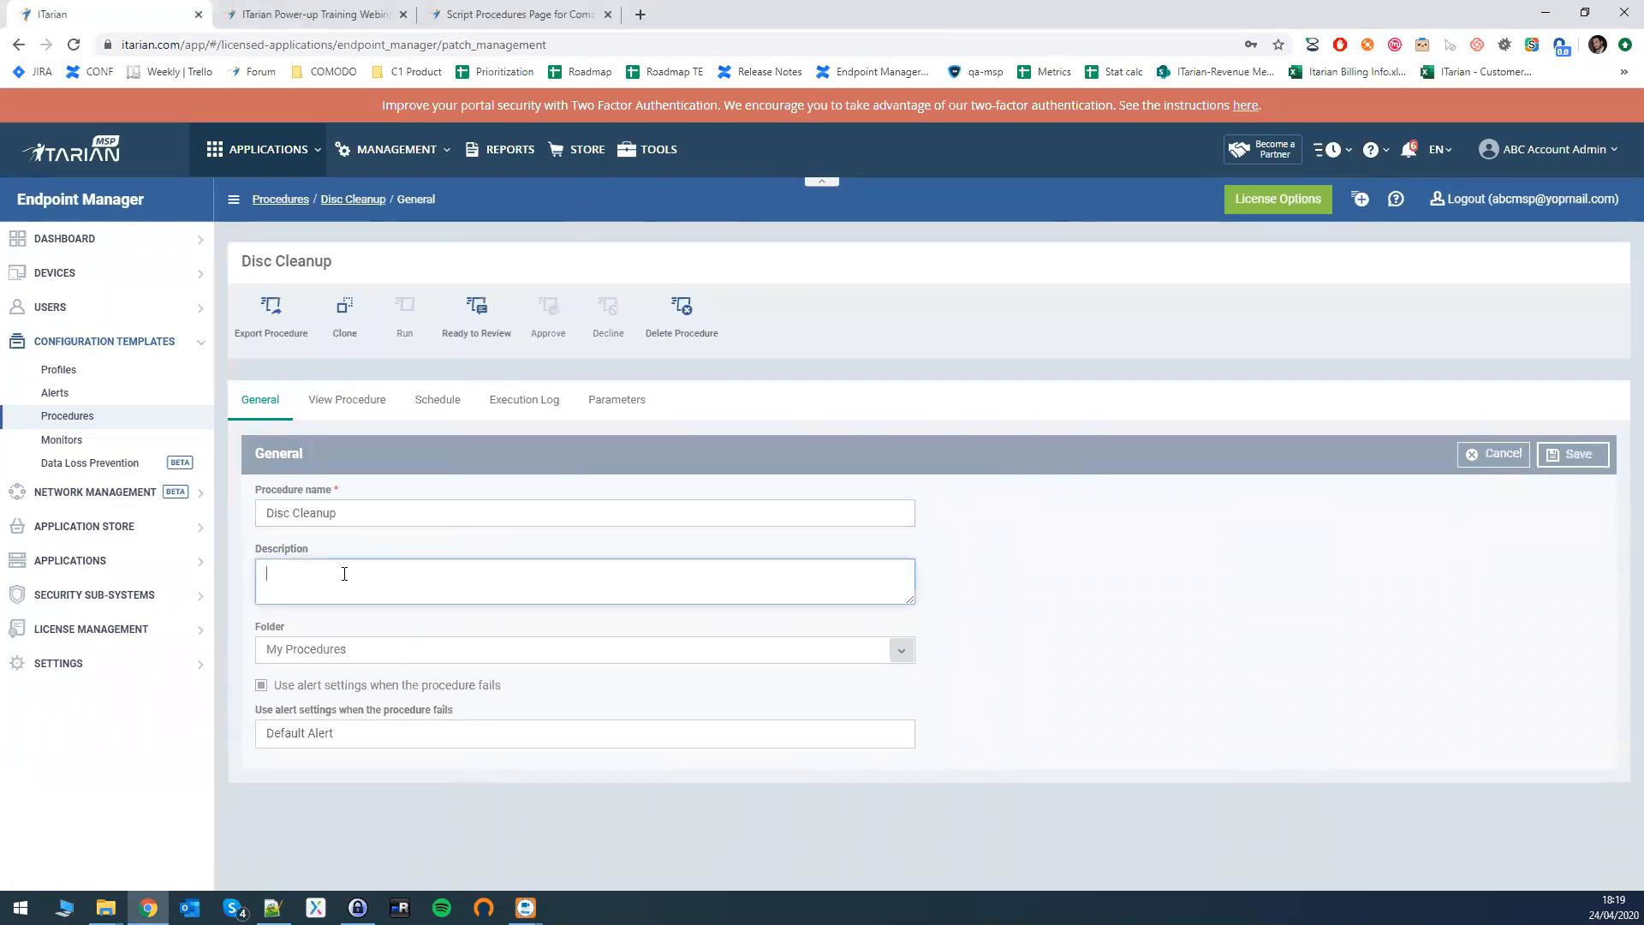
left_click(453, 656)
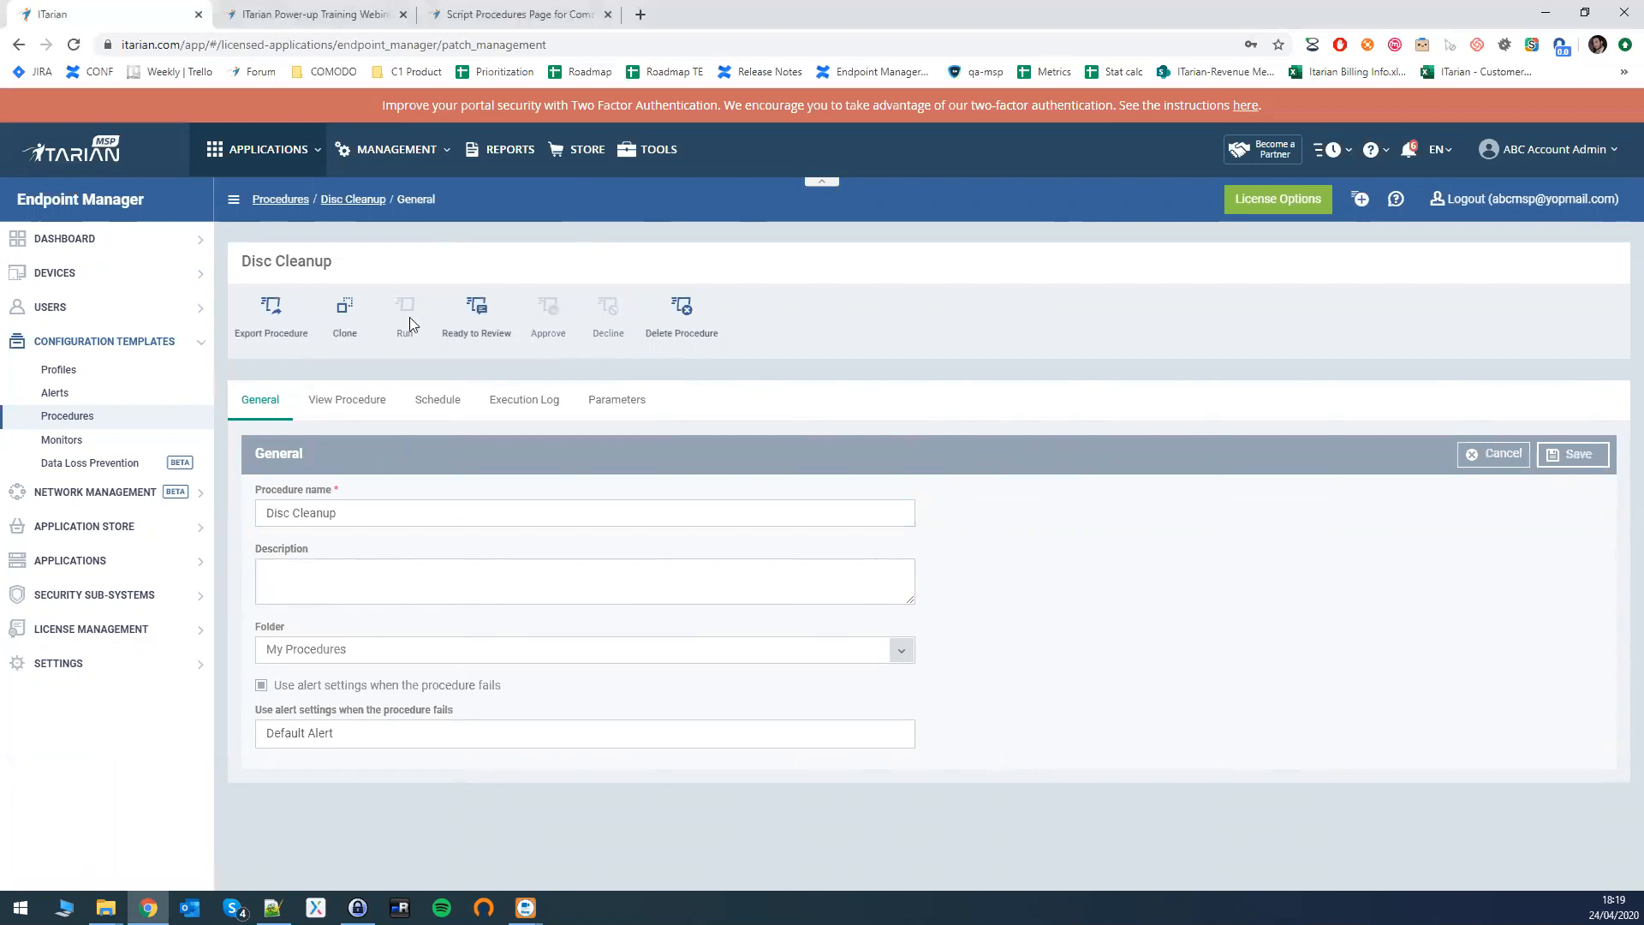
left_click(338, 408)
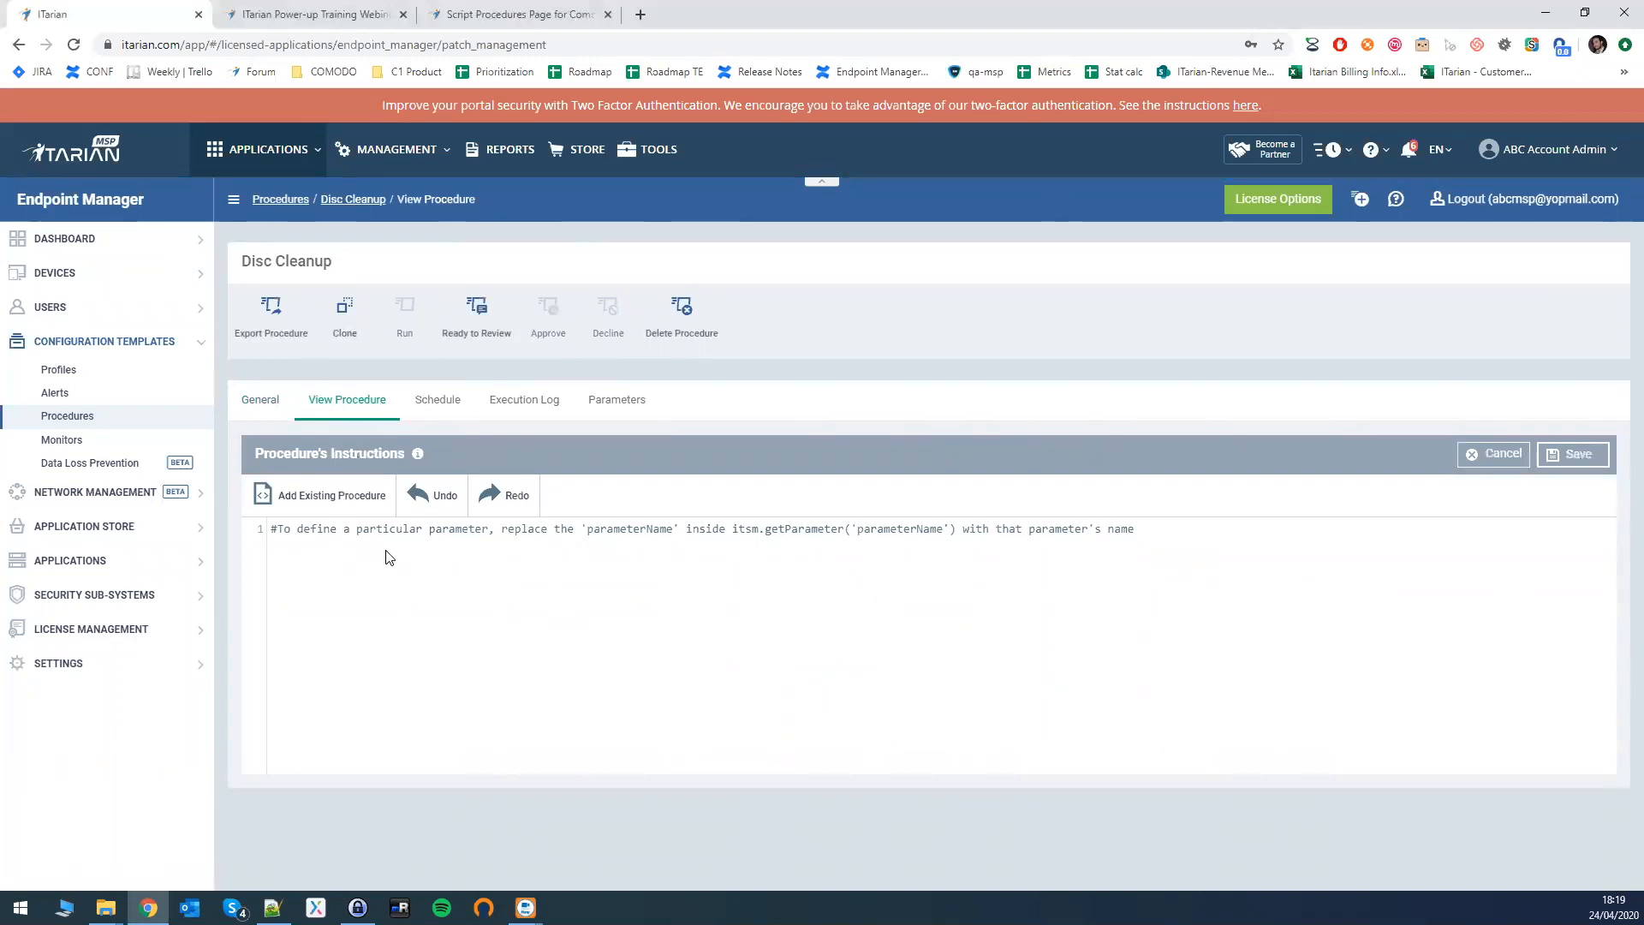
- Paste the Defraggler download-and-run script after line 1 and save it
key("alt+Tab")
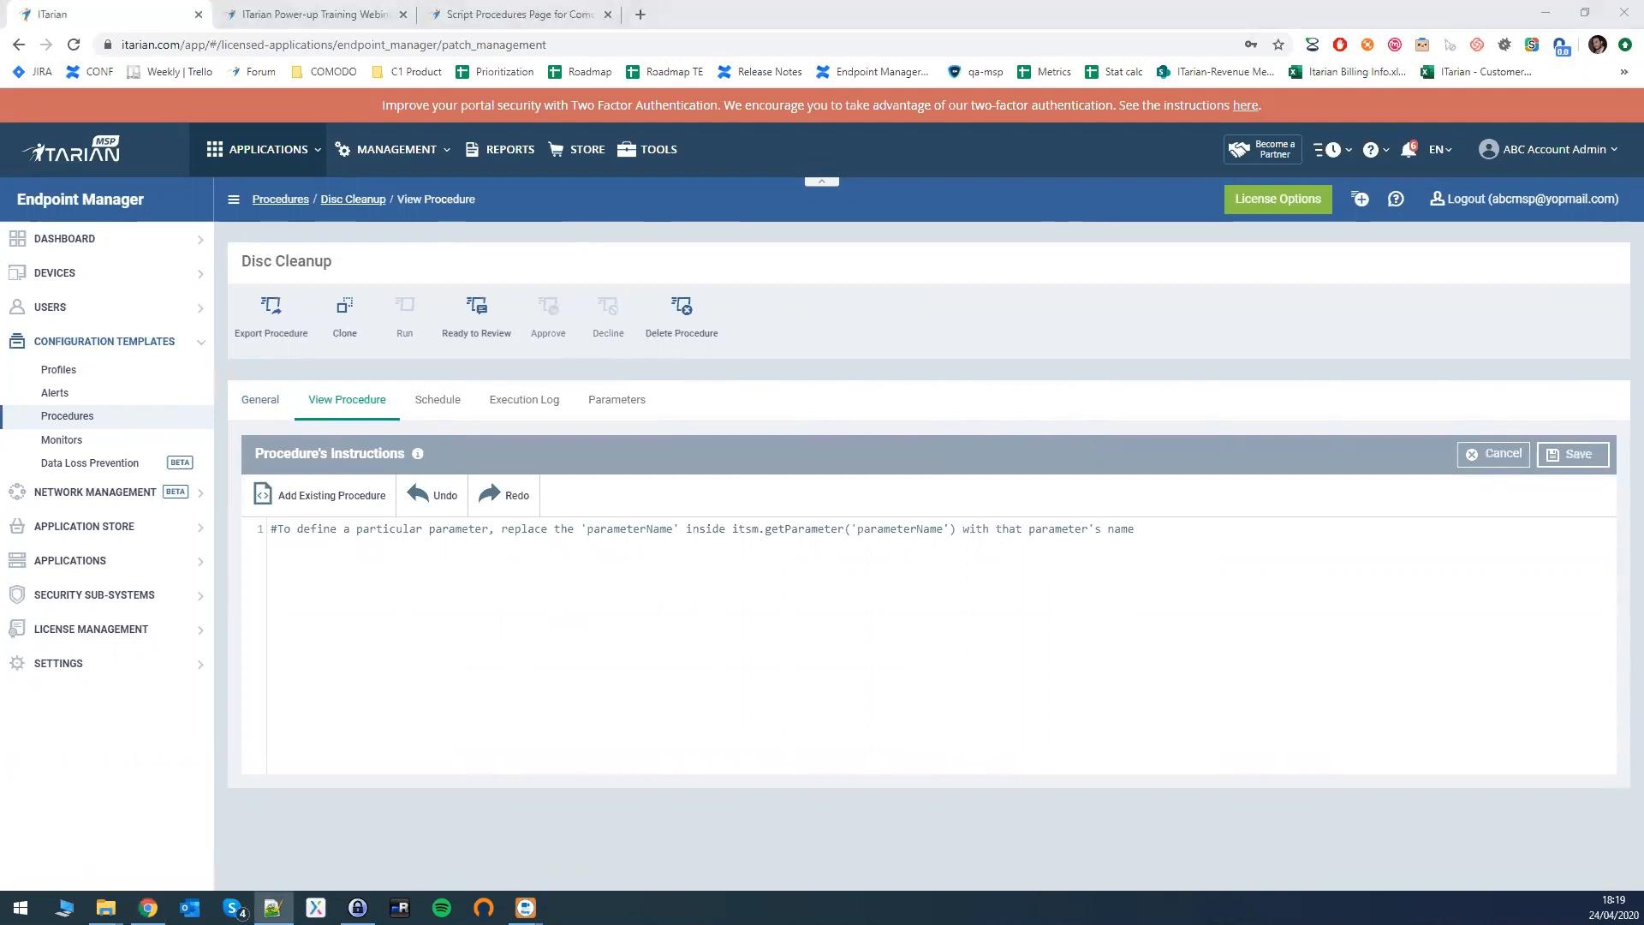
left_click(341, 558)
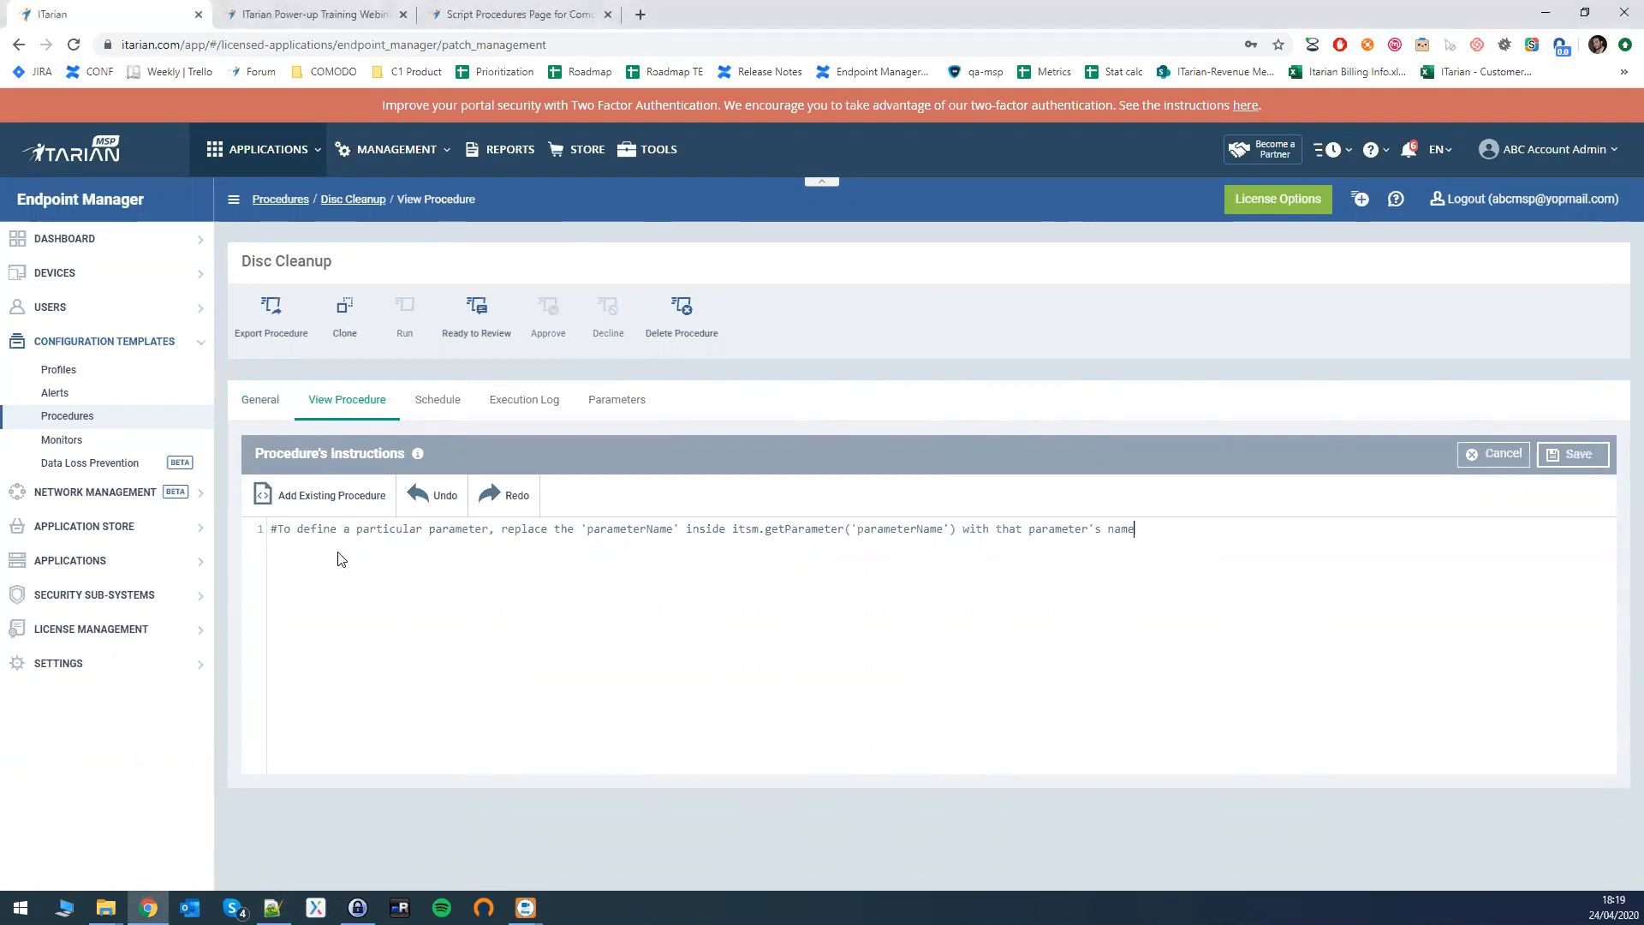
key("ctrl+v")
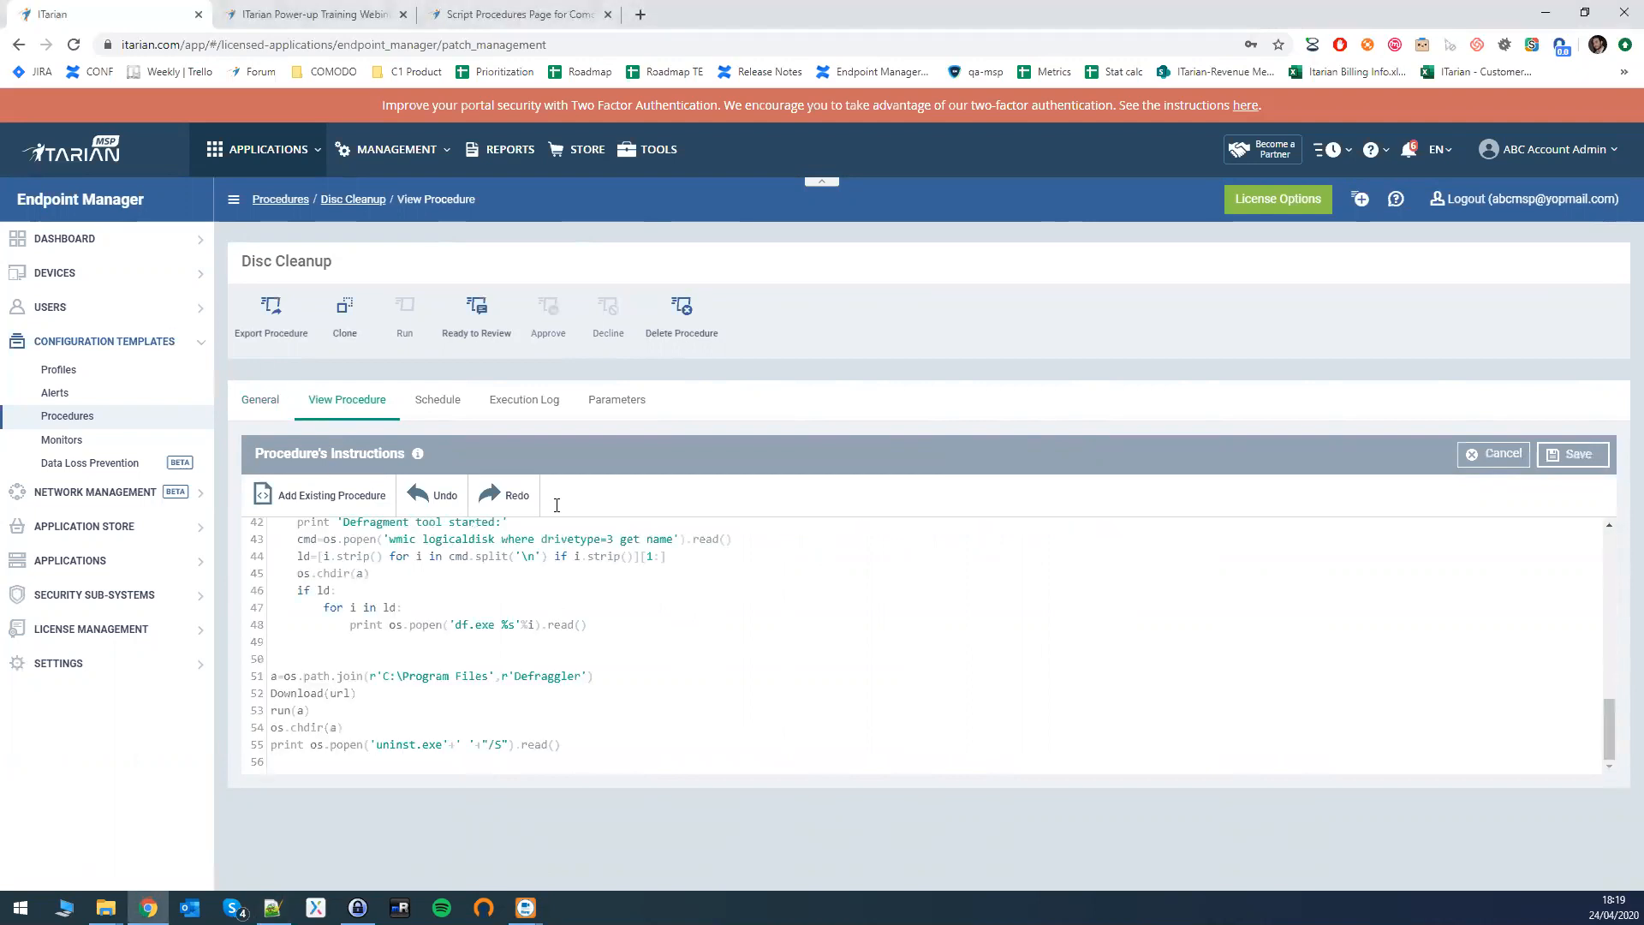
left_click(1572, 455)
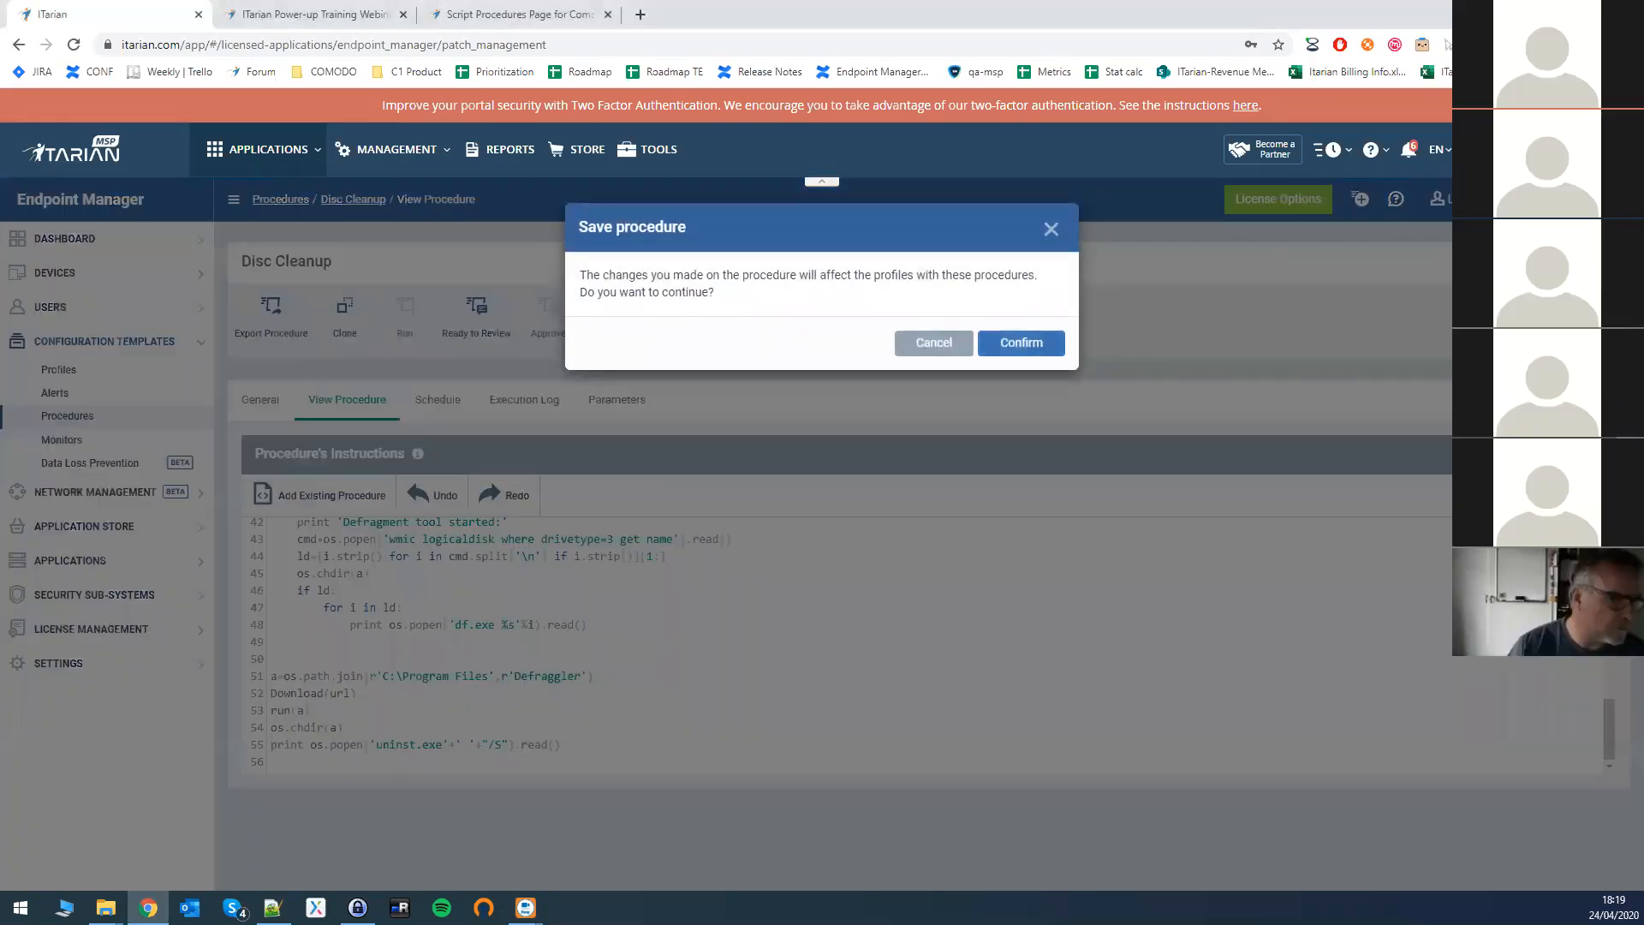
left_click(1022, 342)
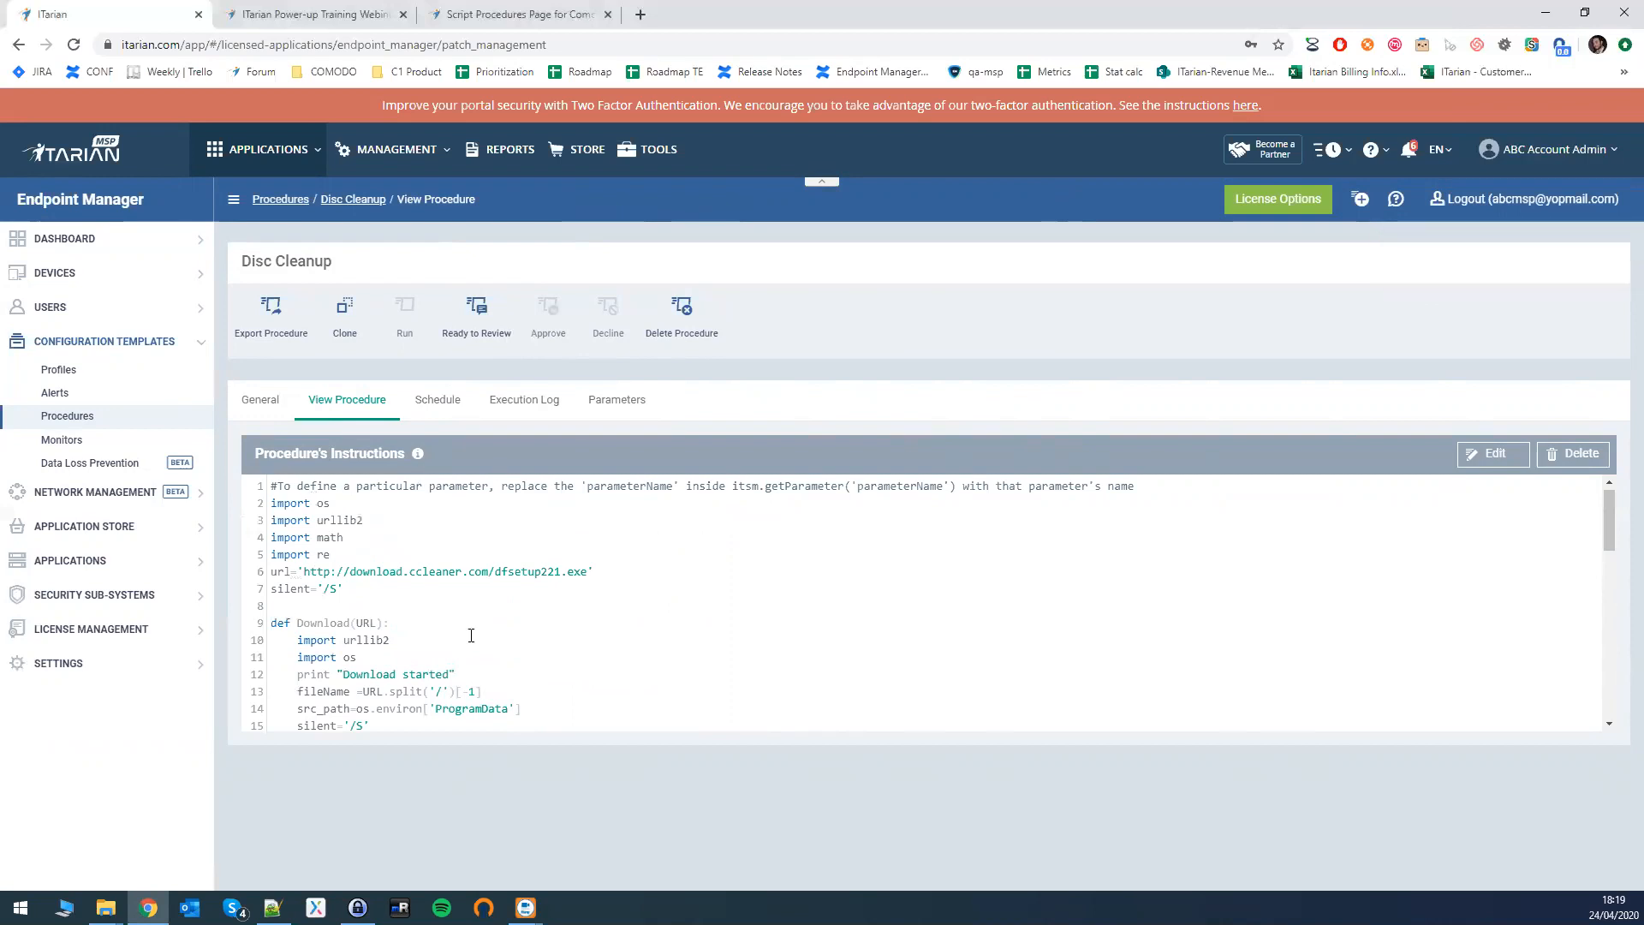
- Mark Disc Cleanup ready for review, approve it, and view its Schedule
left_click(468, 316)
left_click(551, 313)
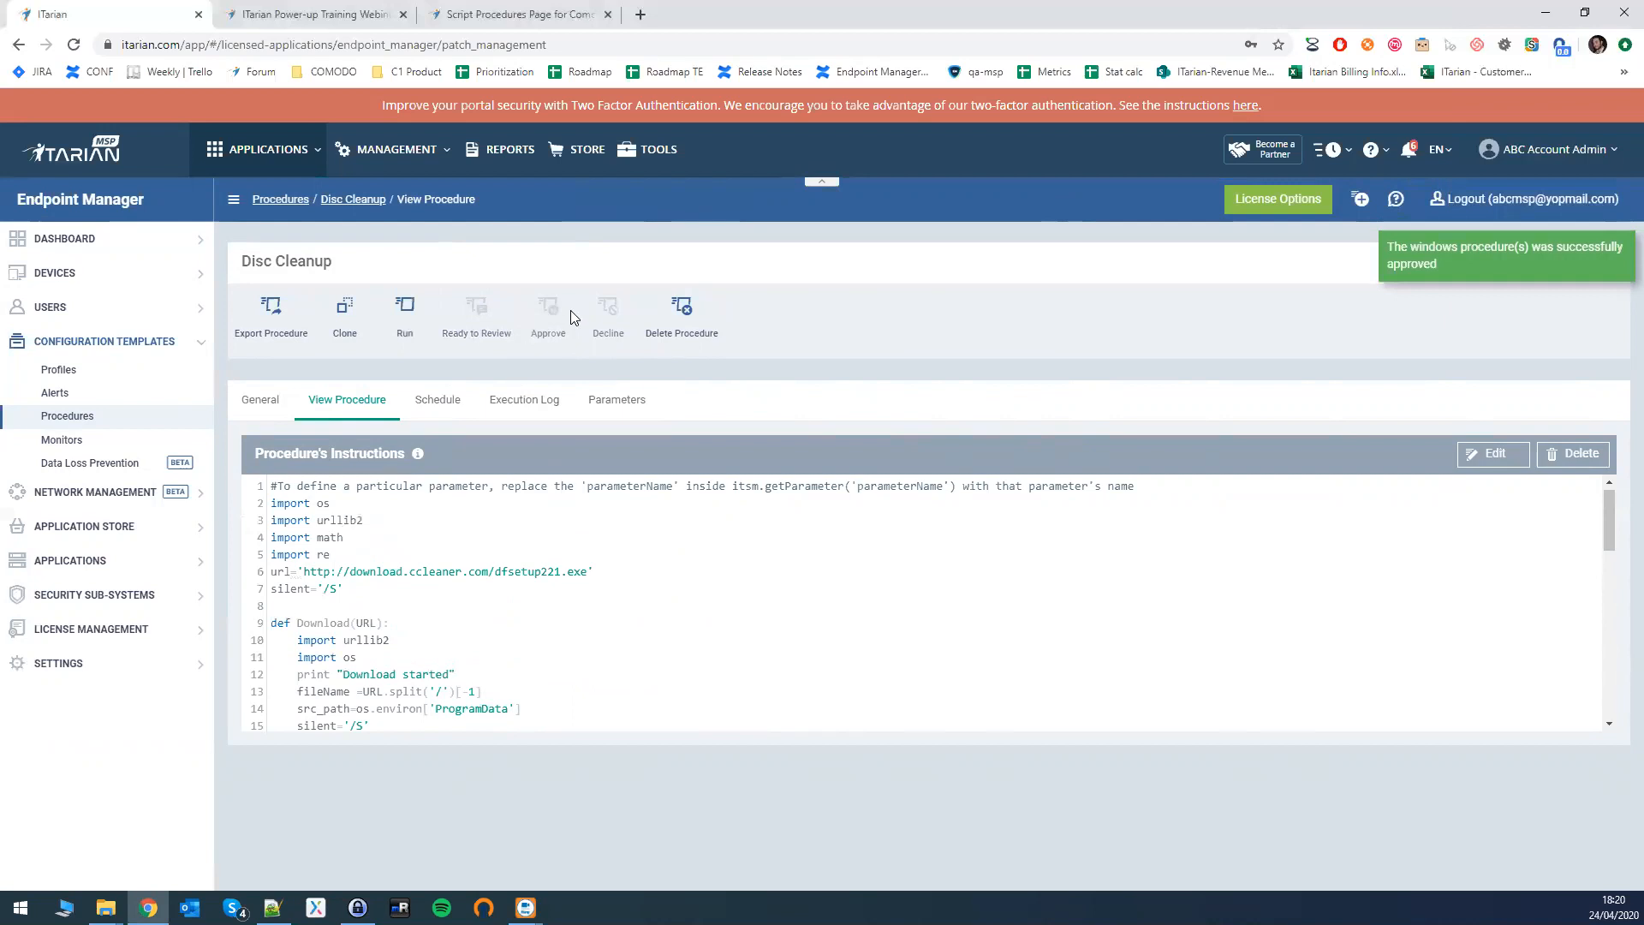
left_click(434, 407)
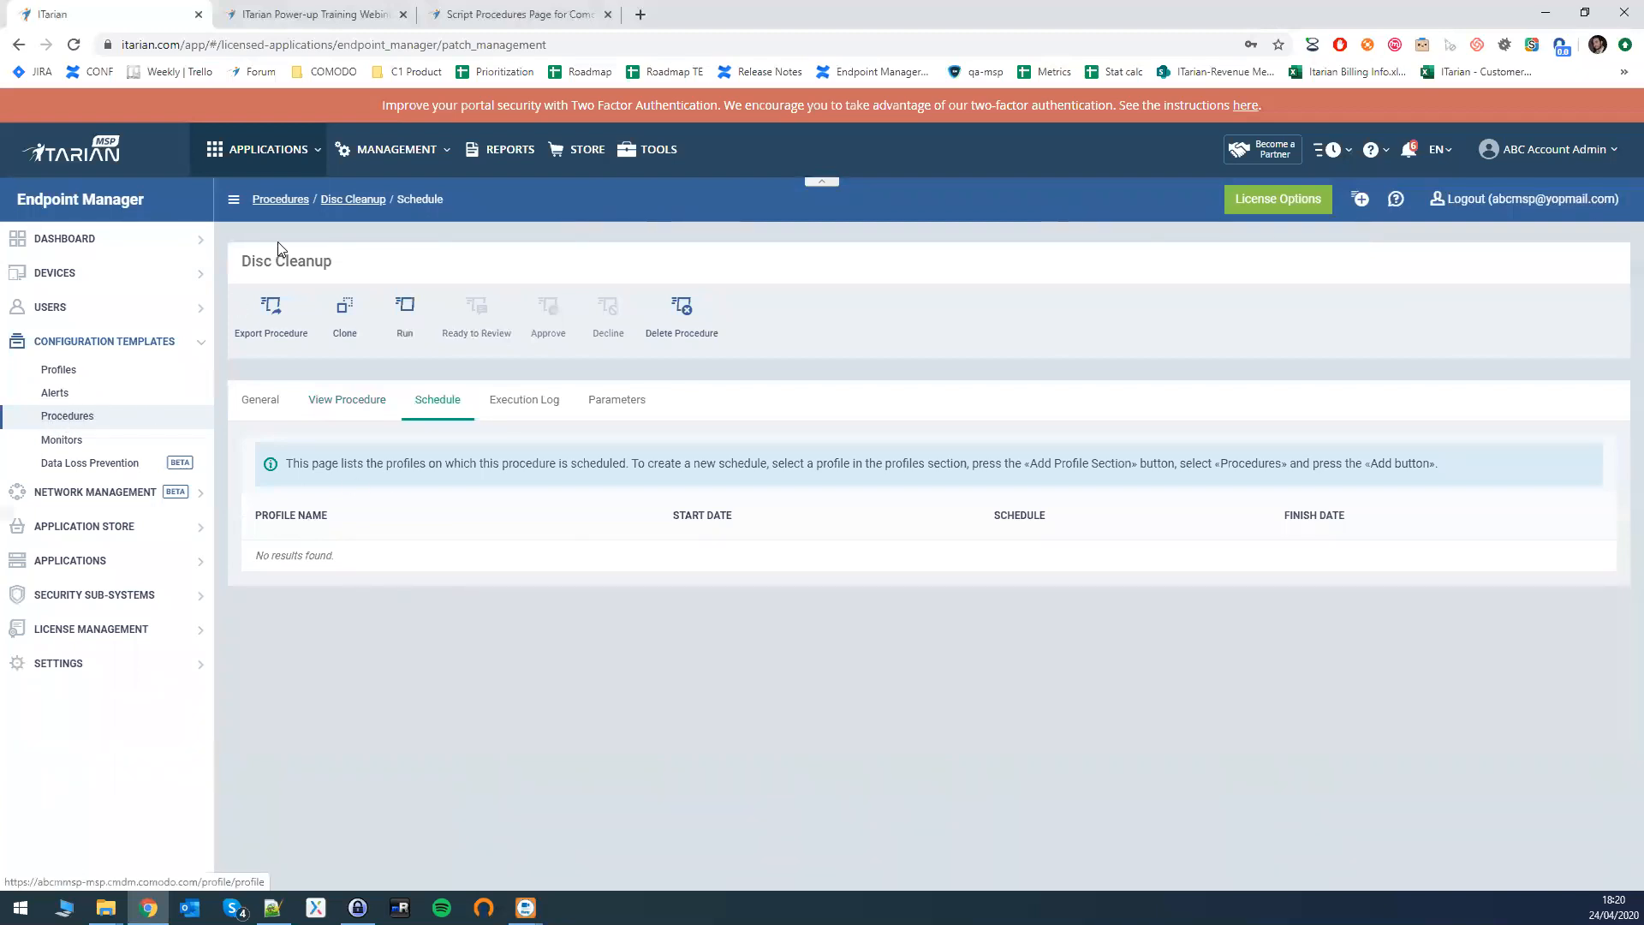
- Check Disc Cleanup's empty Execution Log and Parameters, then return to its script instructions
triple_click(297, 265)
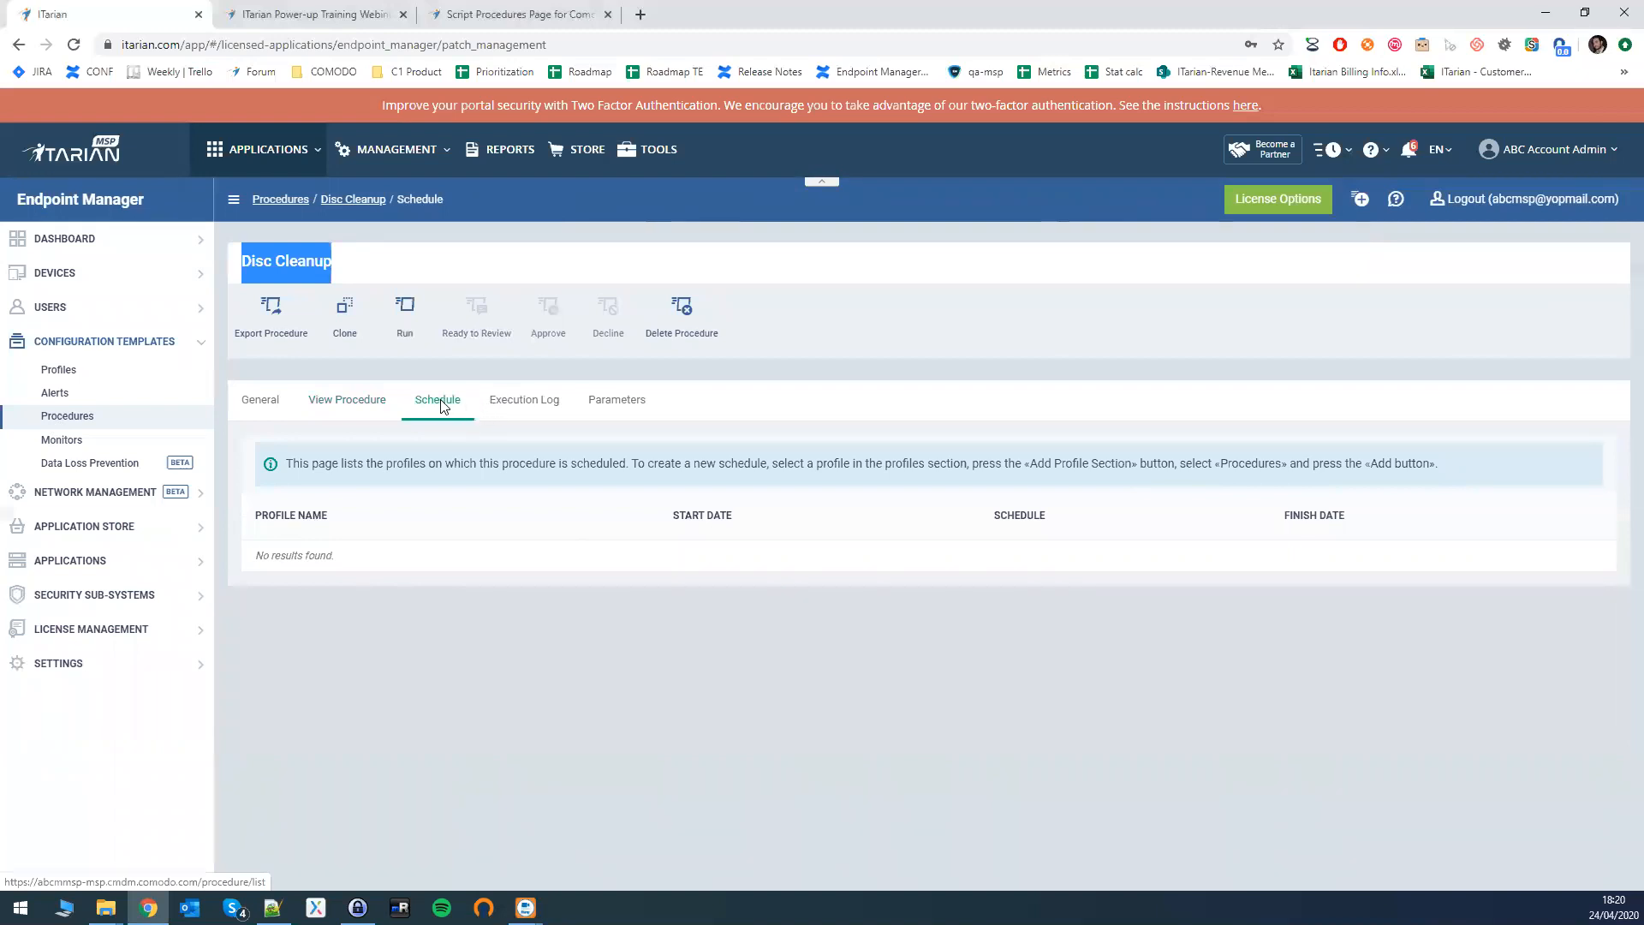
left_click(524, 404)
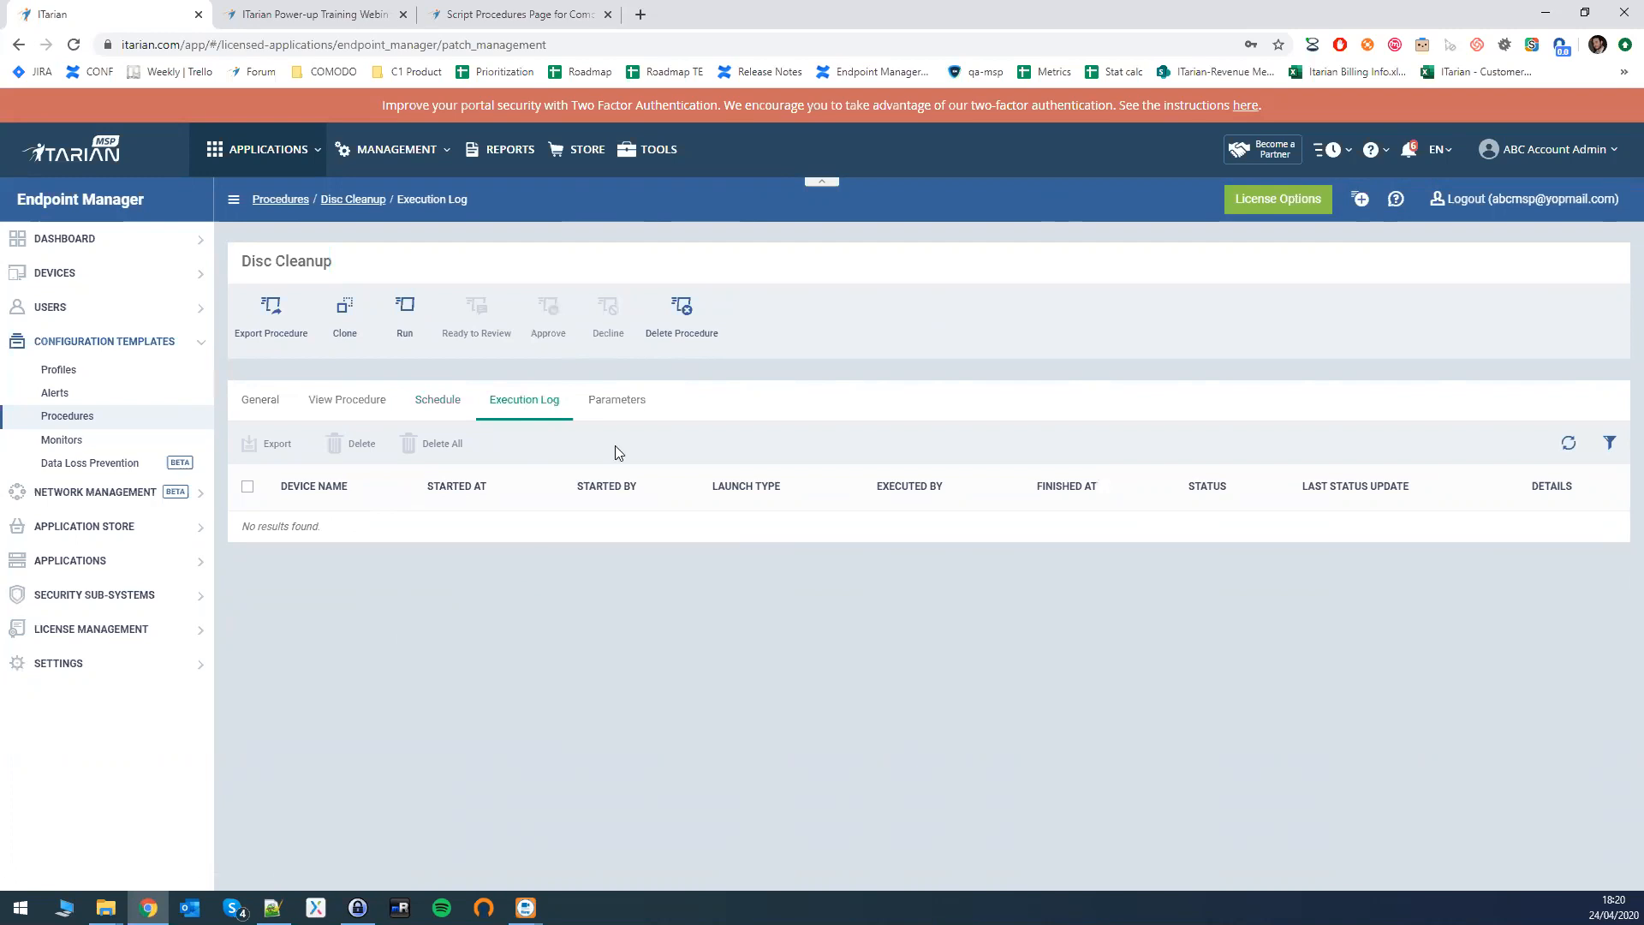
left_click(617, 400)
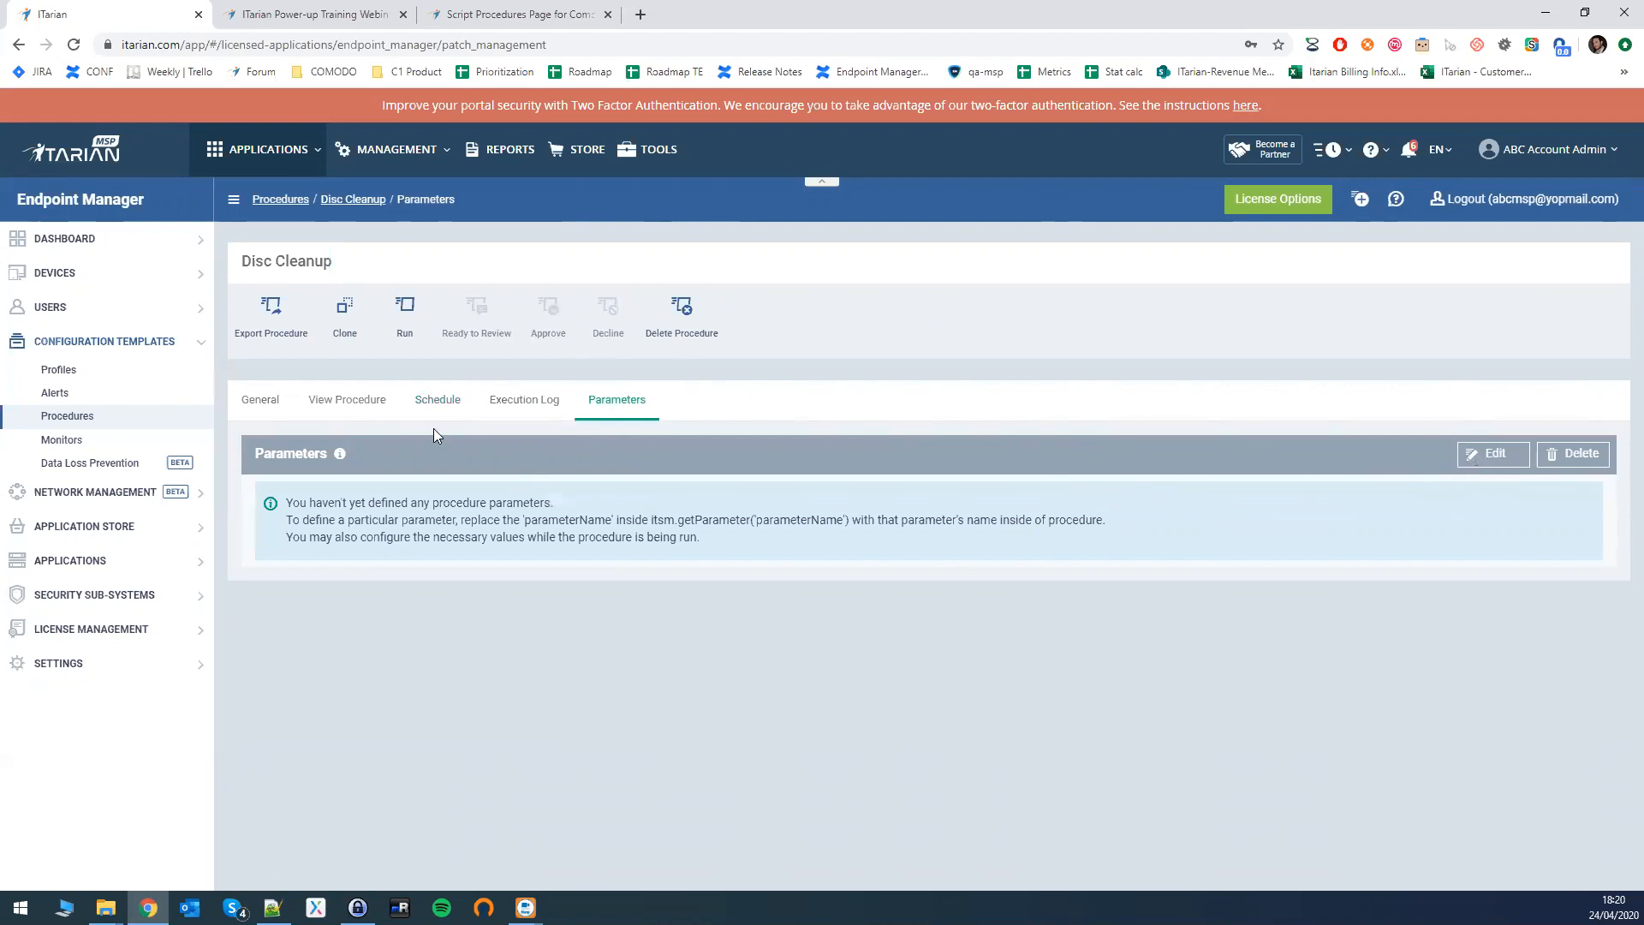
left_click(346, 402)
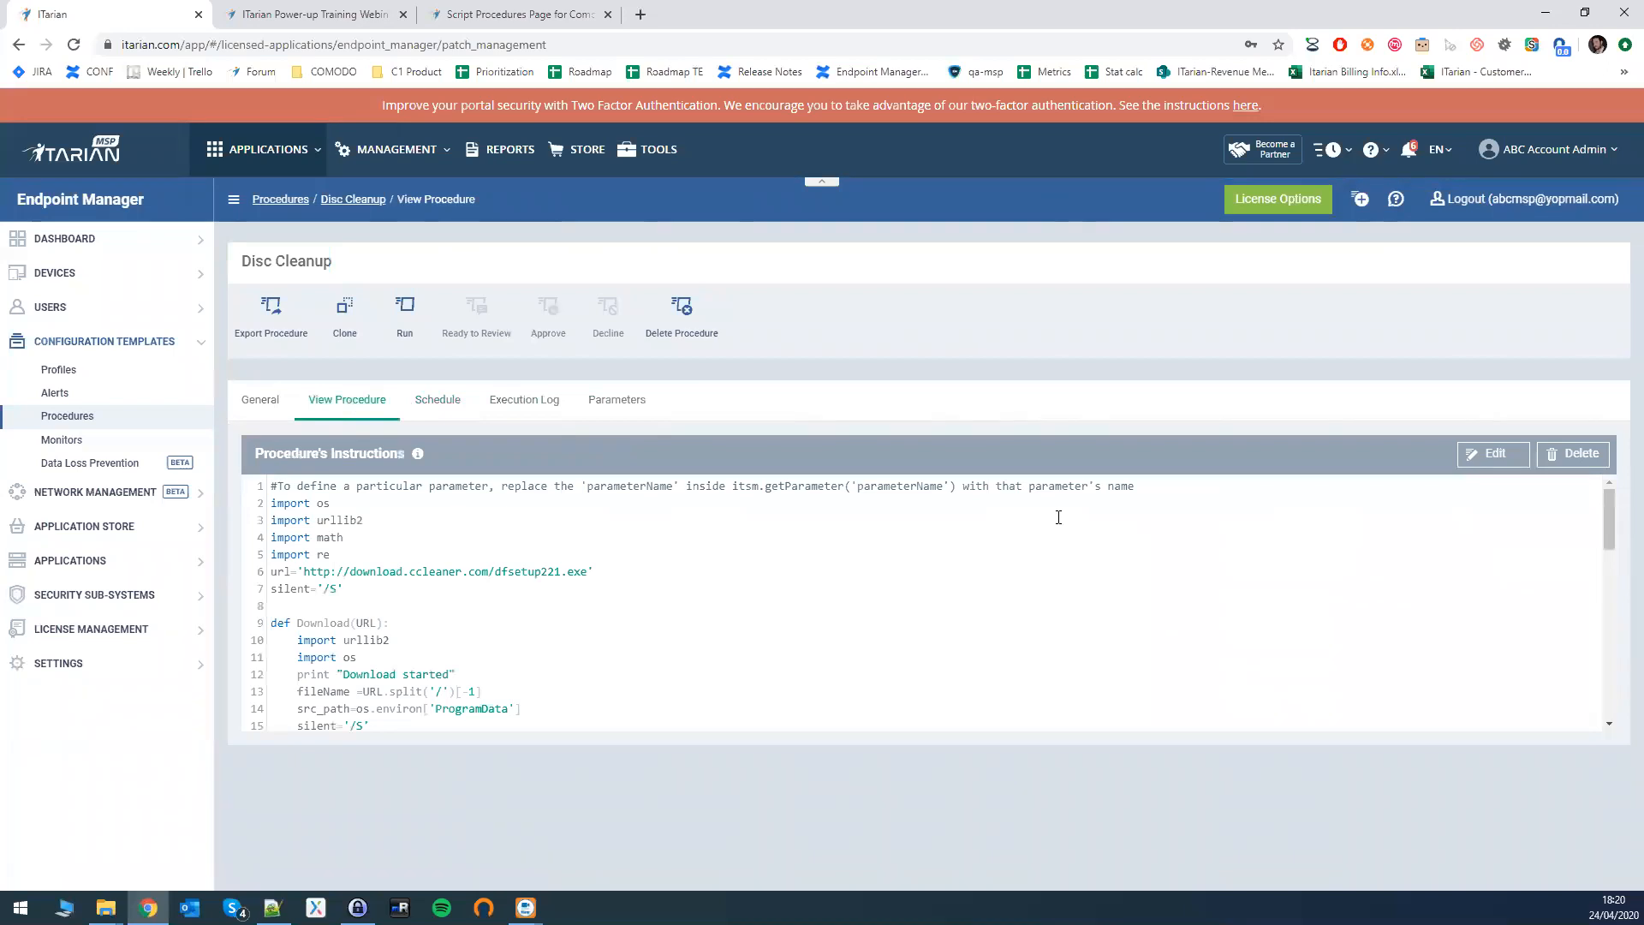
- Add a copied itsm.getParameter('parameterName') call below line 1 and save the script
left_click_drag(1120, 487, 574, 479)
left_click_drag(732, 486, 976, 493)
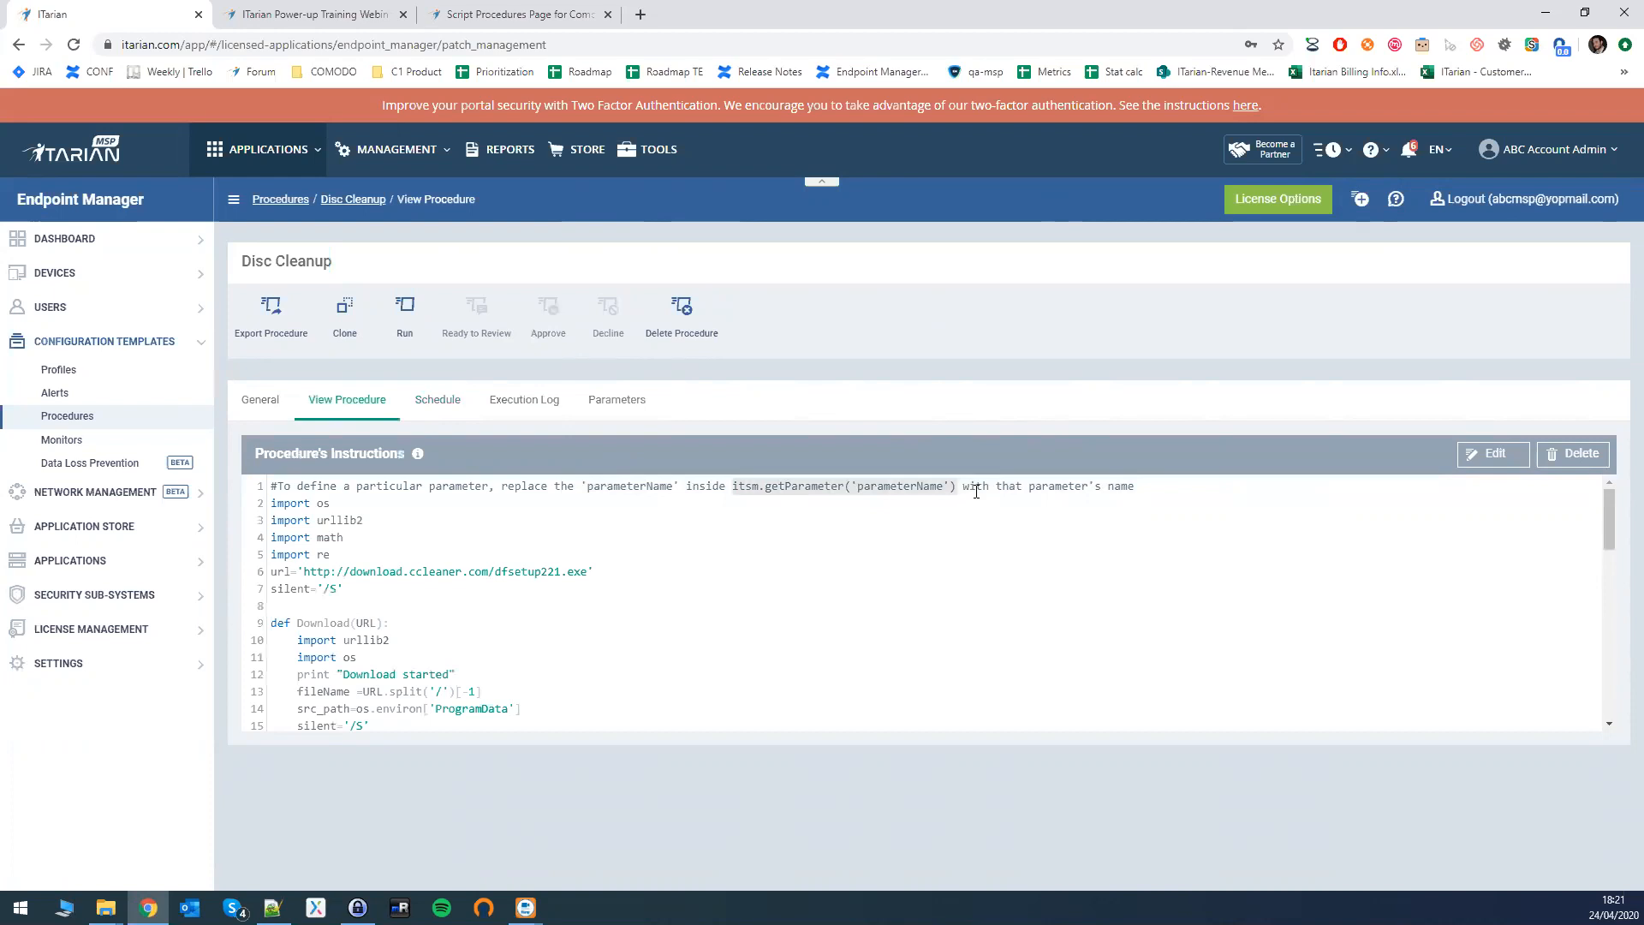
left_click(976, 492)
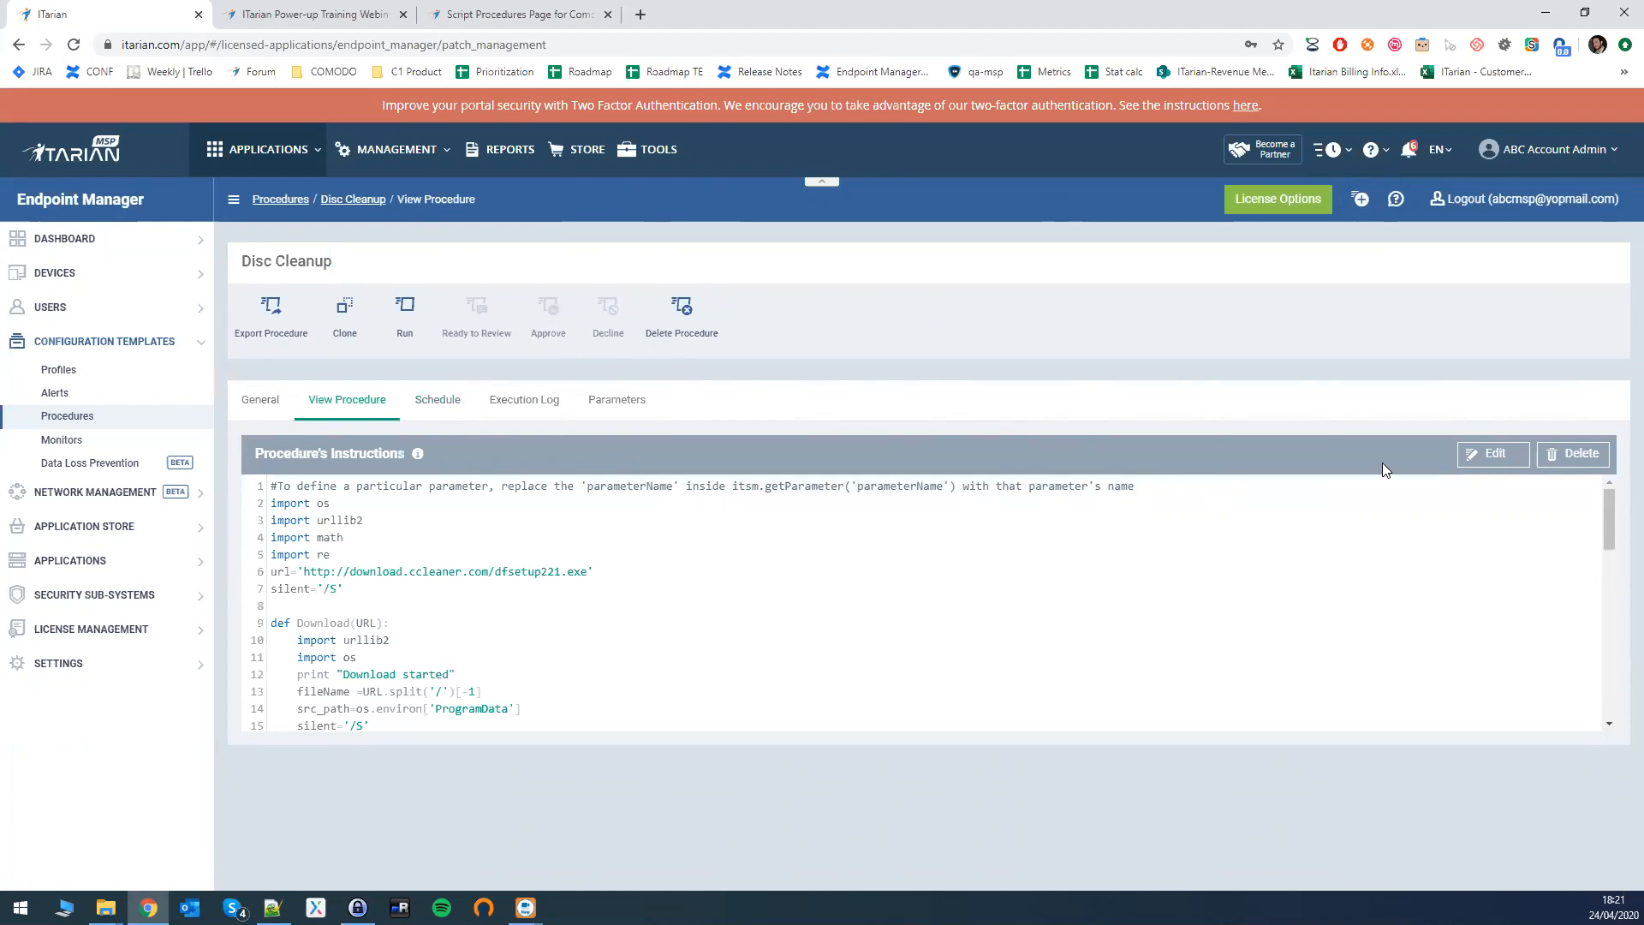
left_click(1507, 452)
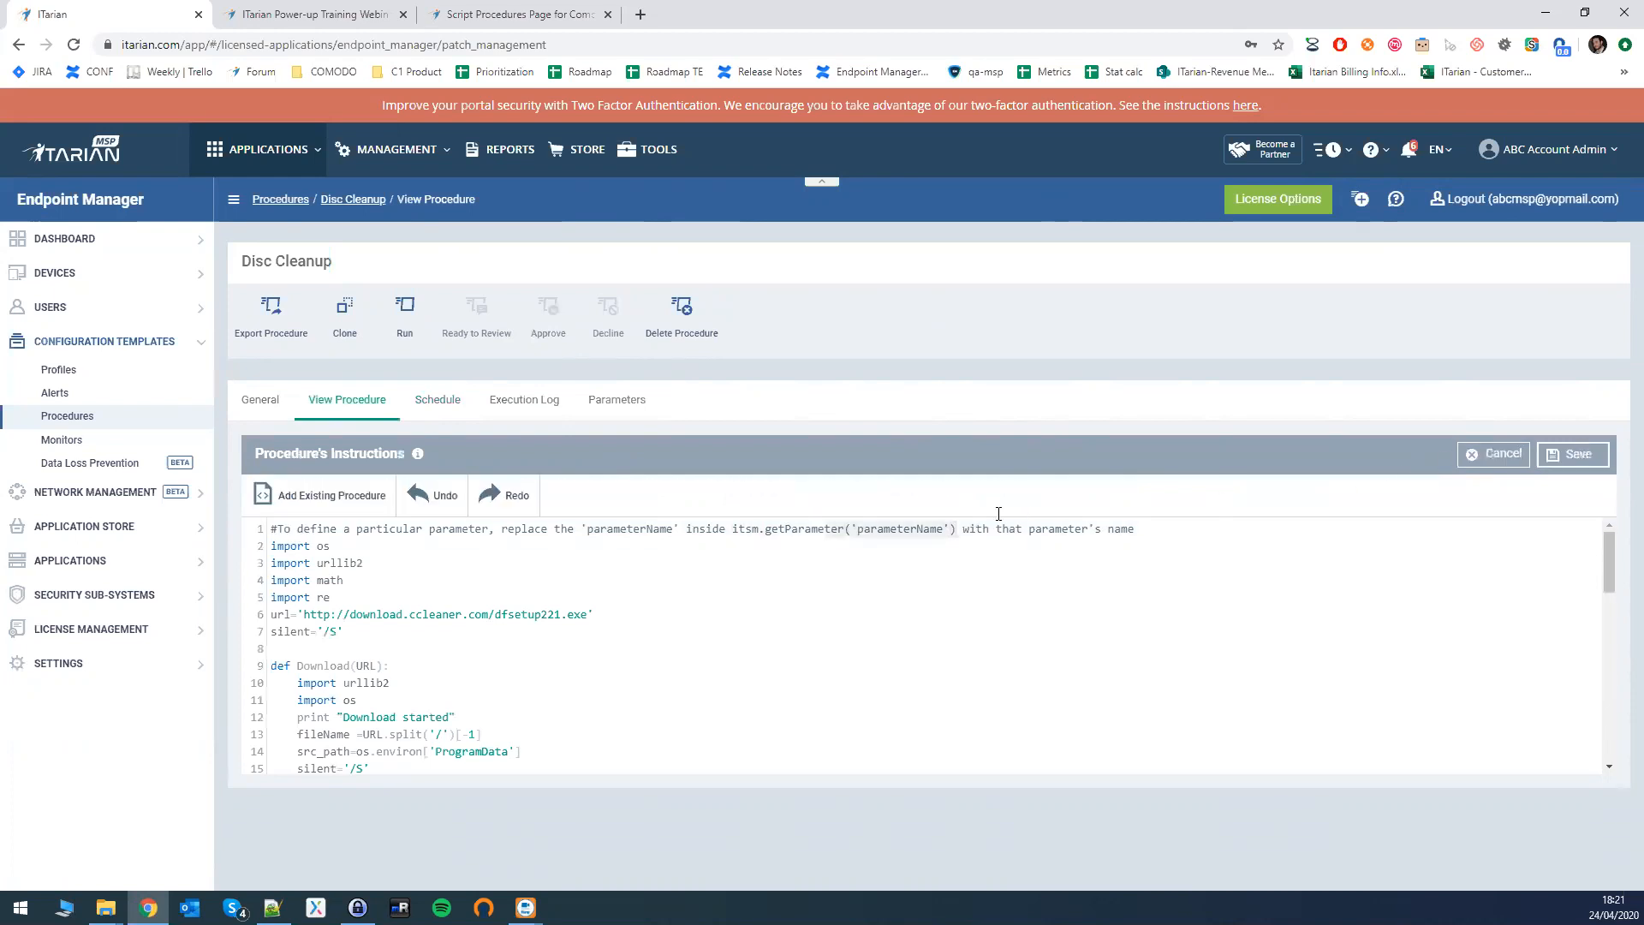
left_click(1147, 528)
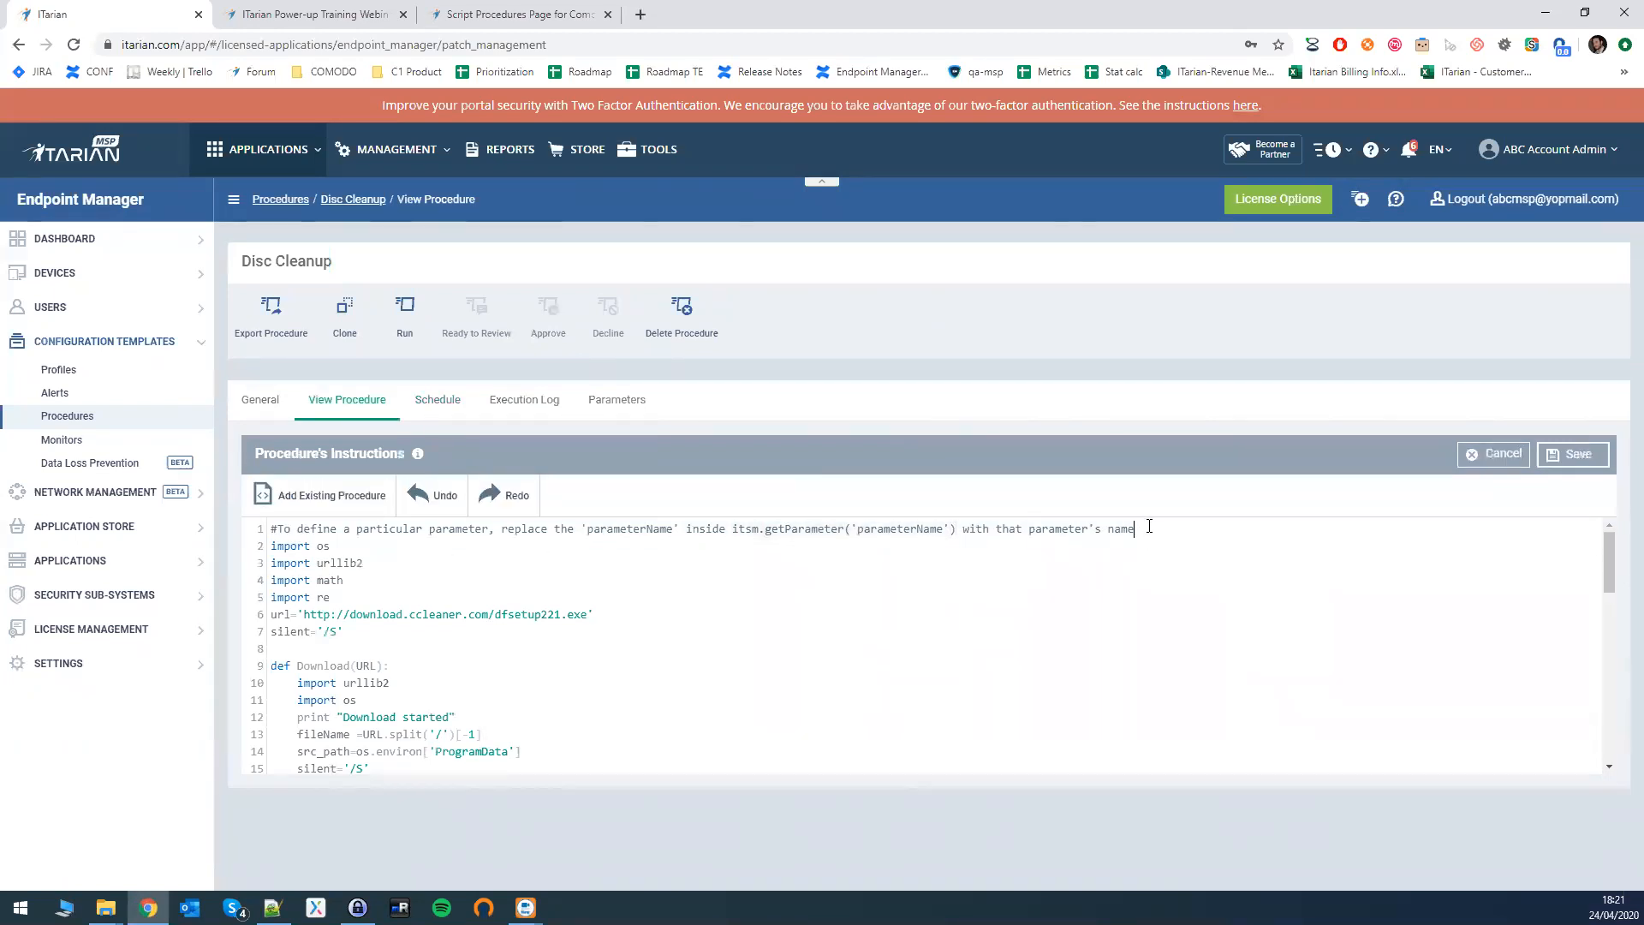
key("Return")
key("Return")
key("ctrl+v")
key("Return")
key("ctrl+v")
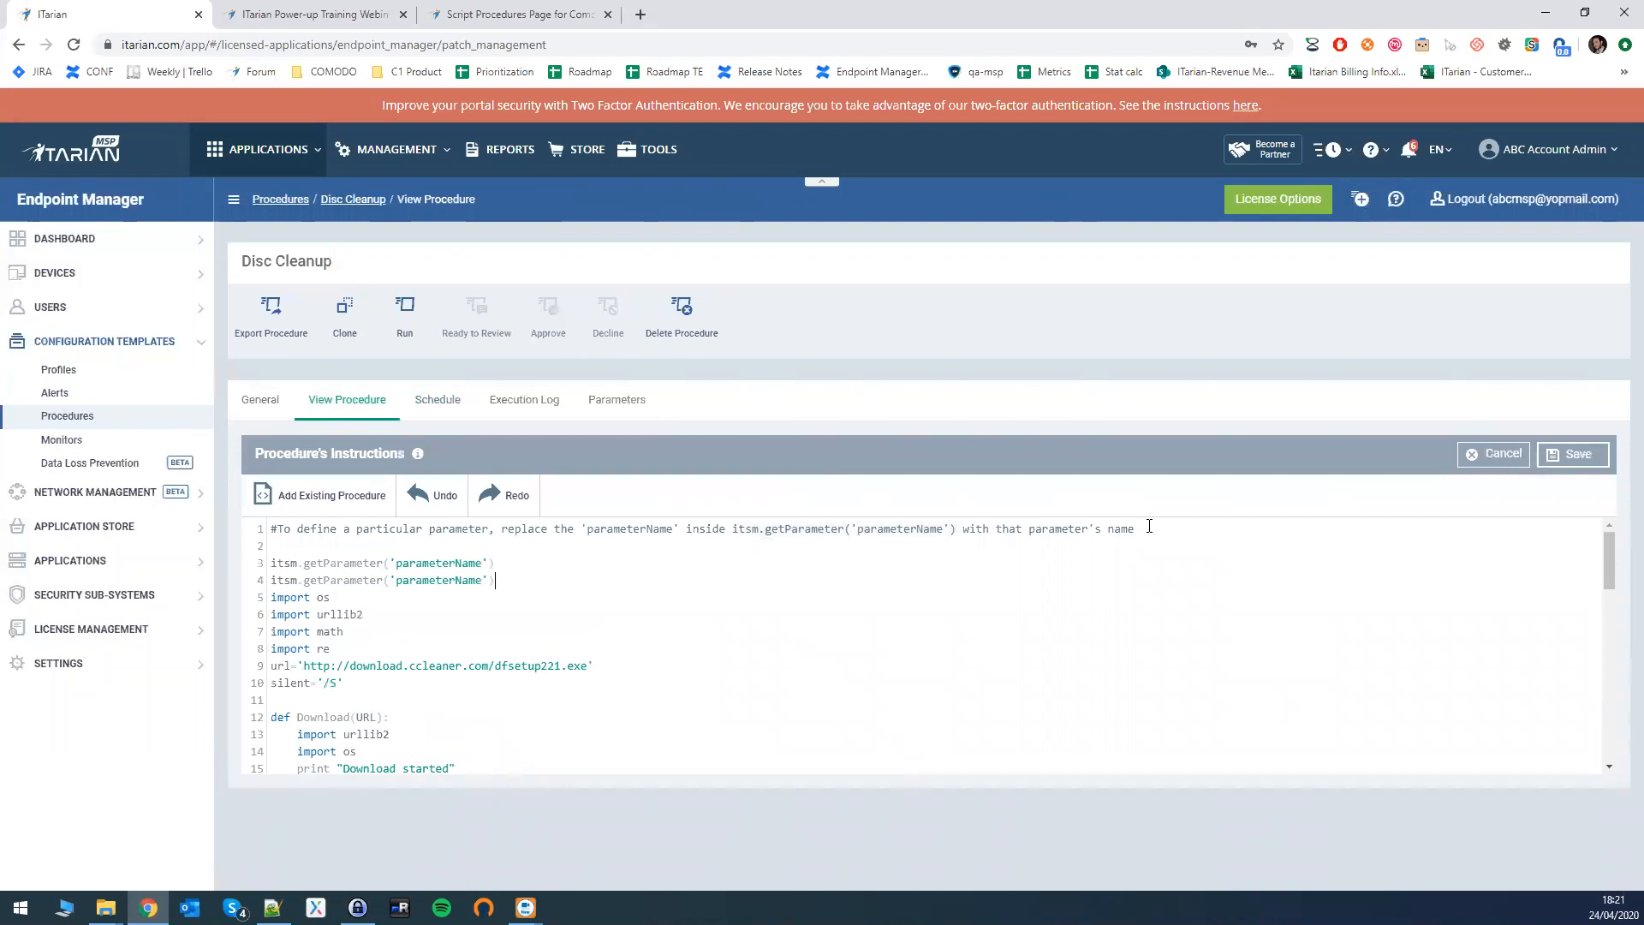
left_click(482, 579)
left_click(1576, 454)
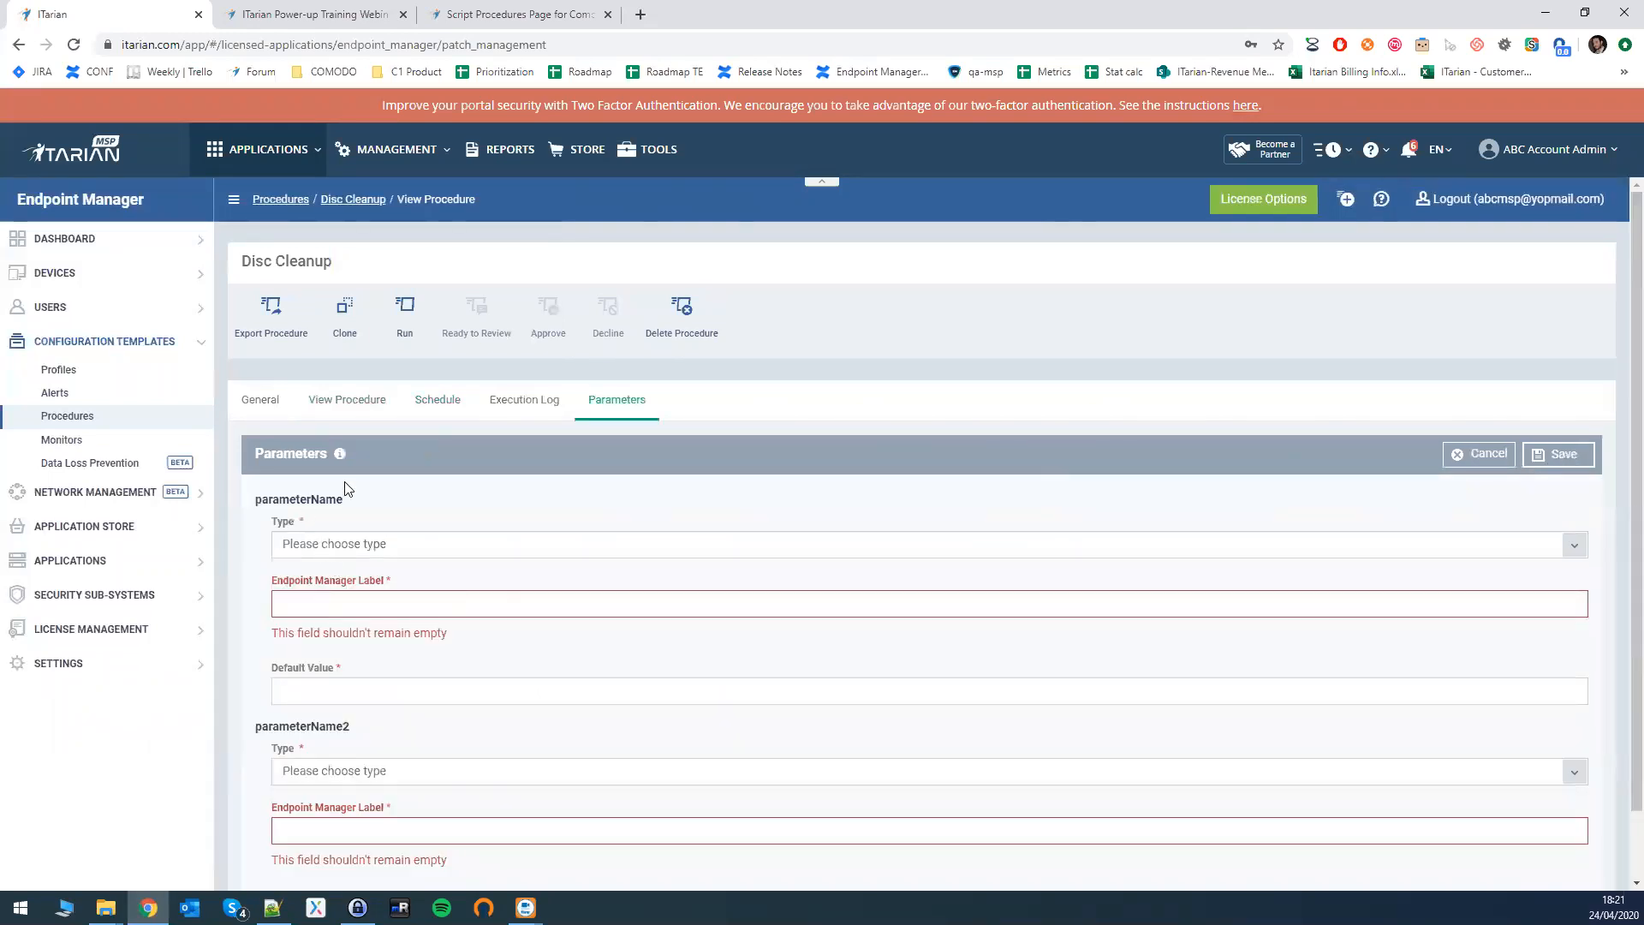
- Show the Integer/Float/String/List parameter types, then cancel the parameter form
scroll(375, 599, "down", 1)
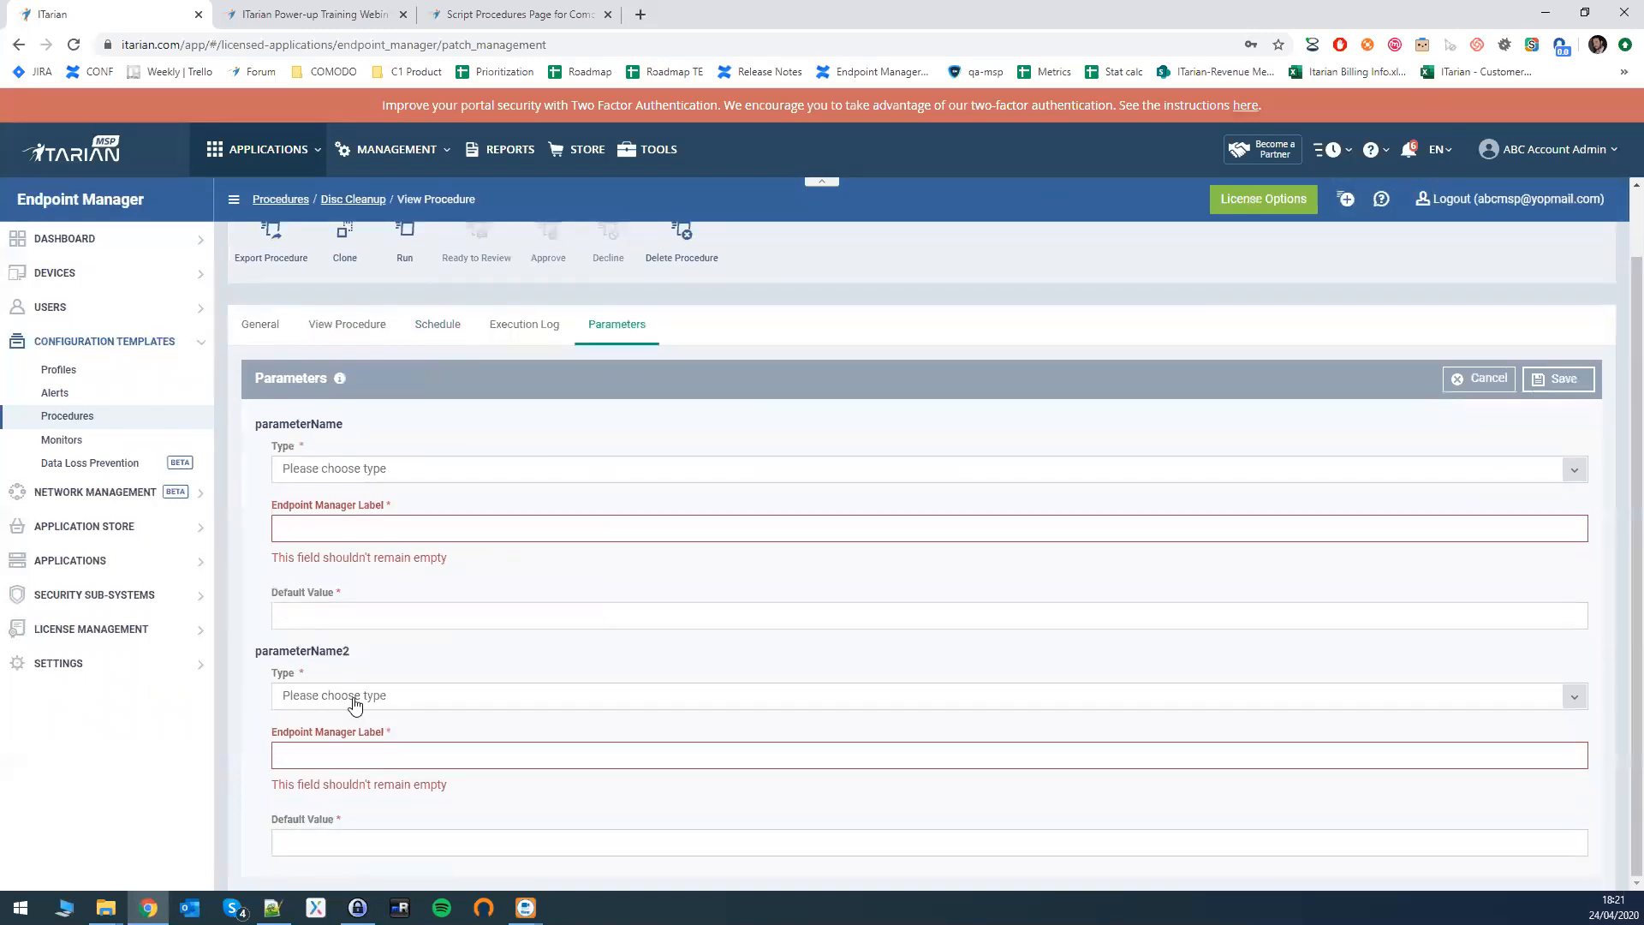
left_click_drag(261, 427, 366, 429)
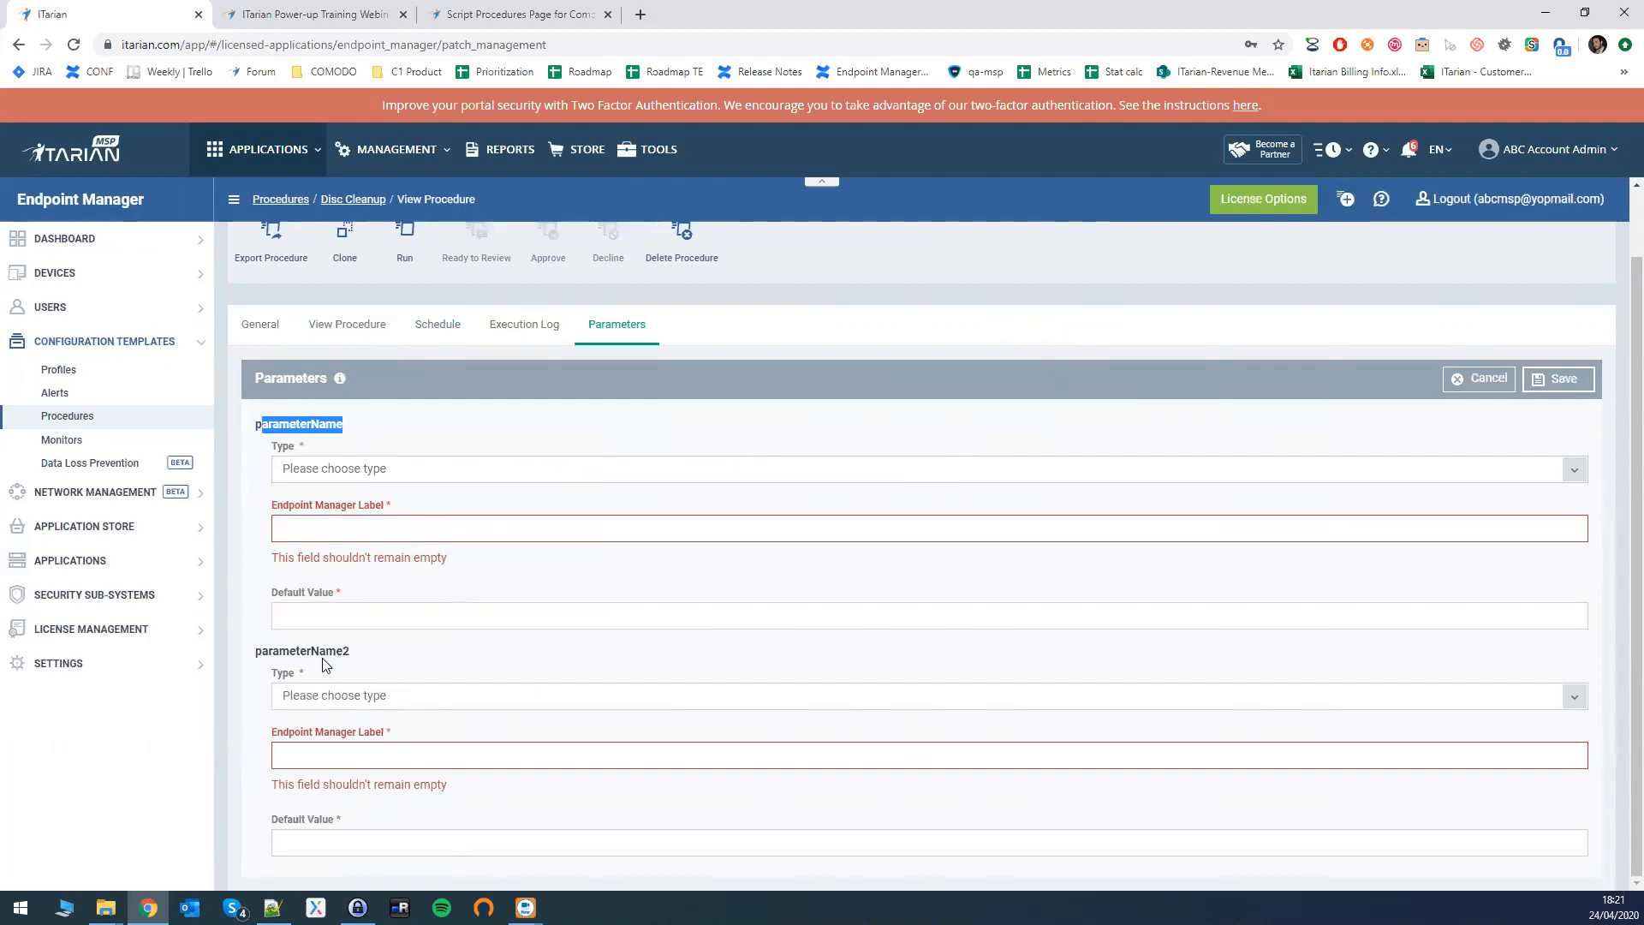
left_click(352, 469)
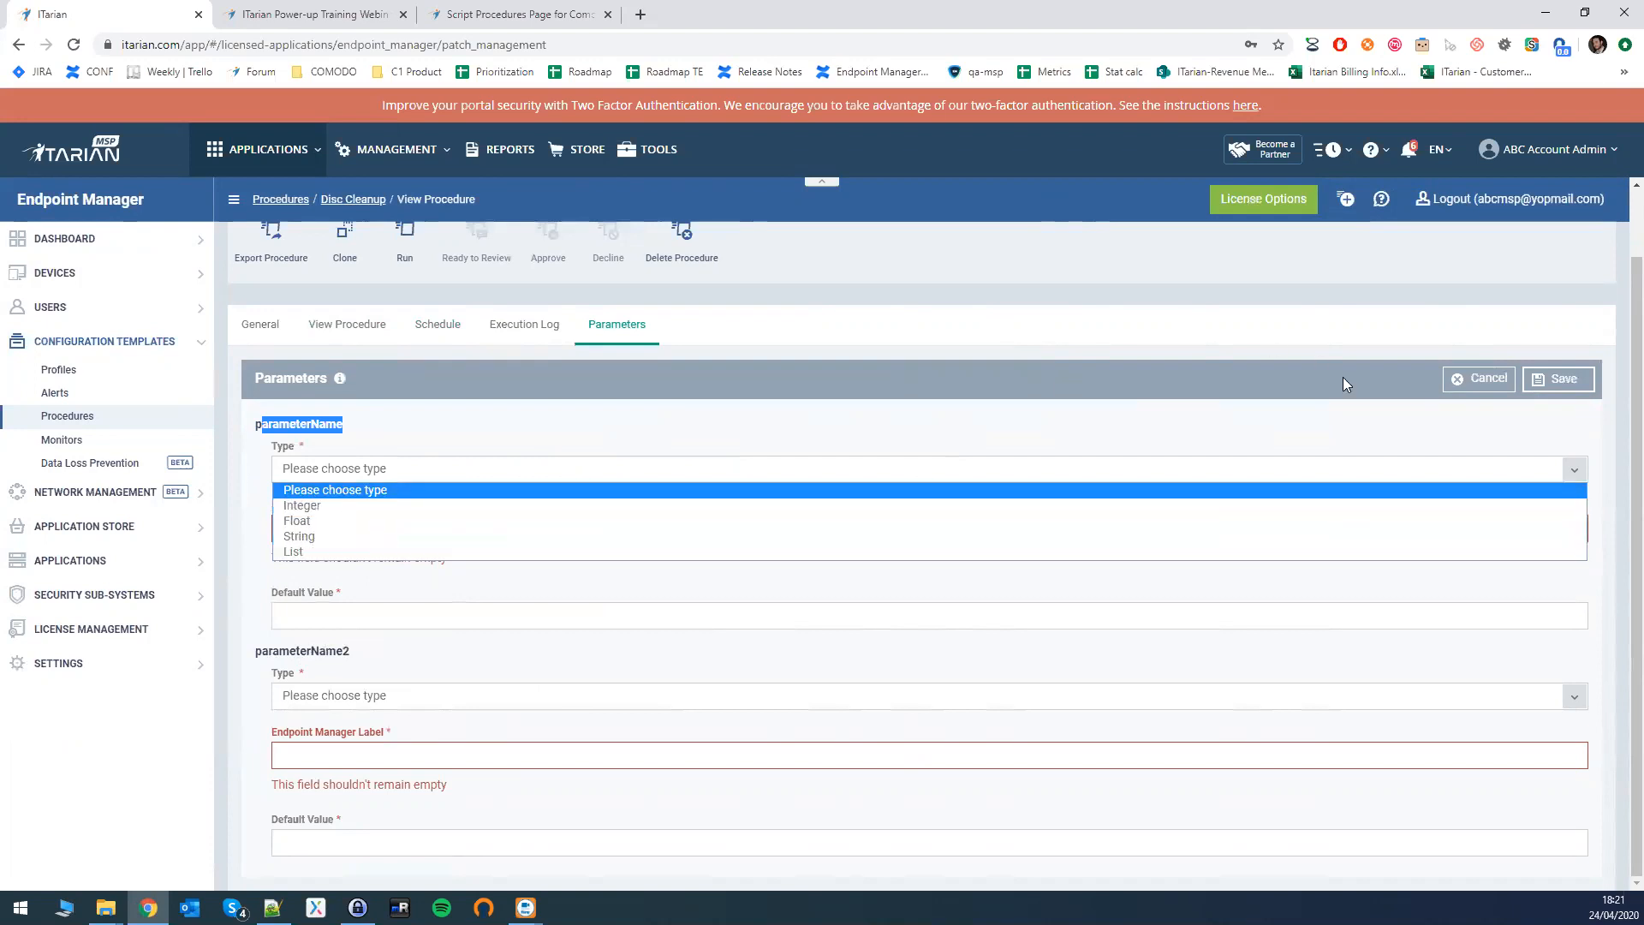
left_click(1460, 377)
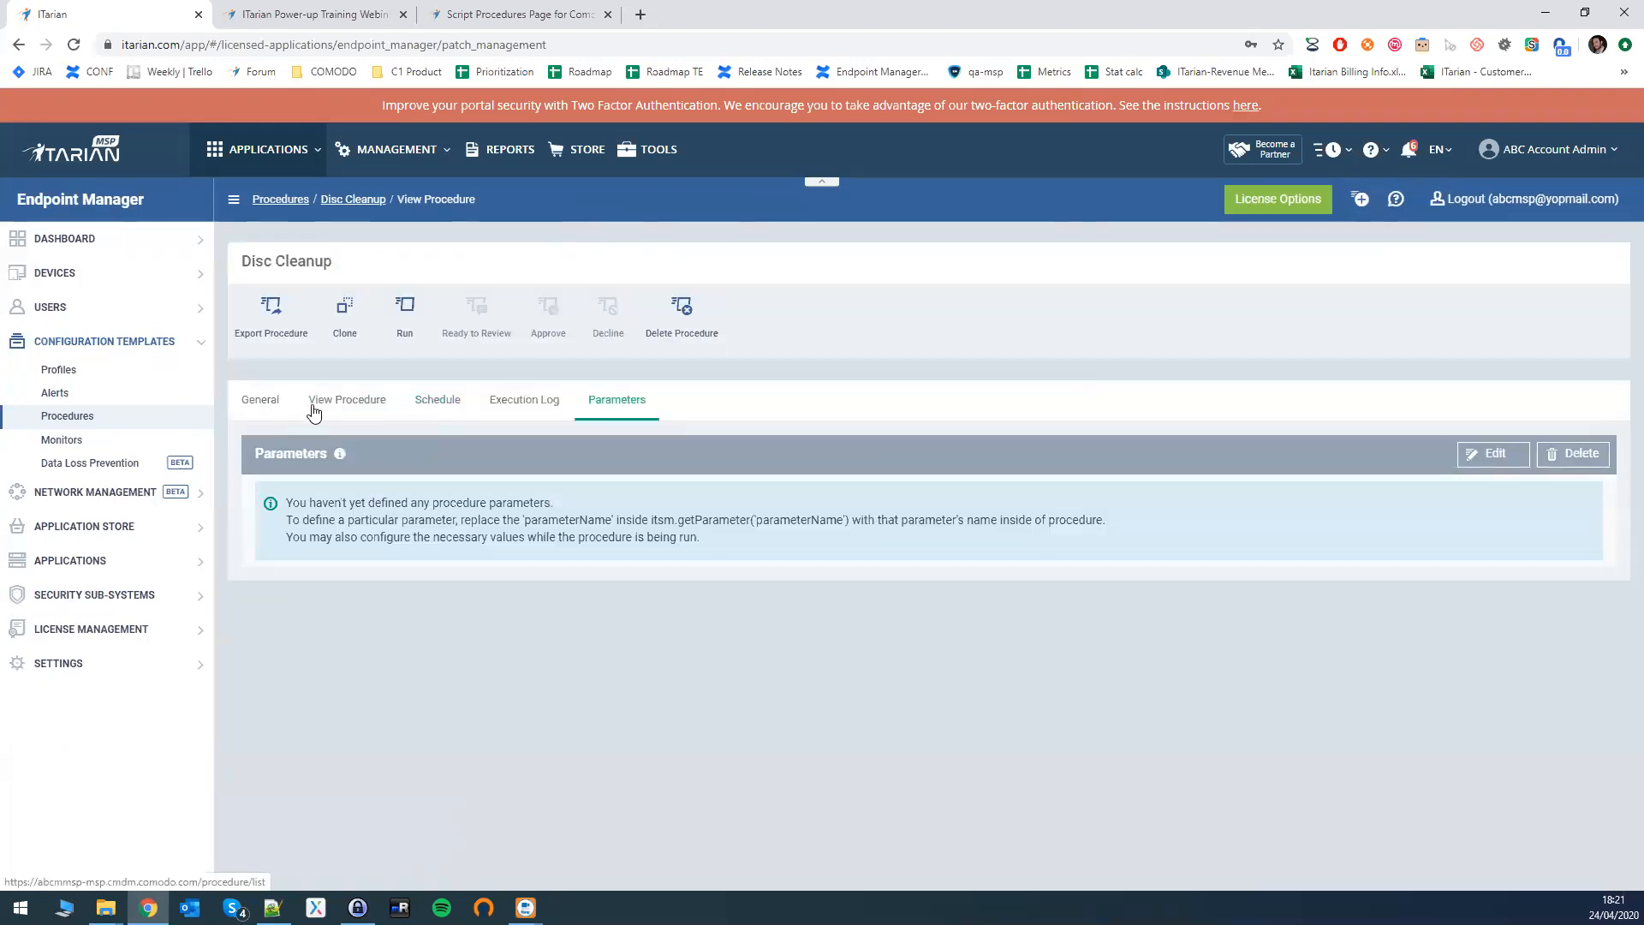
- Open the Technician role from Users > Role Management and scroll through its permissions
left_click(74, 307)
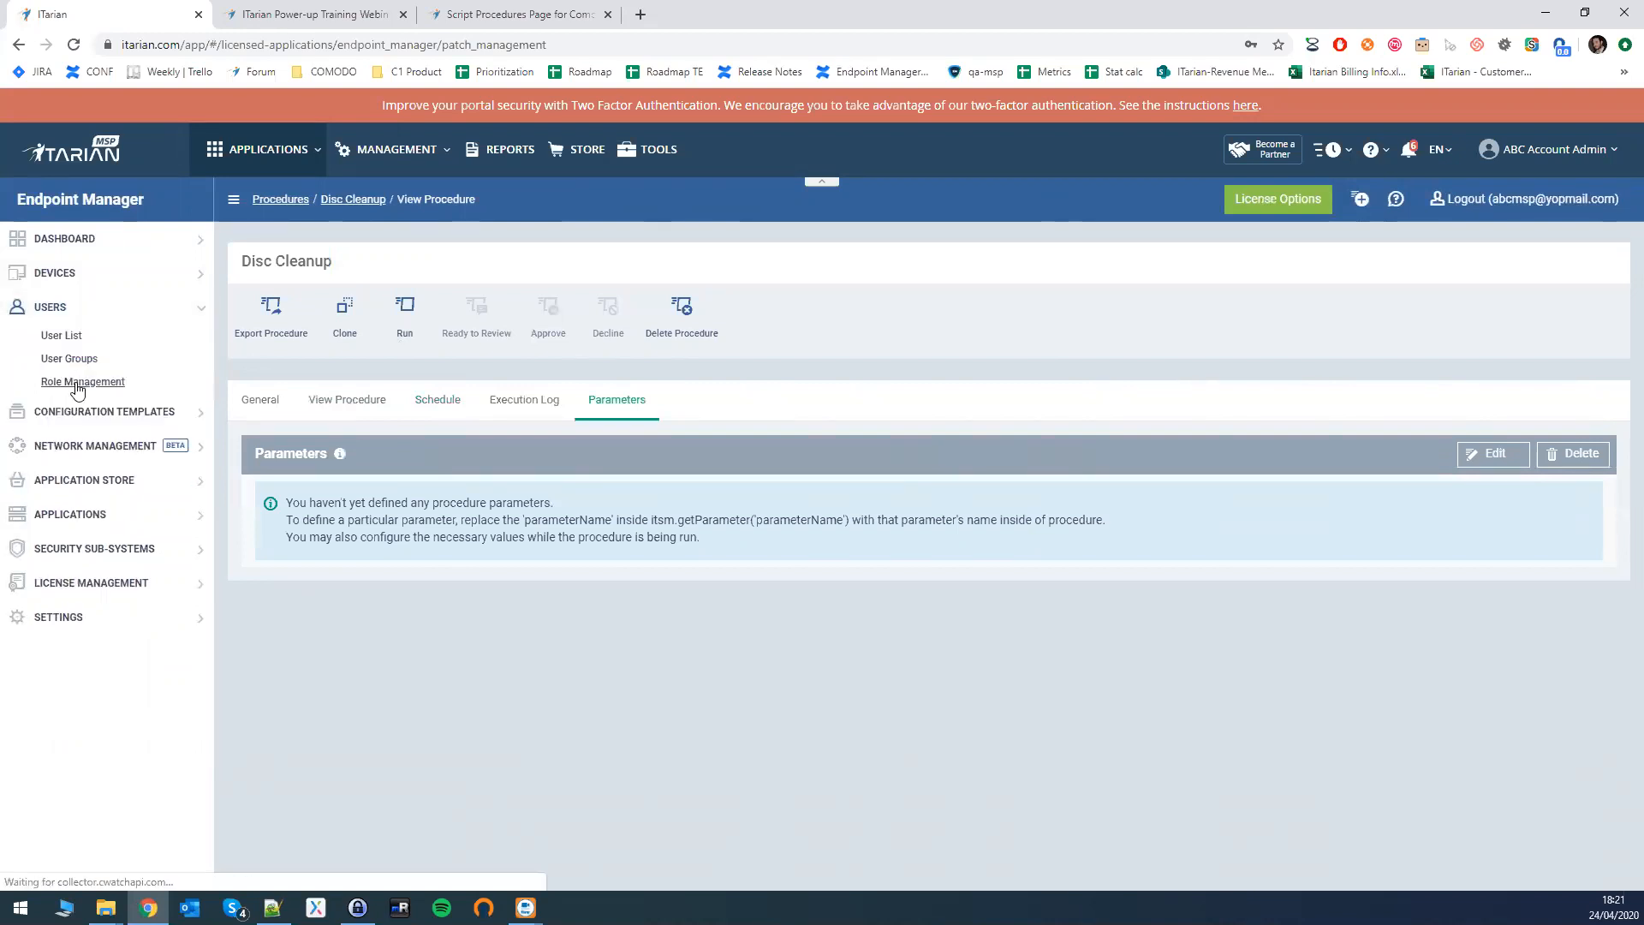
left_click(77, 383)
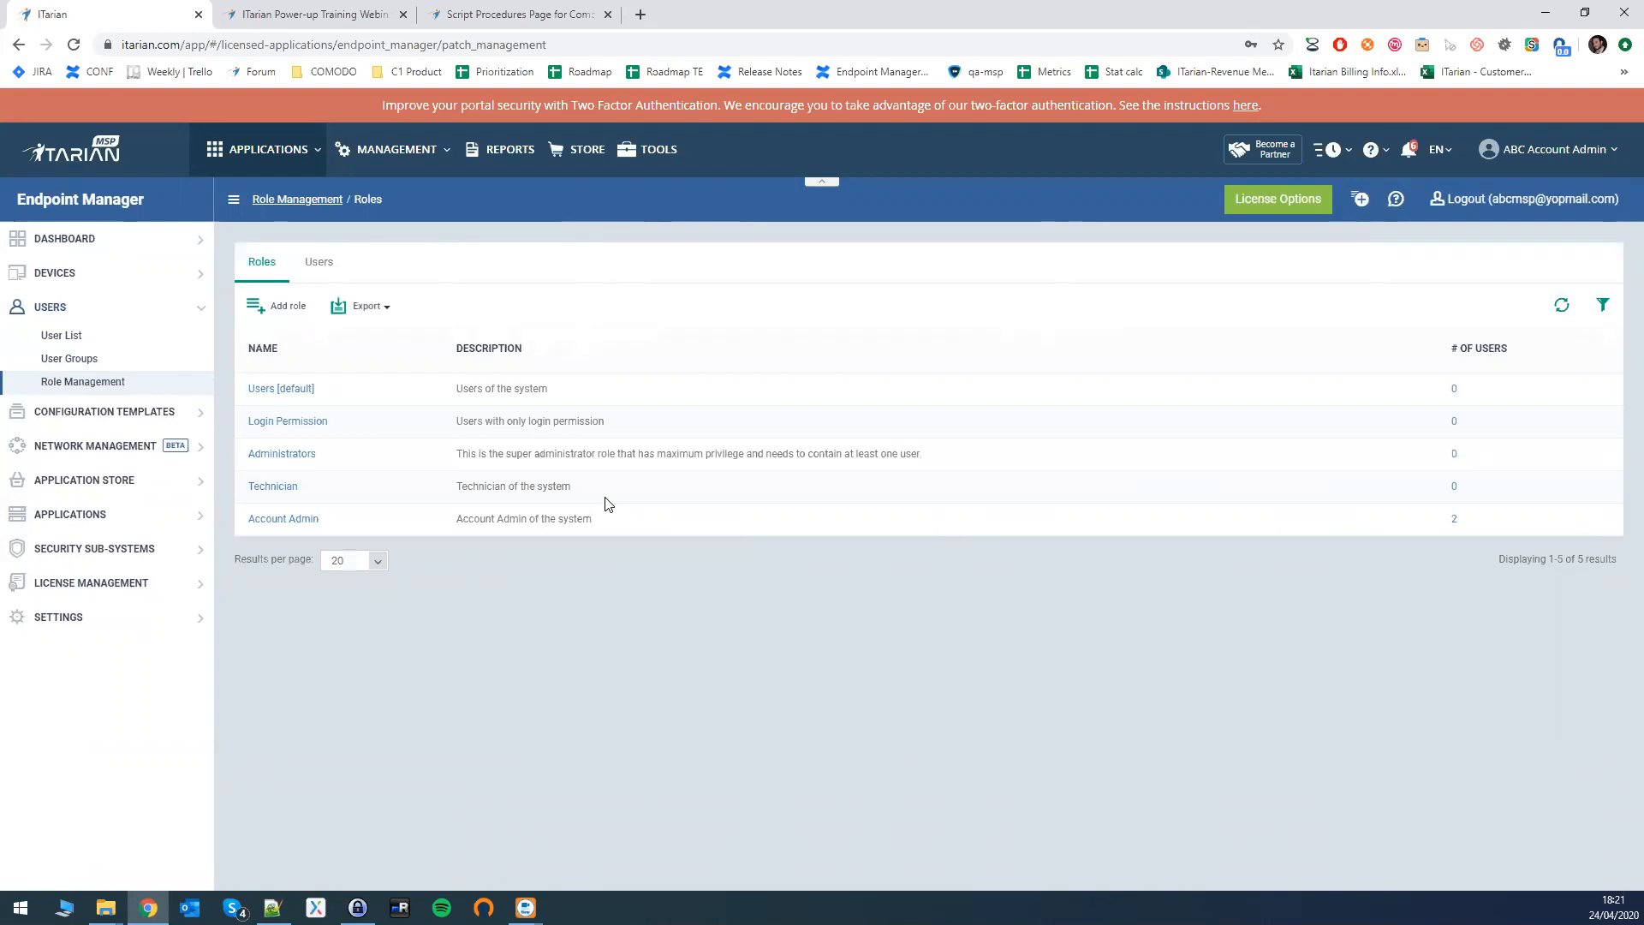
left_click(269, 487)
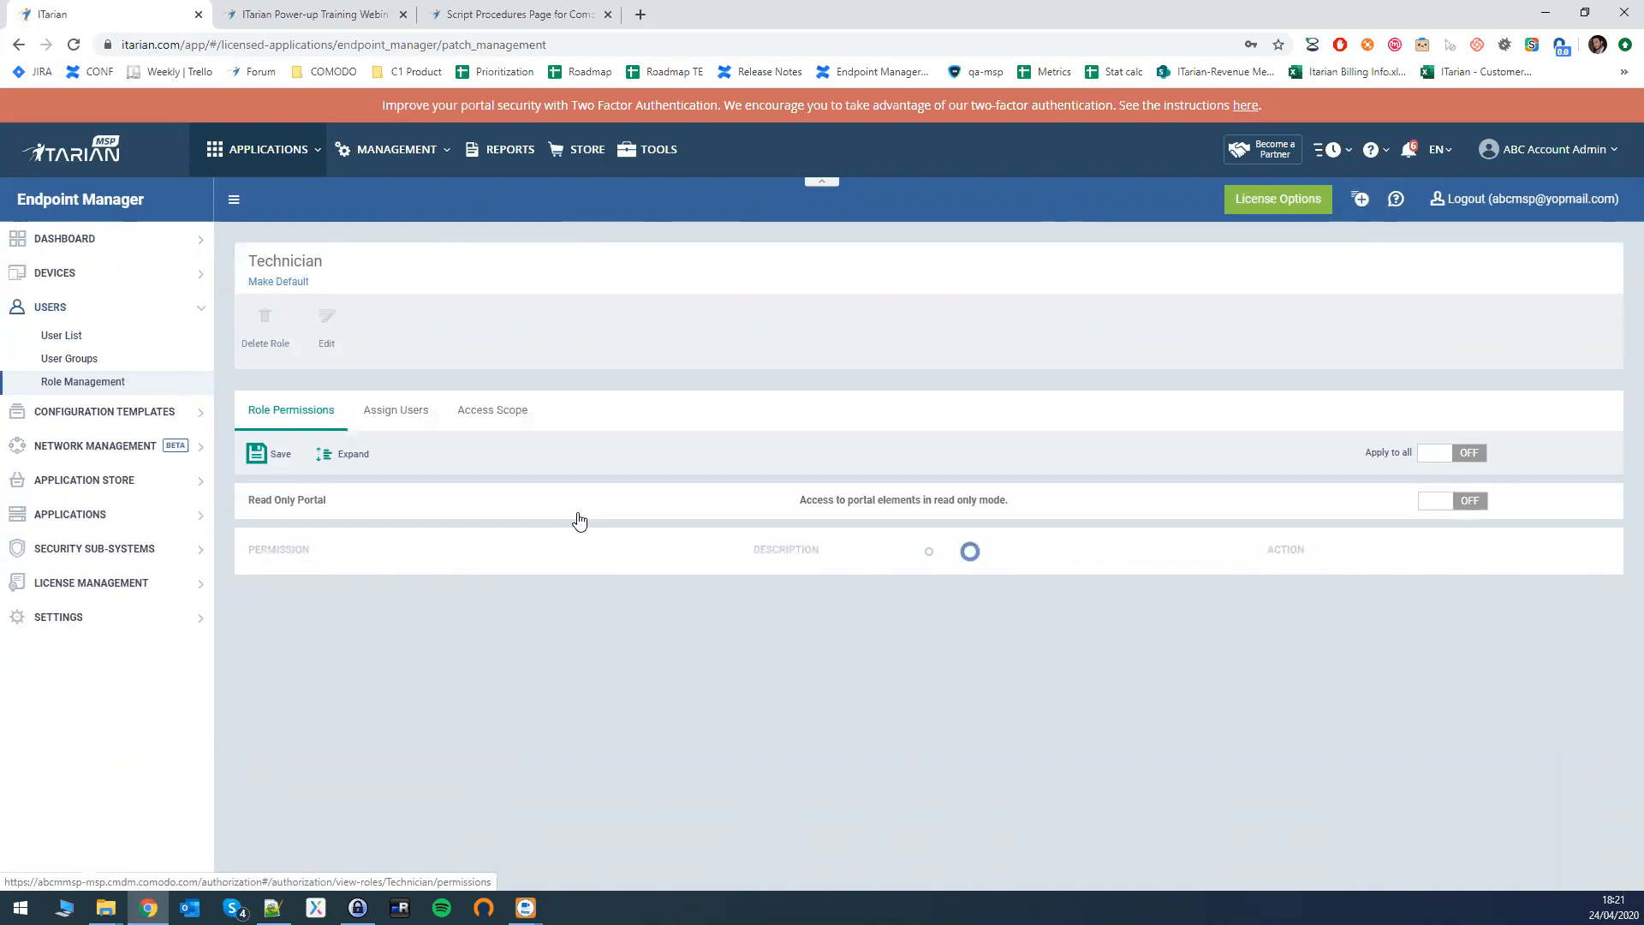
scroll(296, 522, "down", 3)
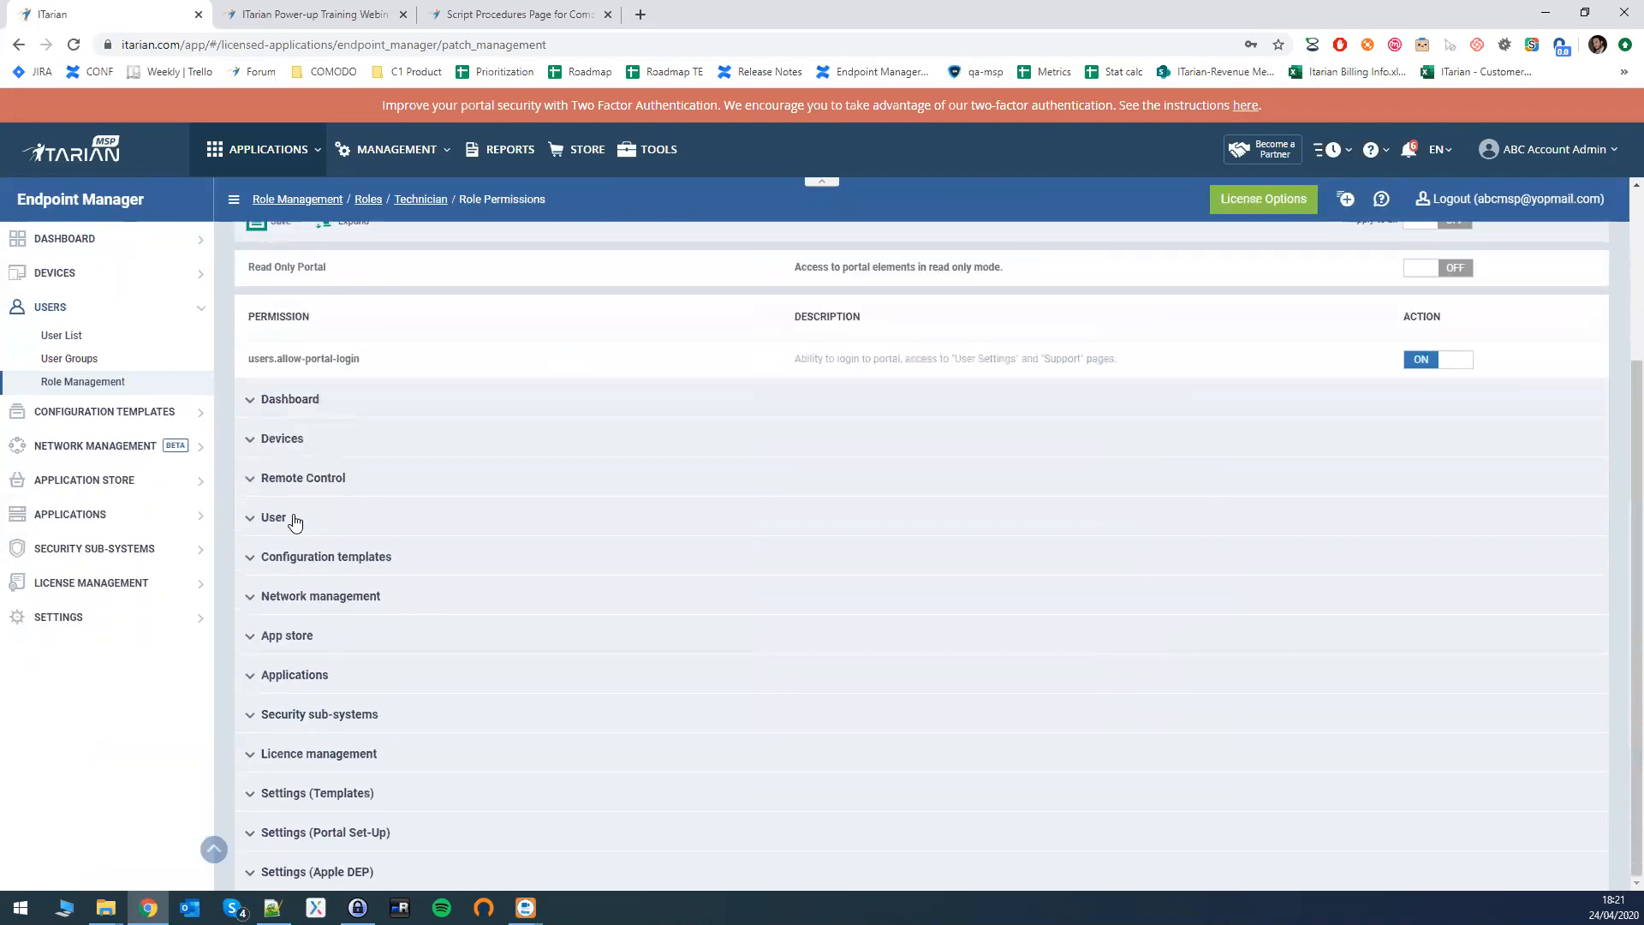
scroll(273, 398, "up", 3)
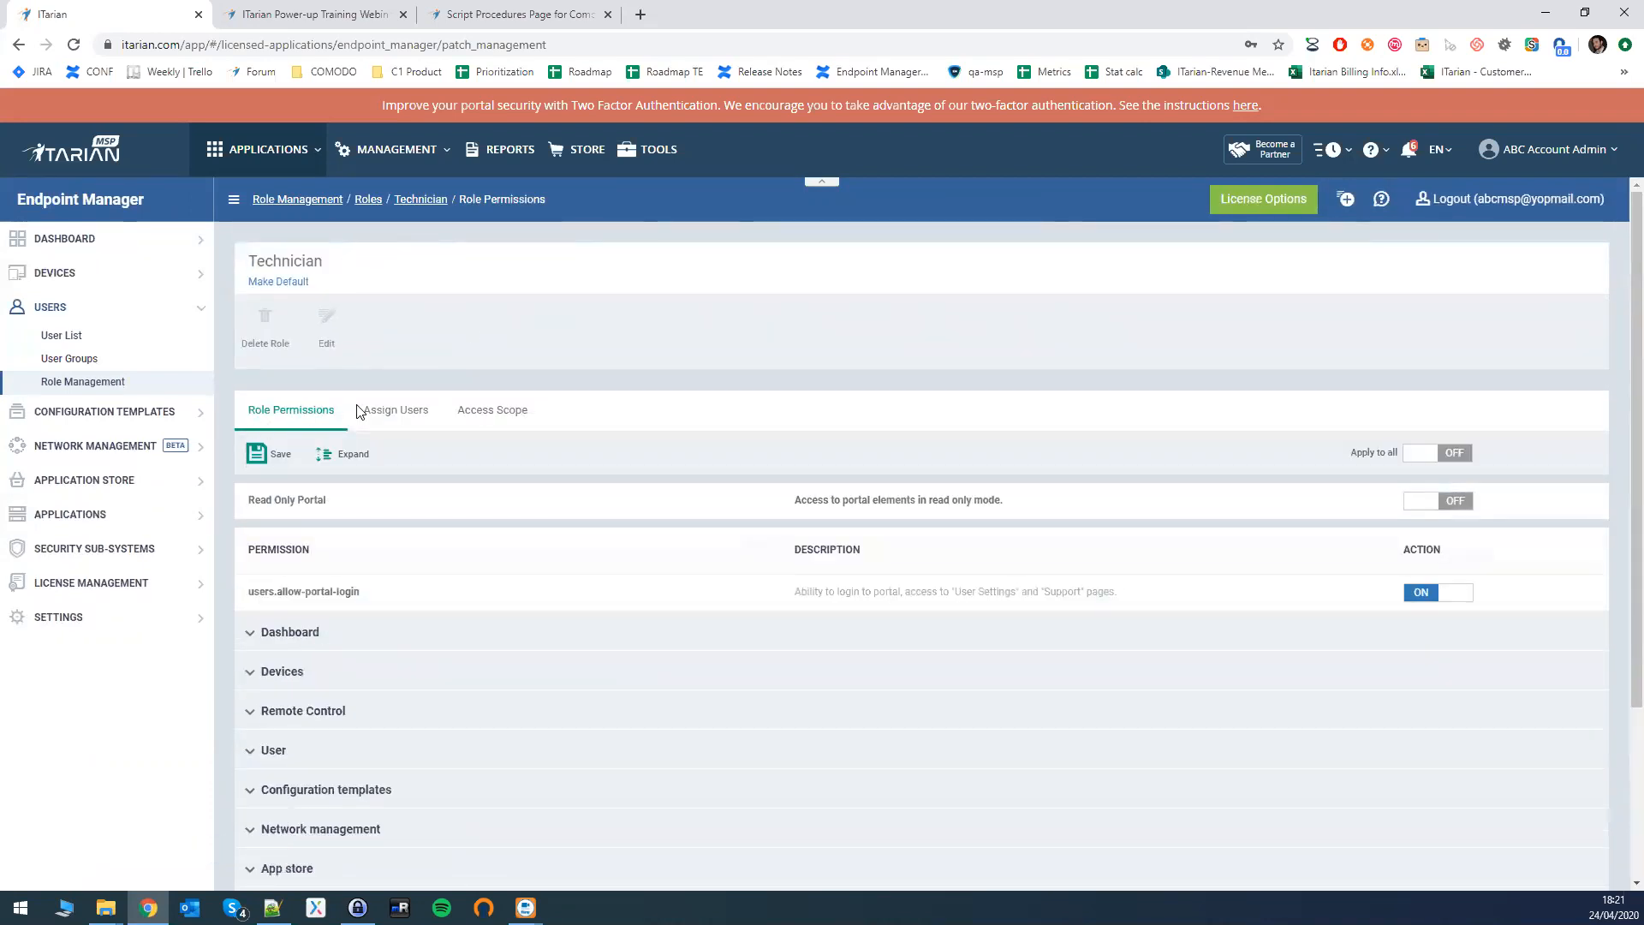
scroll(403, 477, "down", 3)
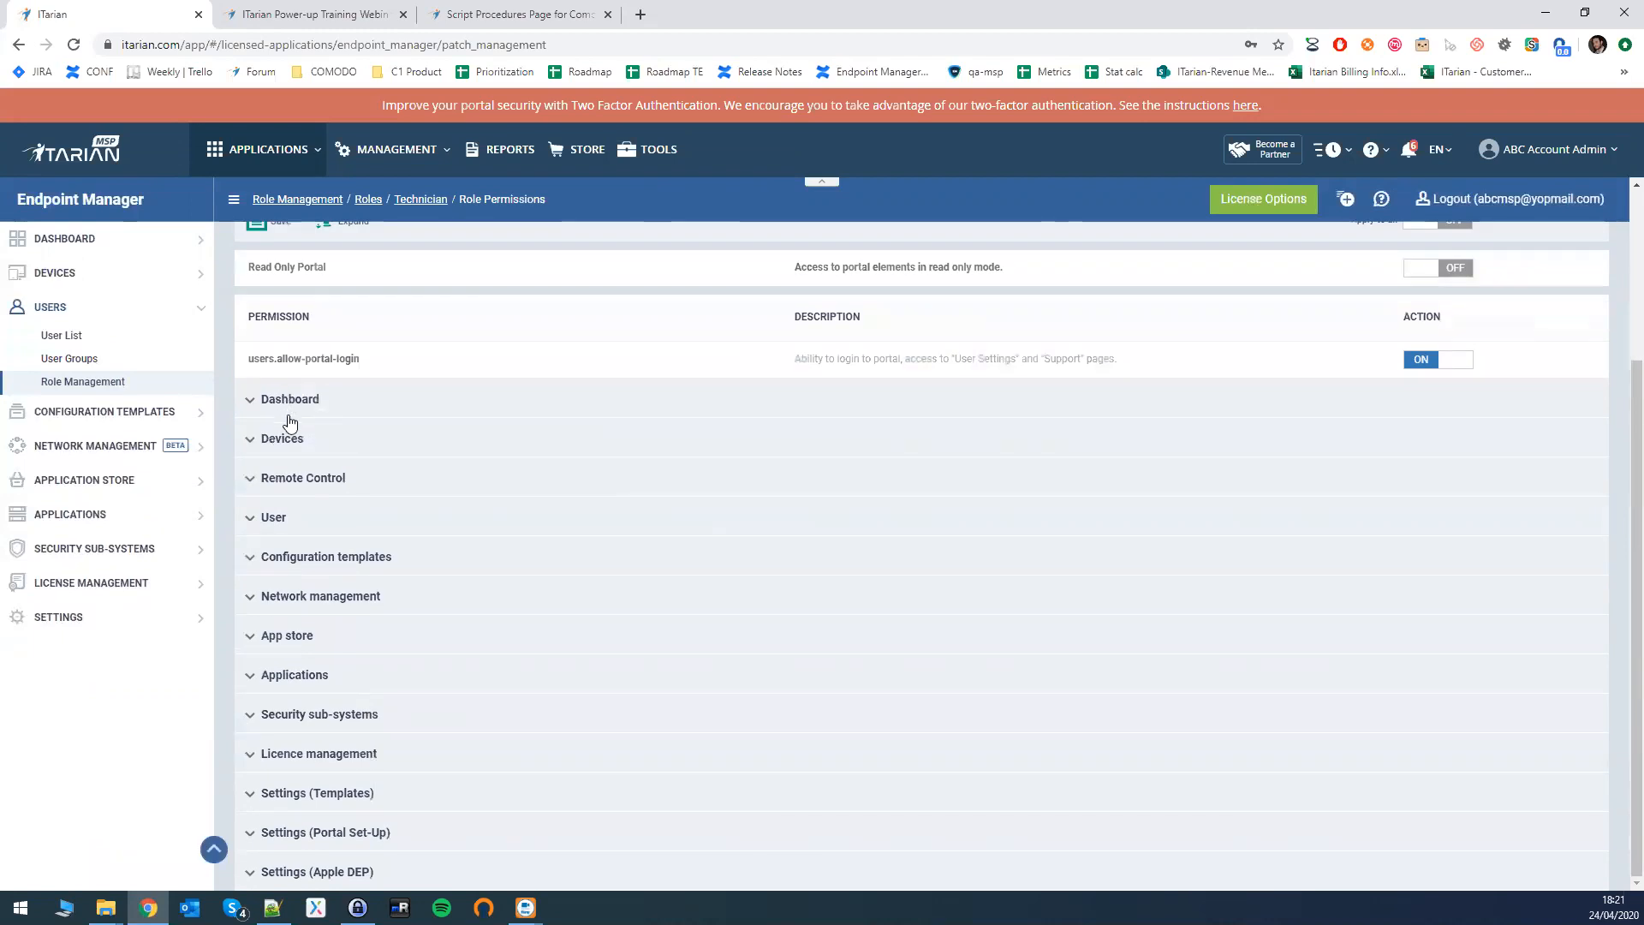
scroll(306, 632, "up", 3)
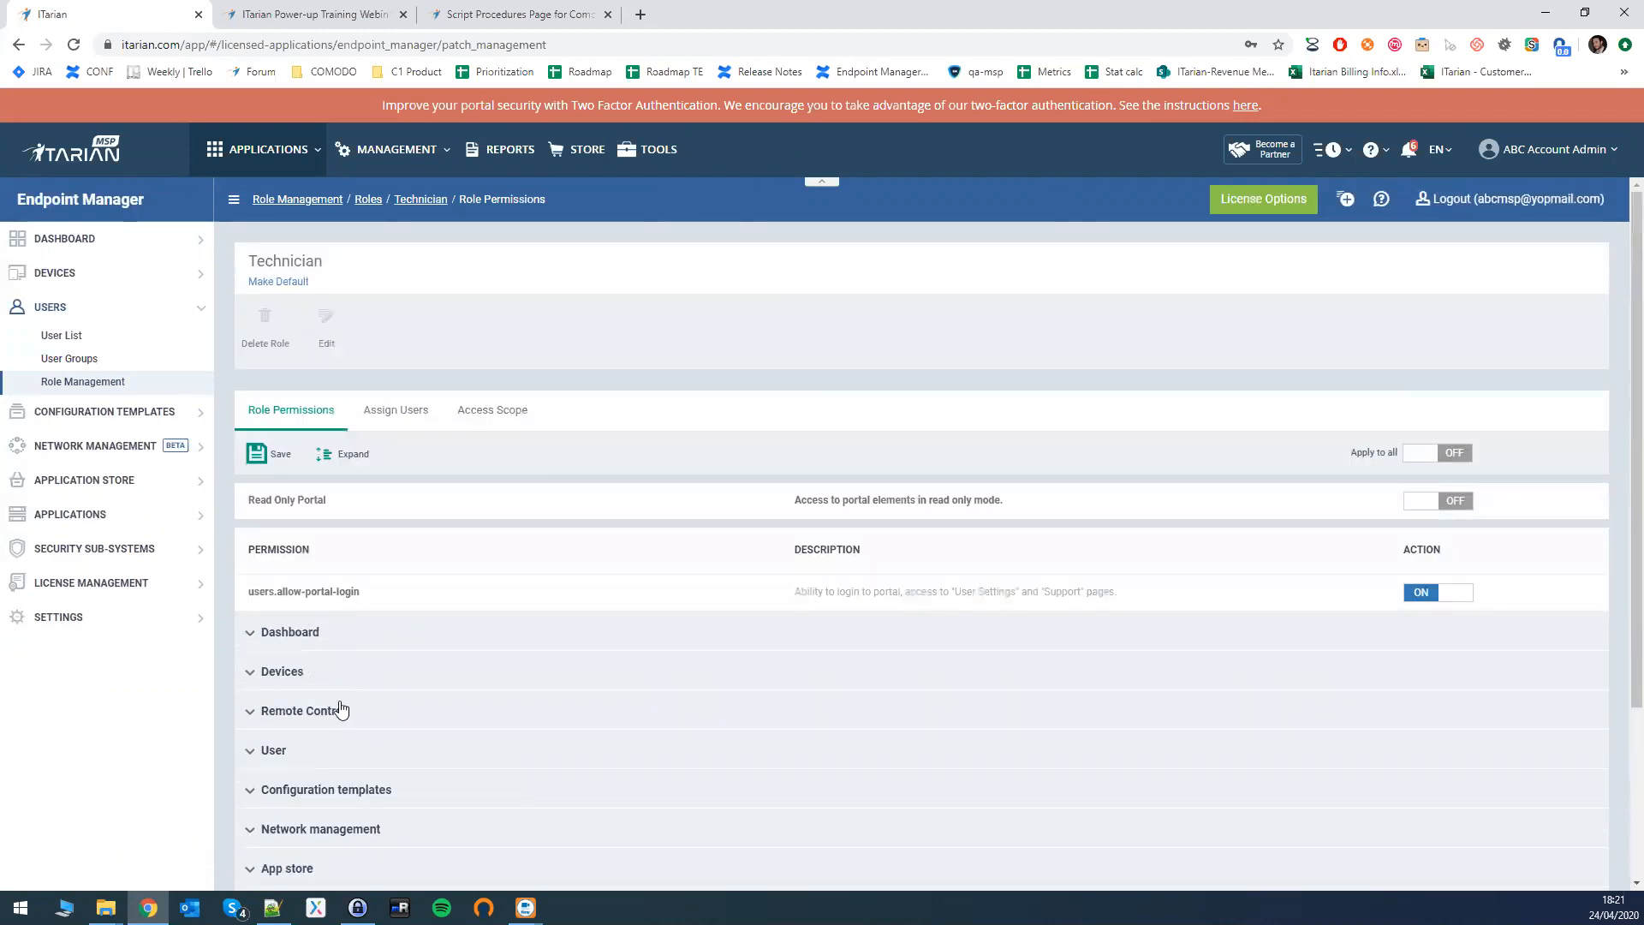
scroll(334, 719, "down", 3)
scroll(53, 257, "up", 2)
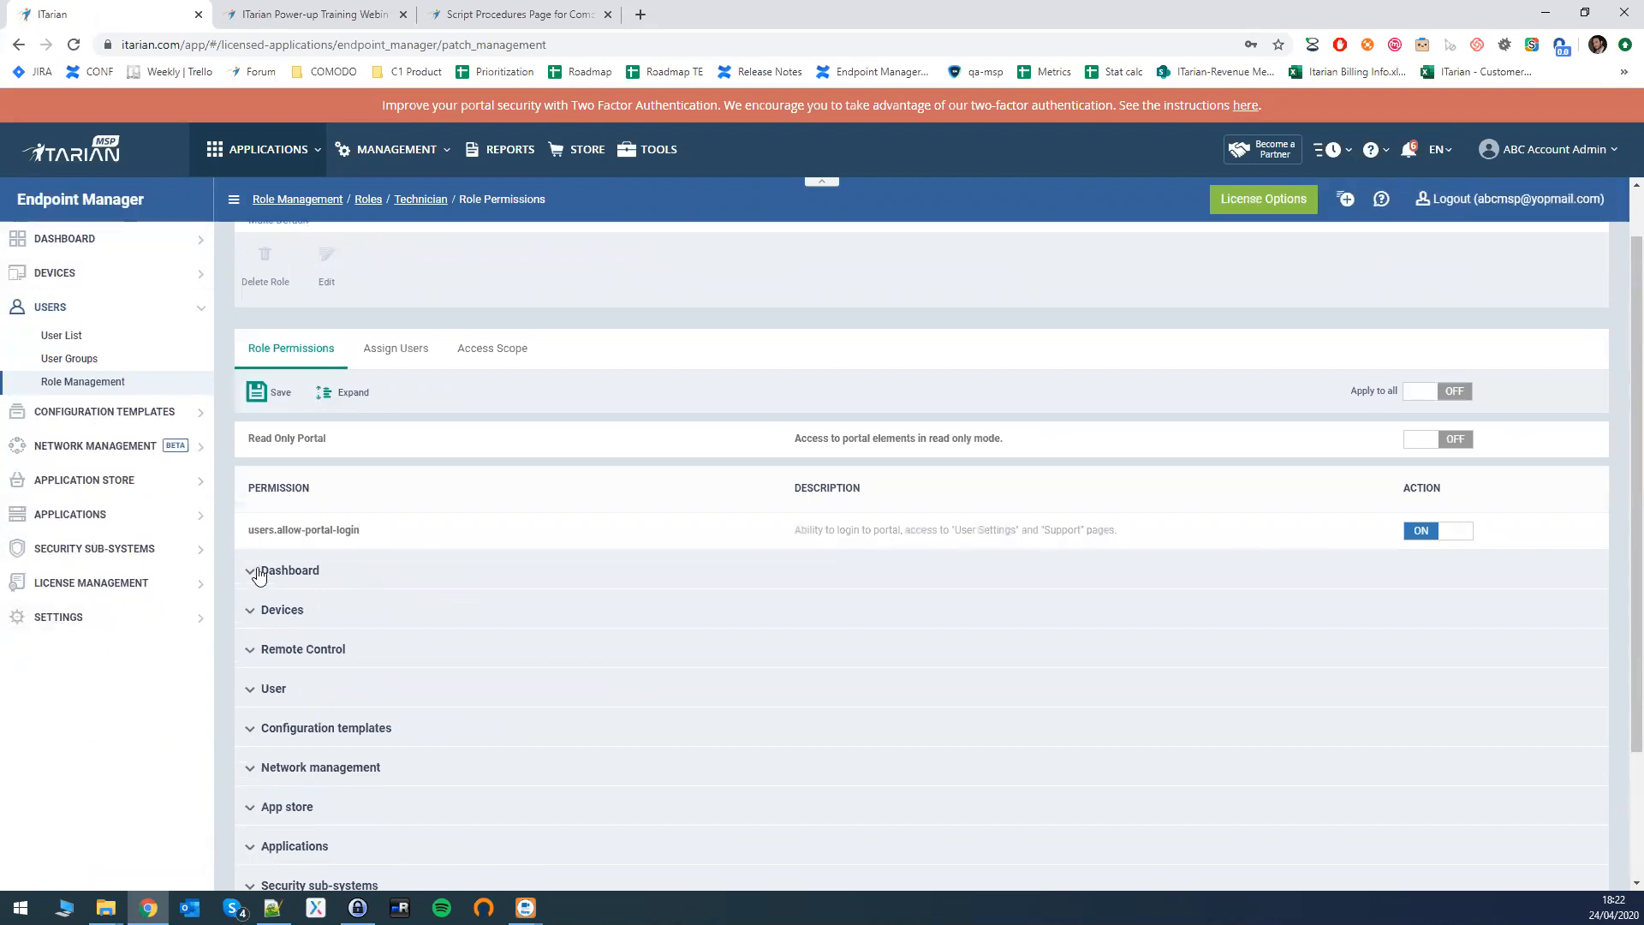
scroll(260, 575, "down", 2)
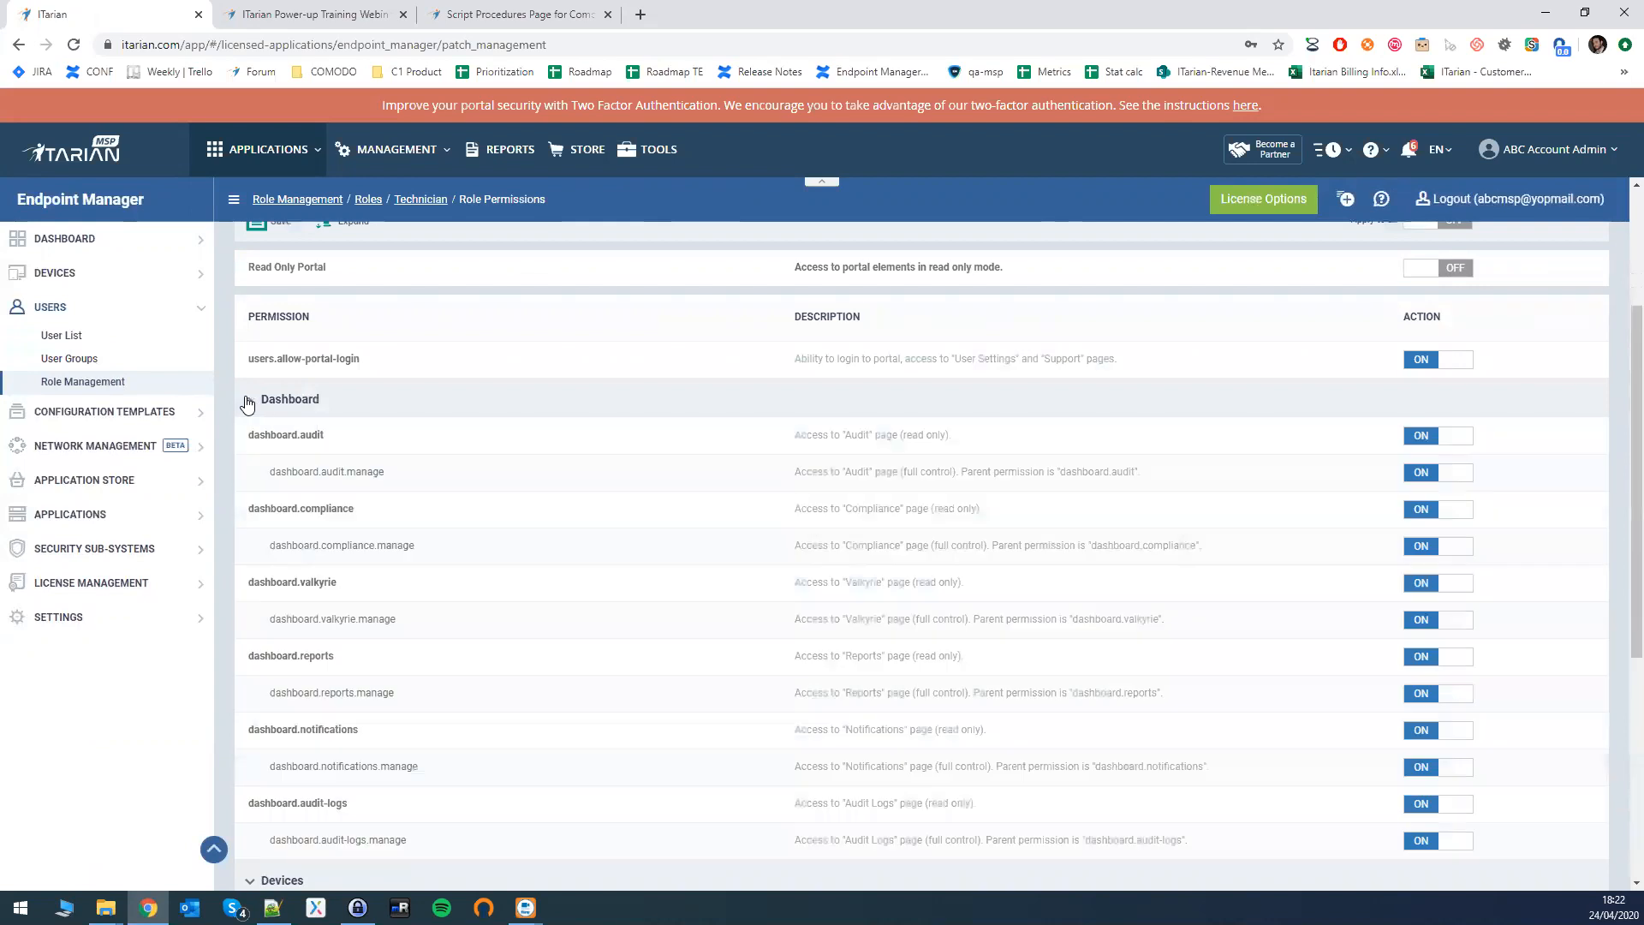
- Expand and collapse the Technician role's Dashboard permissions
left_click(249, 400)
scroll(407, 568, "down", 2)
scroll(263, 521, "up", 4)
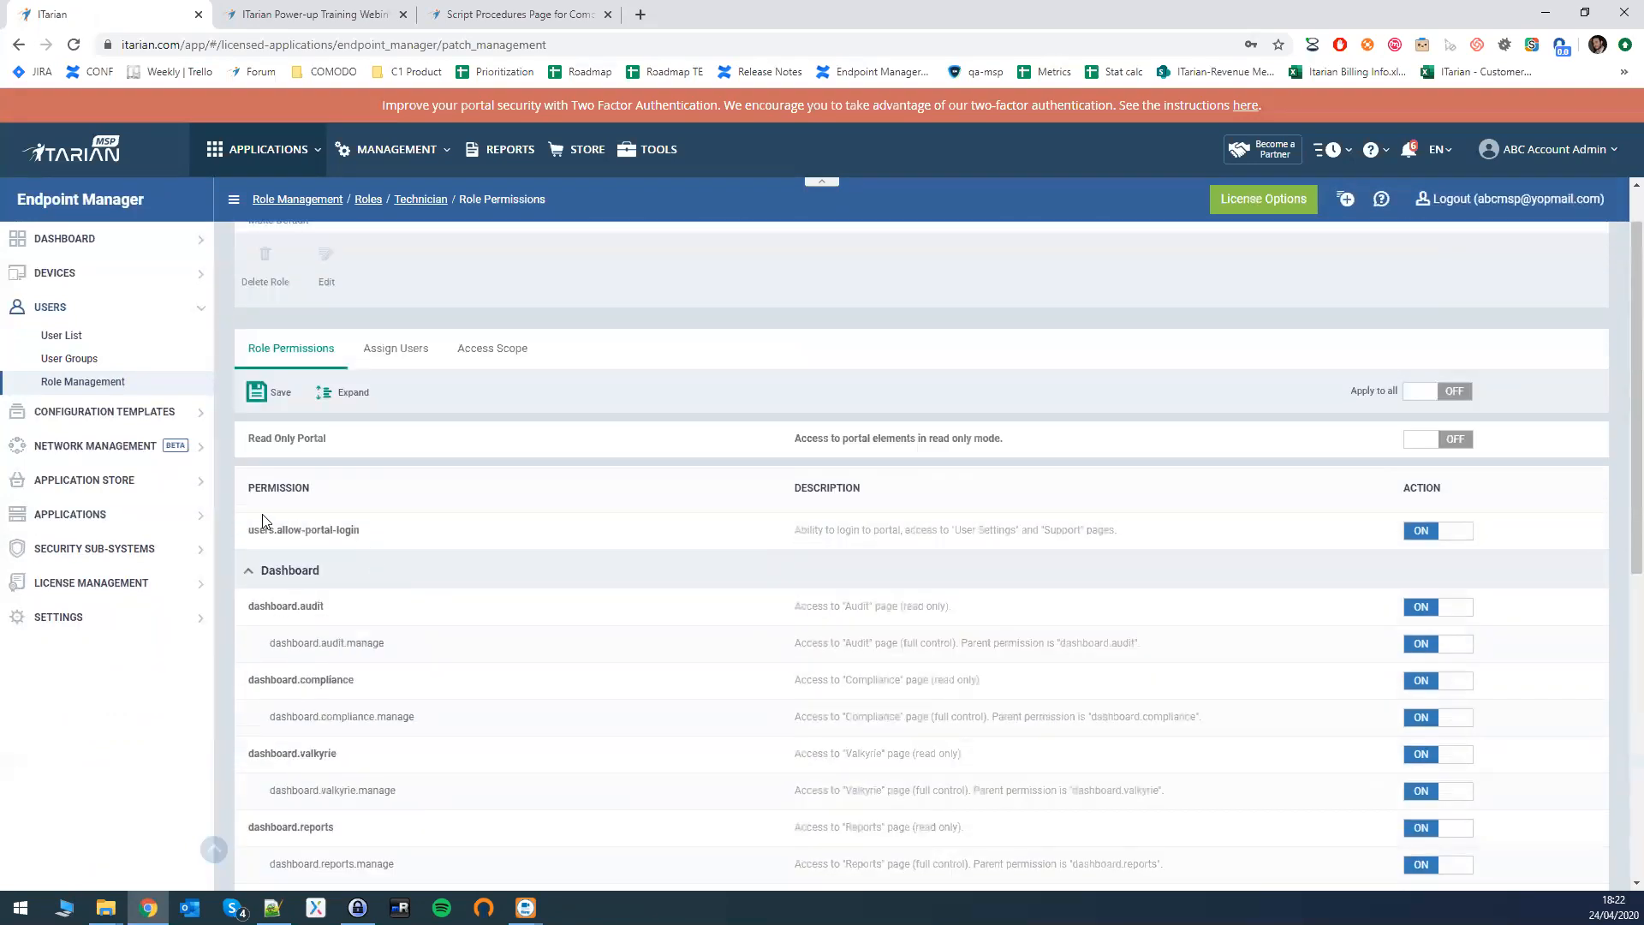
left_click(255, 570)
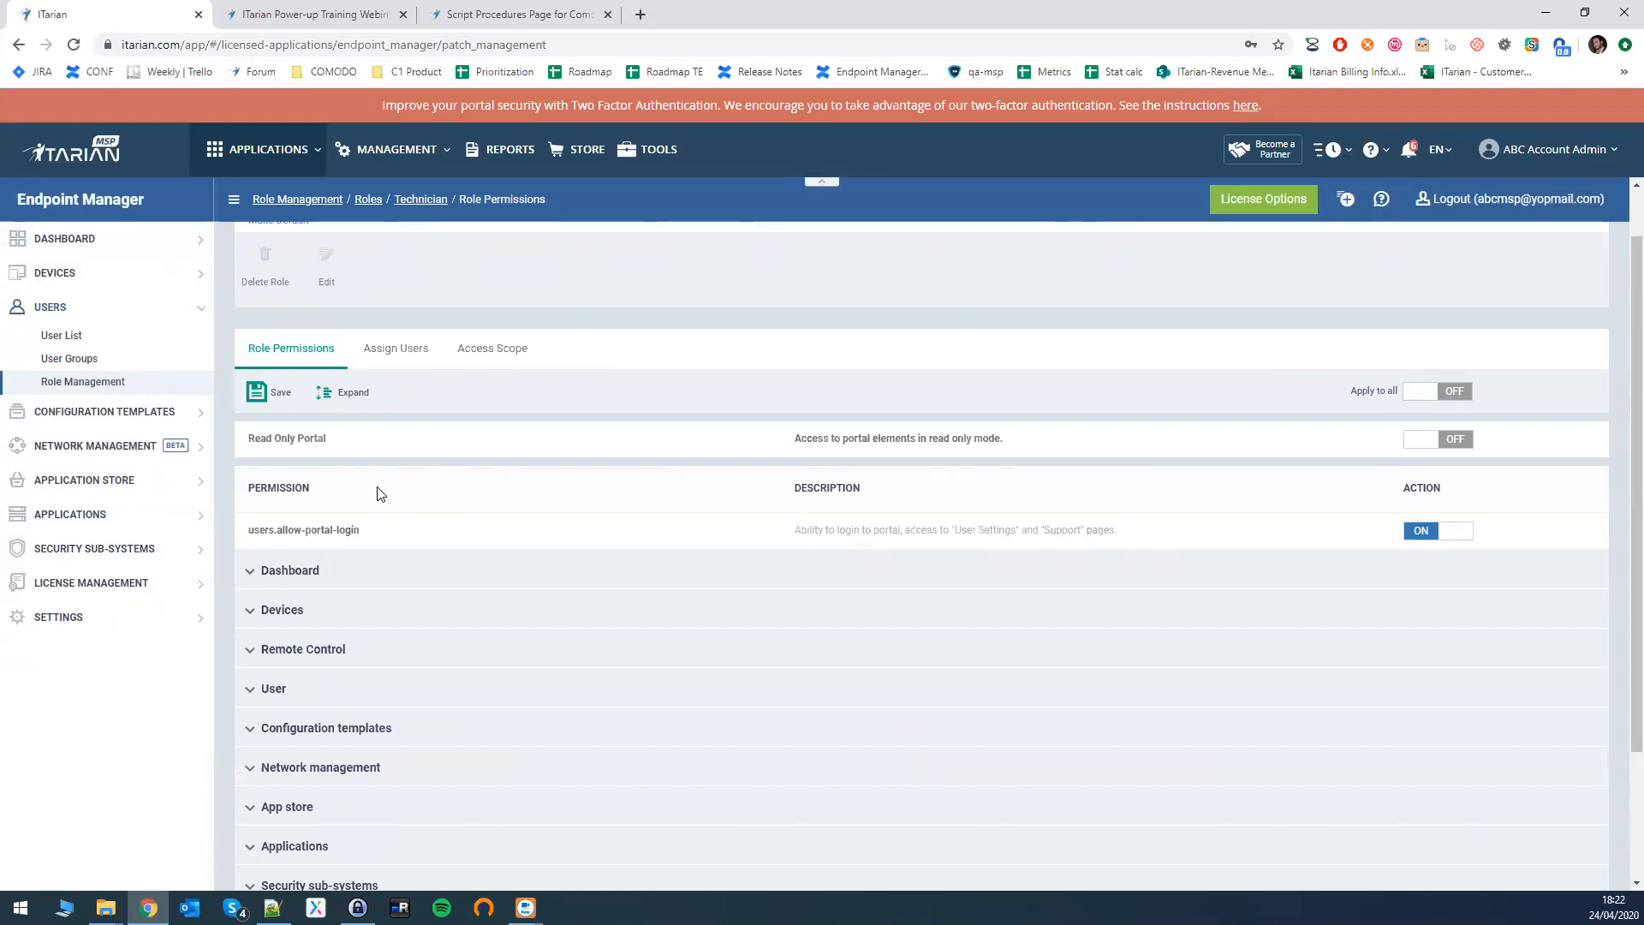
scroll(377, 651, "down", 2)
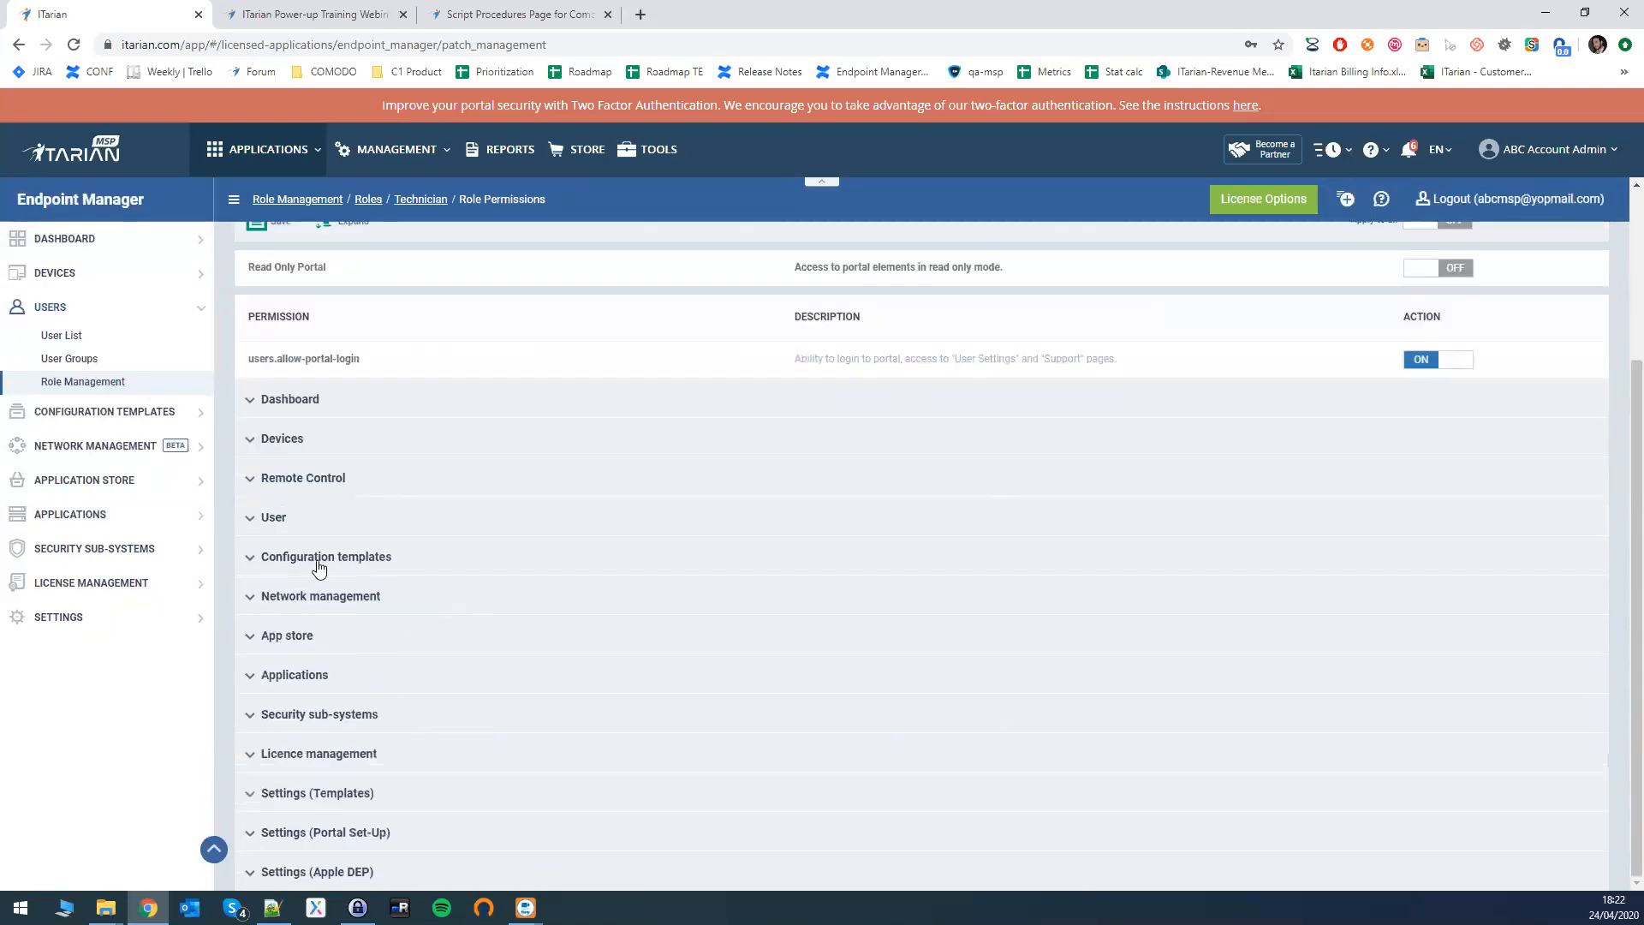
- Expand Configuration templates and highlight configuration.procedures and its create permission
left_click(250, 561)
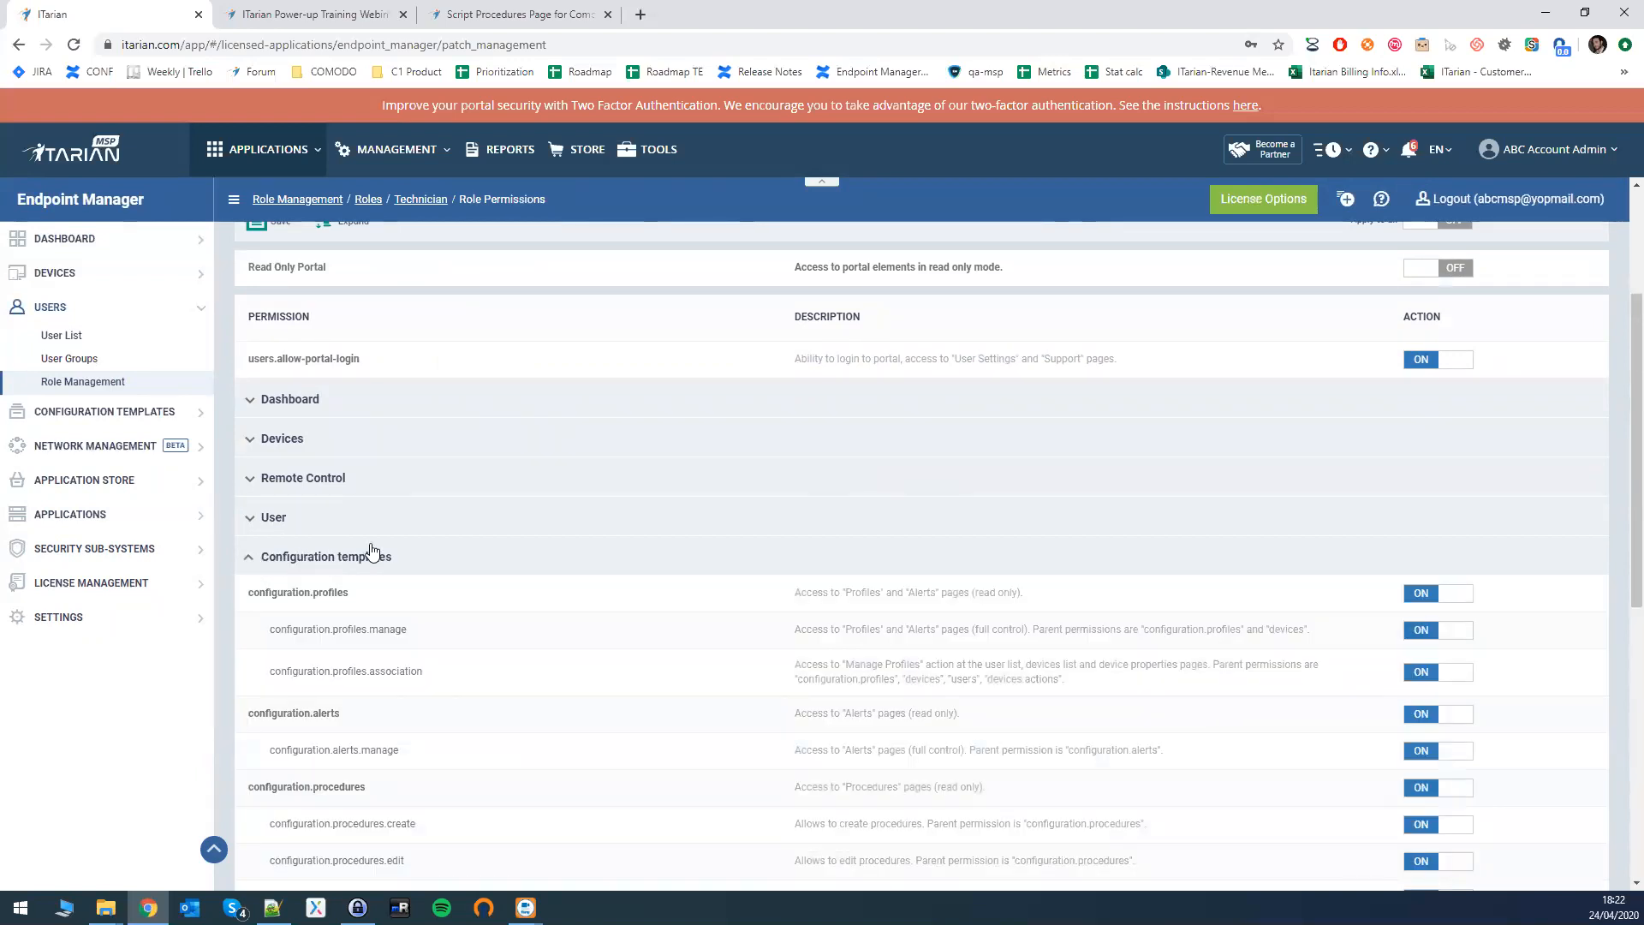
scroll(342, 531, "down", 4)
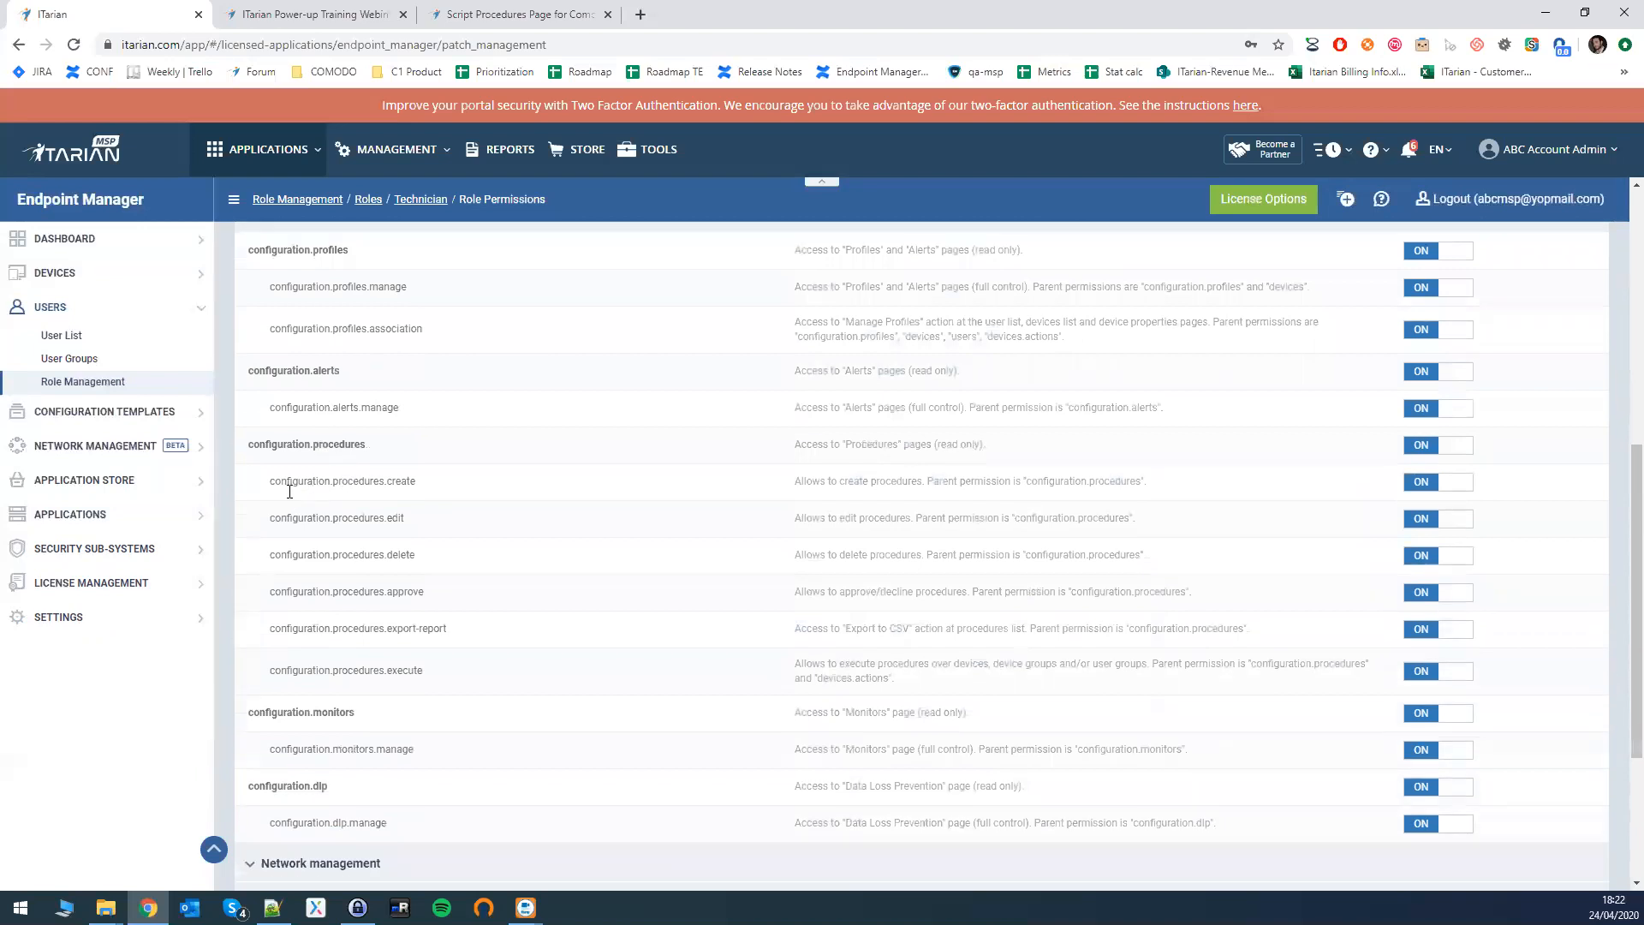
left_click_drag(248, 445, 380, 452)
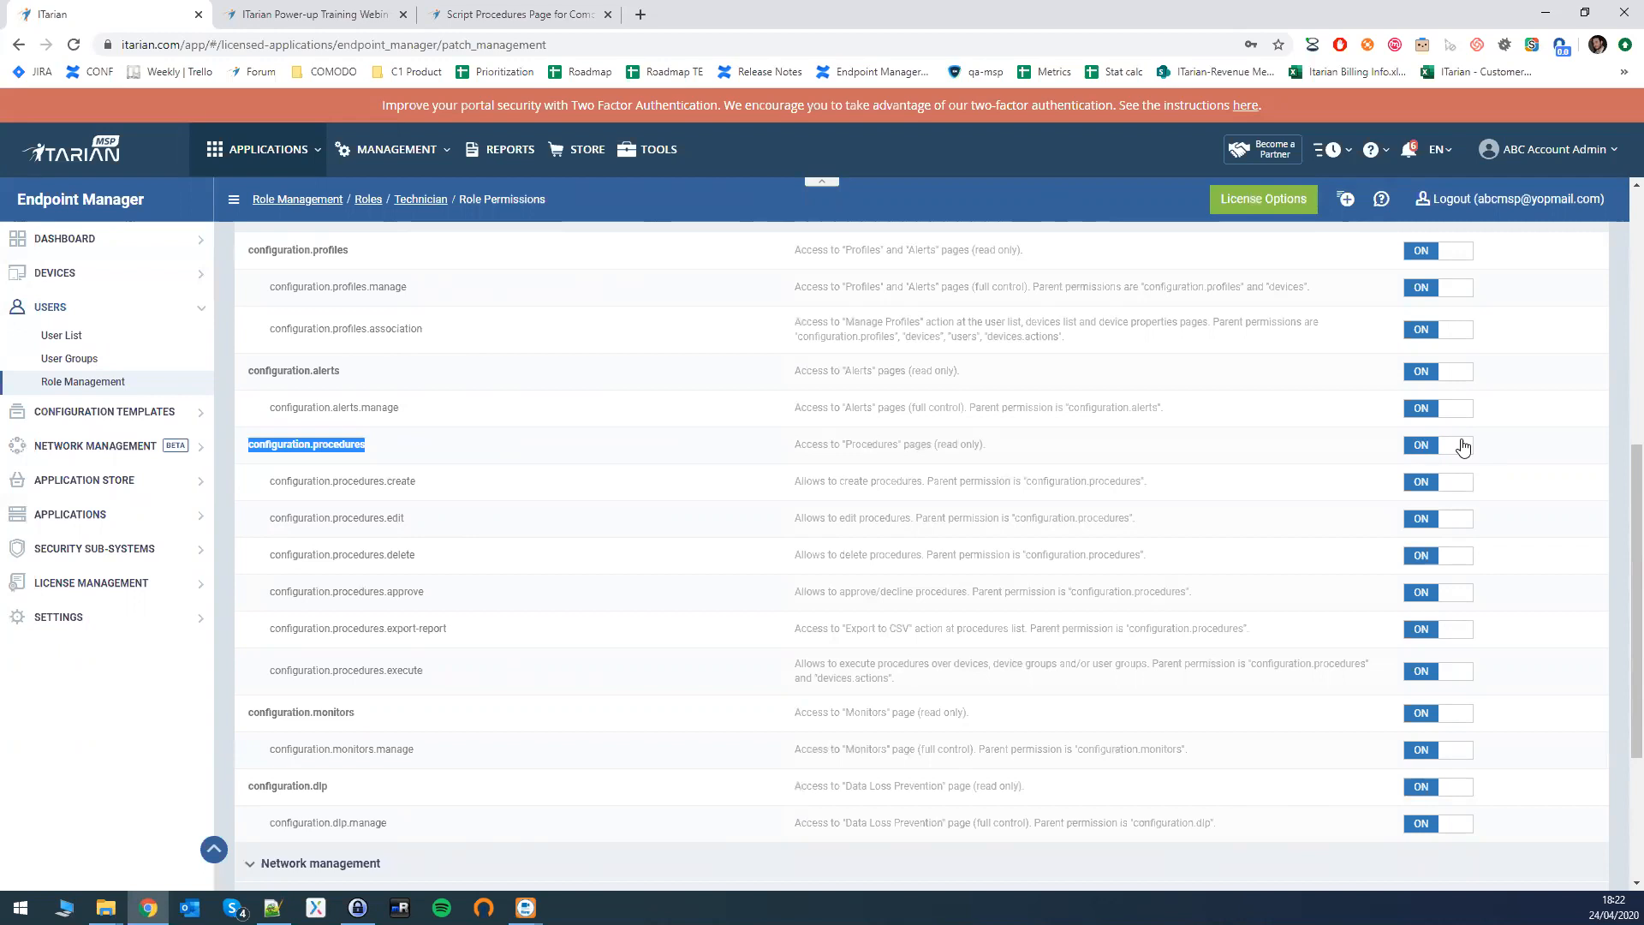
left_click_drag(334, 482, 398, 481)
double_click(408, 479)
left_click(404, 478)
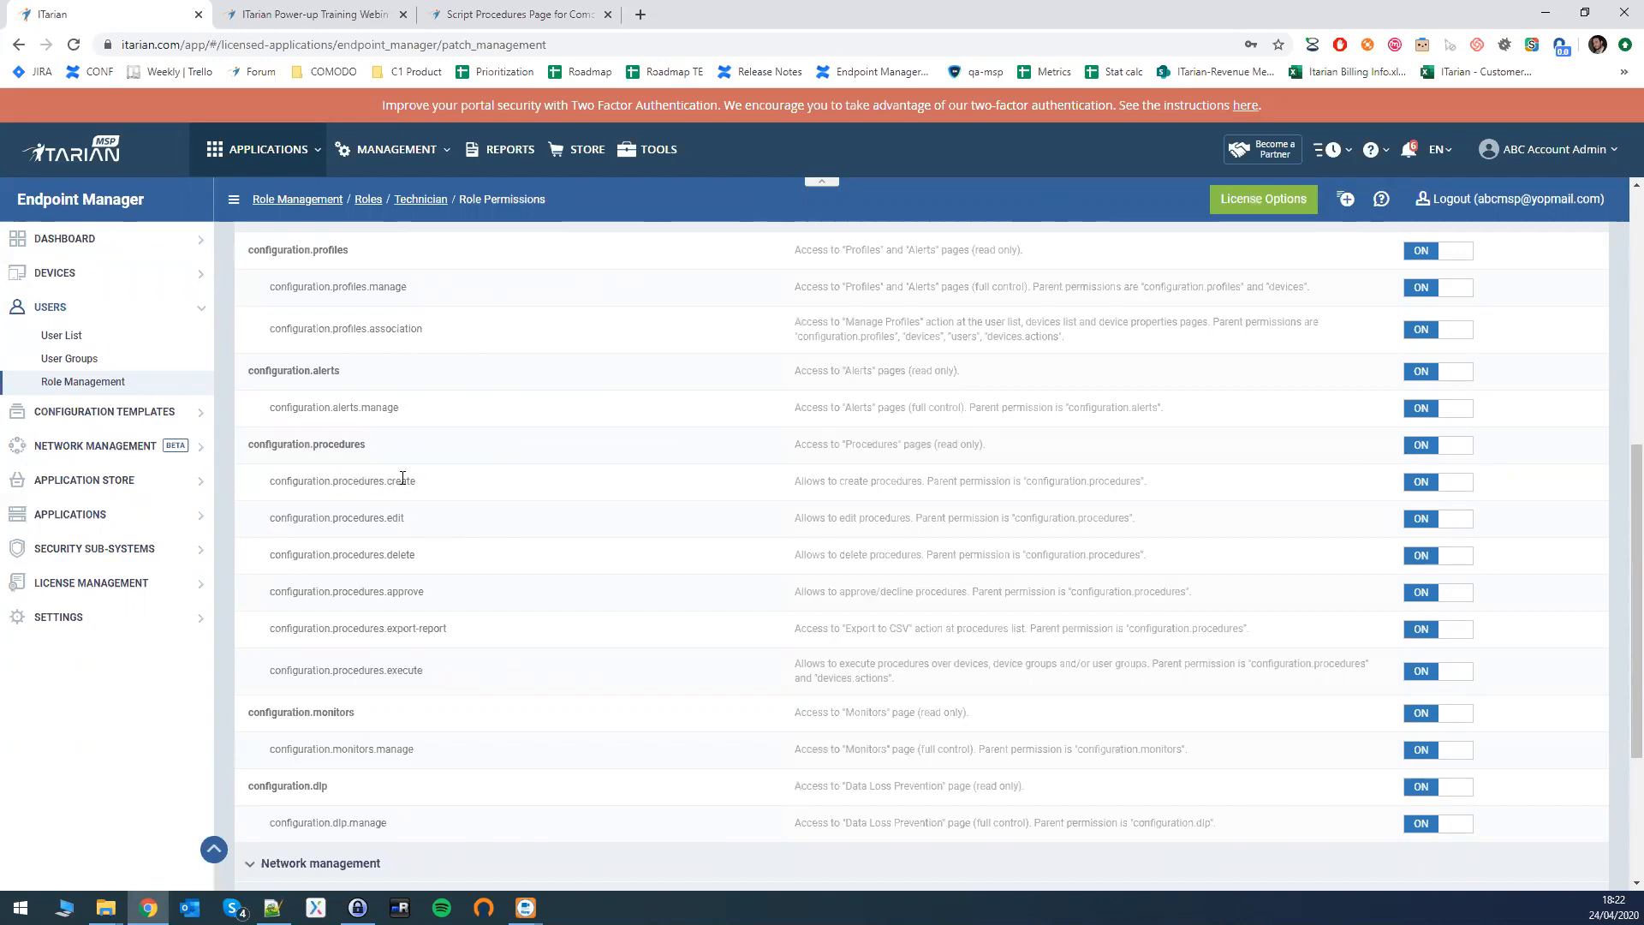
- Highlight the procedure create, edit, delete, approve, export-report and execute permissions
triple_click(403, 478)
triple_click(399, 517)
double_click(409, 555)
double_click(417, 592)
left_click_drag(389, 627, 454, 629)
double_click(409, 670)
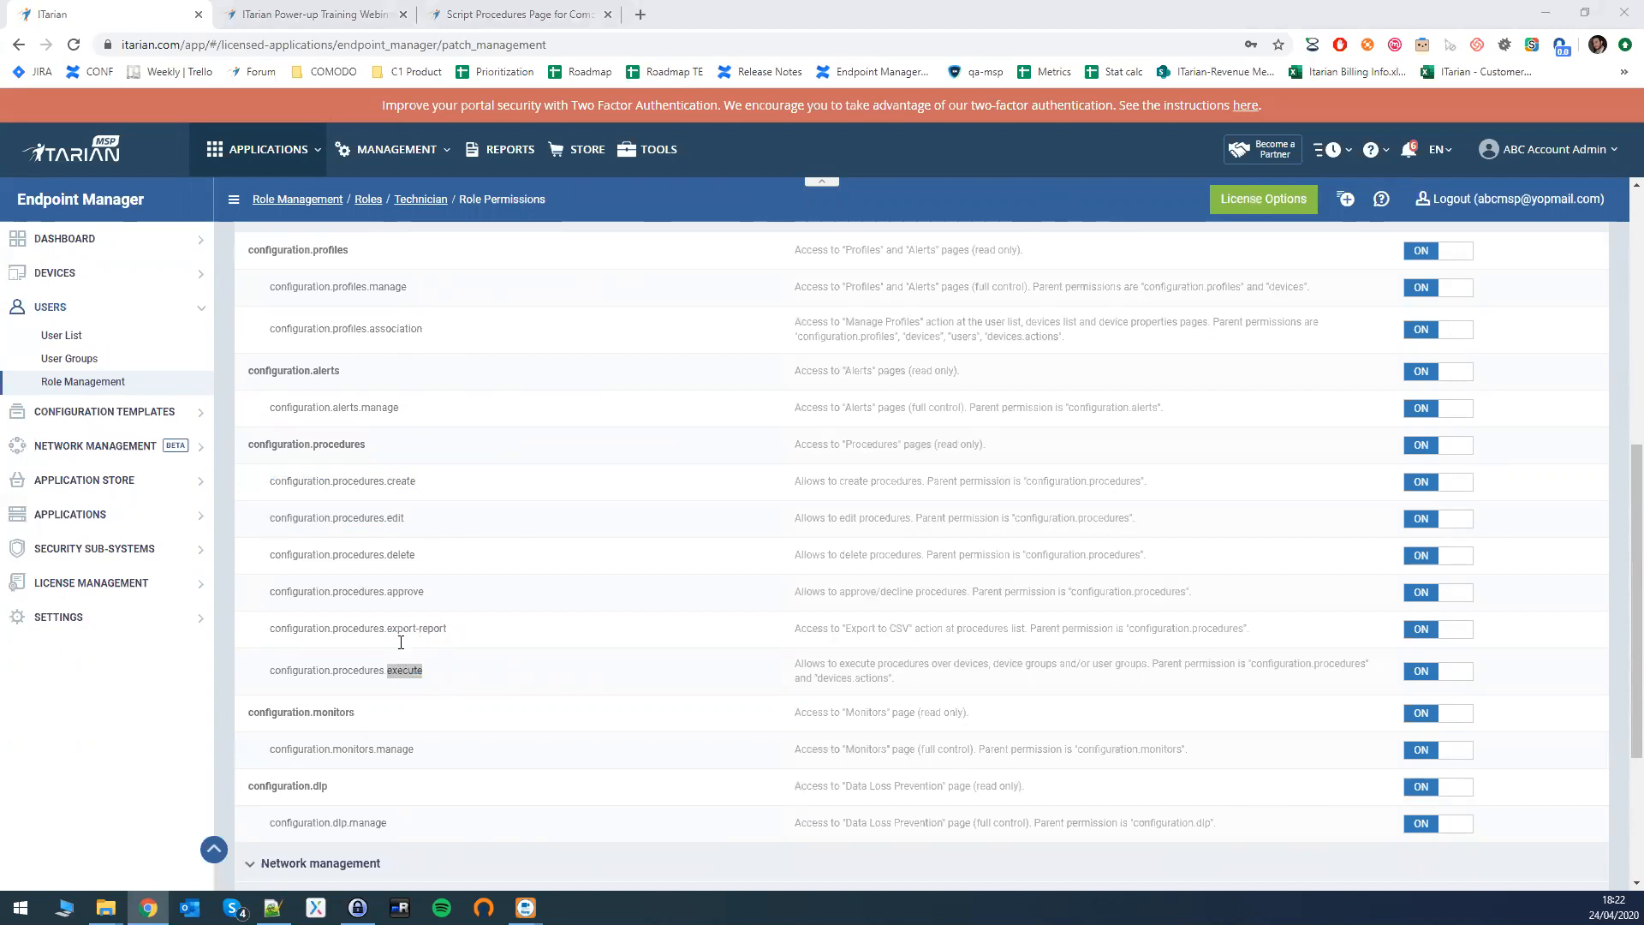
- Re-highlight the procedure delete, create and approve permissions
double_click(413, 554)
left_click(387, 569)
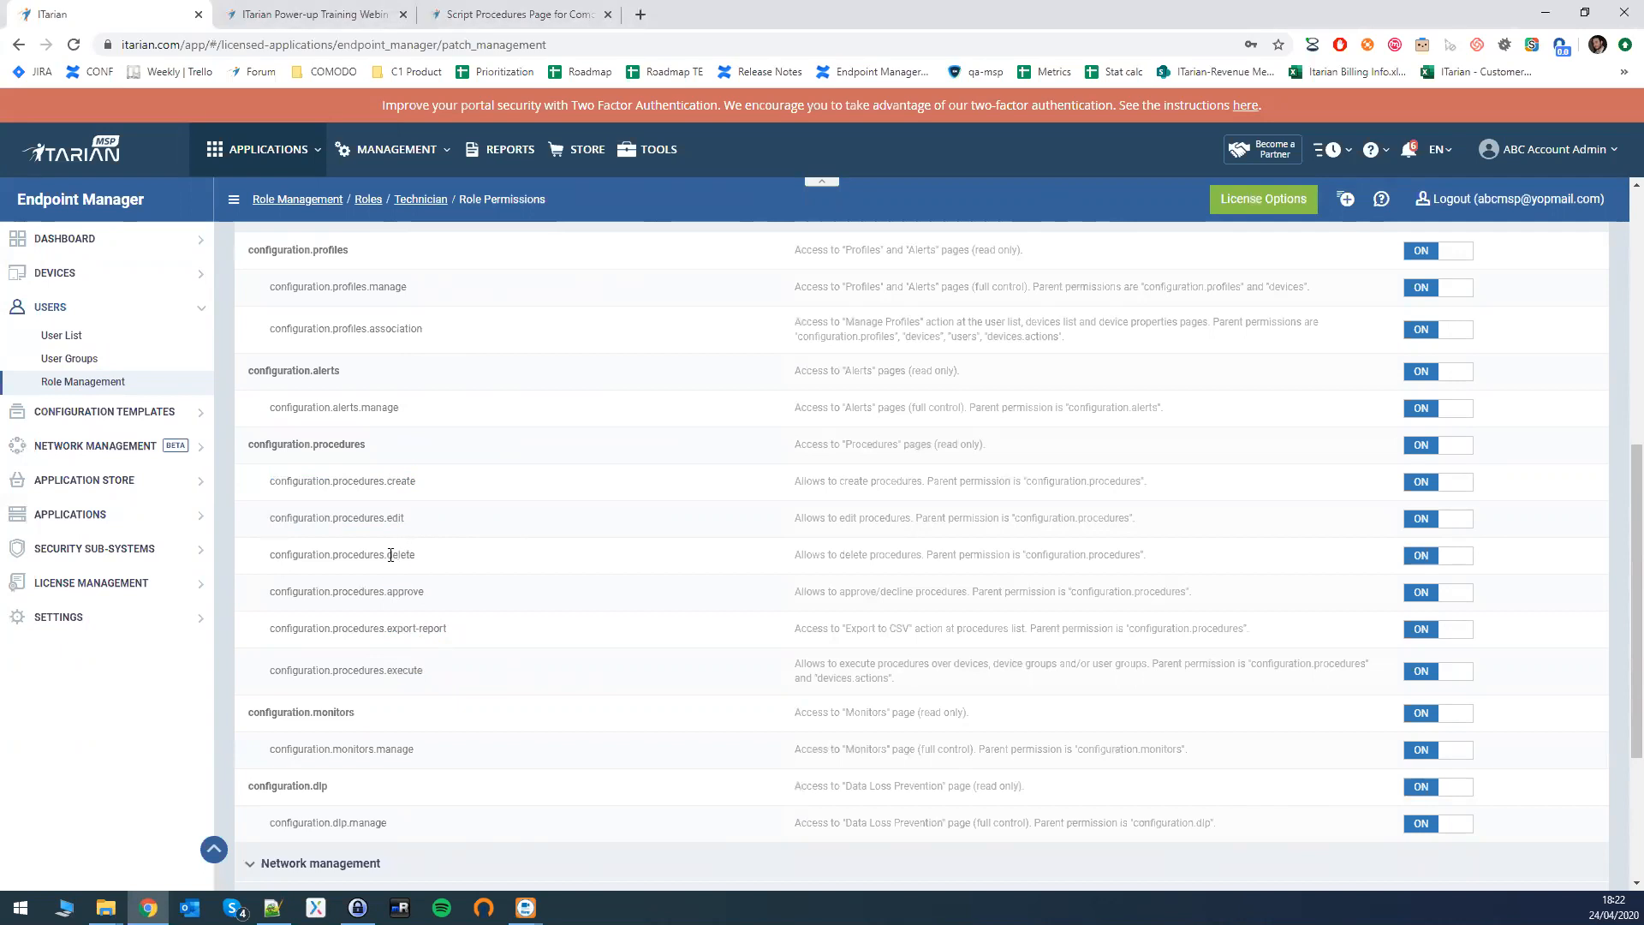
left_click_drag(392, 480, 445, 481)
left_click_drag(392, 591, 437, 592)
double_click(427, 591)
left_click_drag(385, 481, 421, 485)
scroll(437, 454, "up", 3)
scroll(461, 462, "up", 4)
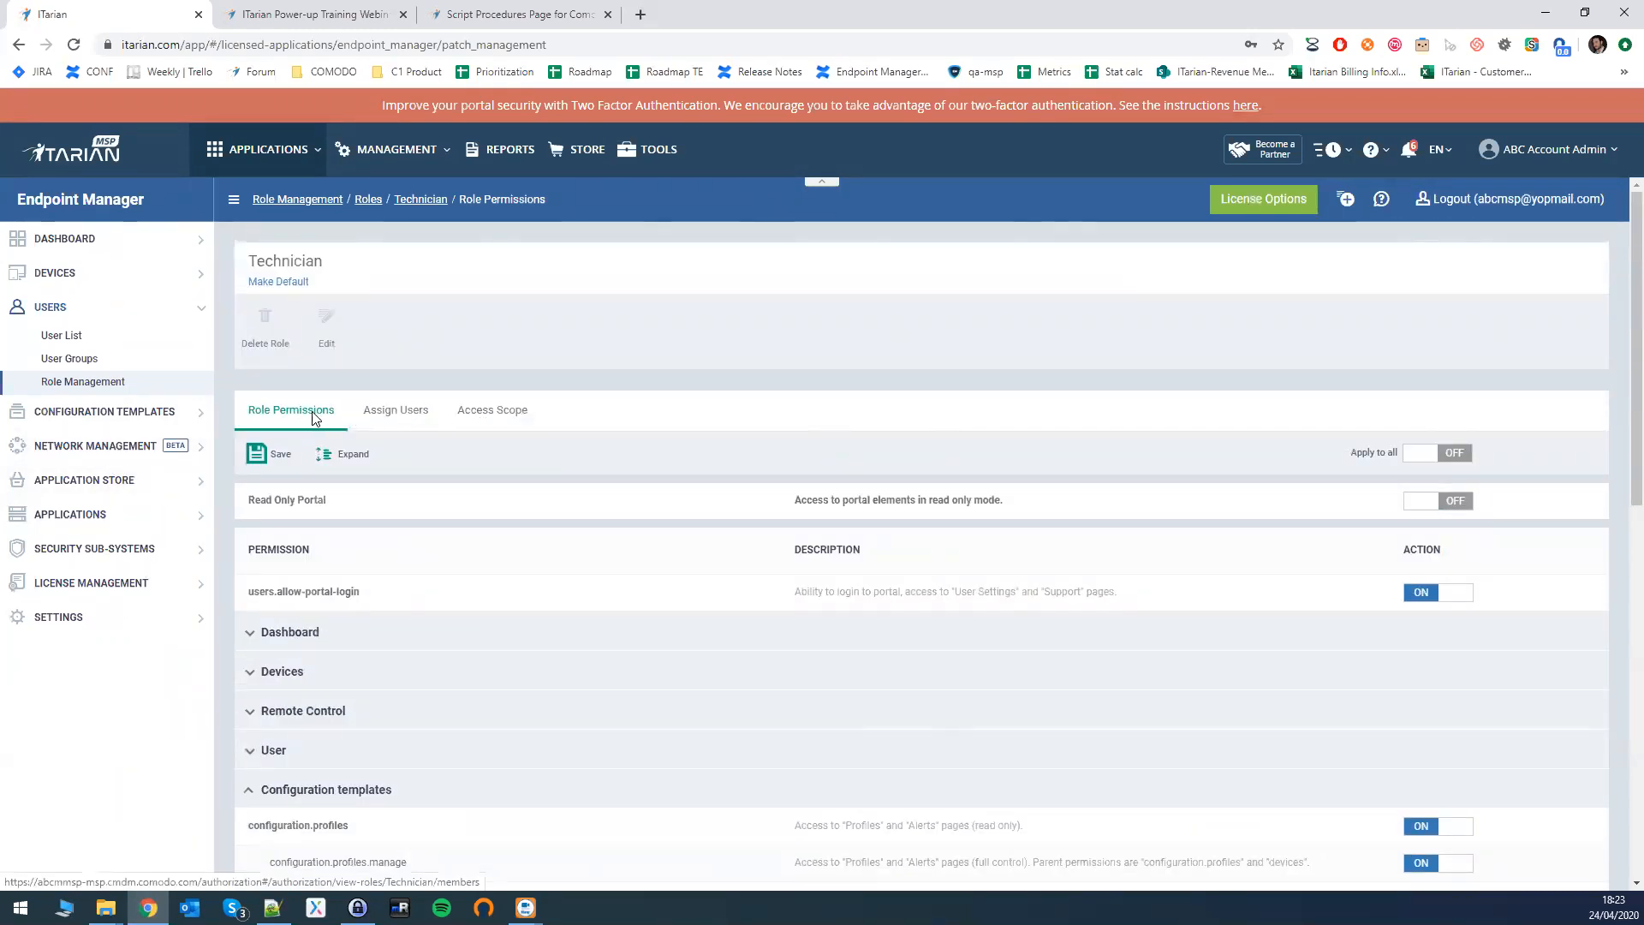
- Remove ABC Managed Service Provider from the Technician role's scope and view its Assign Users list
left_click(492, 414)
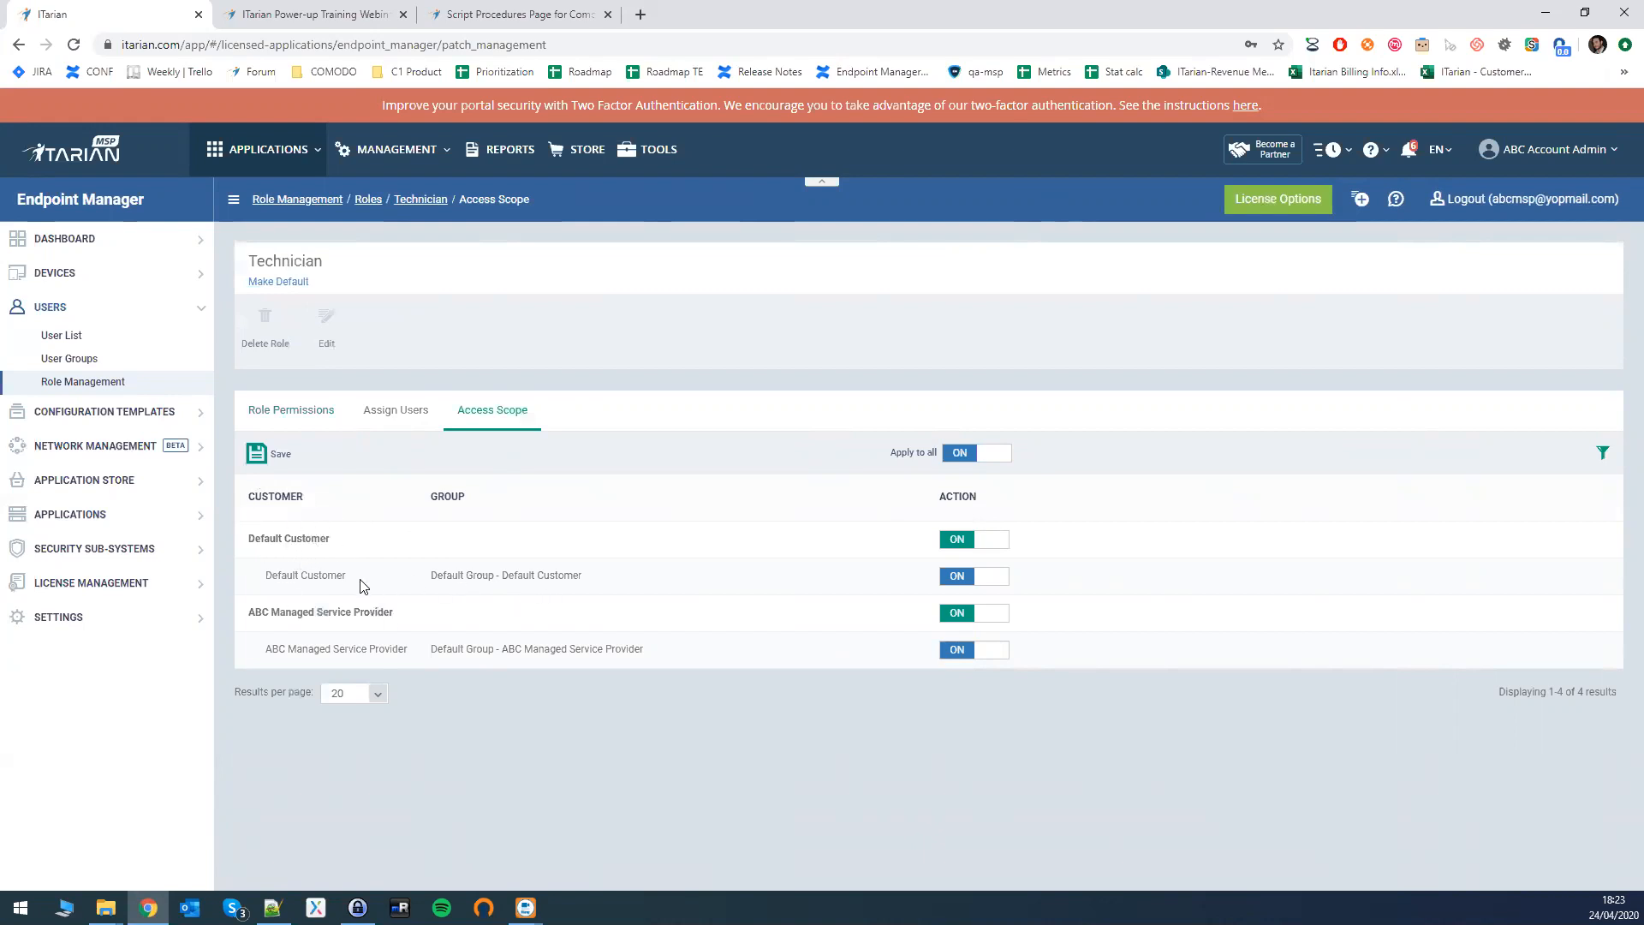
left_click(960, 616)
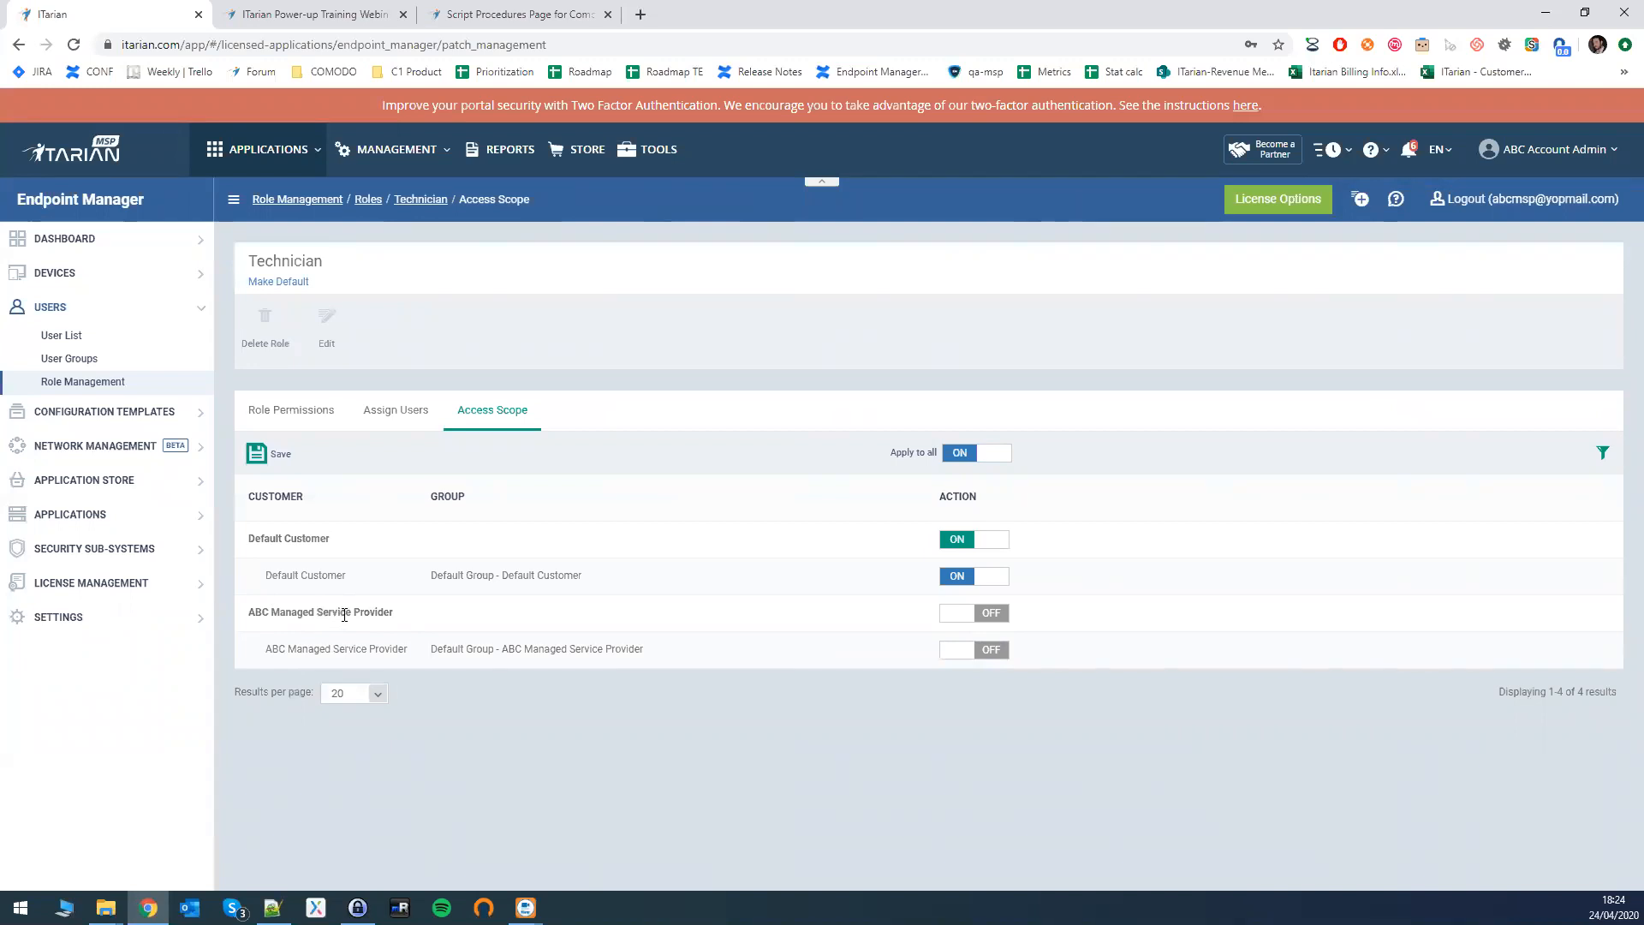
left_click_drag(351, 611, 356, 611)
left_click_drag(245, 613, 420, 615)
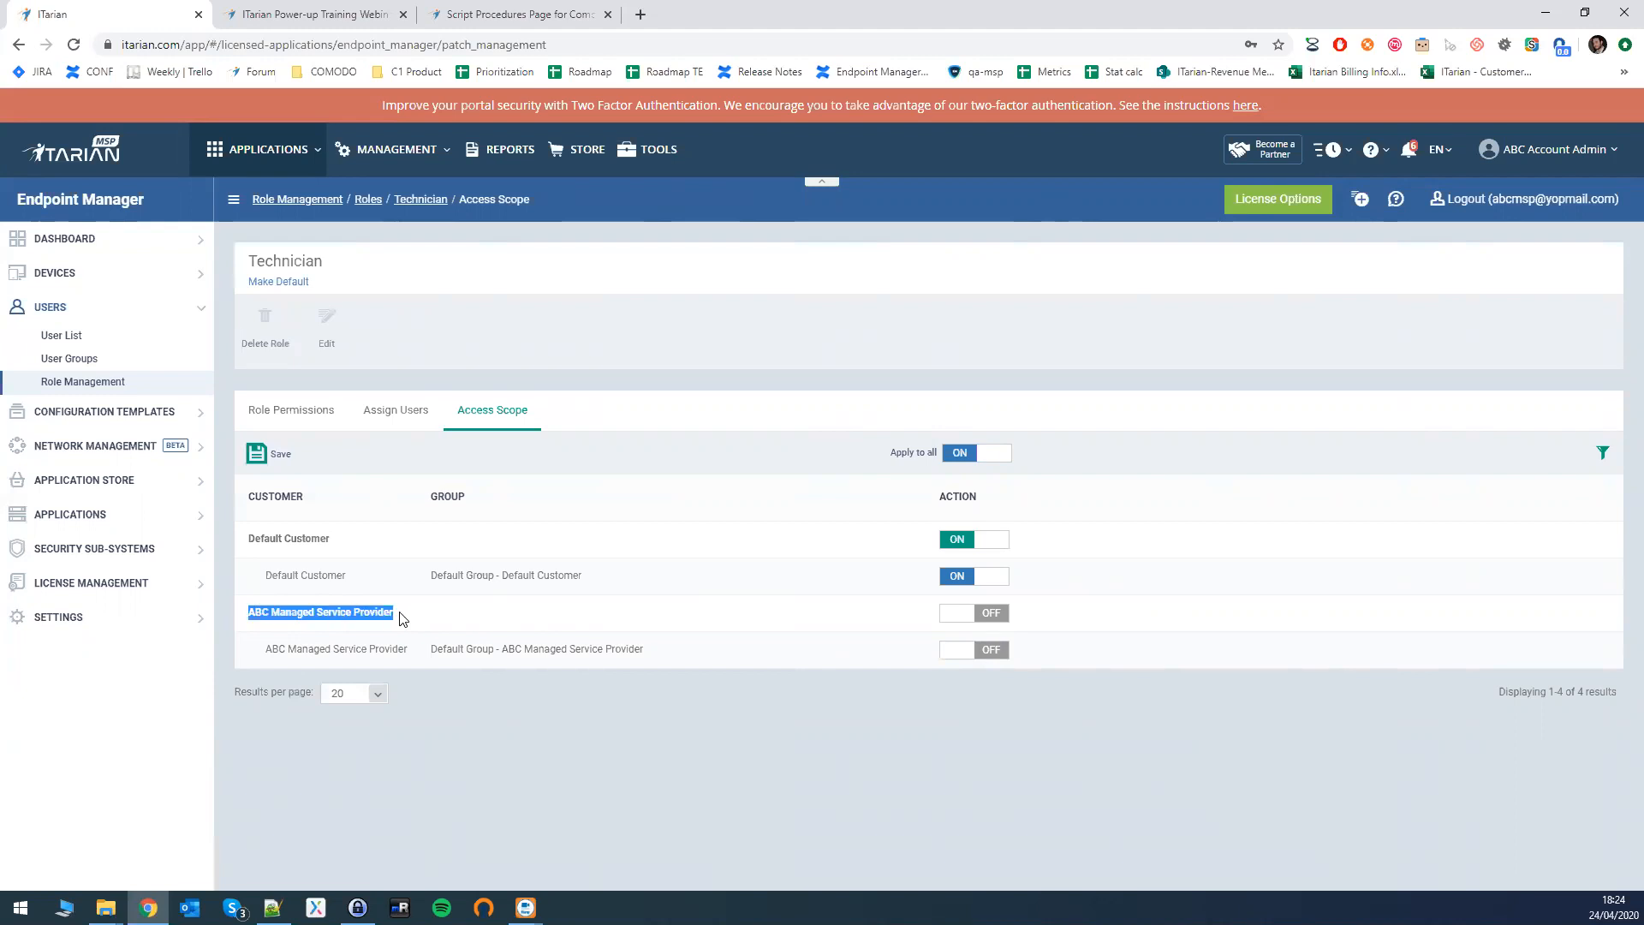
left_click(396, 618)
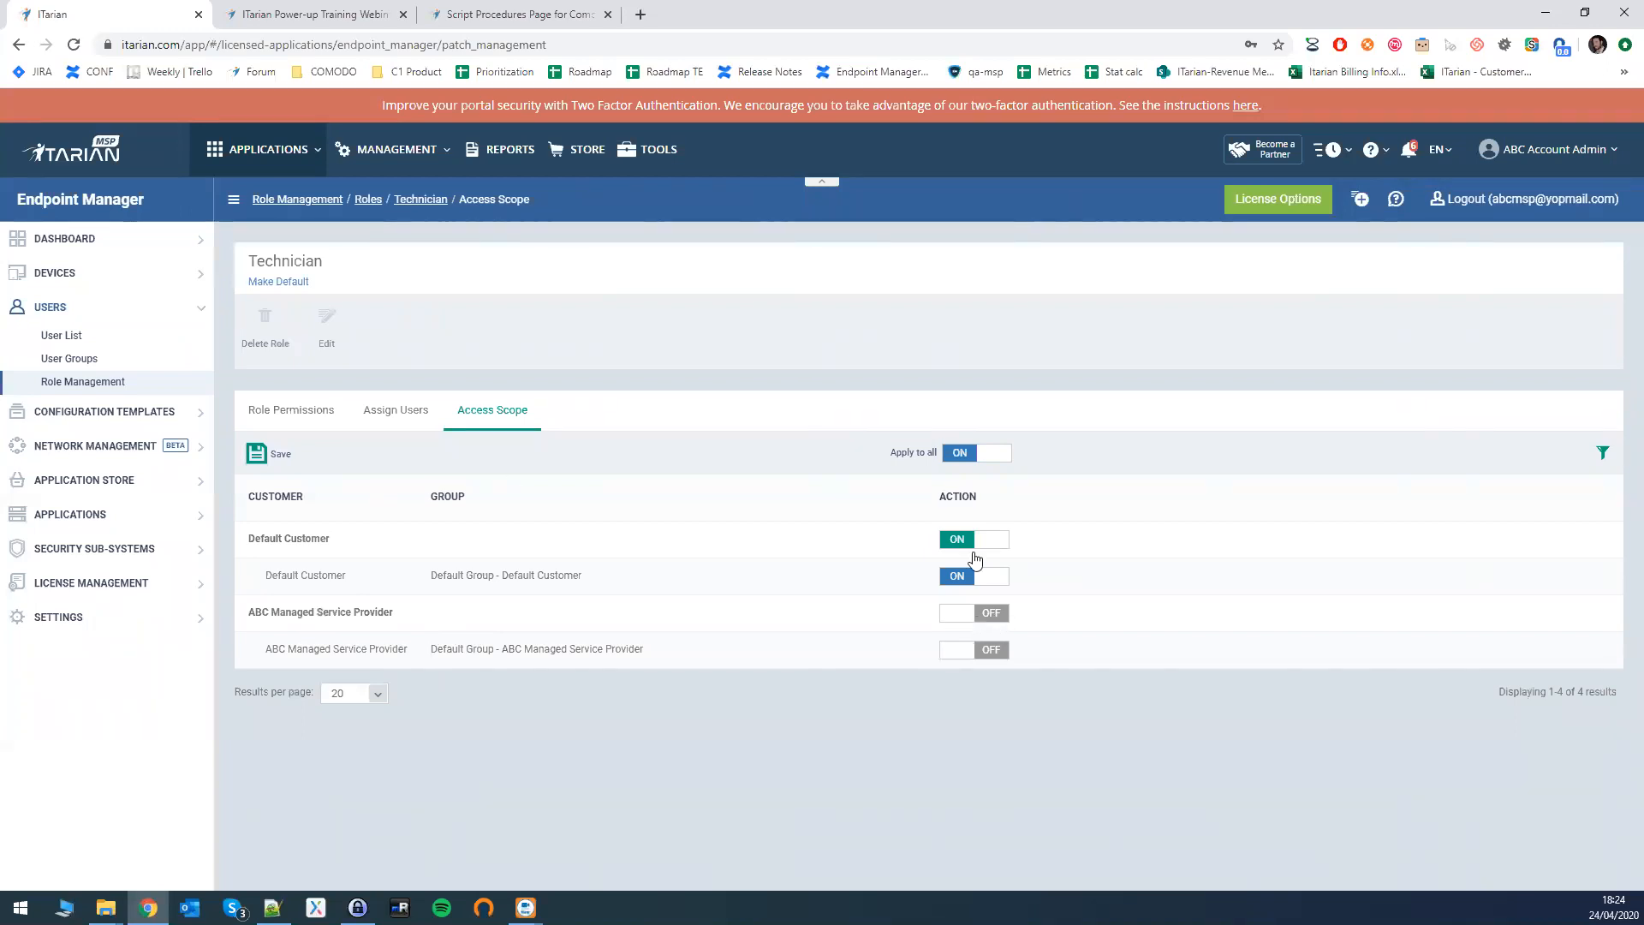
left_click(959, 615)
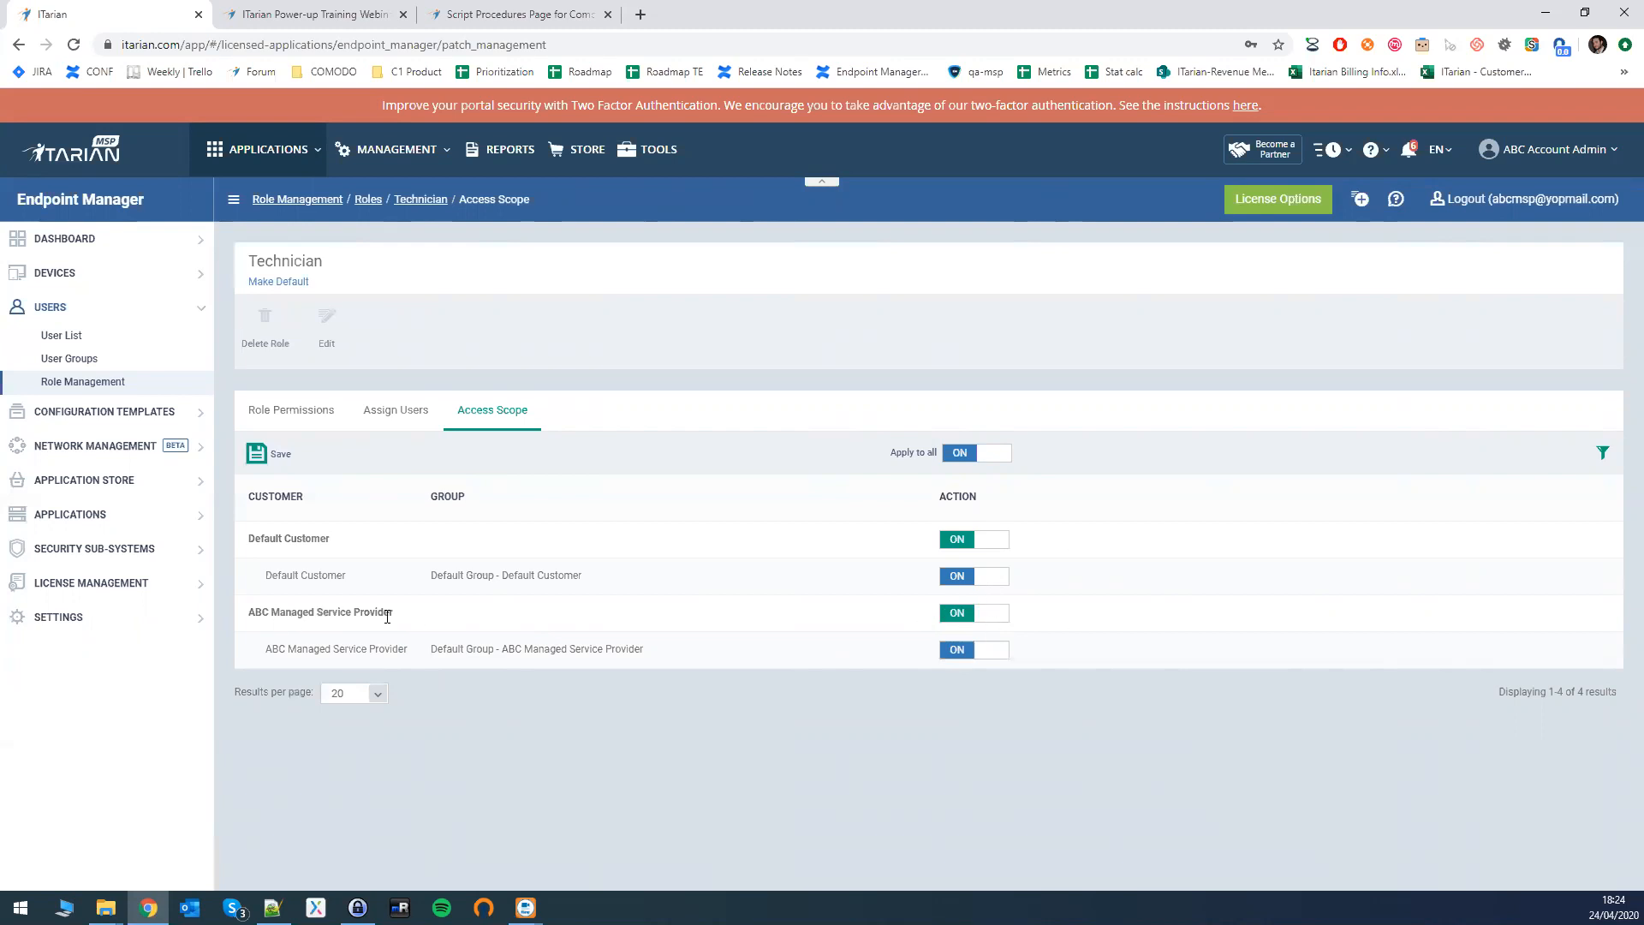
left_click(950, 613)
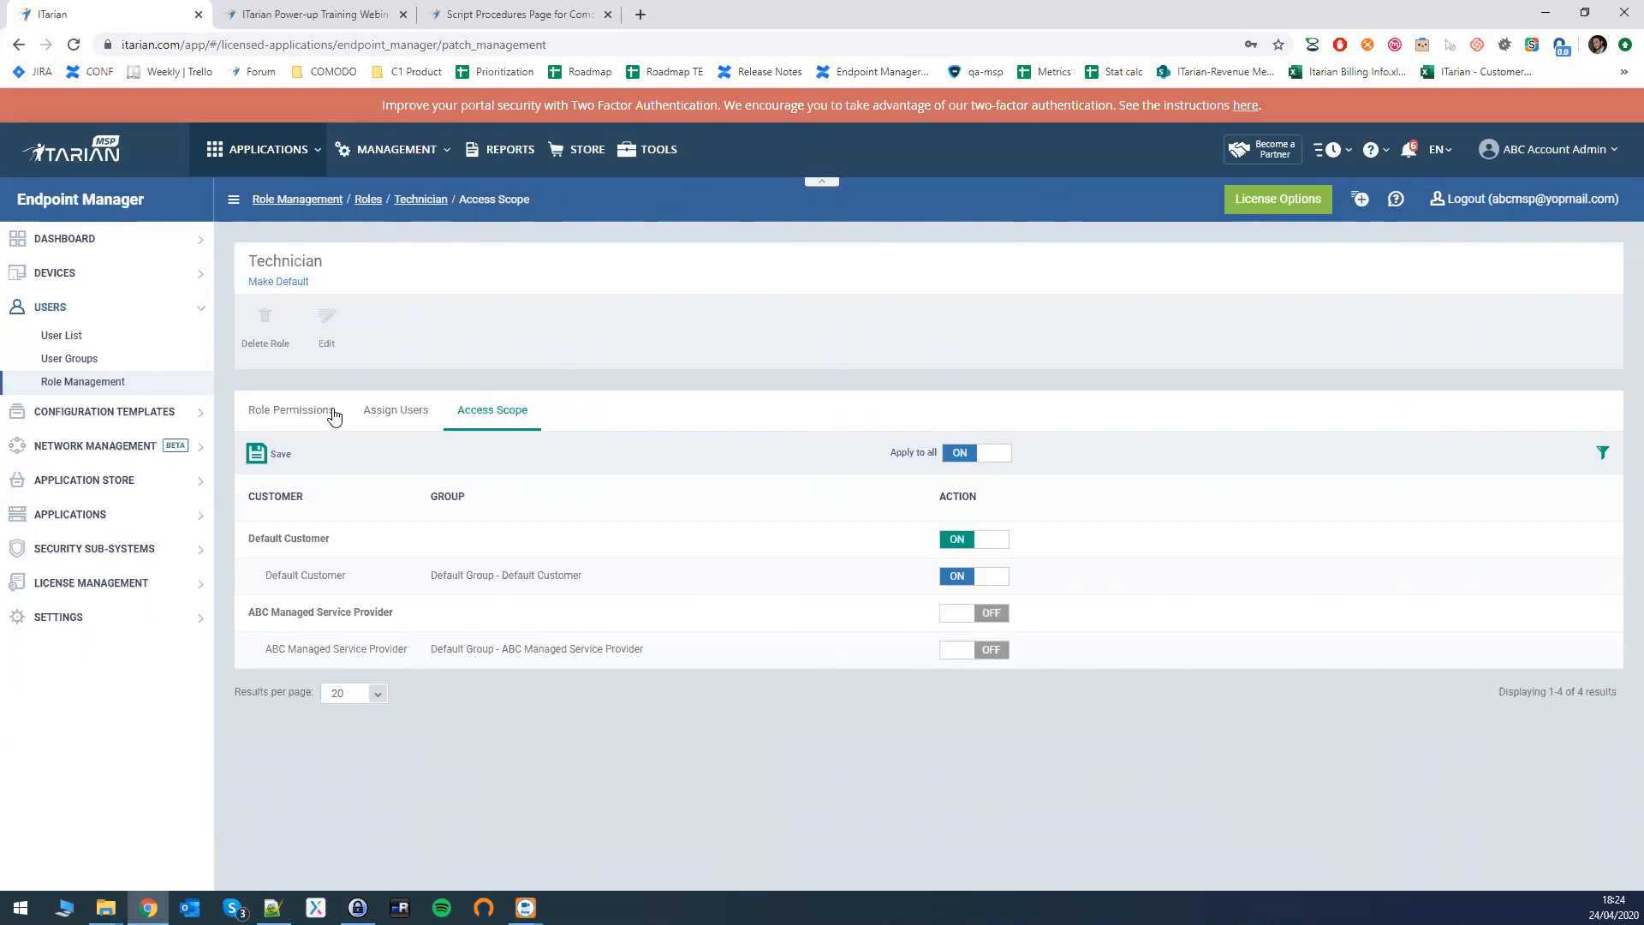
left_click(398, 412)
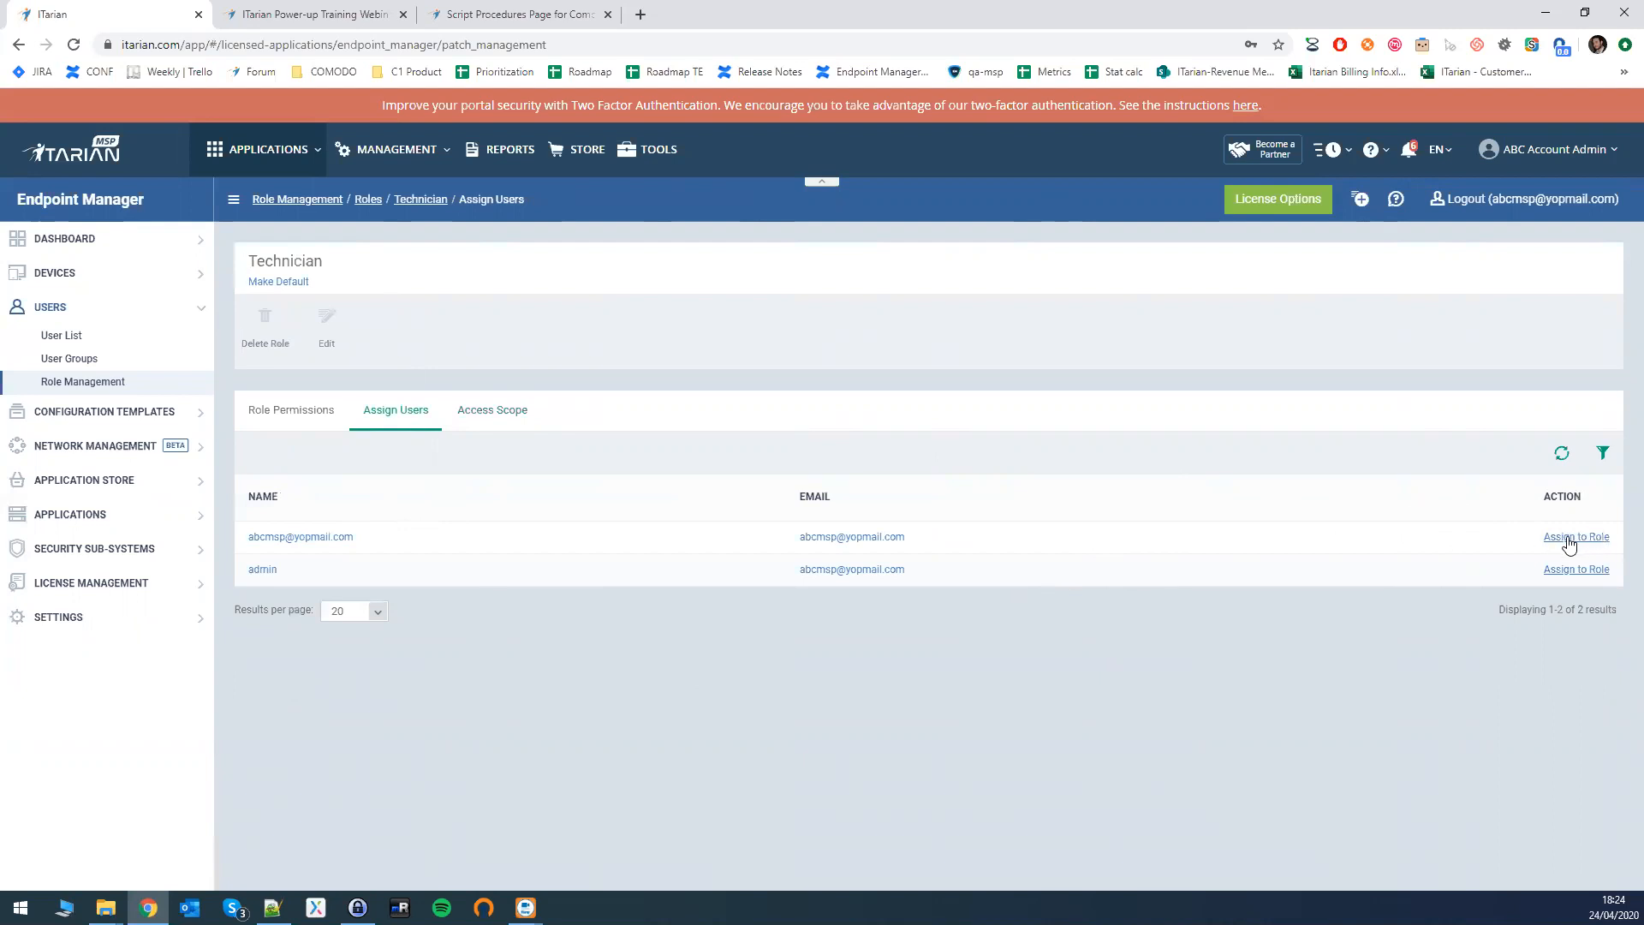
left_click(1574, 538)
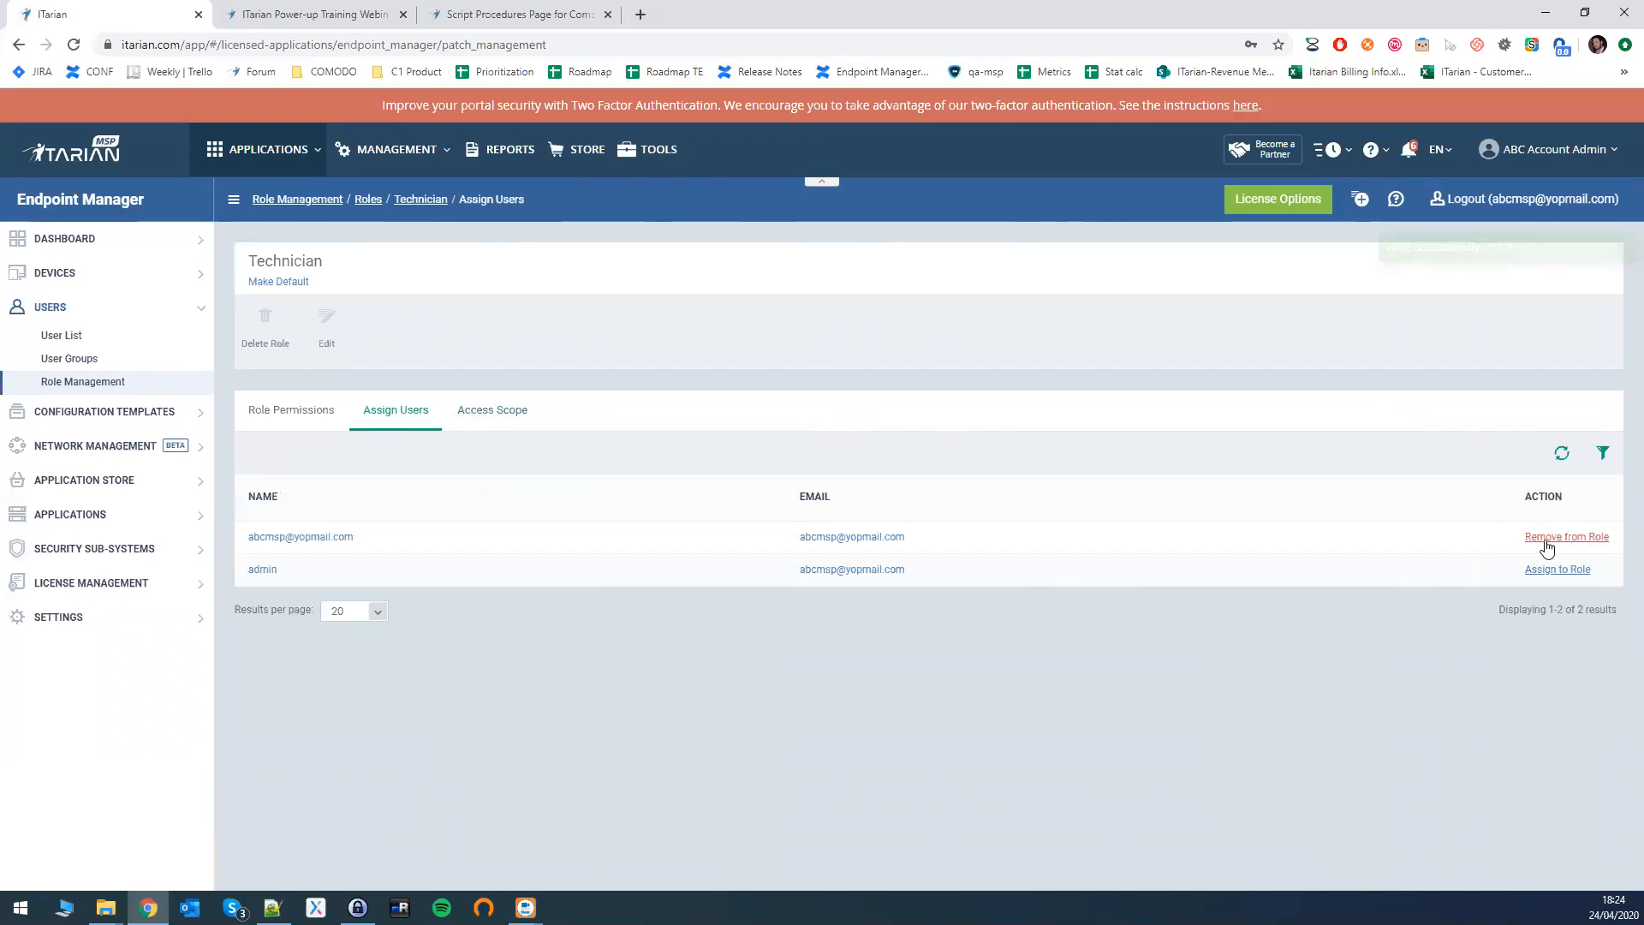
left_click(1556, 538)
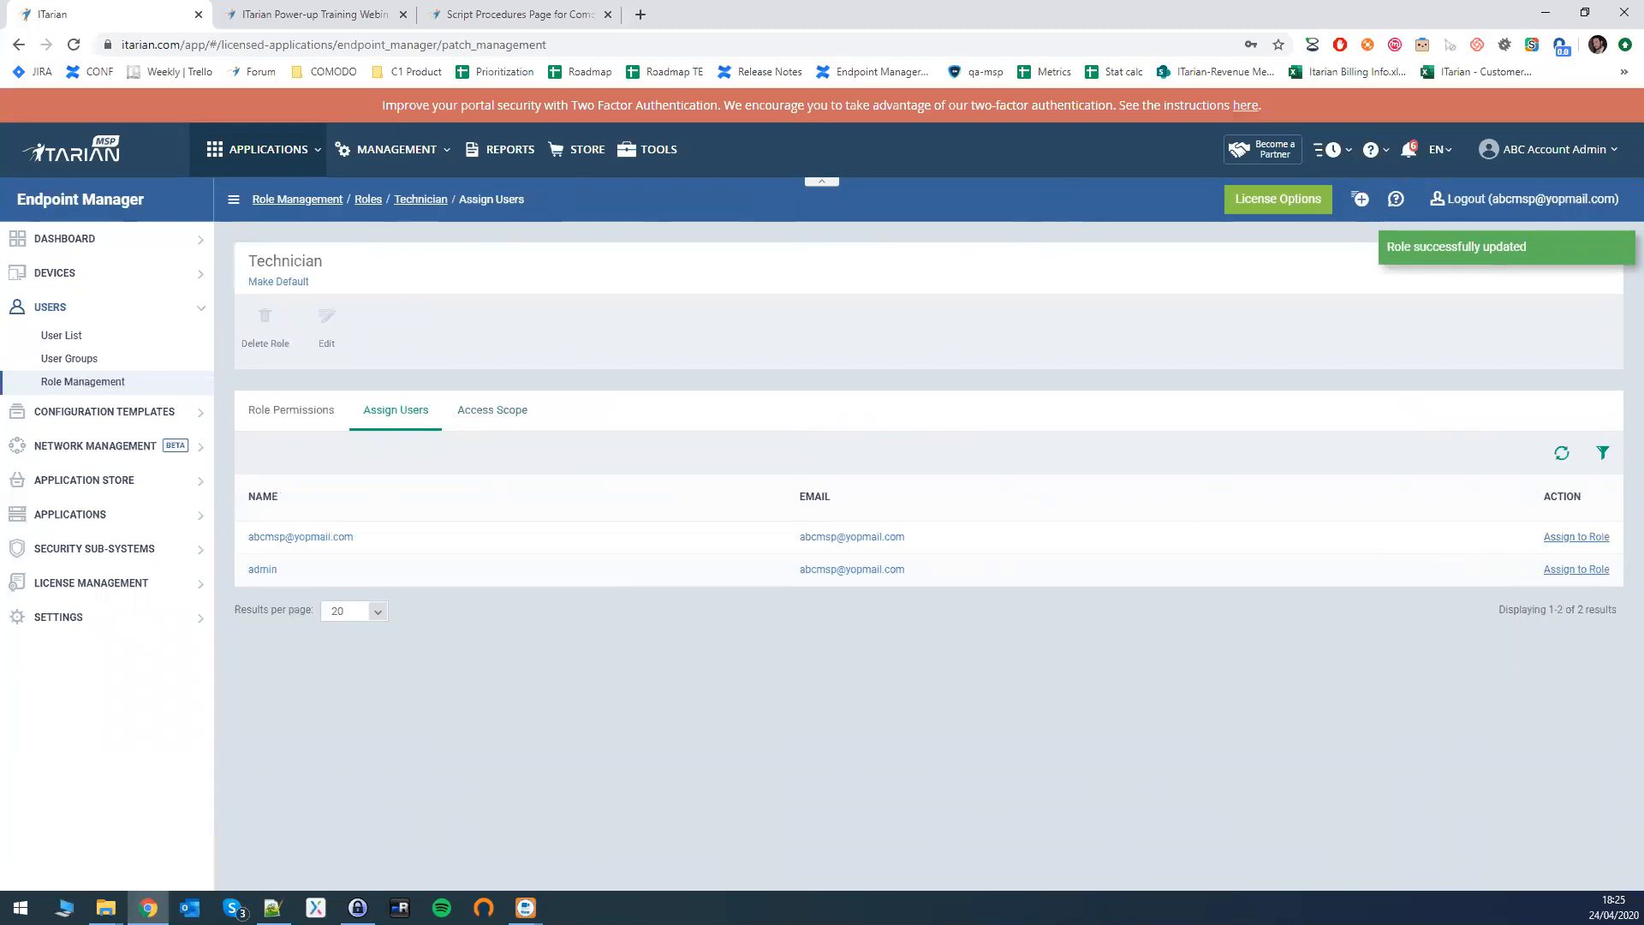
key("alt+Tab")
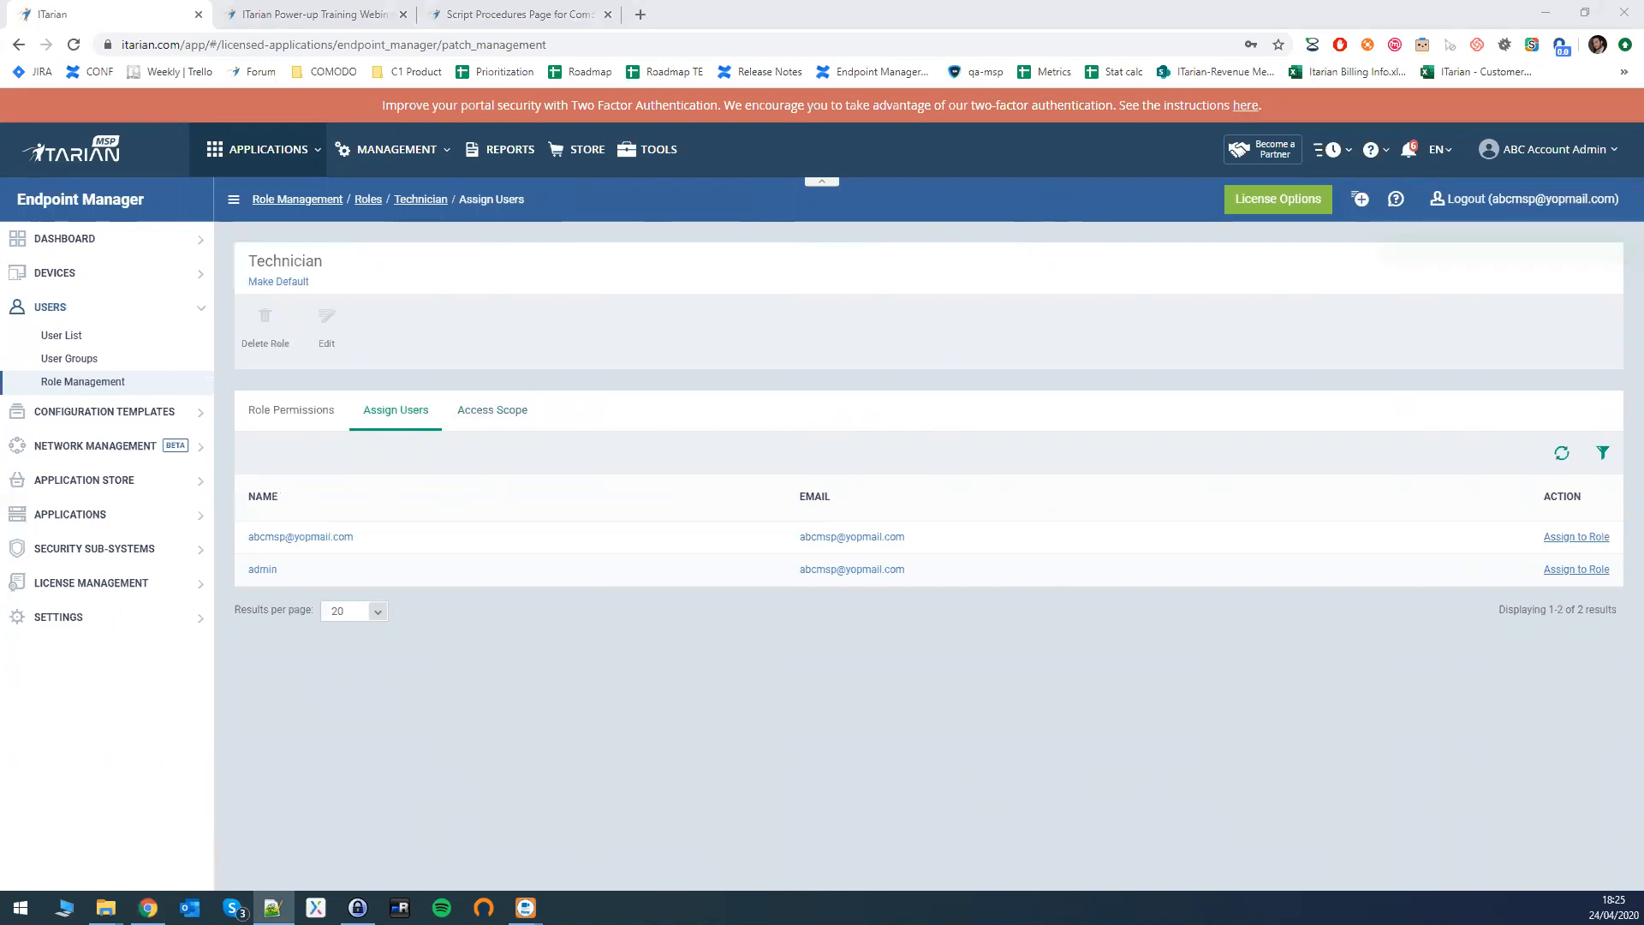
left_click(105, 411)
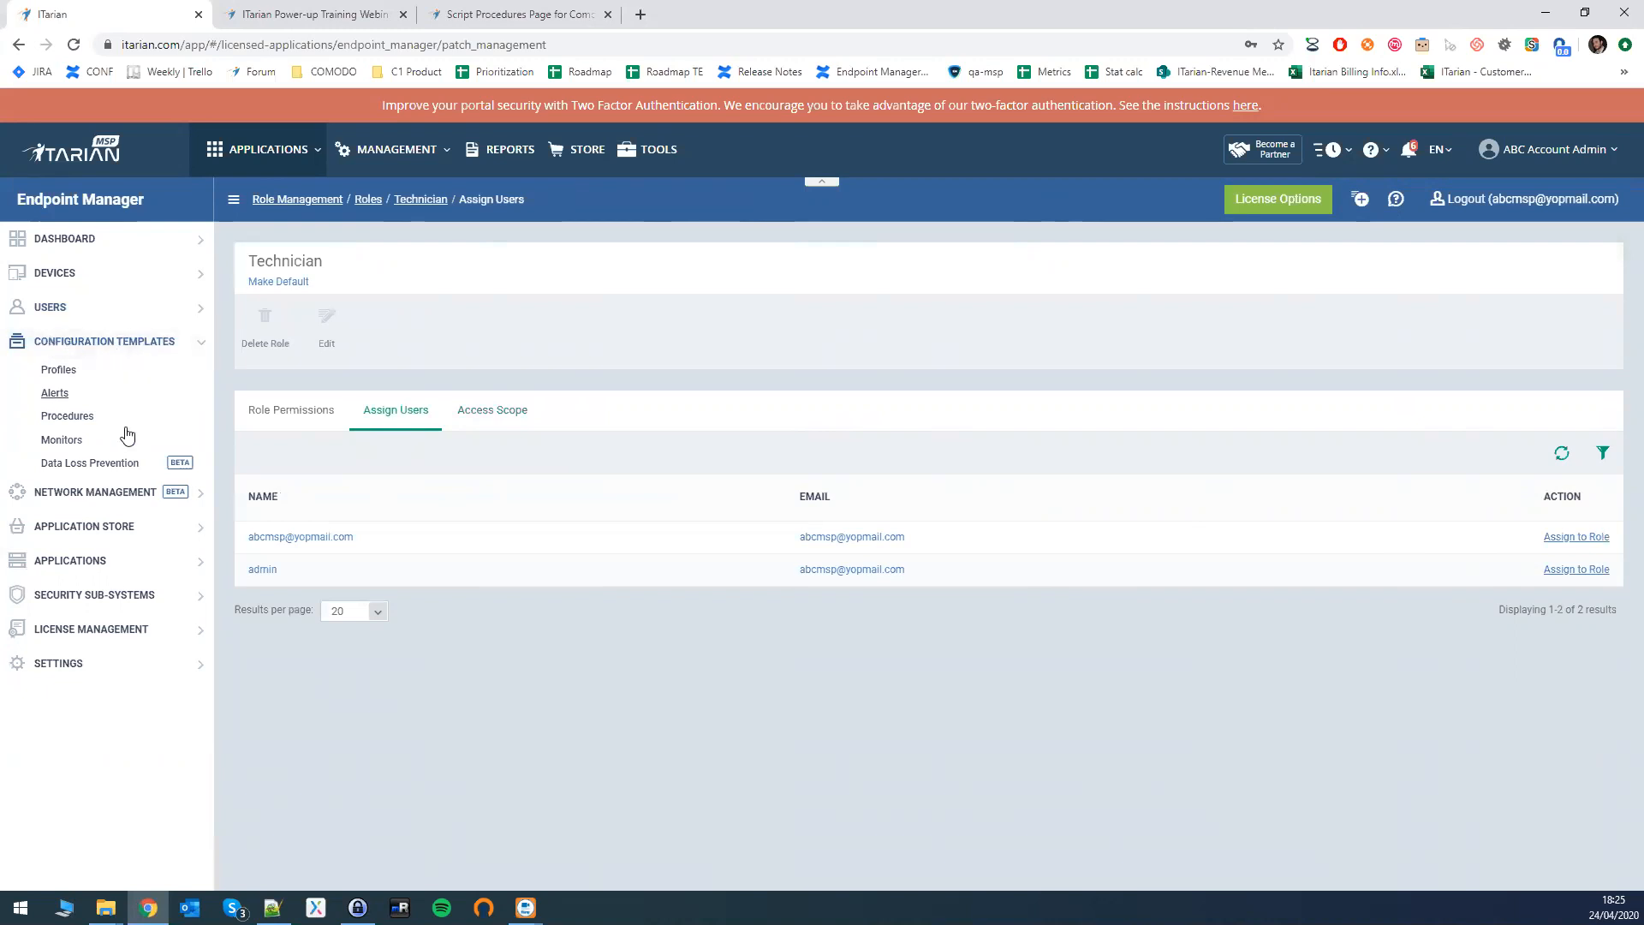
- From Configuration Templates > Procedures, create a patch procedure named 'Apply Important Patches'
left_click(82, 416)
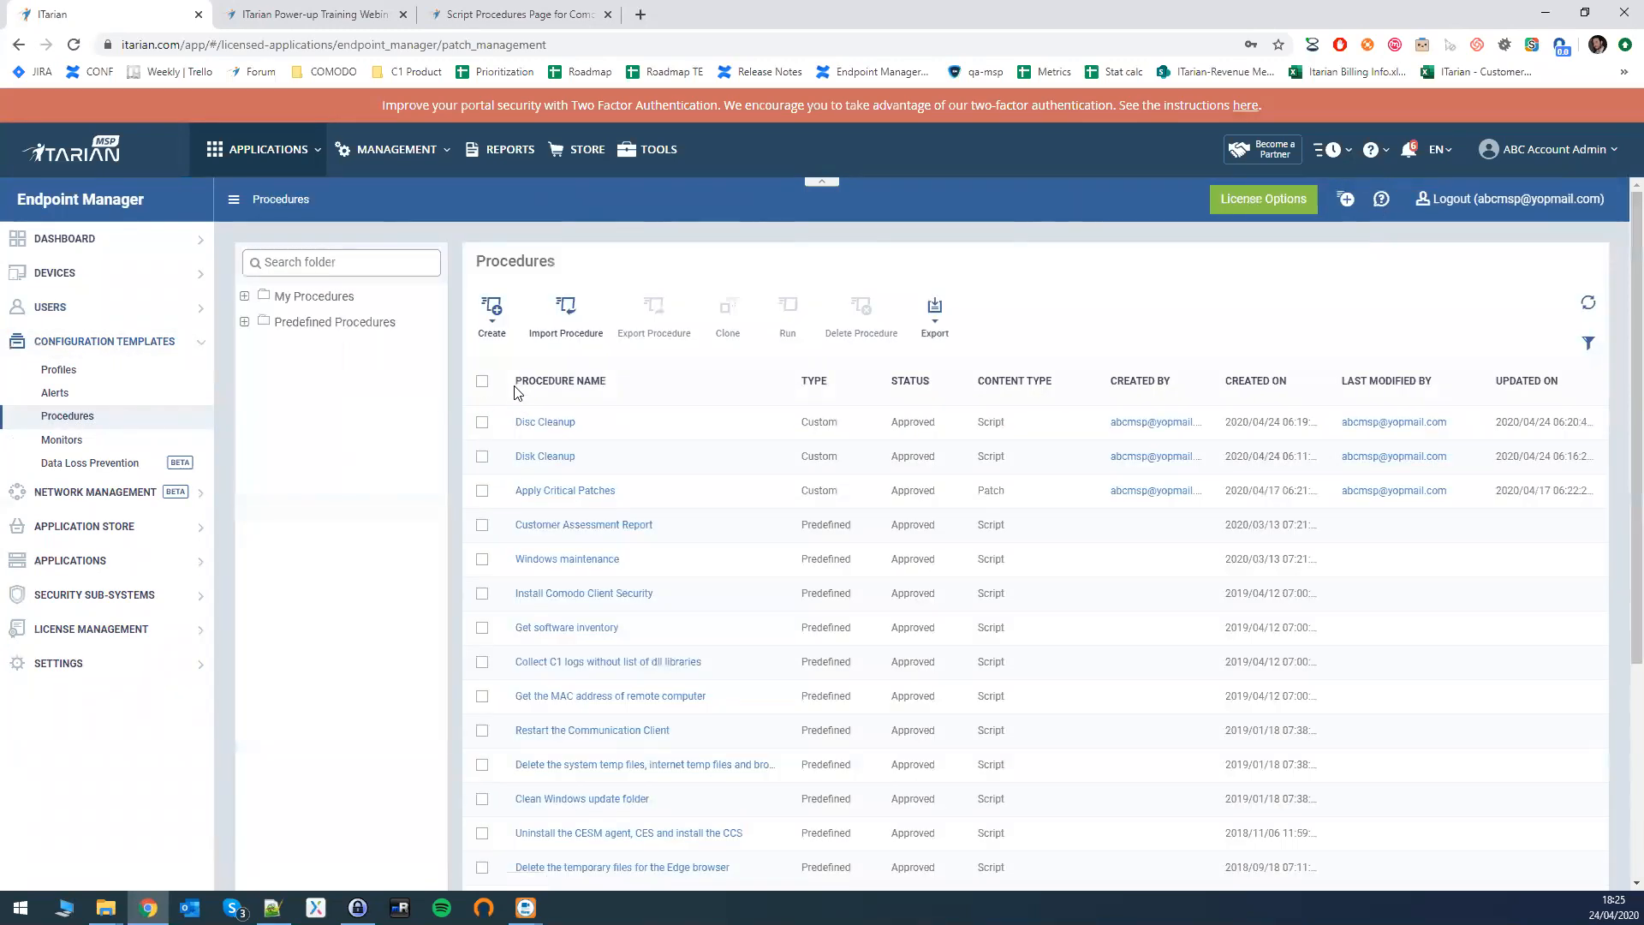
left_click(491, 319)
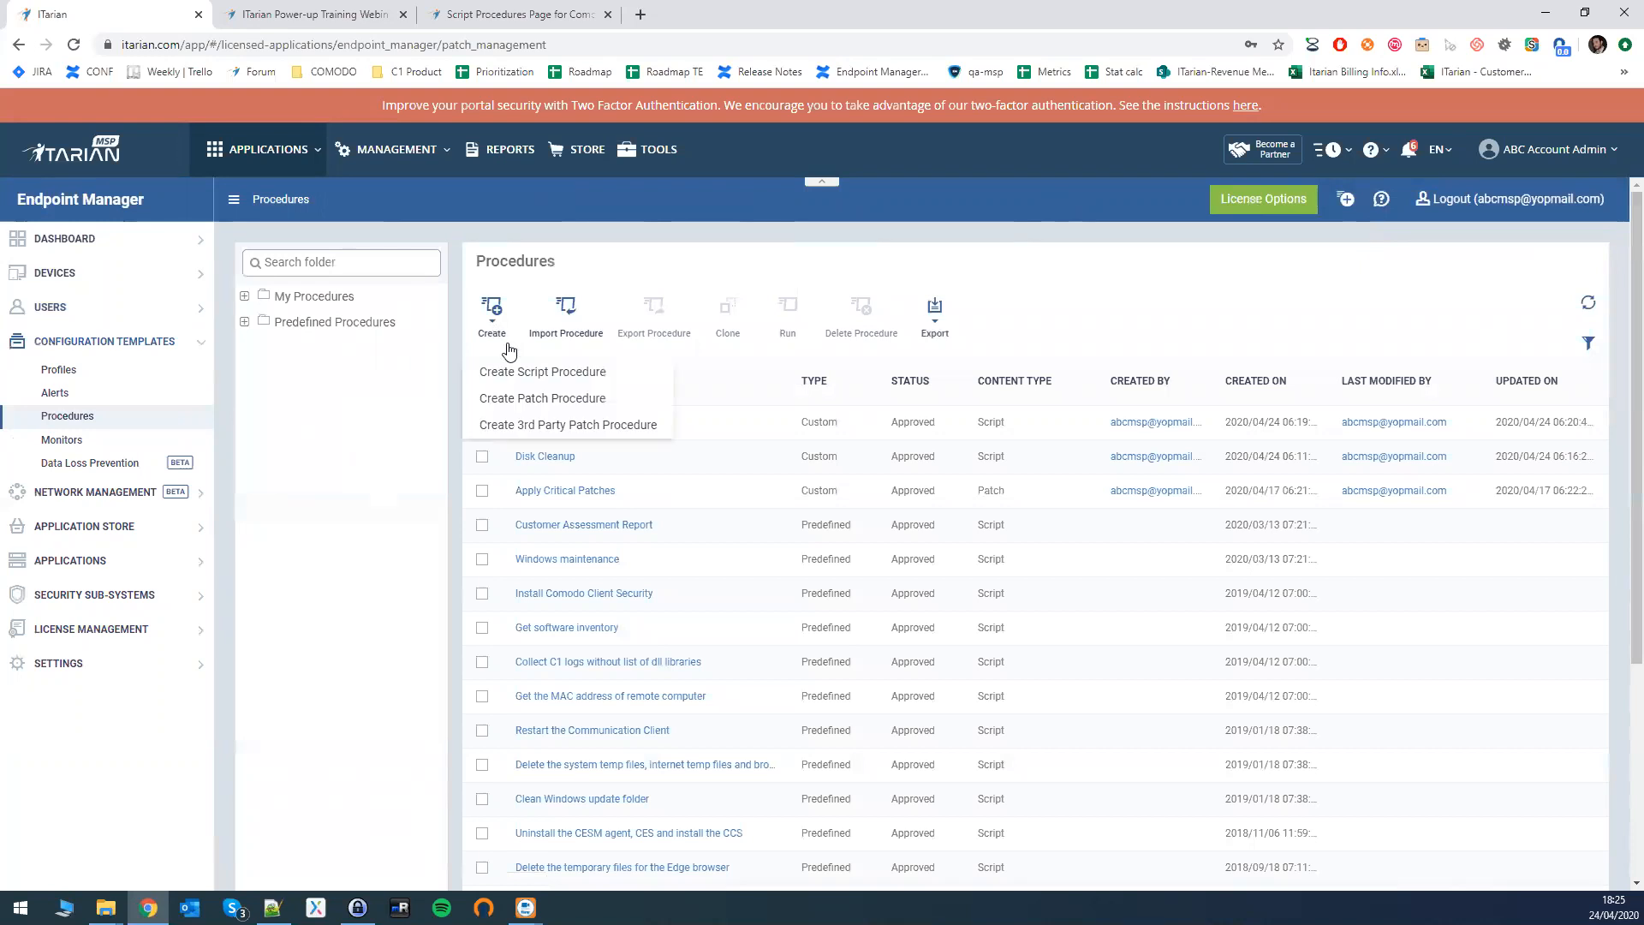
left_click(526, 404)
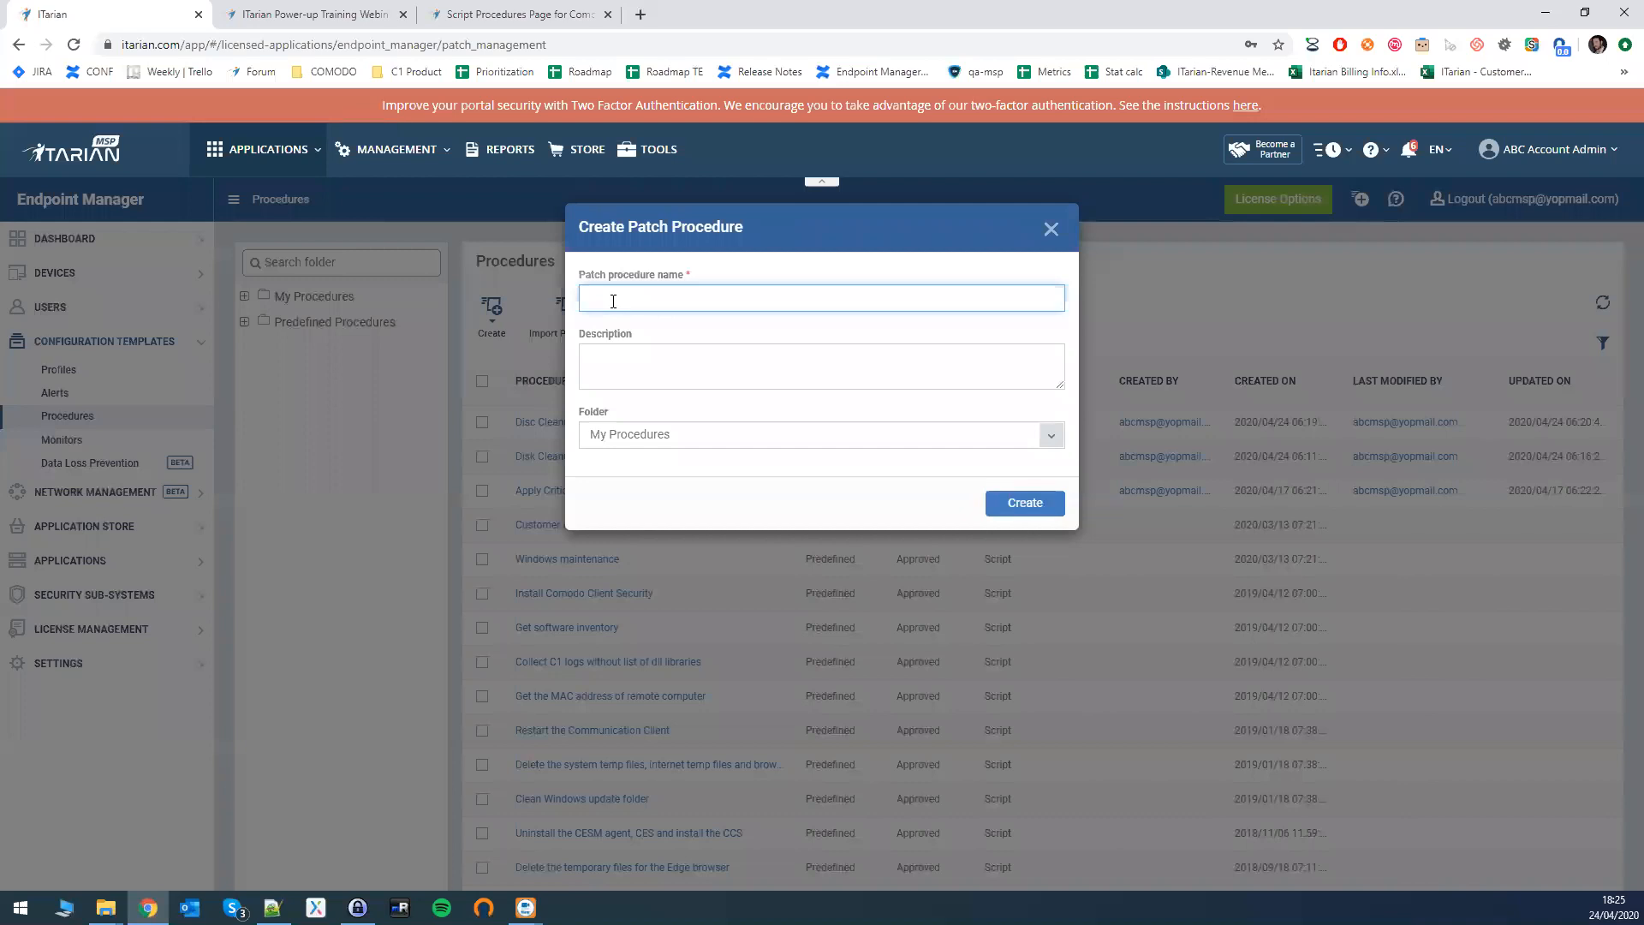
type("Update Tex")
key("BackSpace")
key("BackSpace")
key("BackSpace")
type("Update")
key("BackSpace")
key("BackSpace")
key("BackSpace")
type("Apply Important Patche")
key("Return")
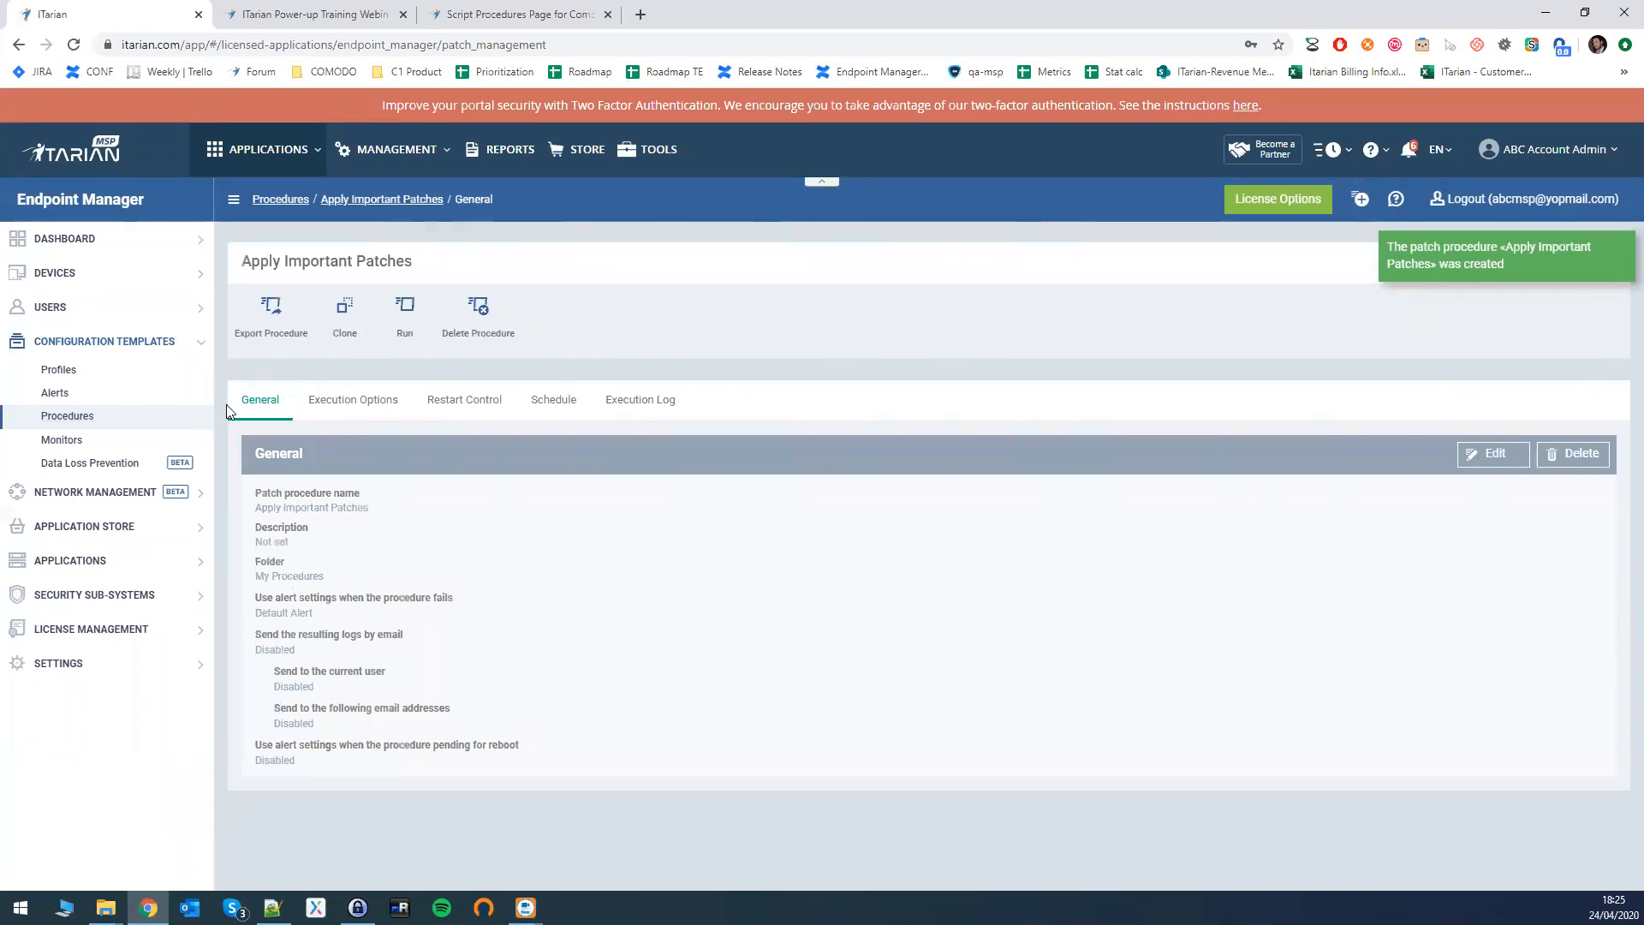
- Edit the General settings, enable emailing logs, and add then remove a recipient email address
left_click(1494, 454)
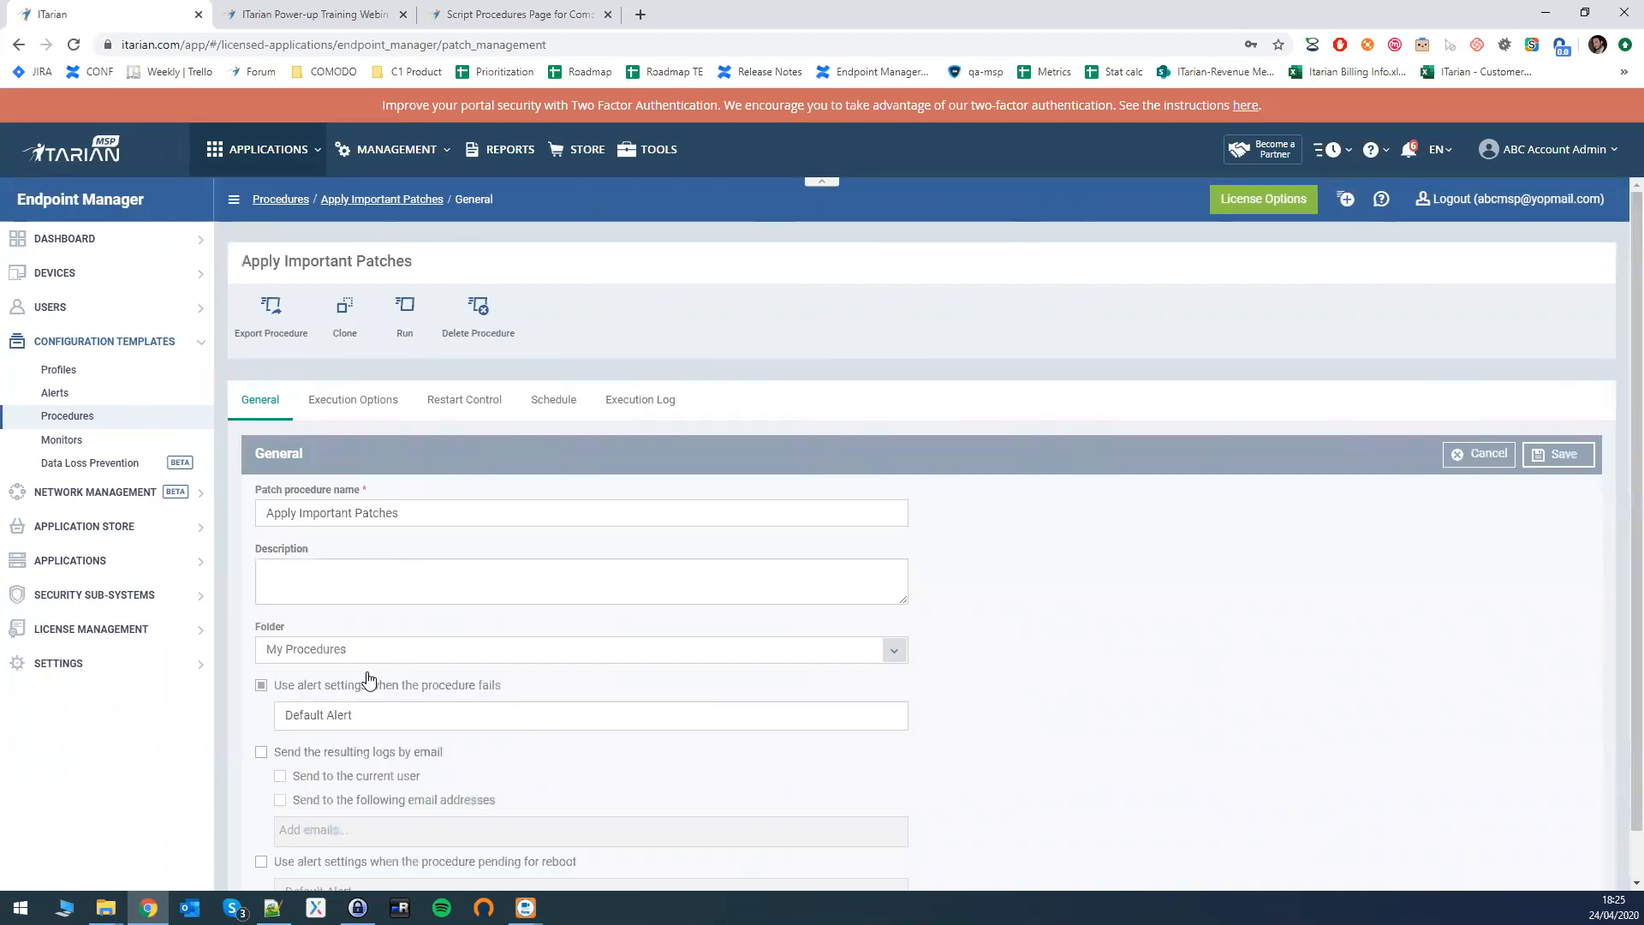
scroll(367, 681, "down", 1)
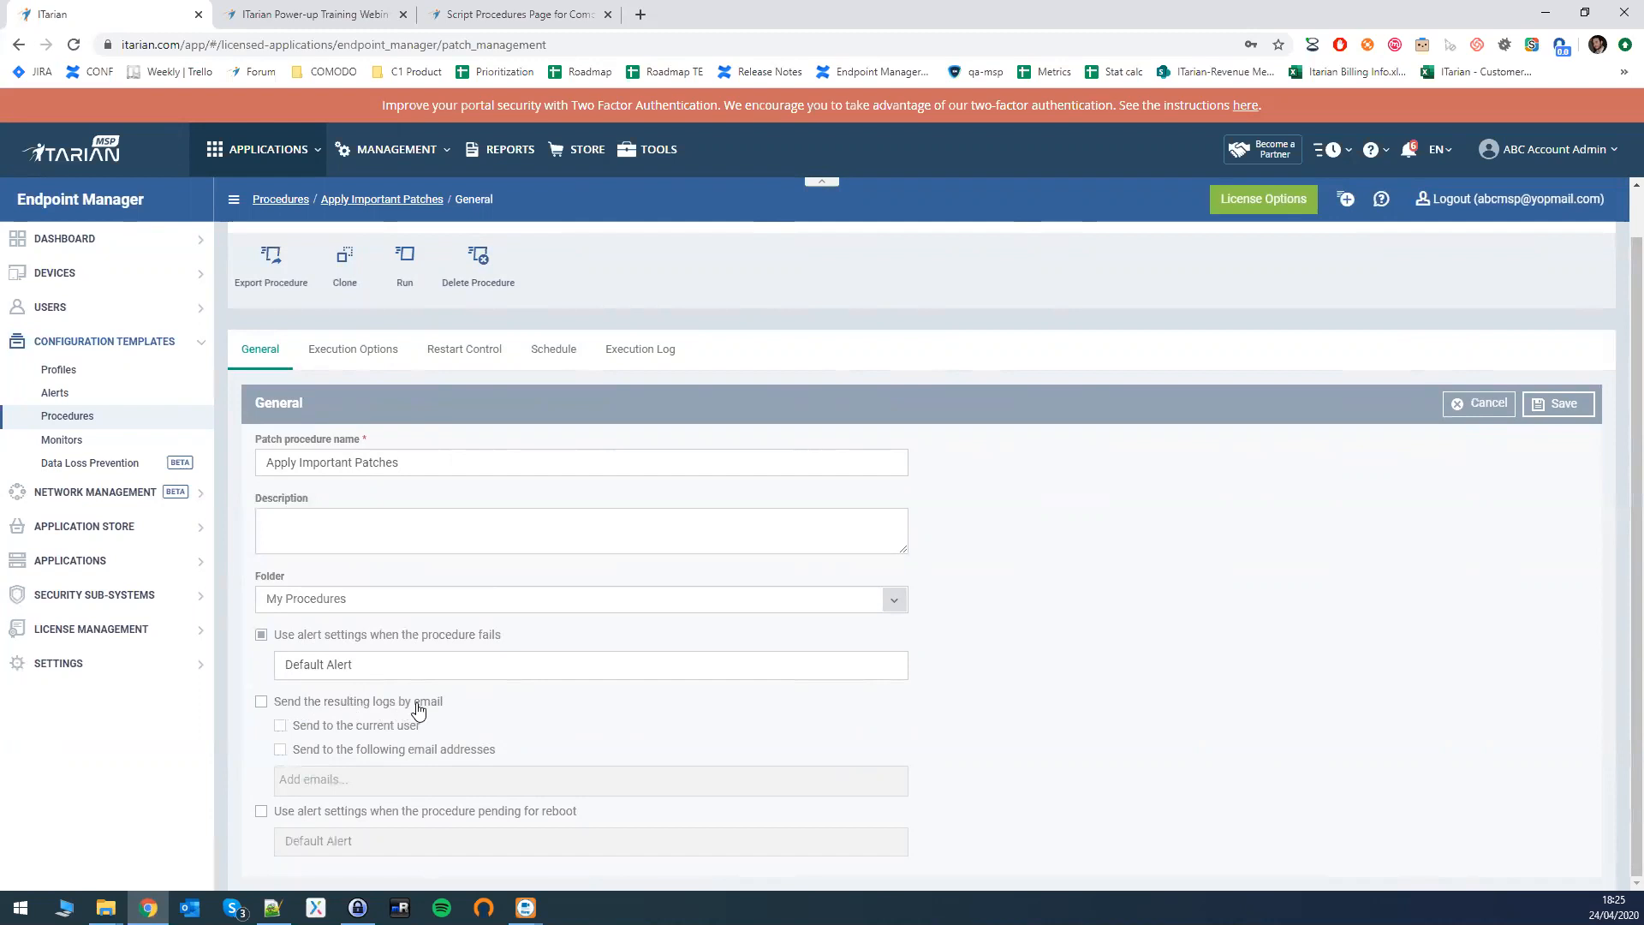
left_click(276, 708)
left_click(278, 750)
left_click(343, 785)
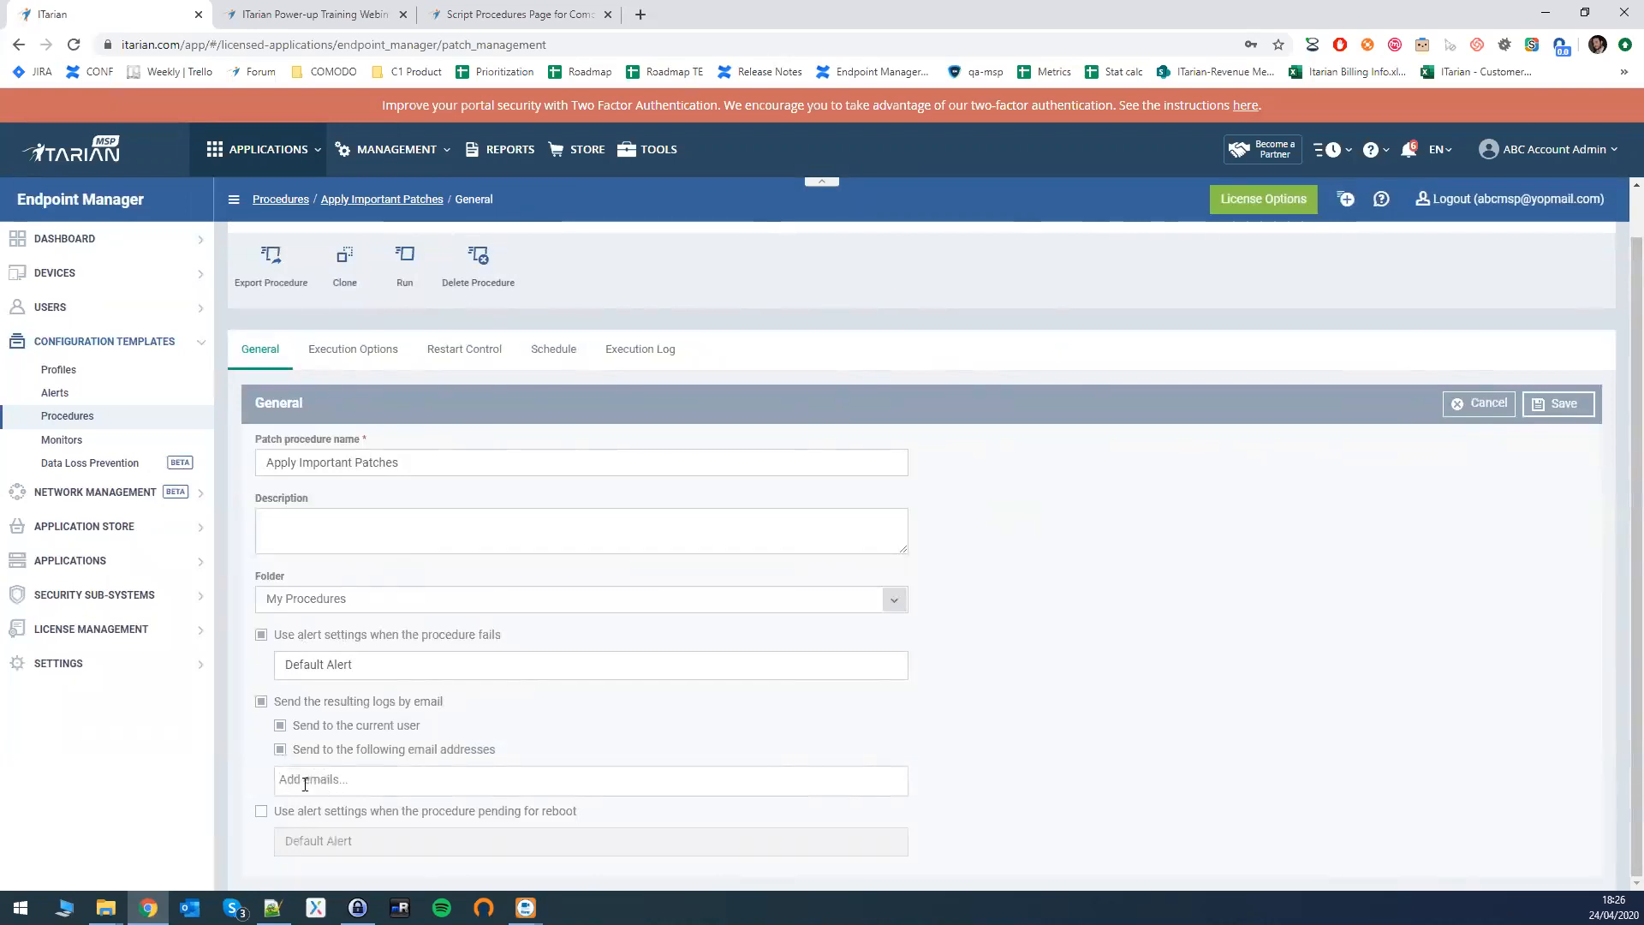
key("Return")
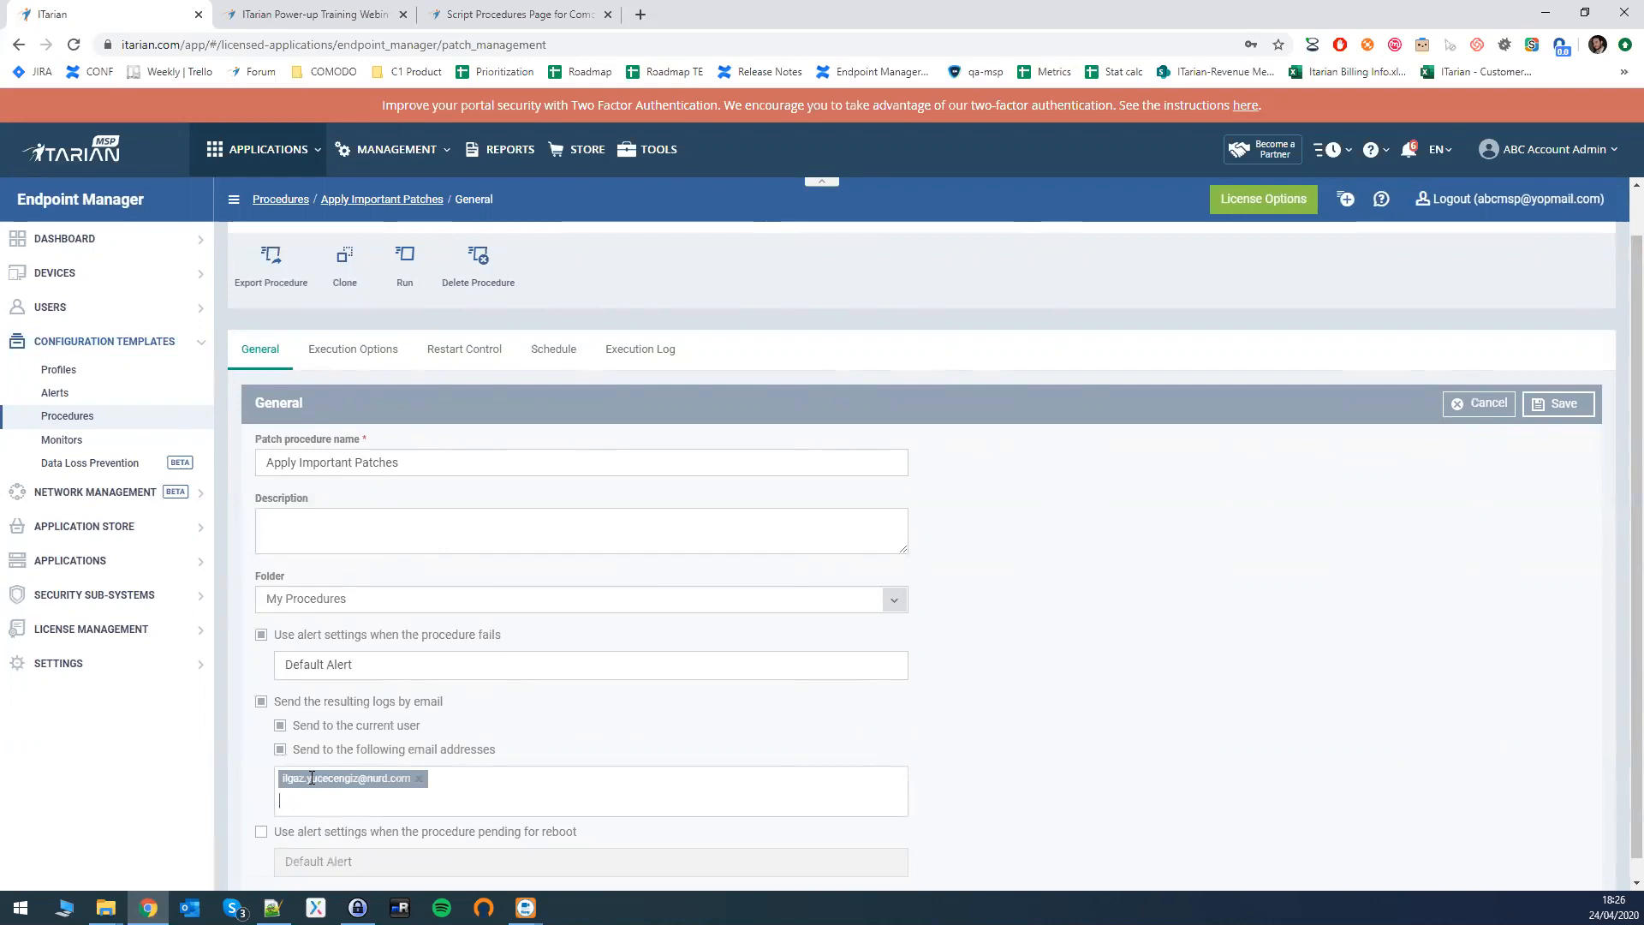
left_click(419, 779)
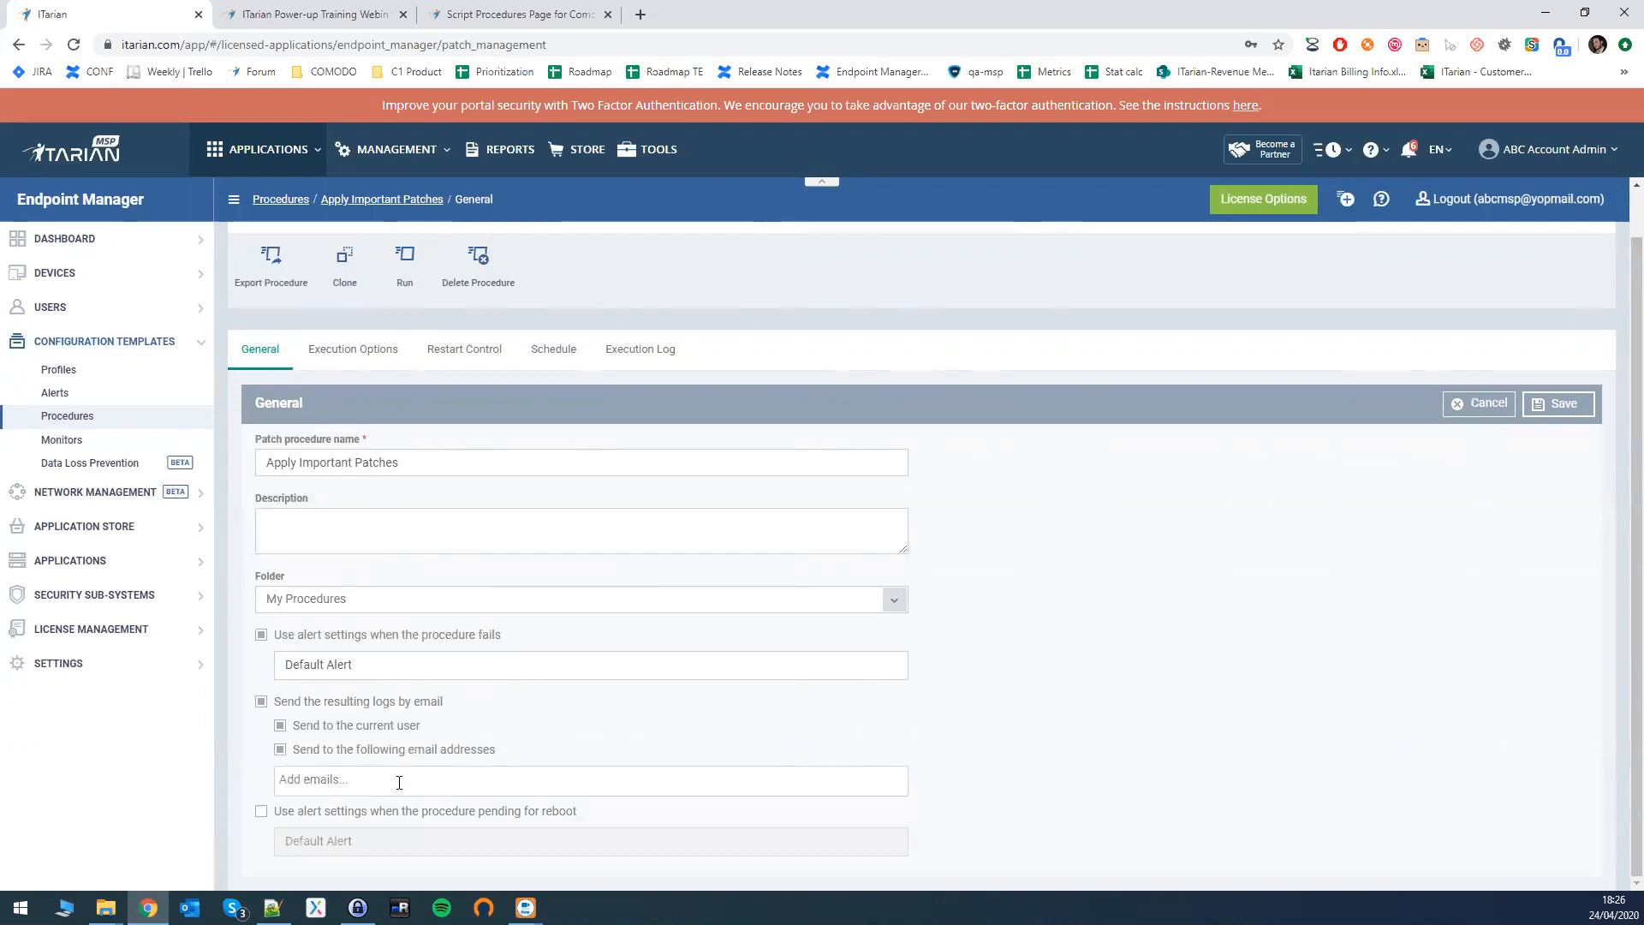
- Turn on the pending-reboot alert, clear its value, and bring up the Execution Options update categories
left_click(261, 810)
left_click_drag(324, 813, 302, 841)
left_click(348, 843)
key("BackSpace")
key("BackSpace")
key("BackSpace")
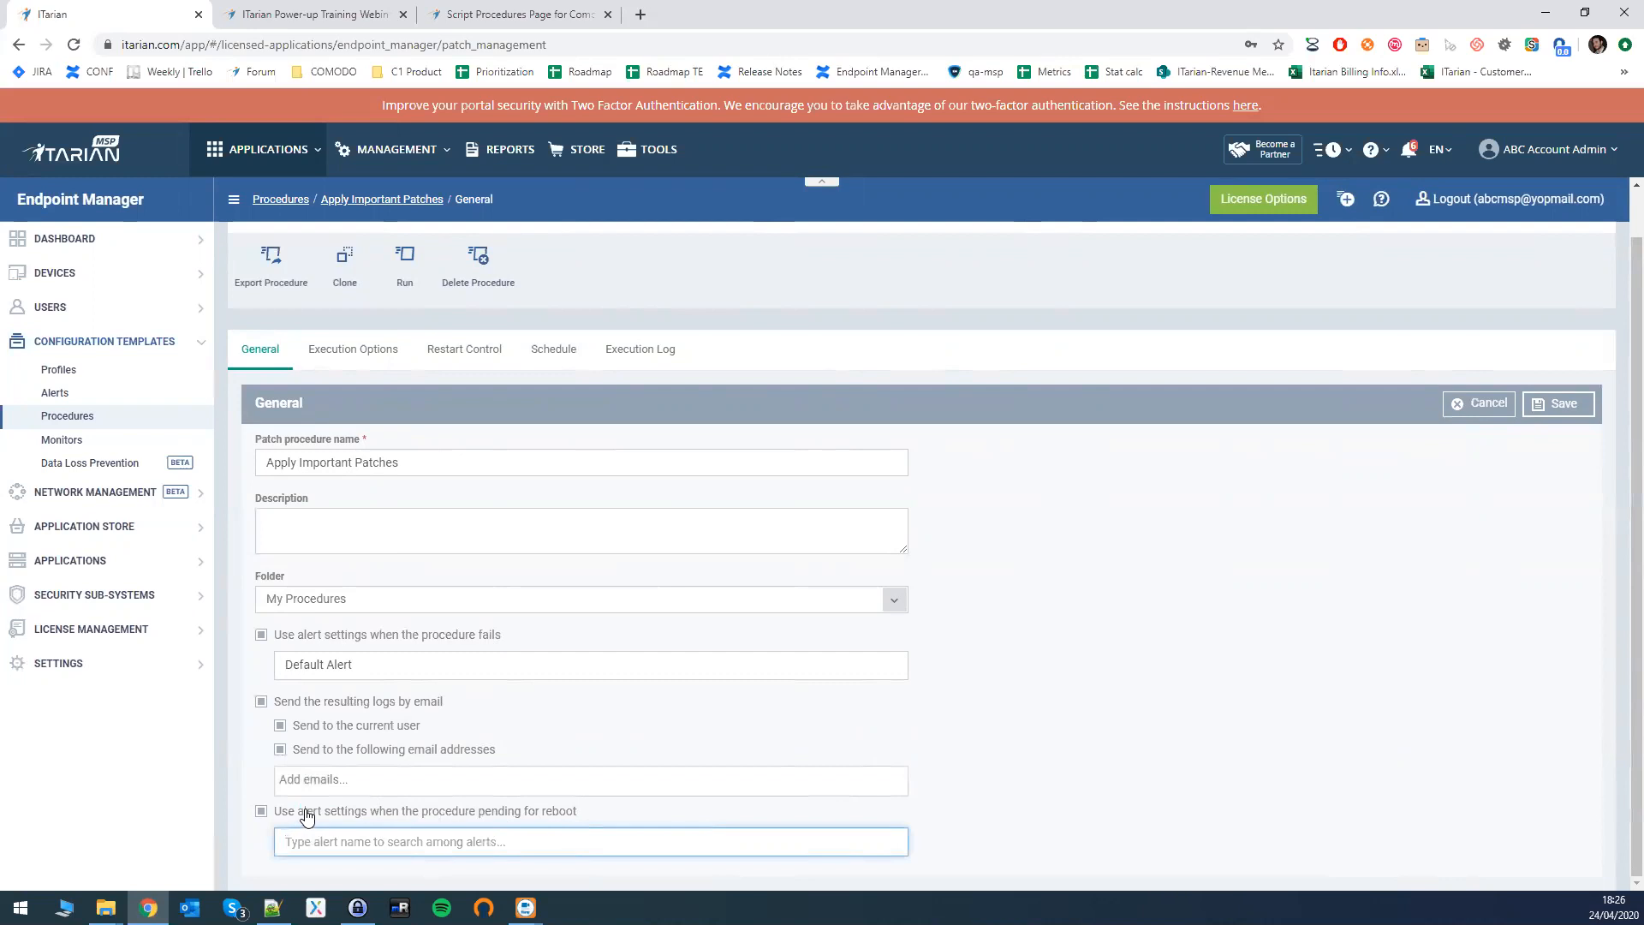
left_click(374, 351)
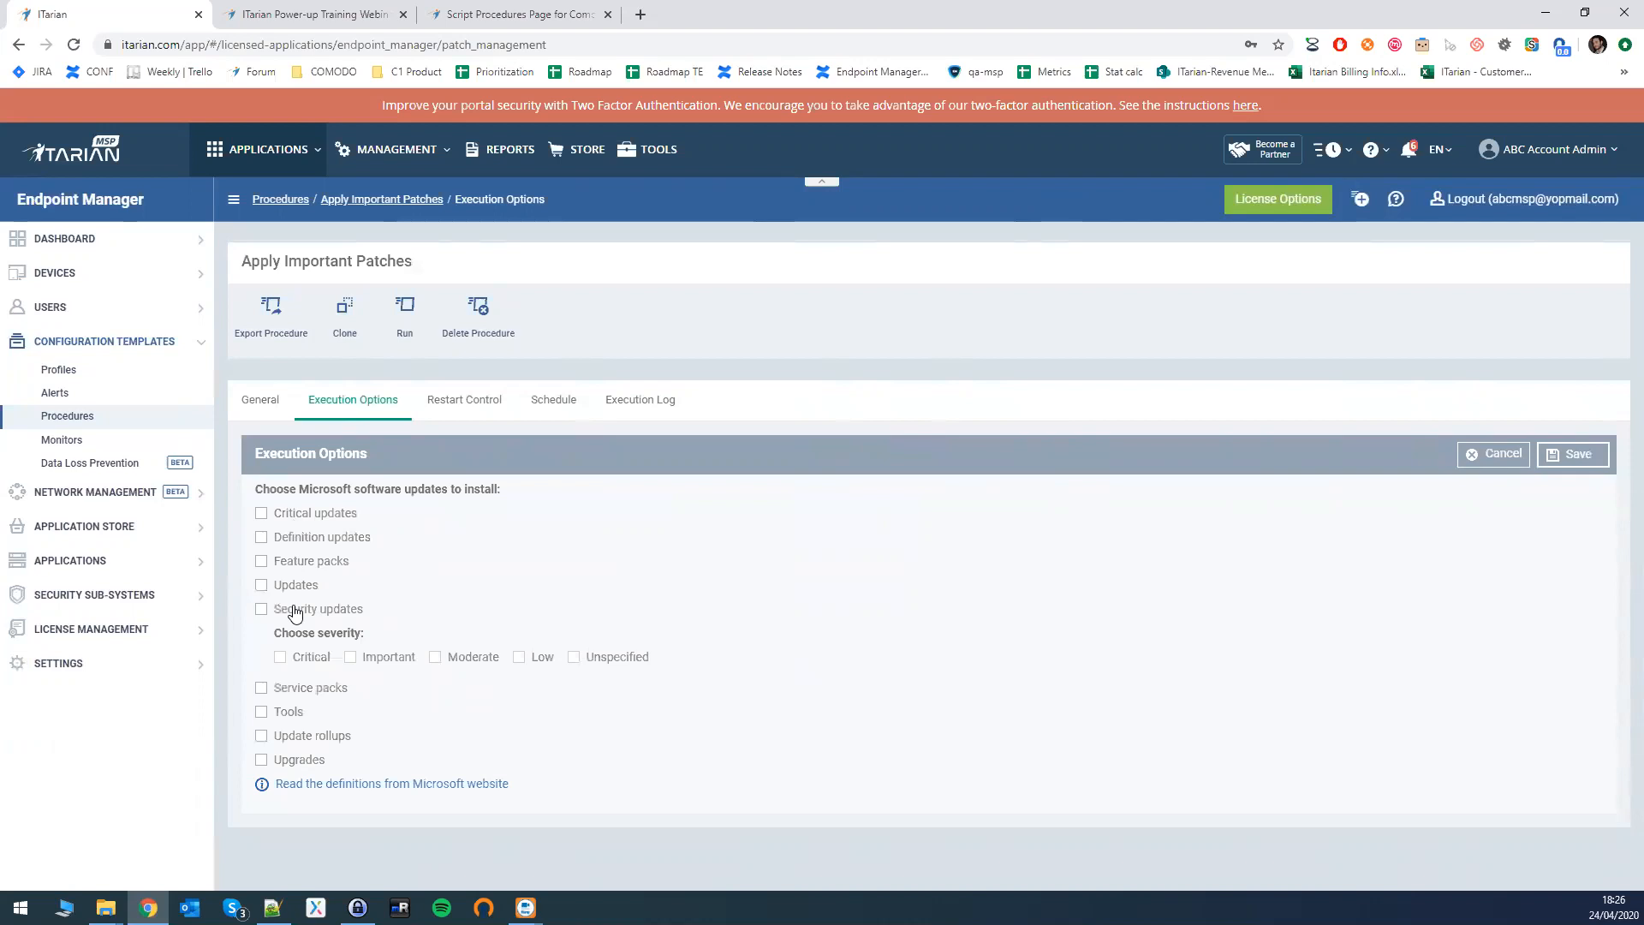
- Save Security updates limited to Important severity, then view the Restart Control settings
left_click(261, 609)
left_click(350, 657)
left_click(1571, 463)
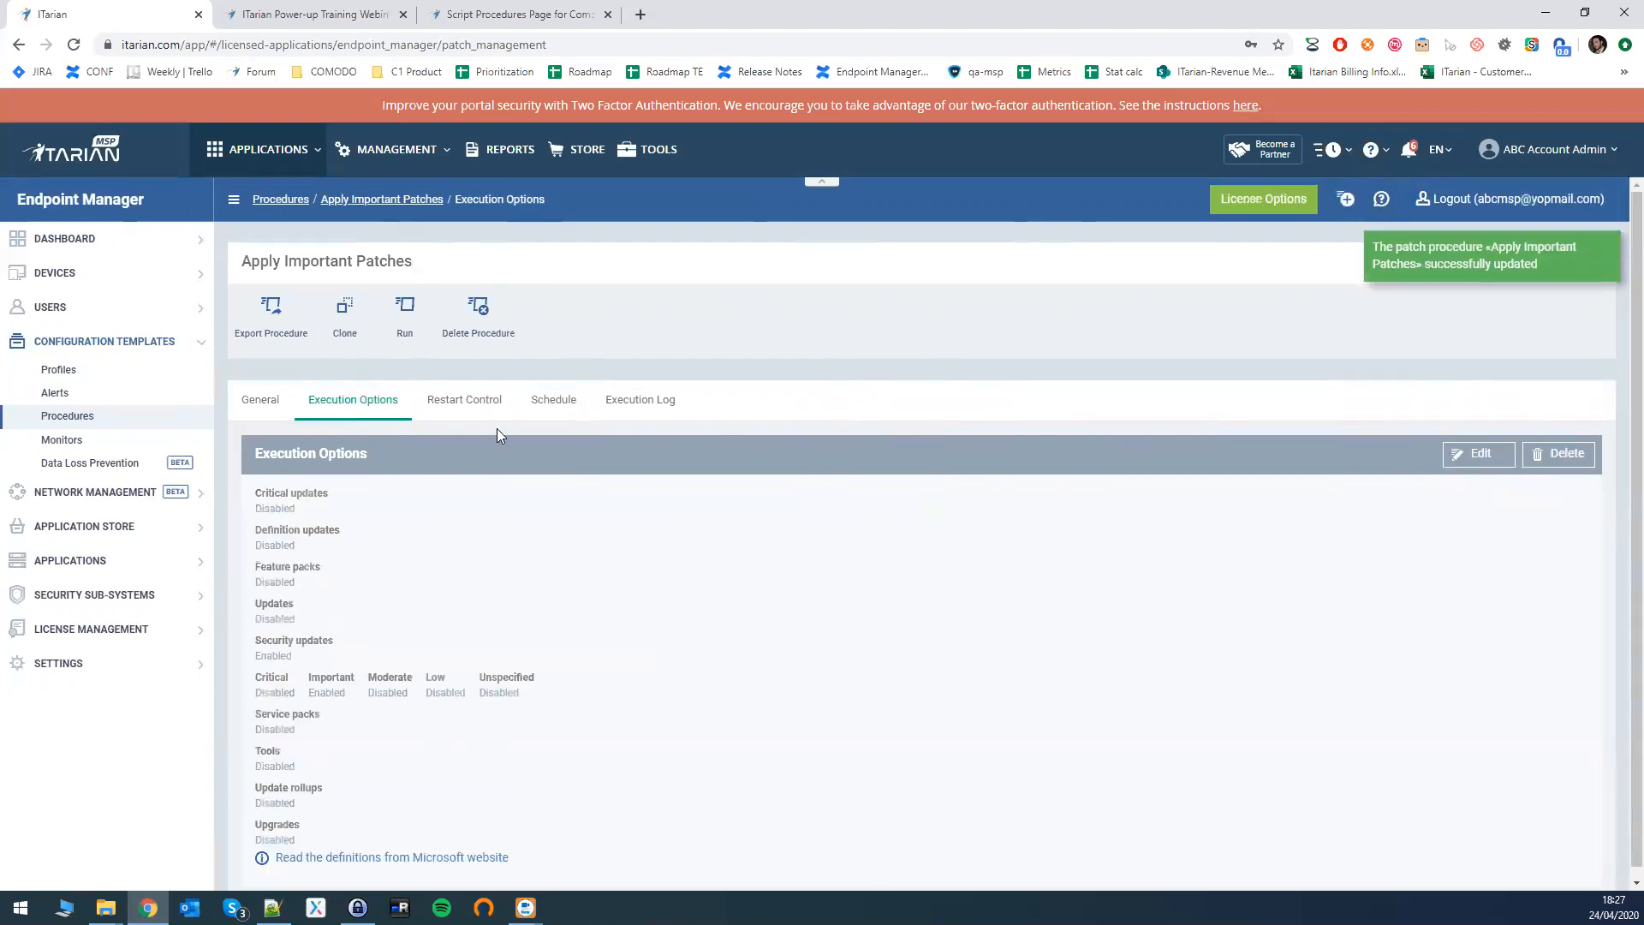
left_click(458, 401)
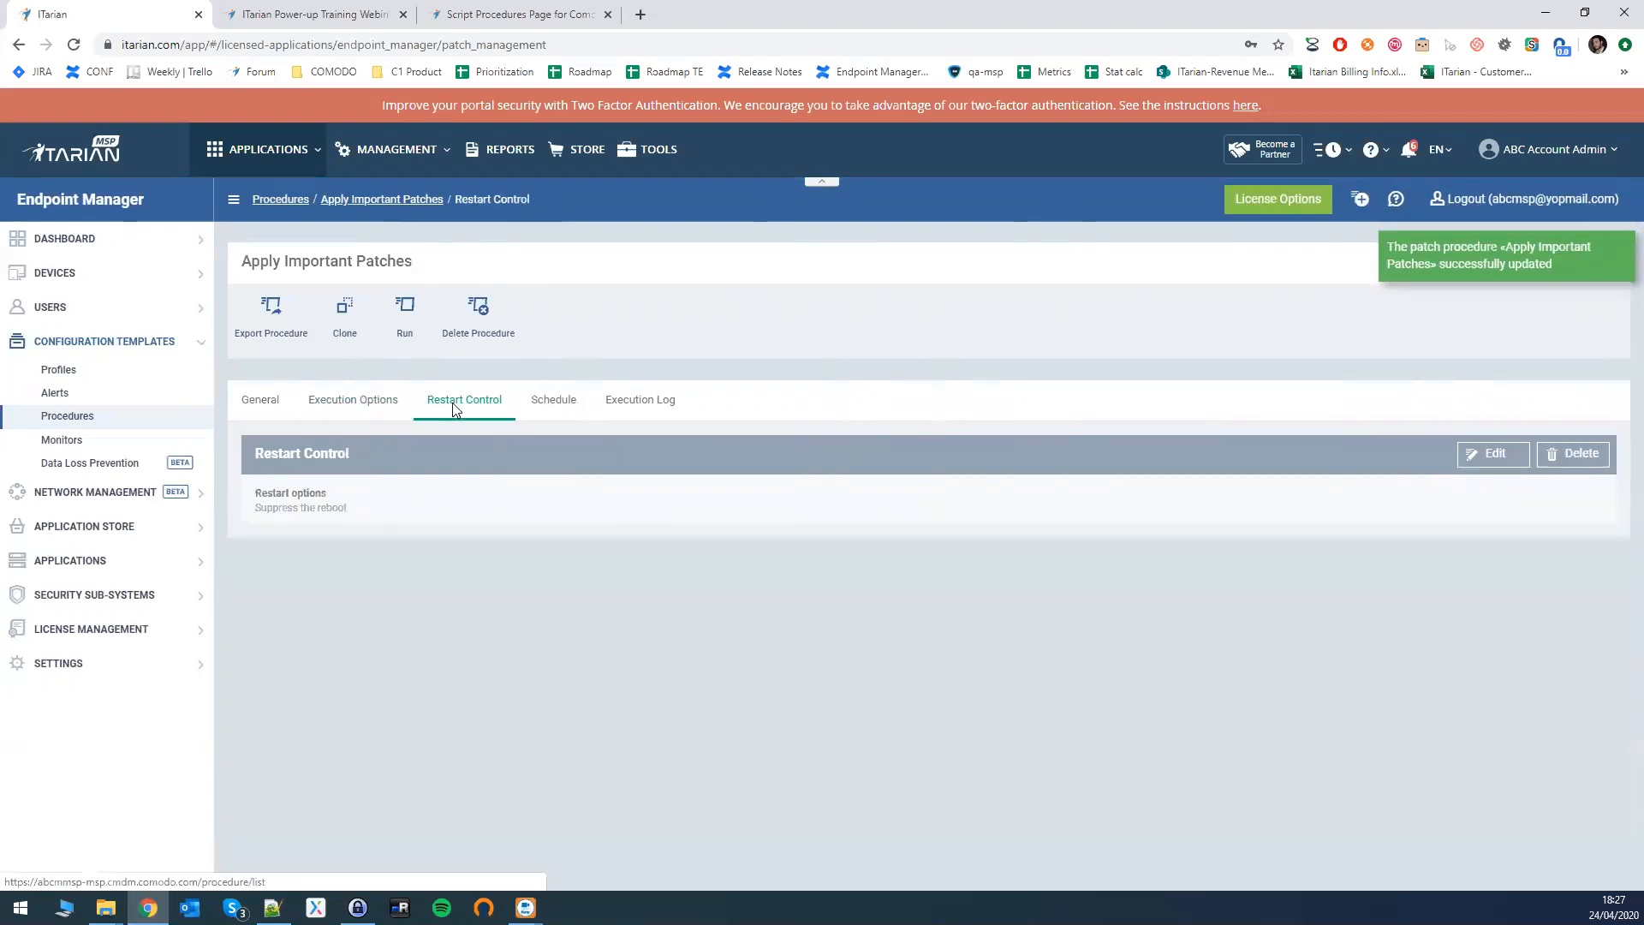
left_click(1492, 462)
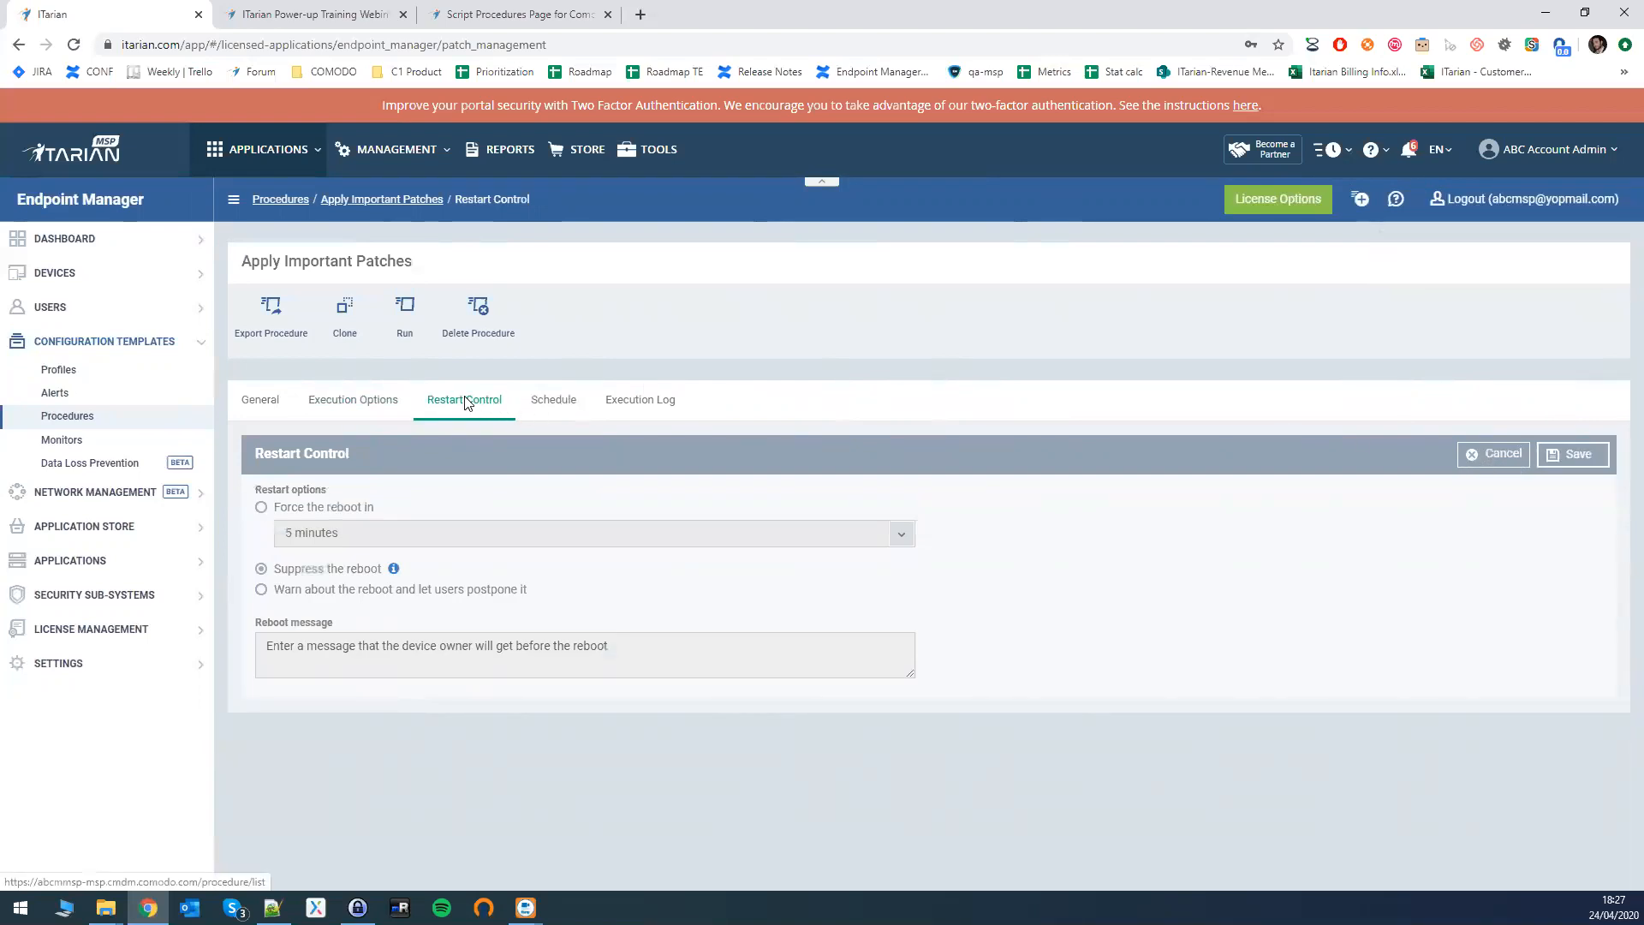
left_click(286, 509)
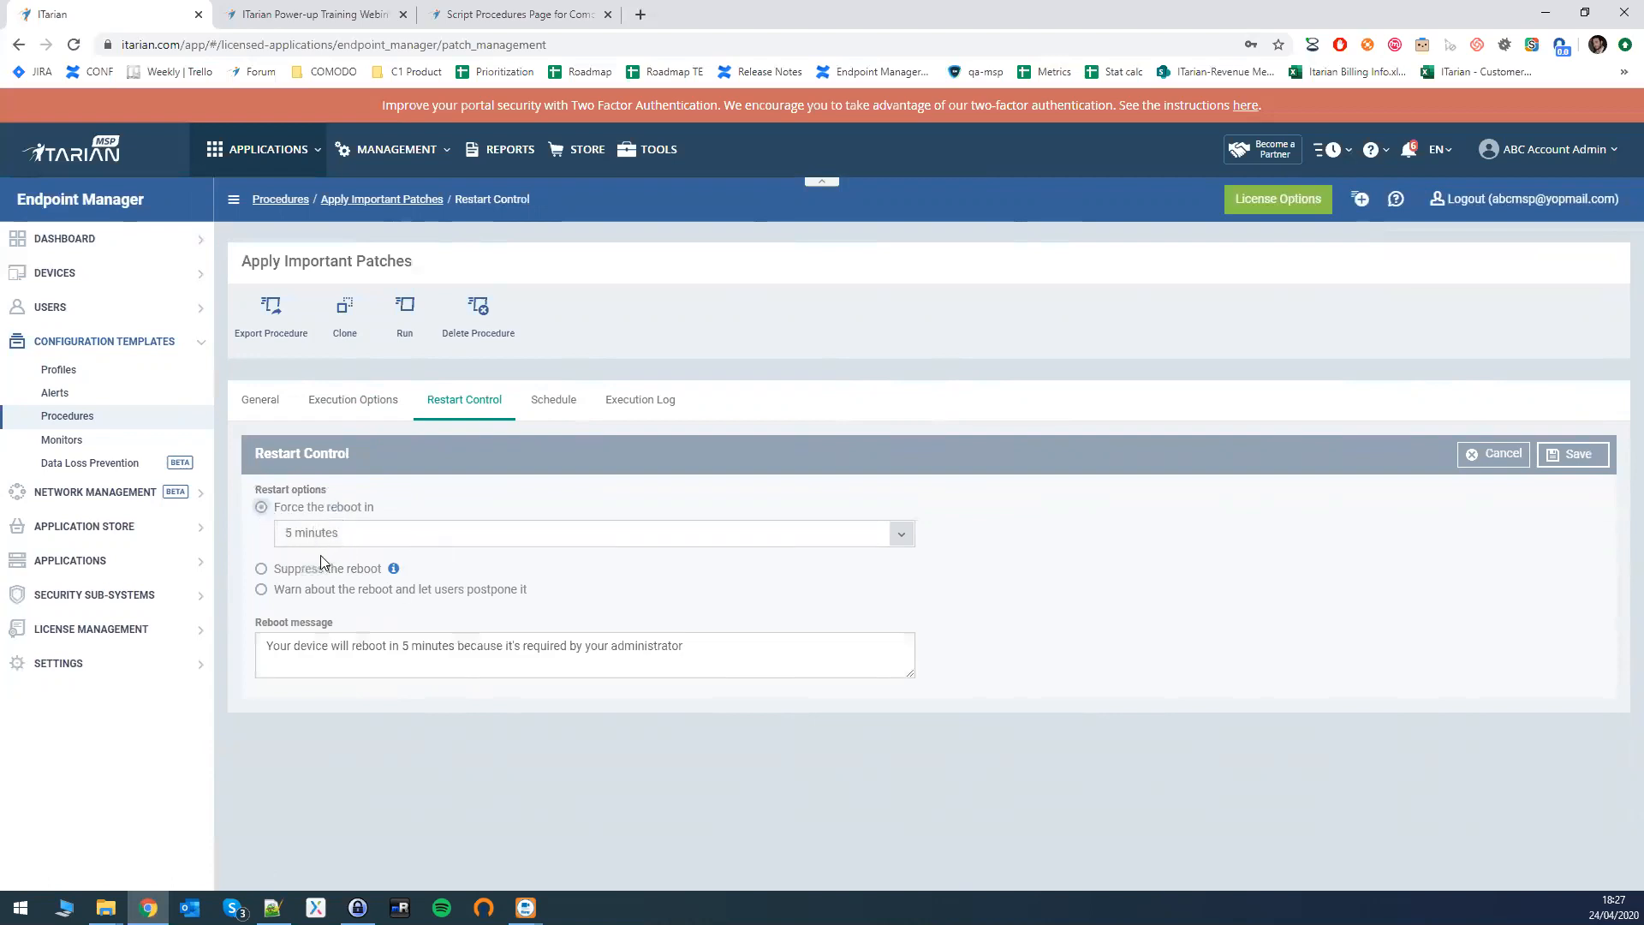
left_click(347, 536)
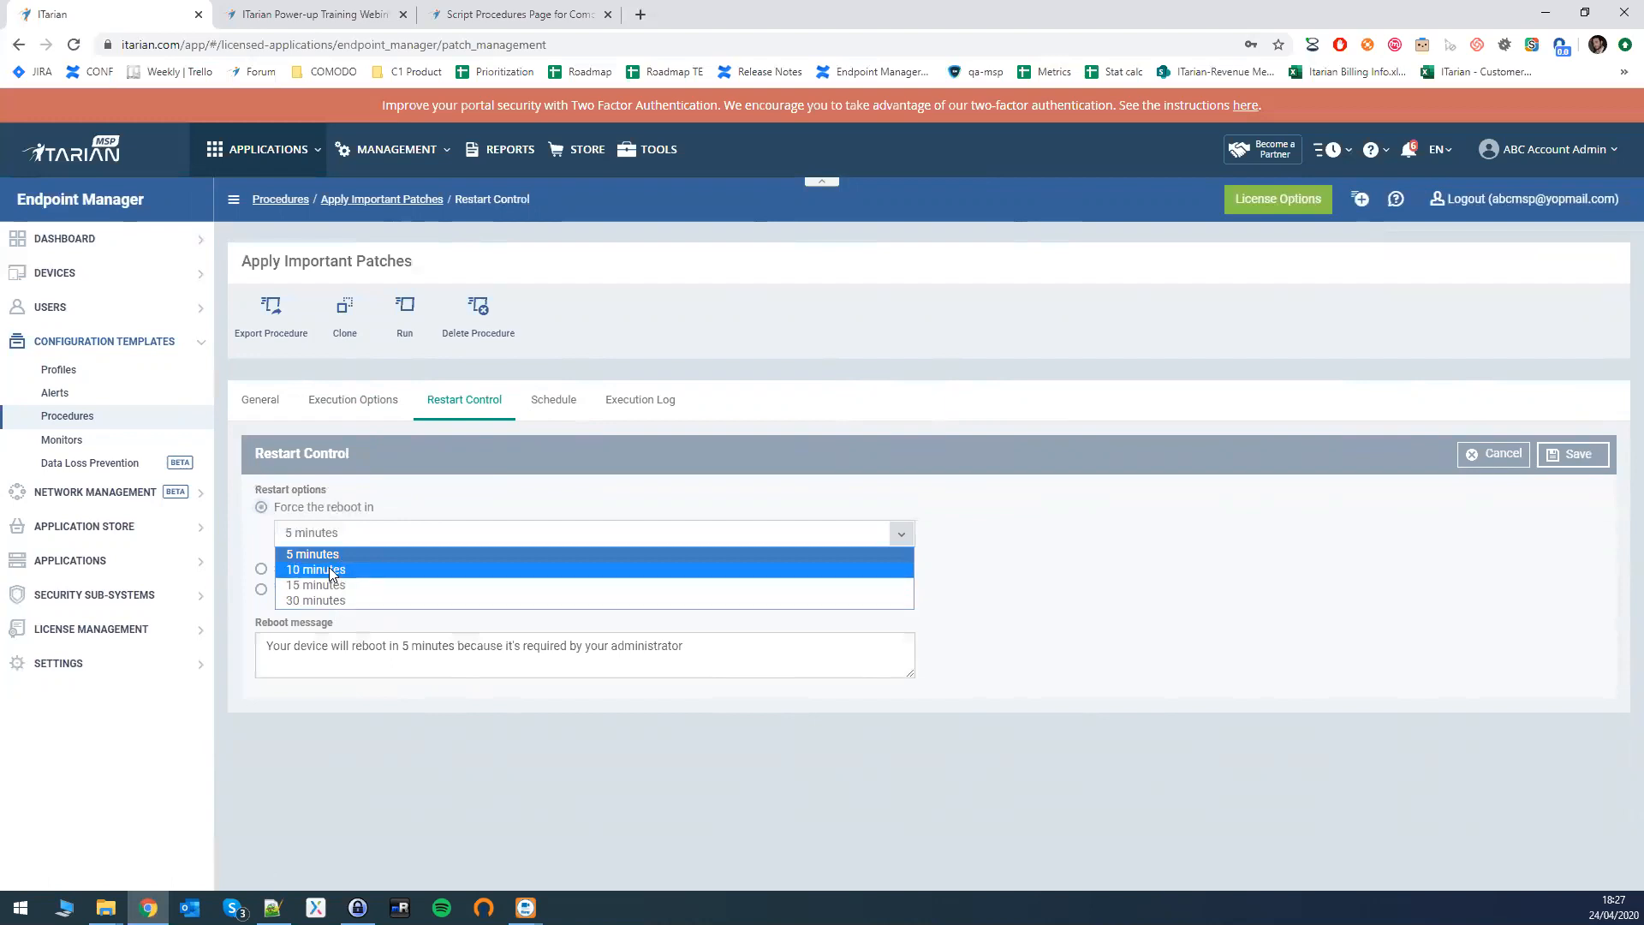
left_click(261, 536)
left_click(262, 570)
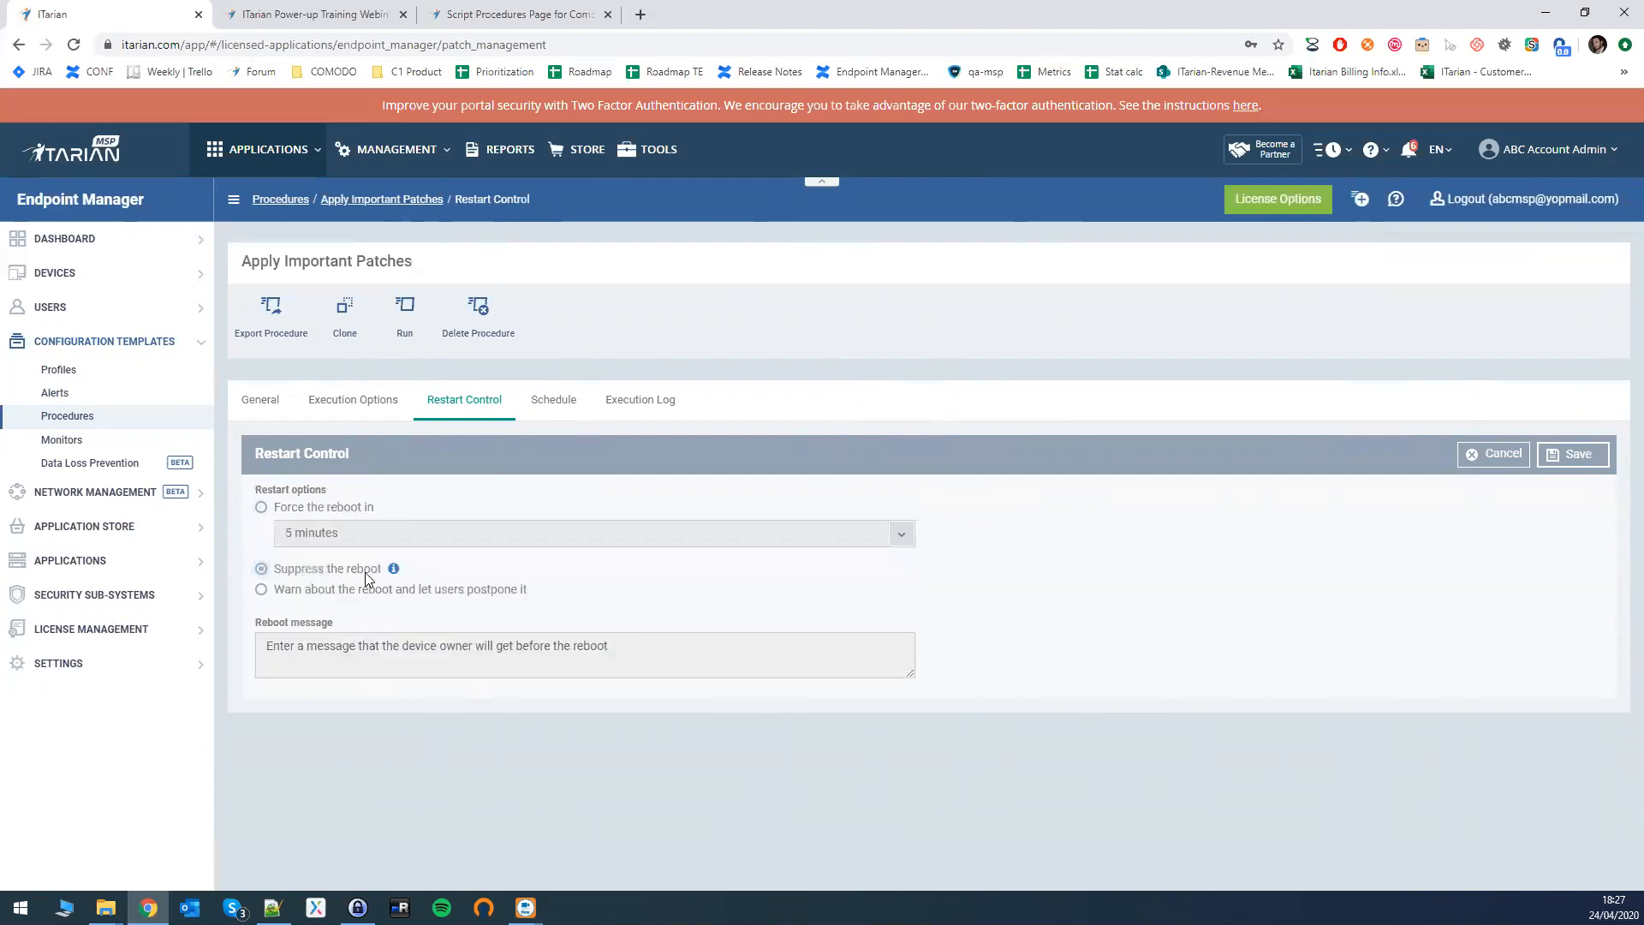
left_click(261, 589)
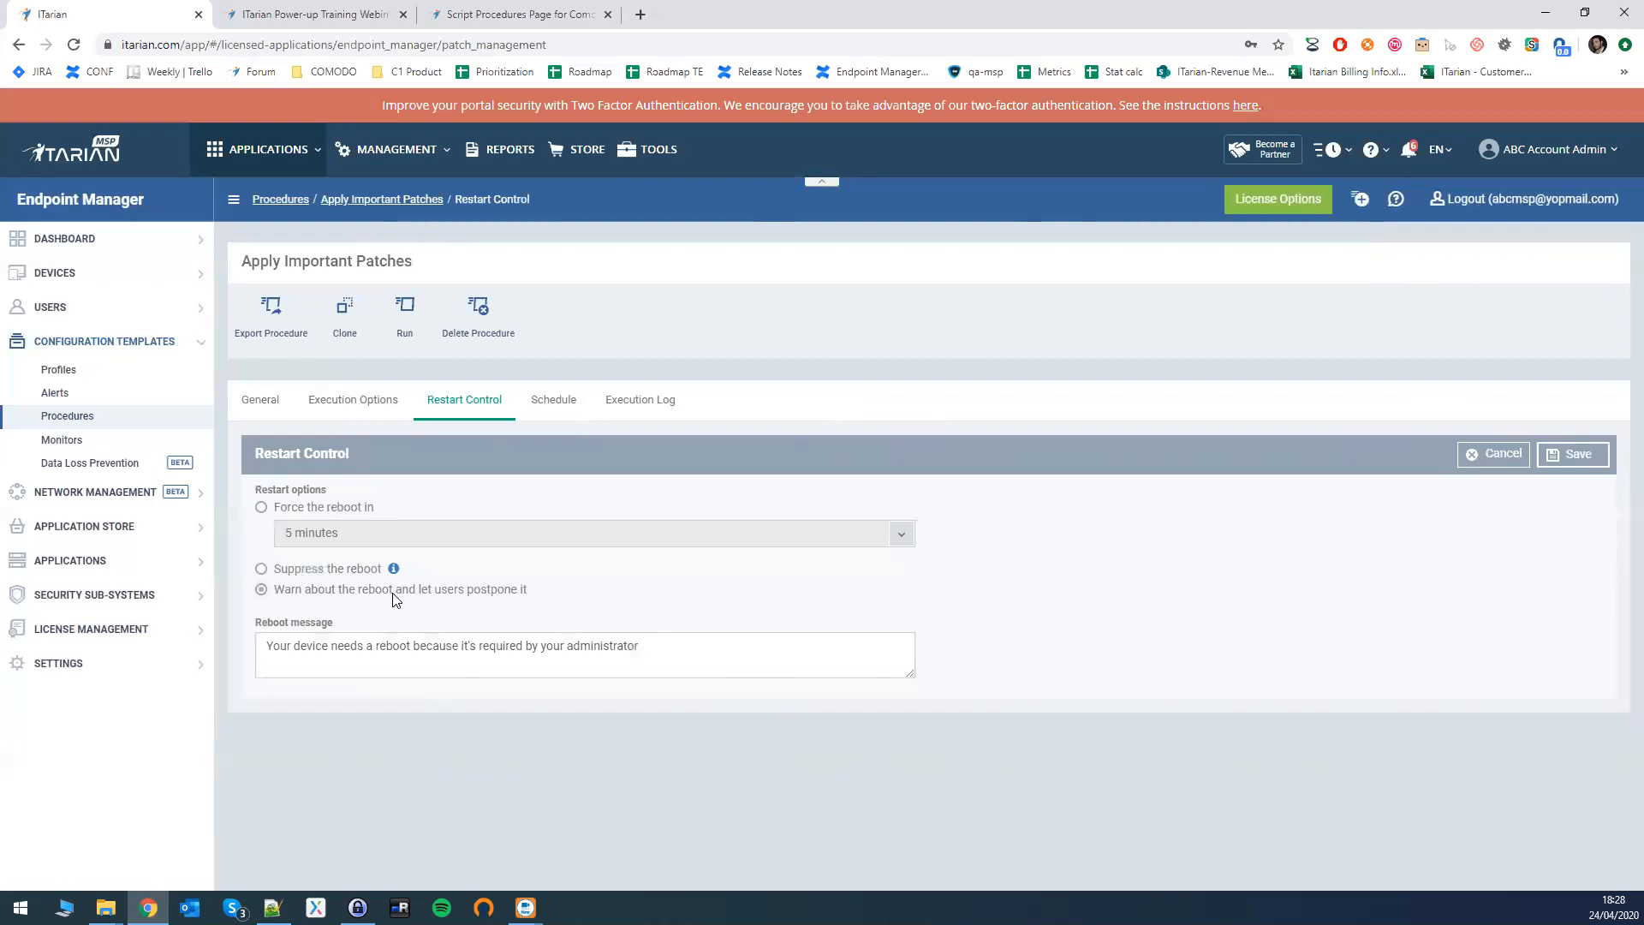
left_click_drag(270, 645, 642, 646)
key("BackSpace")
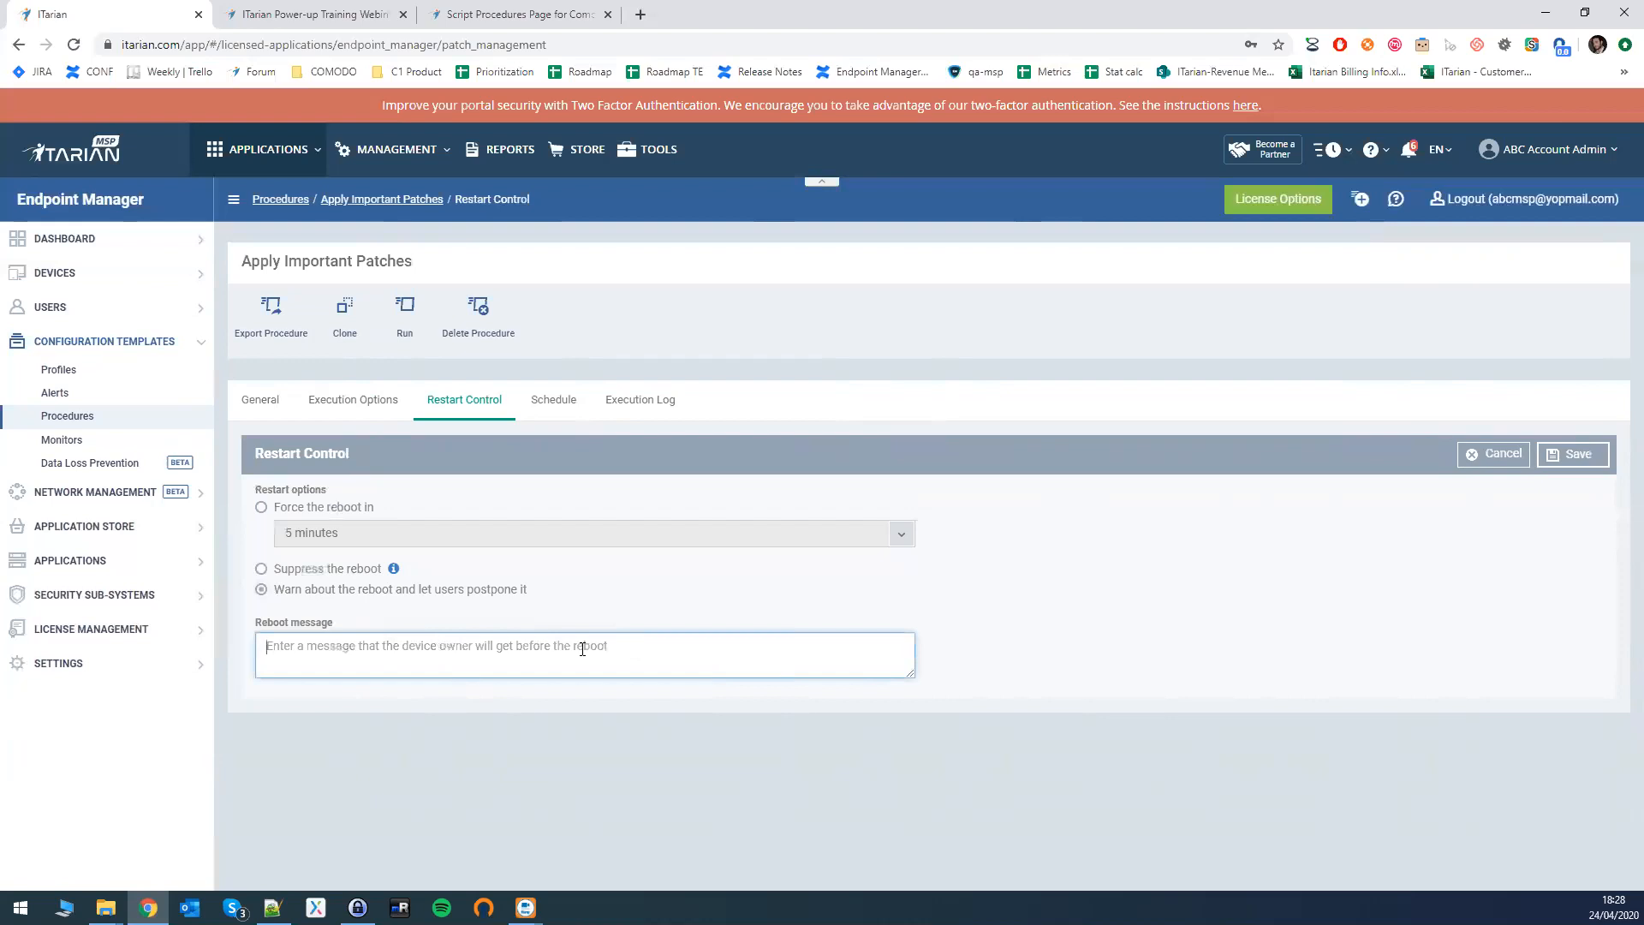
left_click(1474, 461)
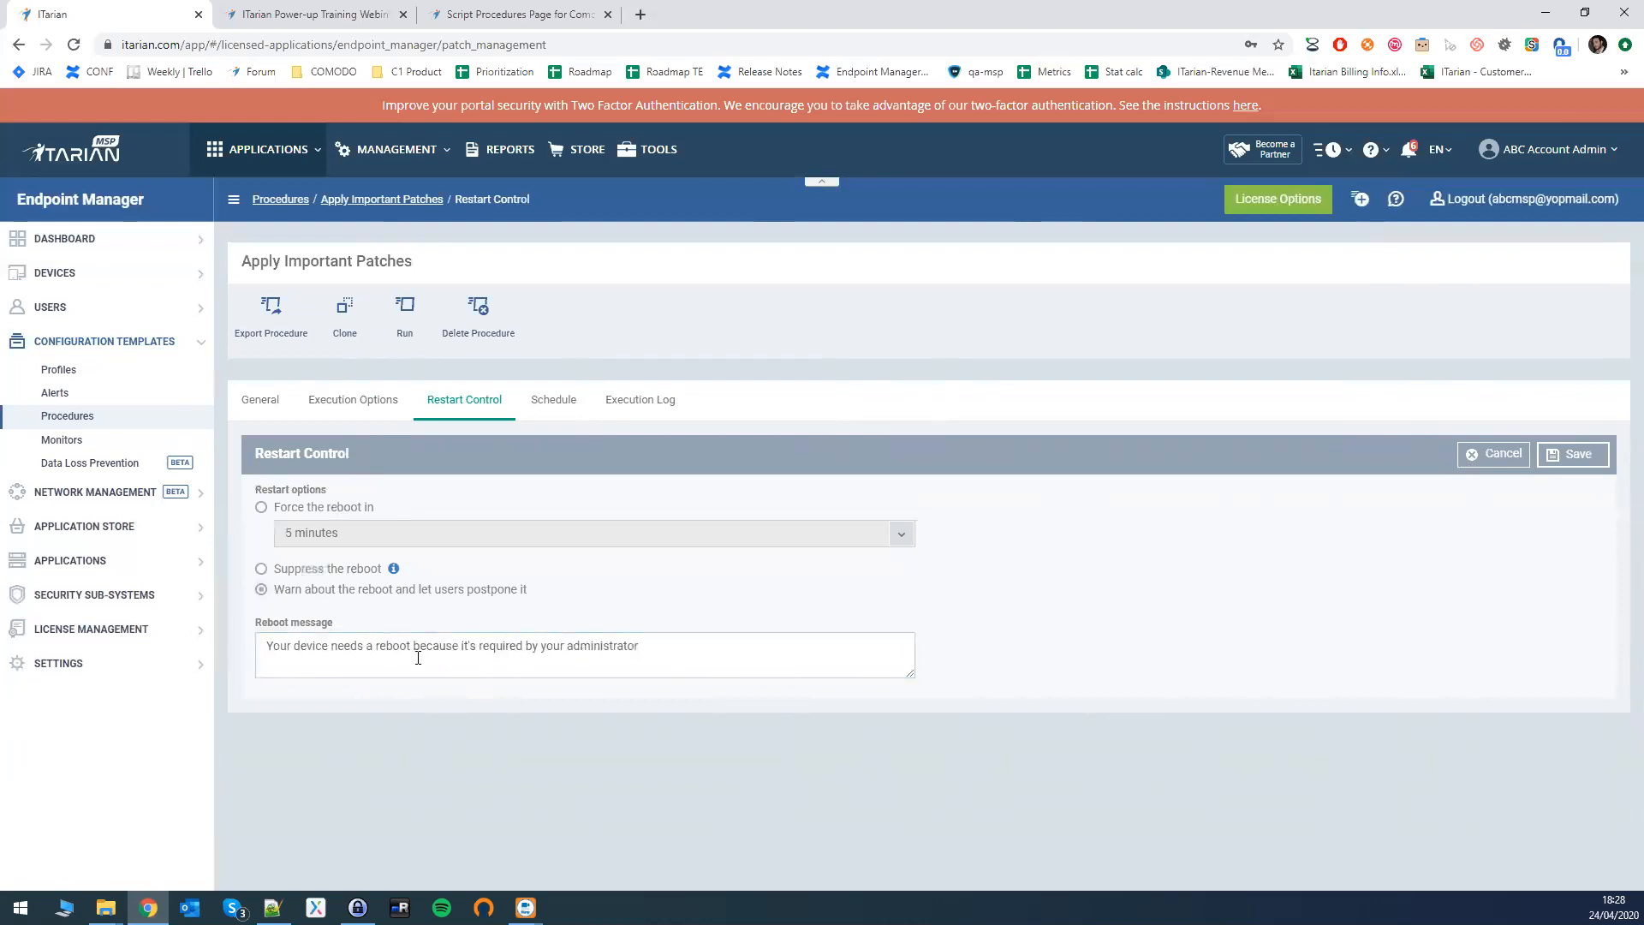
left_click(1506, 460)
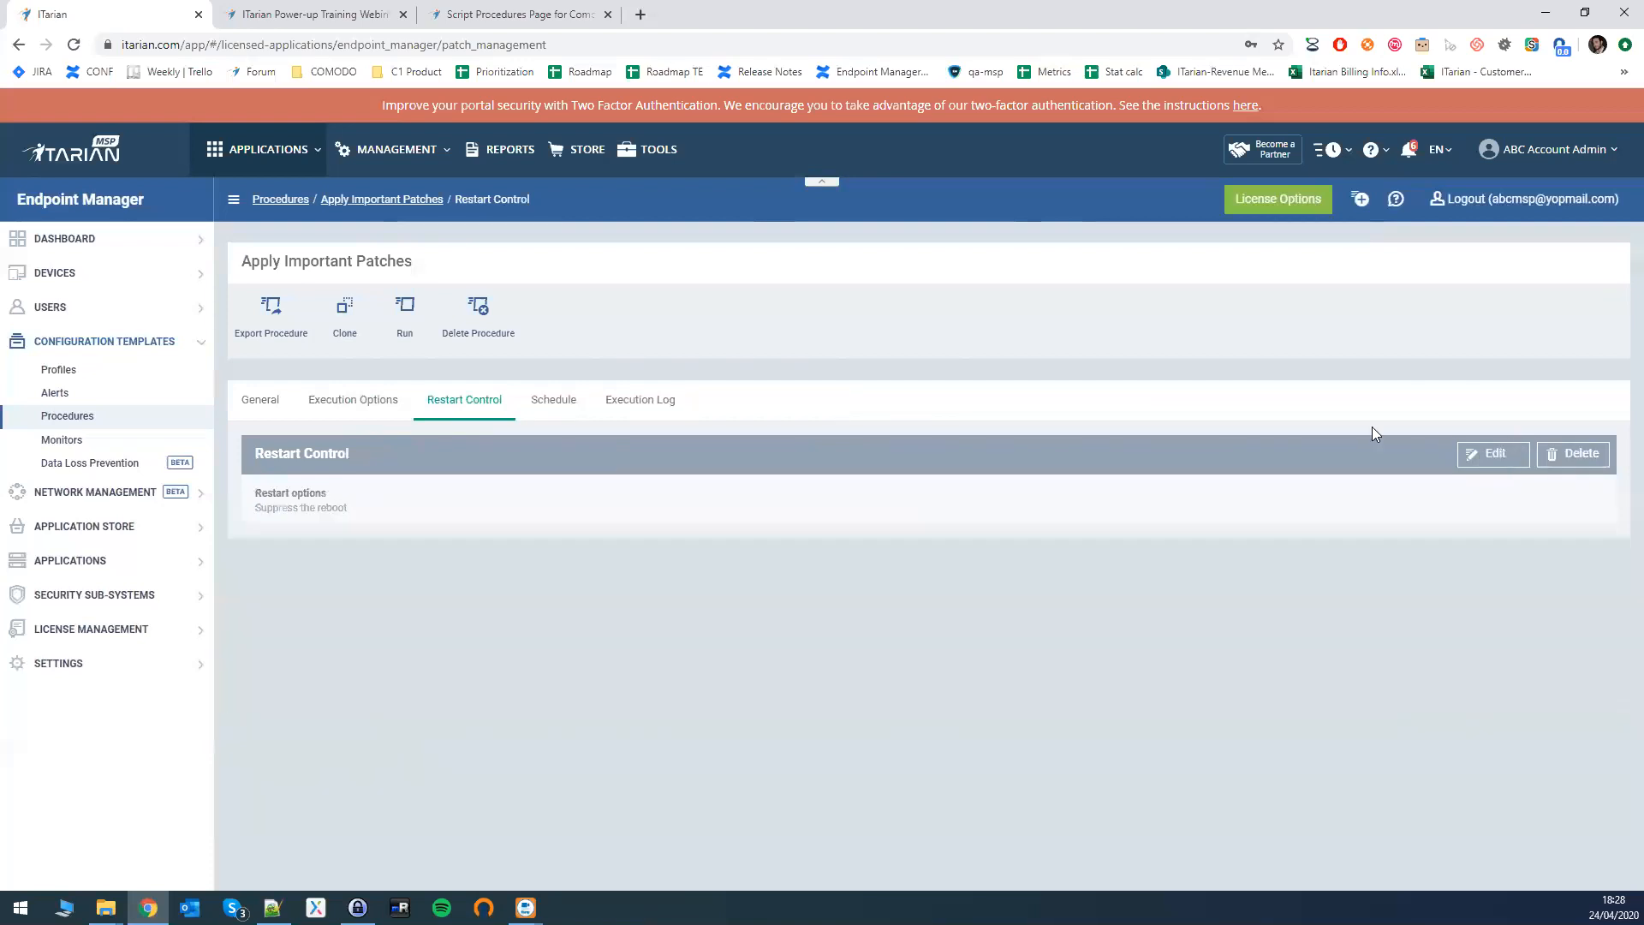
- Look over the Schedule and Execution Log tabs, then return to Execution Options and finish editing
left_click(535, 405)
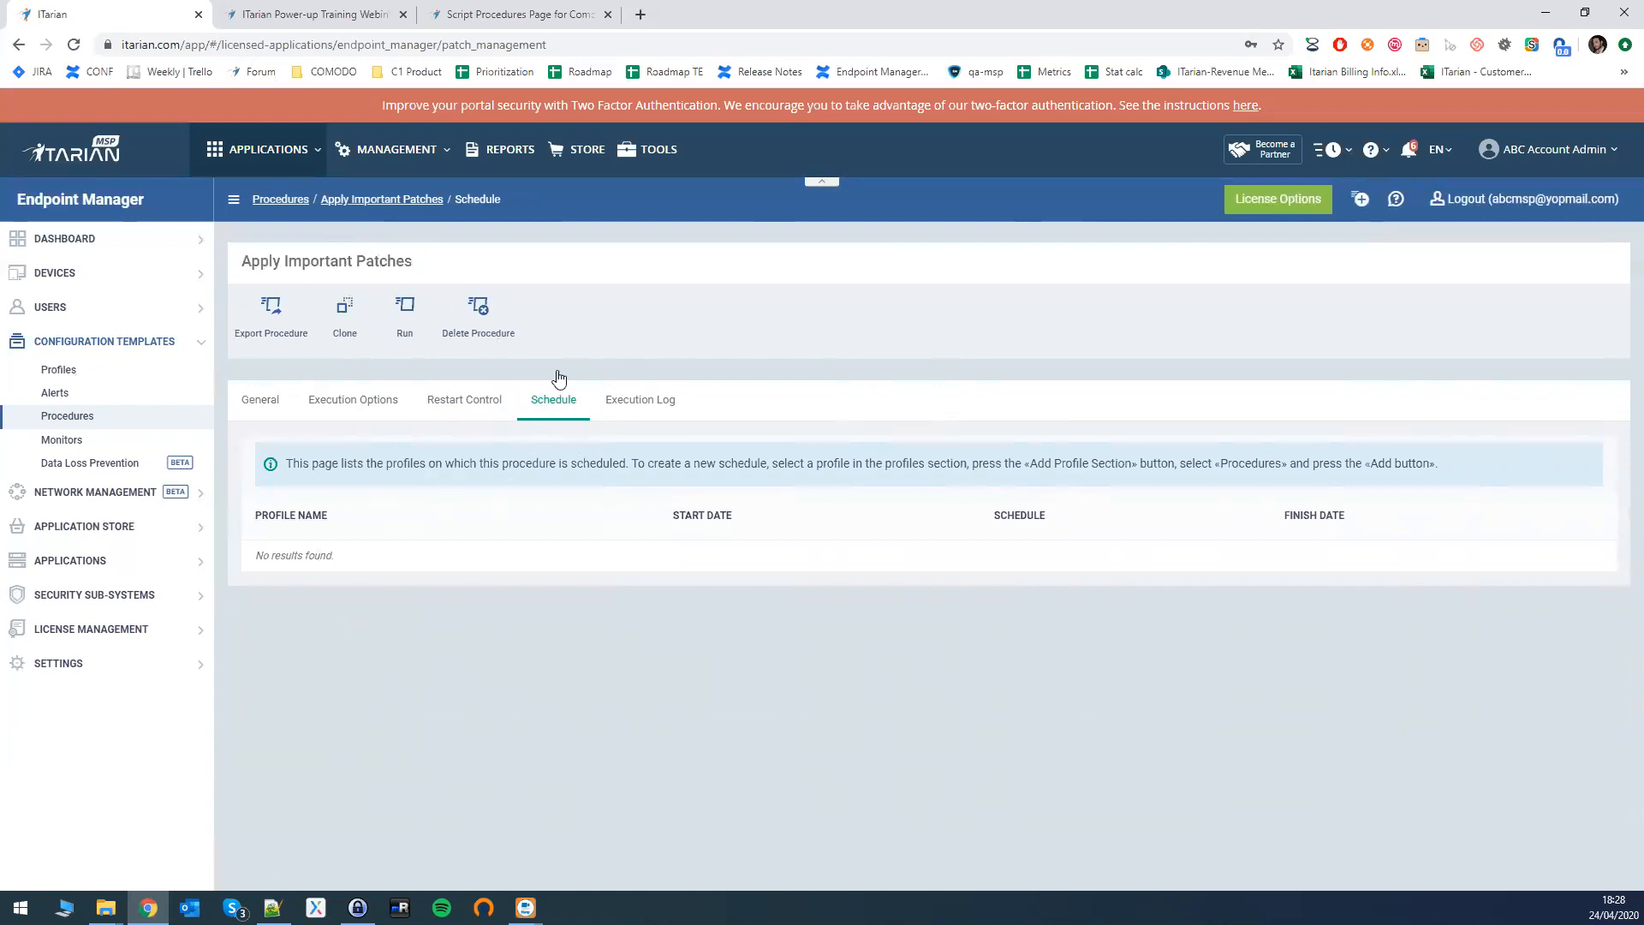
left_click(657, 402)
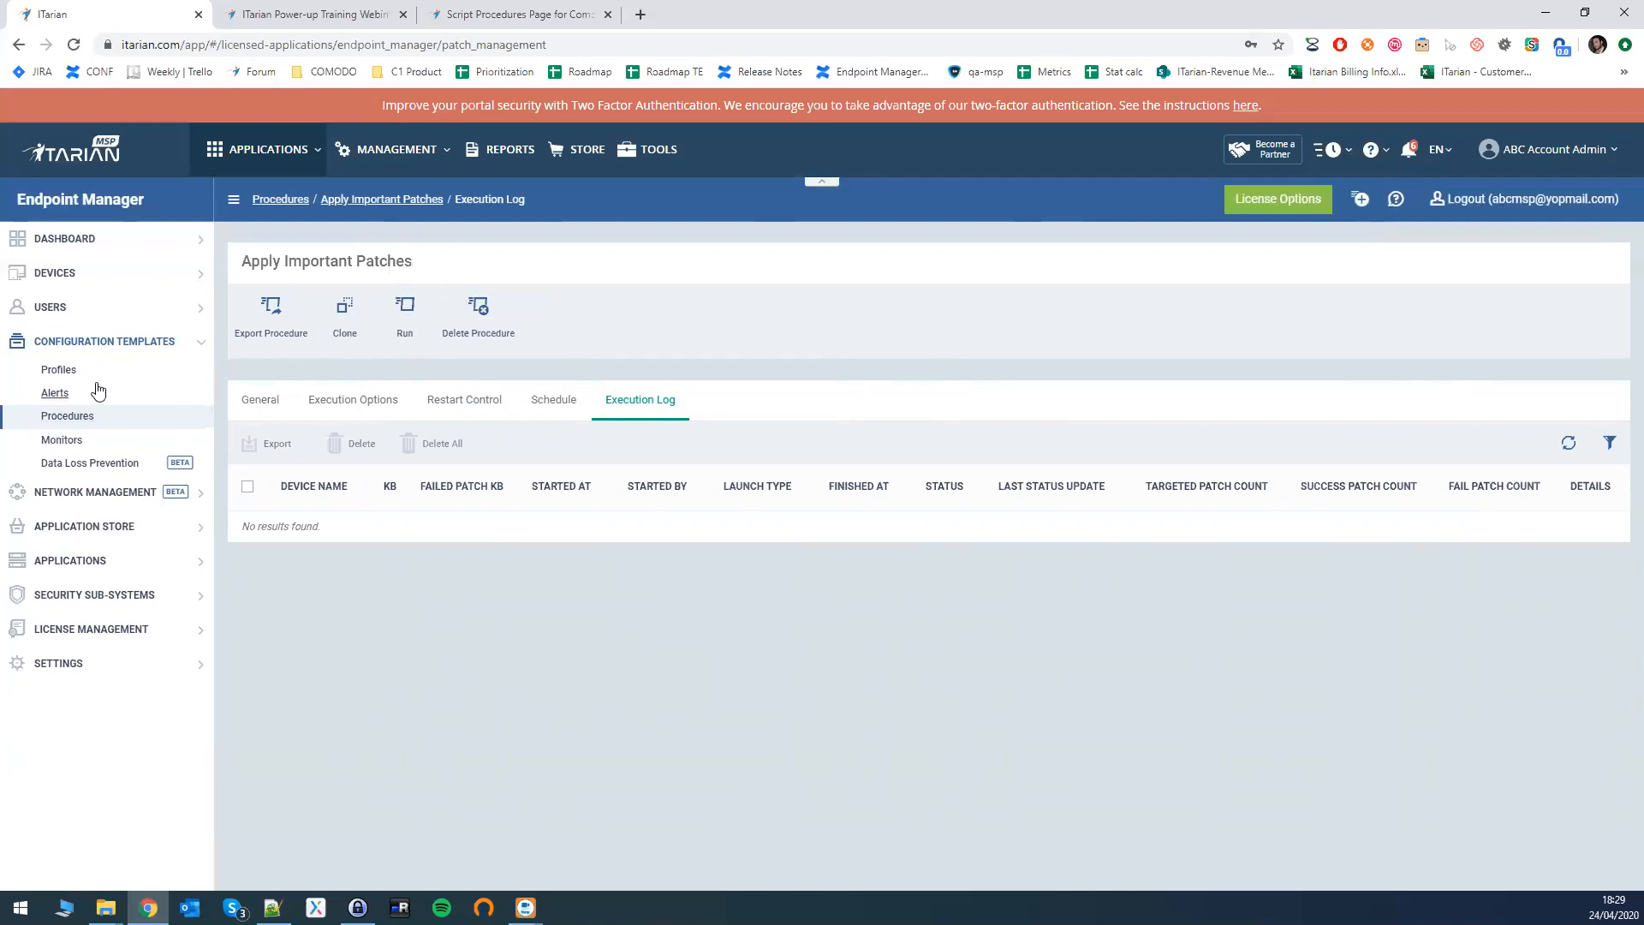
left_click(366, 400)
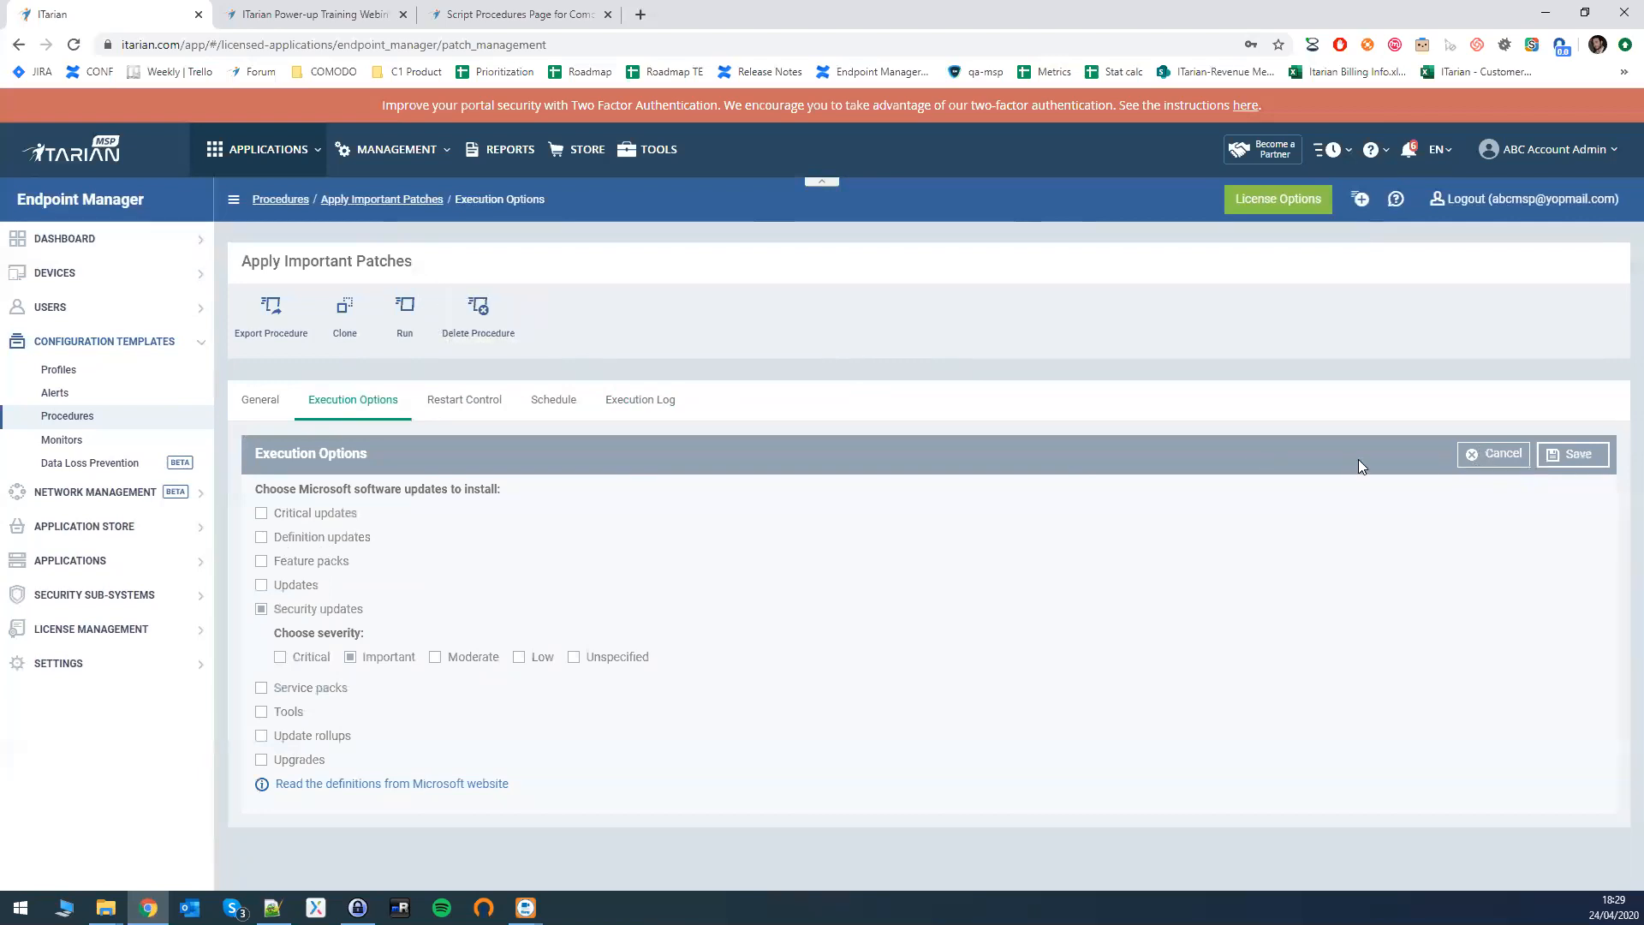
left_click(1506, 454)
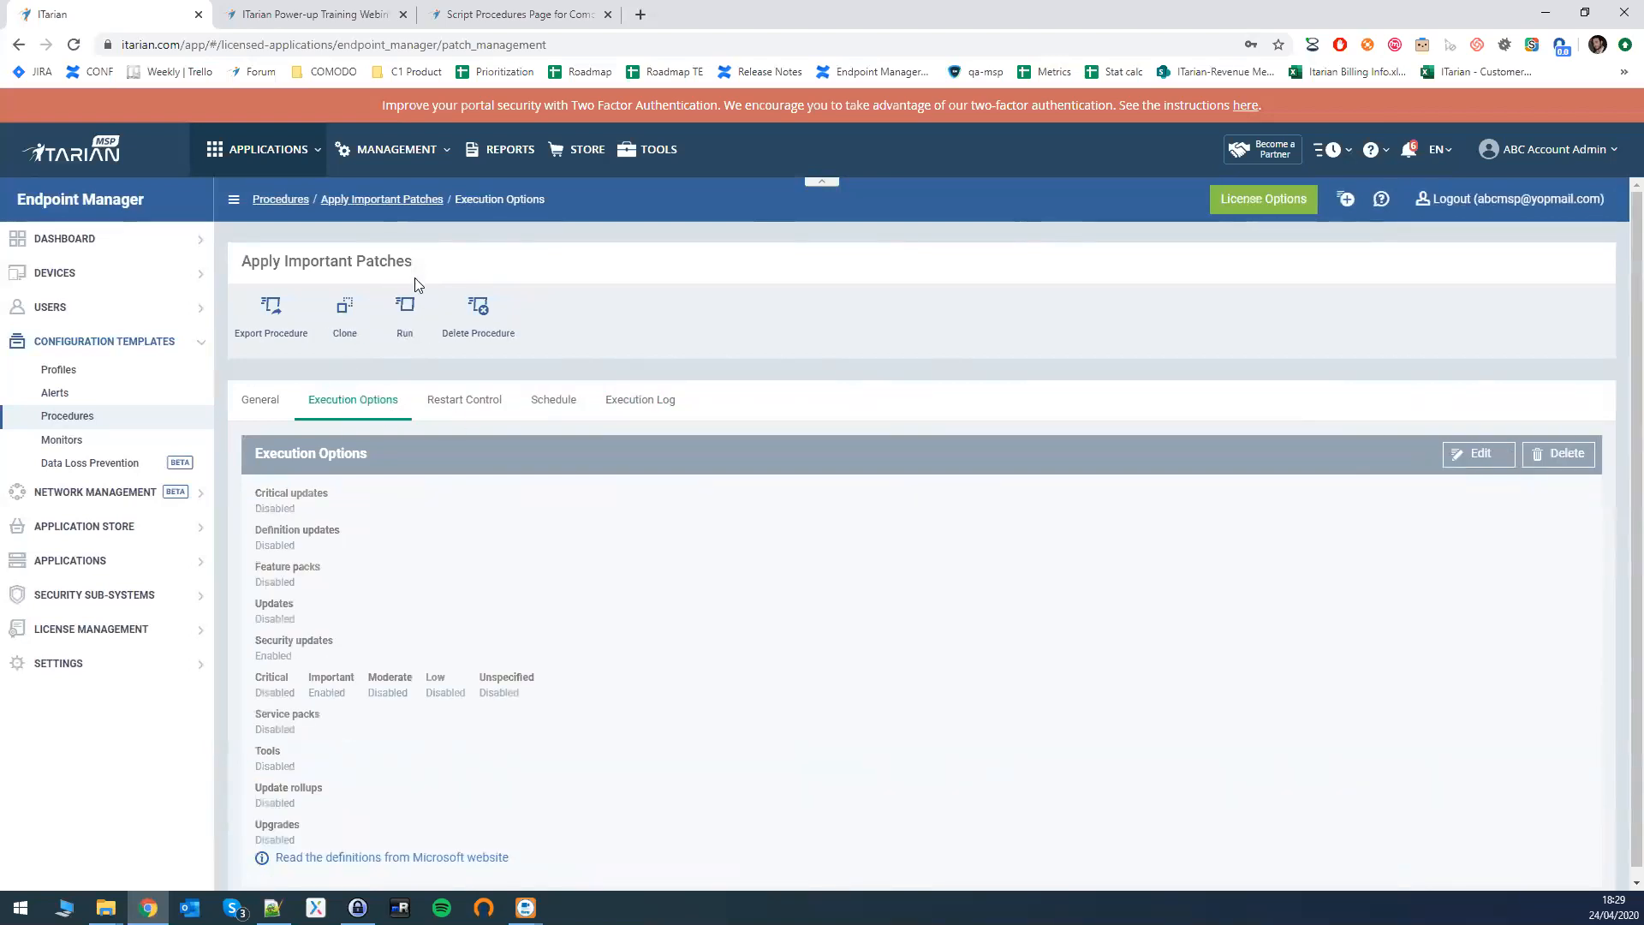
left_click(1461, 460)
key("alt+Tab")
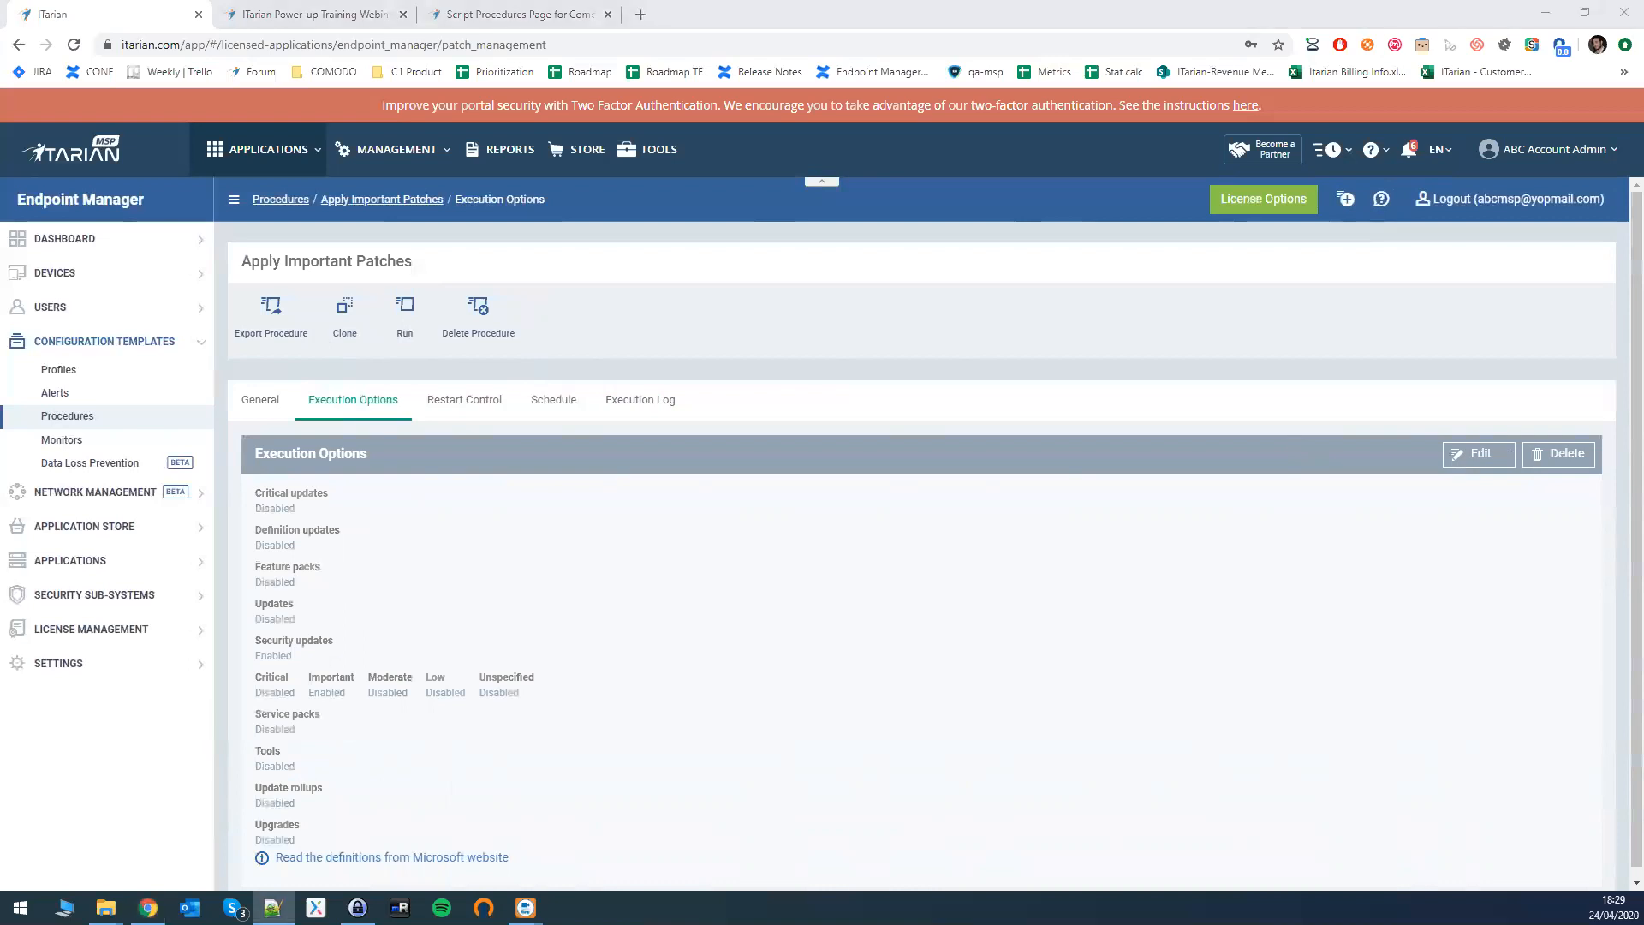
- From the Procedures list, create a 3rd-party patch procedure 'Update Text Editor Applications' in My Procedures
left_click(82, 421)
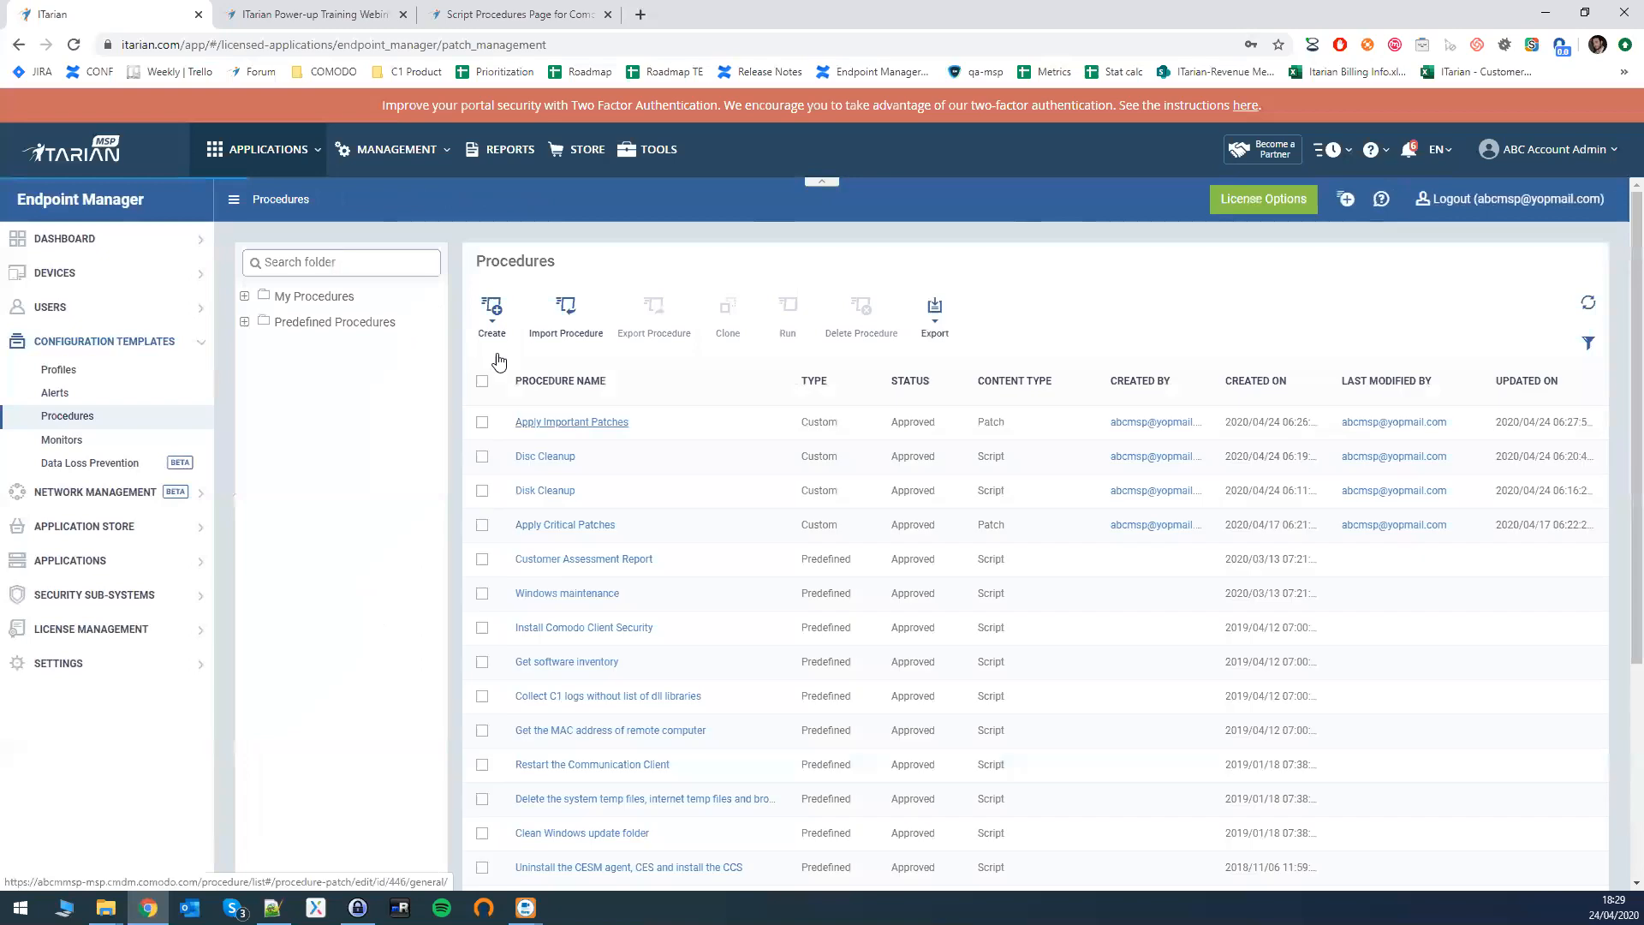
left_click(492, 310)
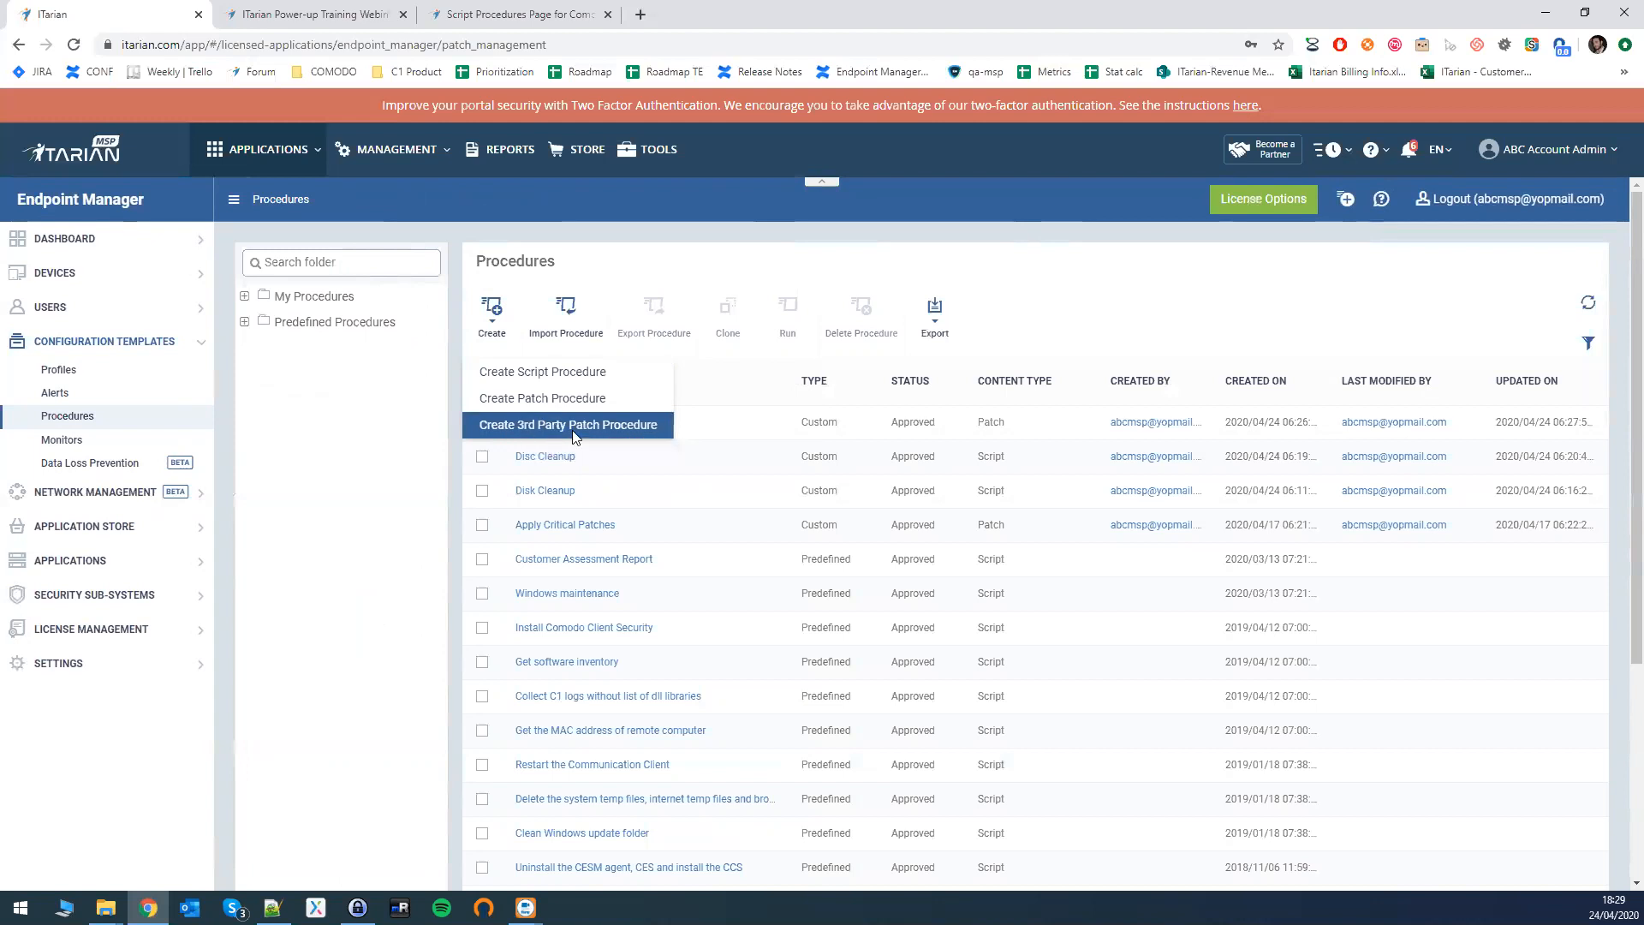
left_click(575, 435)
left_click(635, 299)
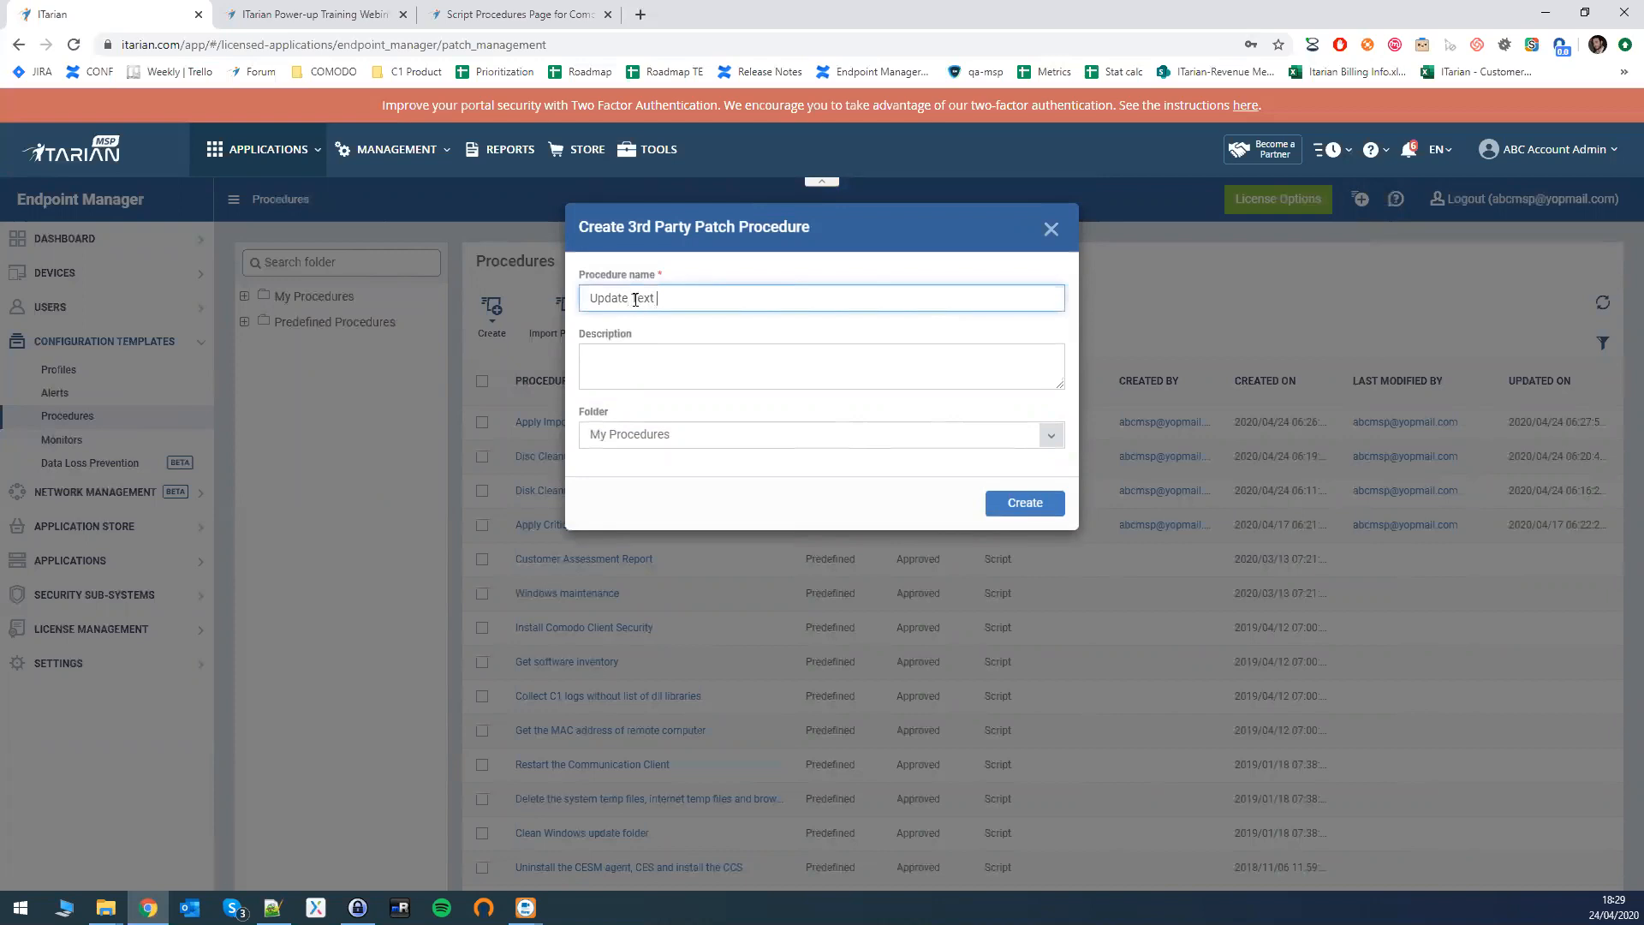
type("Update Text Editor Applications")
key("Tab")
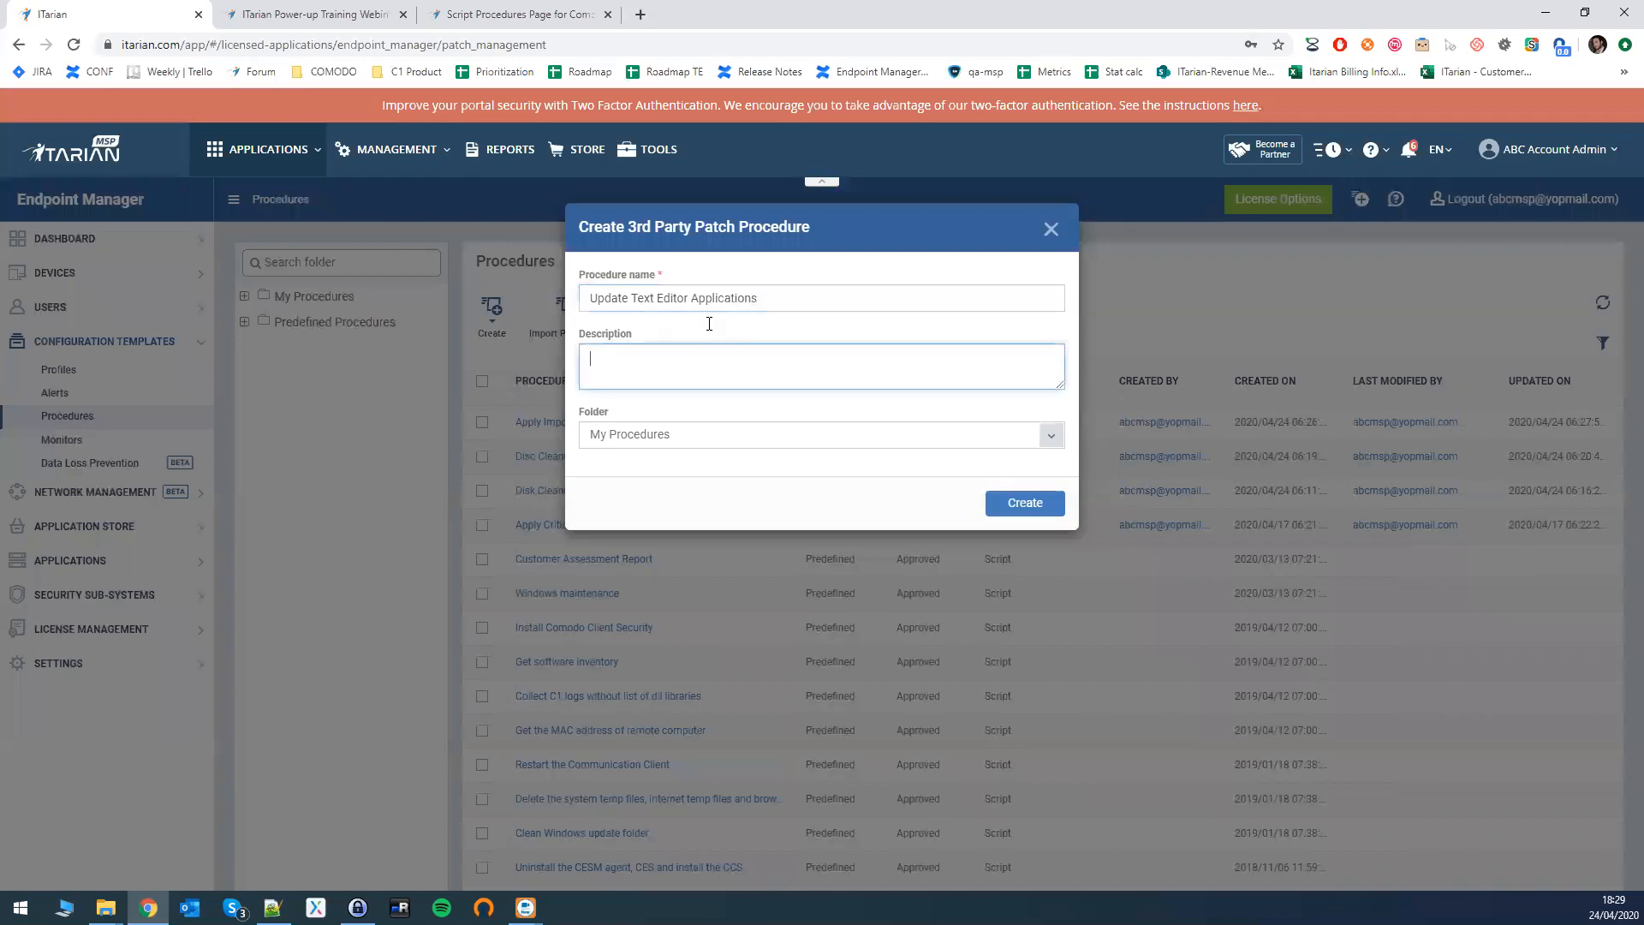
key("Tab")
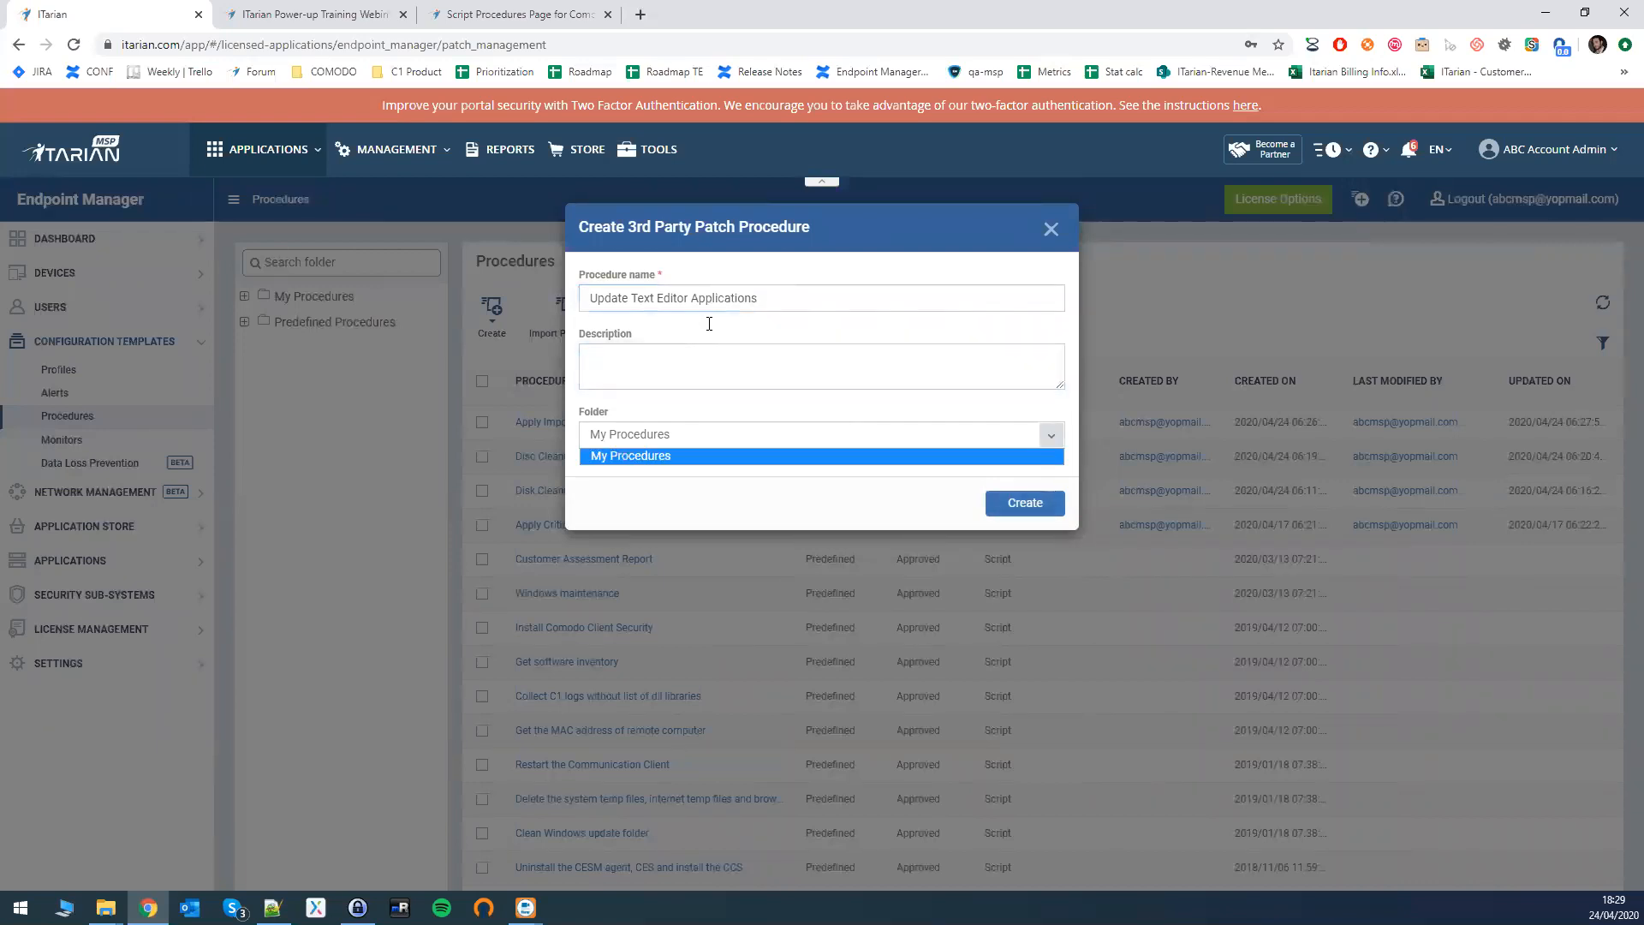
key("Return")
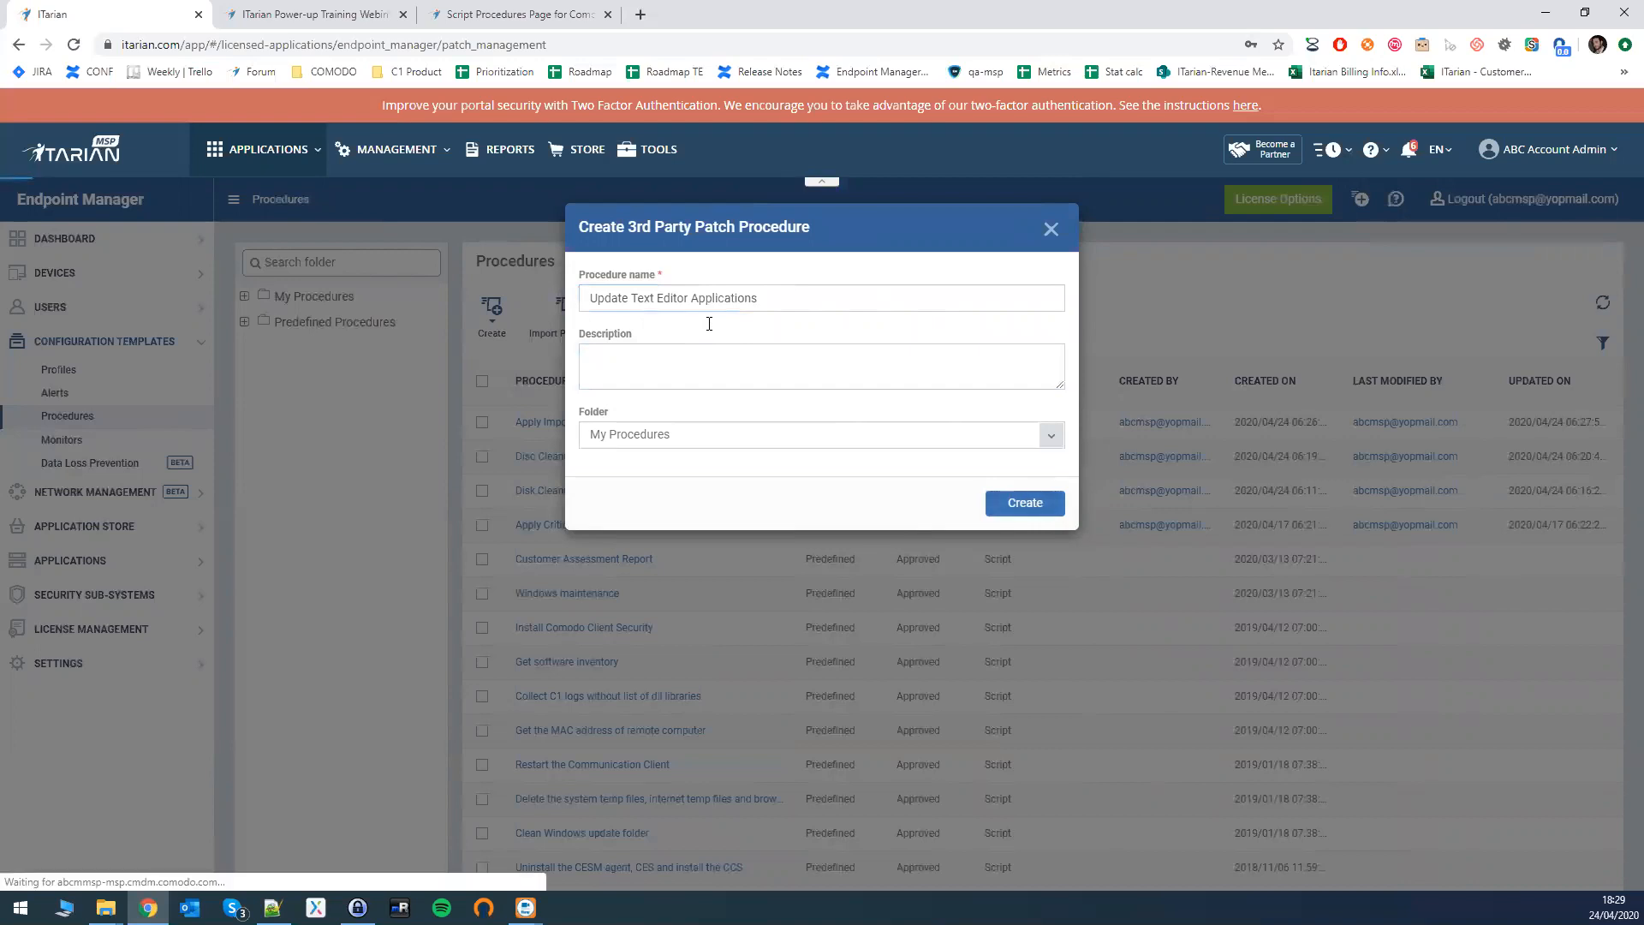
key("Return")
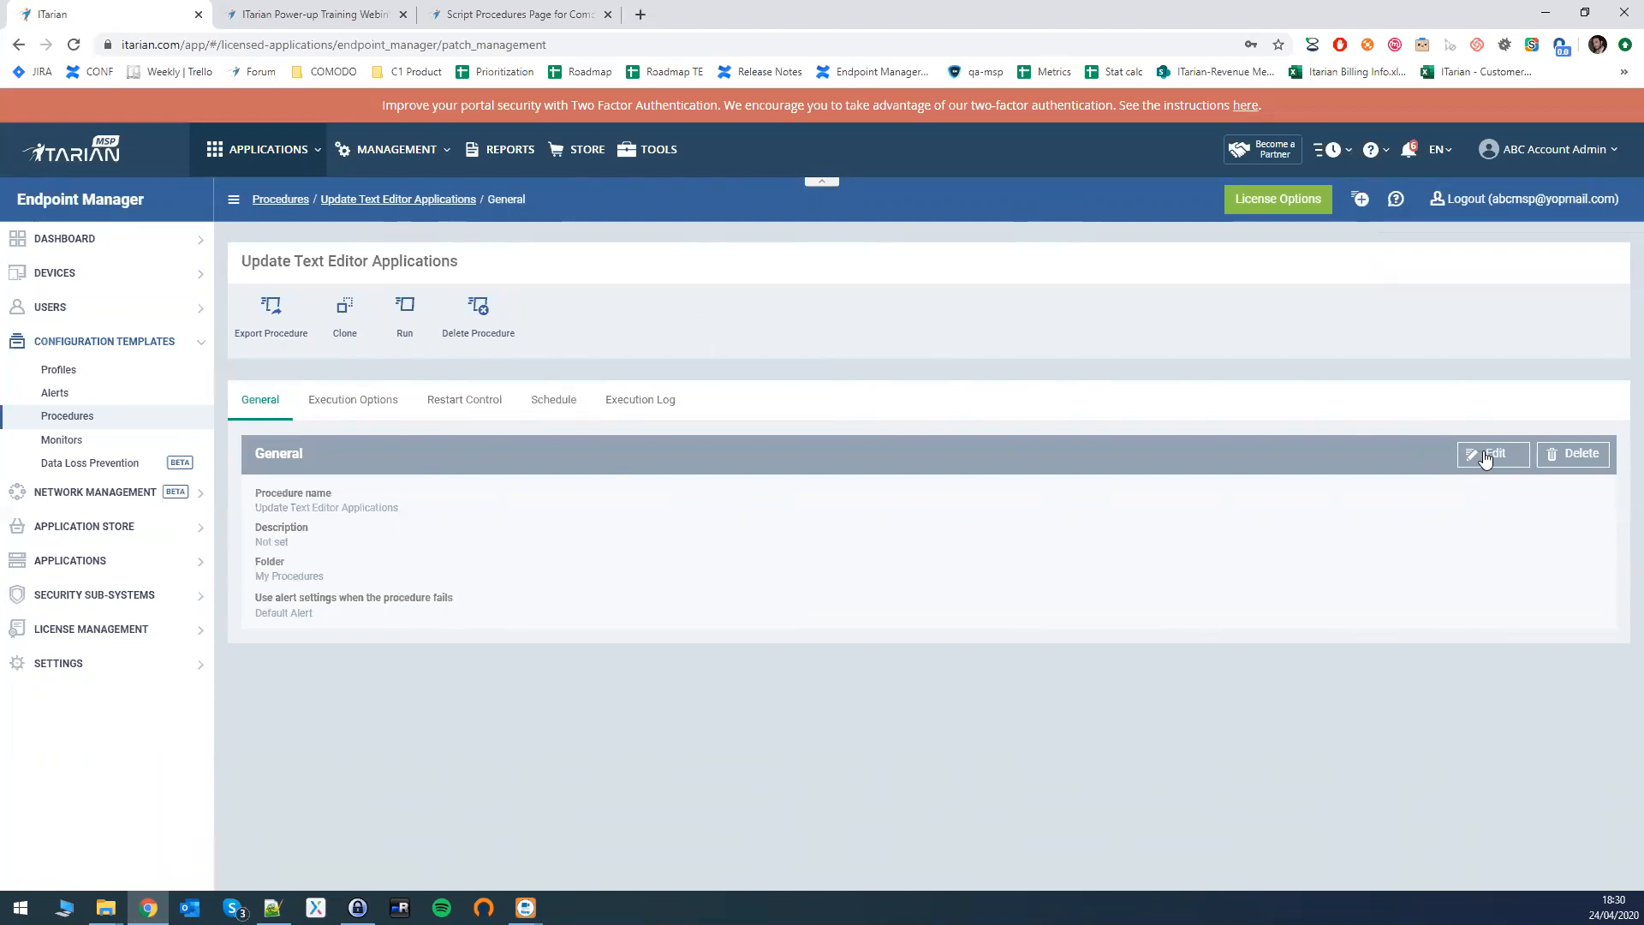
- Edit the new procedure's Execution Options to update only the selected applications
left_click(354, 400)
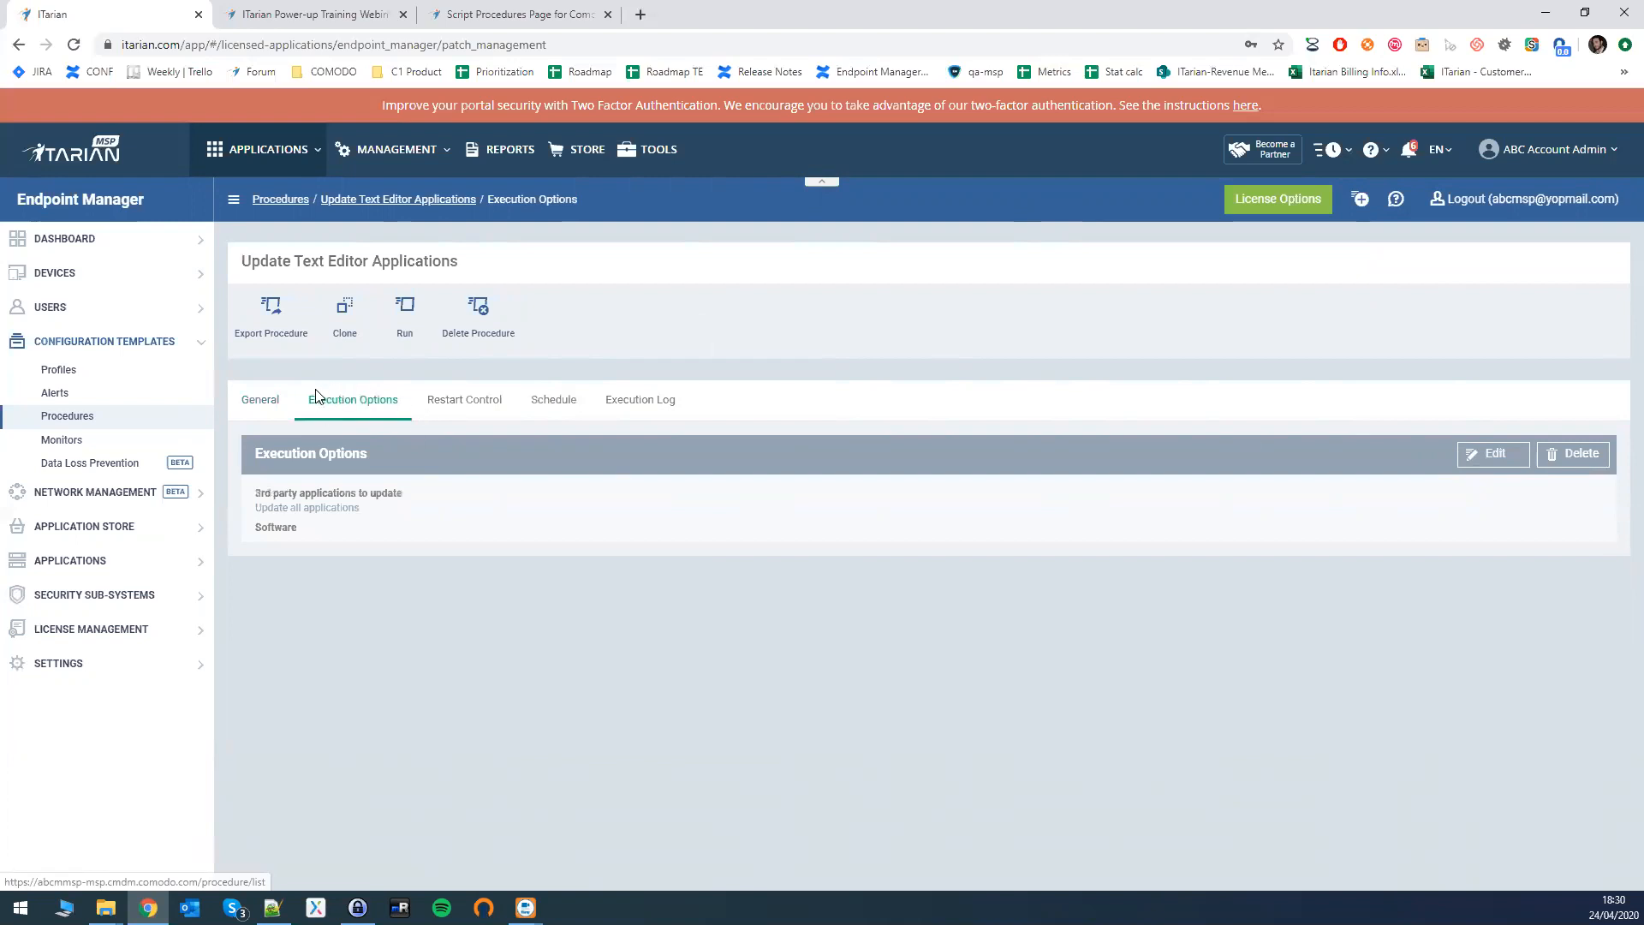
left_click(1461, 457)
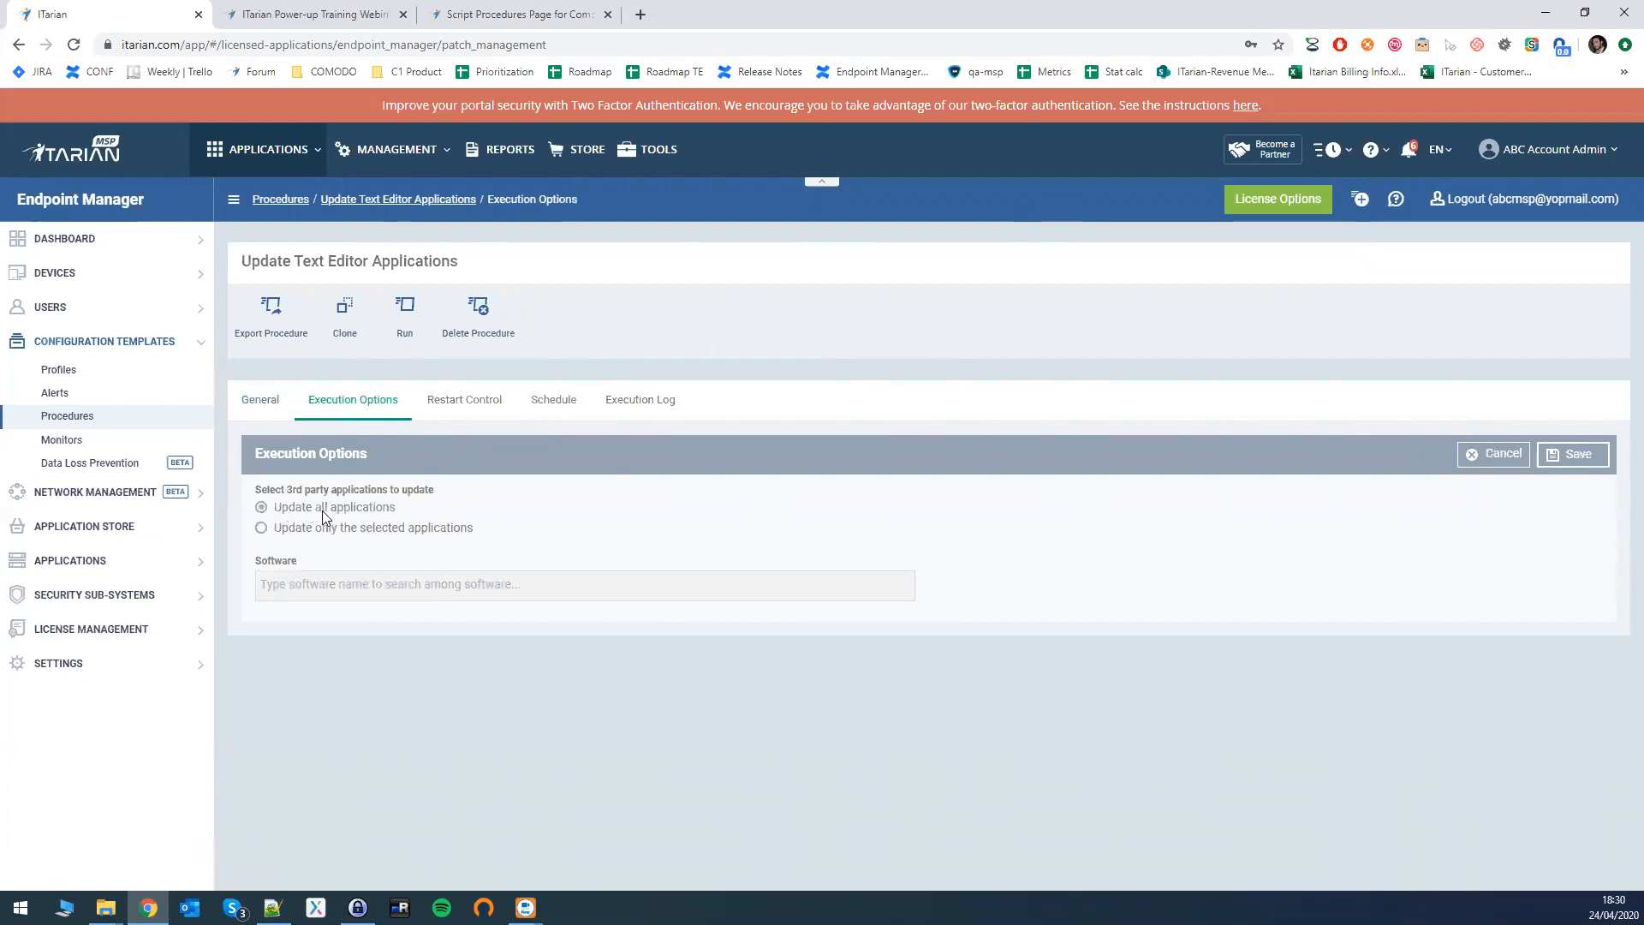
left_click(290, 532)
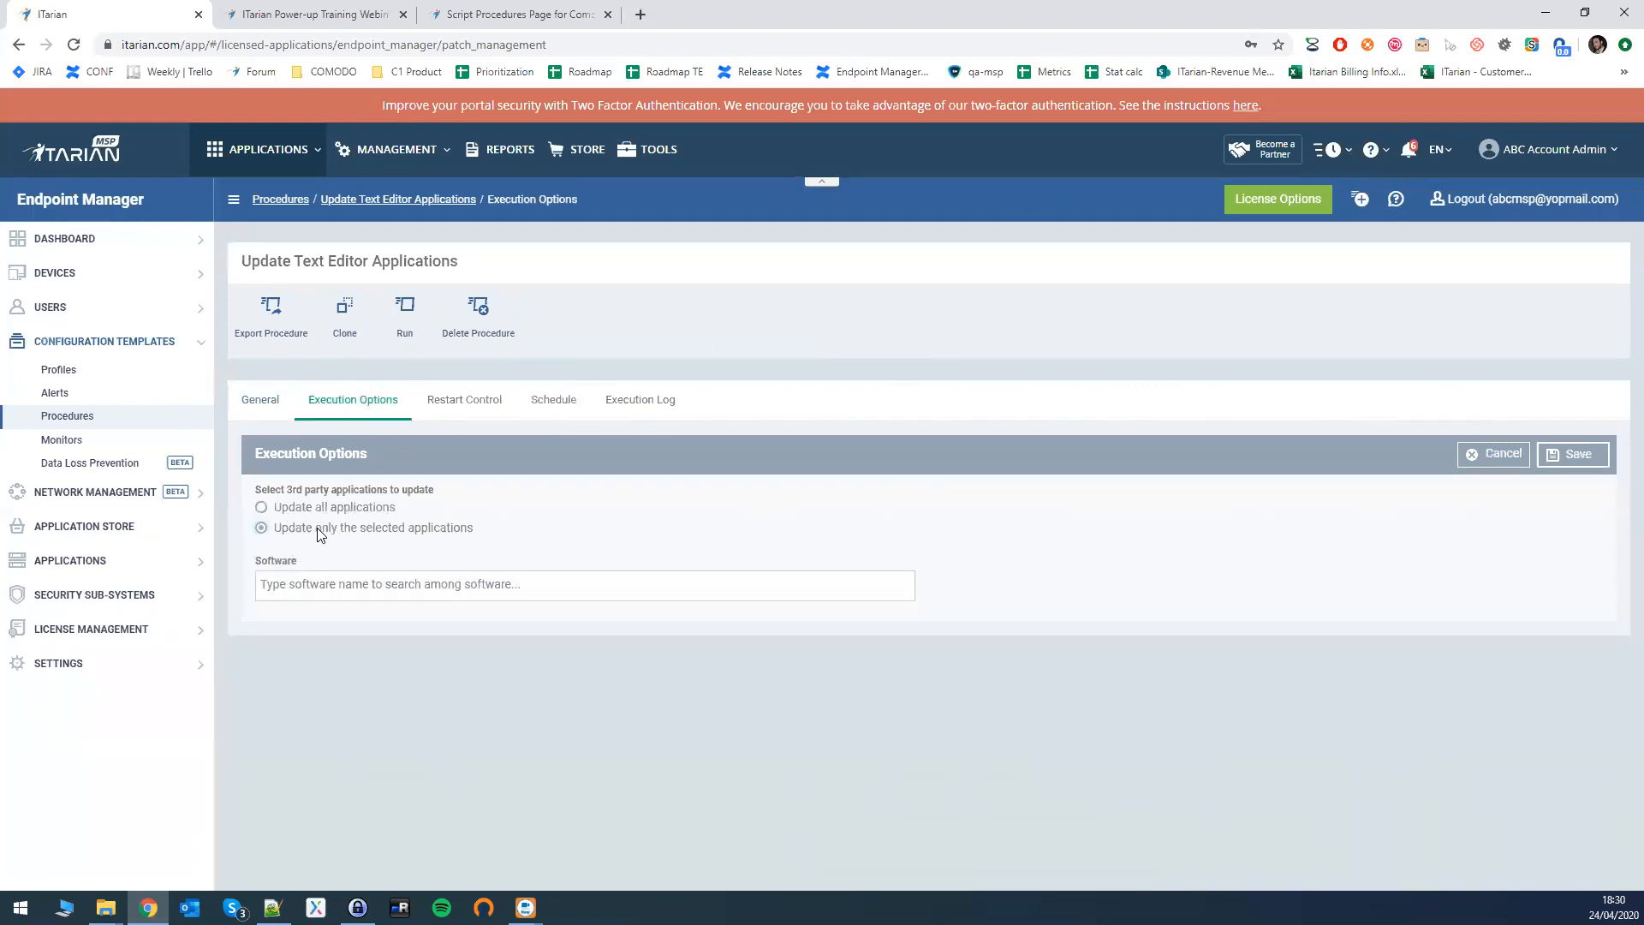
- Add Notepad++, Evernote and LibreOffice as the applications, save, and return to Procedures
left_click(313, 576)
type("Note")
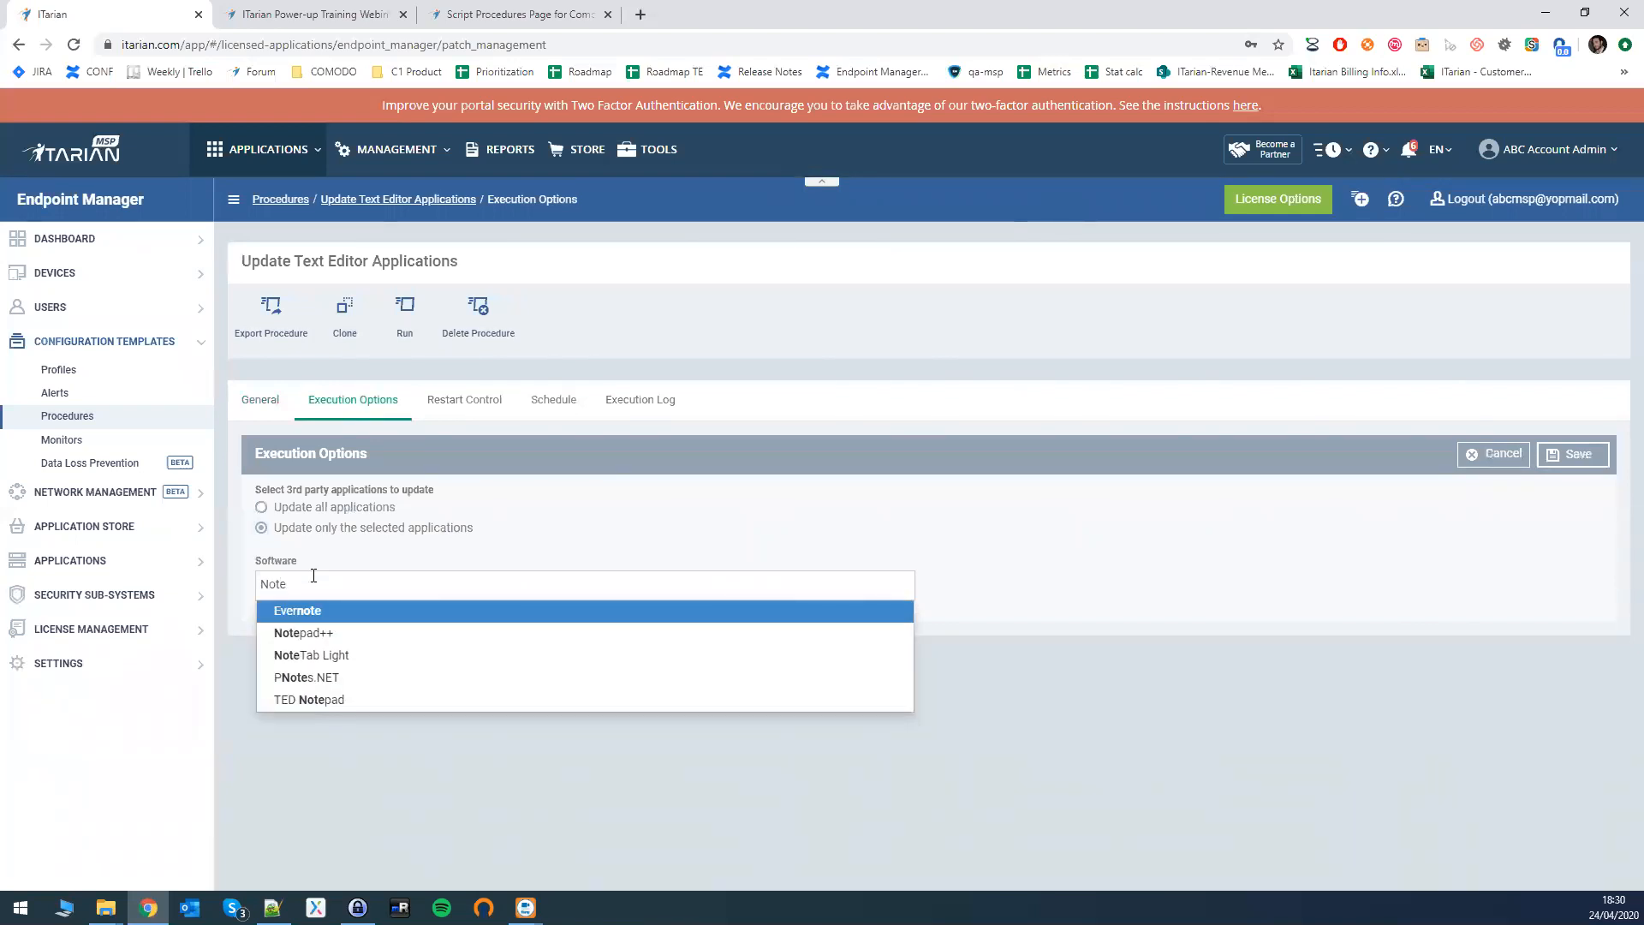
key("Down")
key("Return")
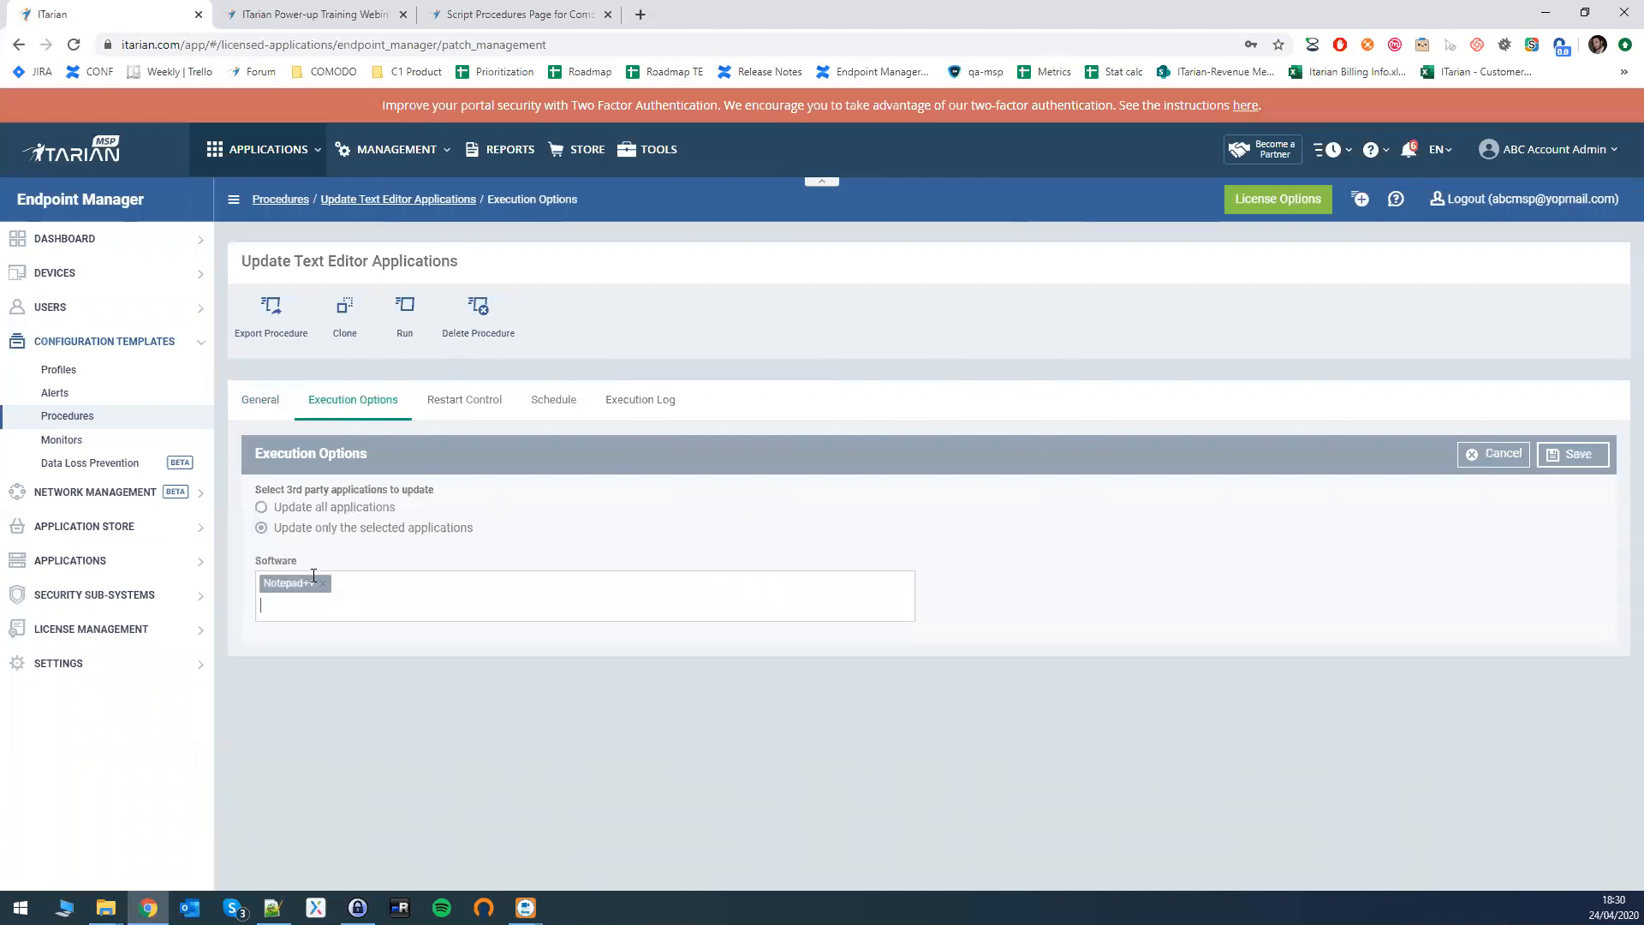
type("Ever")
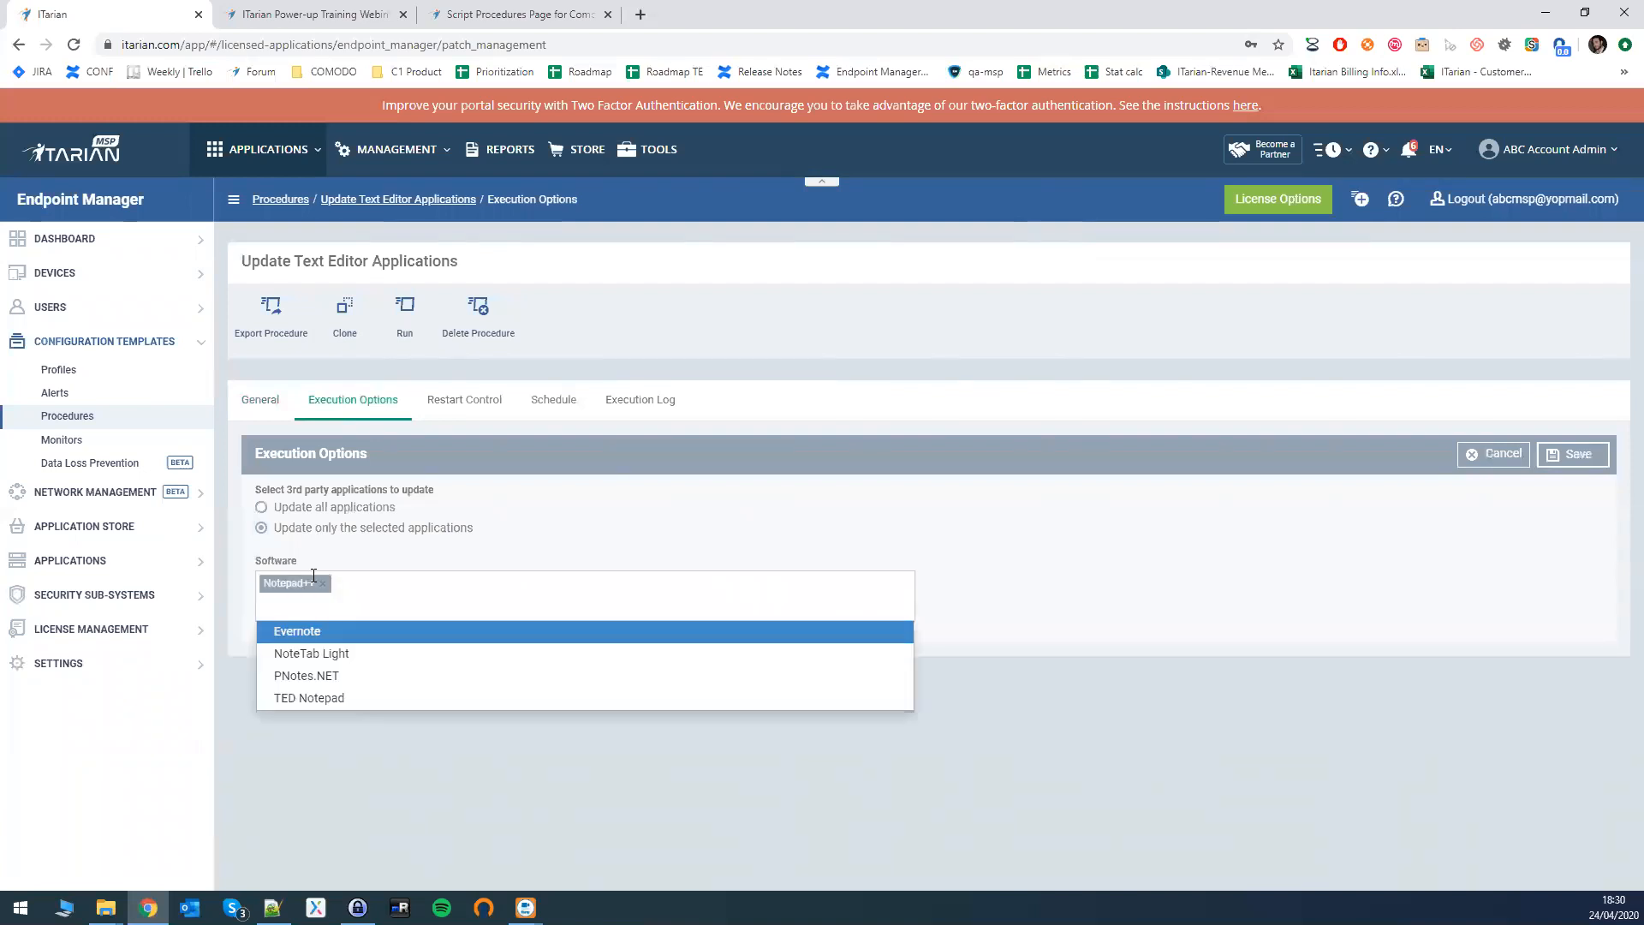
key("Return")
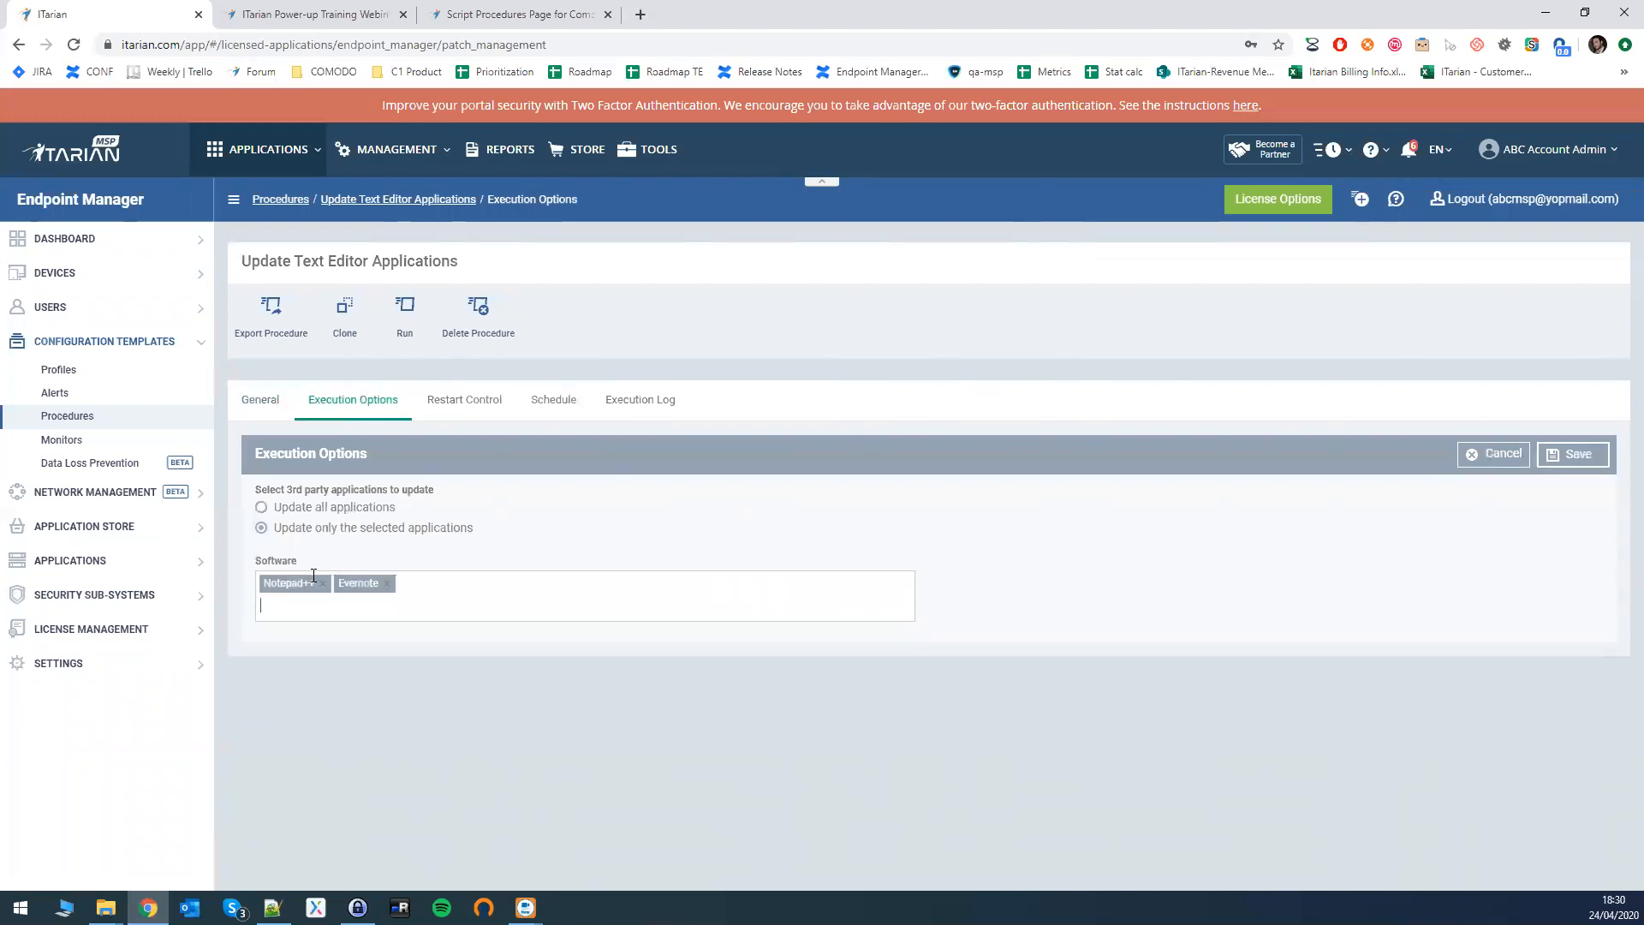
type("Libre")
key("Return")
left_click(1578, 456)
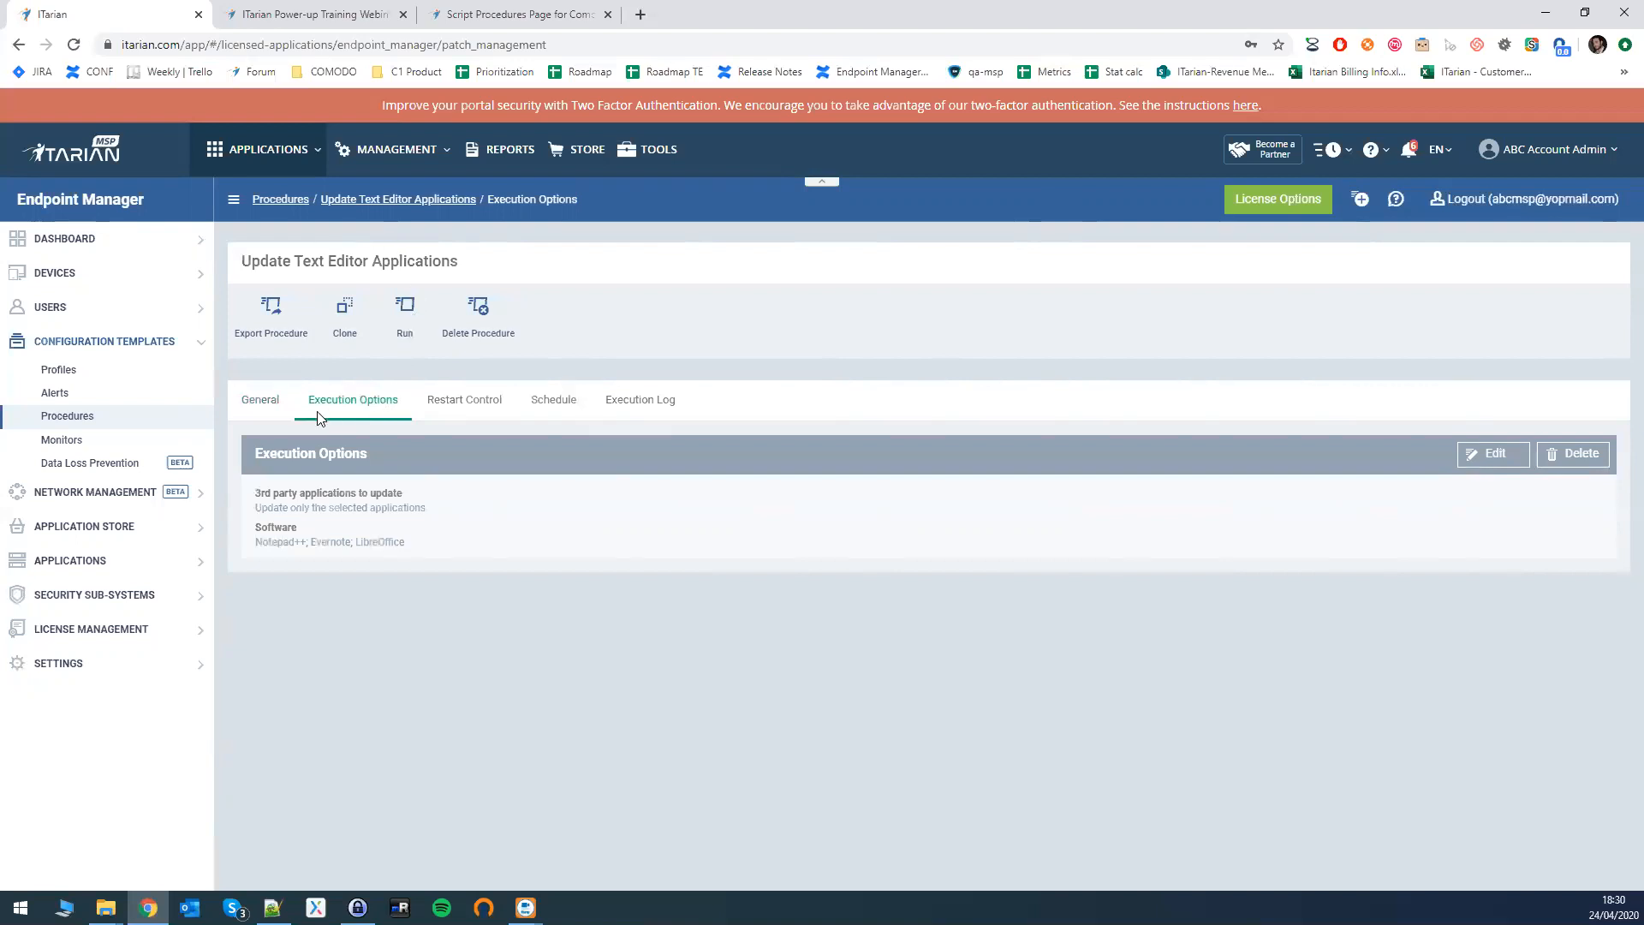
left_click(74, 417)
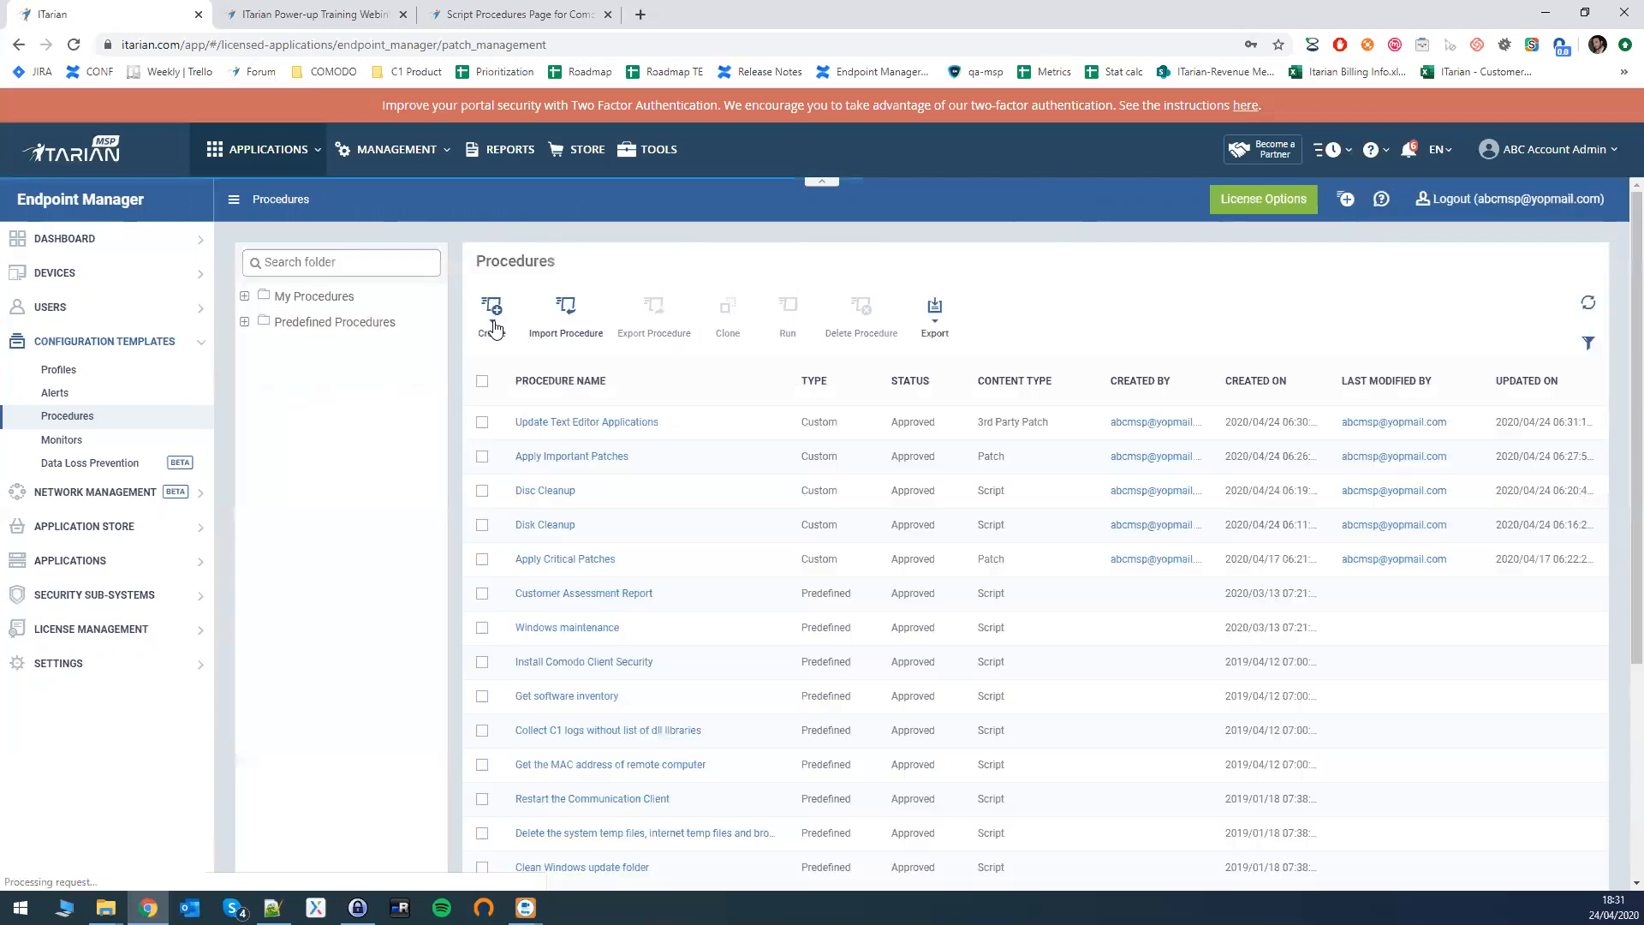
- Select only the Update Text Editor Applications procedure in the list
left_click(491, 312)
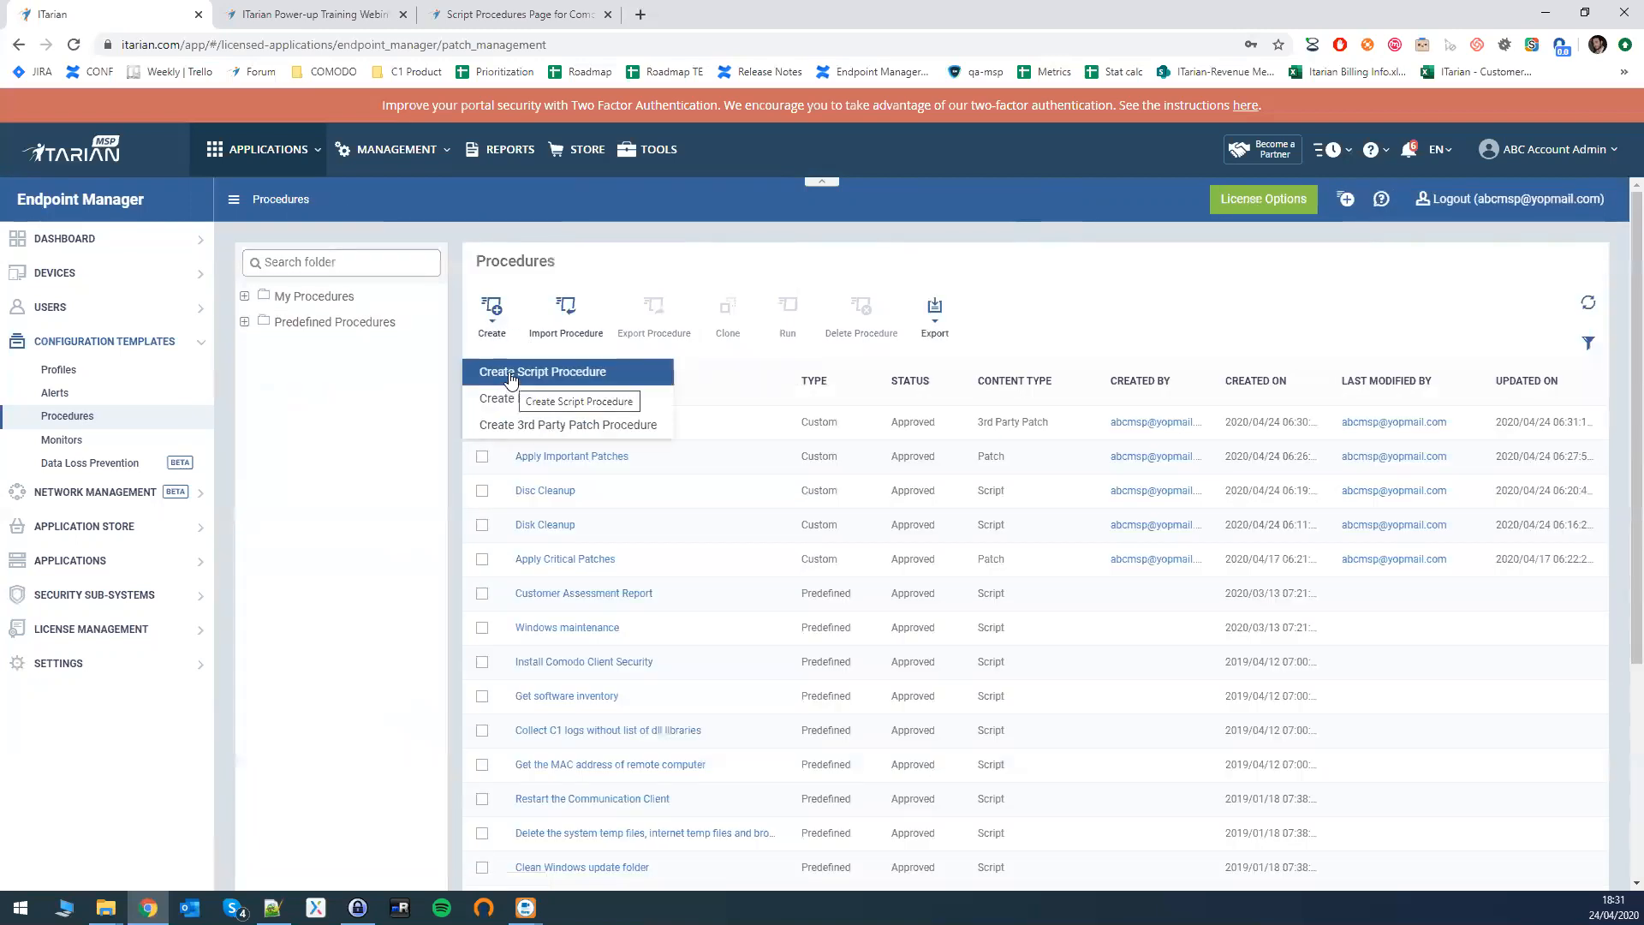
left_click(434, 493)
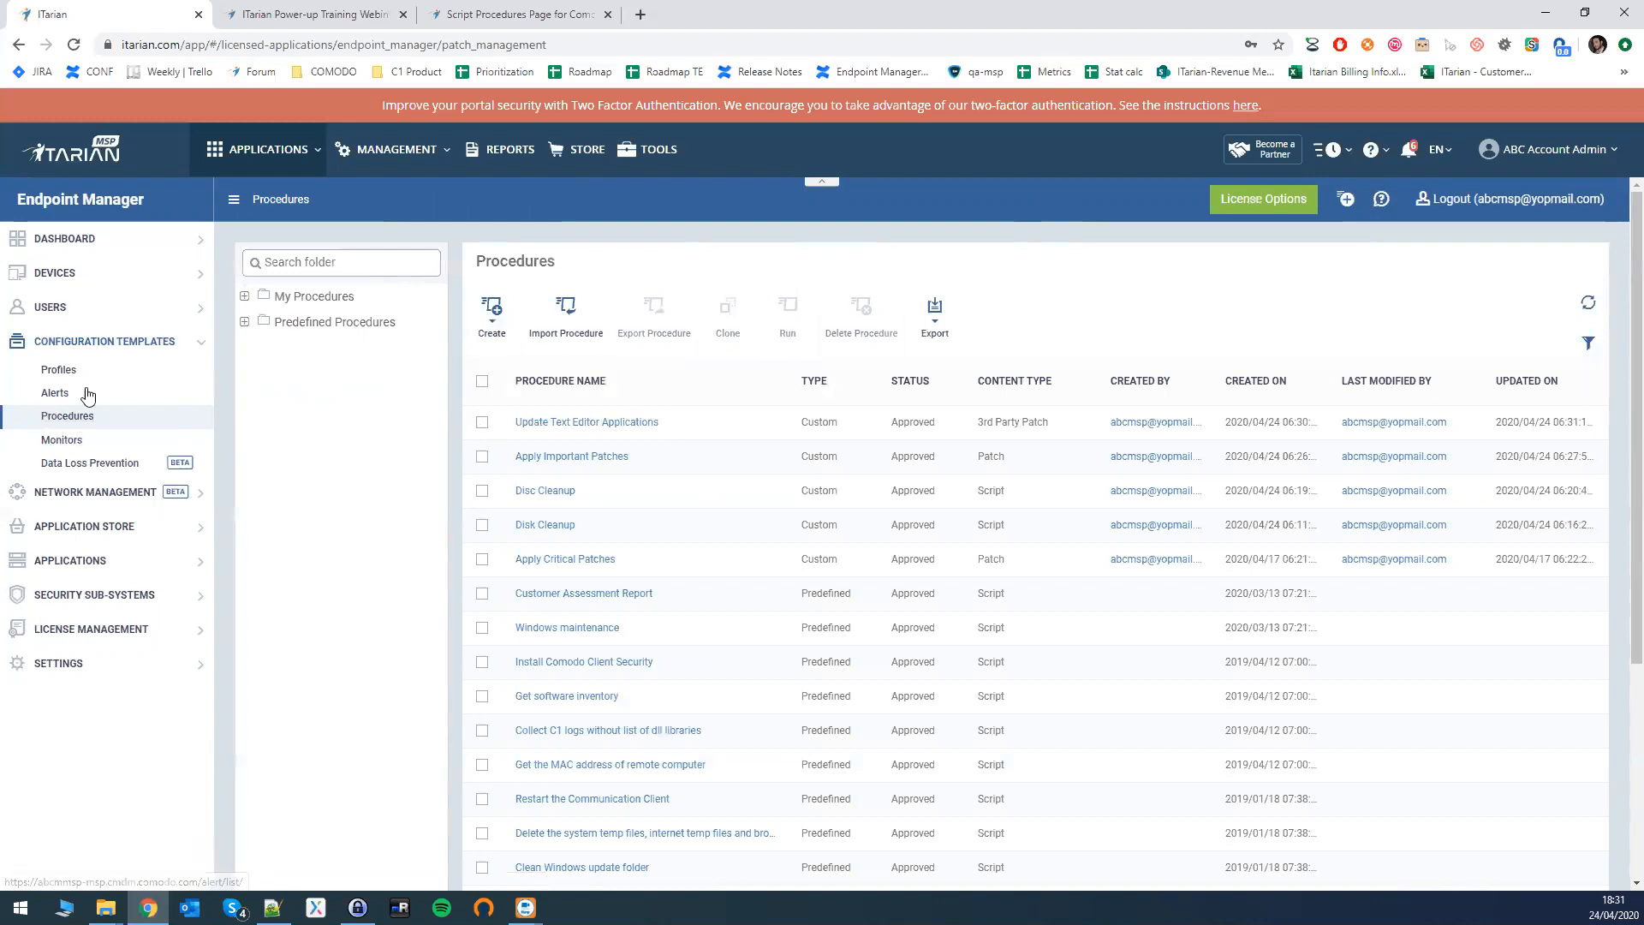
left_click(483, 423)
left_click(482, 458)
left_click(482, 458)
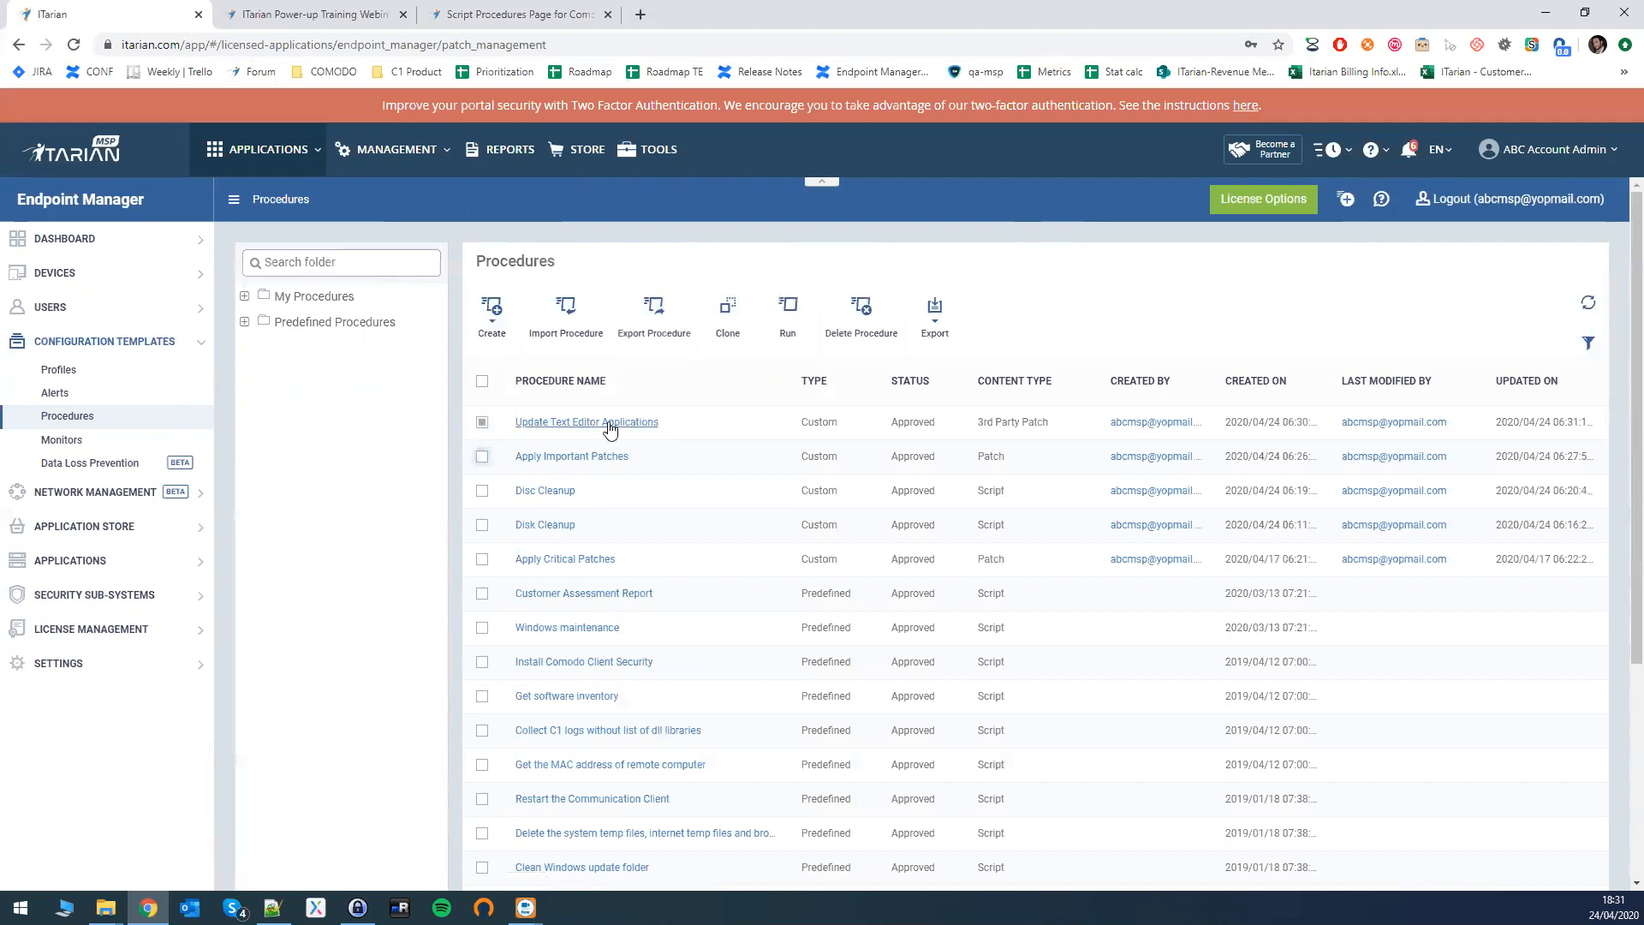
- Open its Run dialog and set the target to Selected customer(s)
left_click(742, 329)
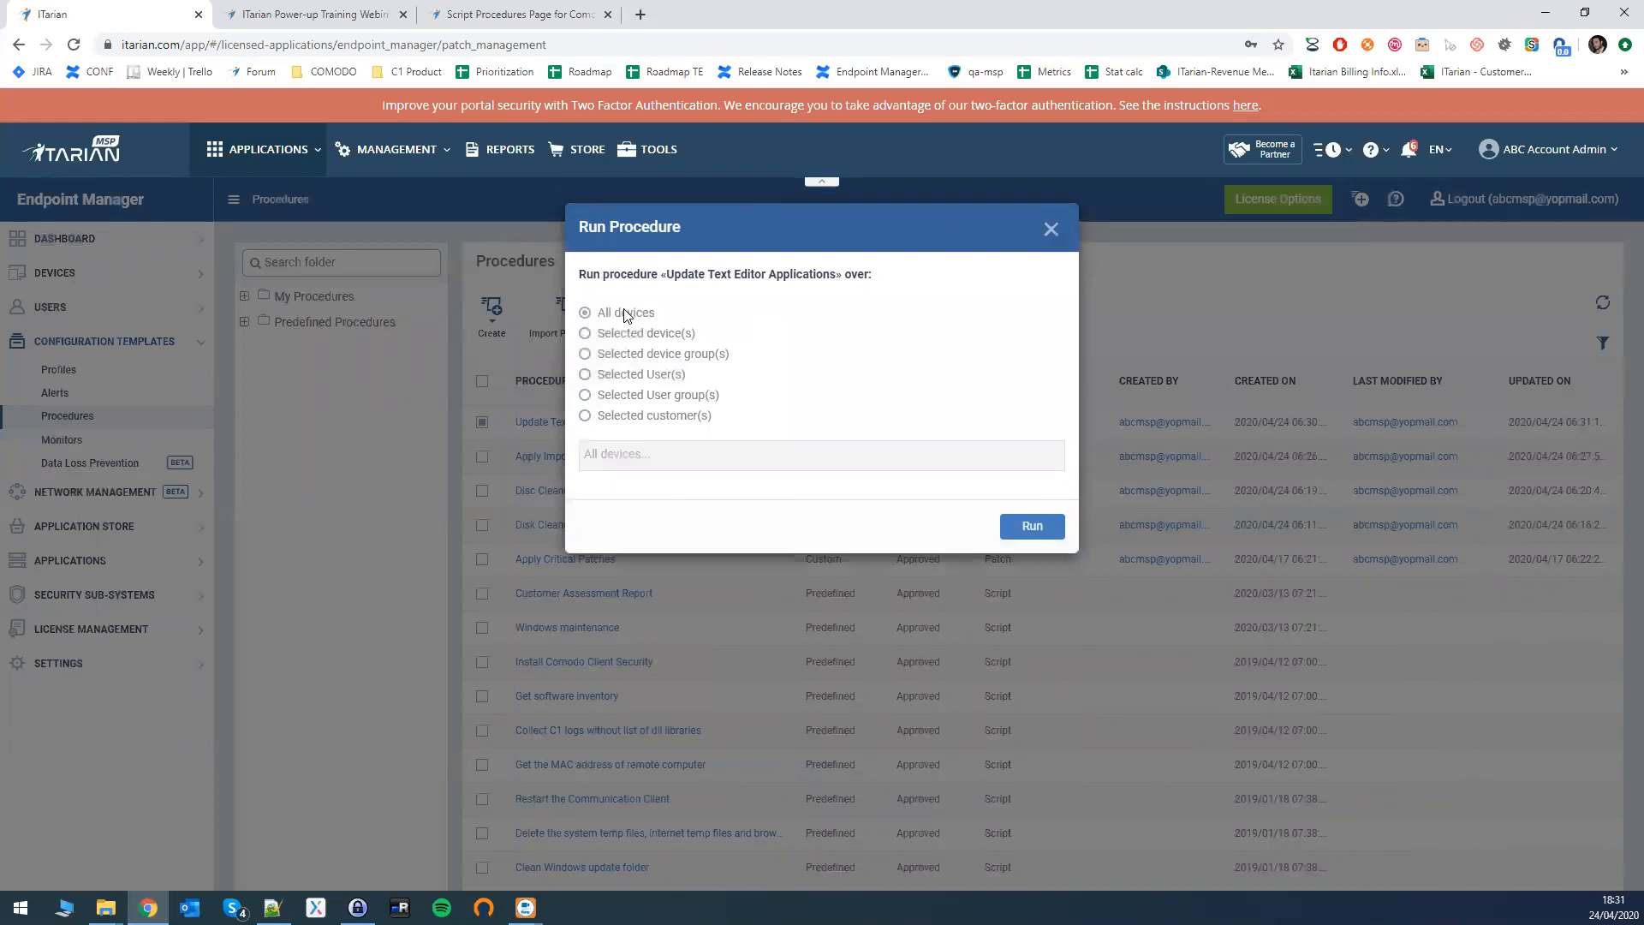
left_click(587, 335)
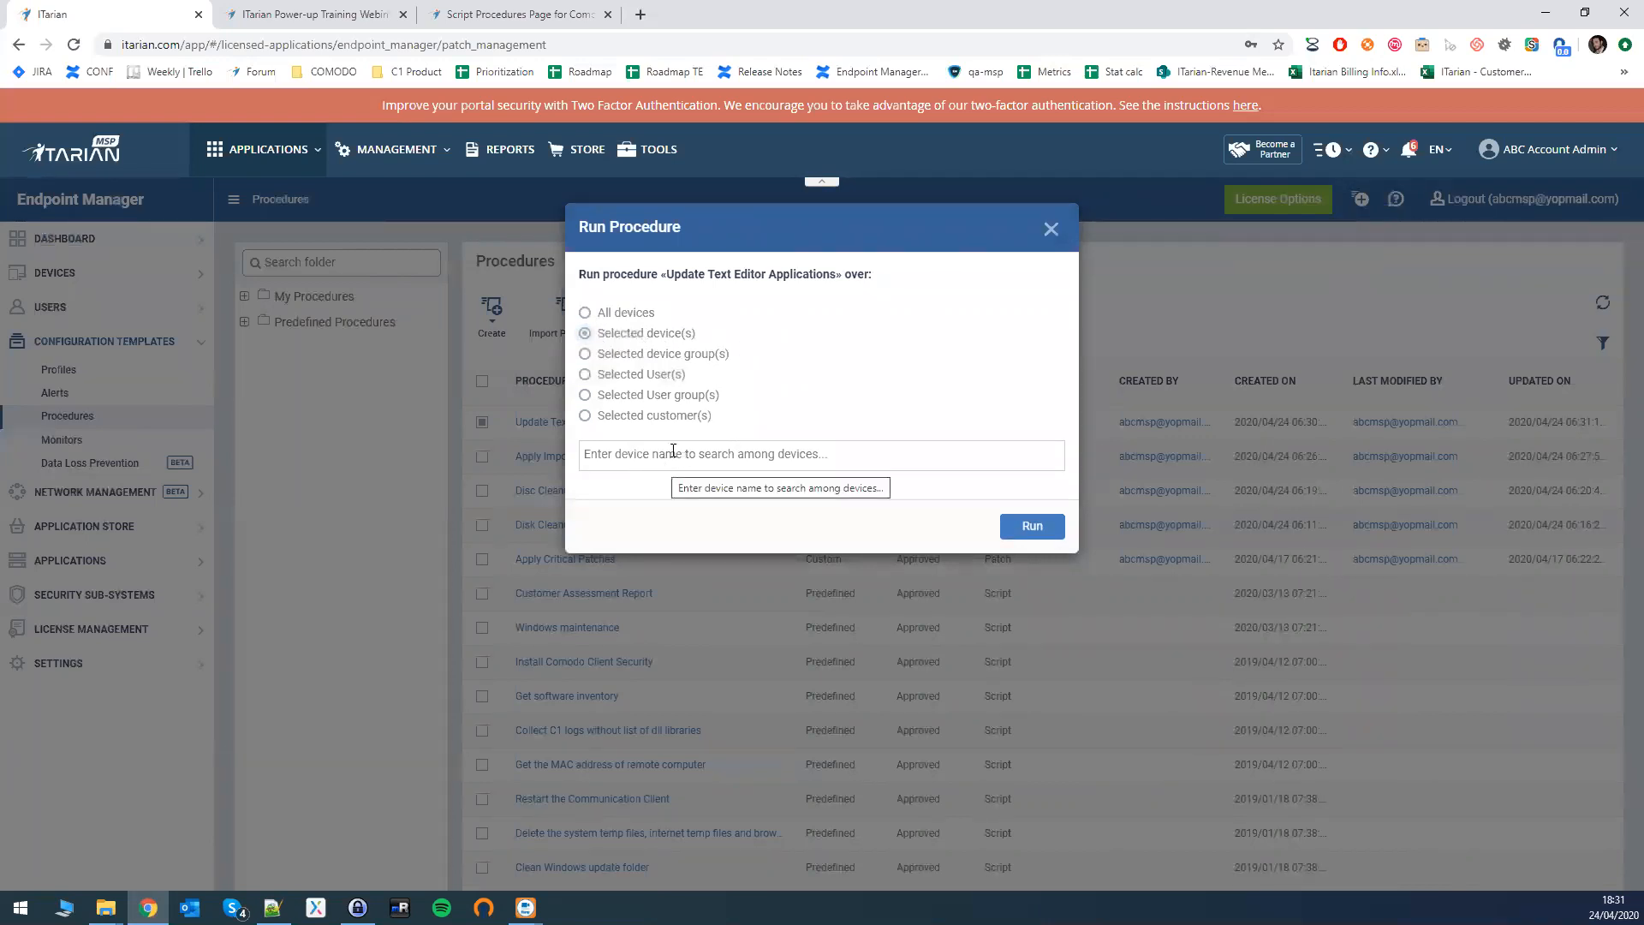
left_click(586, 355)
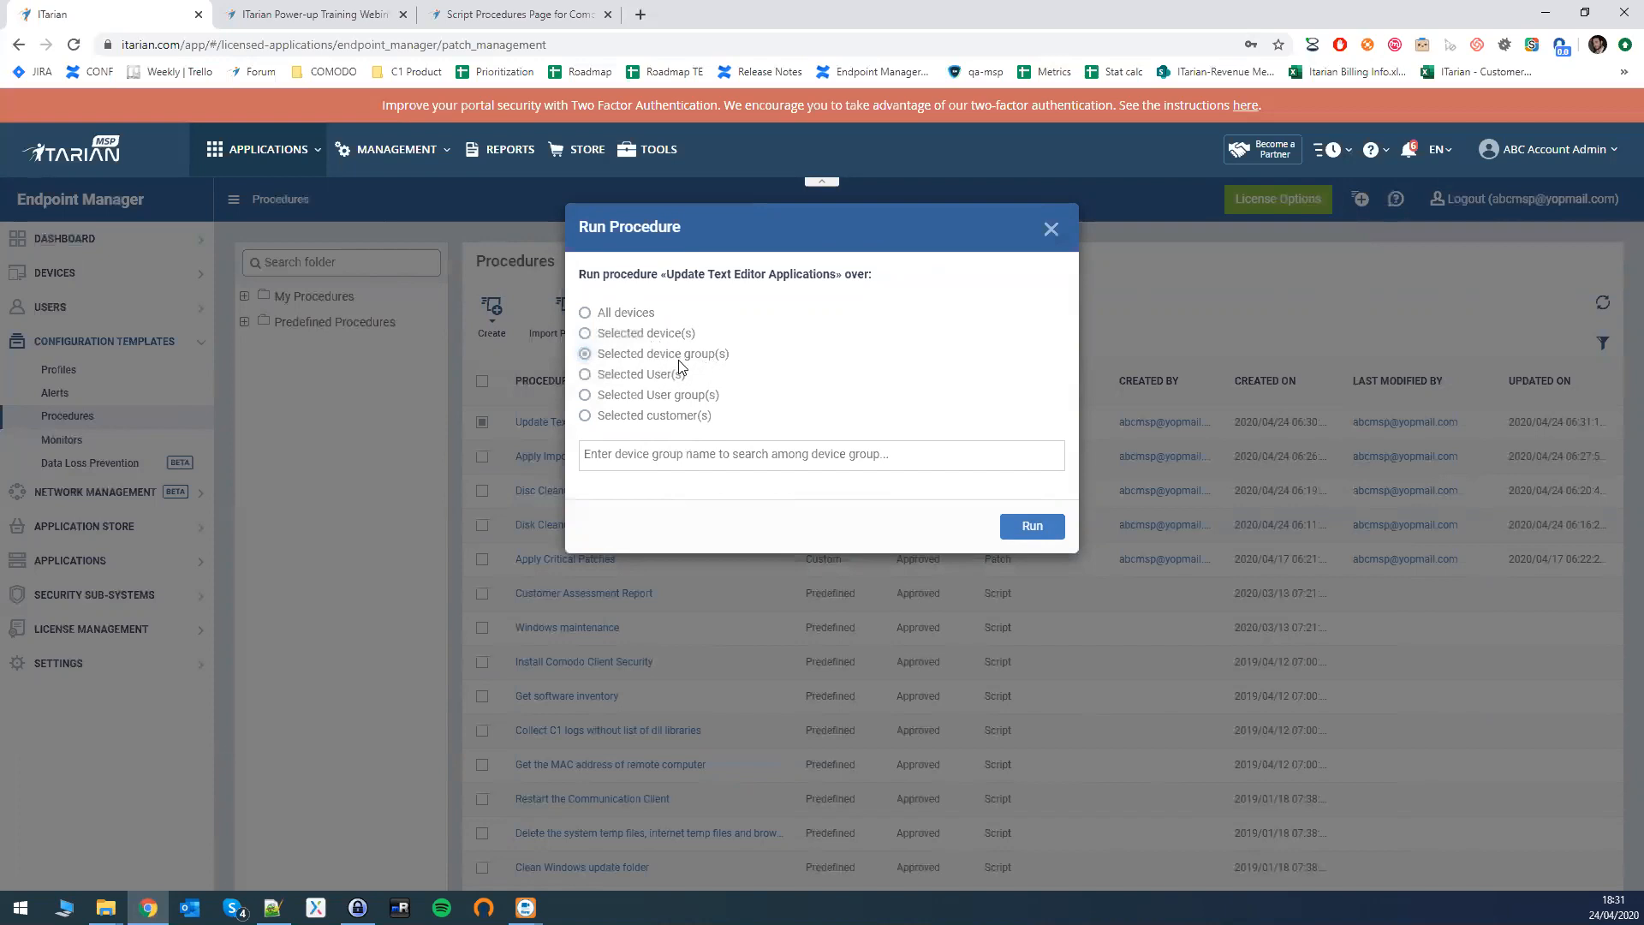
left_click(586, 375)
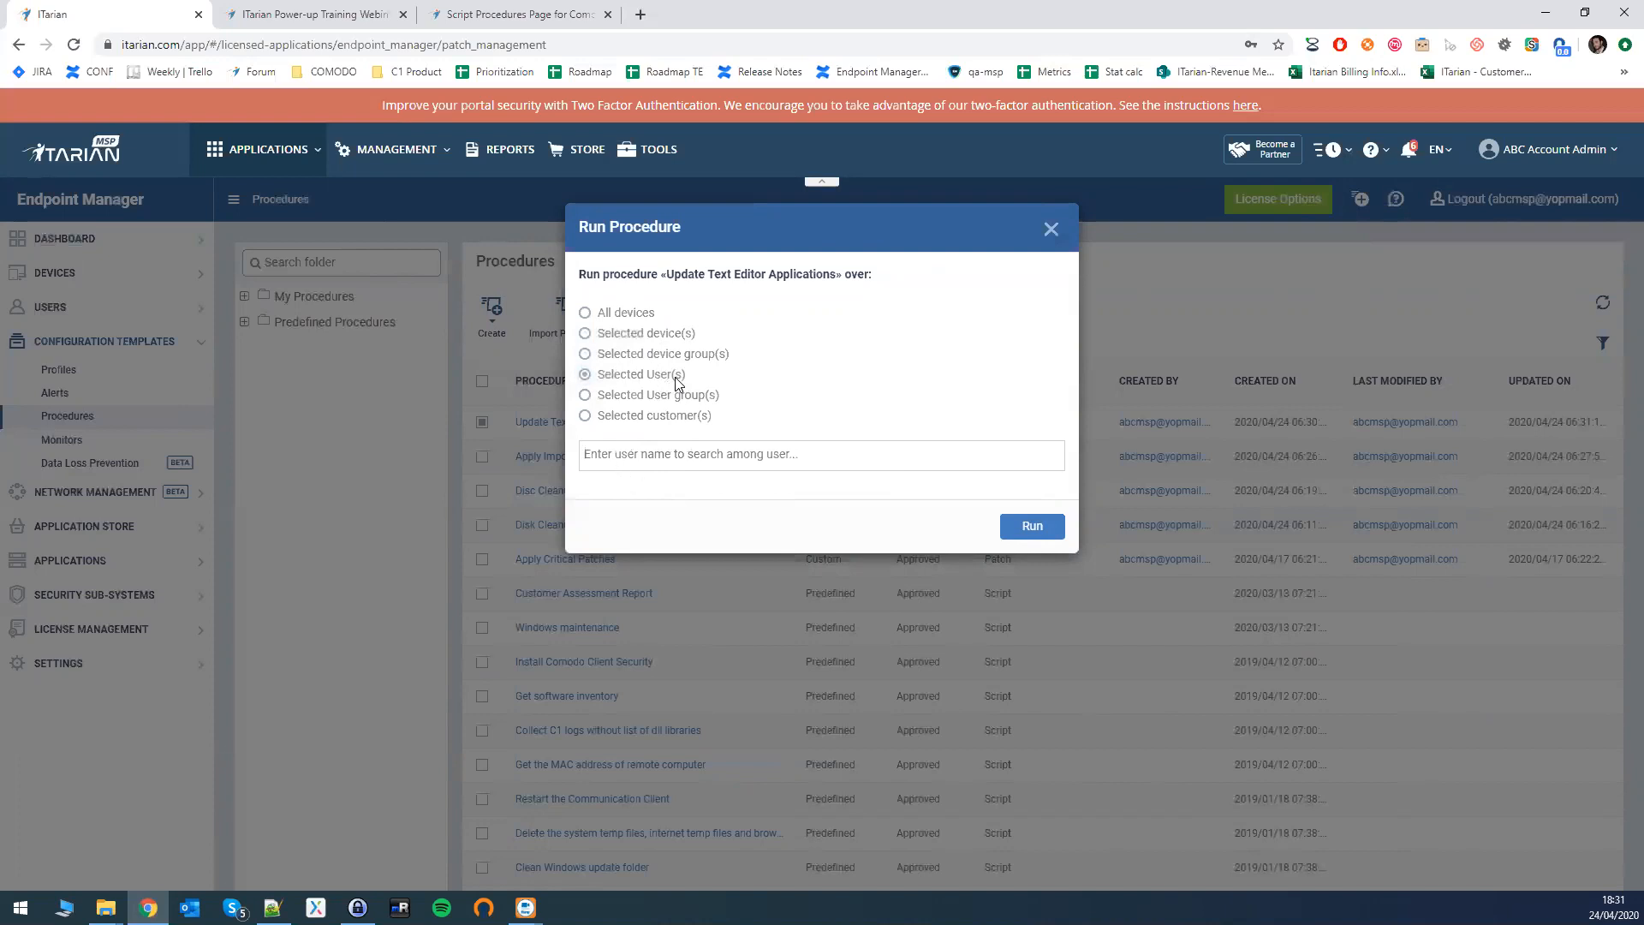
left_click(630, 397)
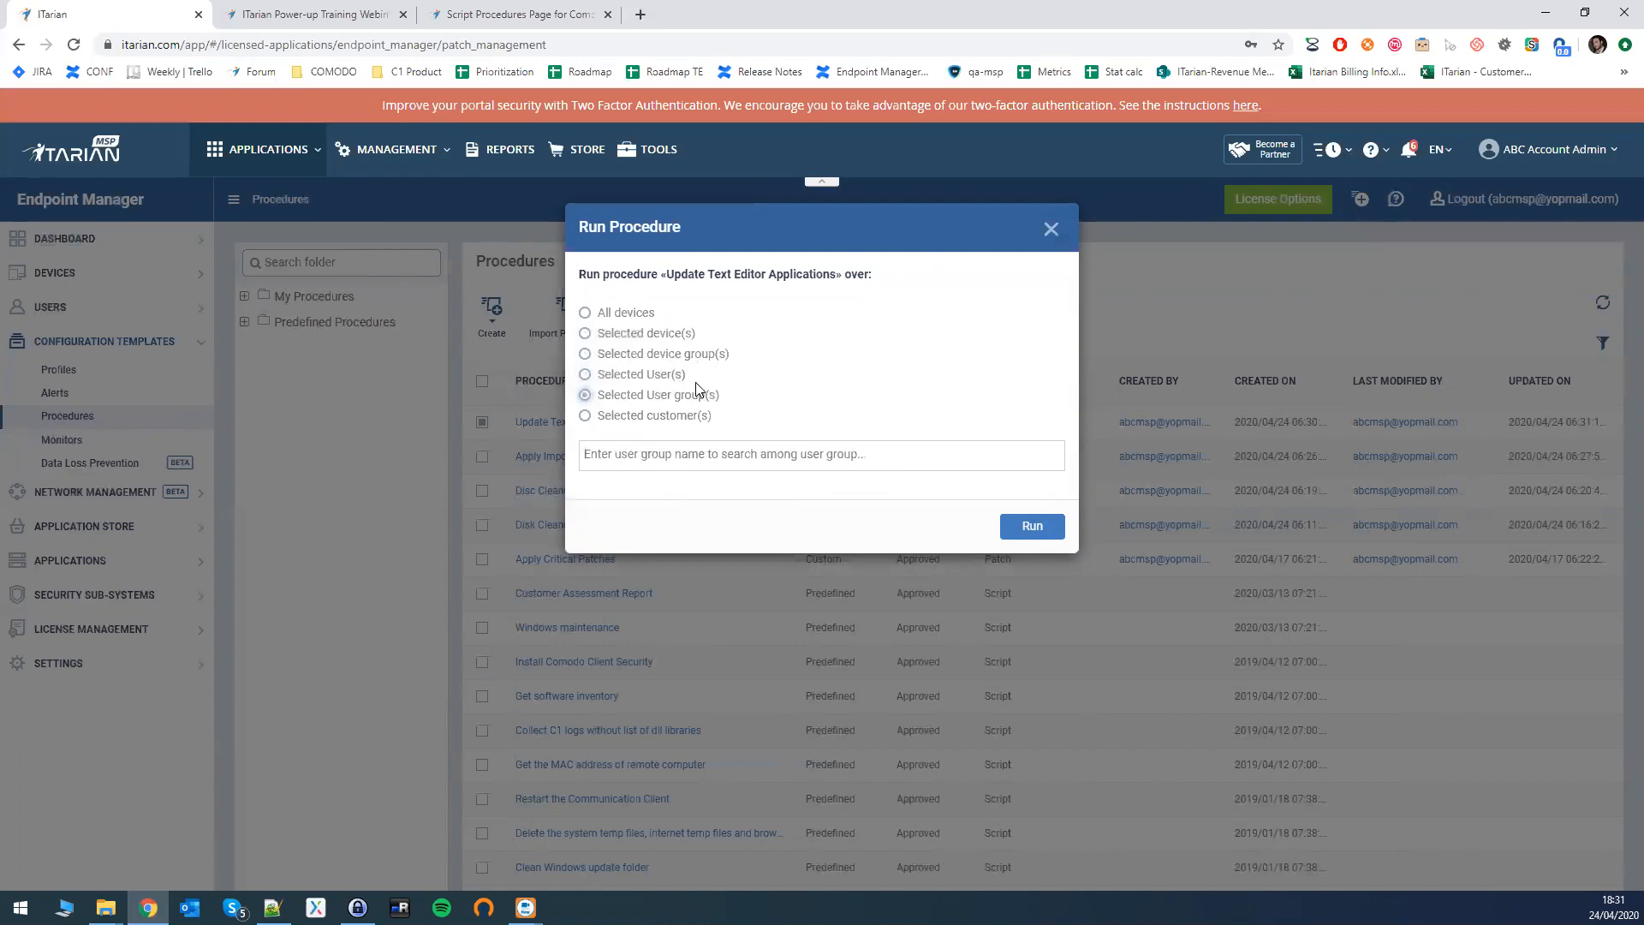
left_click(628, 417)
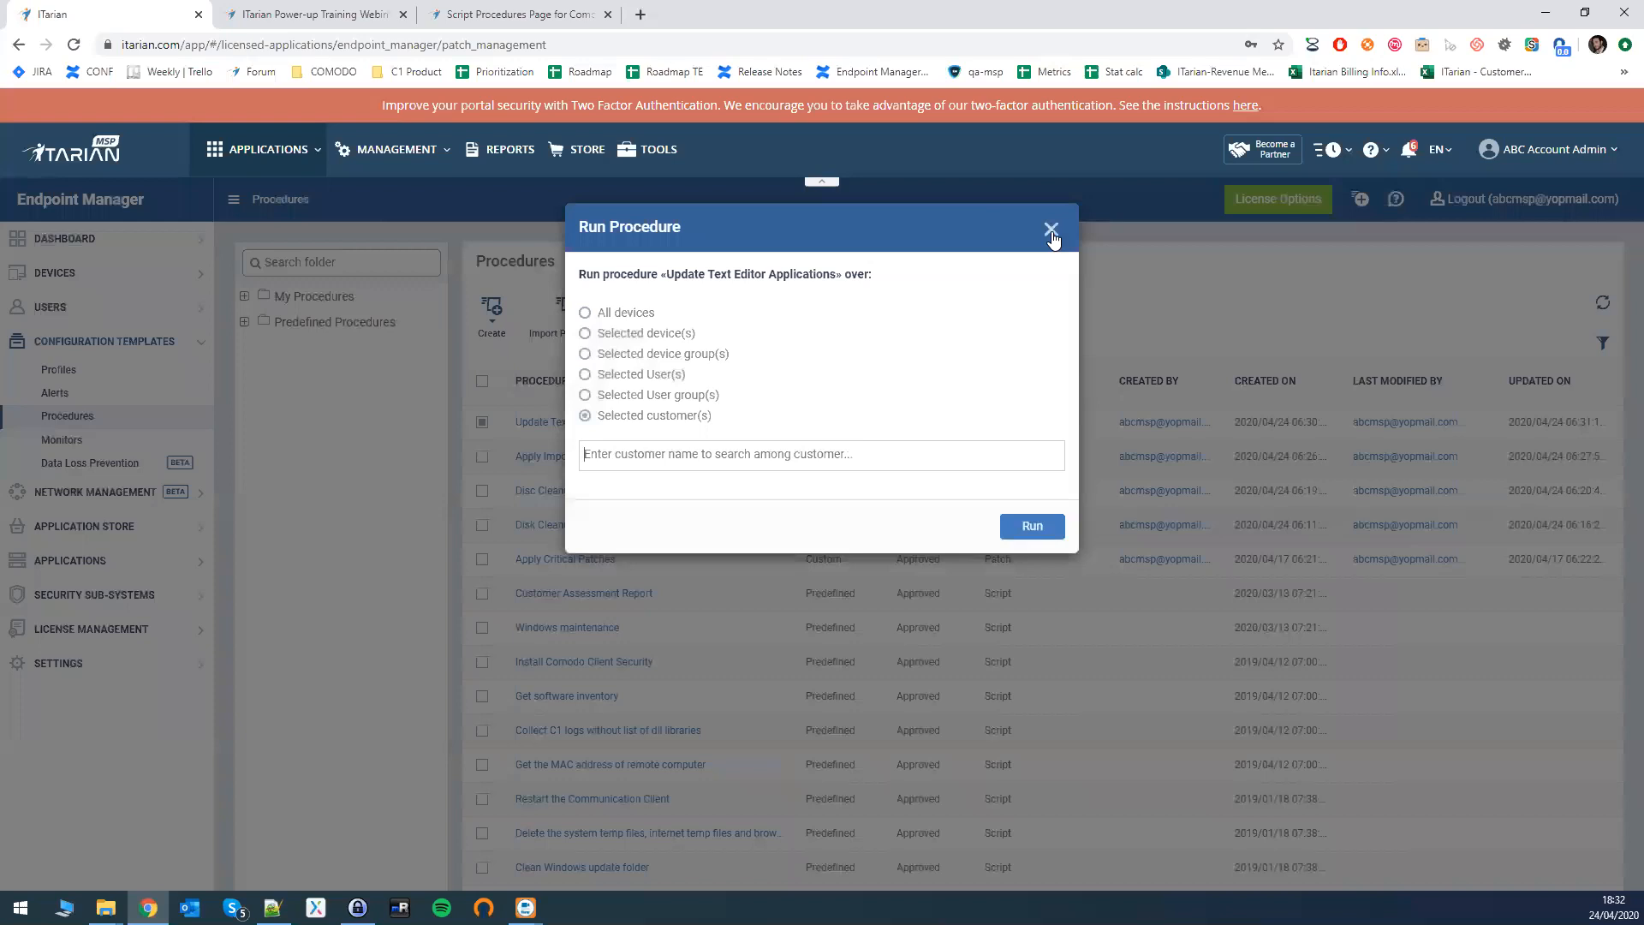
- Close the Run Procedure dialog for Update Text Editor Applications without running it
left_click(1050, 229)
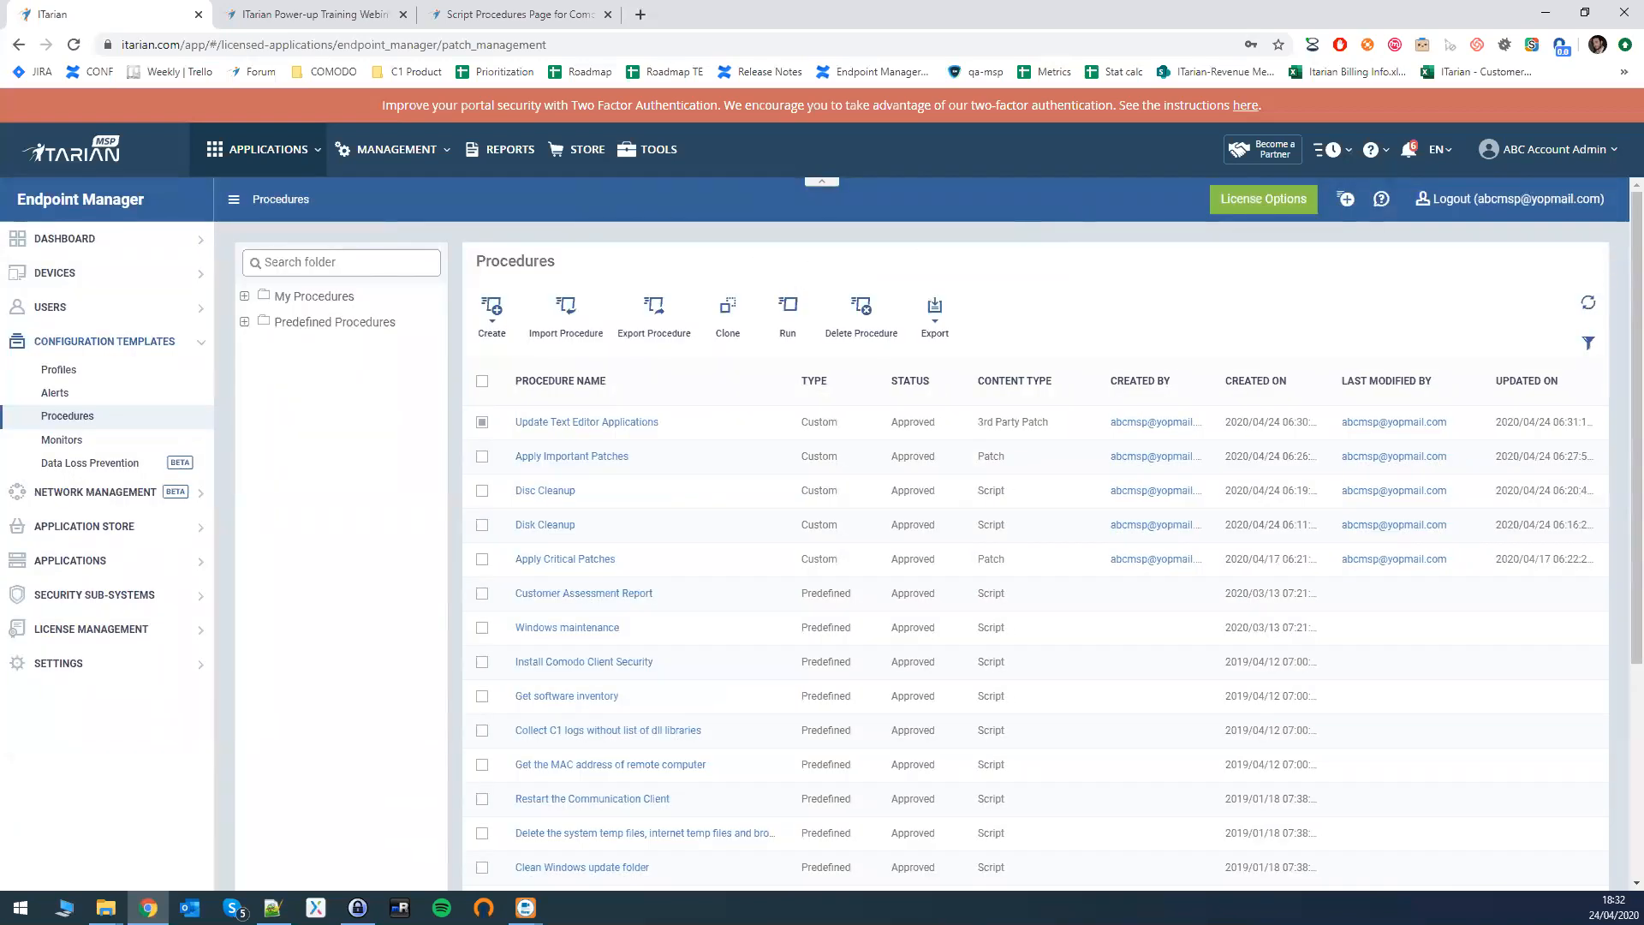
key("alt+Tab")
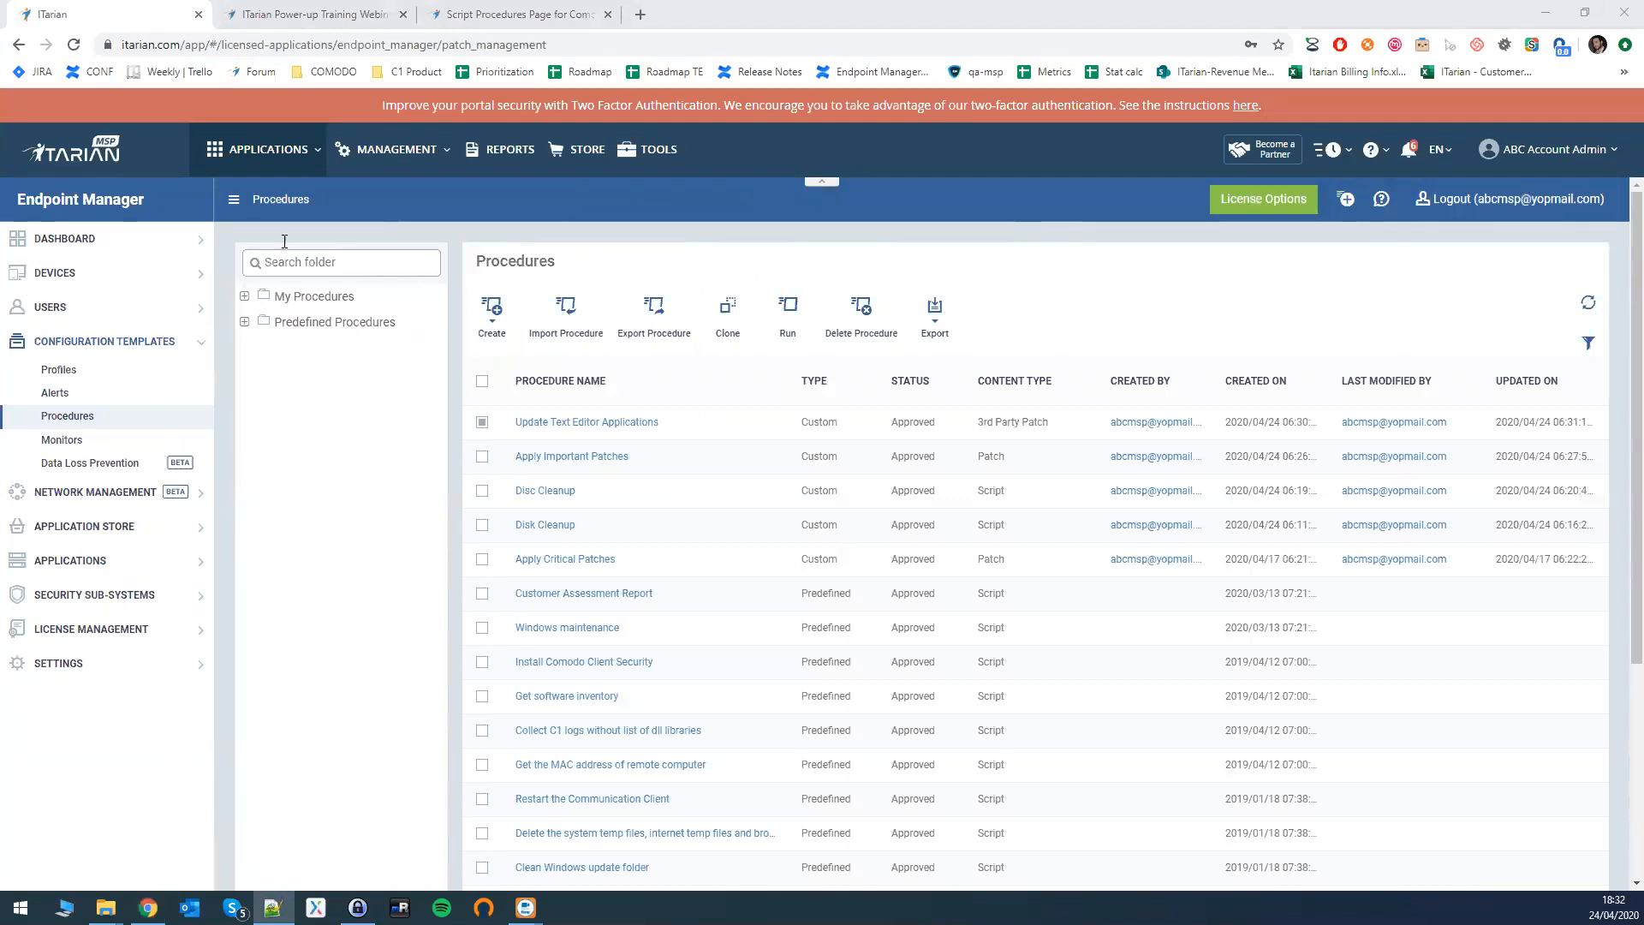
- Create a new Windows profile named 'Profile for Performance' under Configuration Templates > Profiles
left_click(65, 373)
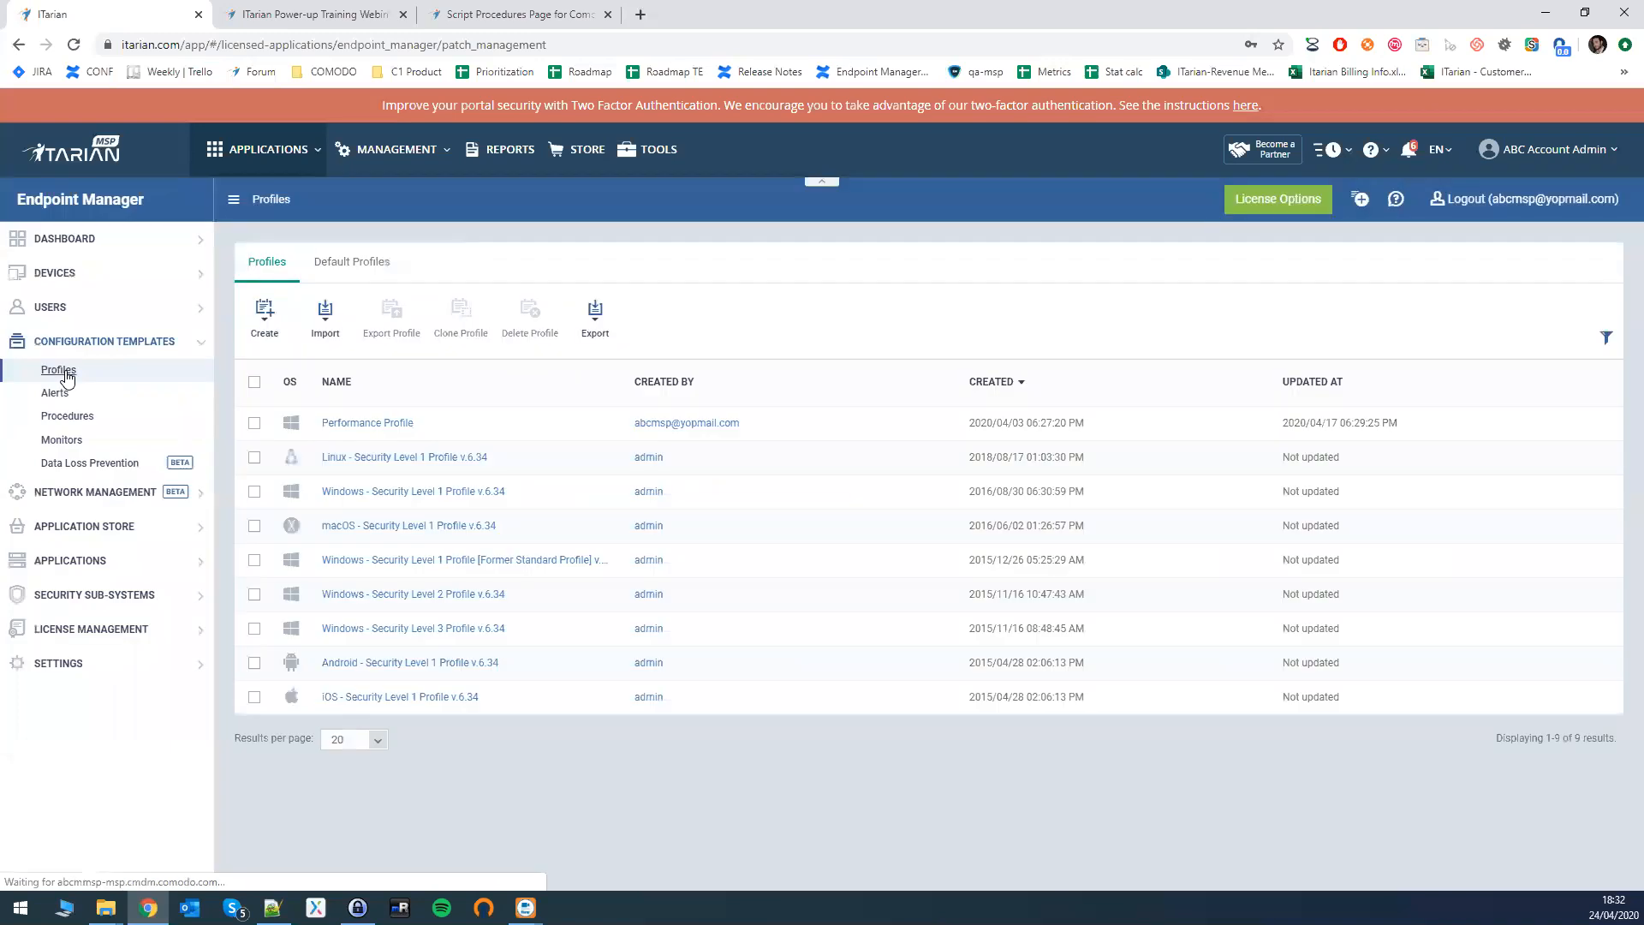
left_click(258, 338)
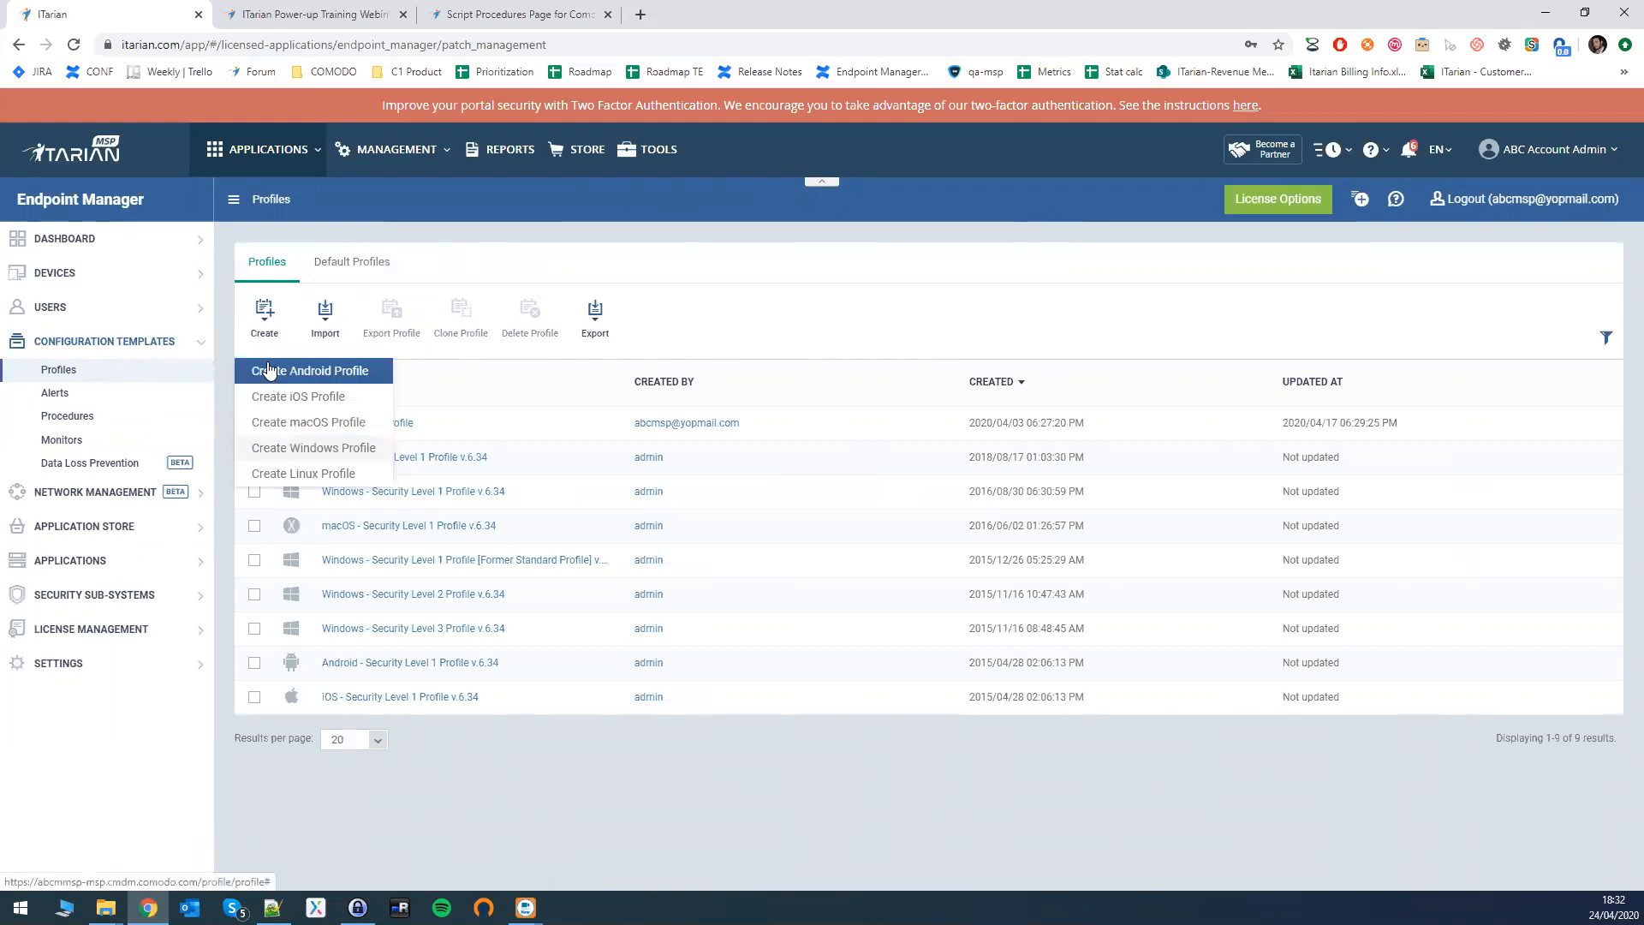
left_click(289, 453)
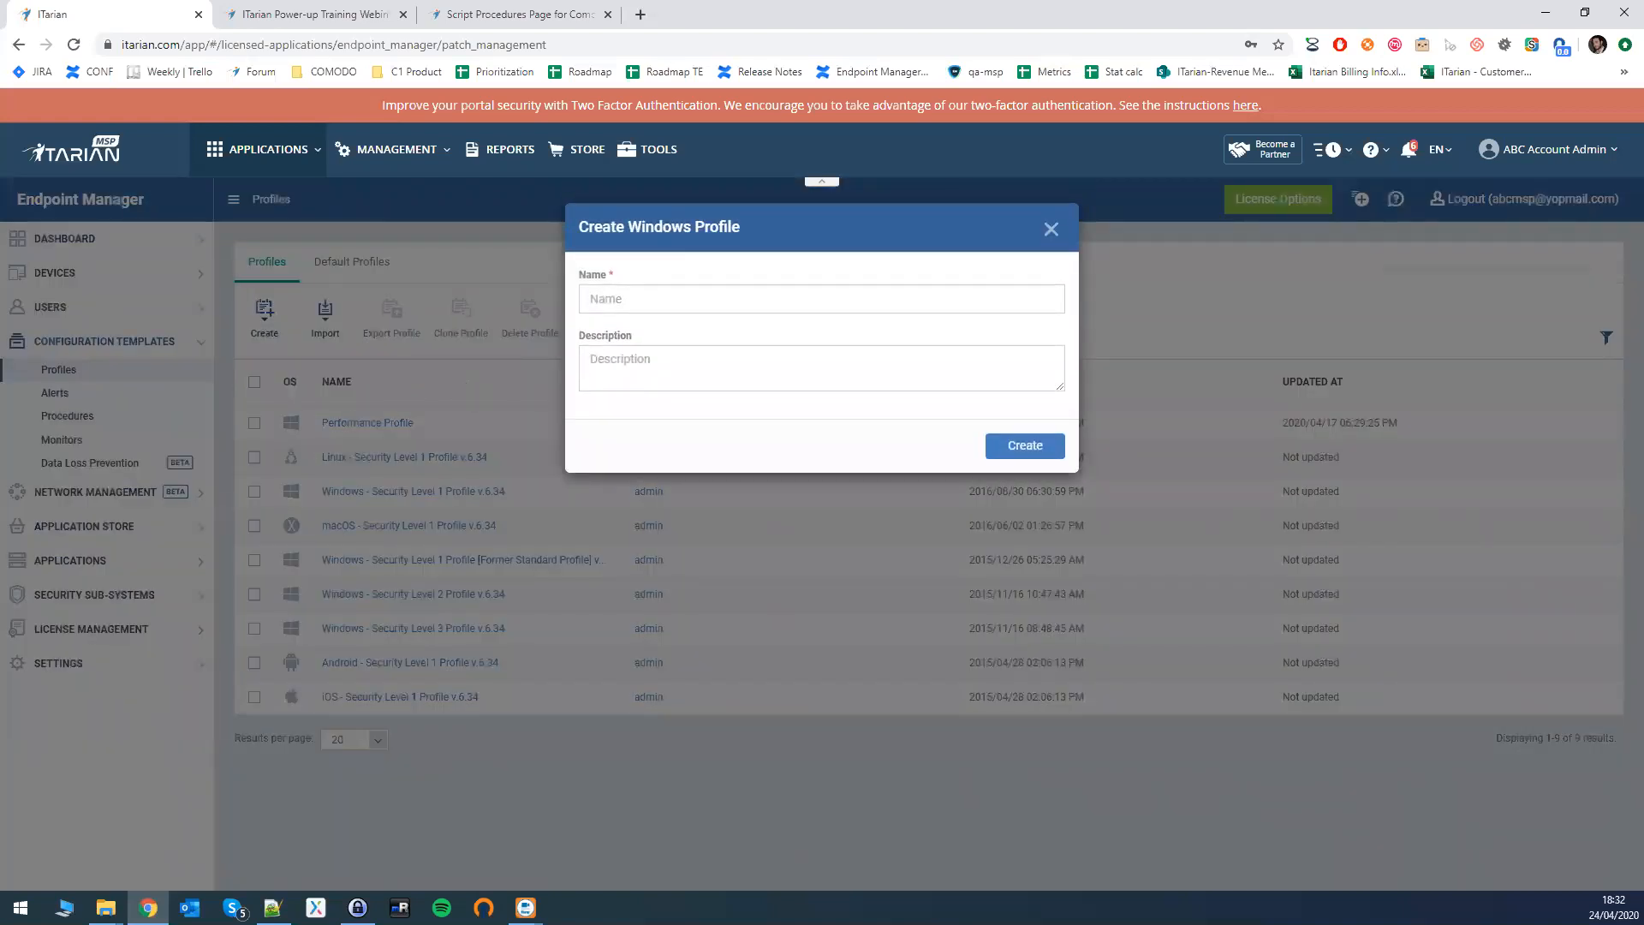
left_click(725, 299)
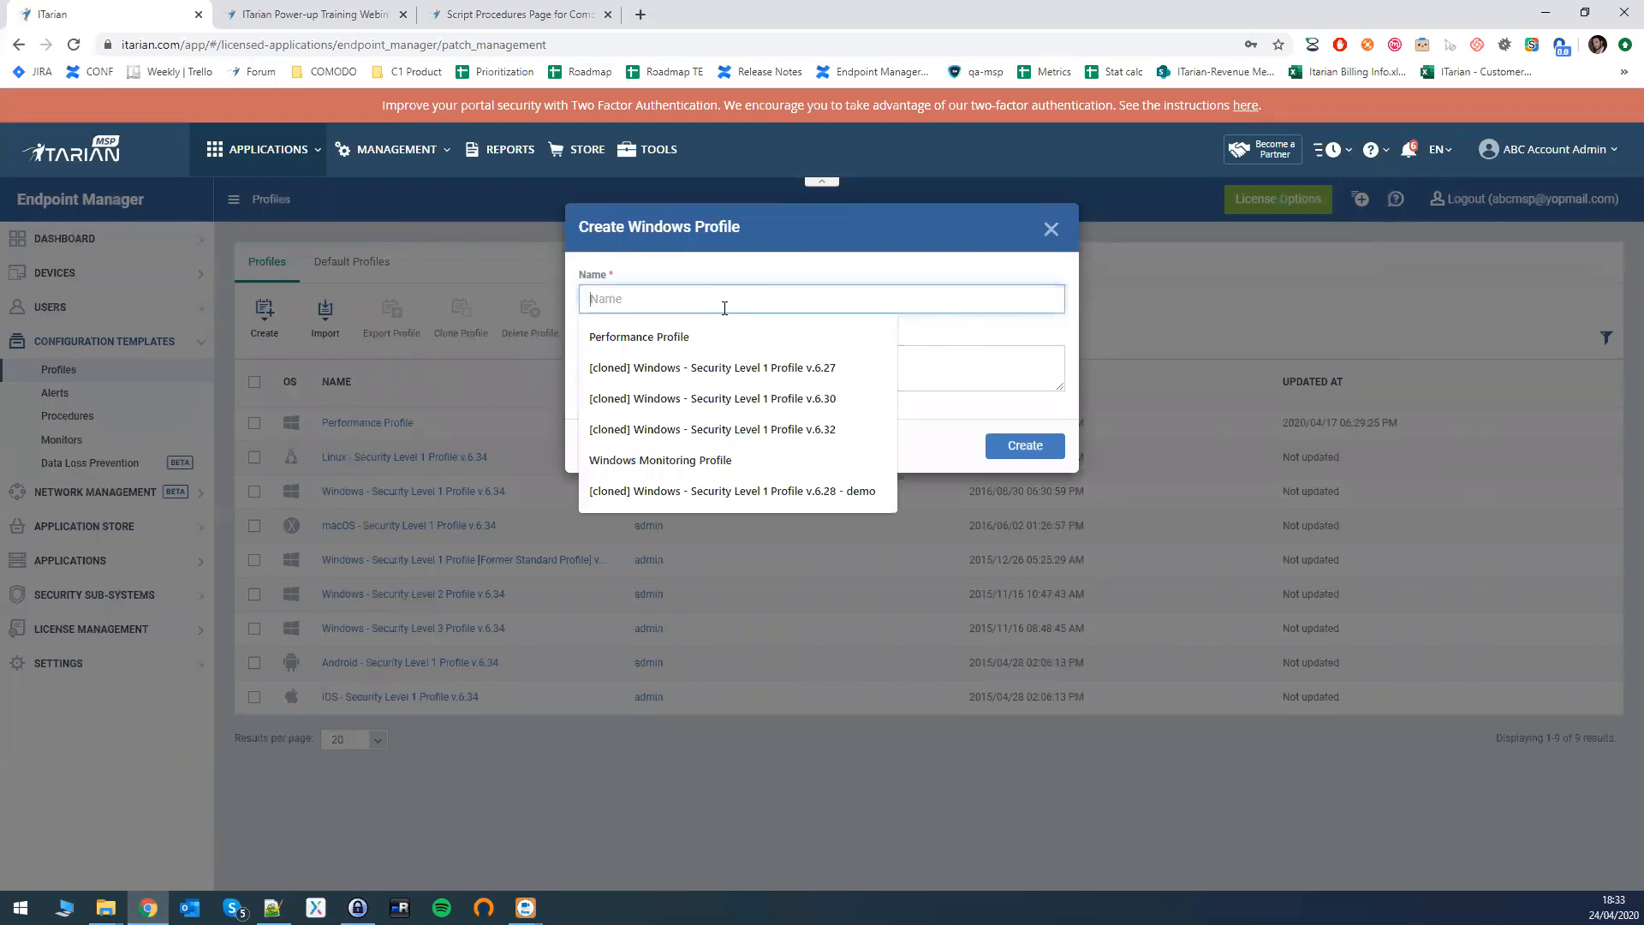
type("Profile for")
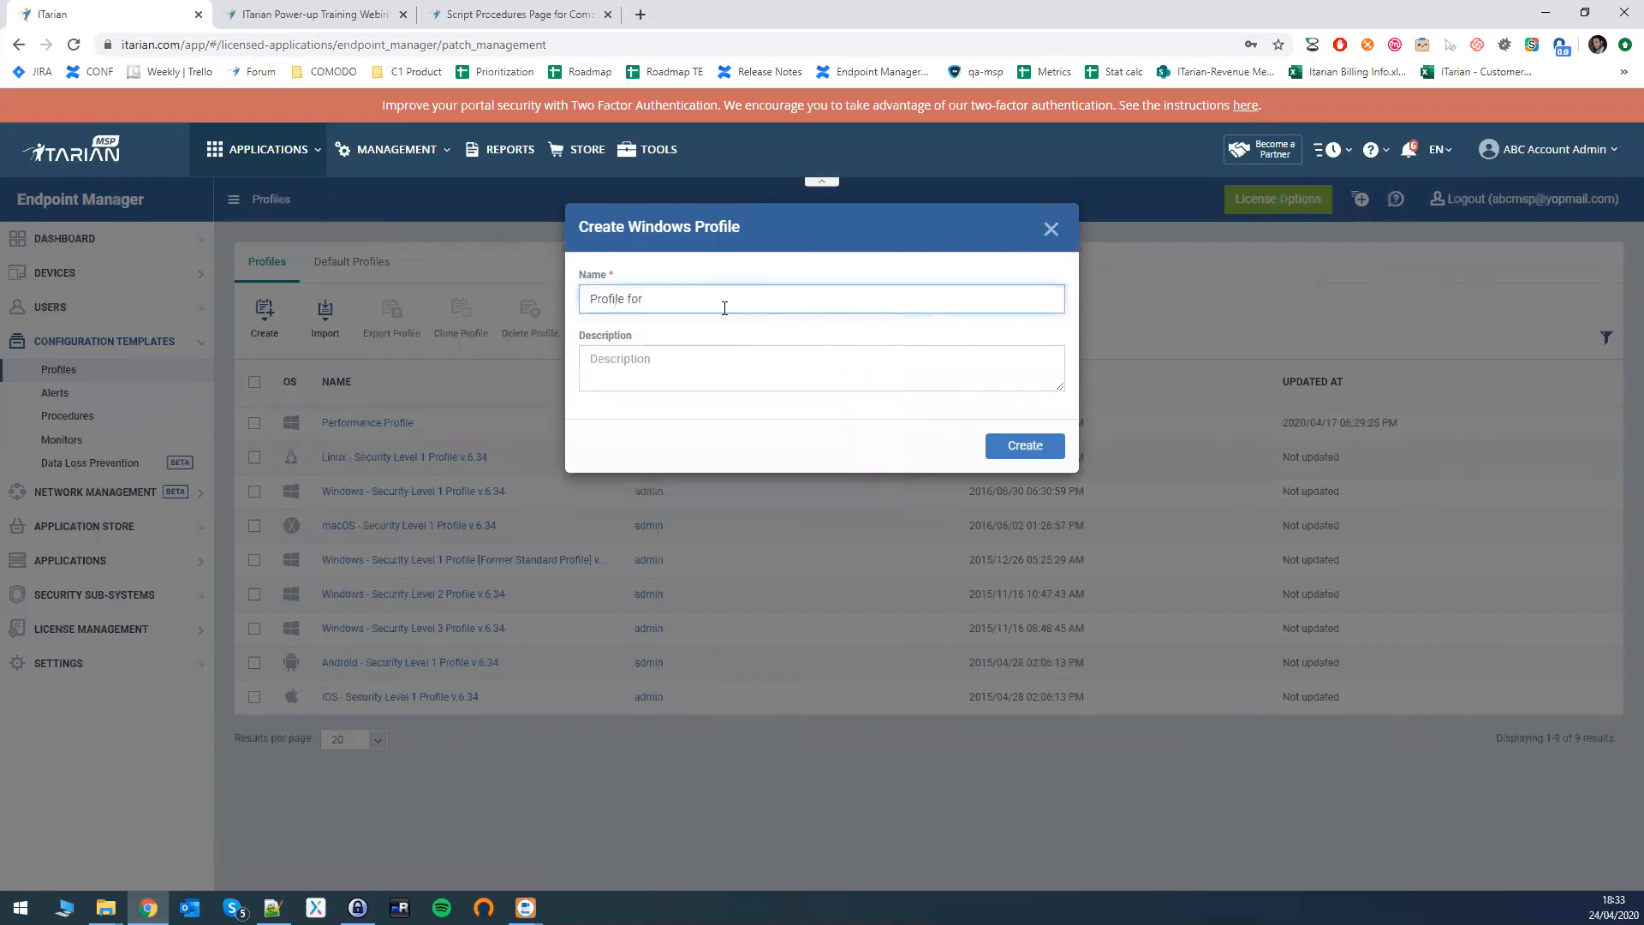
type(" Performance")
key("Return")
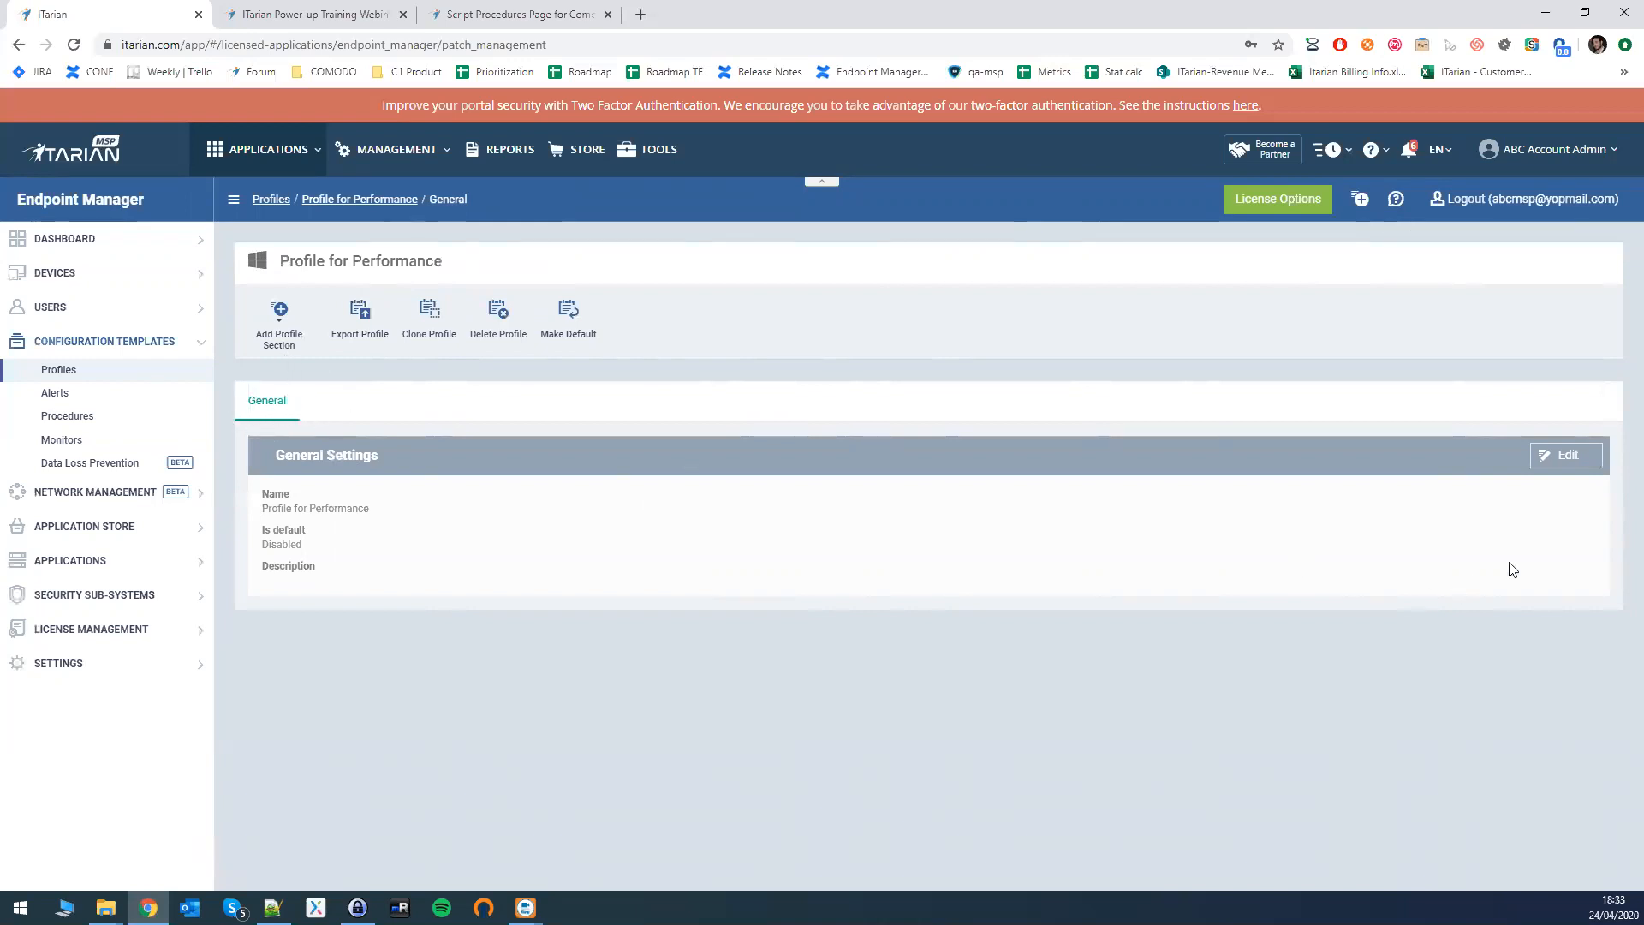
- Make the General settings editable and select the 'Profile for Performance' name text
left_click(1569, 458)
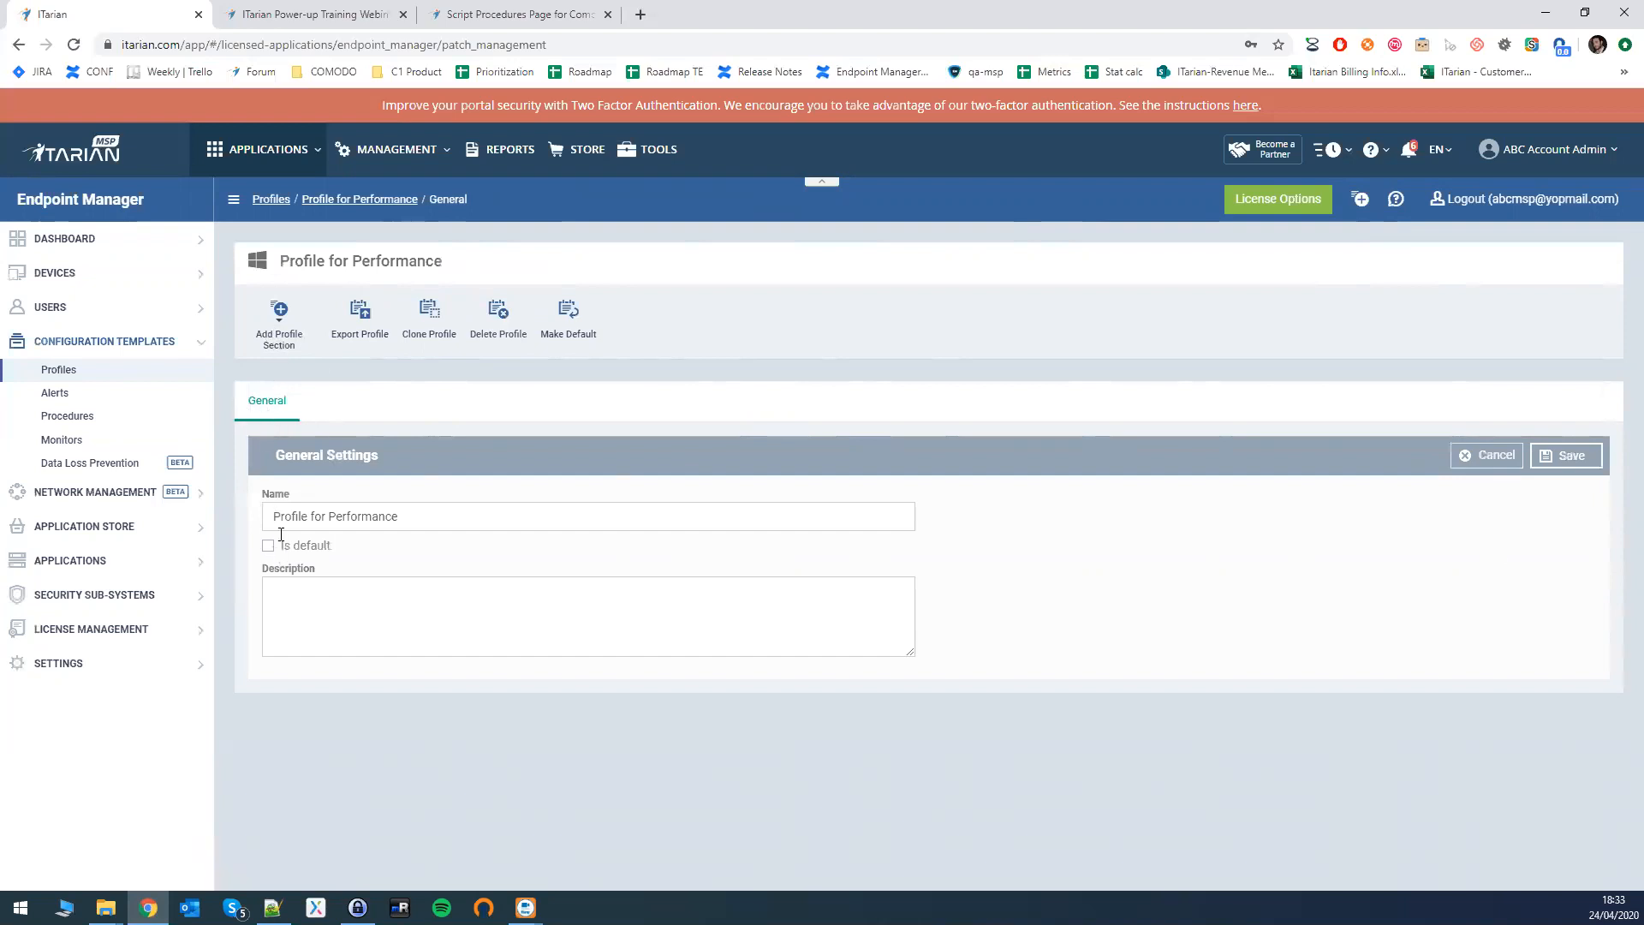
left_click_drag(271, 512, 408, 512)
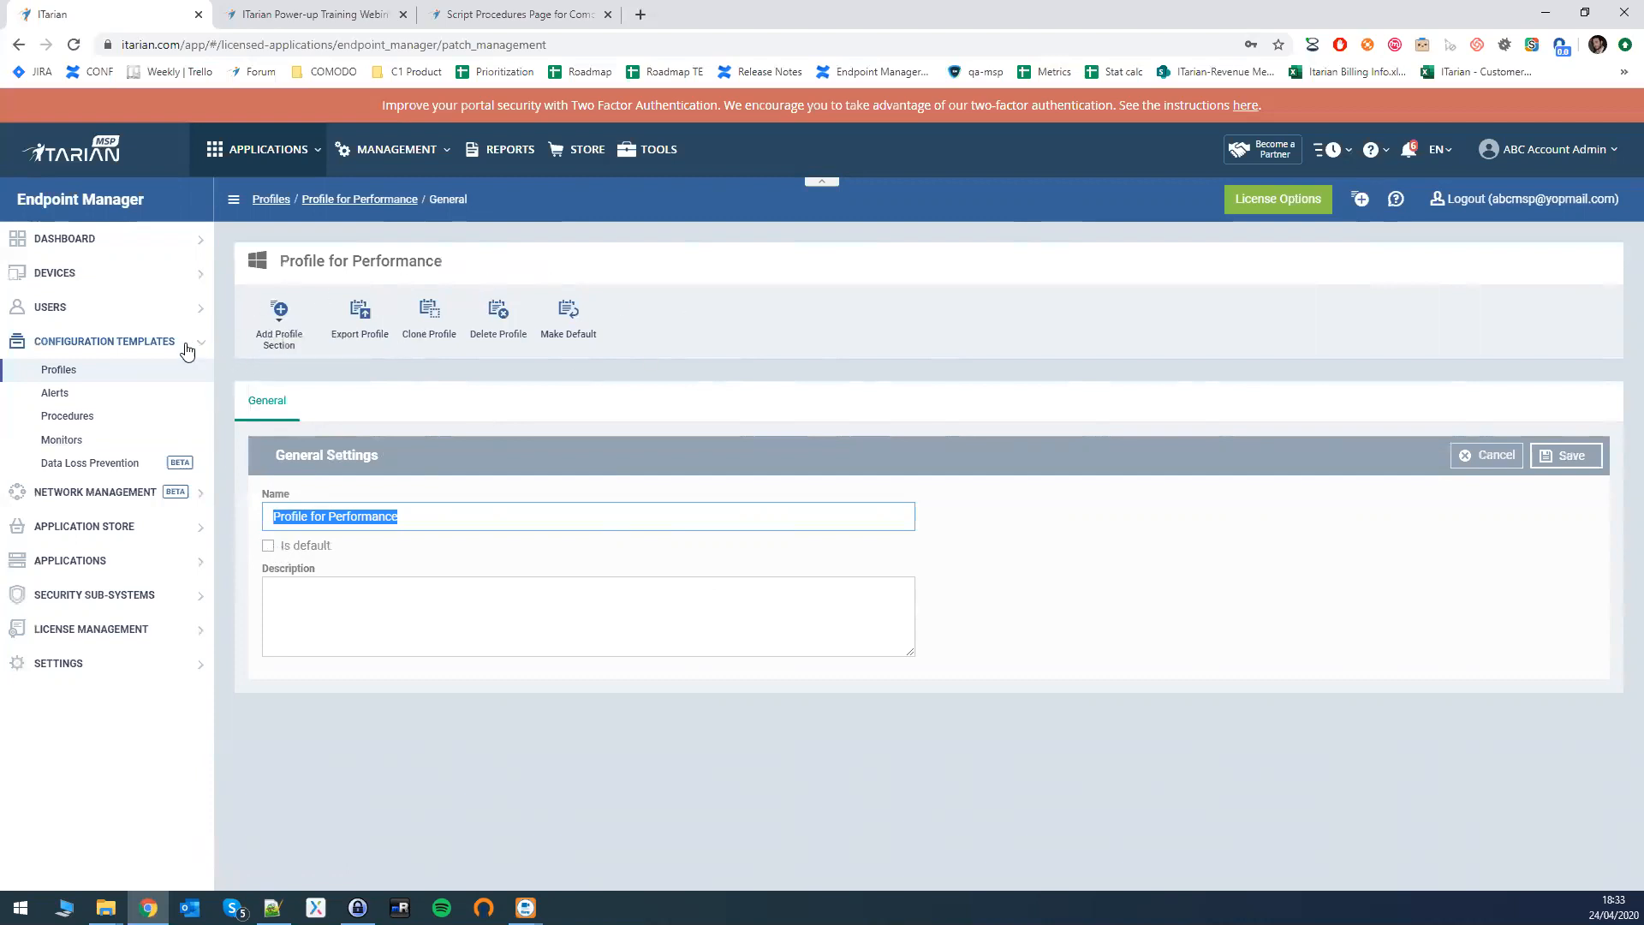
- Add a Procedures section from the Add Profile Section list
left_click(270, 312)
left_click(269, 311)
left_click(271, 312)
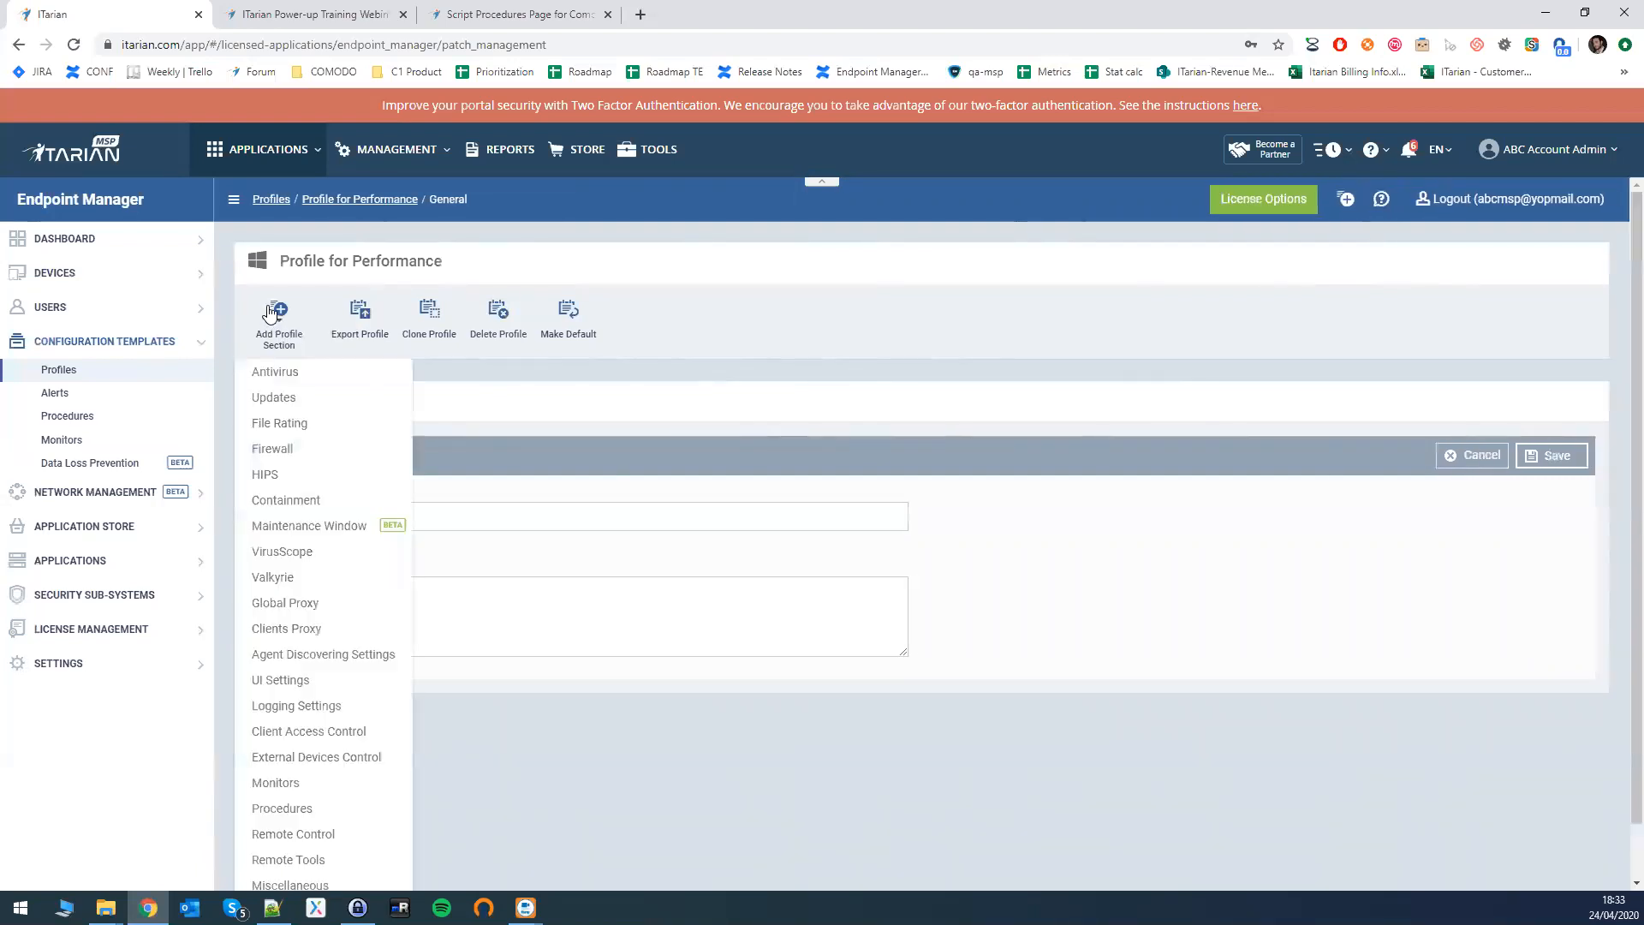
scroll(328, 424, "down", 1)
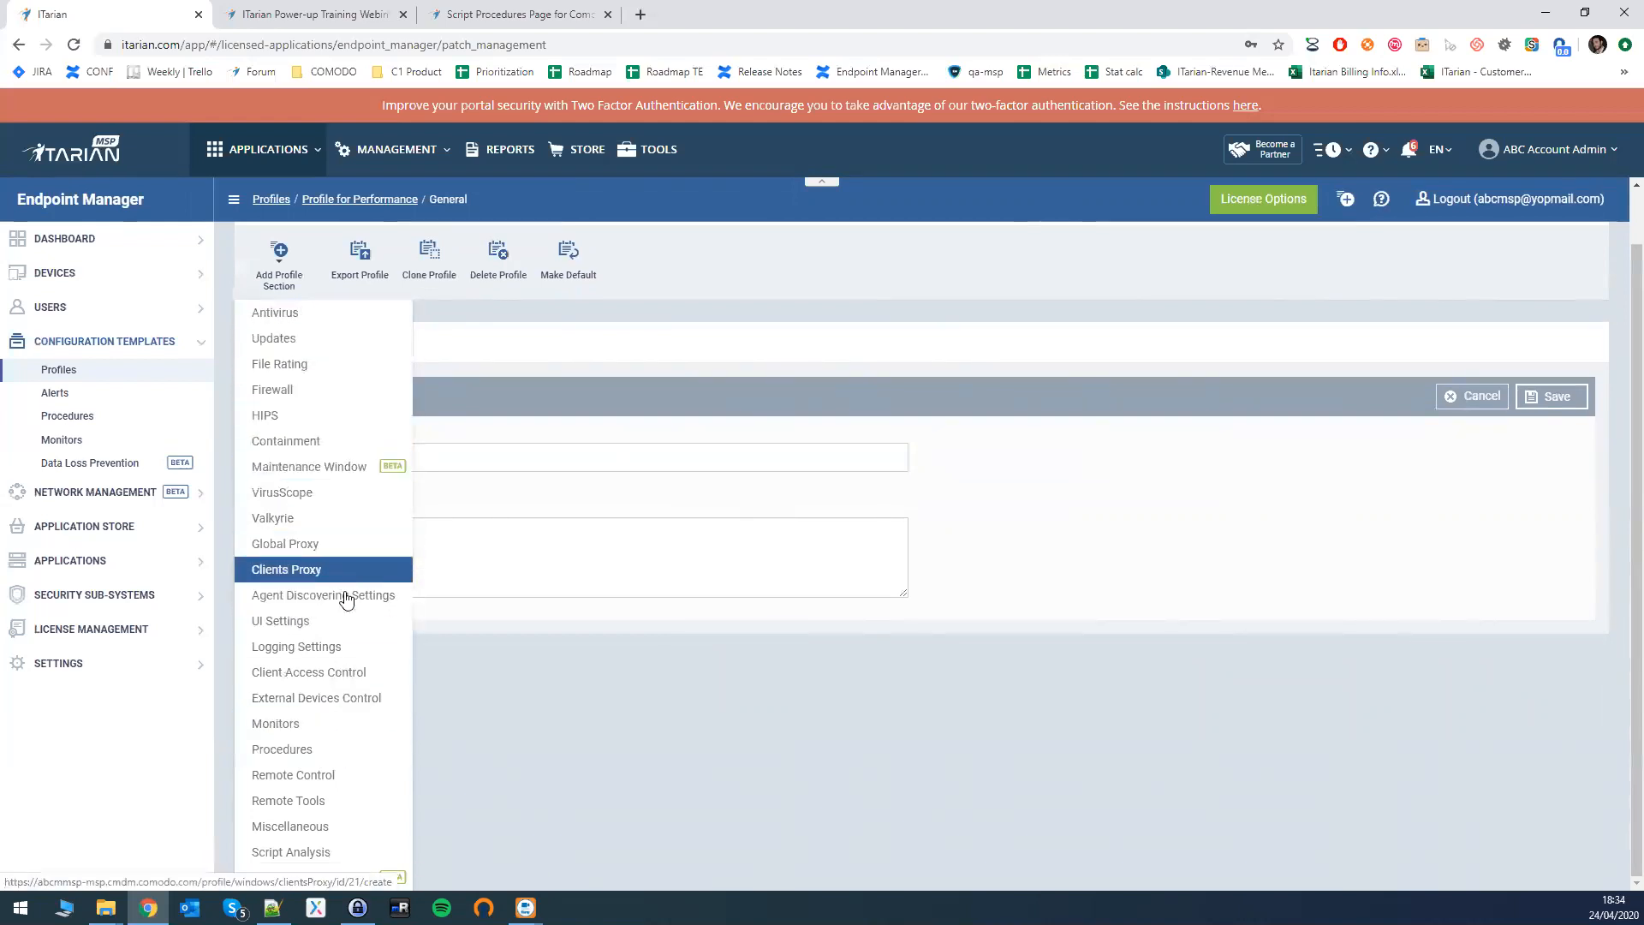
left_click(284, 752)
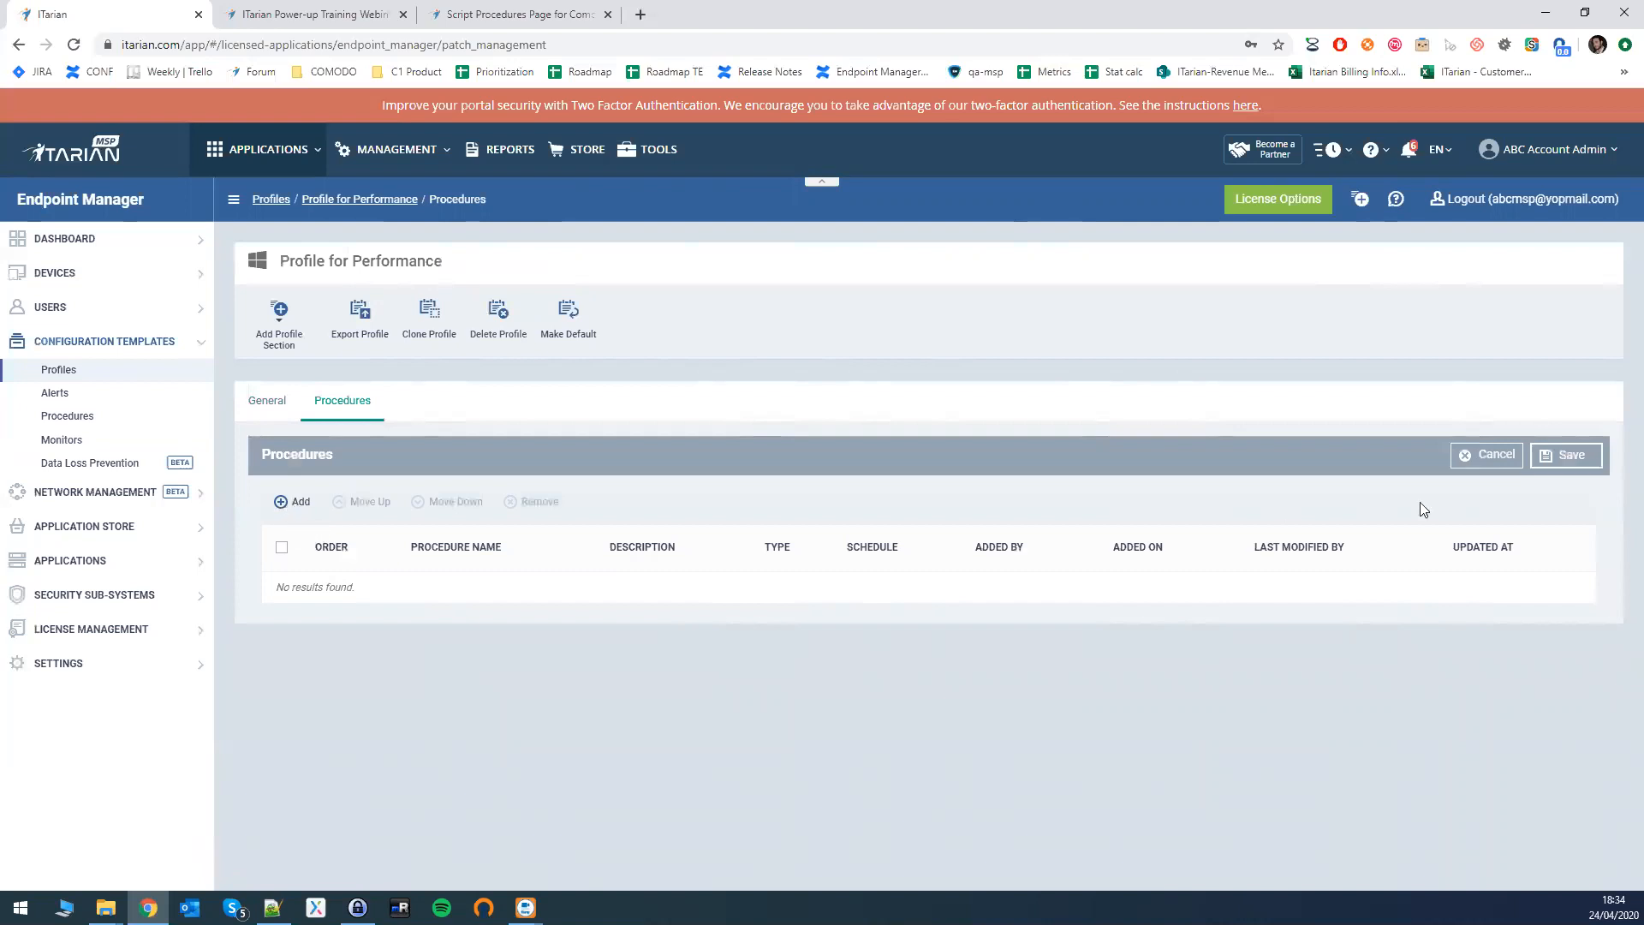
- Add an existing procedure, searching 'Get T' and choosing 'Get top 10 disk consuming files [Script]'
left_click(292, 502)
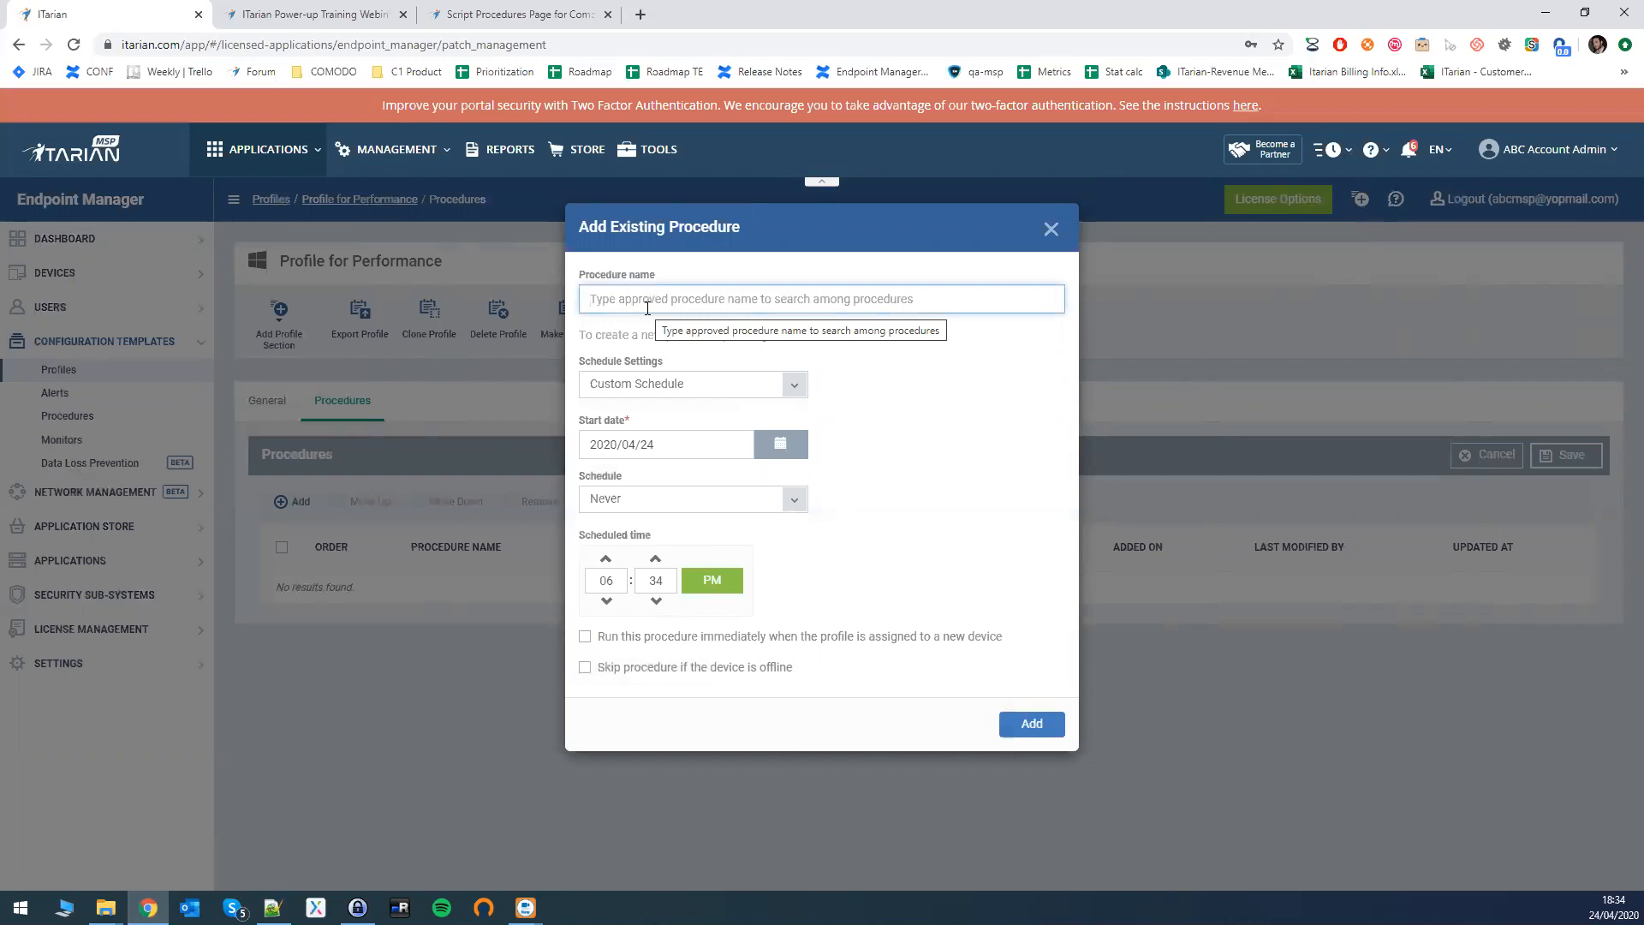
type("Get T")
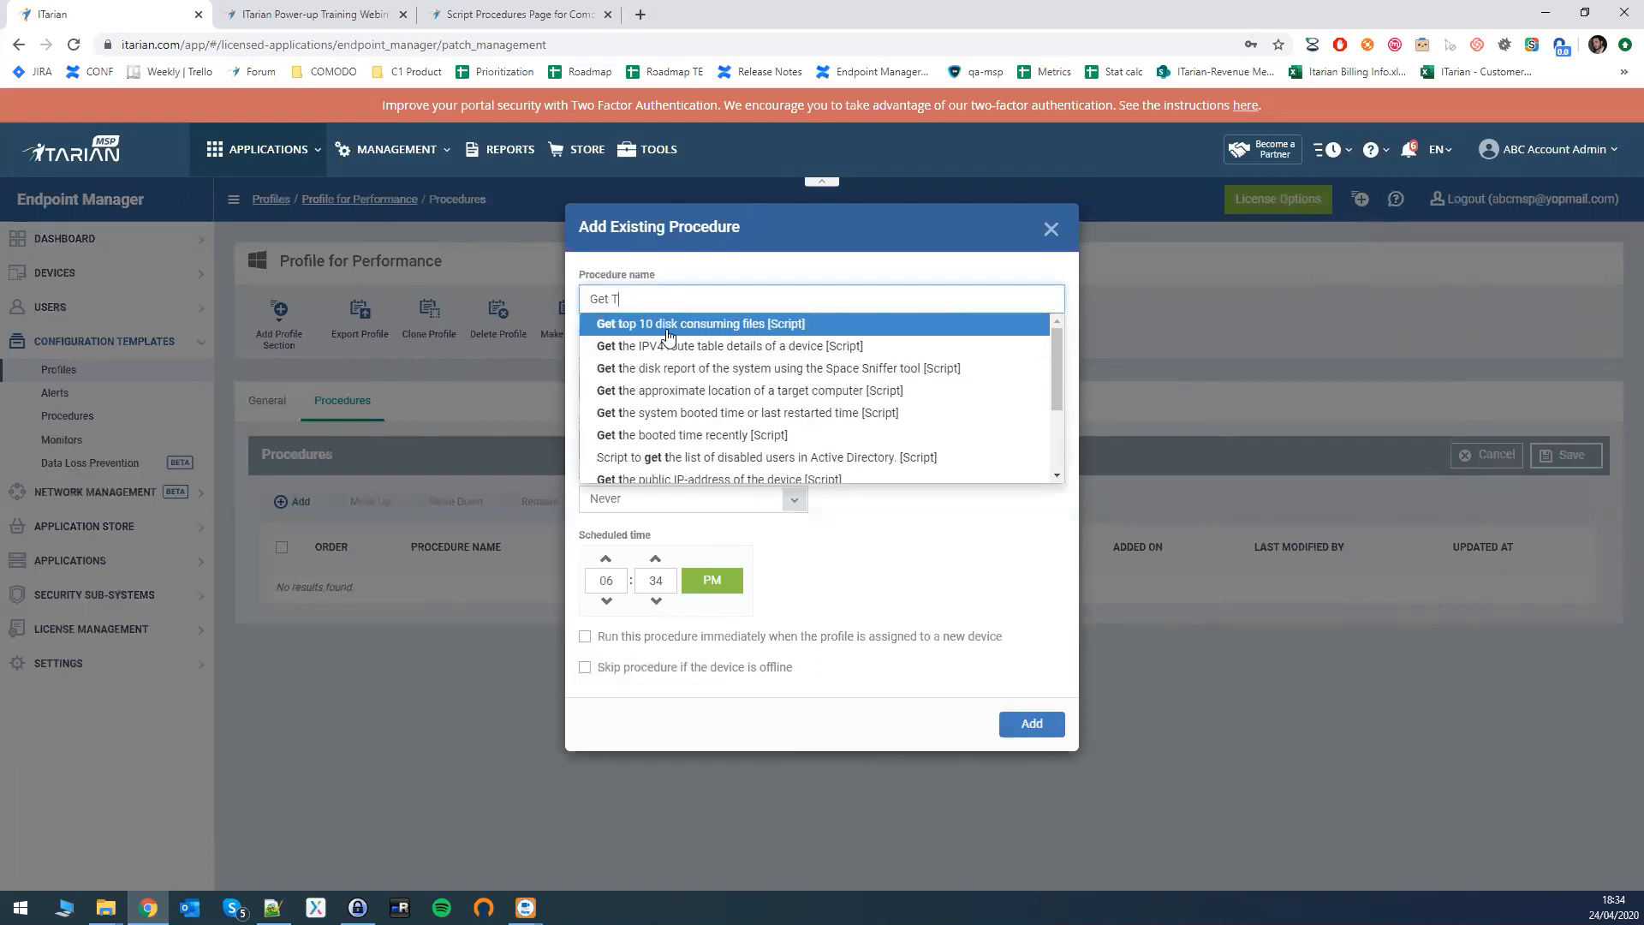
left_click(629, 324)
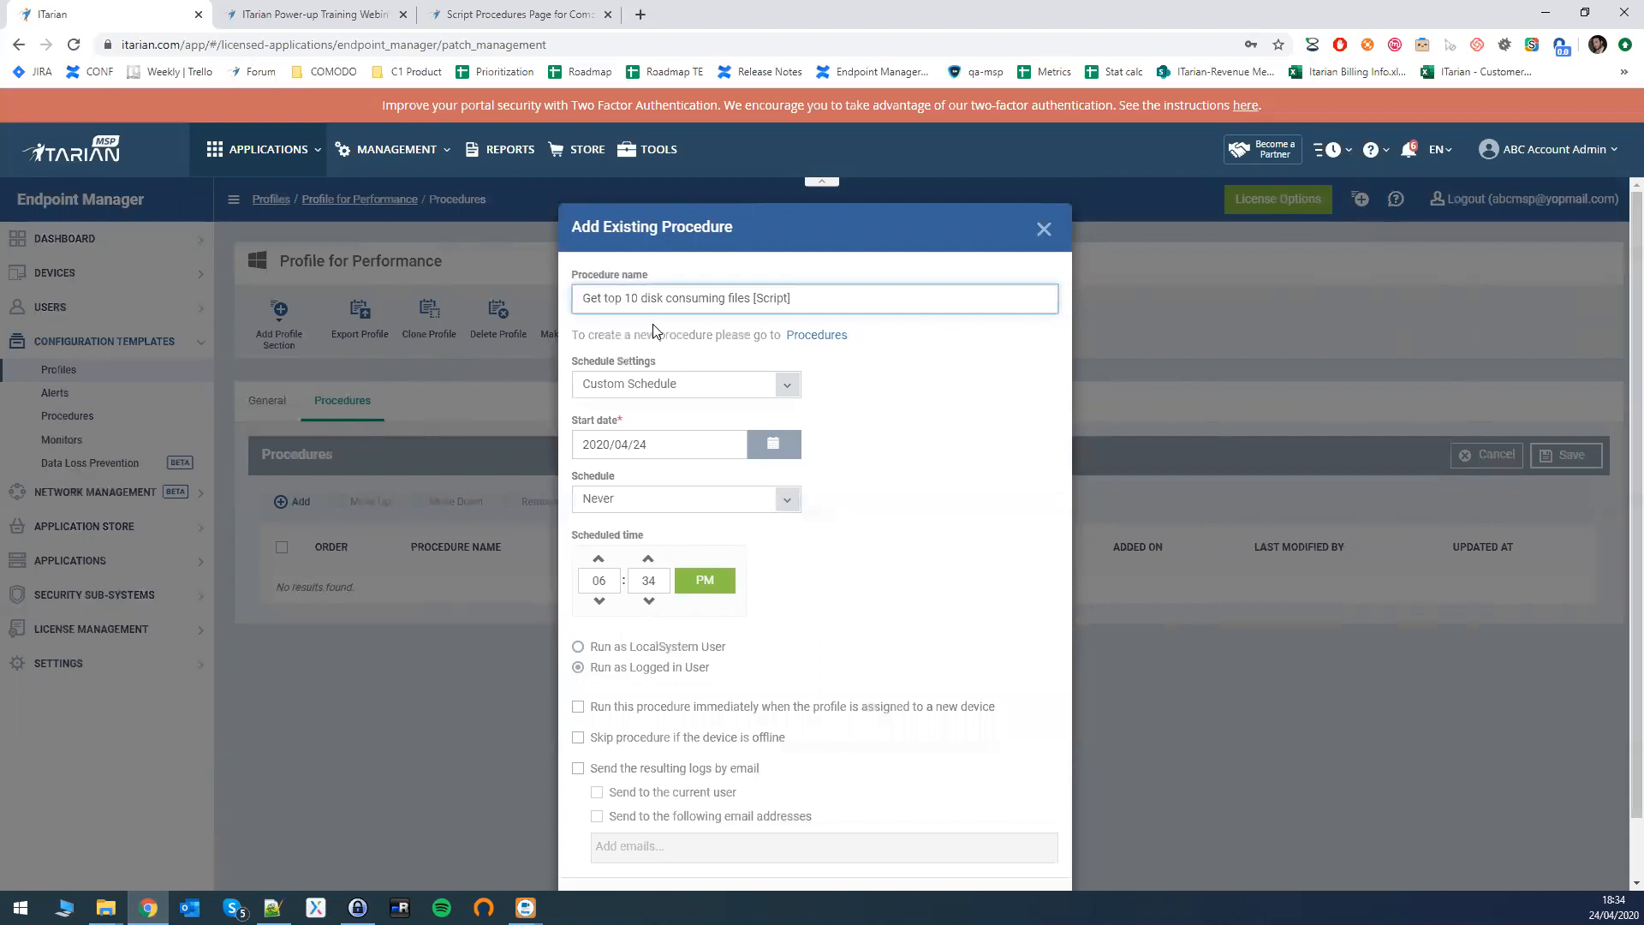
left_click_drag(602, 298, 752, 295)
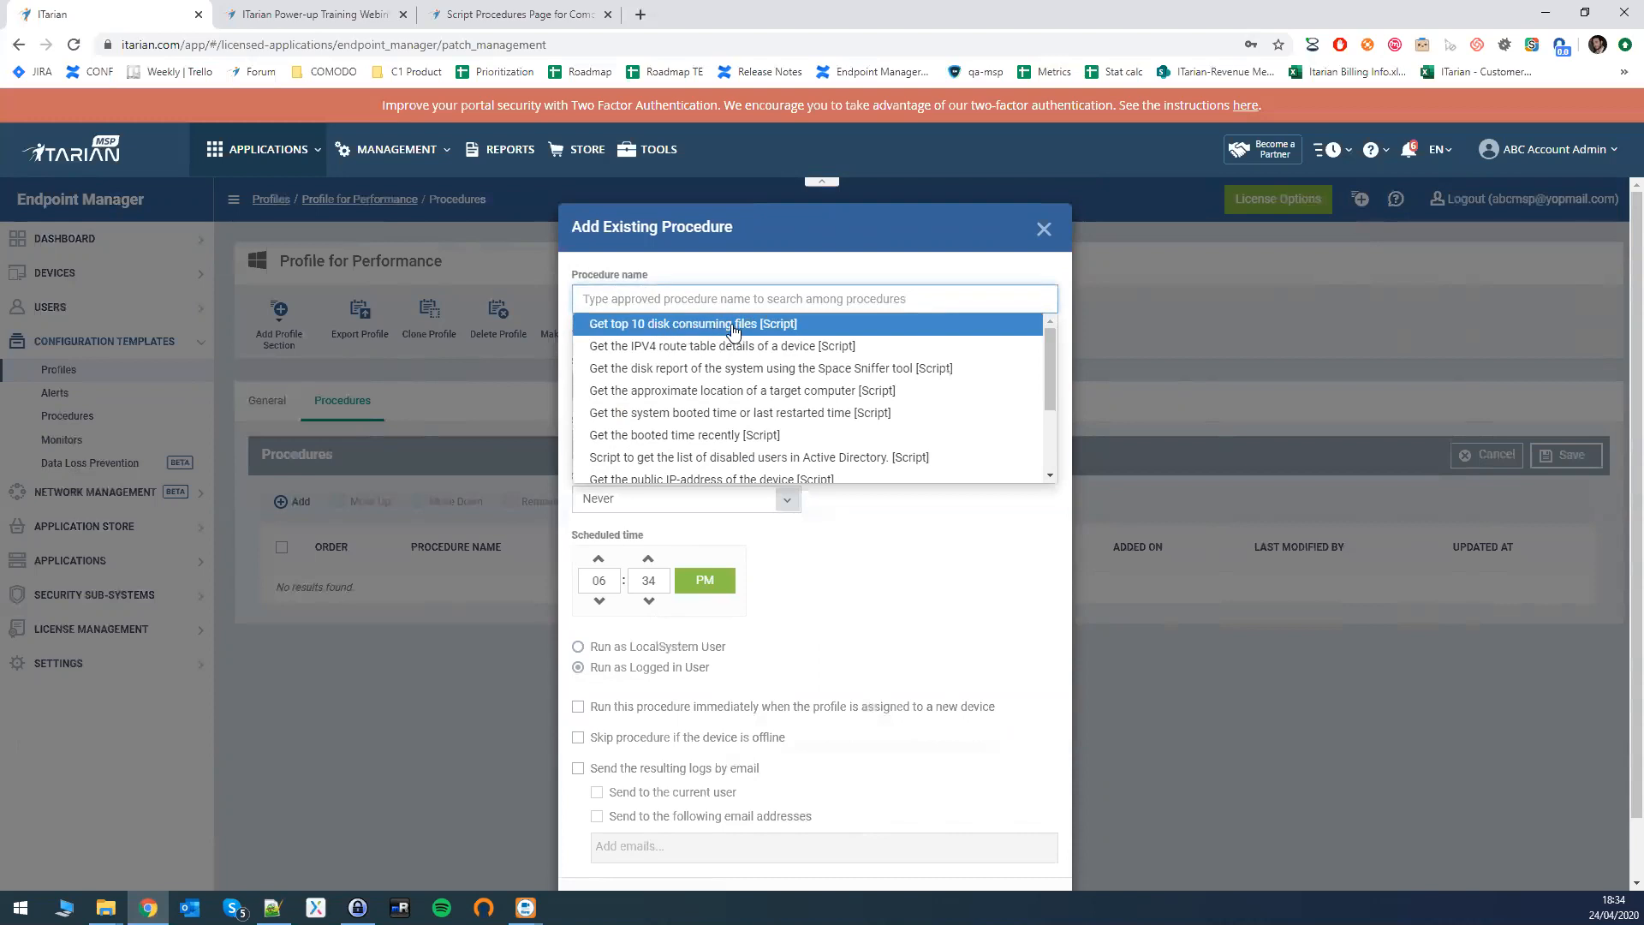
left_click(629, 323)
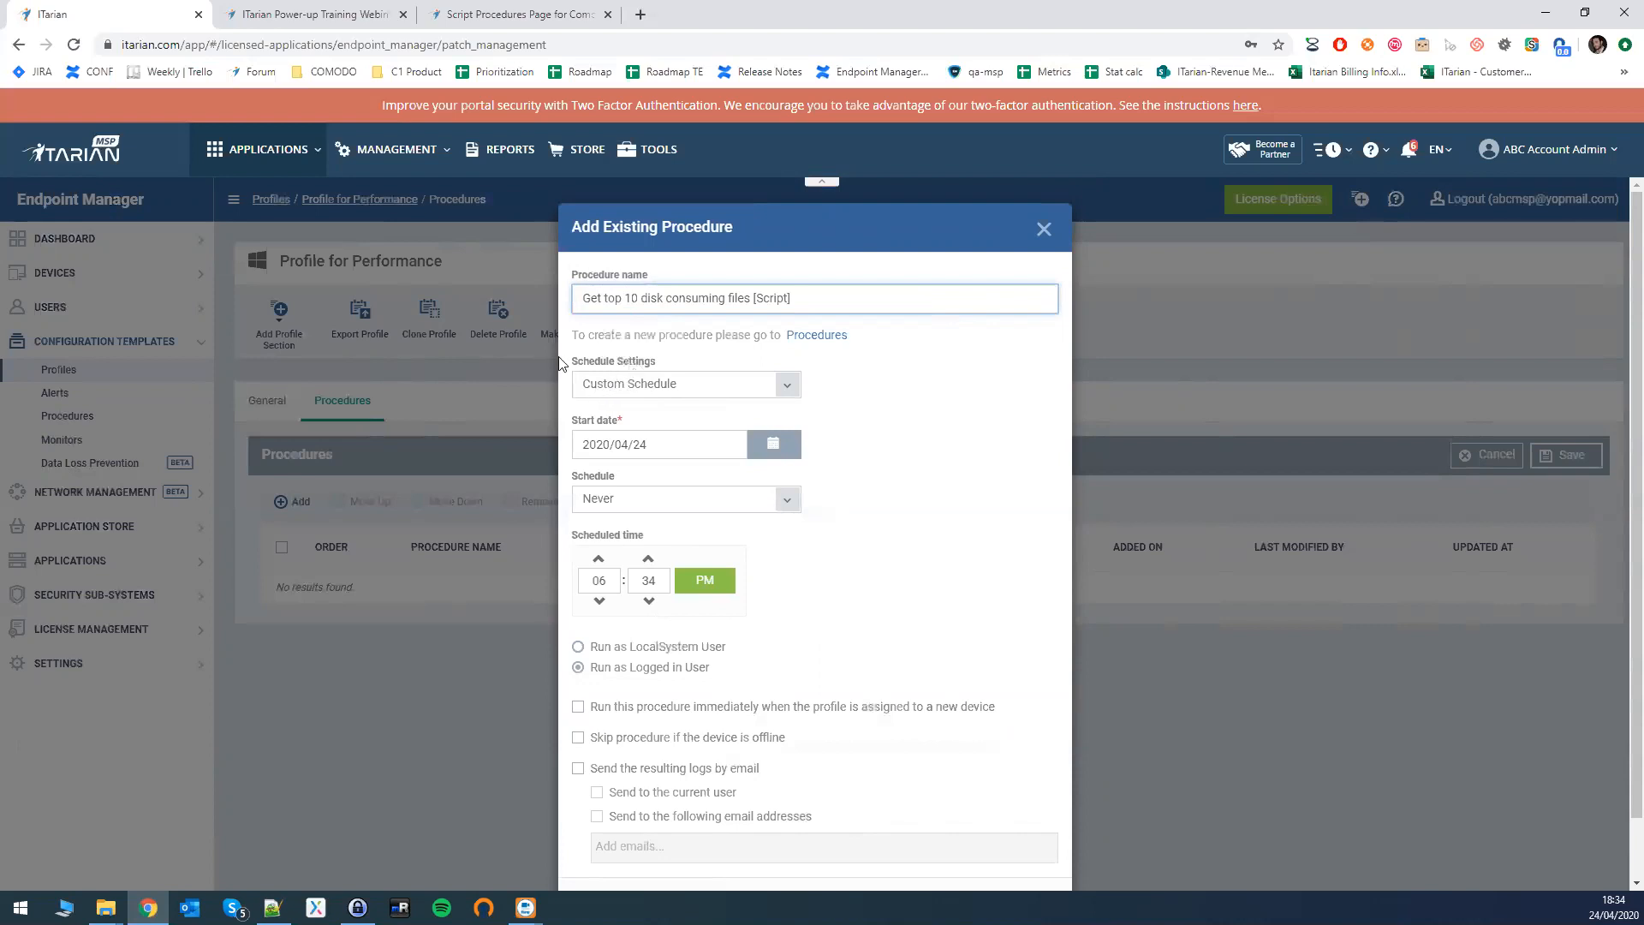
- Keep a Custom Schedule with a start date of 2020/04/25
left_click(656, 387)
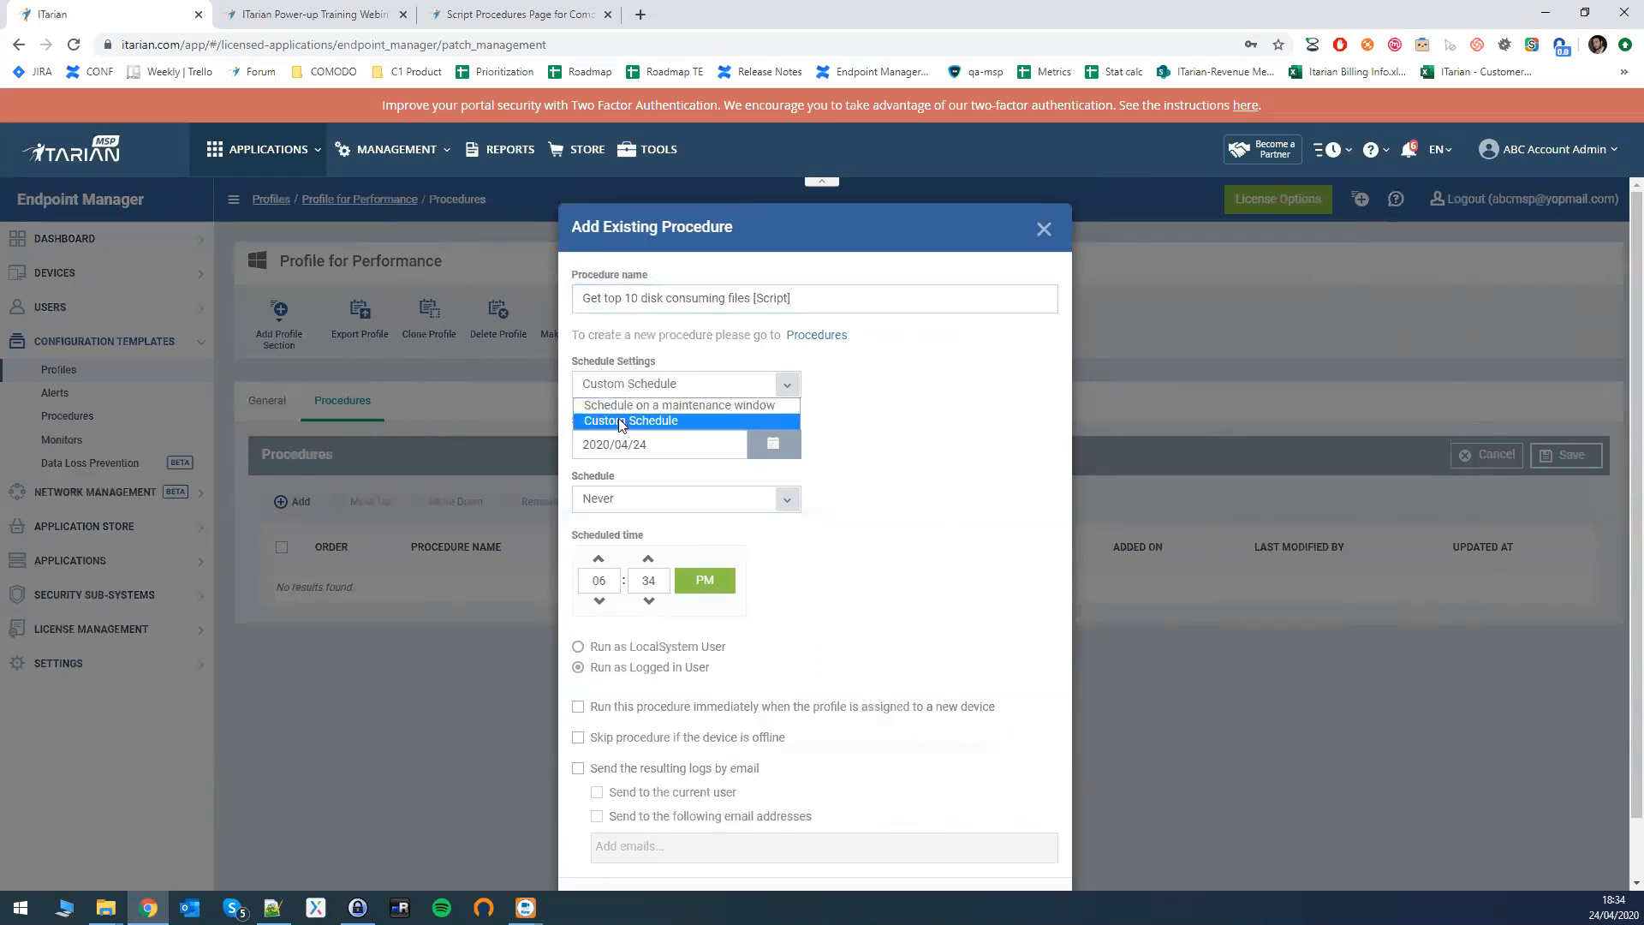
left_click(638, 418)
left_click(630, 383)
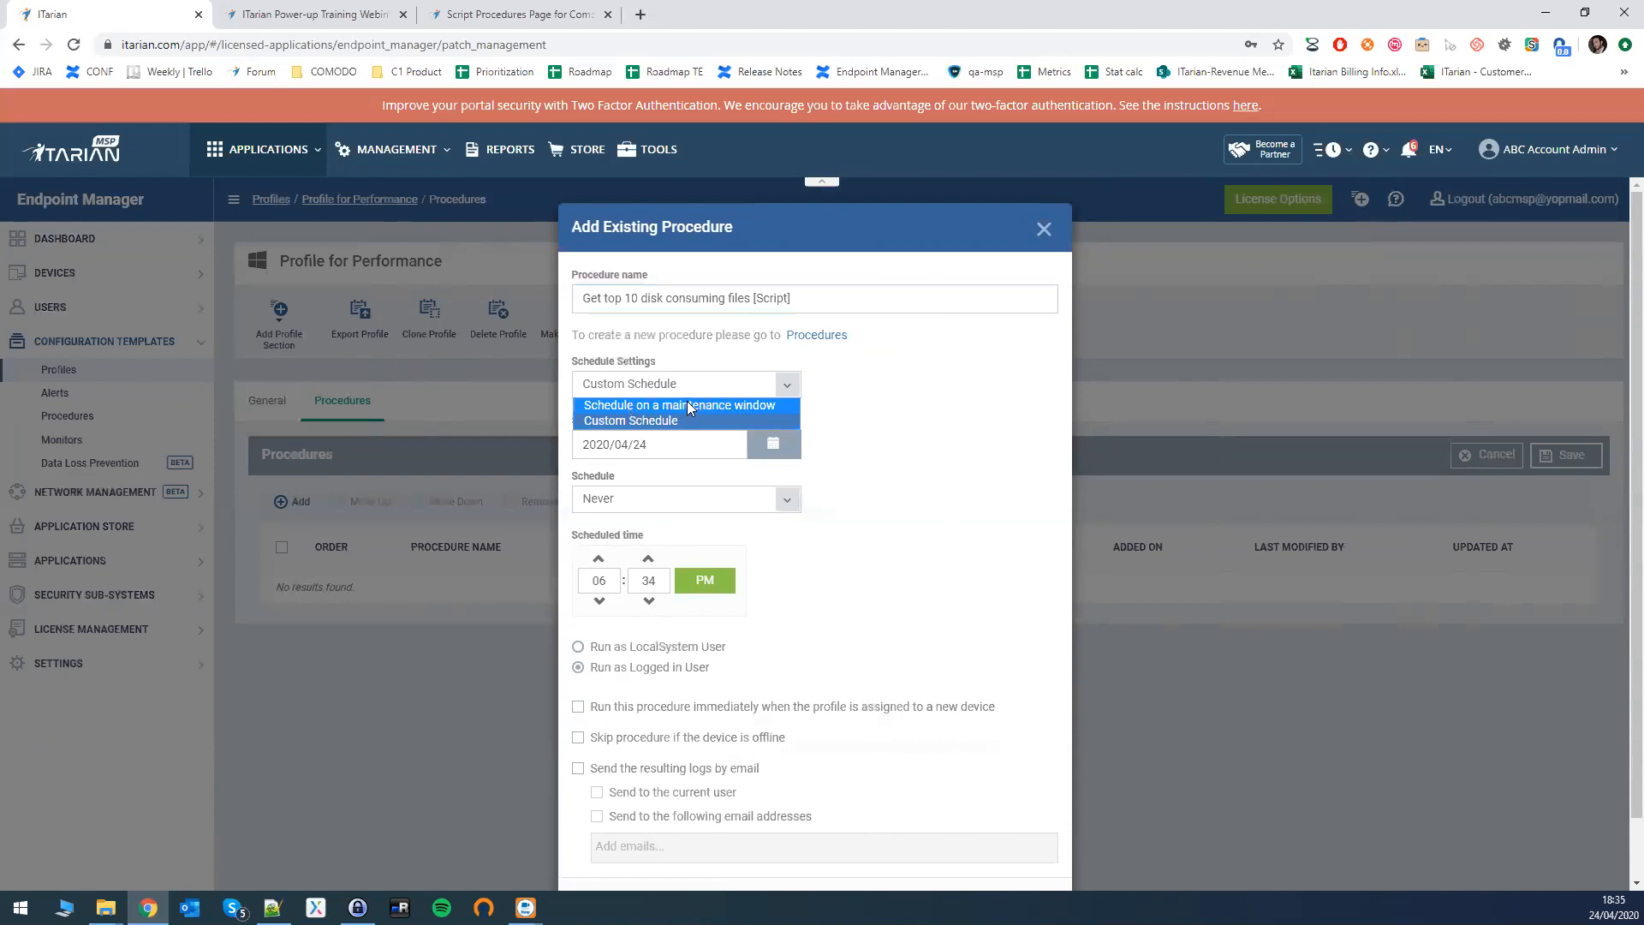
left_click(738, 405)
left_click(662, 380)
left_click(629, 424)
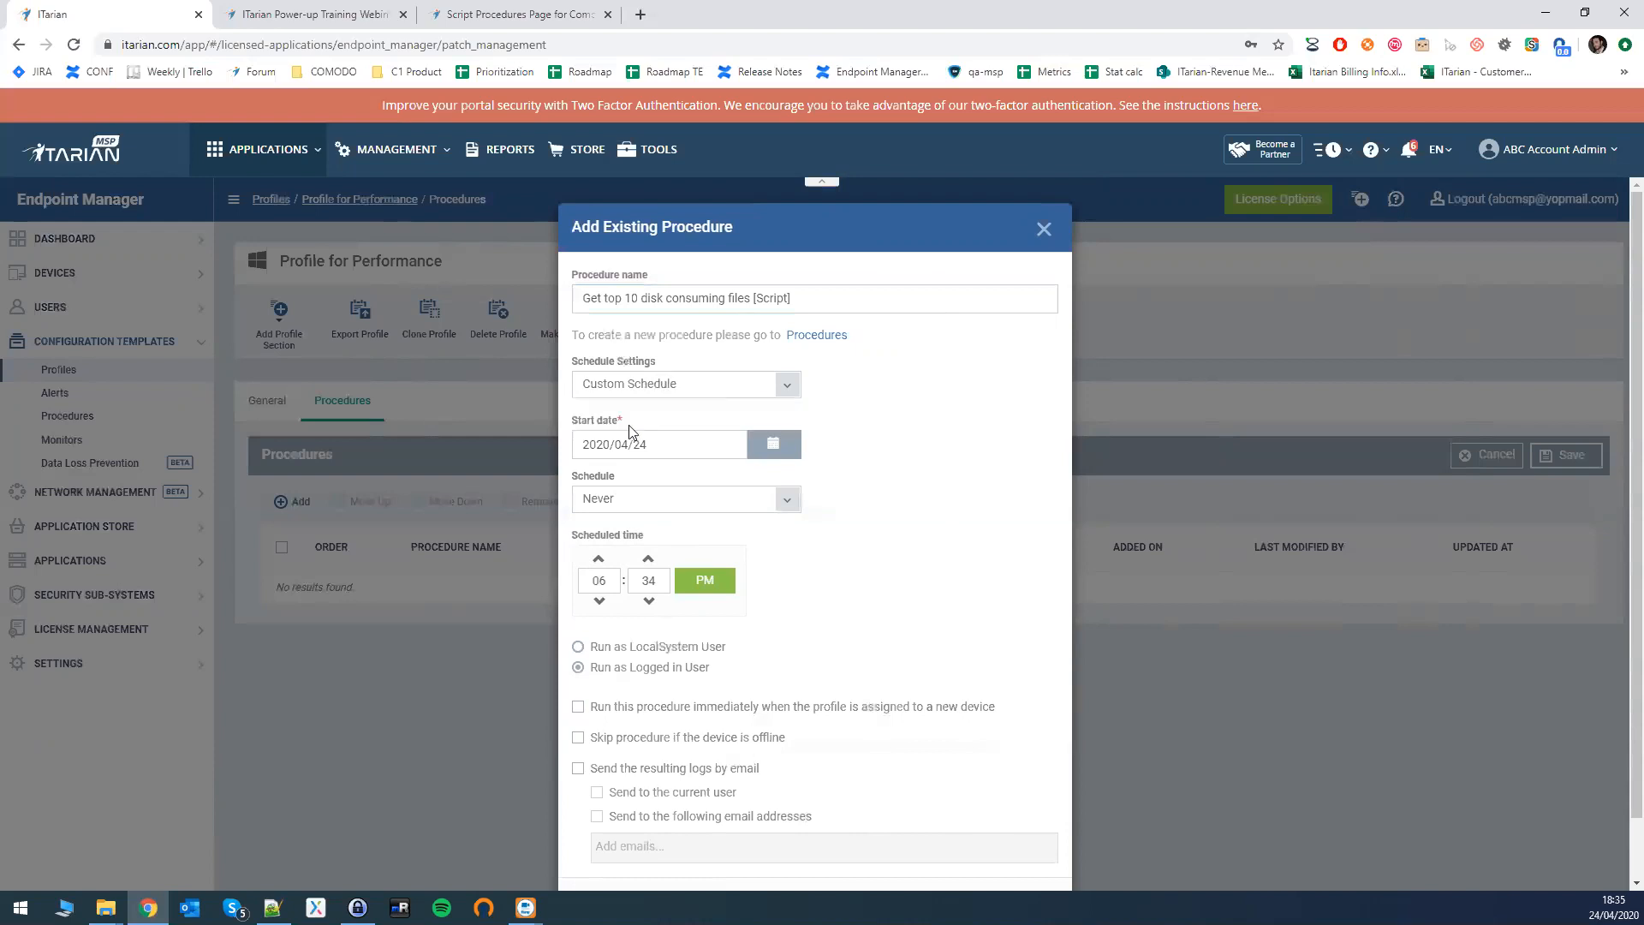
left_click(743, 451)
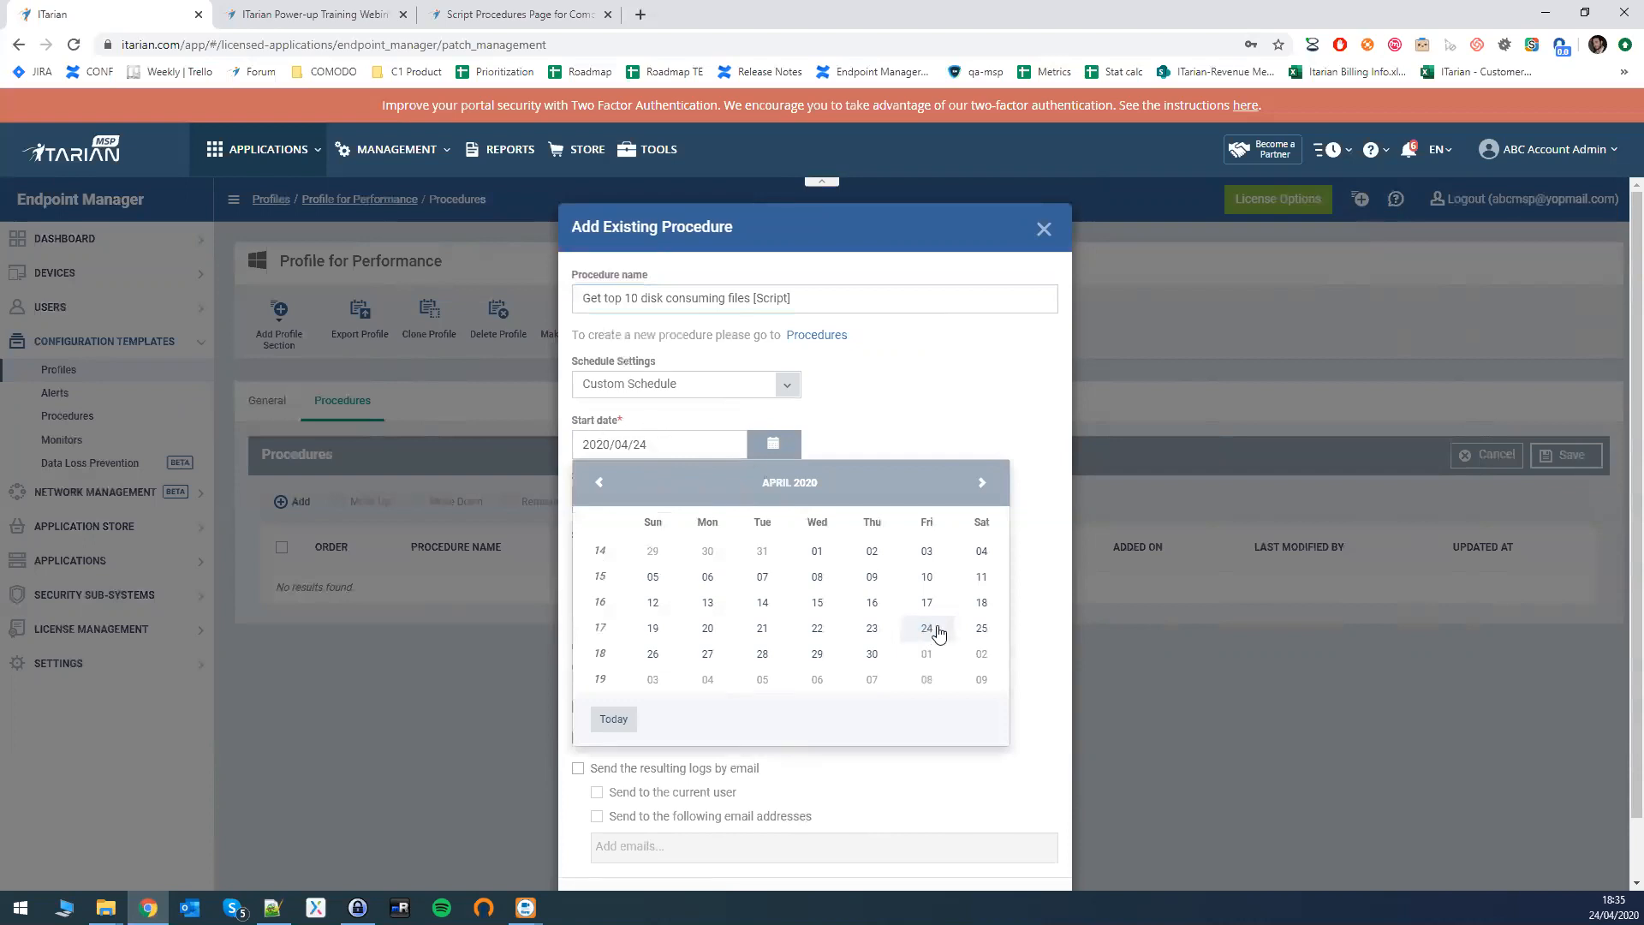
left_click(981, 630)
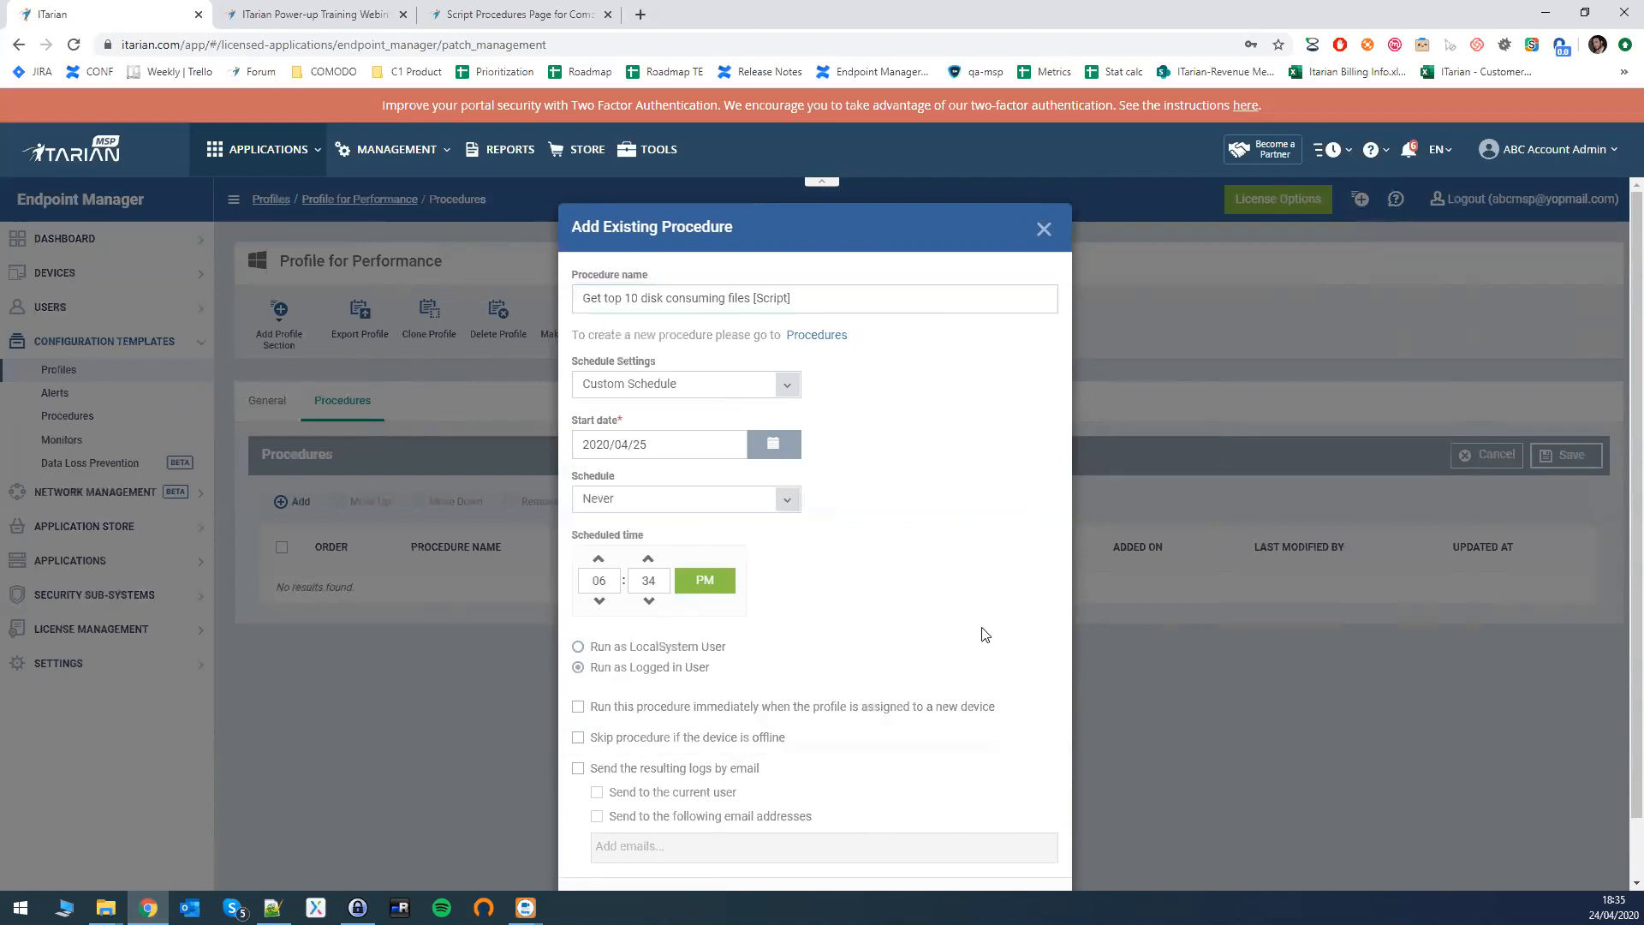
- Make it repeat weekly on Saturdays at 06:00 AM
left_click(726, 506)
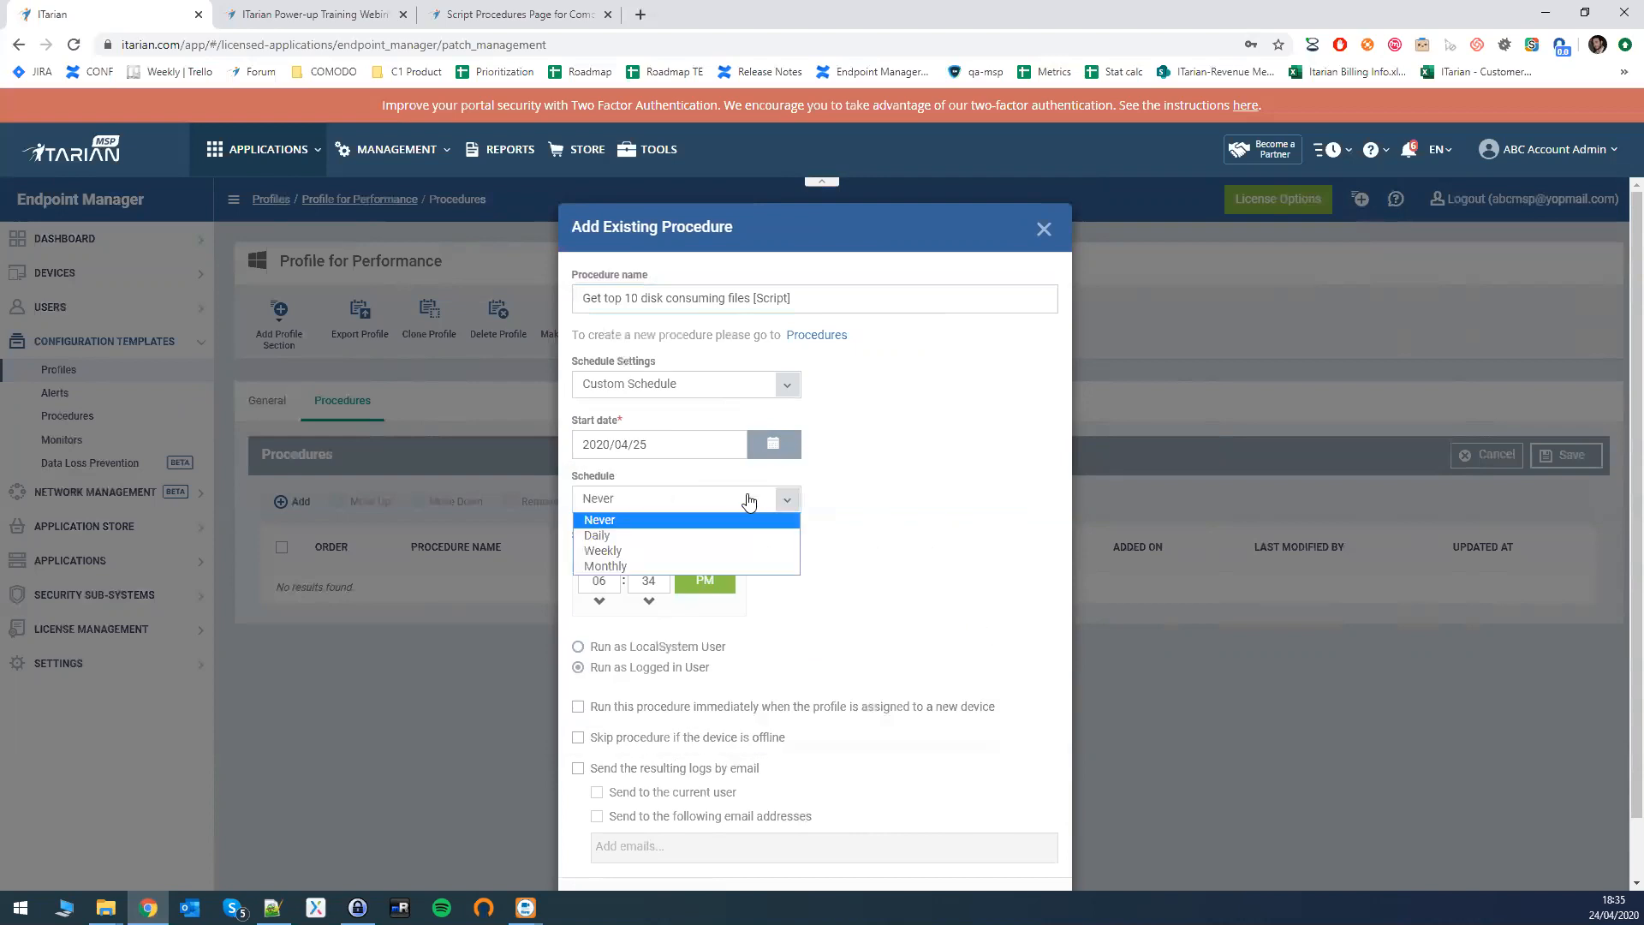
left_click(615, 552)
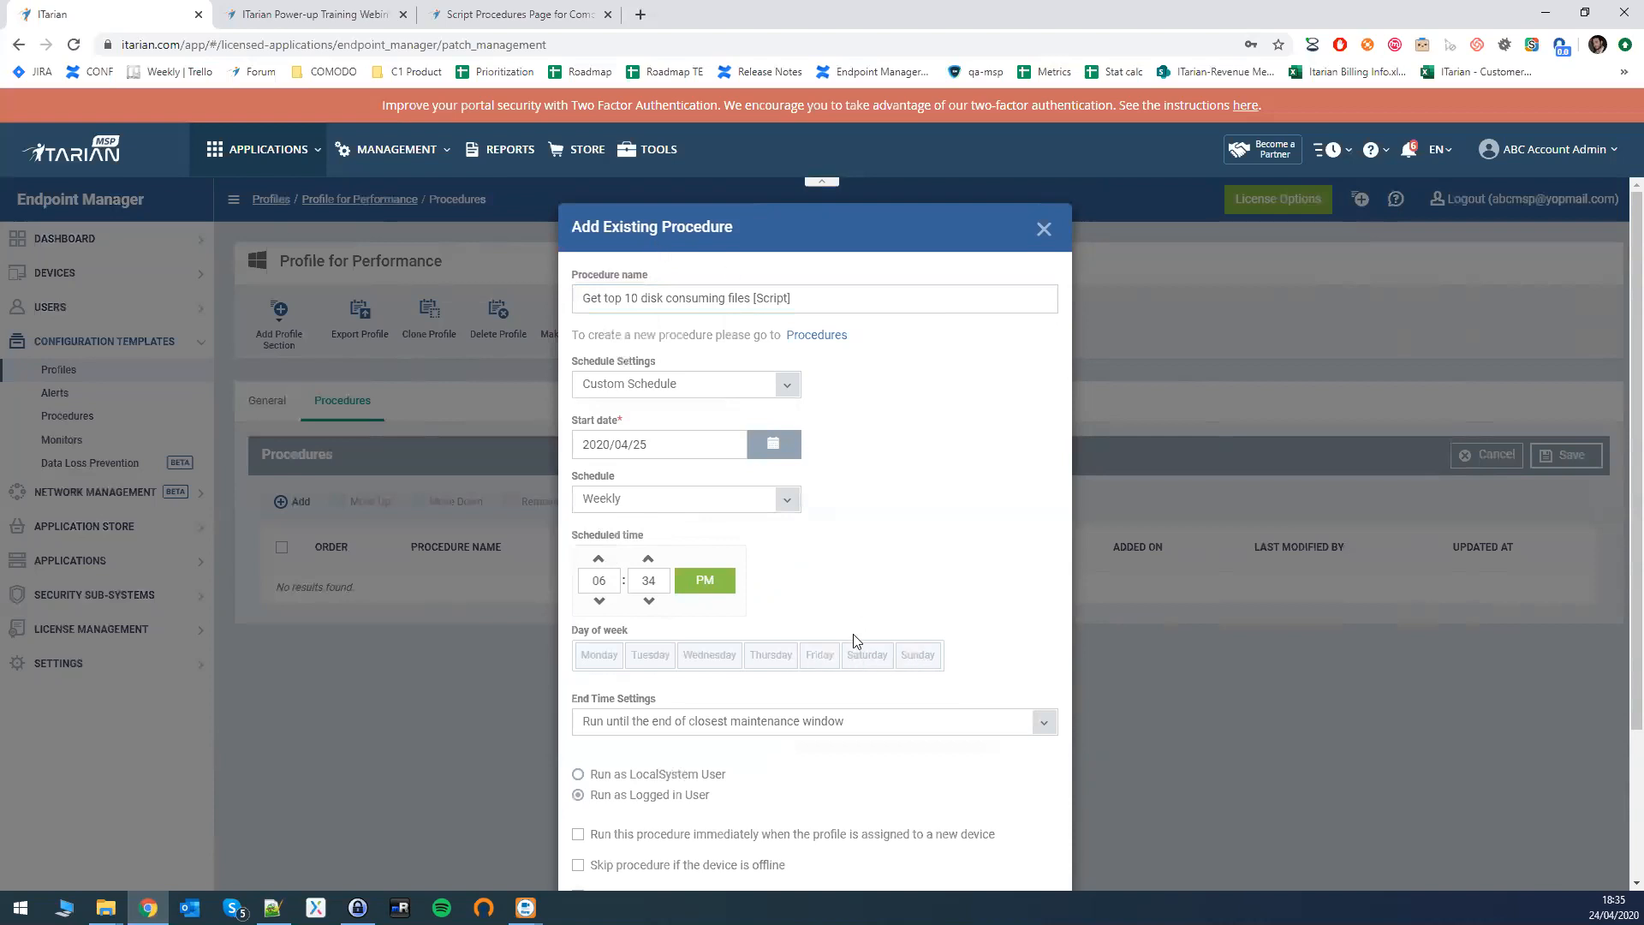
left_click(869, 655)
left_click_drag(605, 580, 573, 582)
type("6")
double_click(651, 583)
type("0")
left_click(713, 587)
scroll(693, 642, "down", 1)
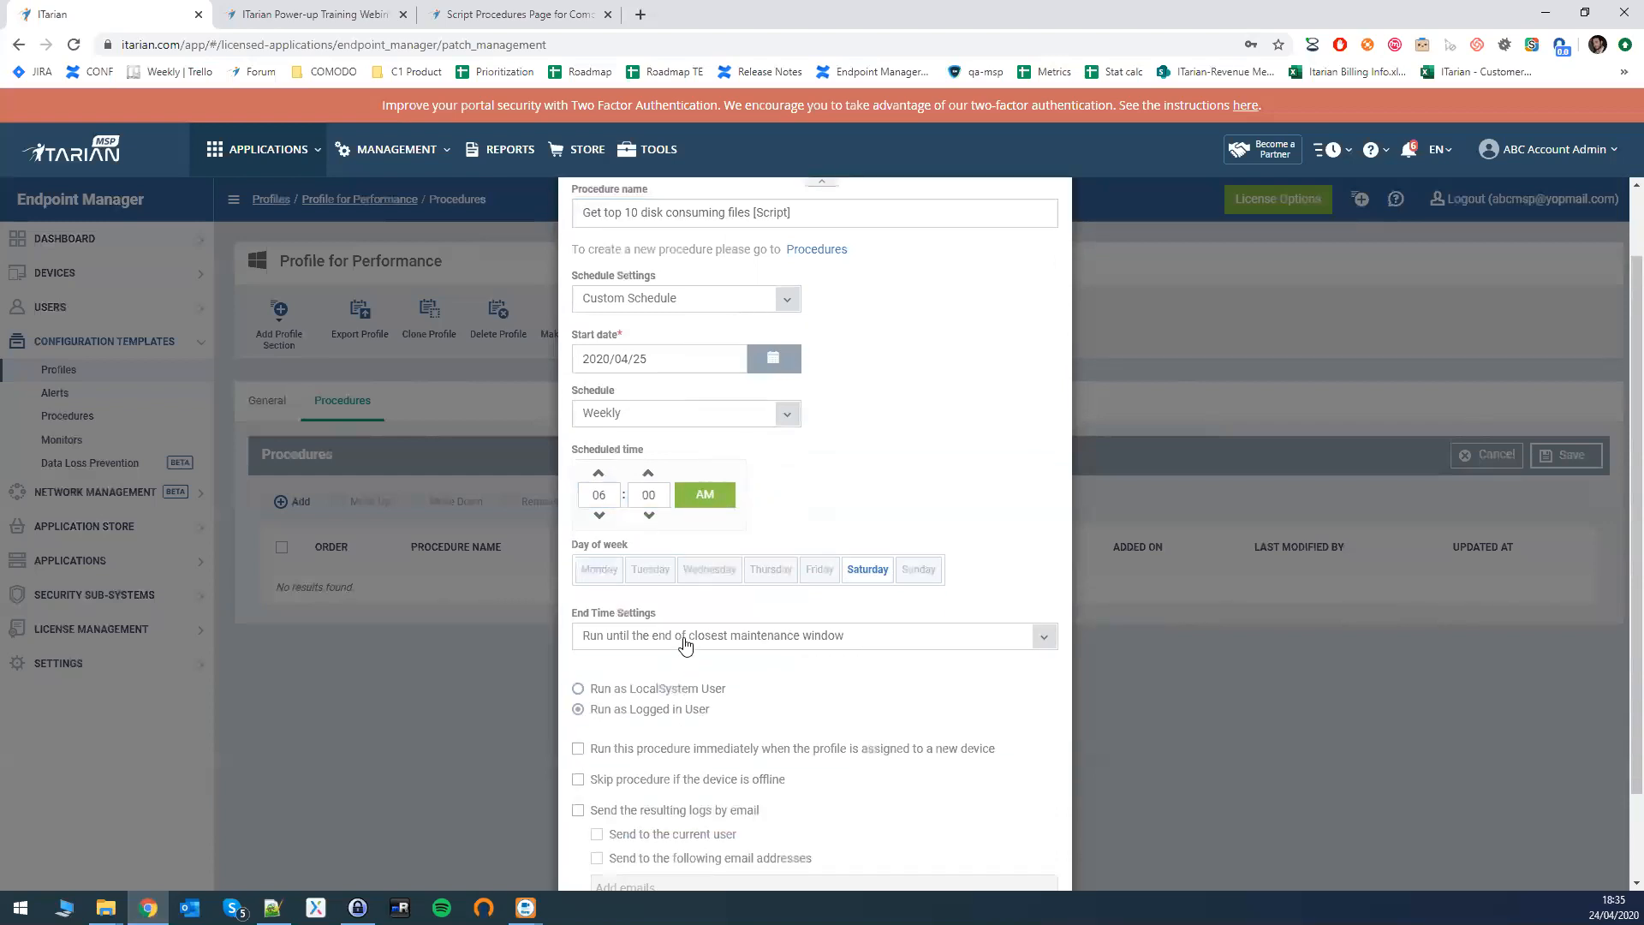
left_click(682, 637)
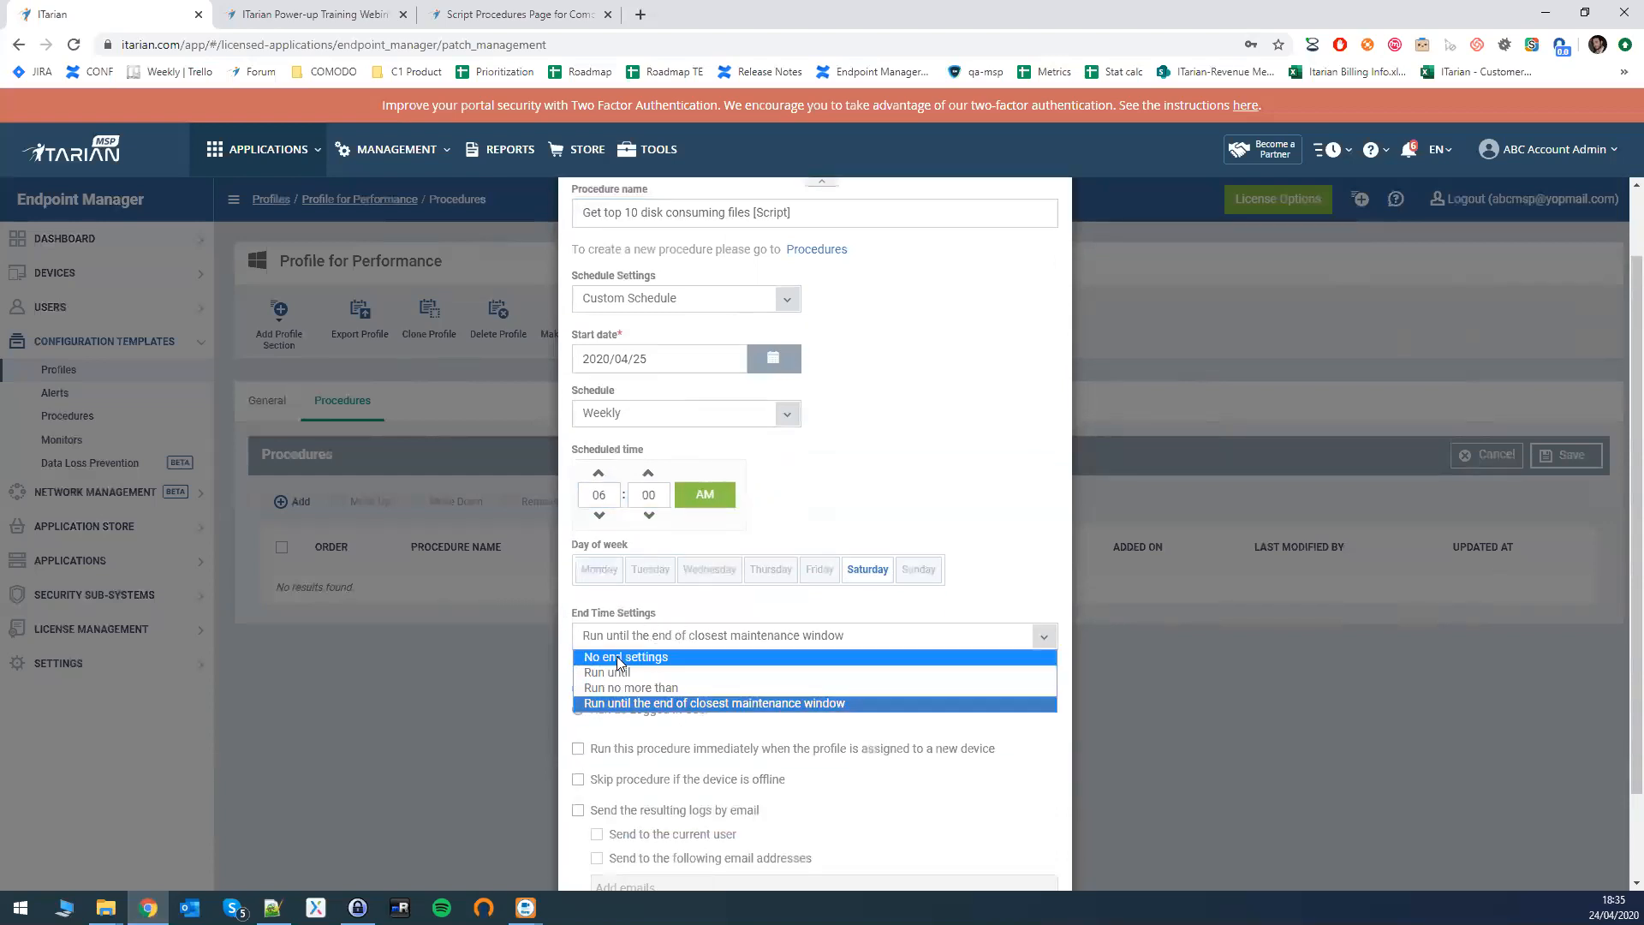
- Set End Time to 'Run until' 2020/05/09 and choose Run as LocalSystem User
left_click(612, 656)
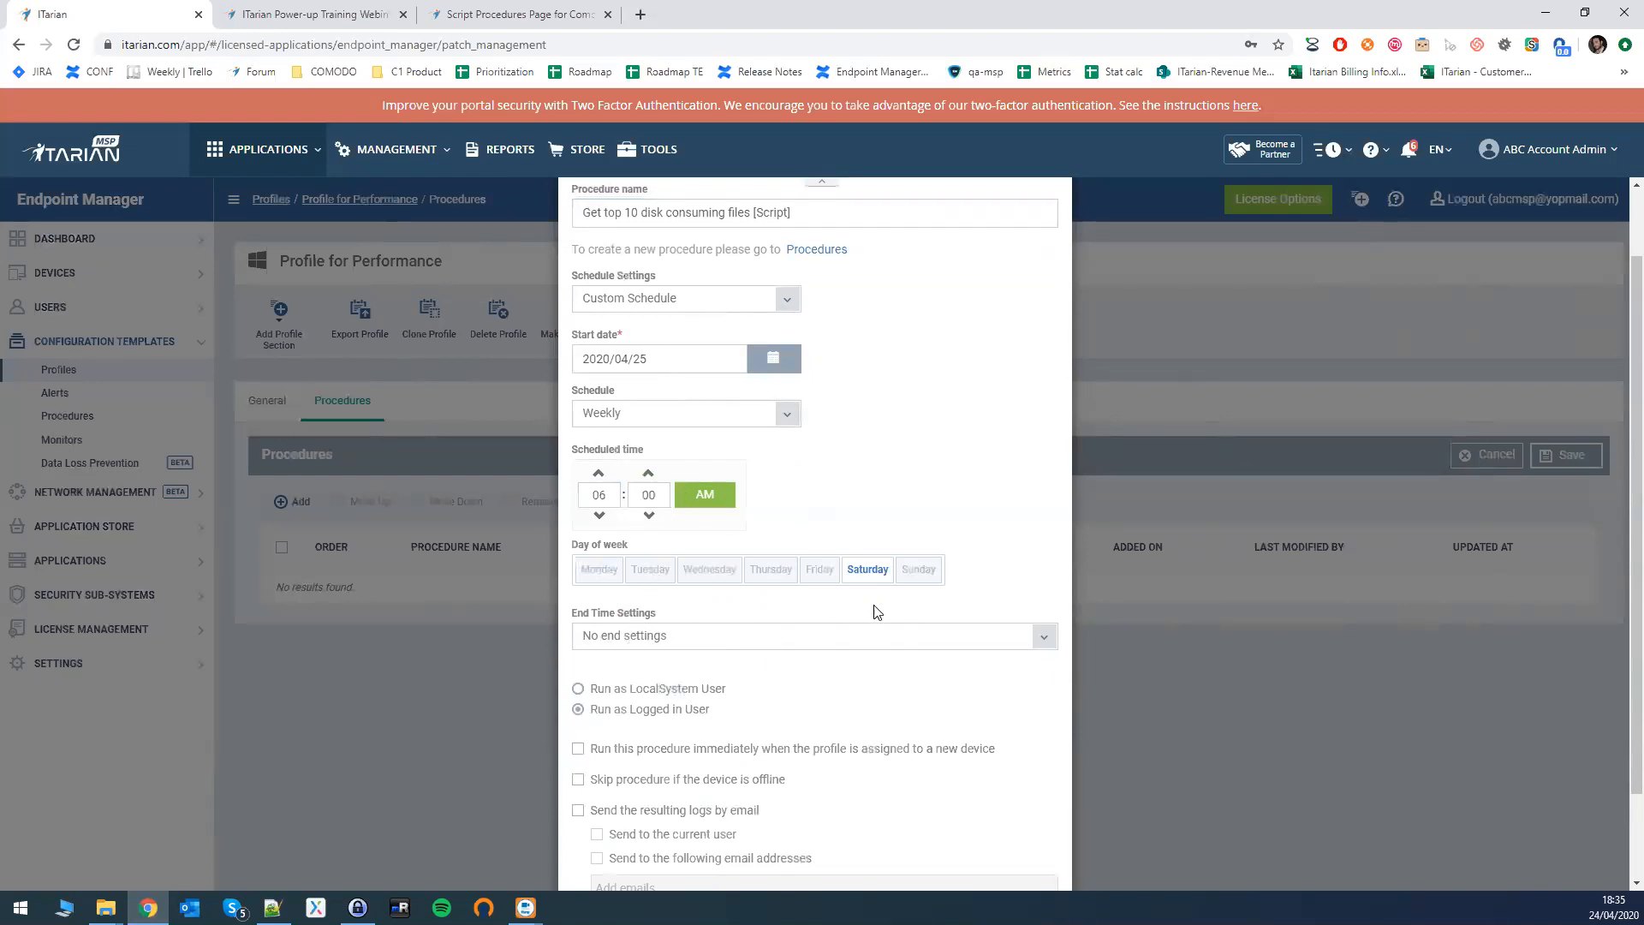
left_click(724, 644)
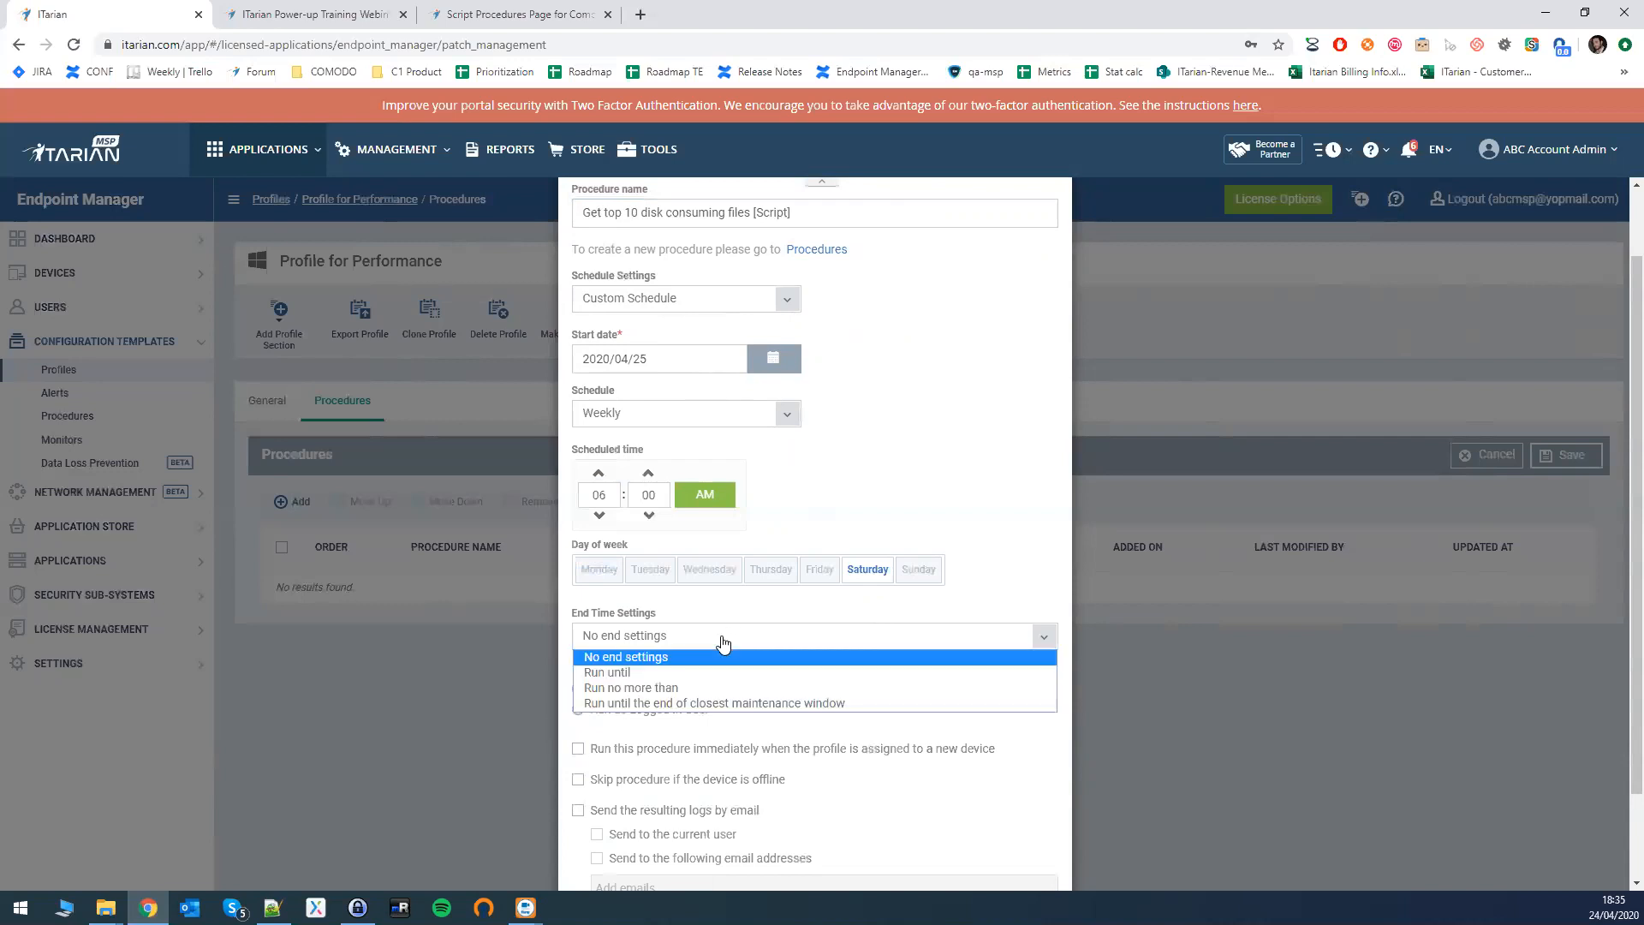
left_click(625, 673)
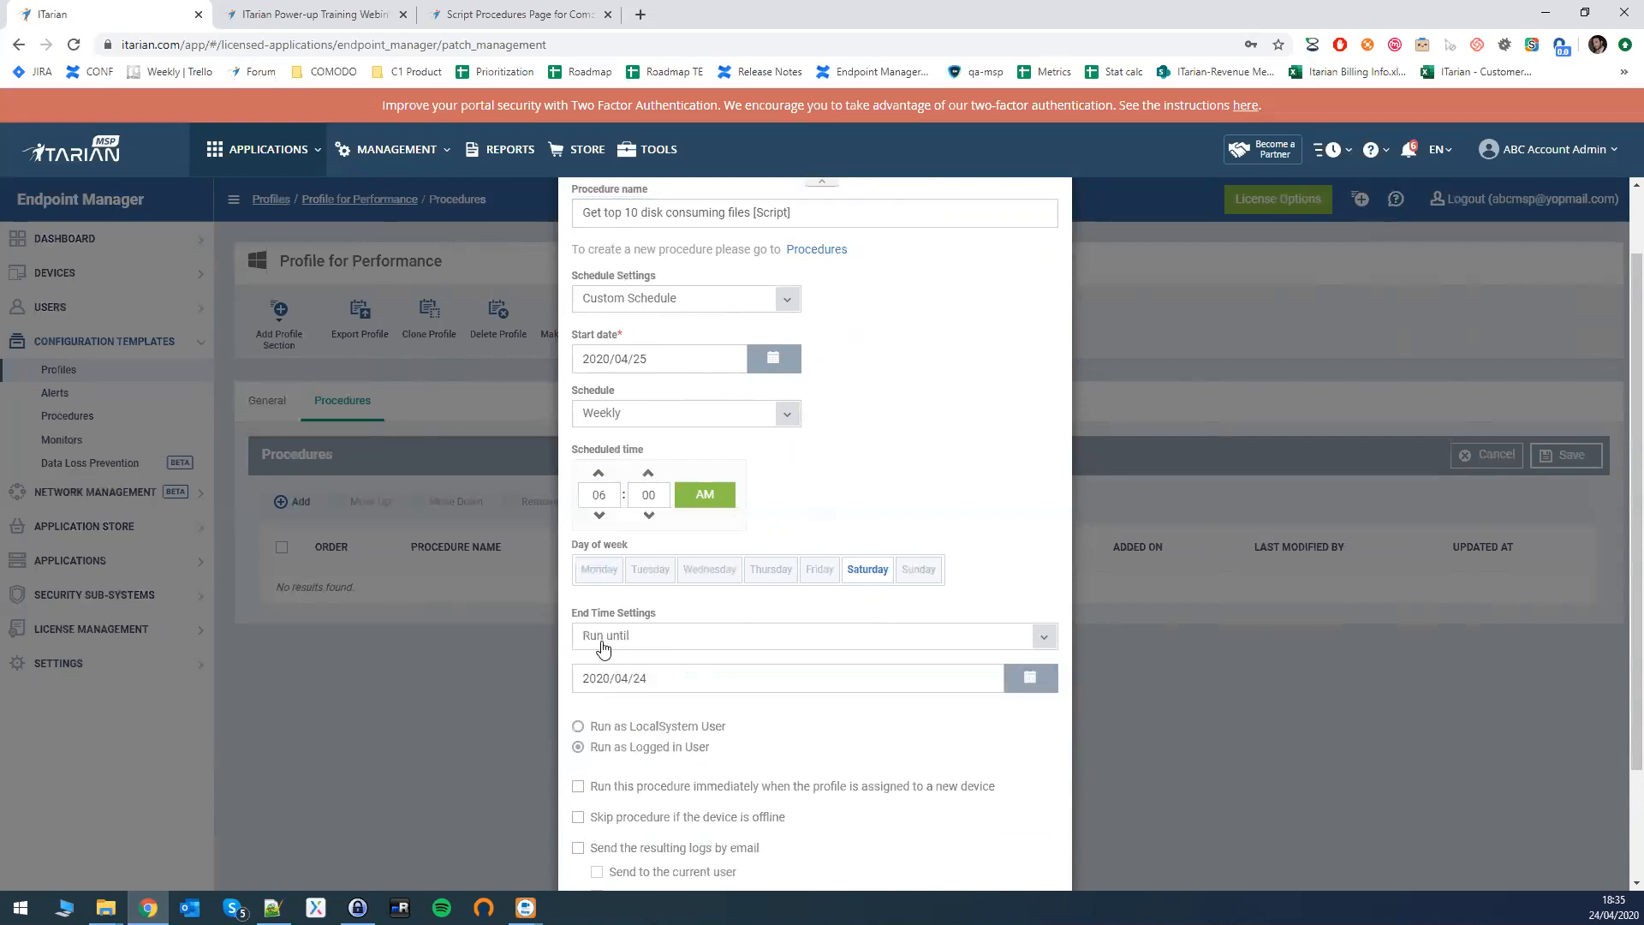
left_click(1031, 678)
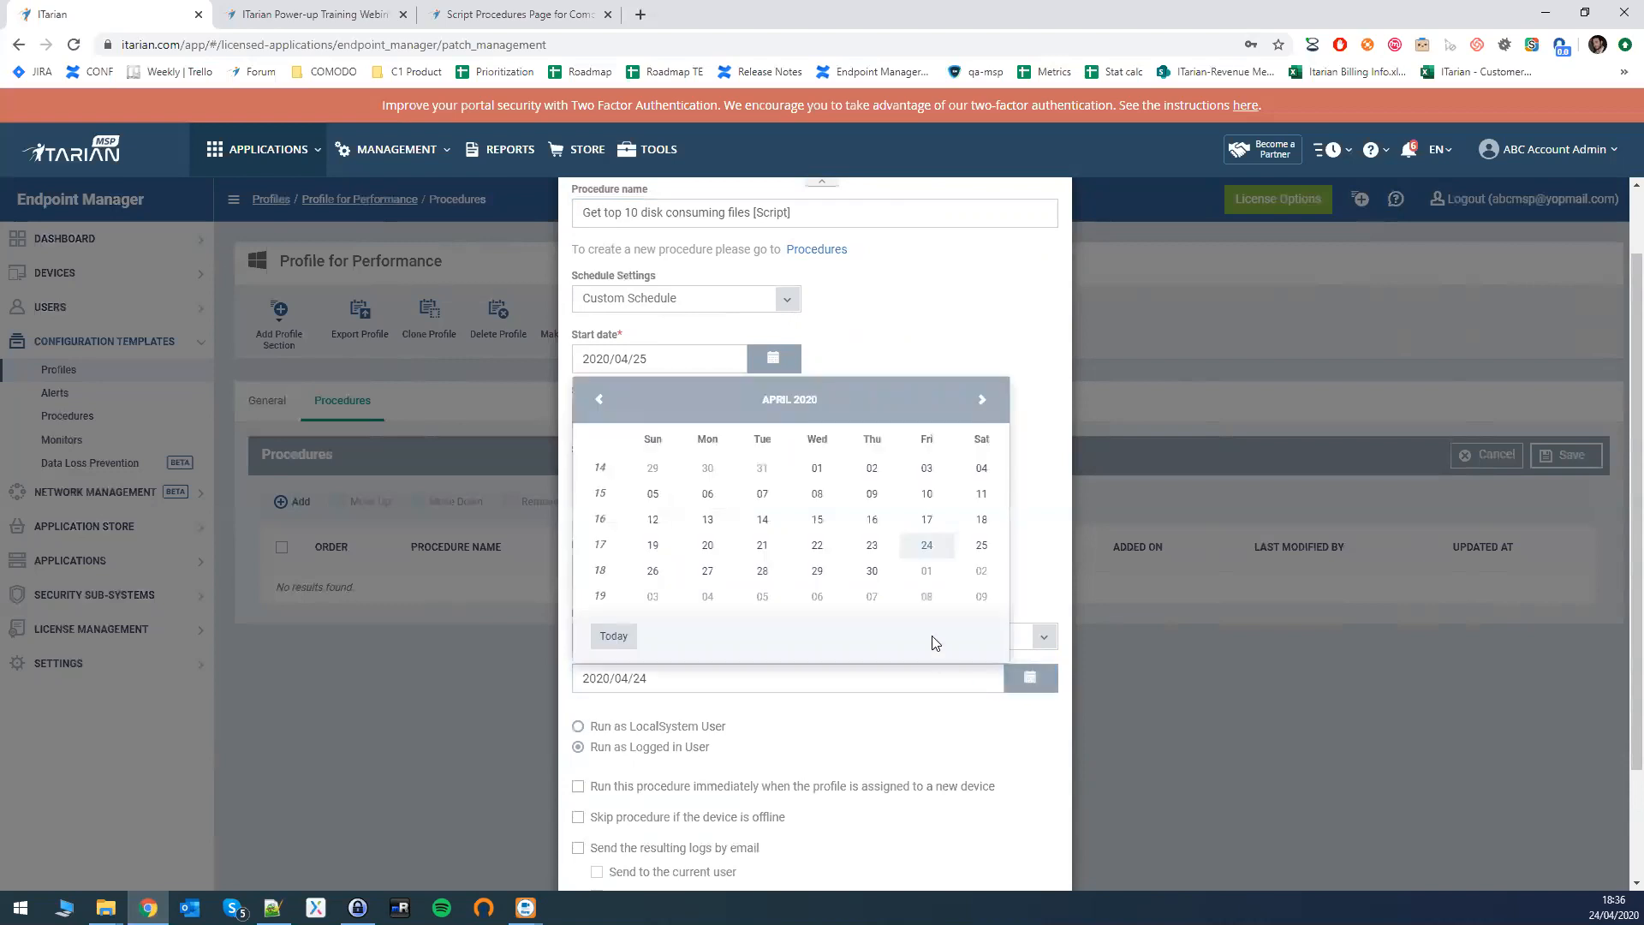
left_click(985, 606)
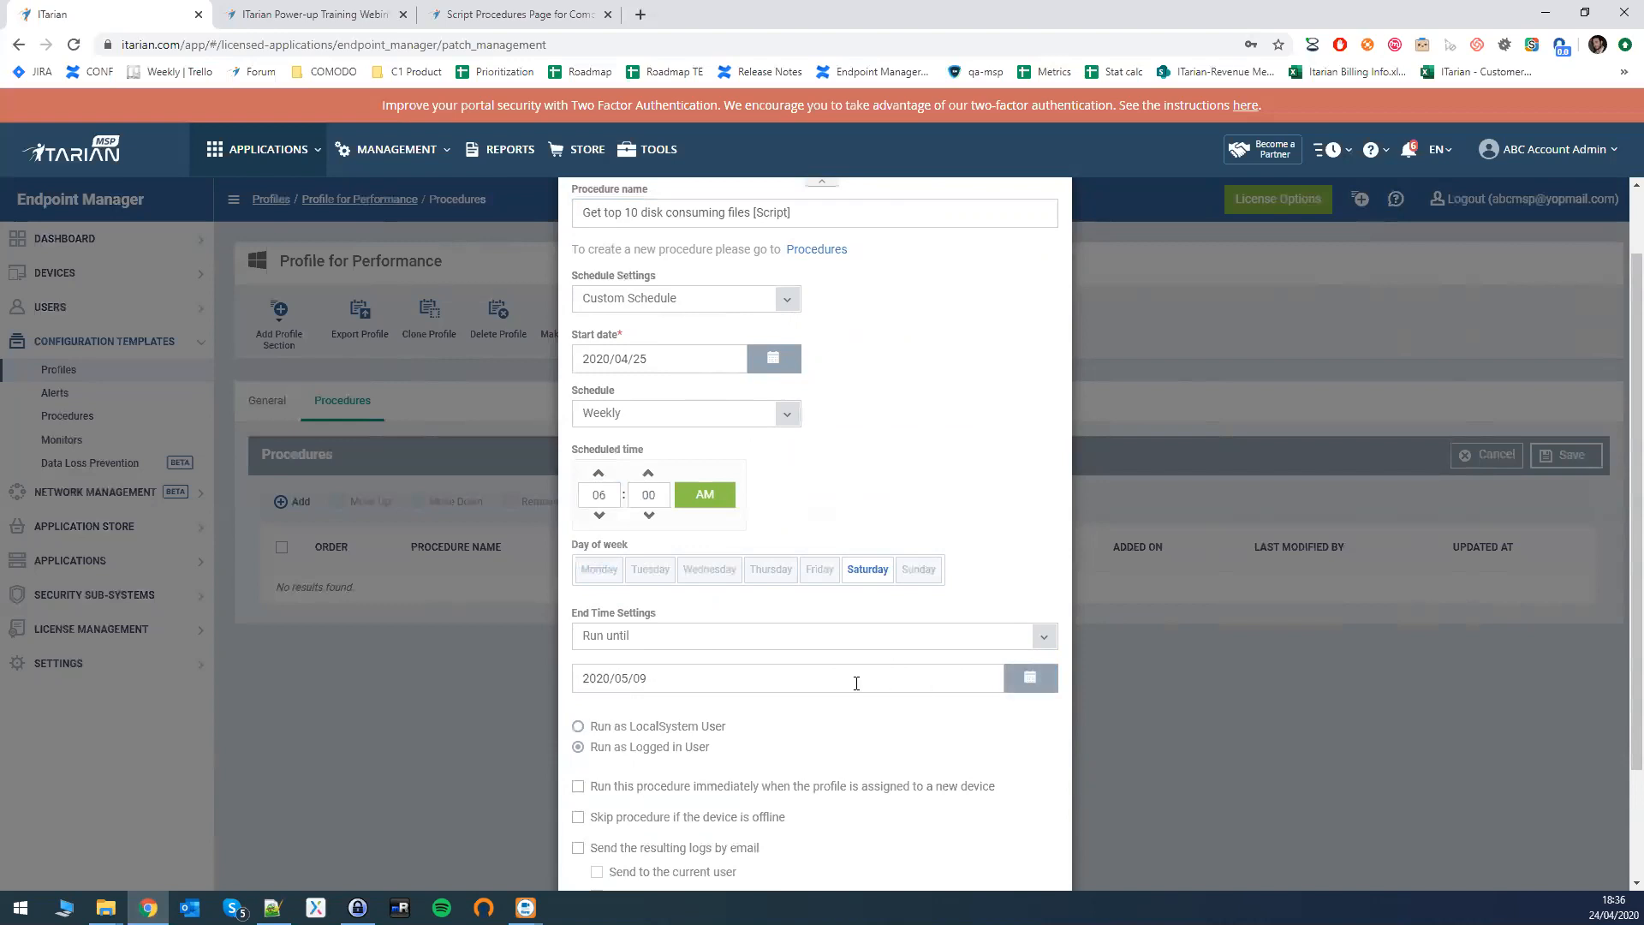
left_click(578, 747)
left_click(579, 728)
- Set the run options to the logged-in user and skip the procedure when the device is offline
scroll(668, 745, "down", 1)
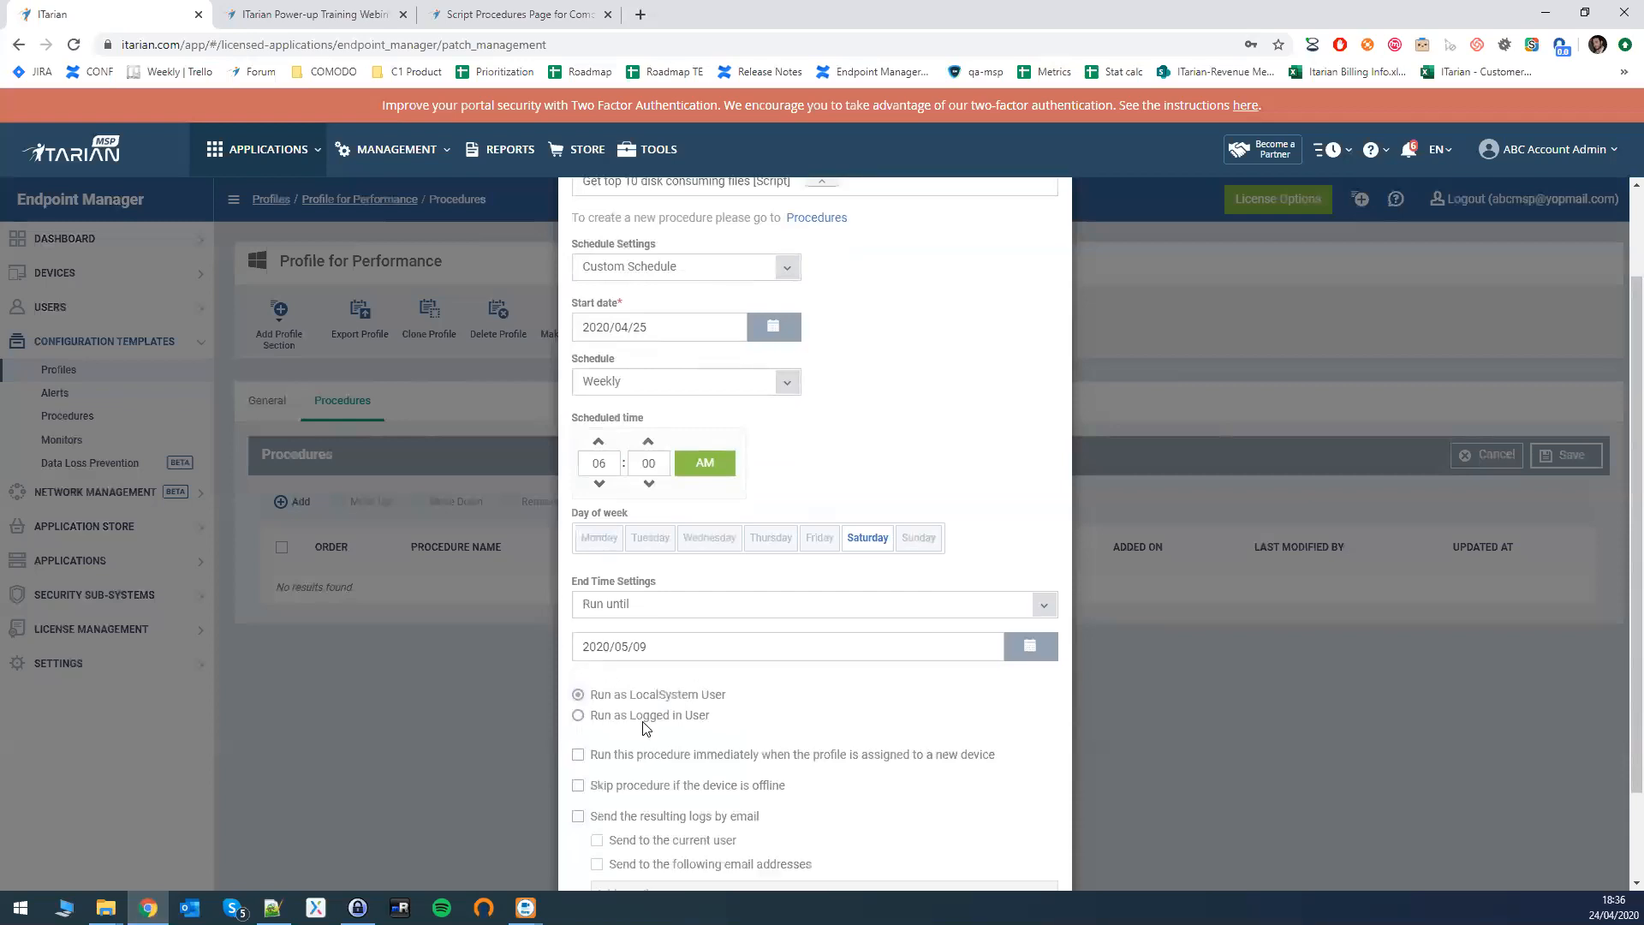
left_click(579, 662)
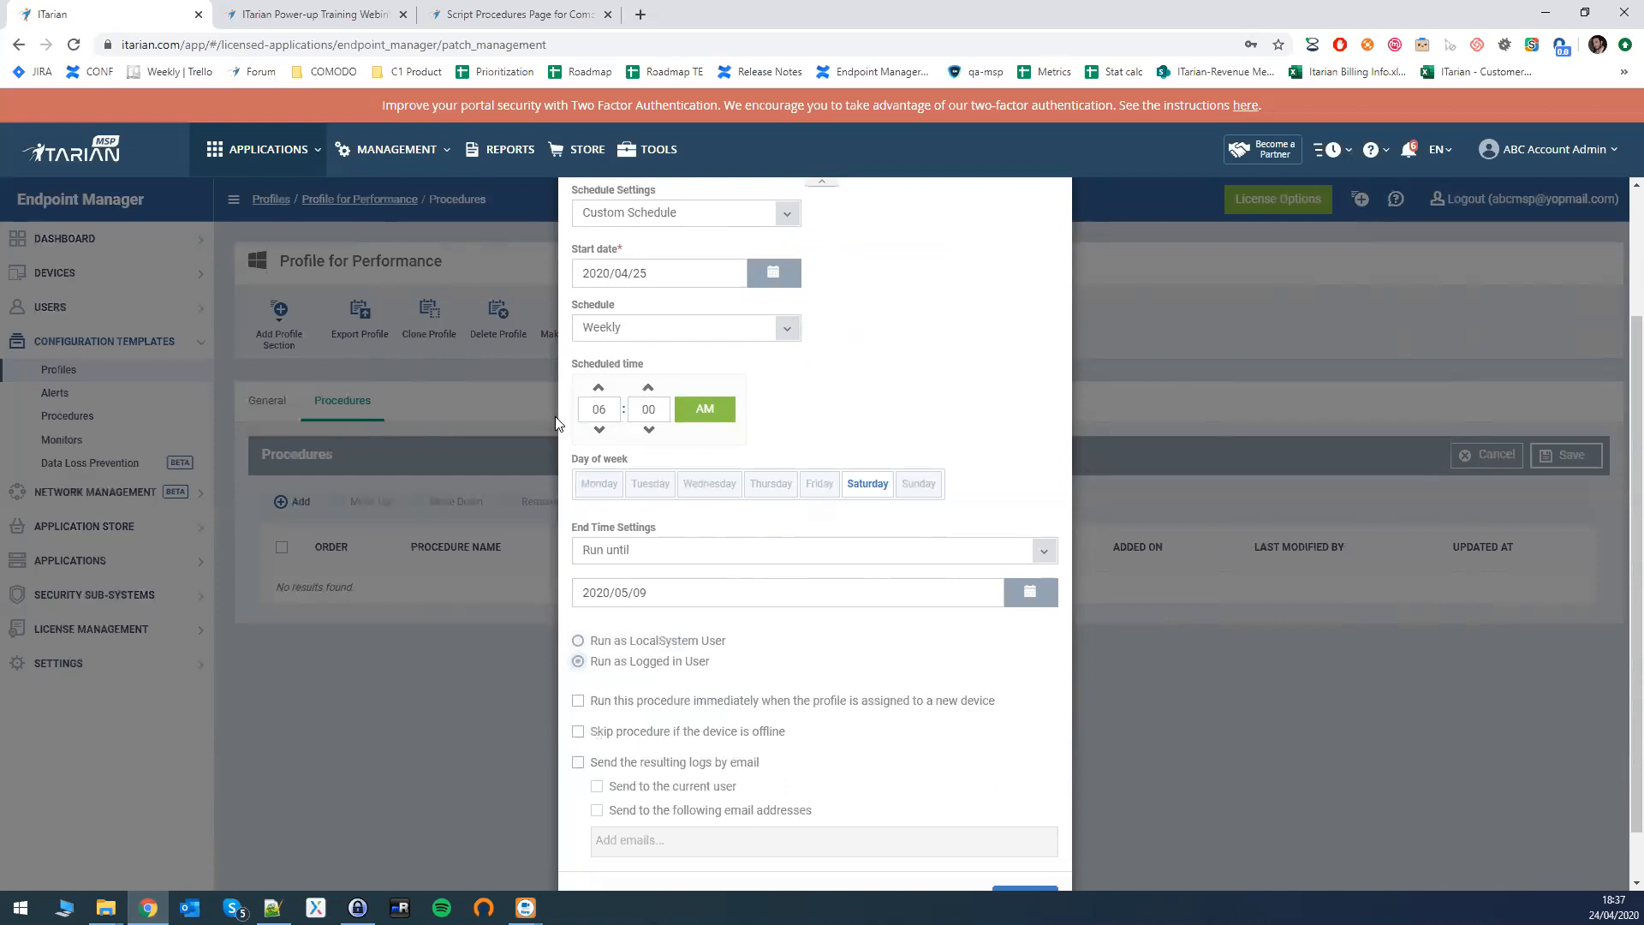
scroll(914, 263, "up", 1)
scroll(914, 264, "down", 2)
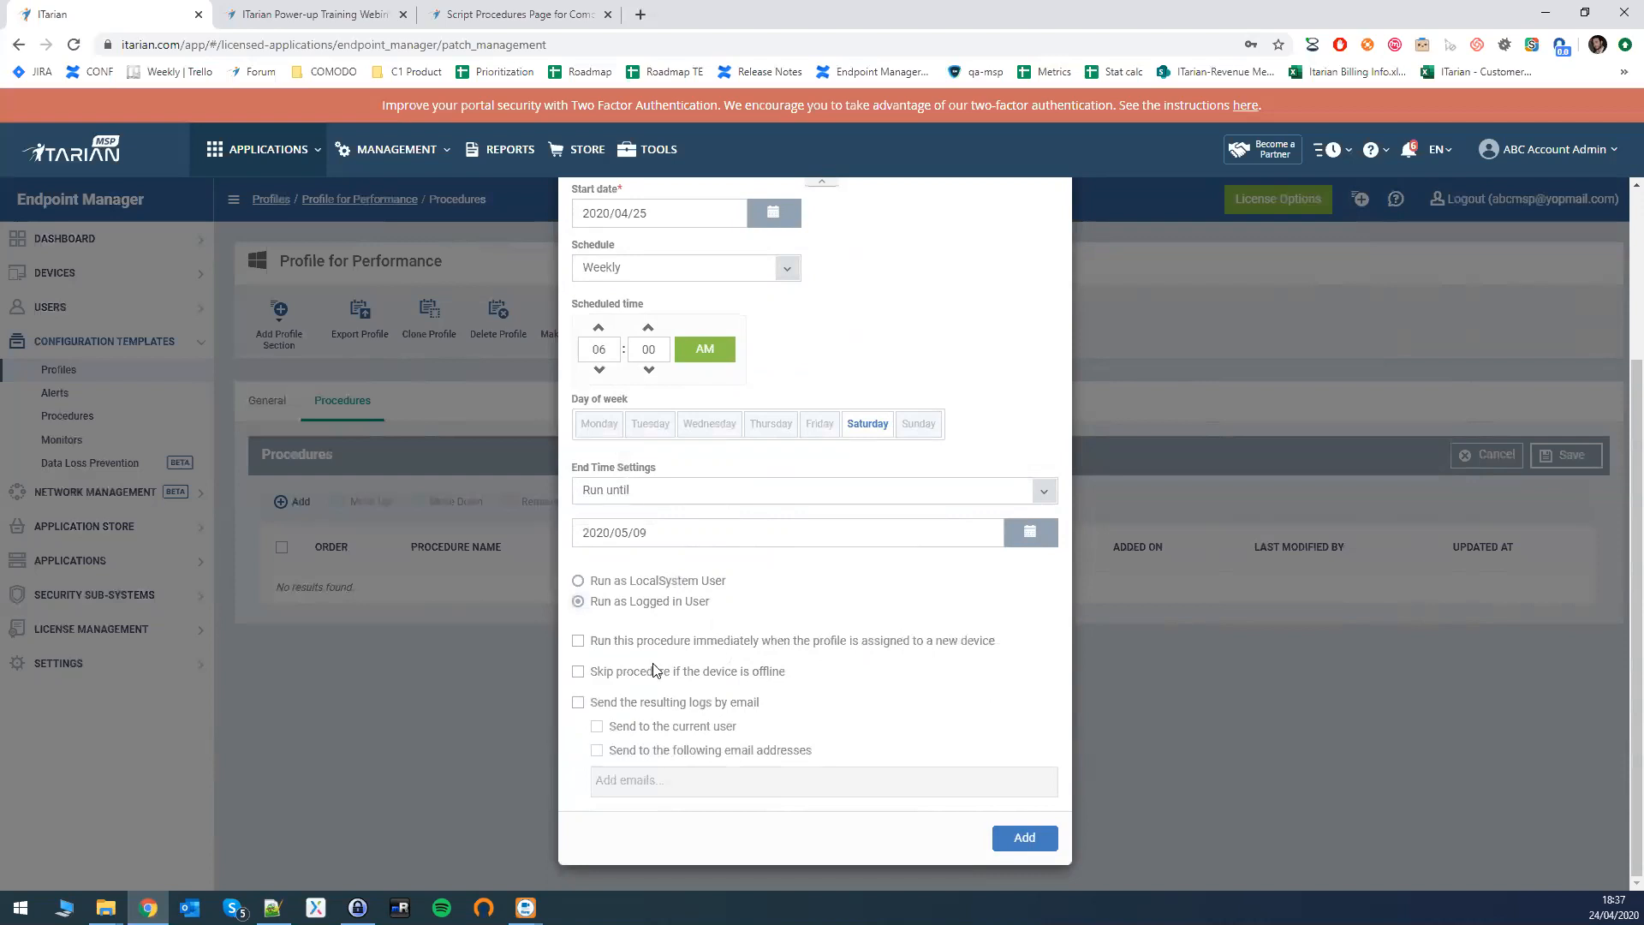
left_click(579, 677)
- Leave 'Send the resulting logs by email' unchecked and add the scheduled procedure to the profile
left_click(578, 703)
left_click(579, 704)
left_click(596, 726)
left_click(596, 752)
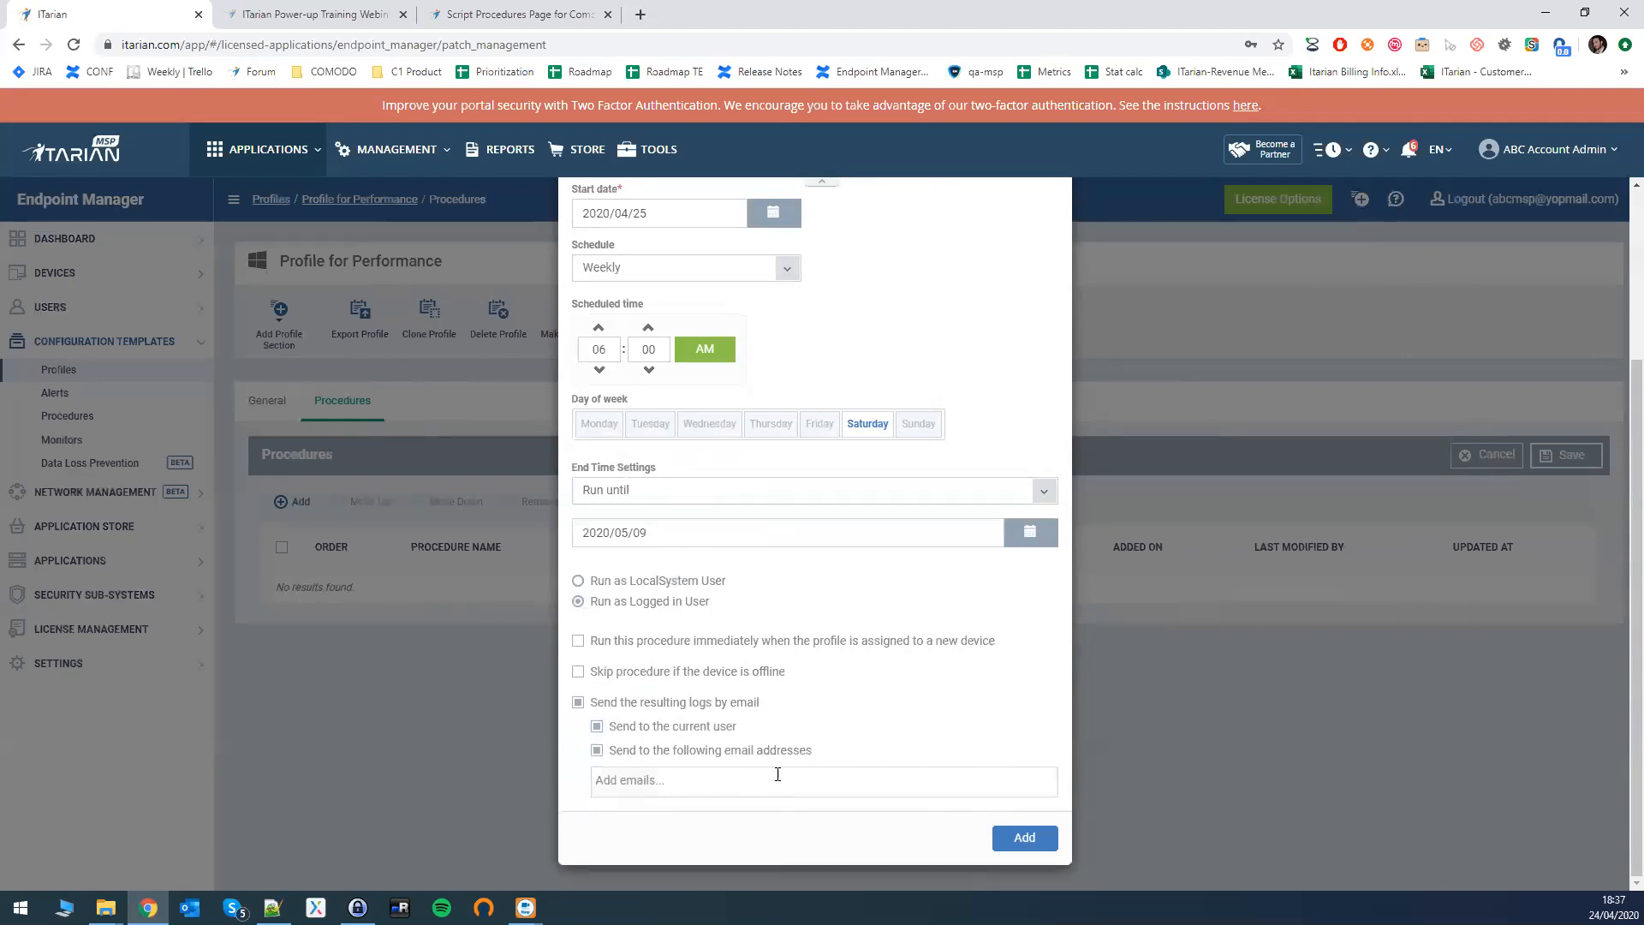
left_click(578, 703)
scroll(980, 826, "down", 2)
left_click(1028, 839)
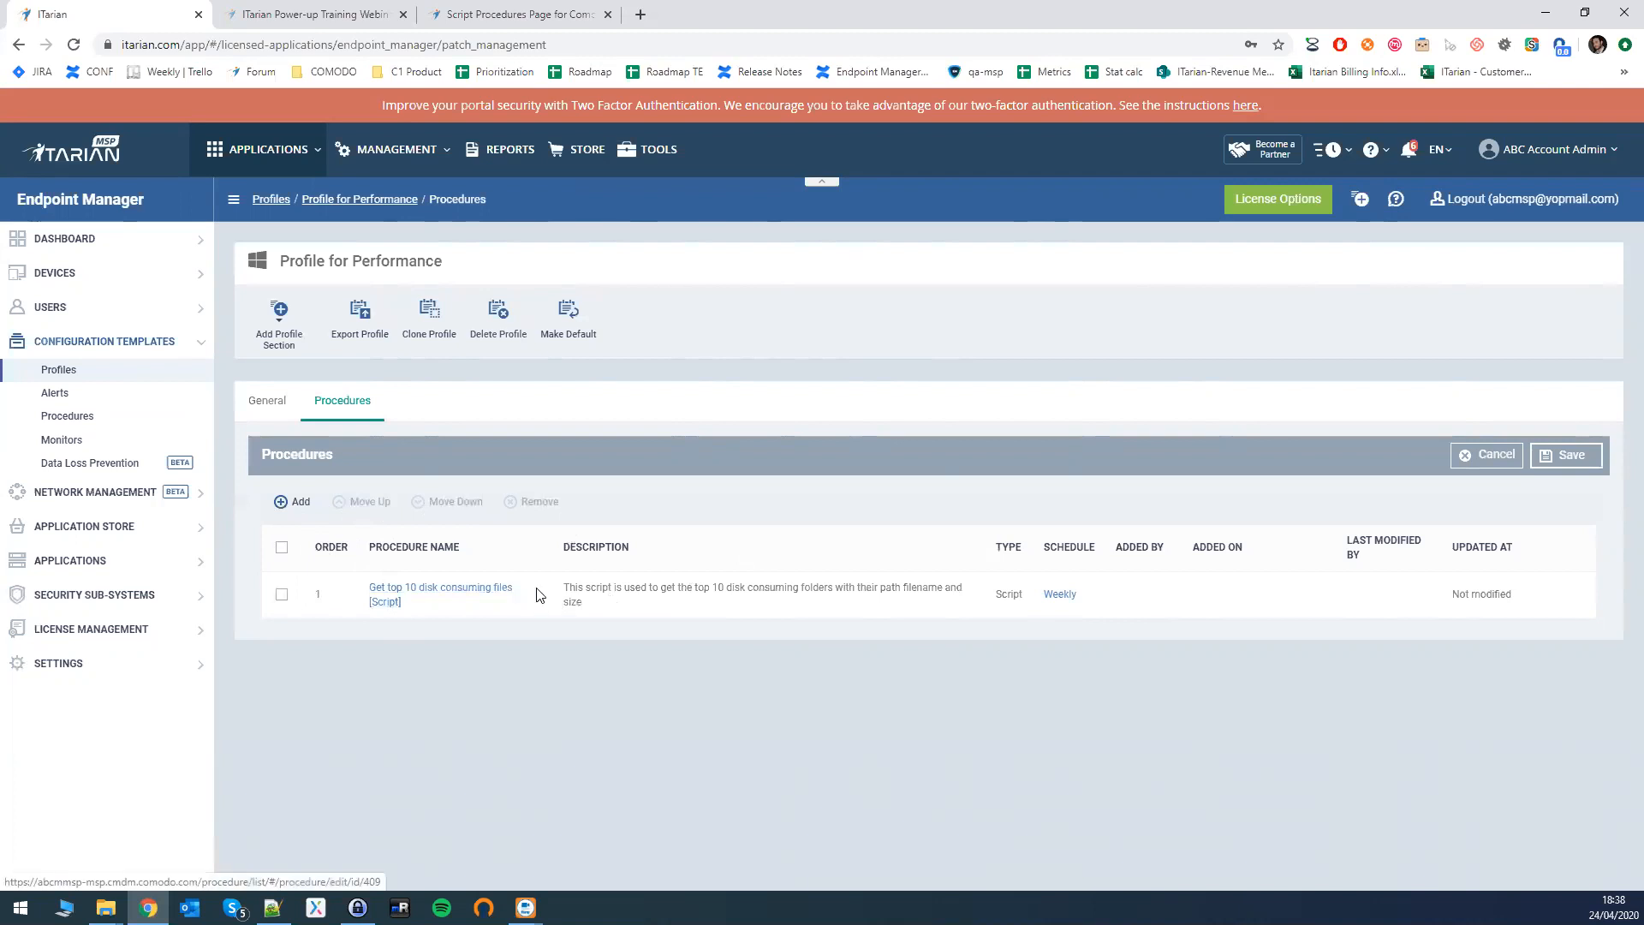
- Save the Procedures section and review the Weekly 'Get top 10 disk consuming files' entry
double_click(314, 597)
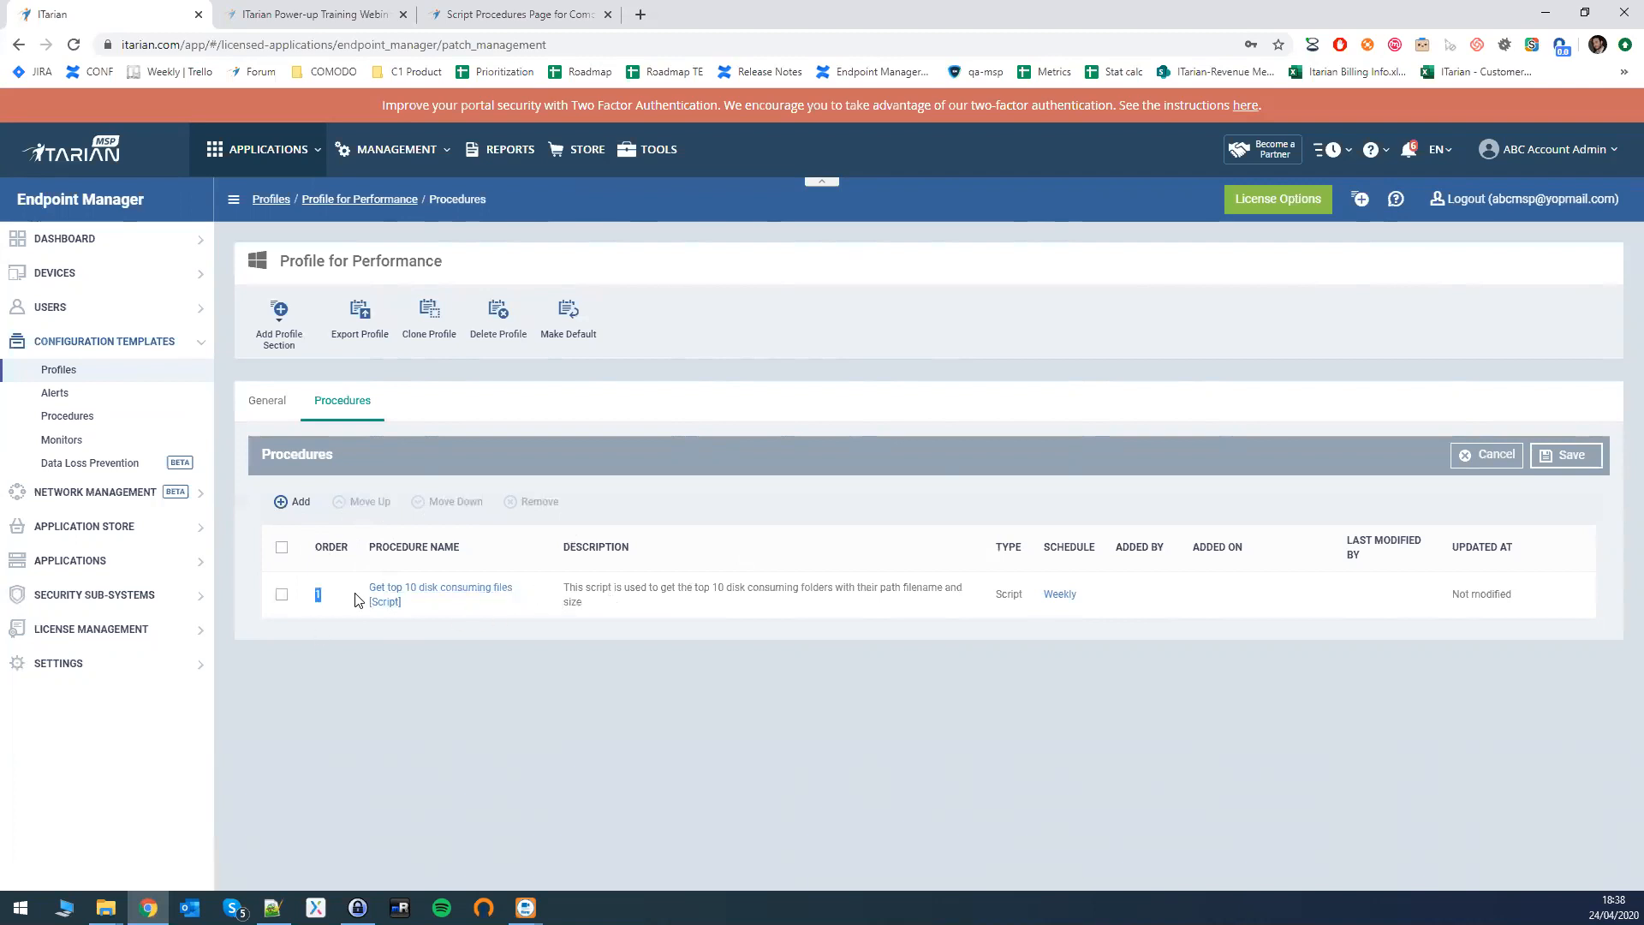
left_click_drag(315, 598, 323, 598)
left_click(327, 597)
double_click(317, 593)
left_click(1572, 463)
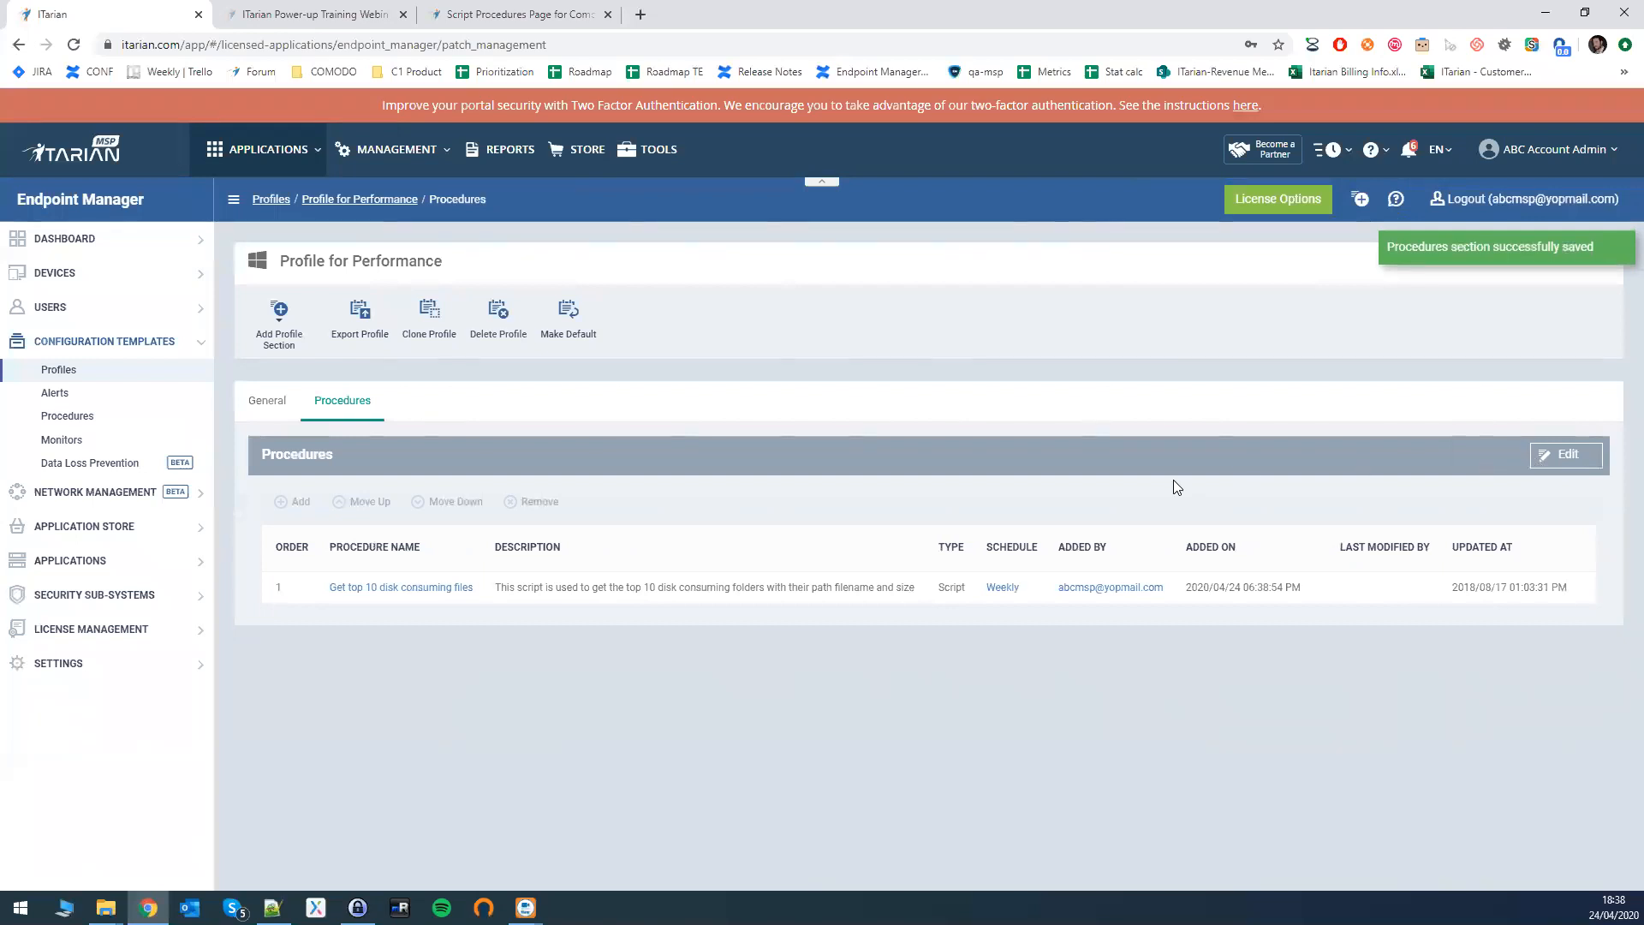
left_click_drag(1025, 589, 985, 588)
left_click_drag(484, 588, 419, 588)
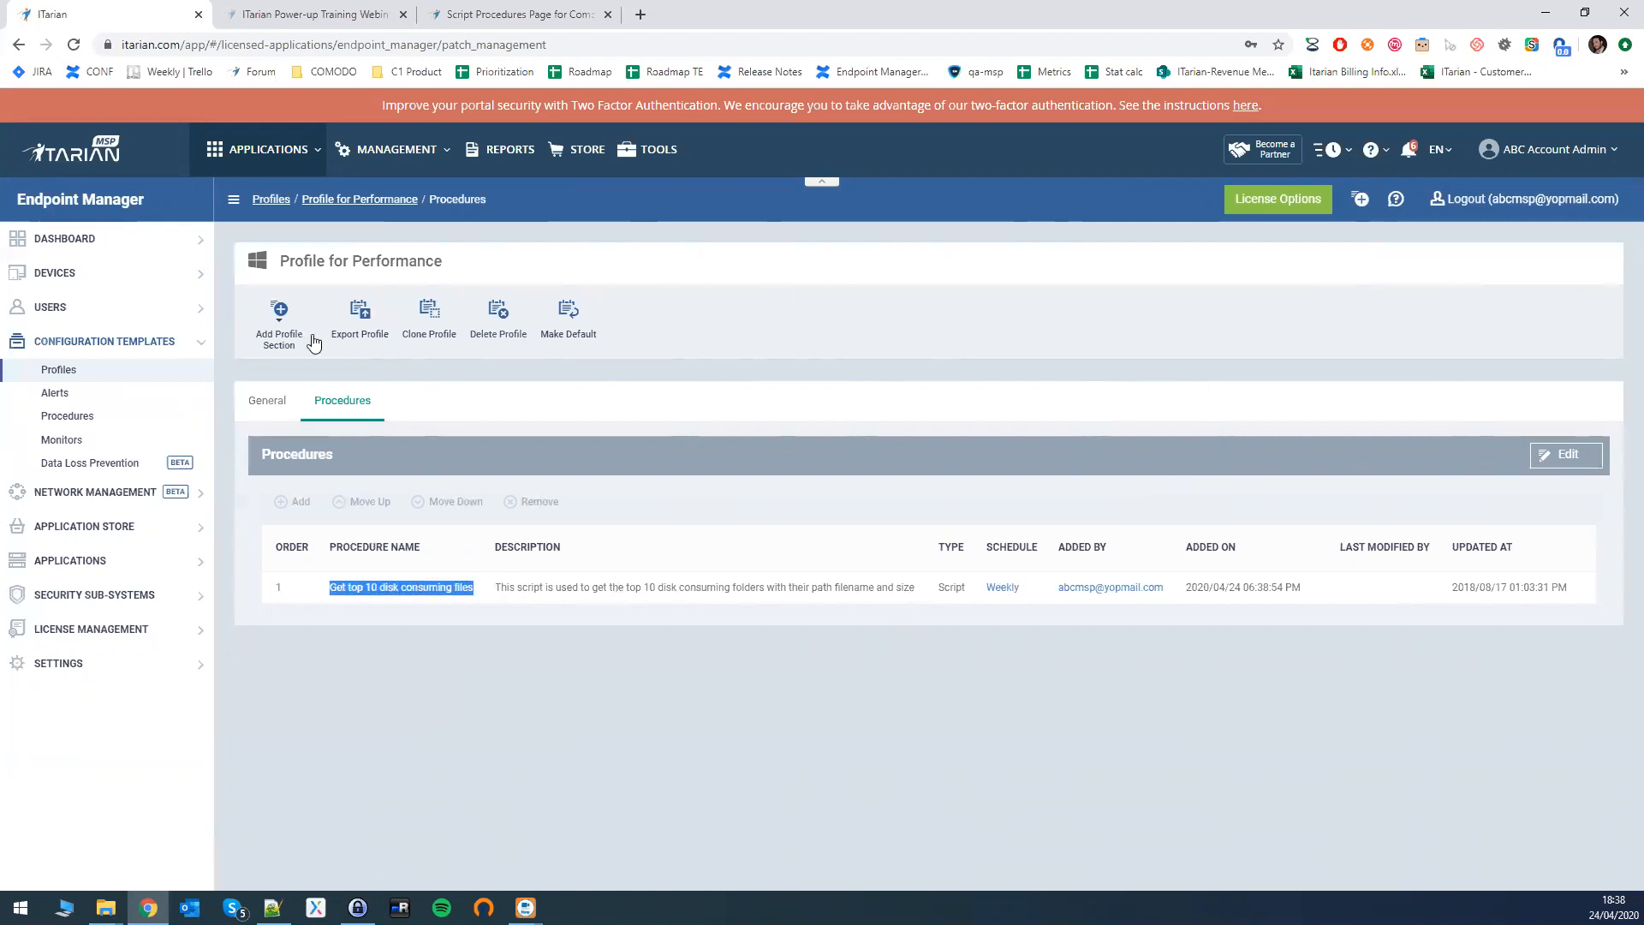
left_click_drag(281, 261, 479, 273)
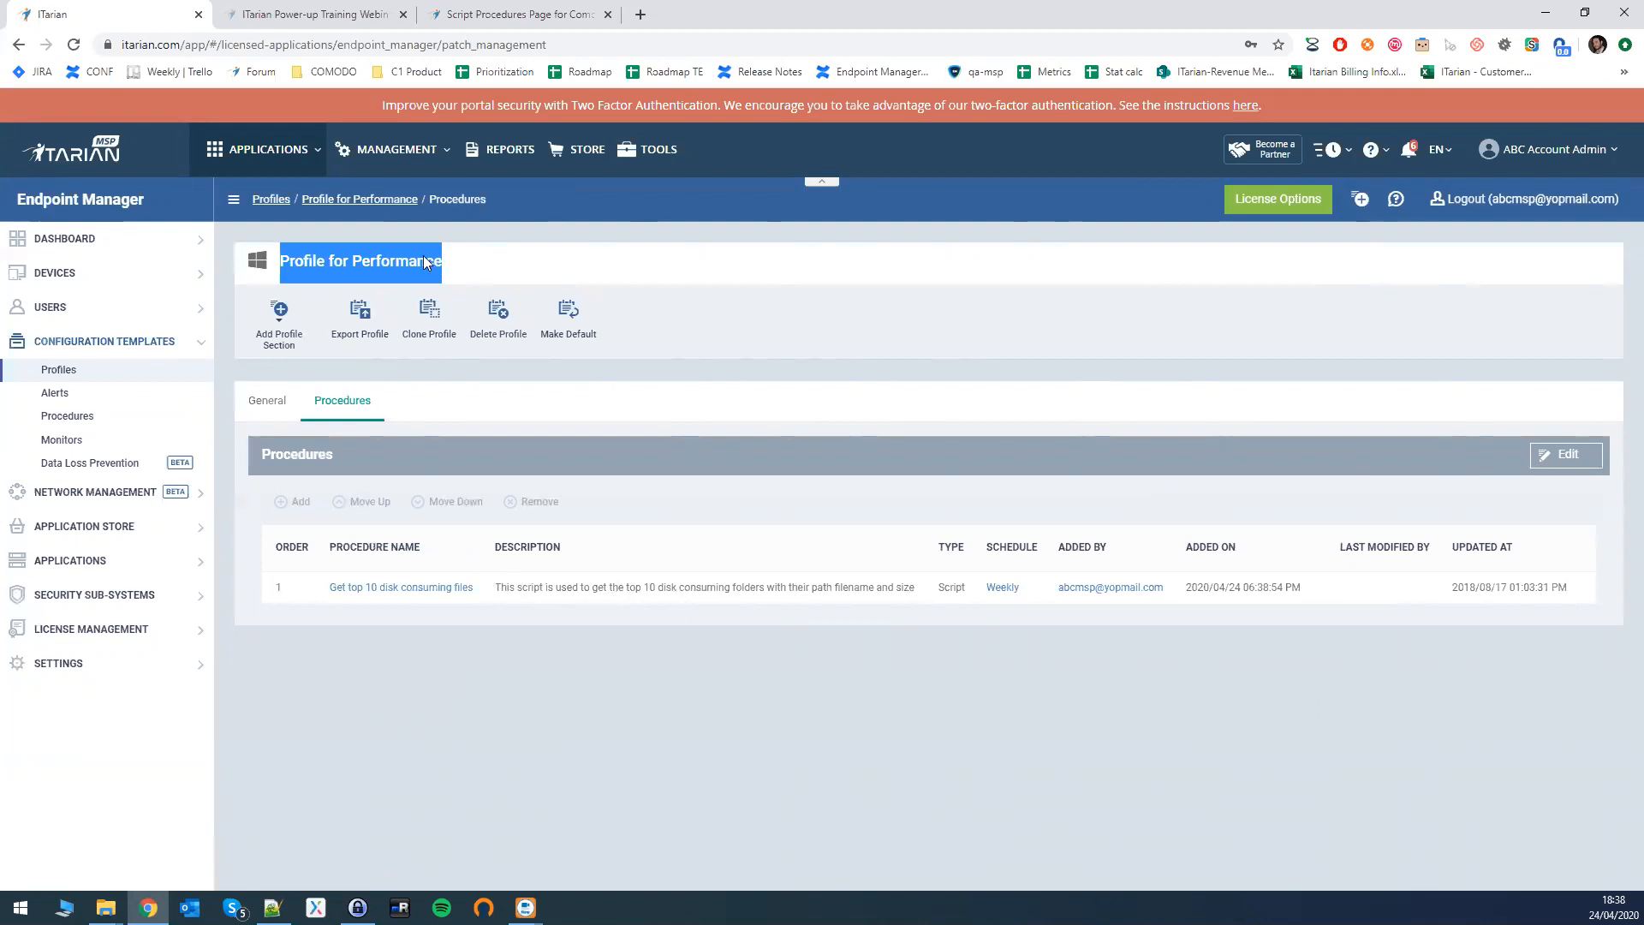
left_click(741, 425)
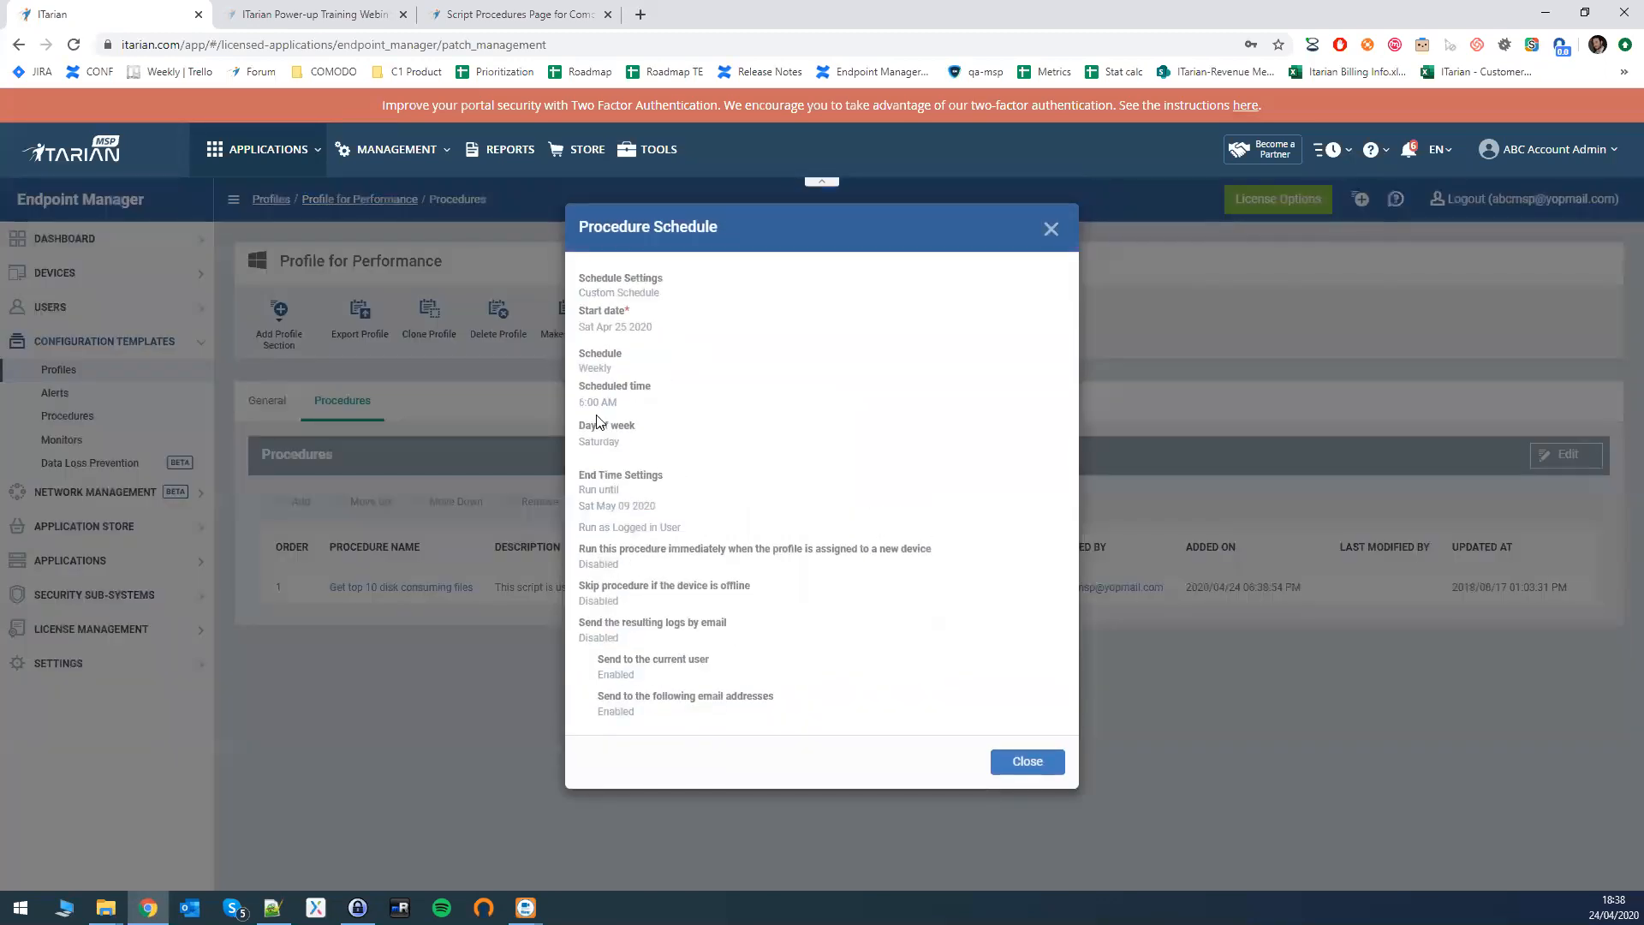
double_click(615, 440)
left_click_drag(580, 402, 620, 404)
left_click(1051, 230)
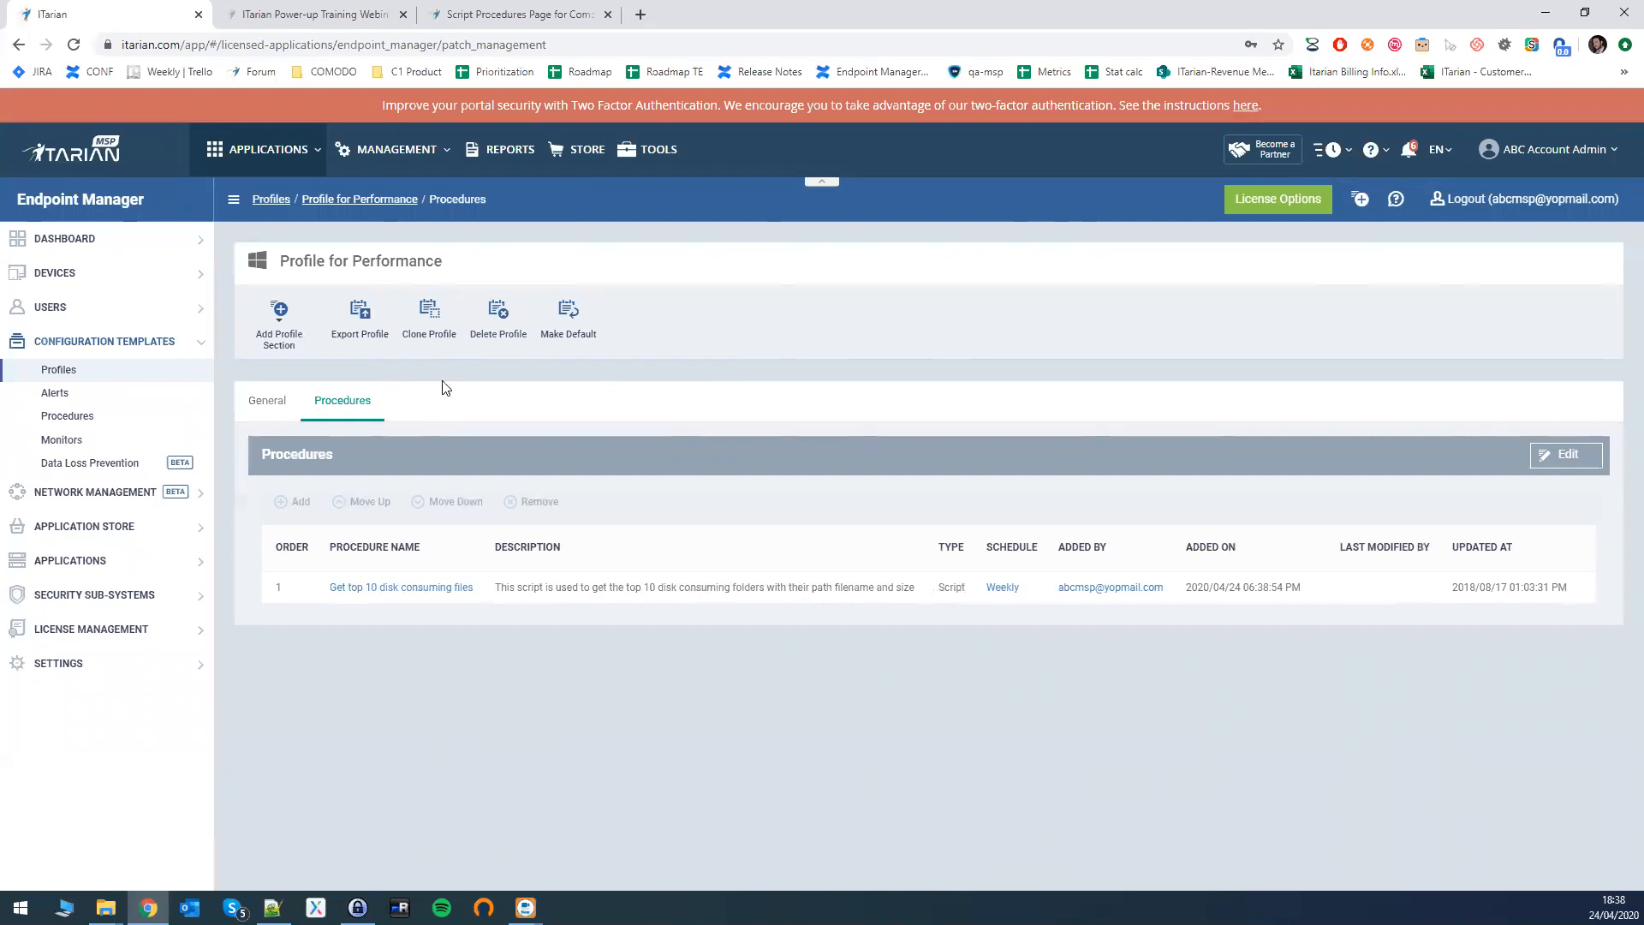
- Open Disk Space Monitor from Configuration Templates > Monitors and make its settings editable
left_click(67, 441)
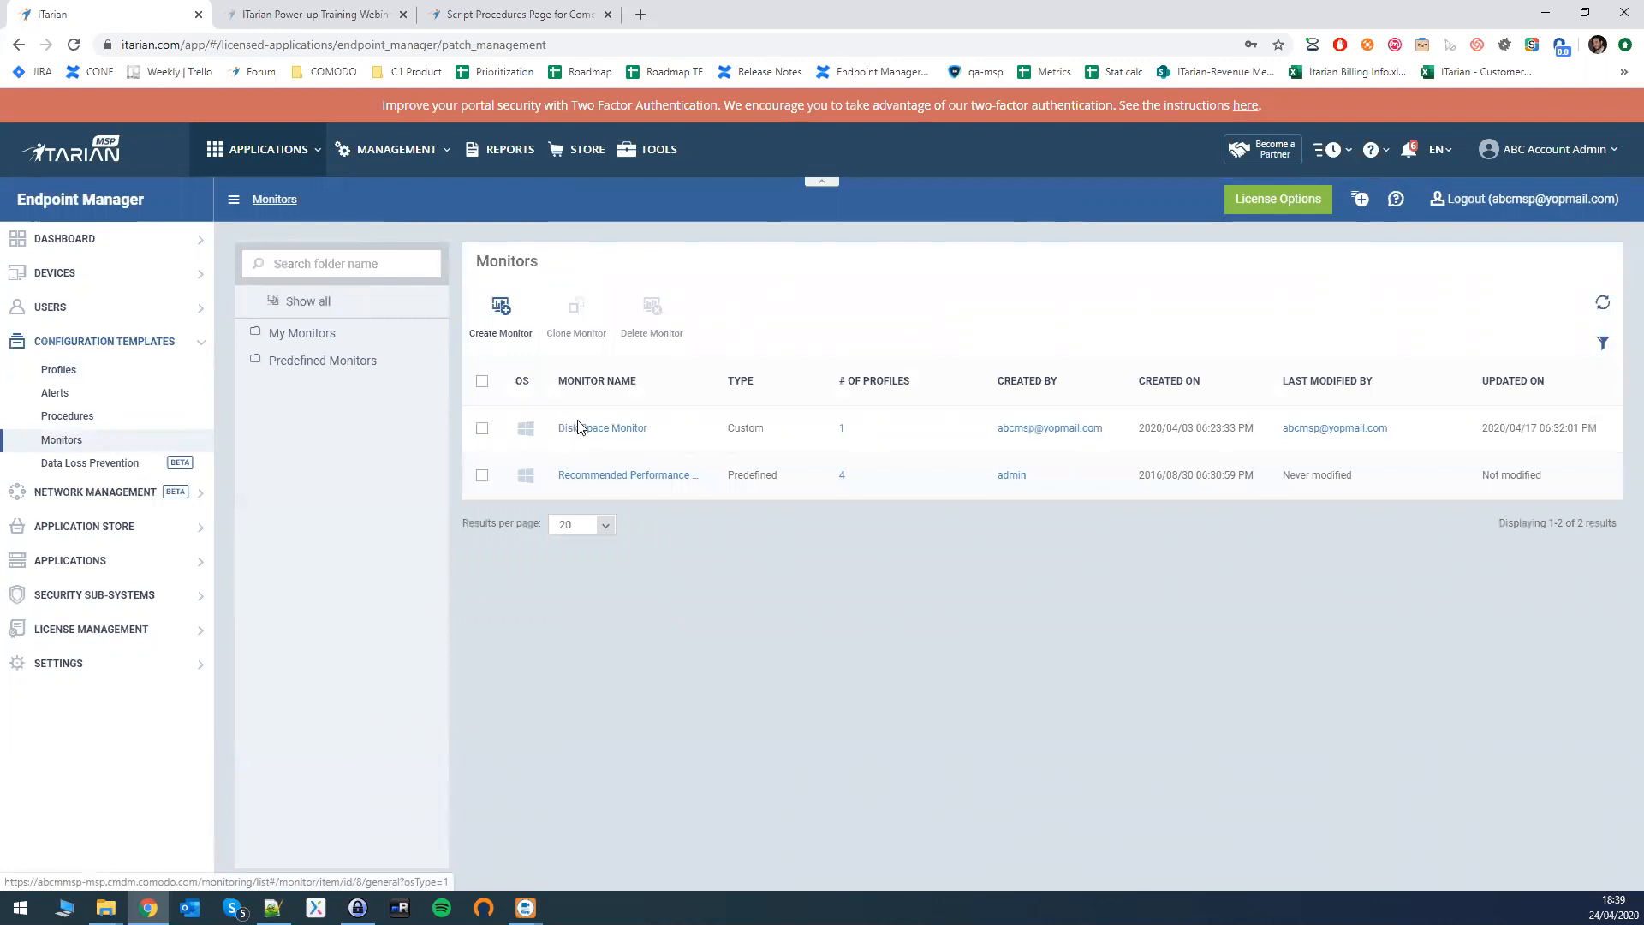
left_click(590, 431)
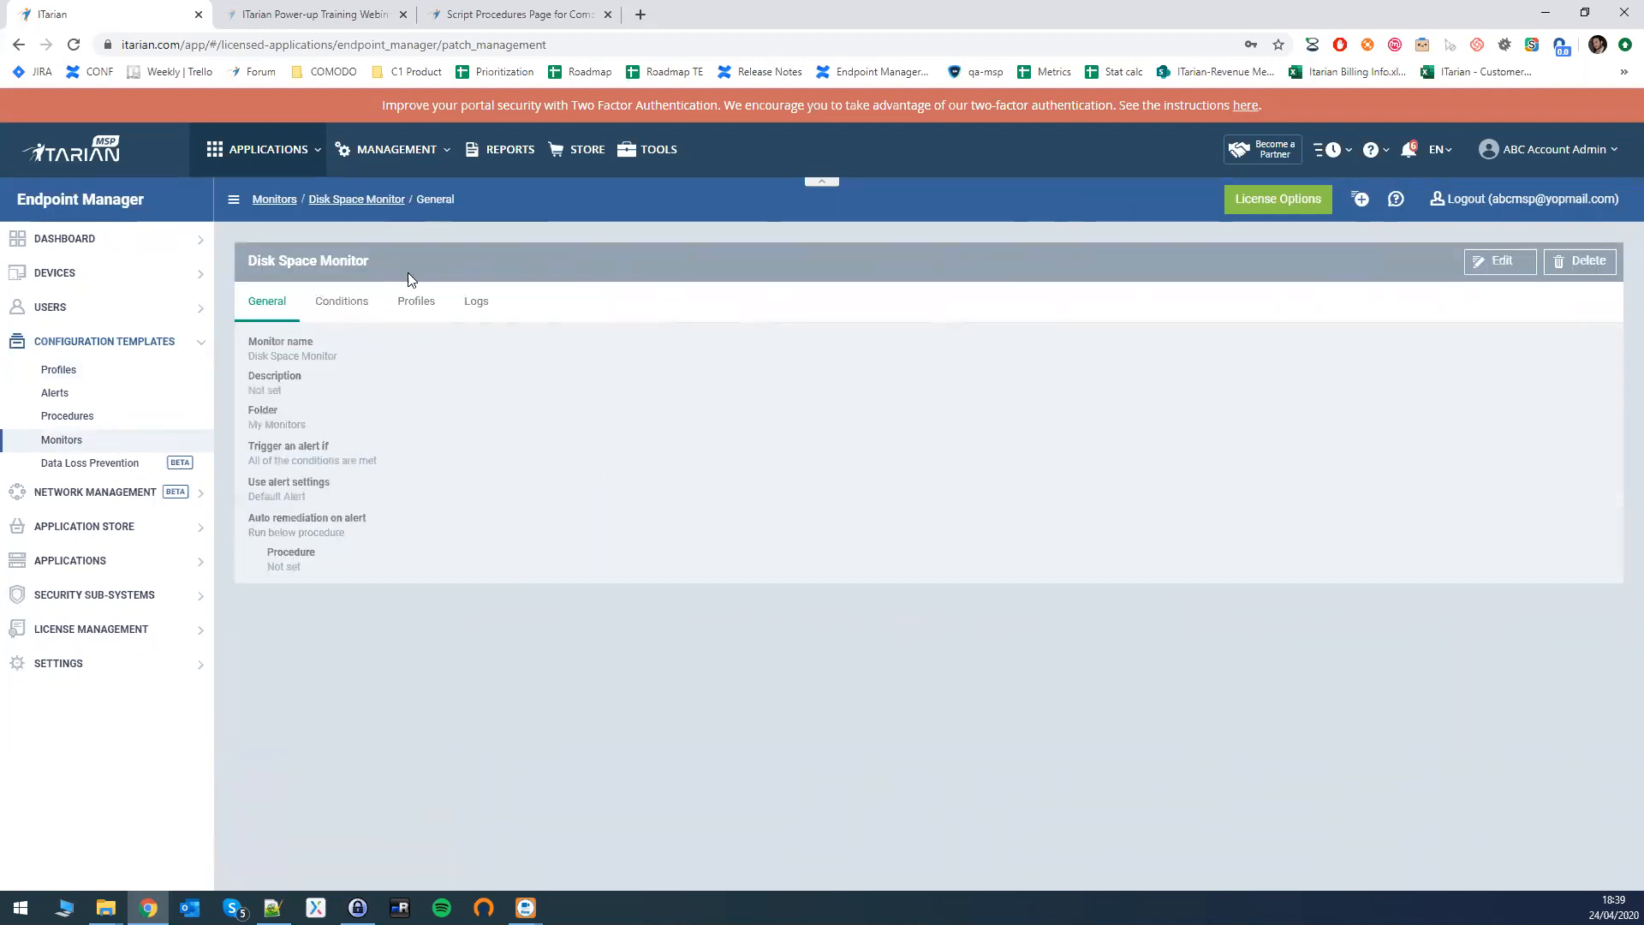
left_click(1490, 265)
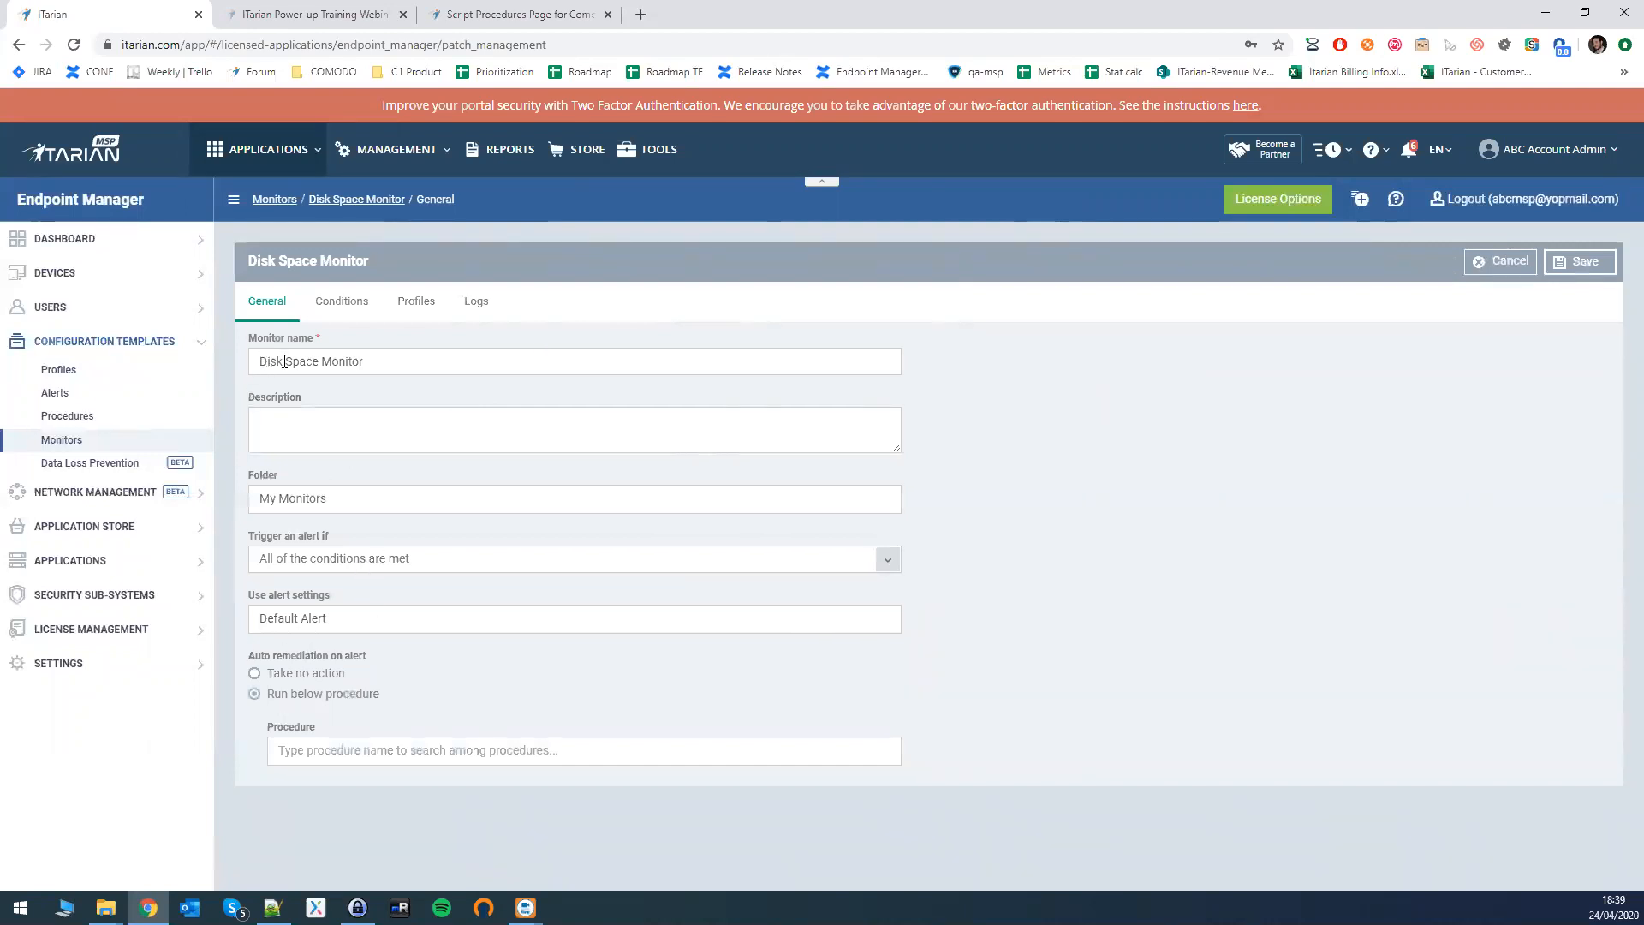
mouse_move(275, 362)
left_mouse_down()
mouse_move(432, 340)
mouse_move(369, 362)
mouse_move(245, 360)
left_mouse_up()
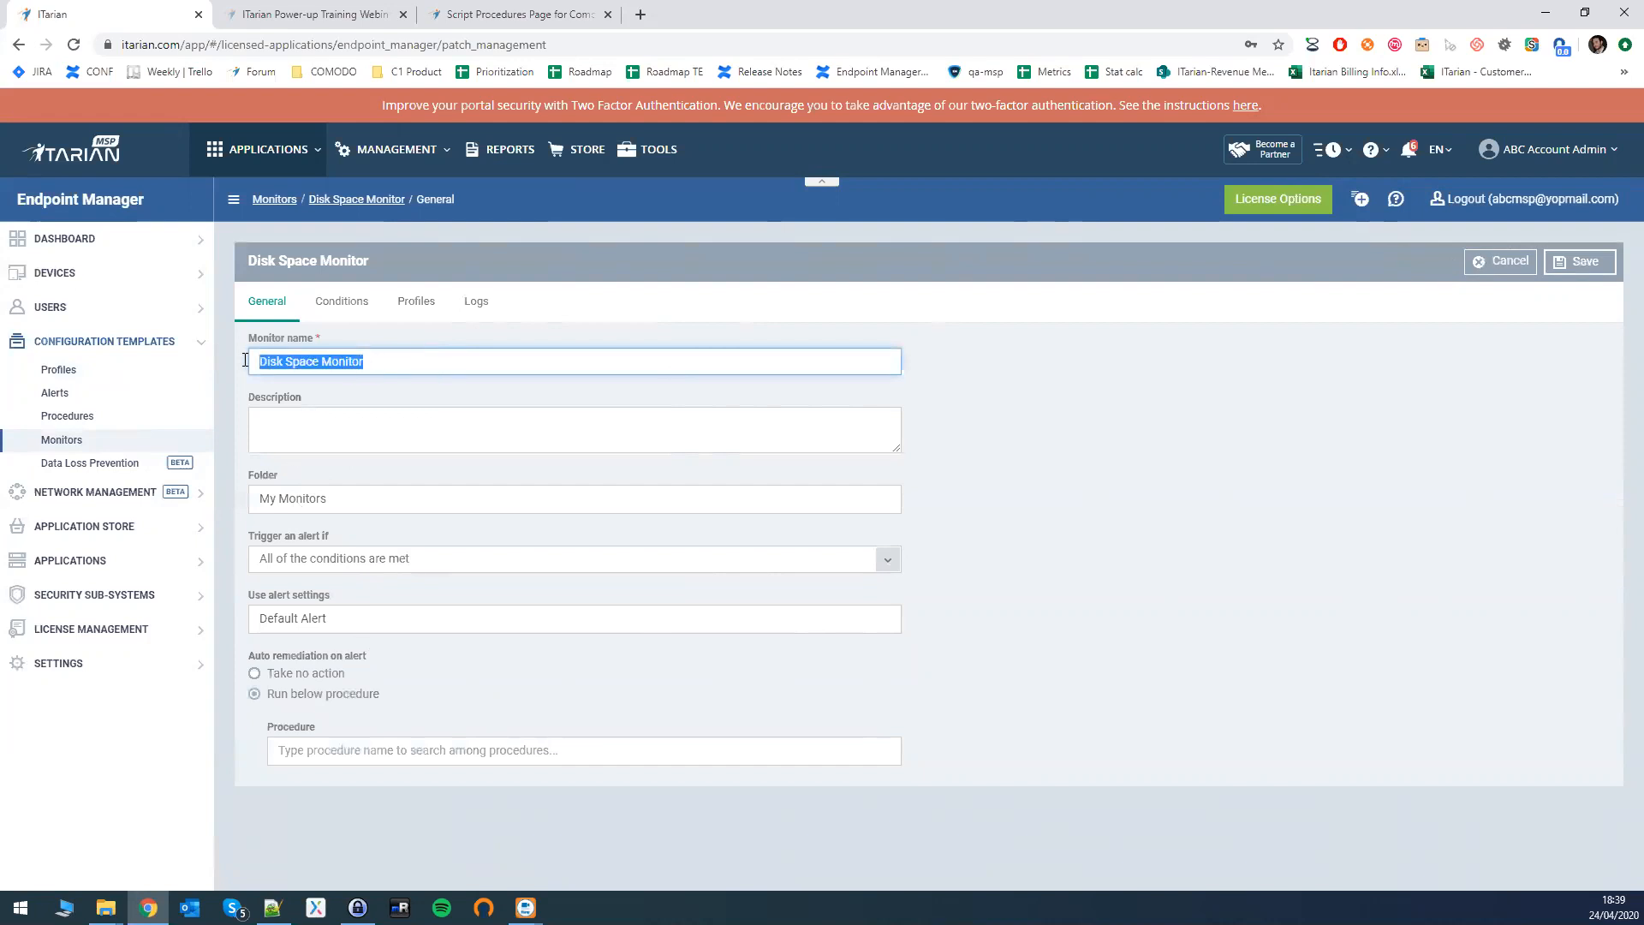
left_click(417, 558)
left_click(316, 426)
left_click(460, 563)
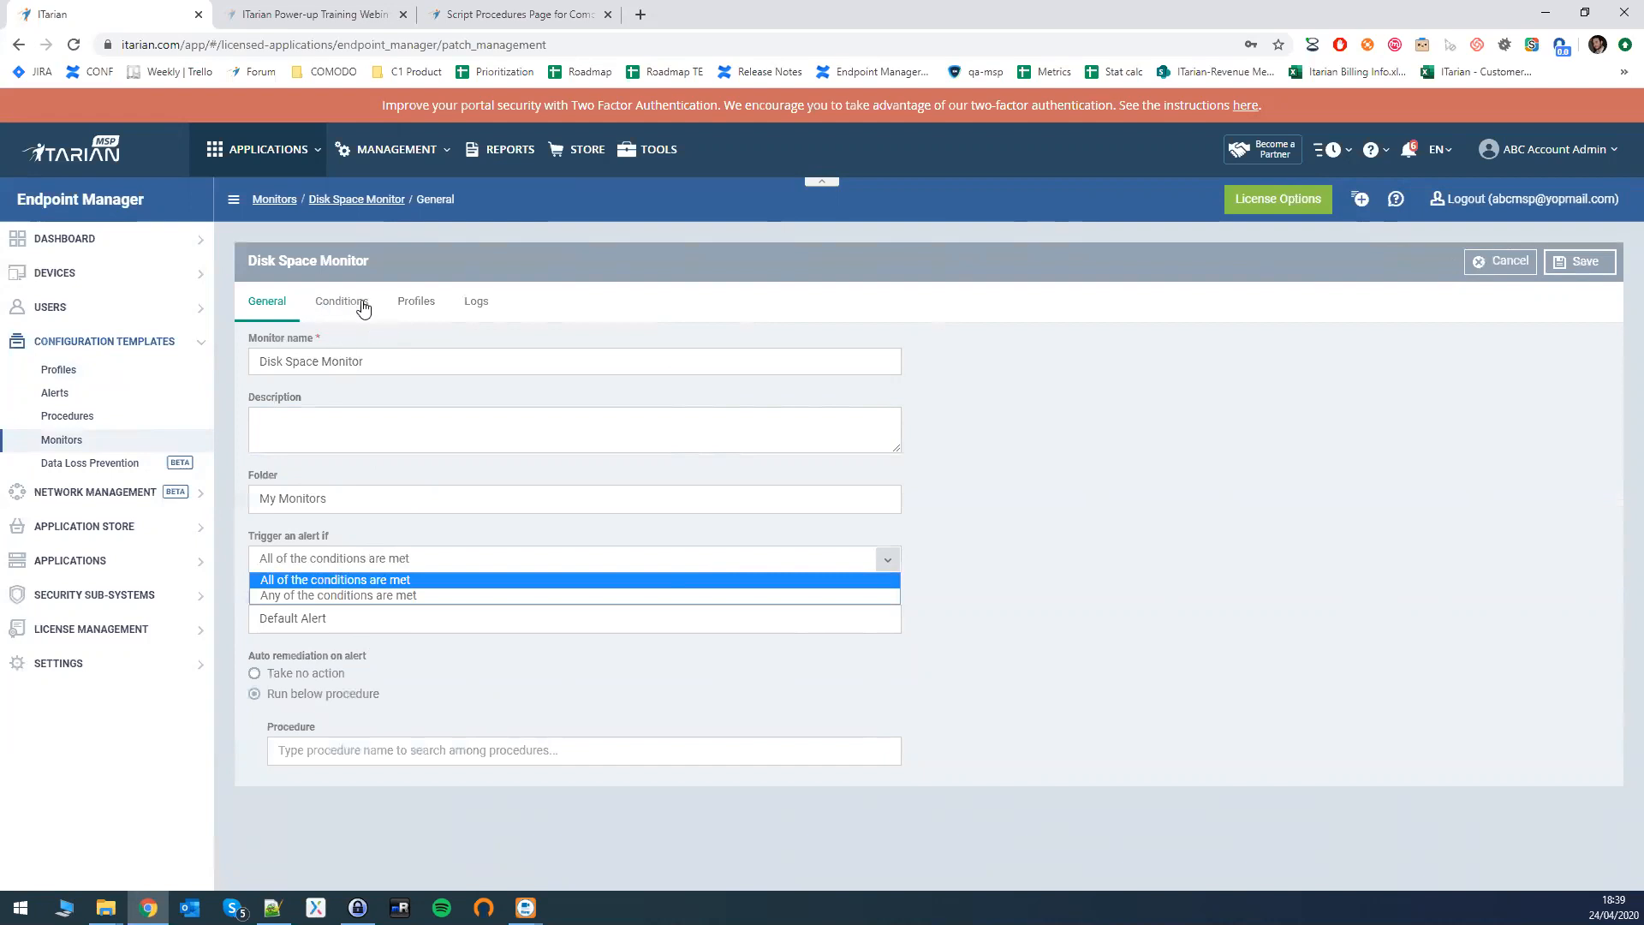
left_click(365, 646)
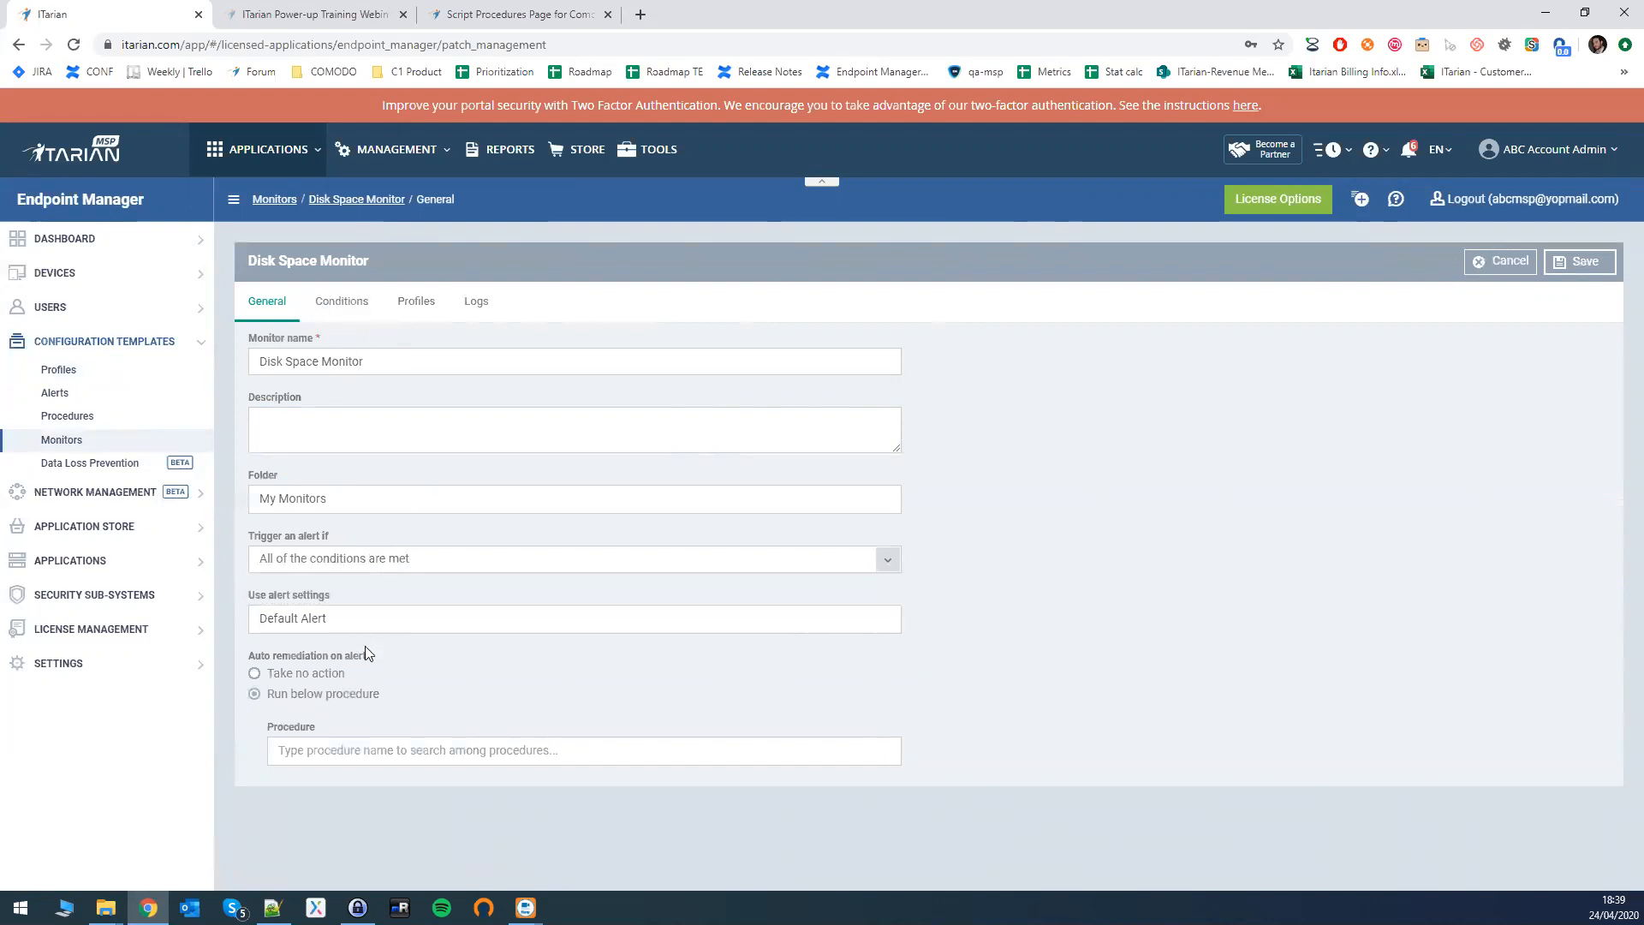
left_click(257, 674)
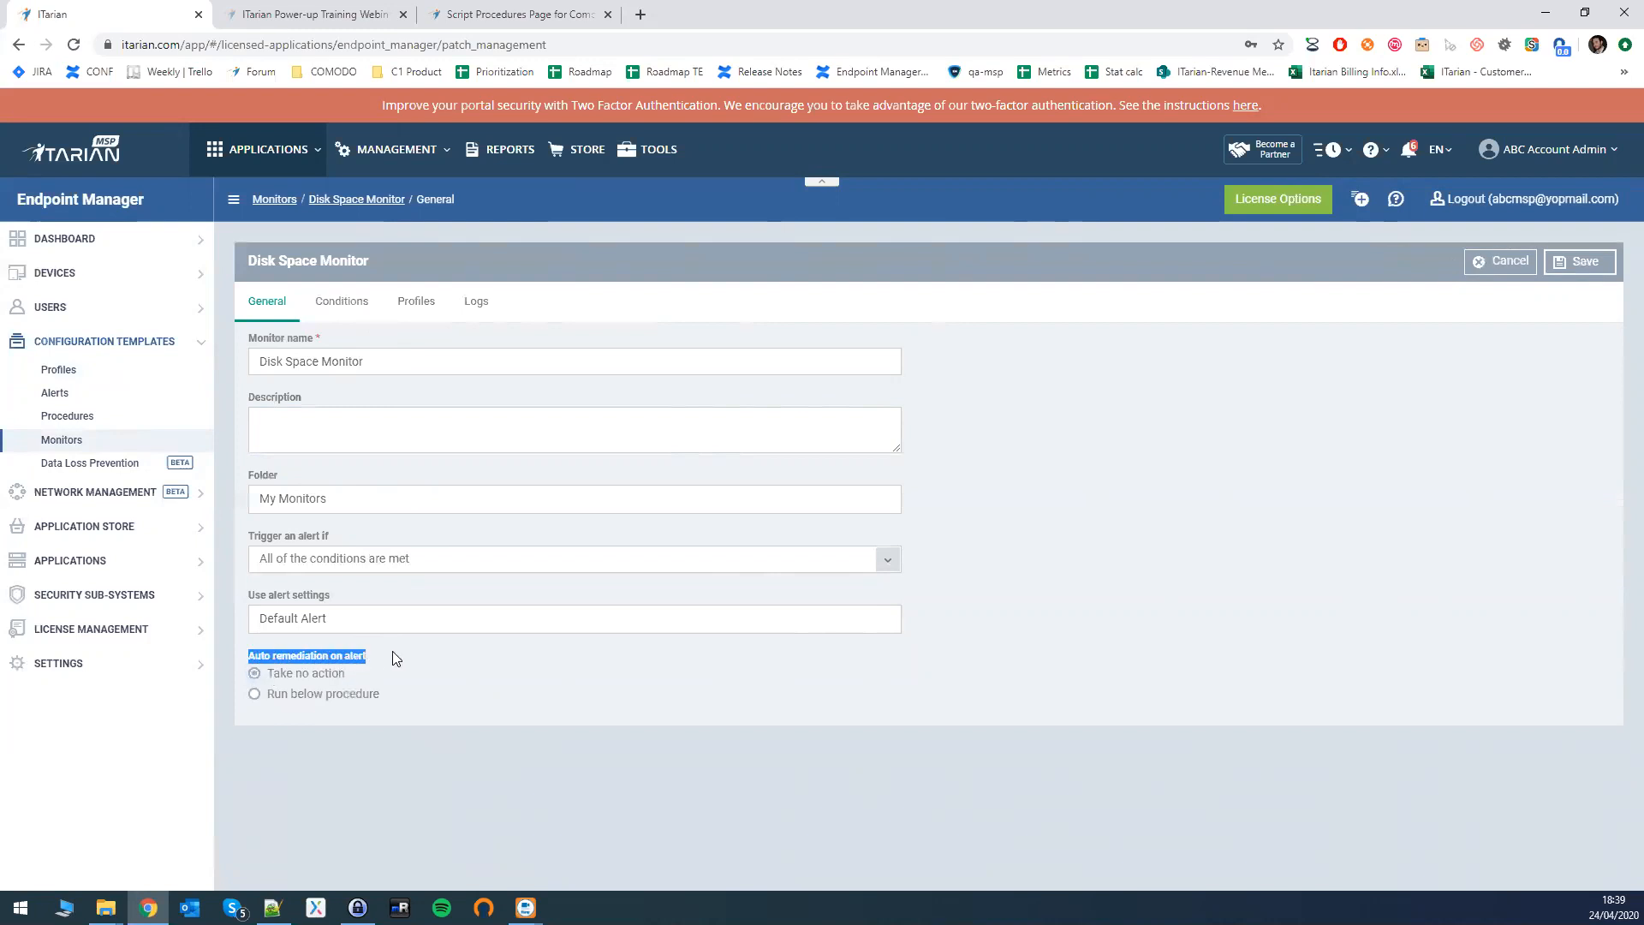
left_click(255, 696)
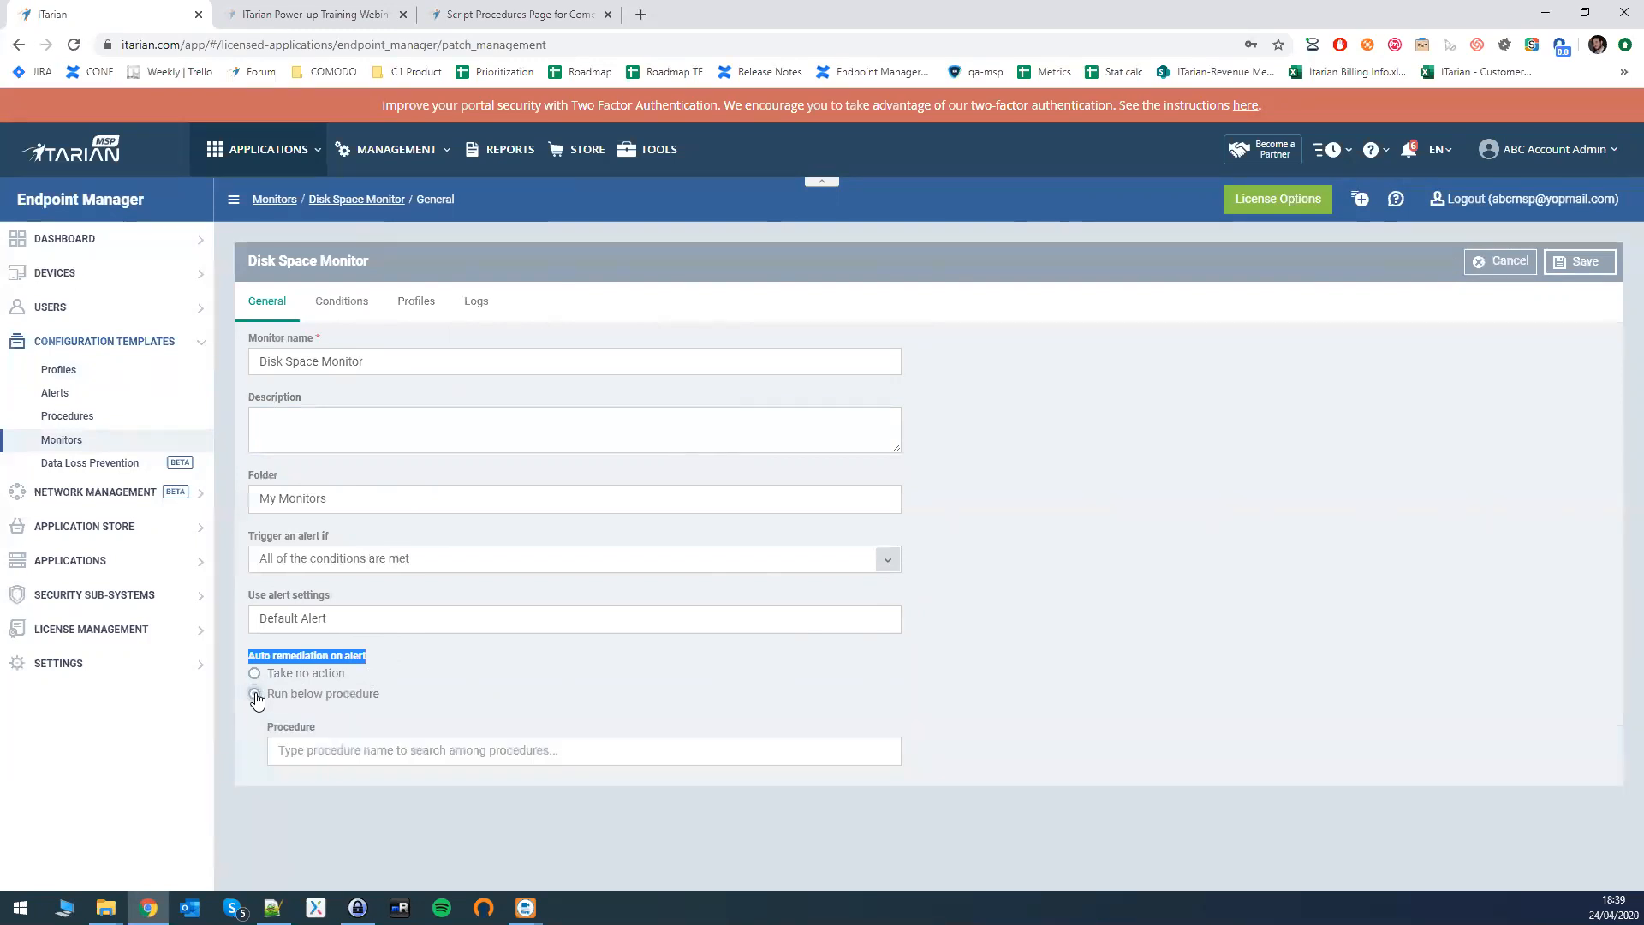
- Pick Disc Cleanup as the monitor's remediation procedure, noting the no-parameter warning, and save
left_click(332, 749)
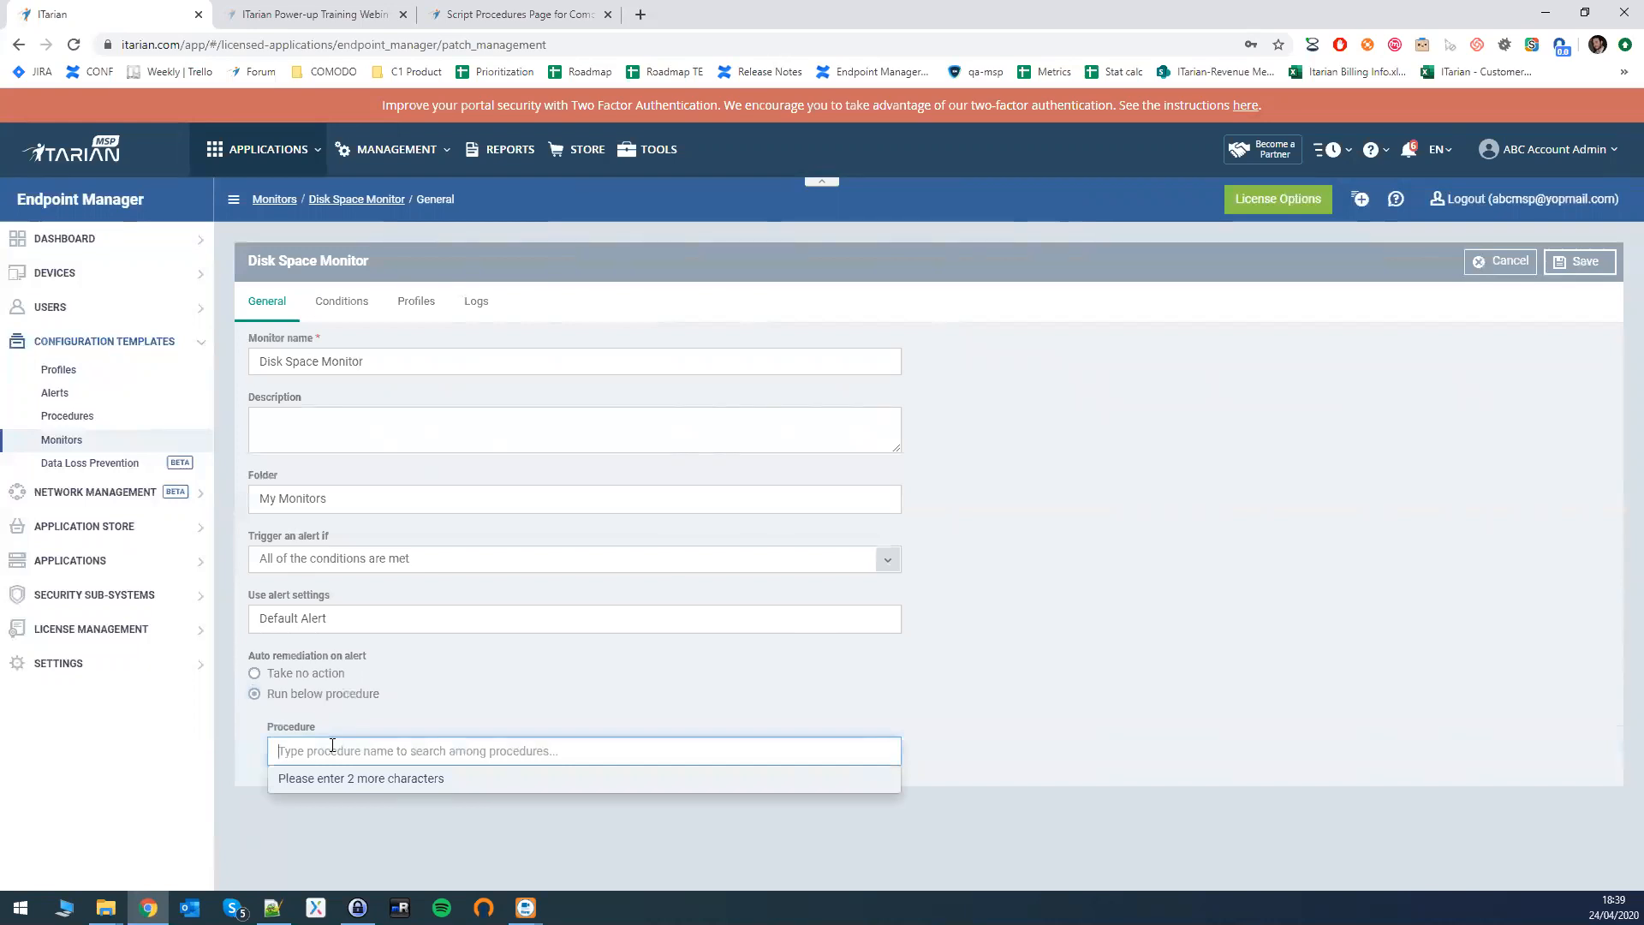
type("Disc")
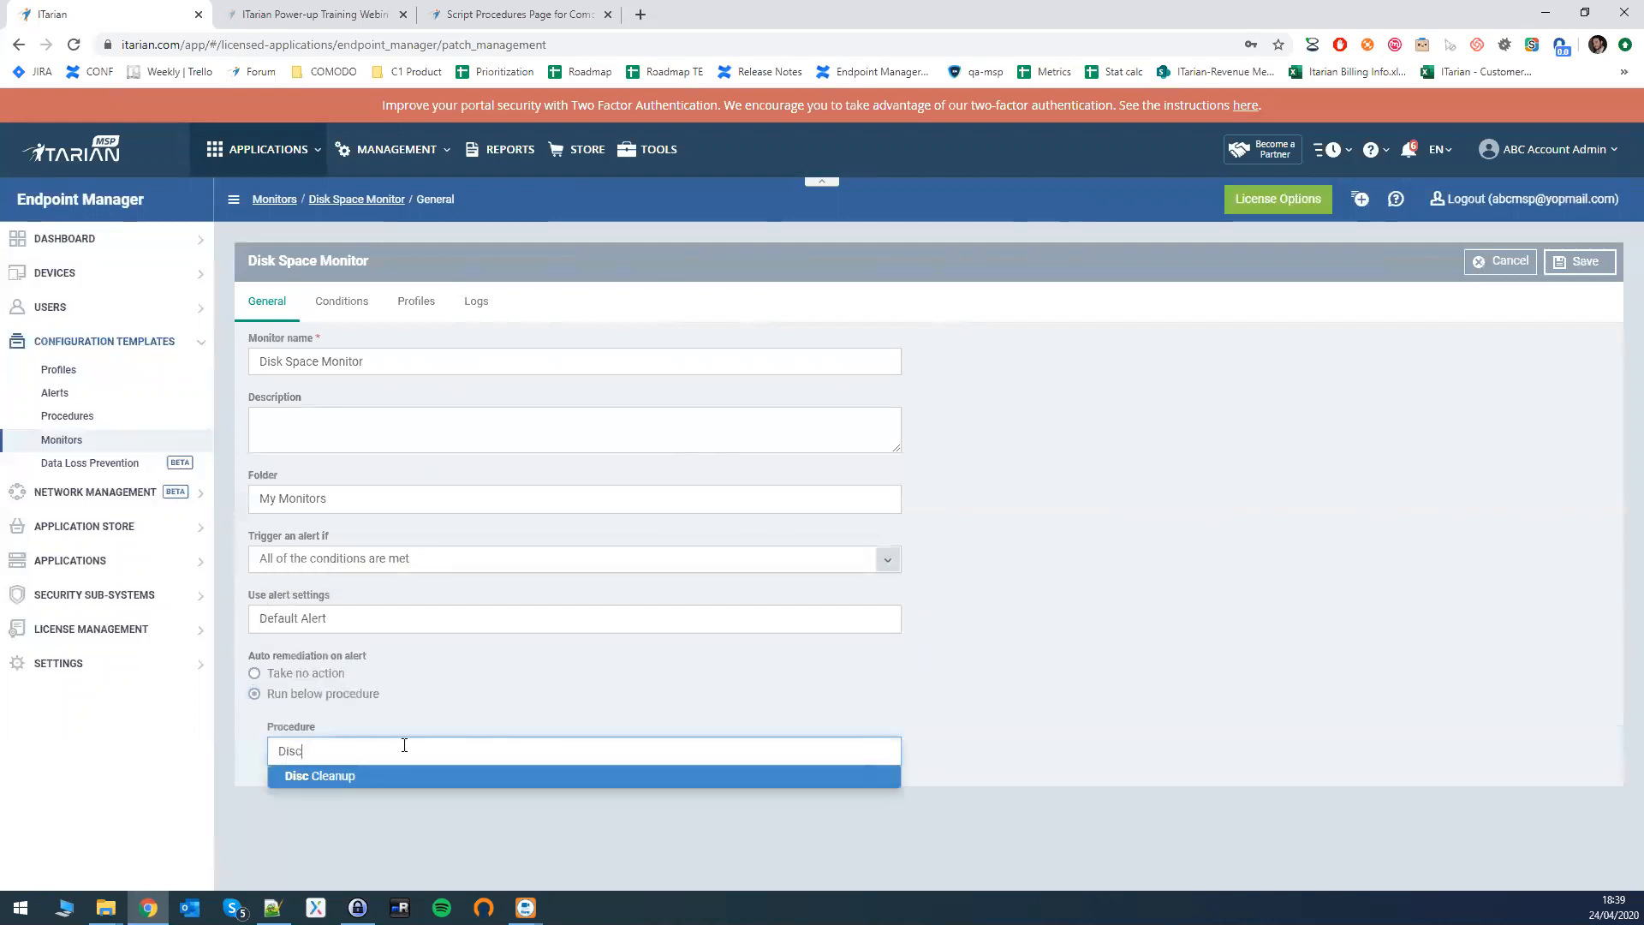
left_click(328, 780)
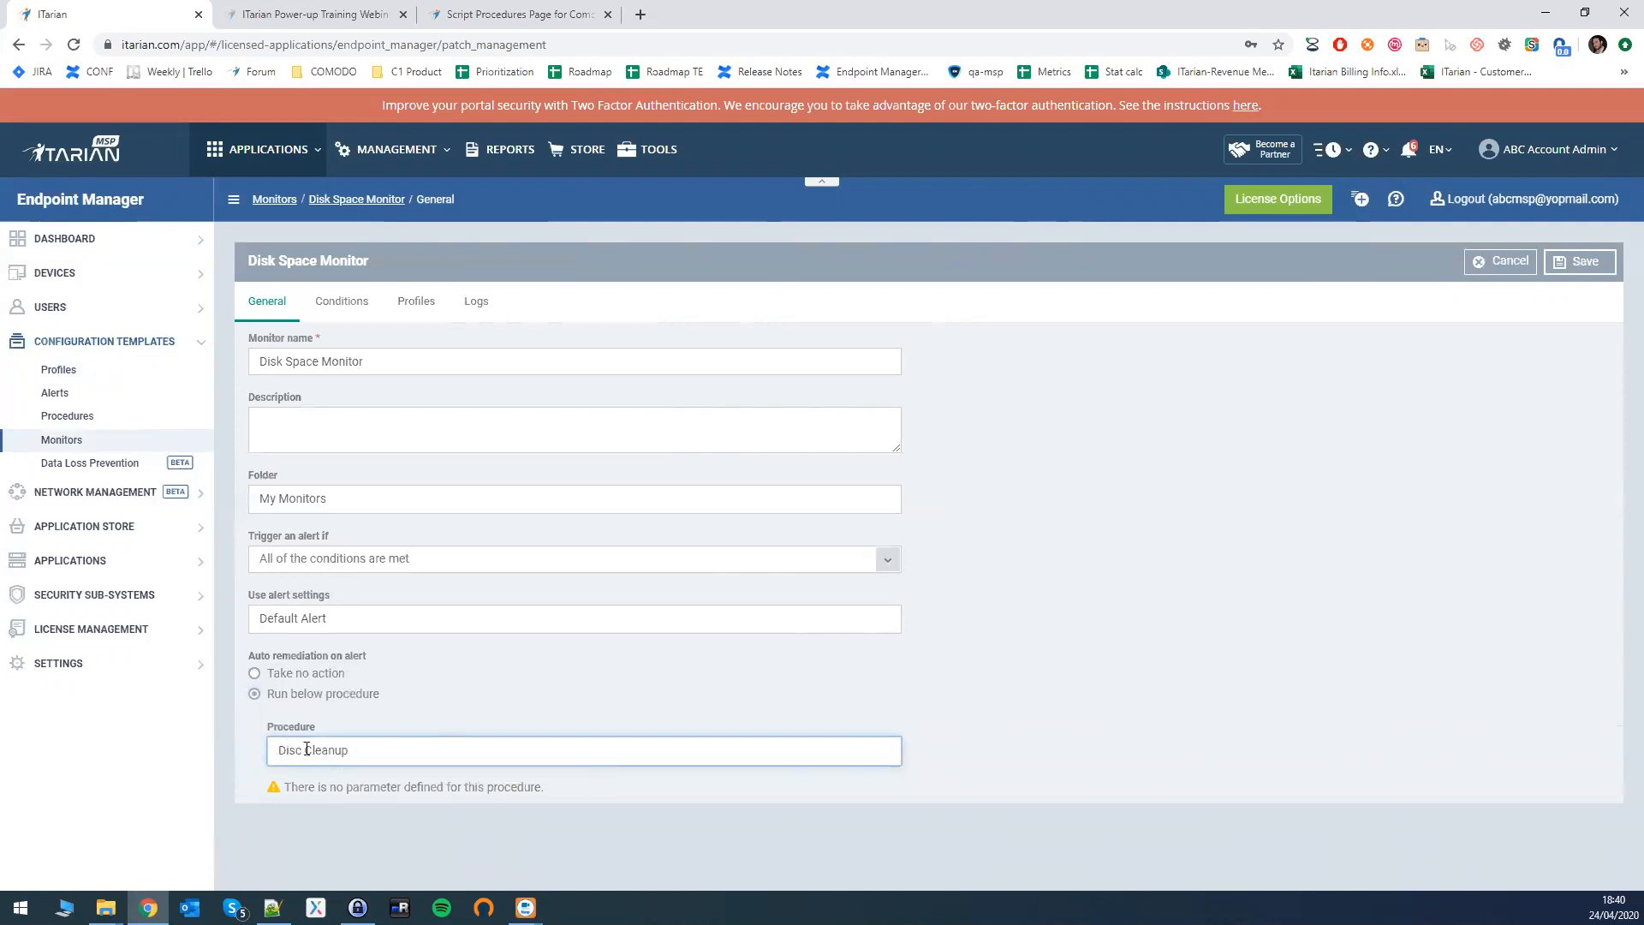
left_click_drag(284, 786, 551, 788)
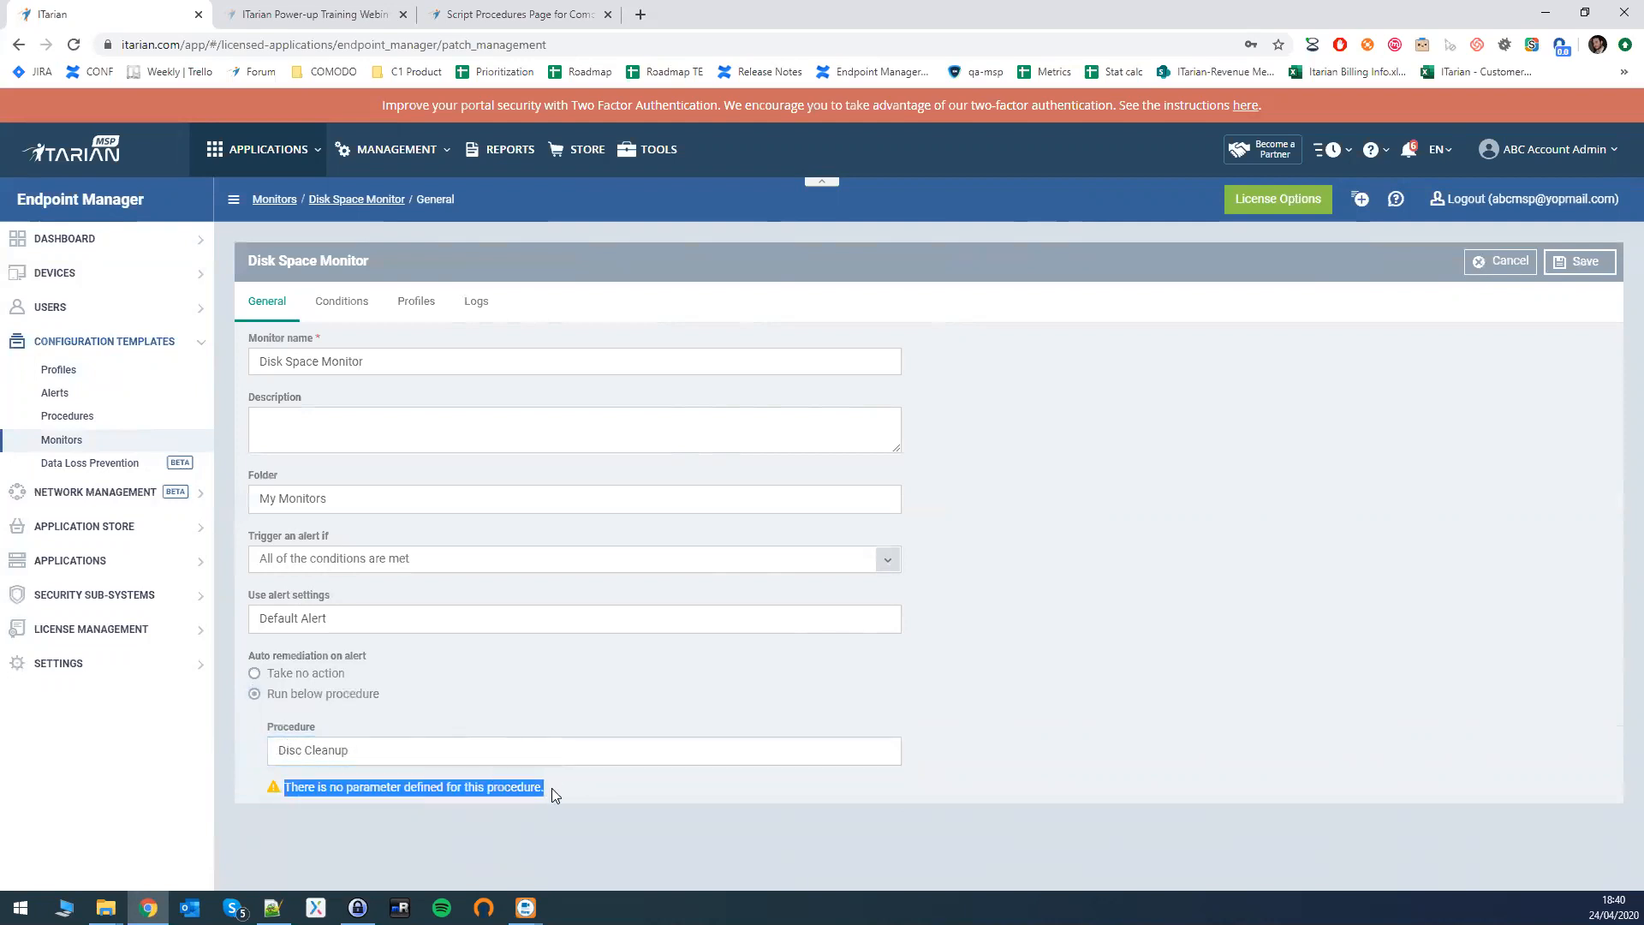
left_click(552, 788)
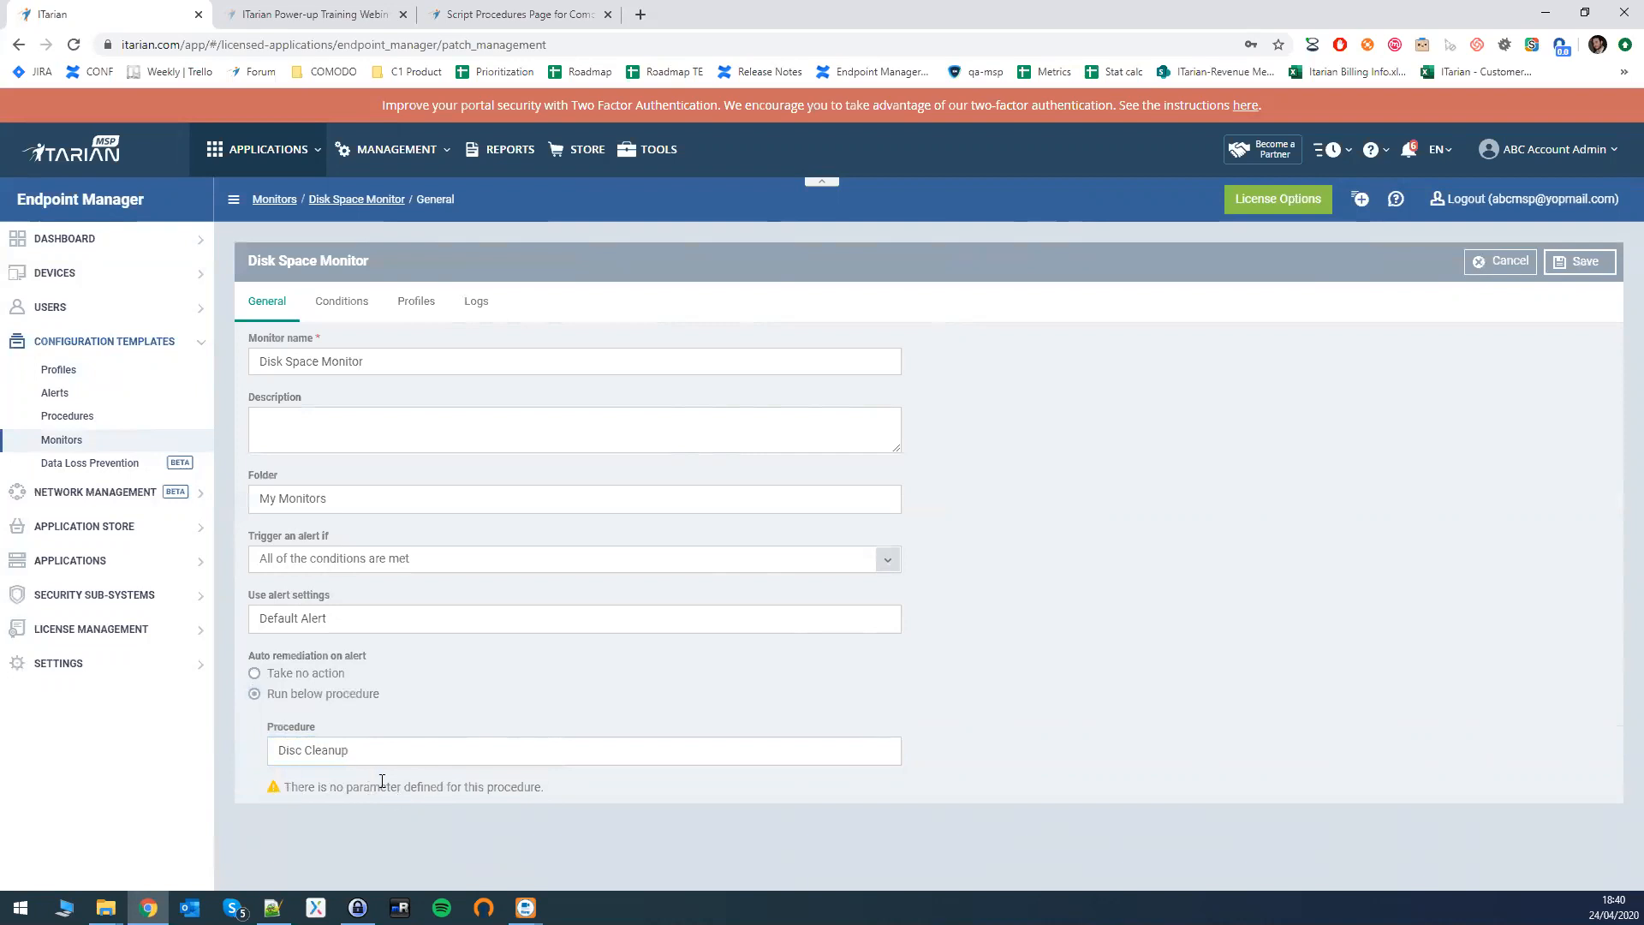
left_click_drag(293, 785, 543, 787)
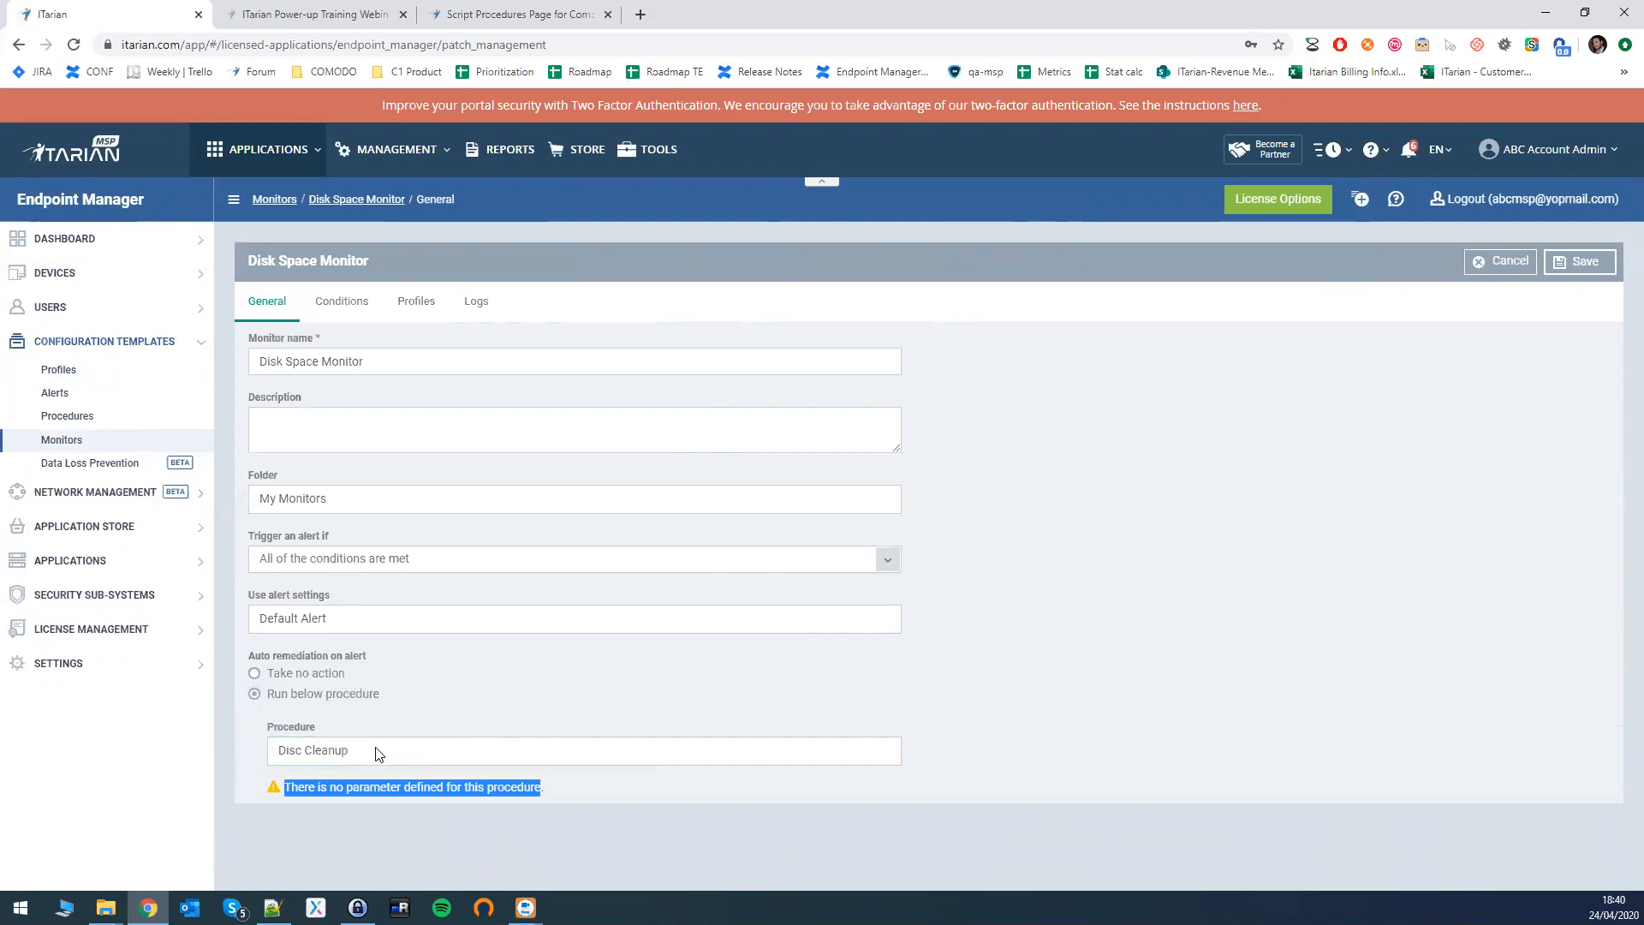
left_click(1573, 265)
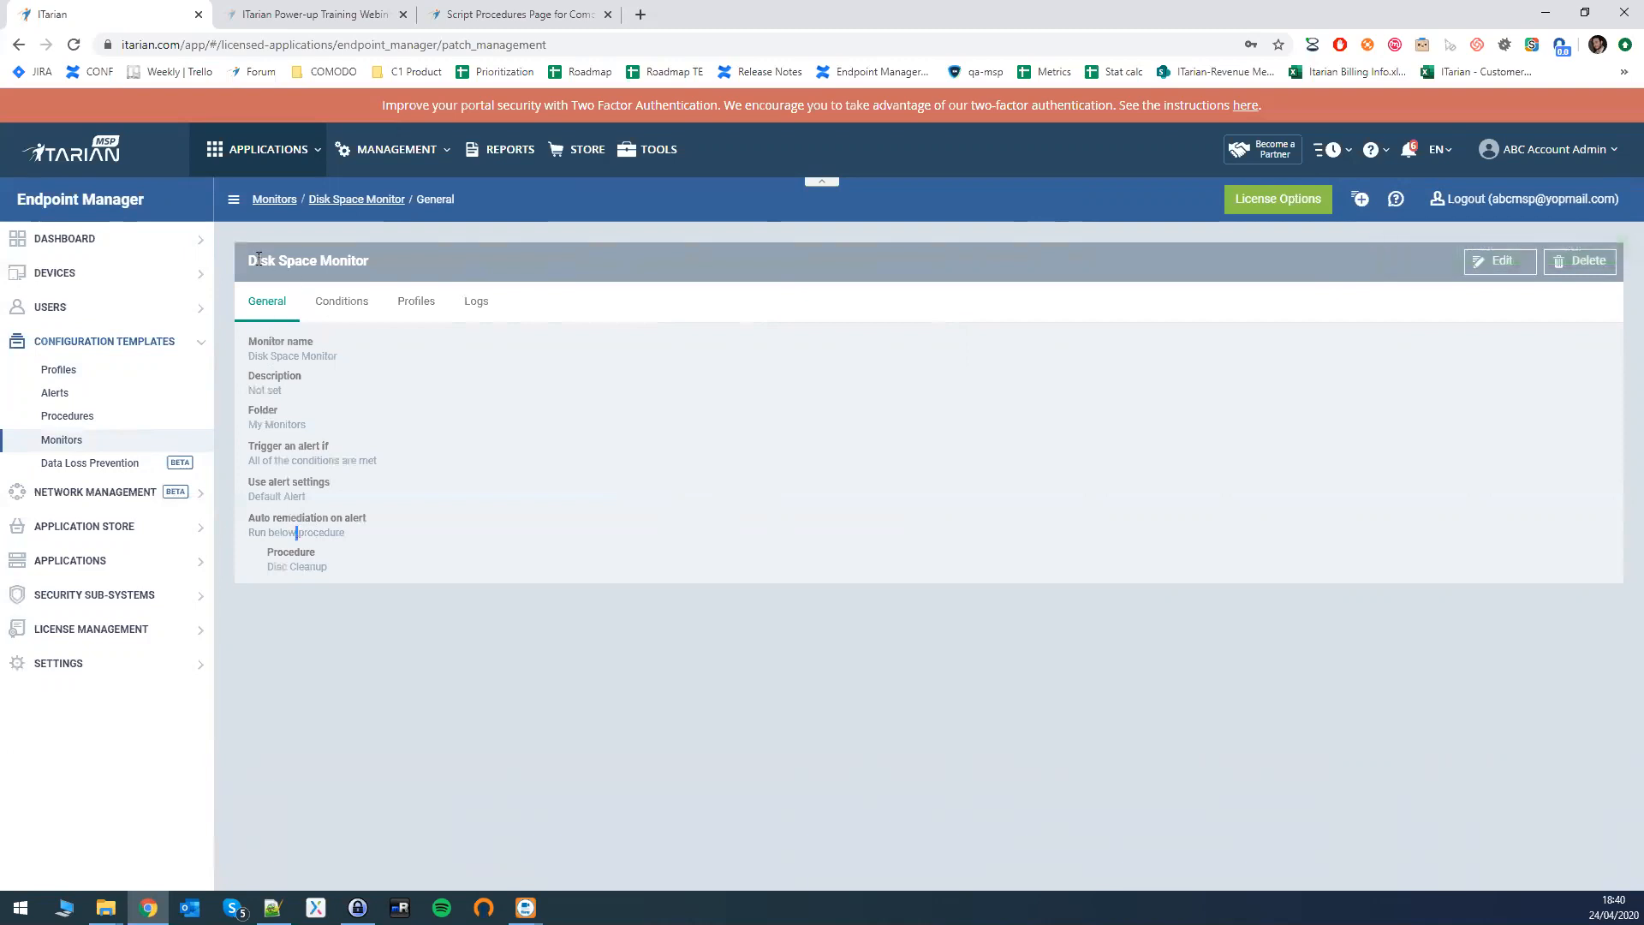
- View the Disk Space Monitor's Conditions and point out the 'Less than 30%' free-space threshold
left_click_drag(245, 260, 387, 260)
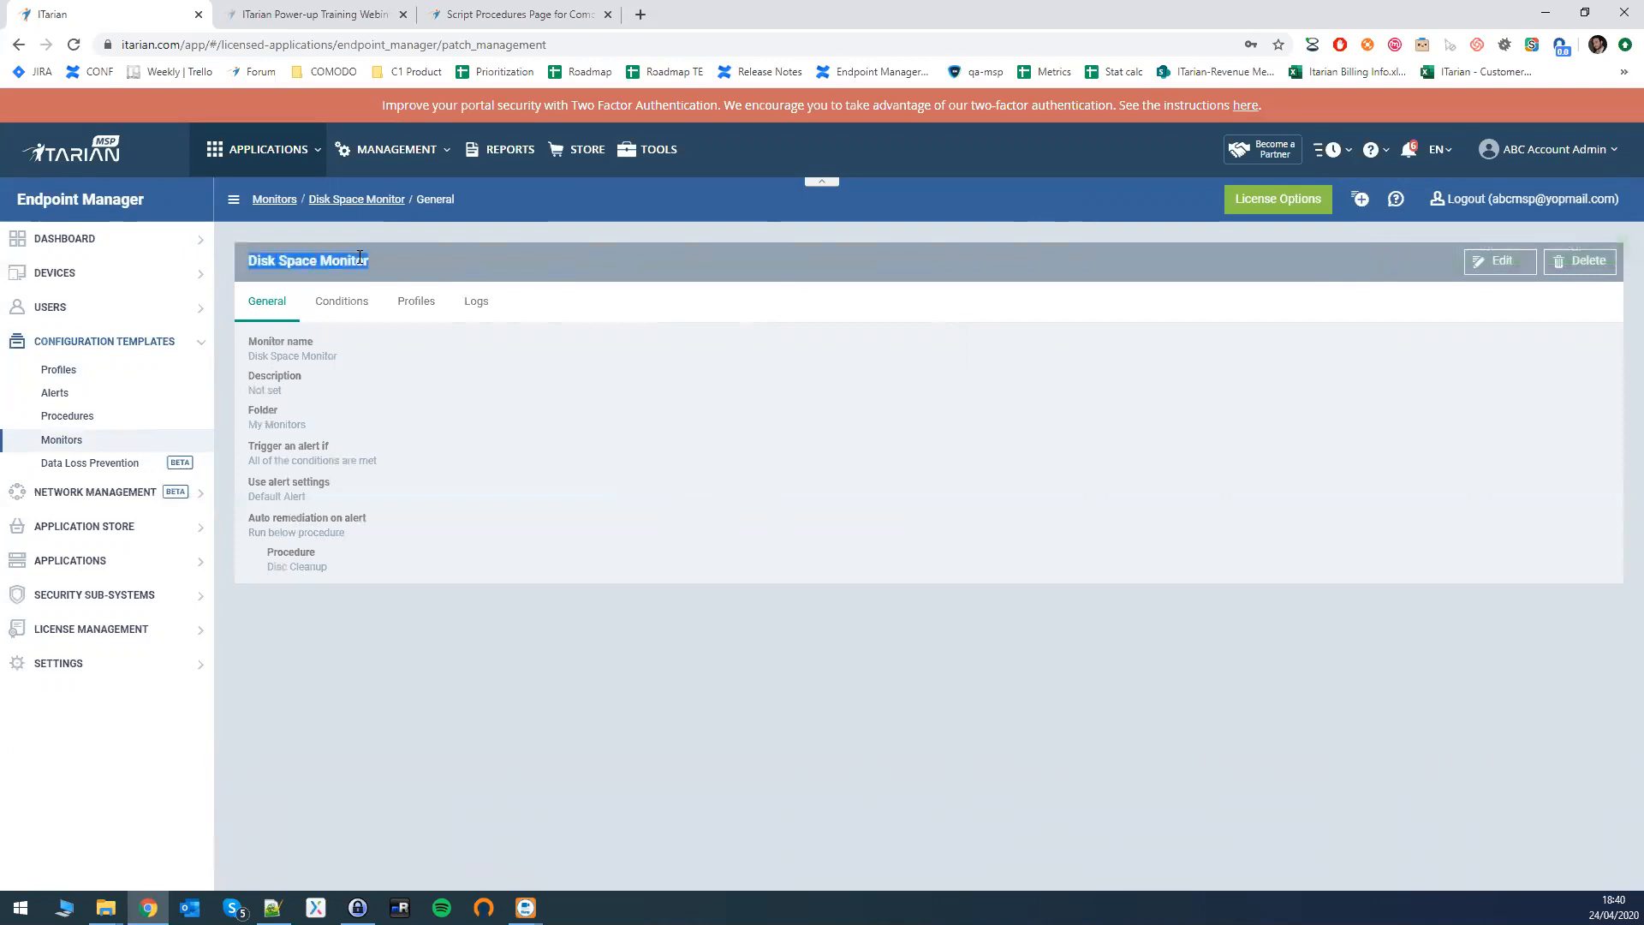
left_click(343, 305)
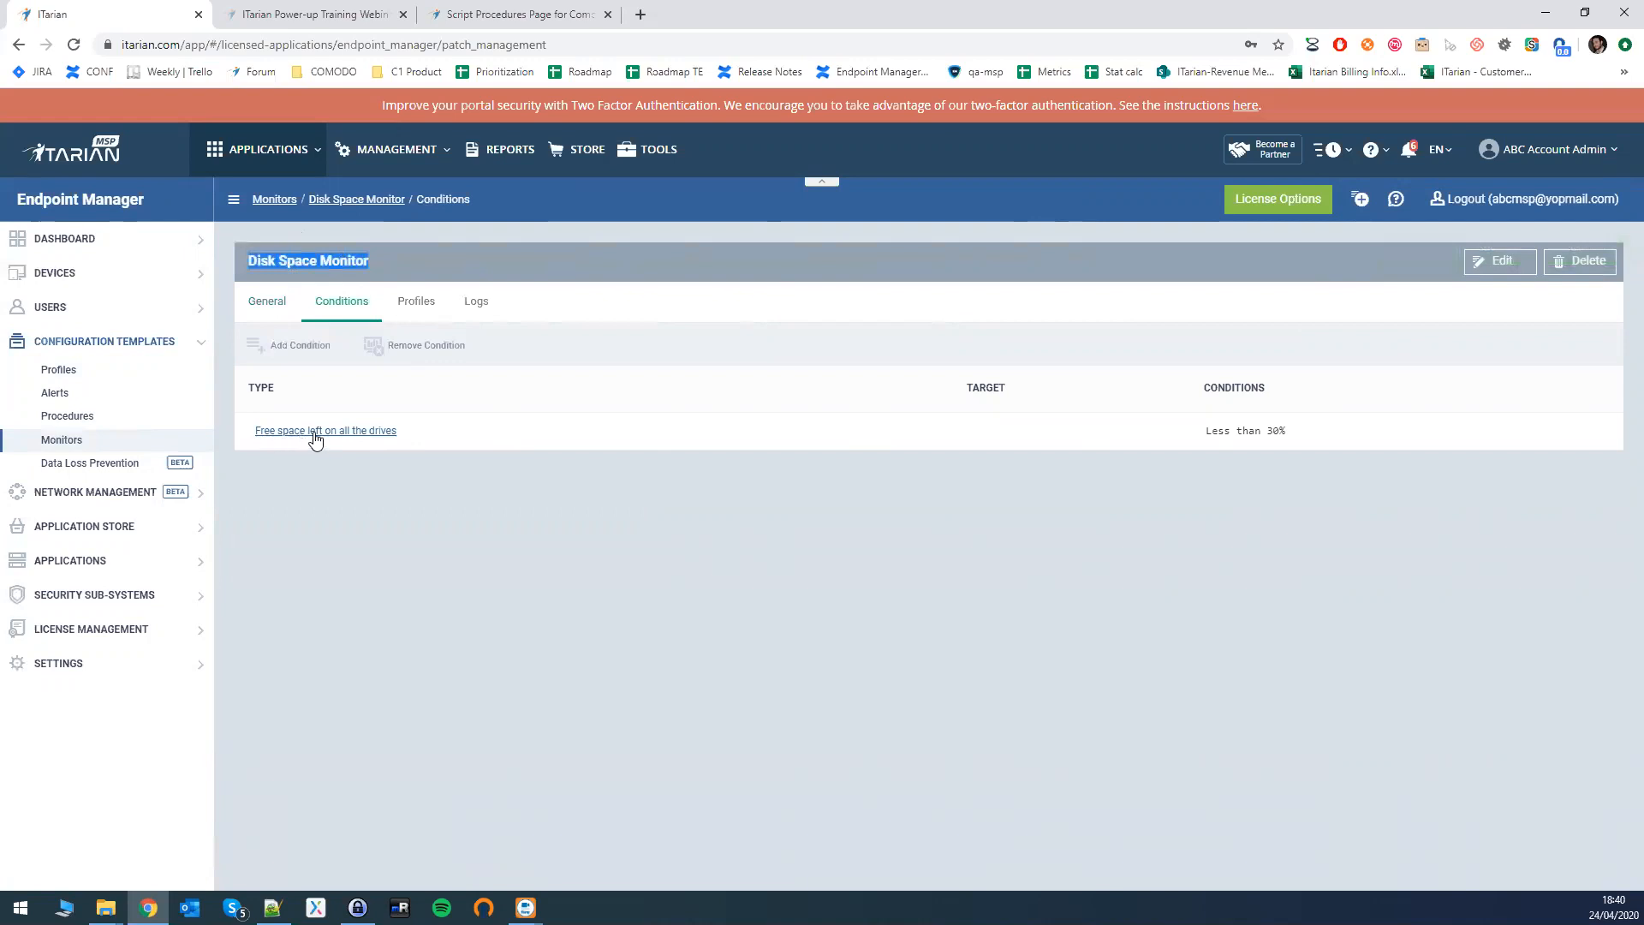
left_click_drag(1209, 430, 1307, 430)
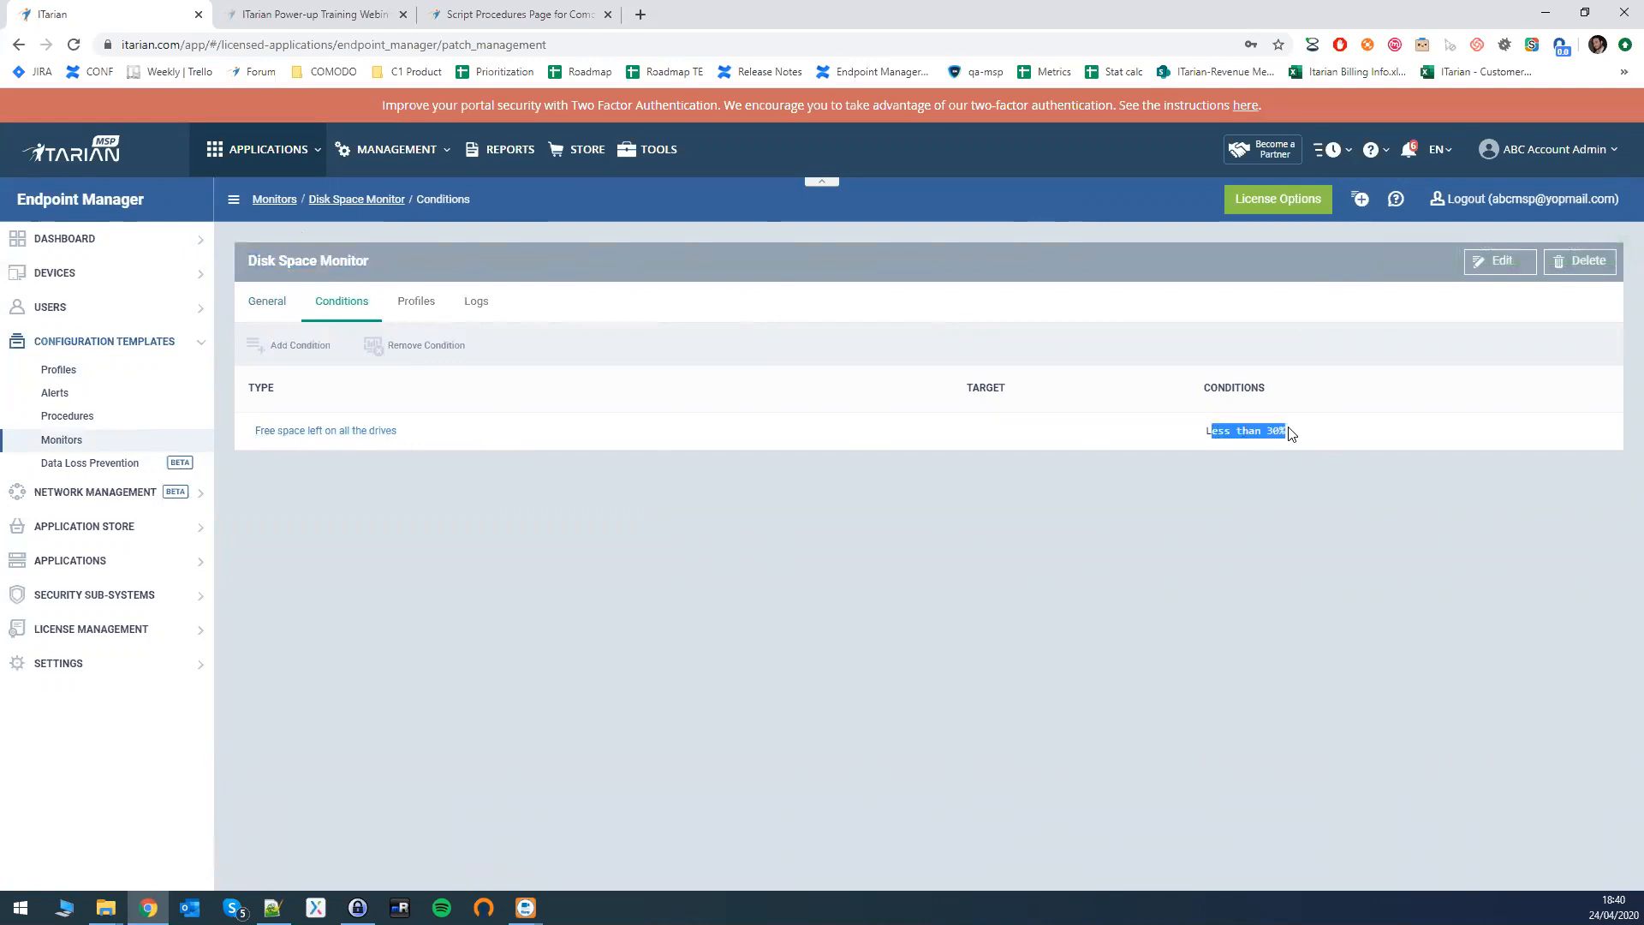
left_click(1291, 430)
left_click_drag(1206, 430, 1296, 432)
- Put the monitor's General settings back into edit mode, leaving Disc Cleanup as the procedure
left_click(274, 302)
left_click(1495, 263)
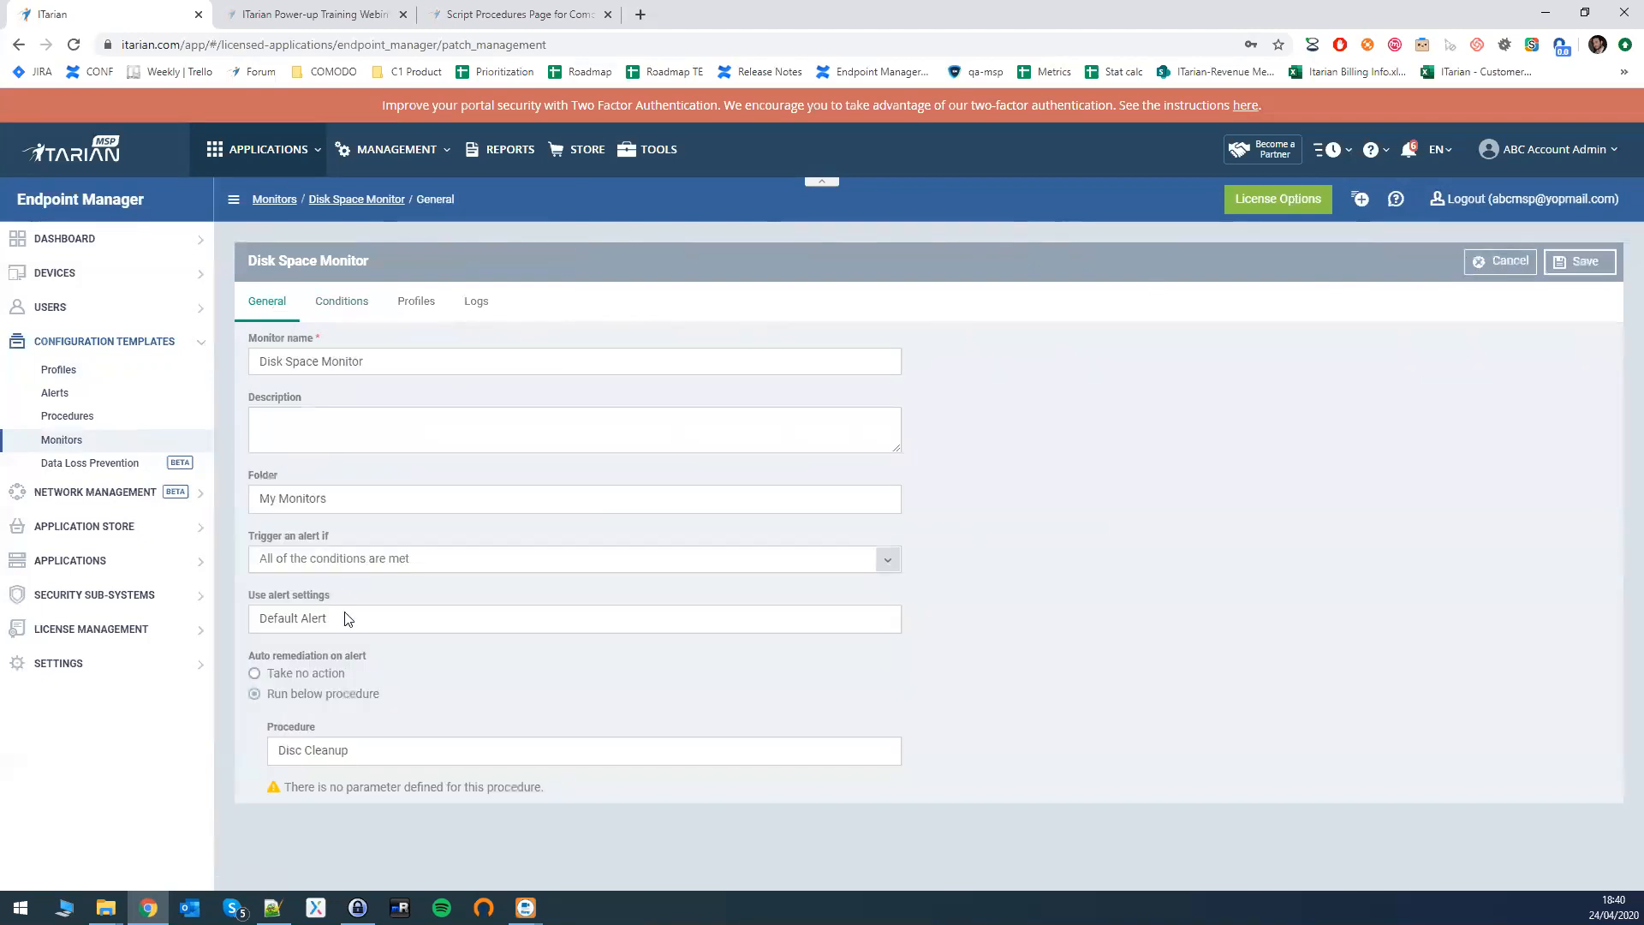
left_click_drag(275, 750, 346, 750)
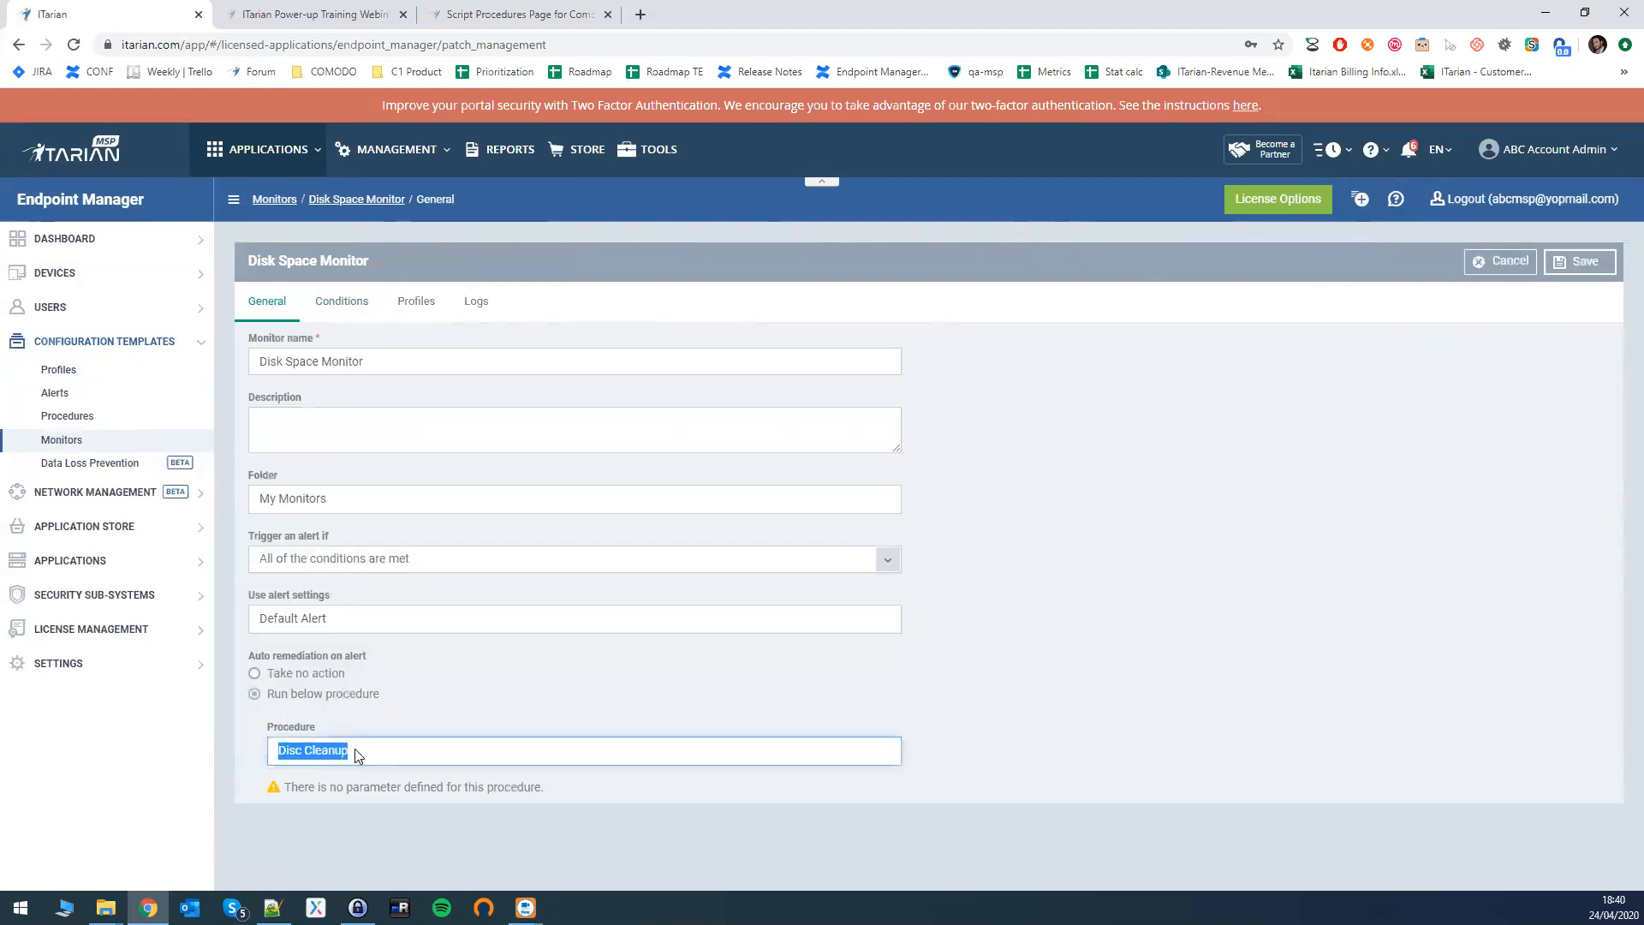
key("BackSpace")
left_click(562, 690)
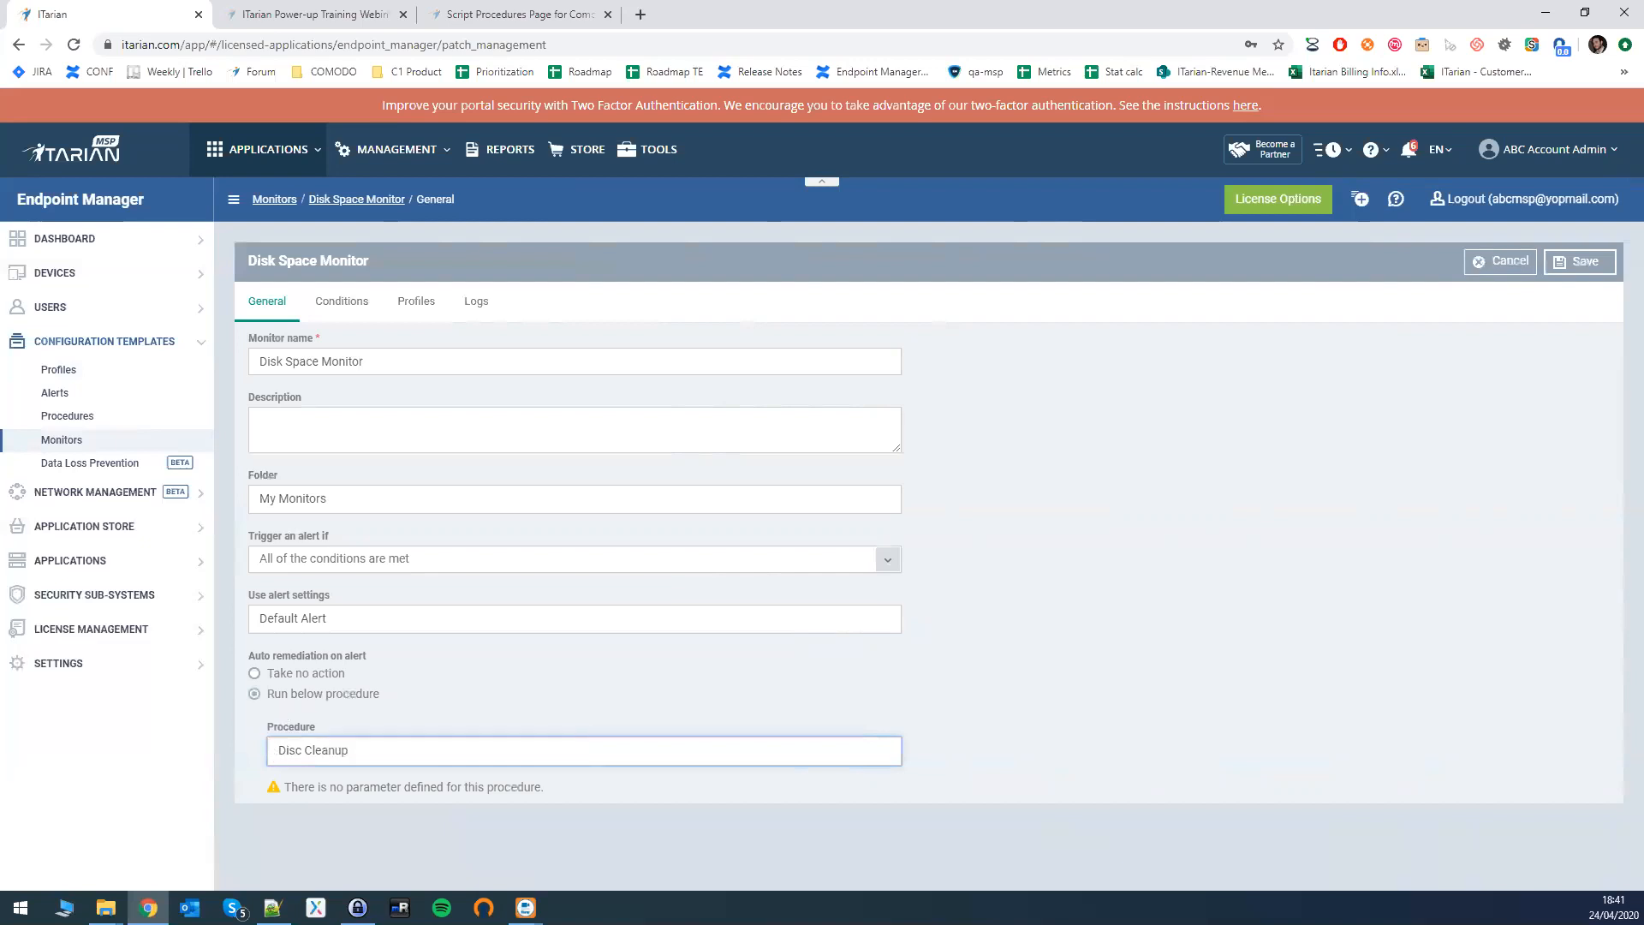
key("alt+Tab")
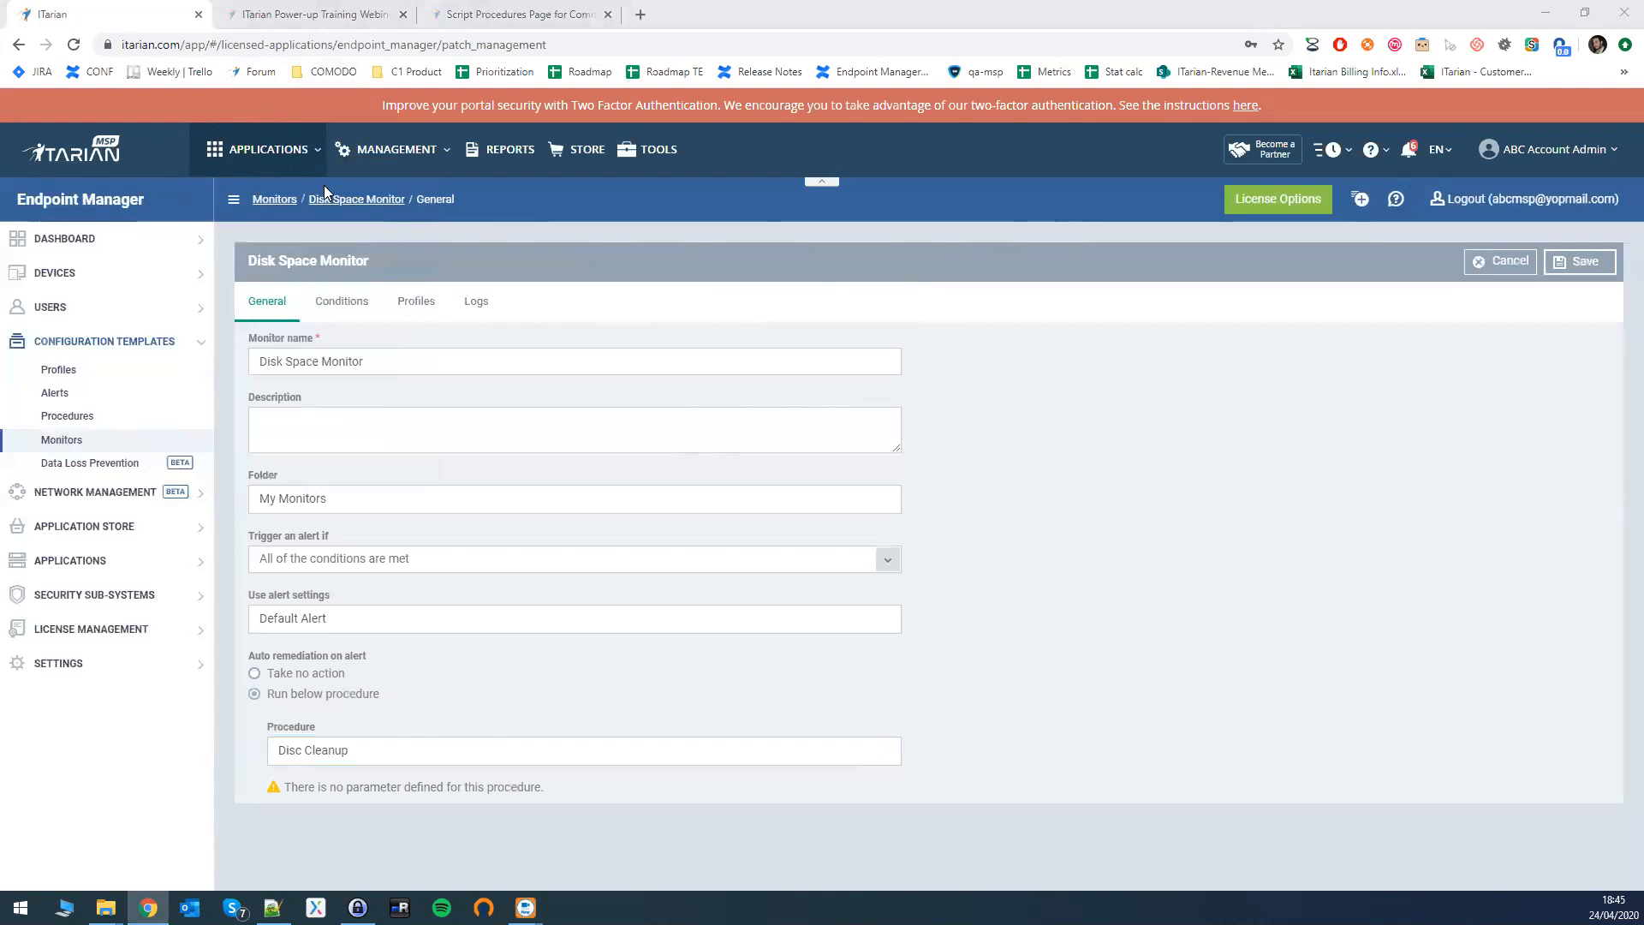
- Bring up the list of ITarian applications
left_click(261, 149)
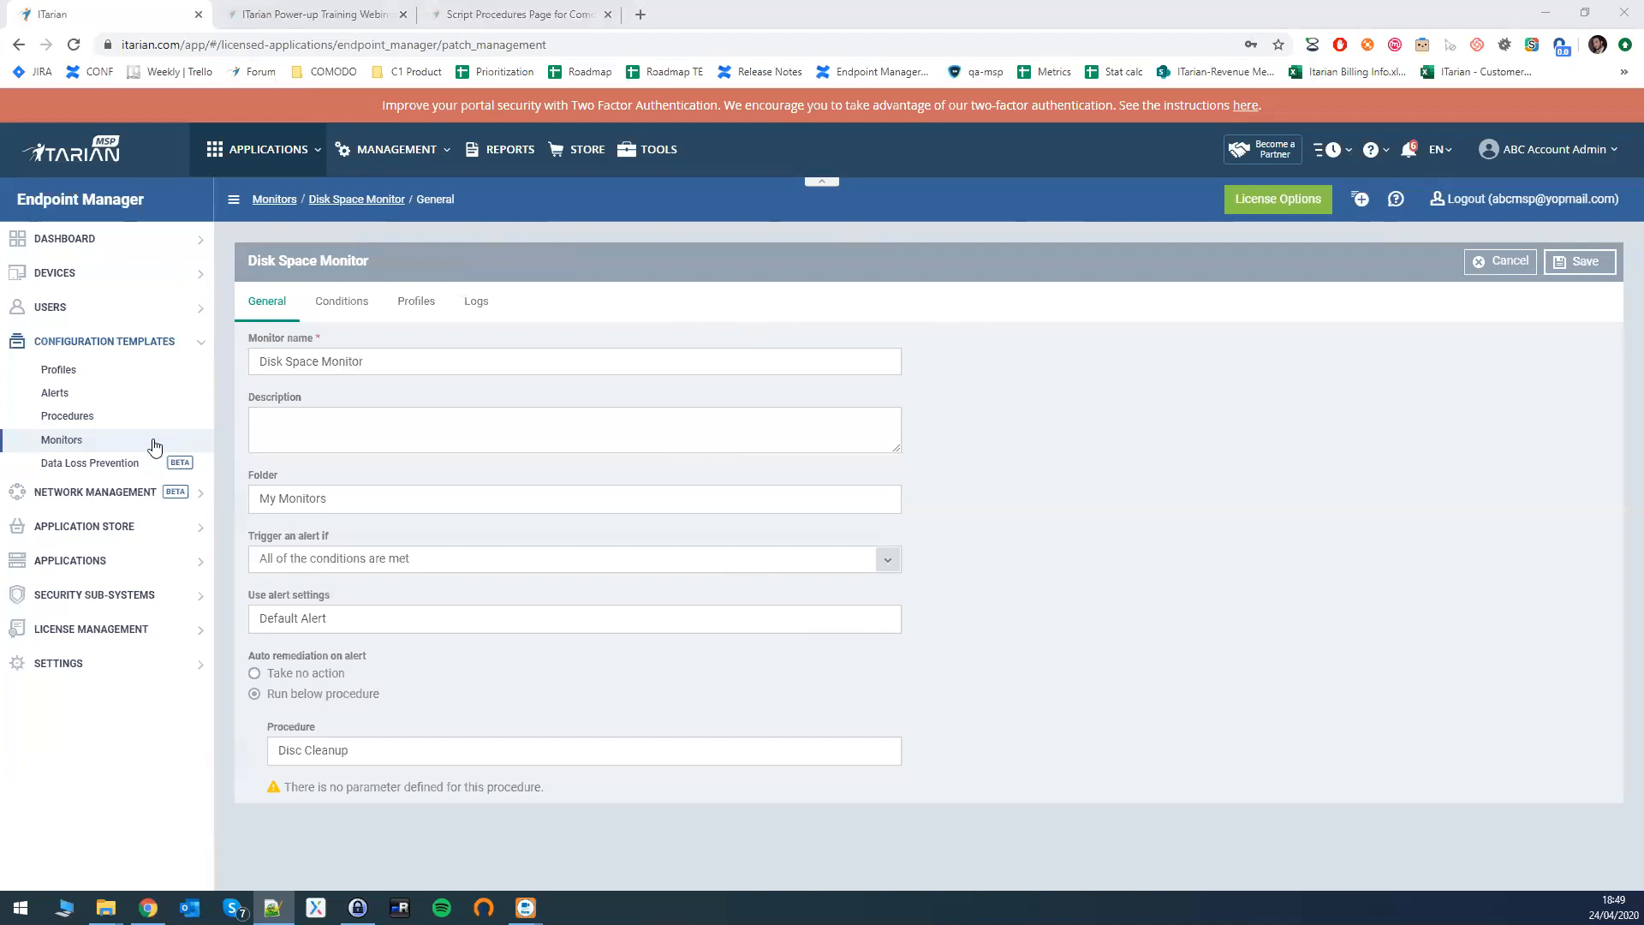
- Edit the Apply Important Patches procedure's Execution Options and untick Security updates
left_click(54, 419)
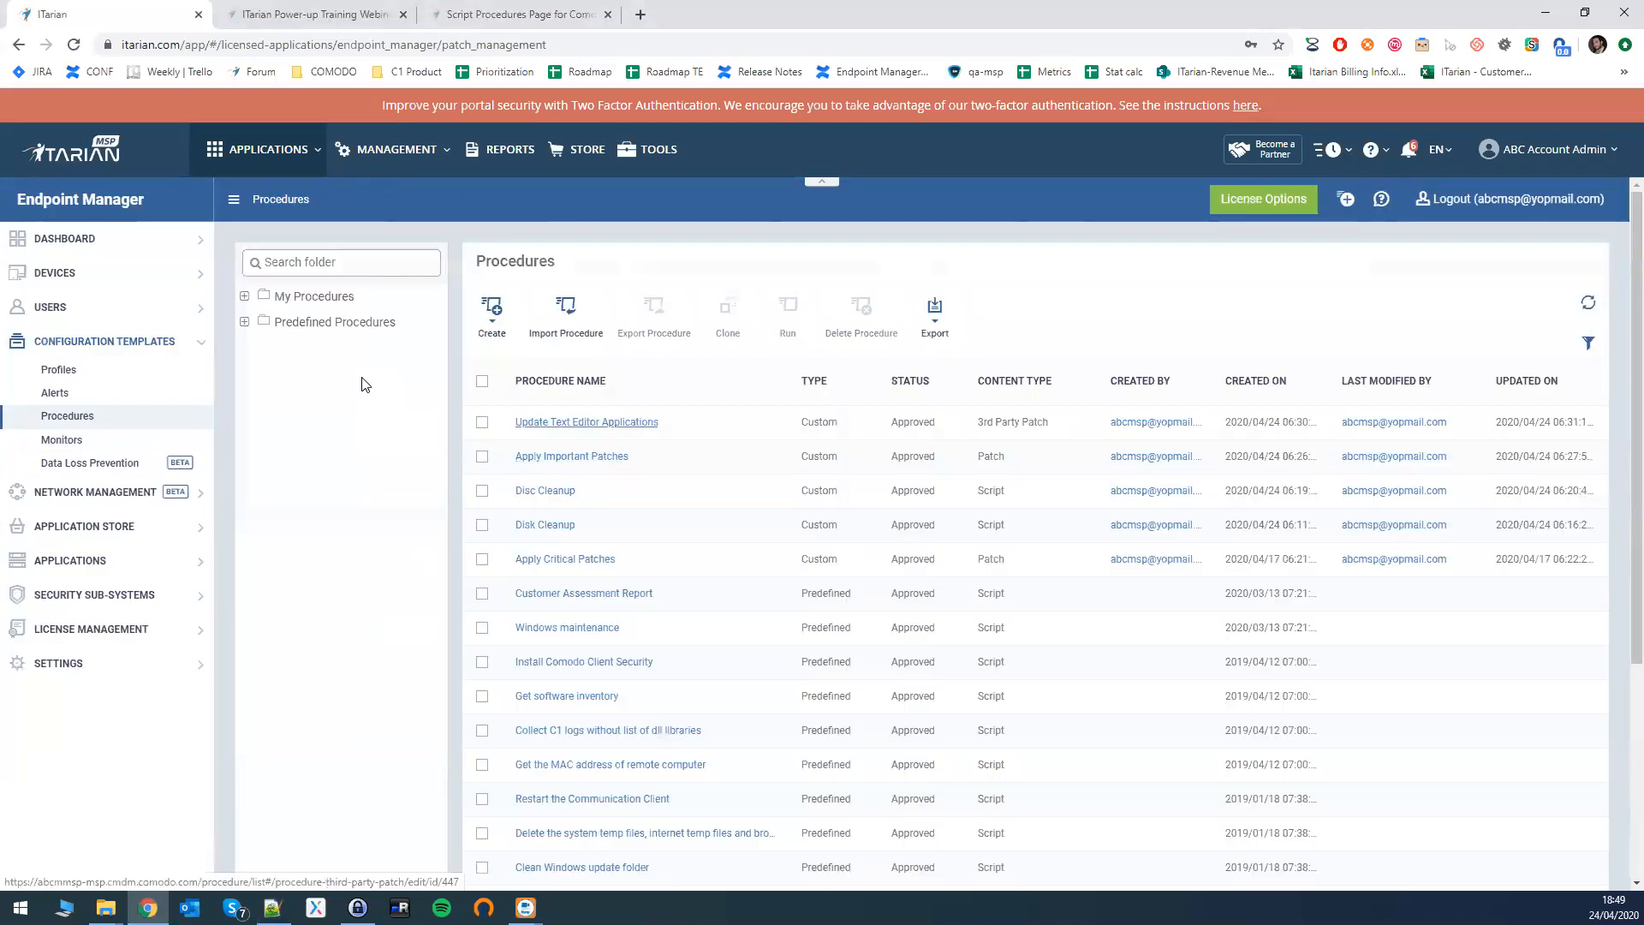
left_click(571, 456)
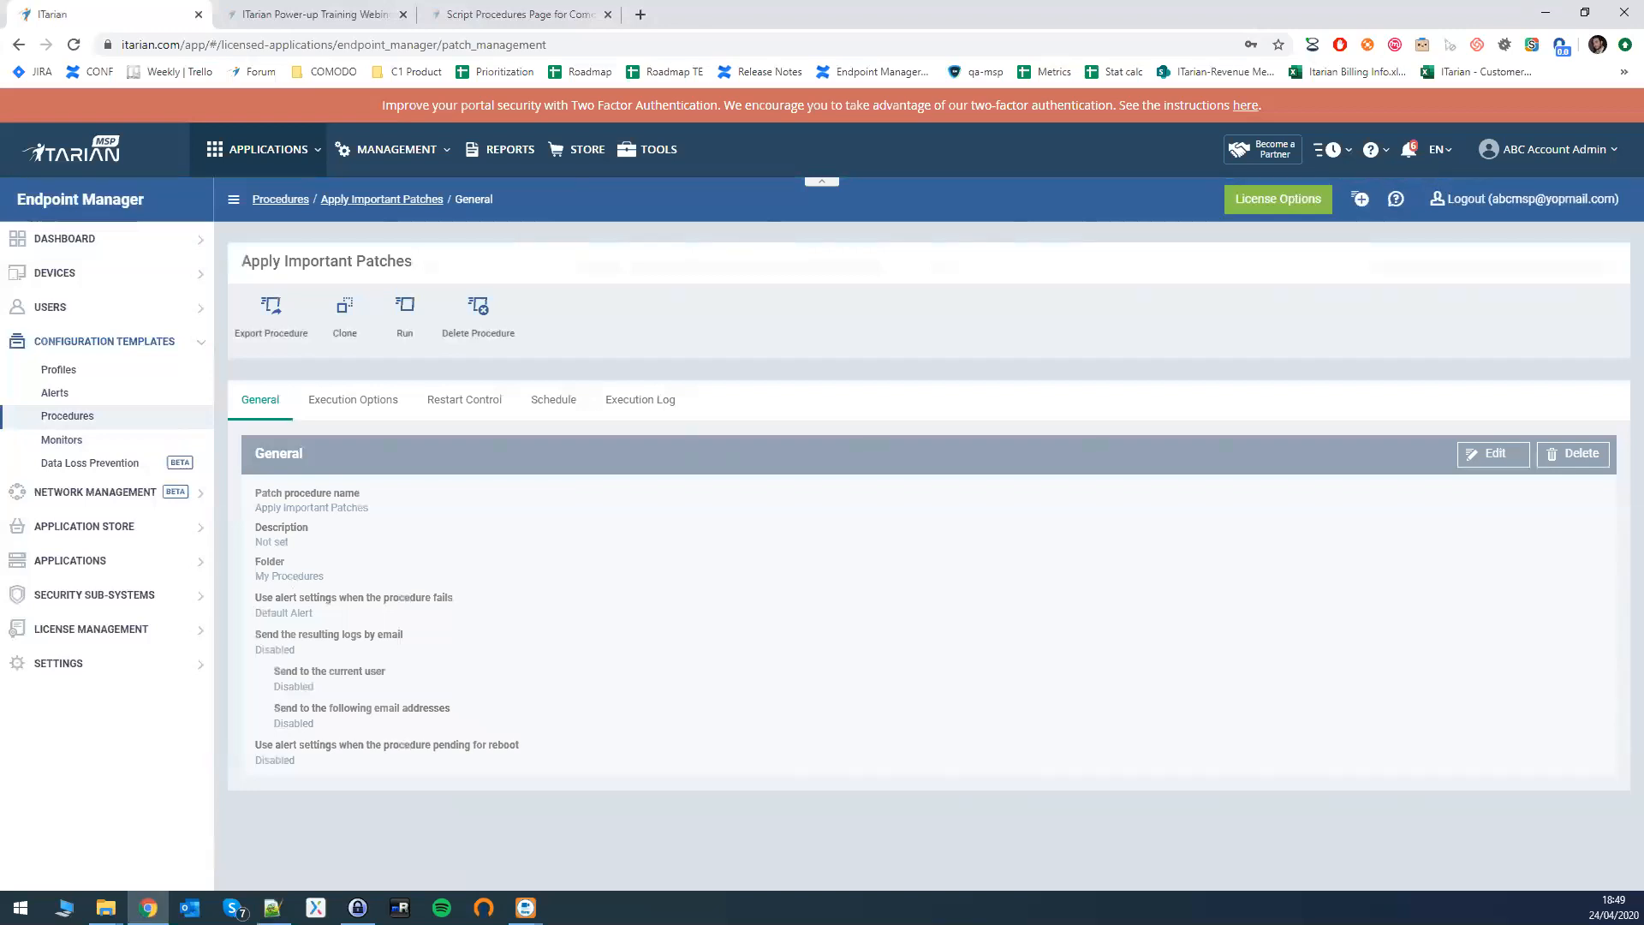
left_click(1473, 461)
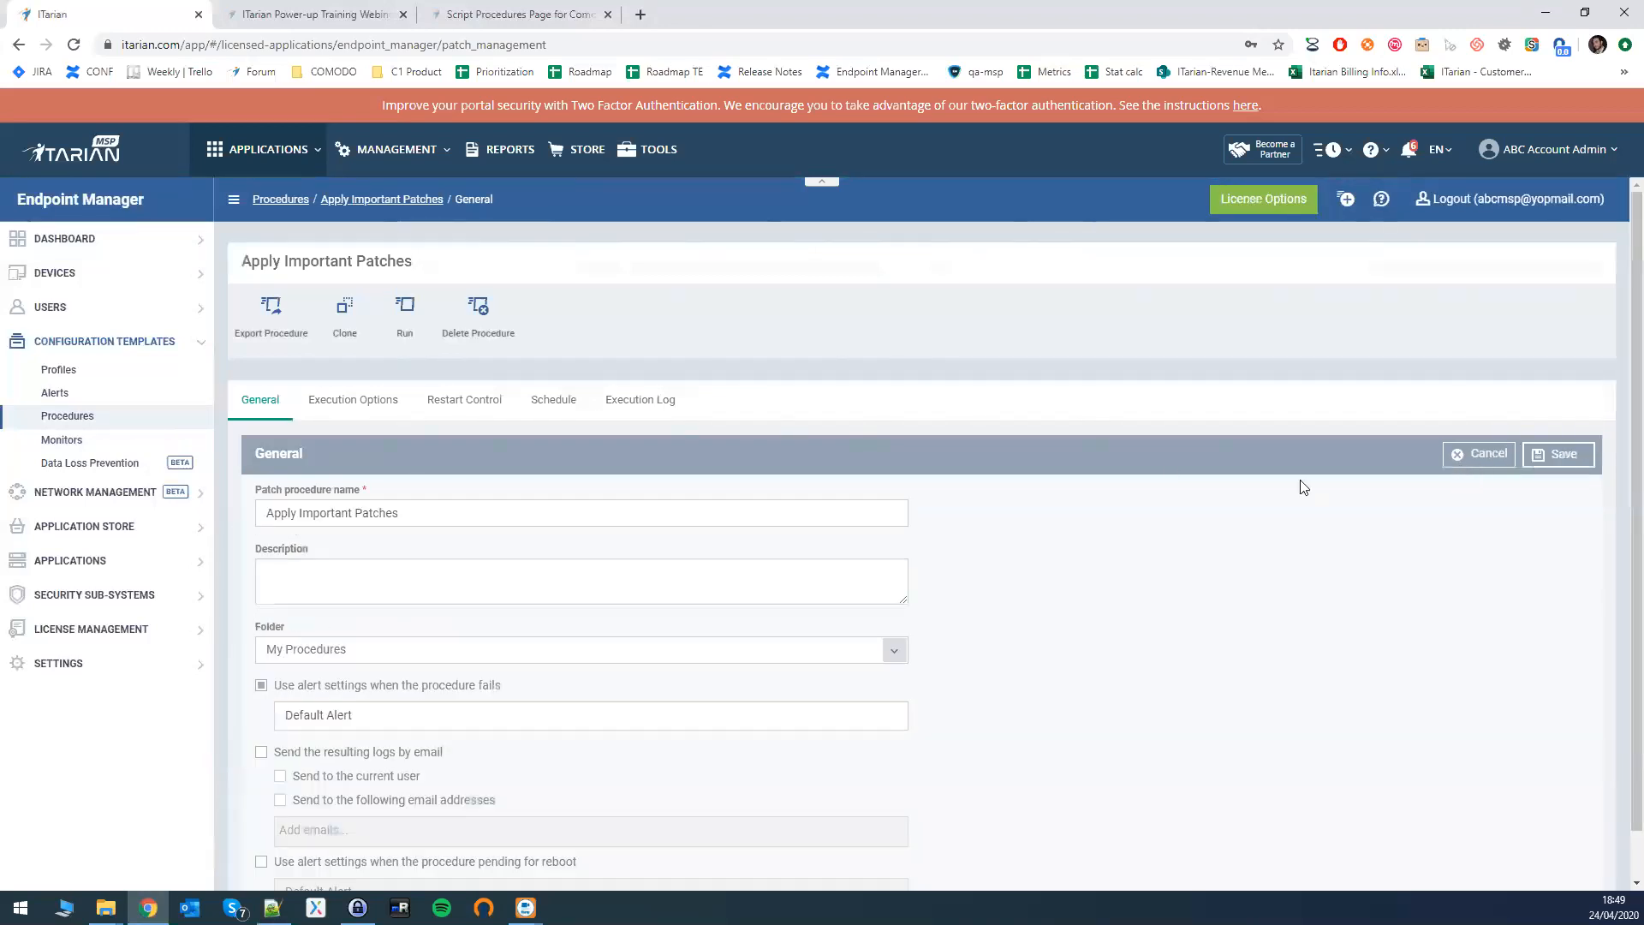
left_click(356, 400)
left_click(261, 609)
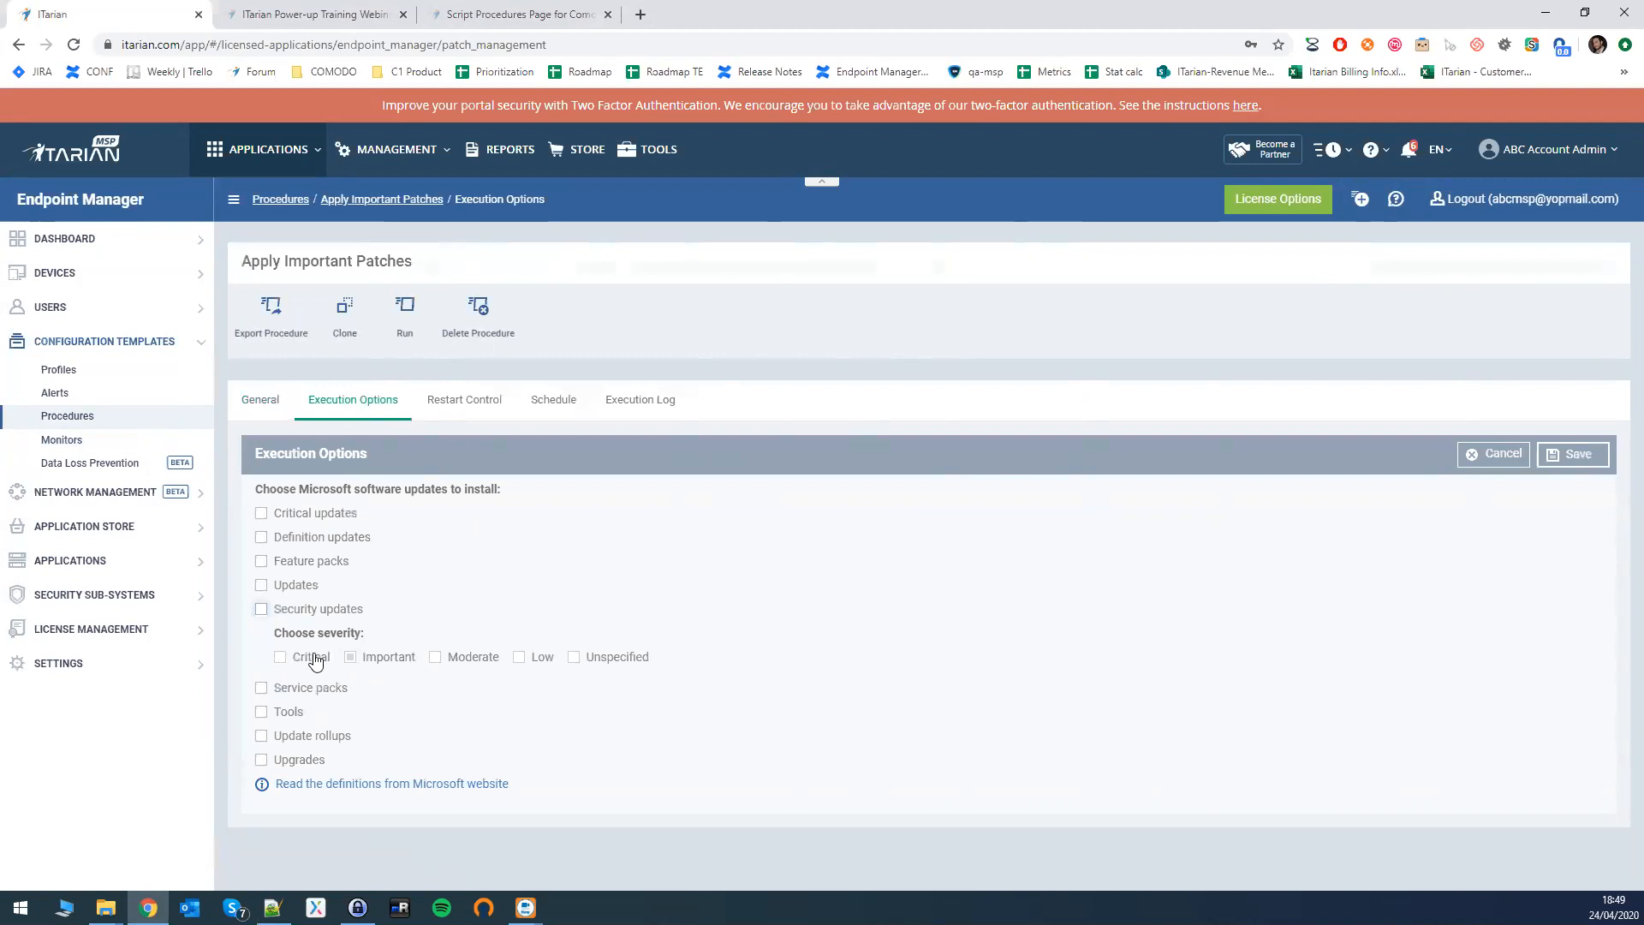
left_click(262, 588)
double_click(313, 588)
left_click(298, 589)
left_click_drag(275, 591, 324, 594)
left_click(374, 587)
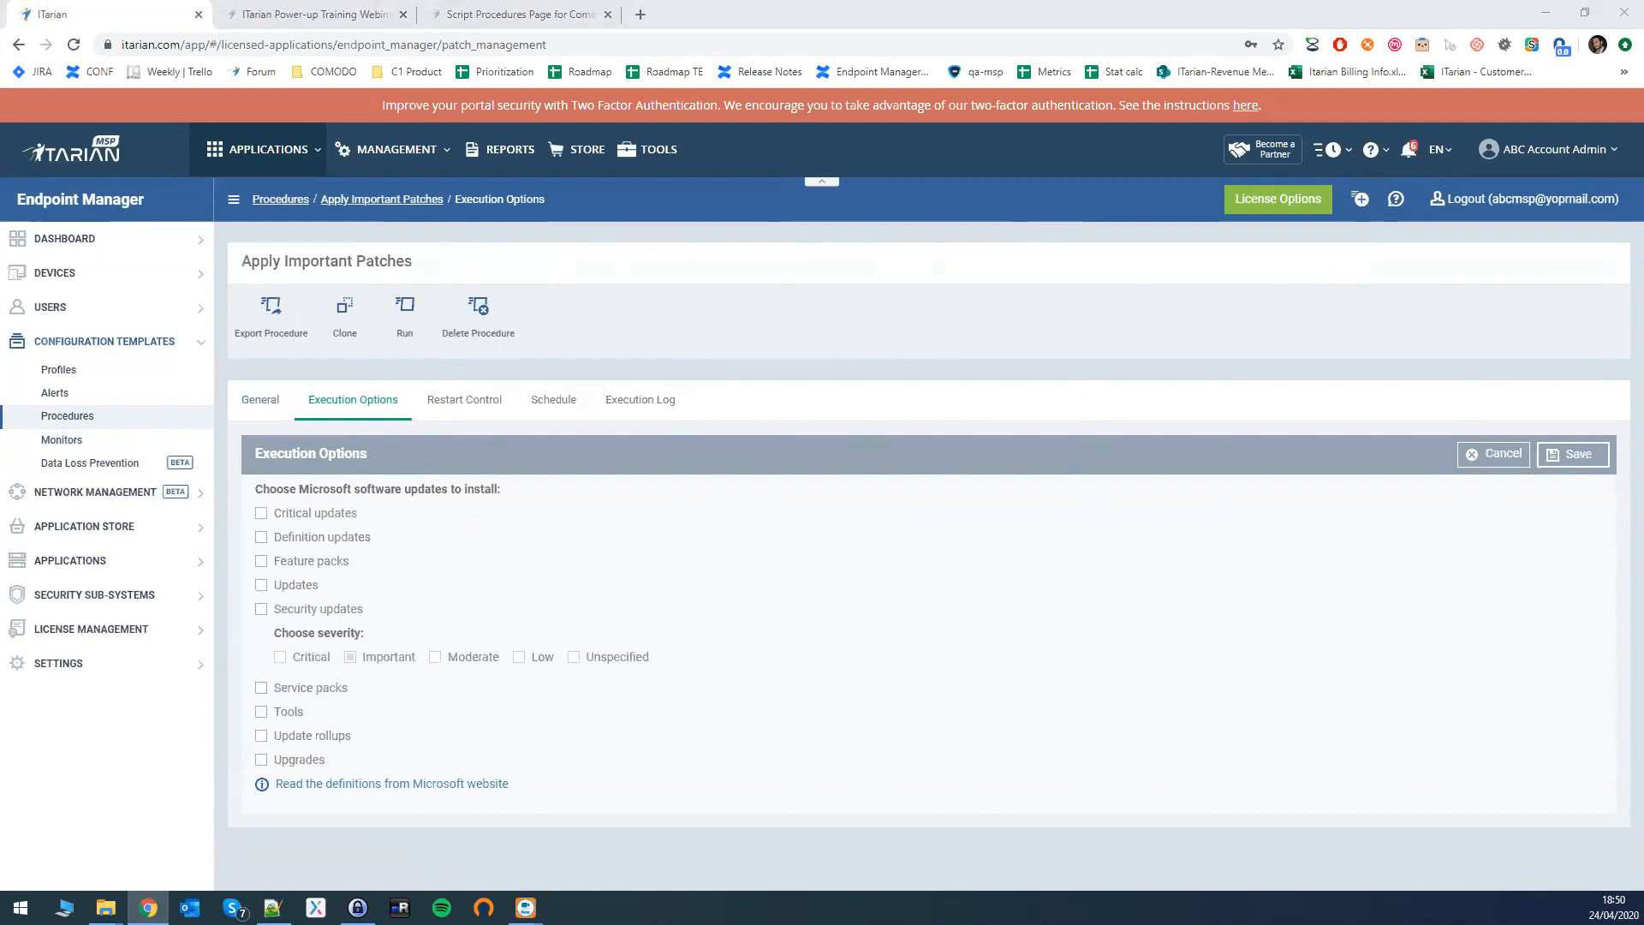
- Switch over to the Notepad++ window
key("alt+Tab")
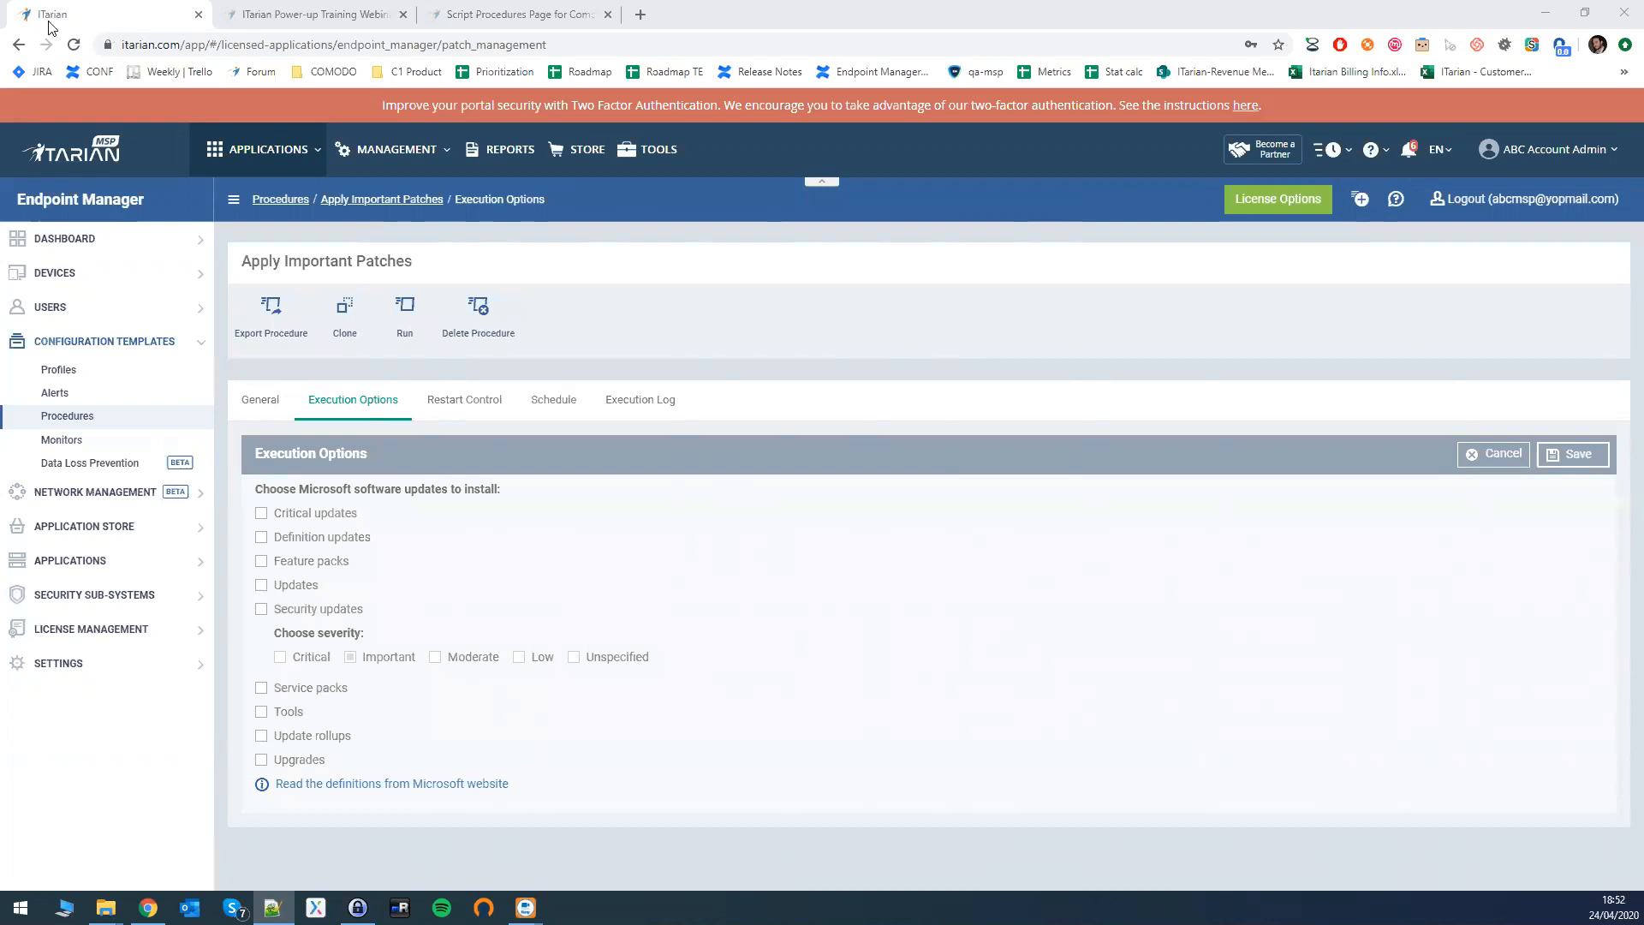
- Search the scripts website for 'diisk cleanup', which finds nothing
left_click(477, 13)
left_click(710, 258)
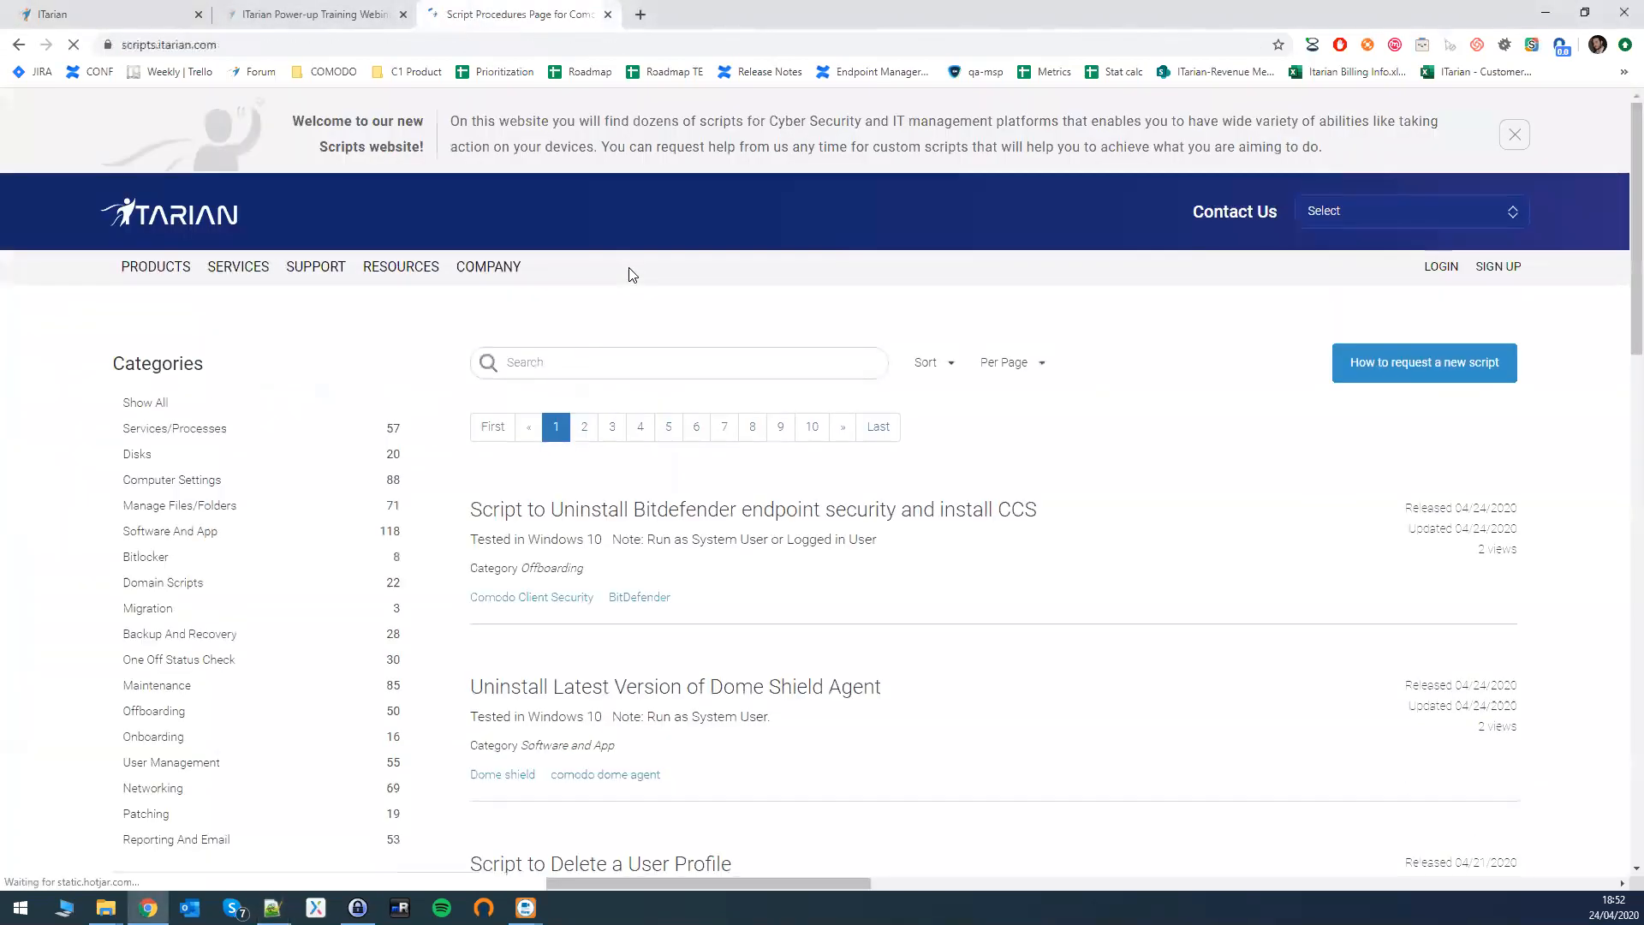
scroll(631, 272, "down", 1)
type("di")
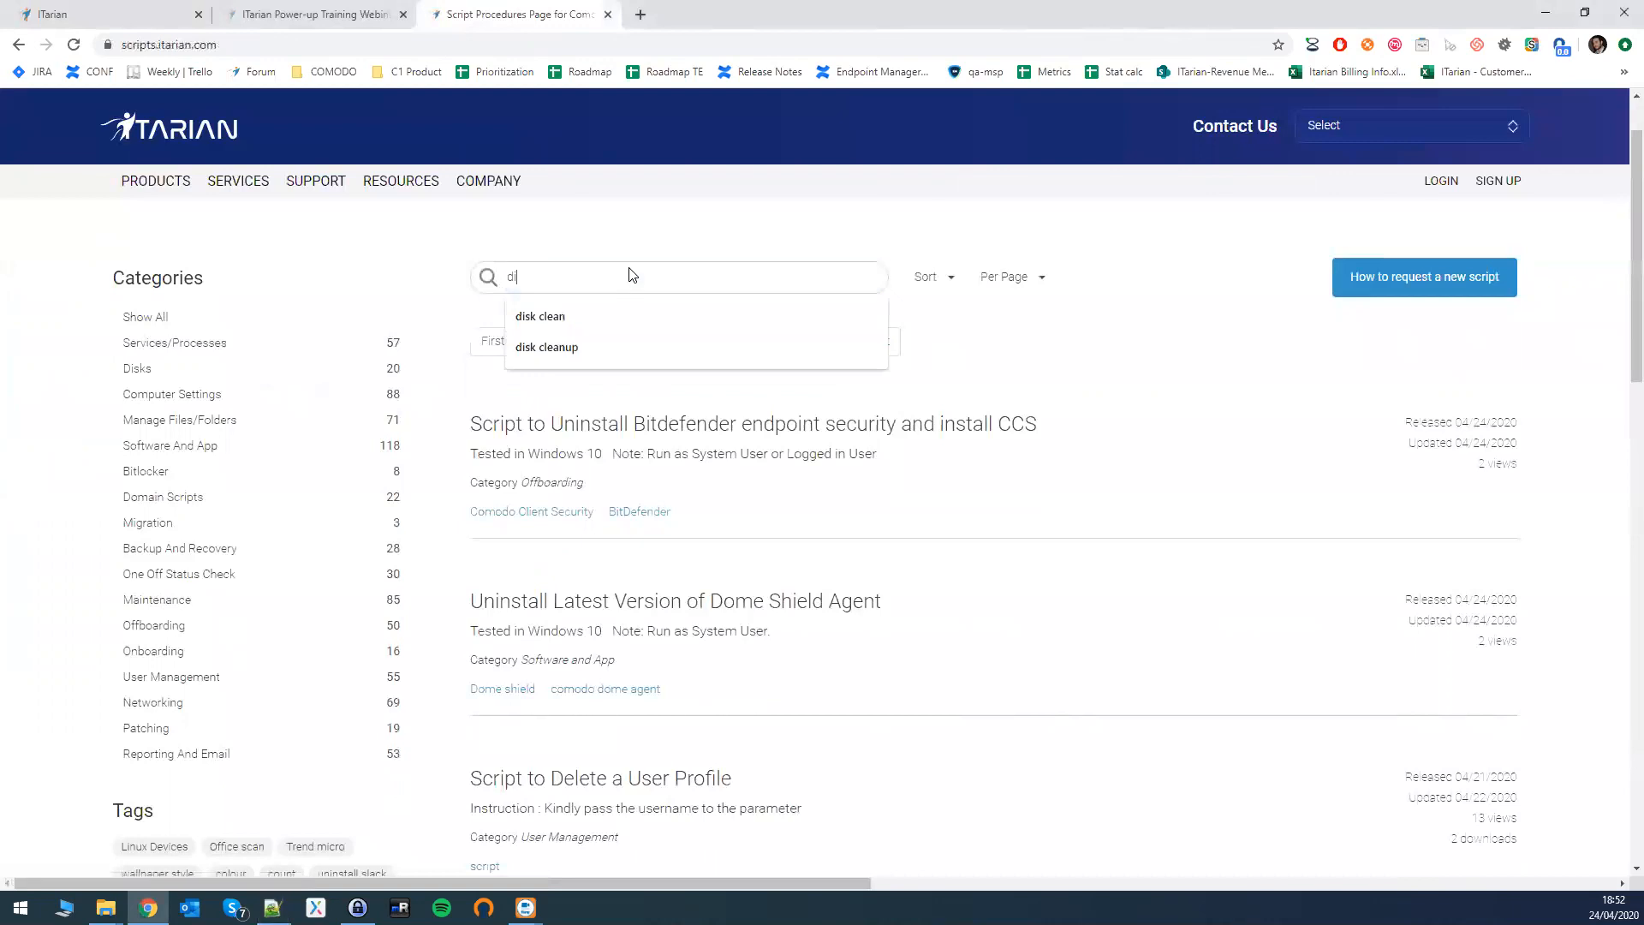
type("isk cleanup")
key("Return")
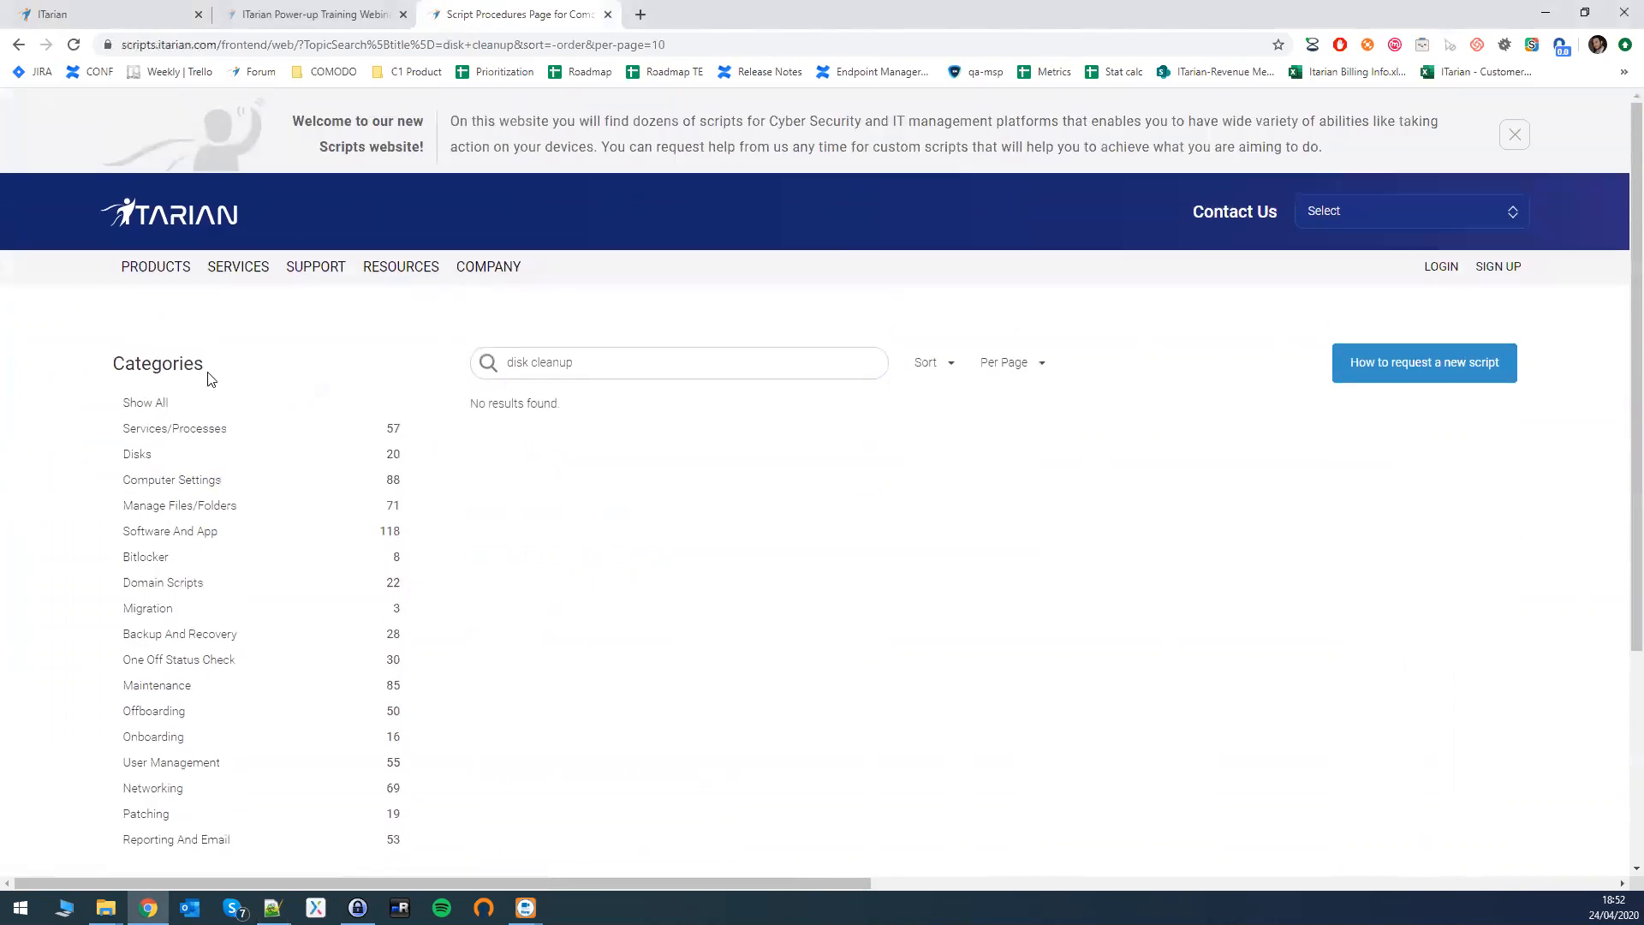
- Replace the search with 'disc', returning only the Disconnect RMM Session script
left_click(128, 15)
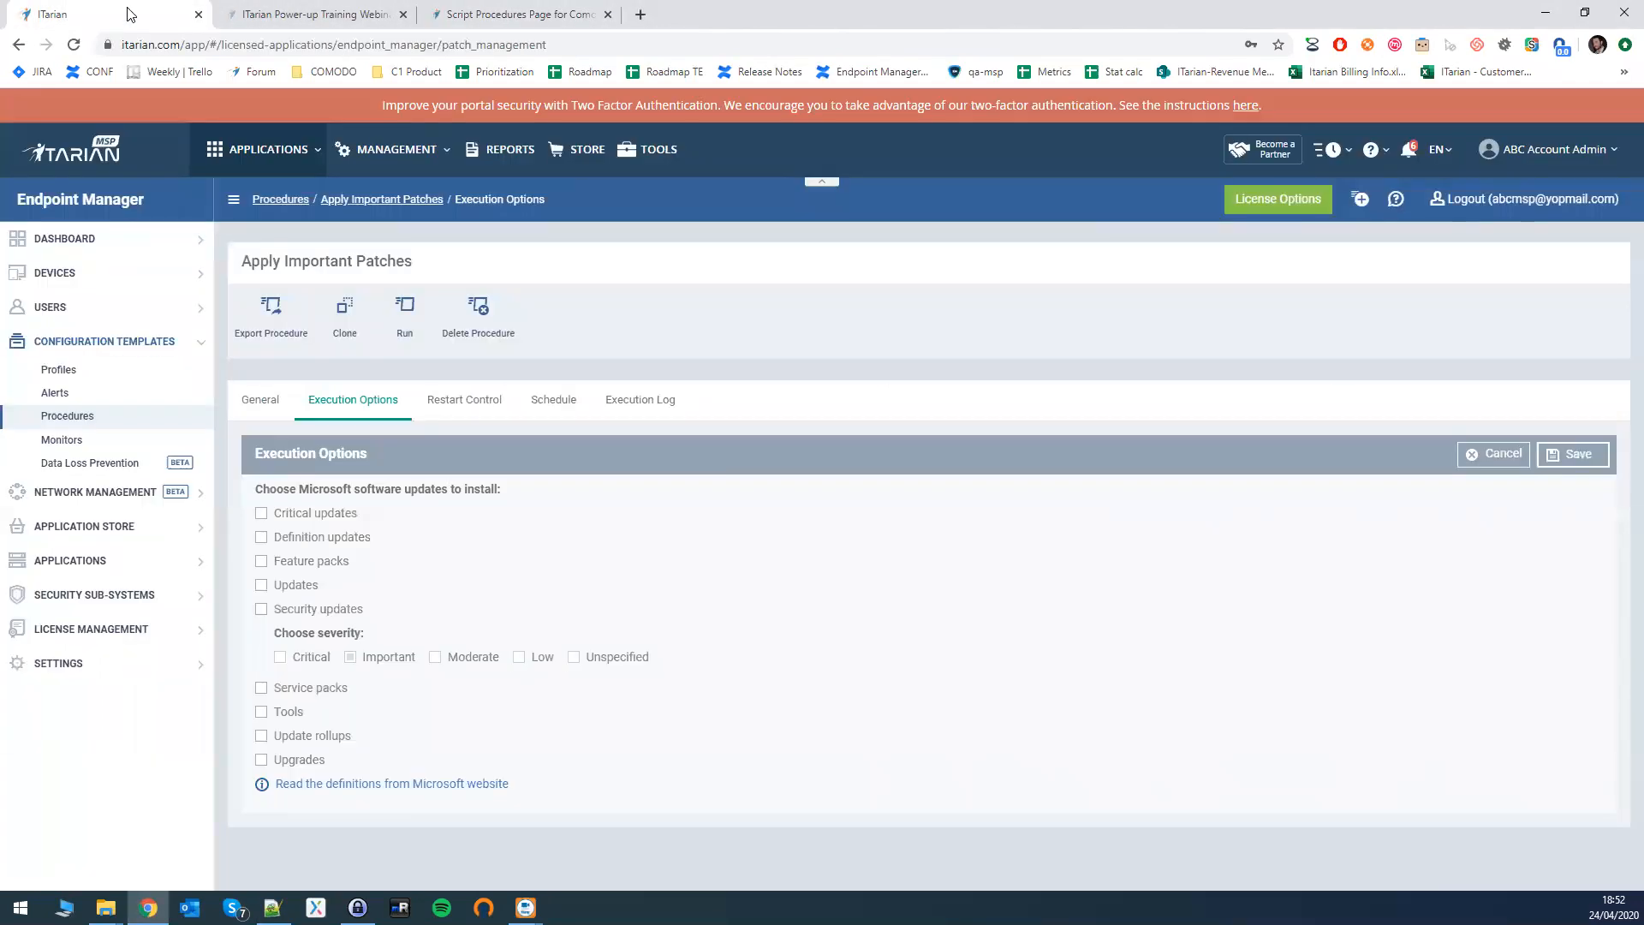
left_click(480, 16)
mouse_move(488, 262)
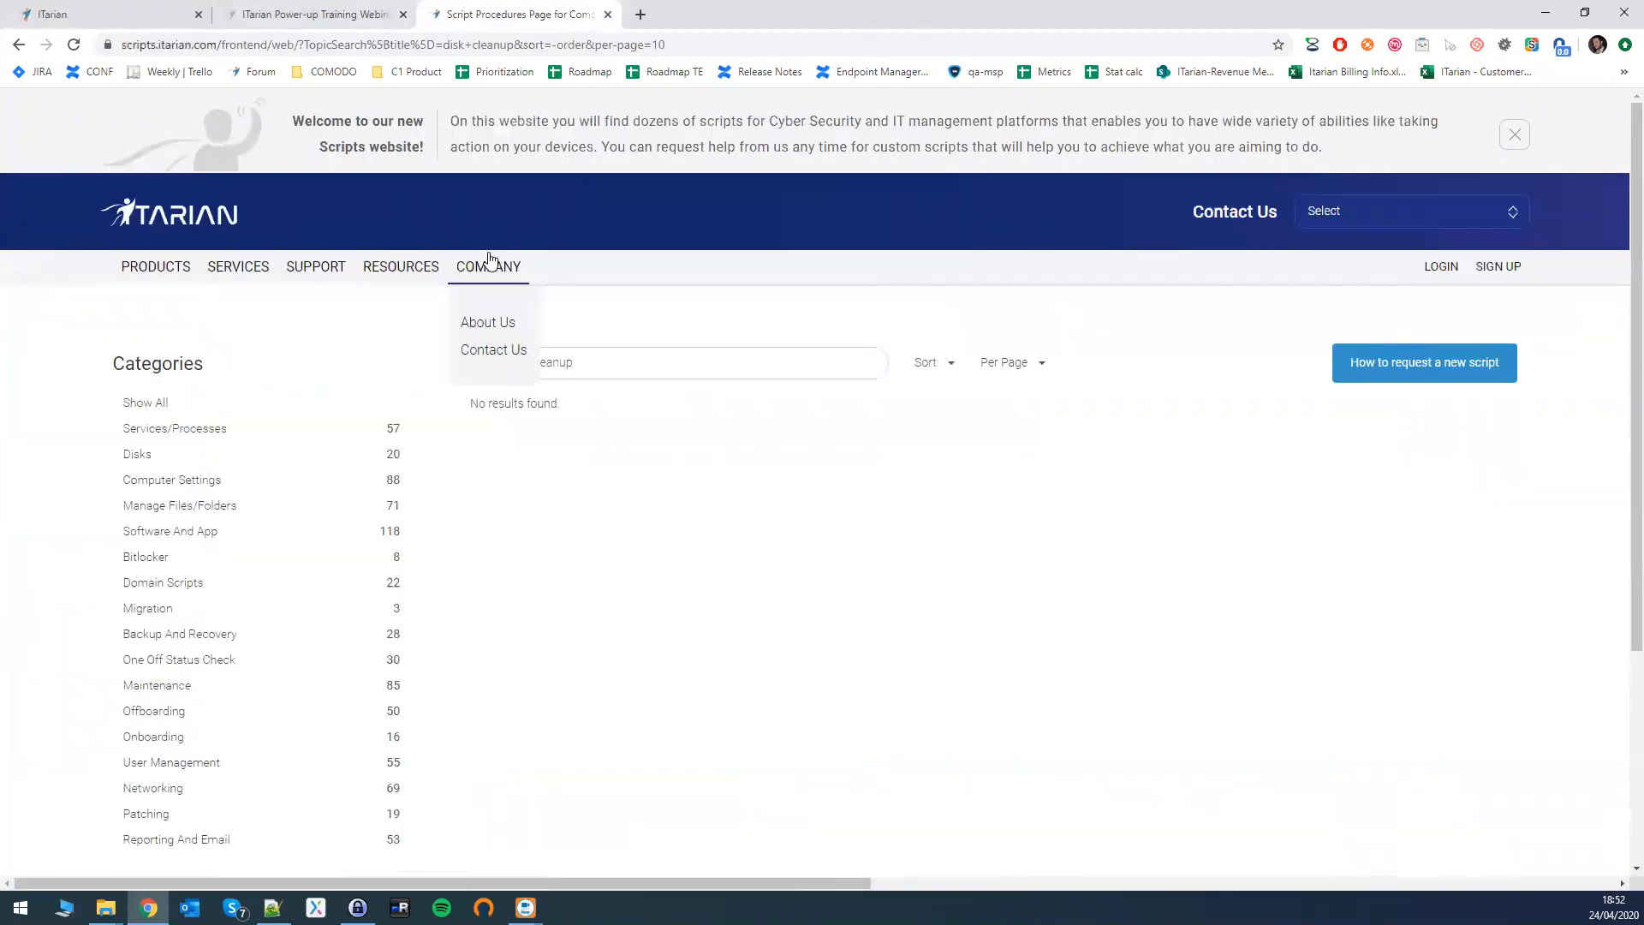
key("ctrl+a")
key("BackSpace")
type("disc")
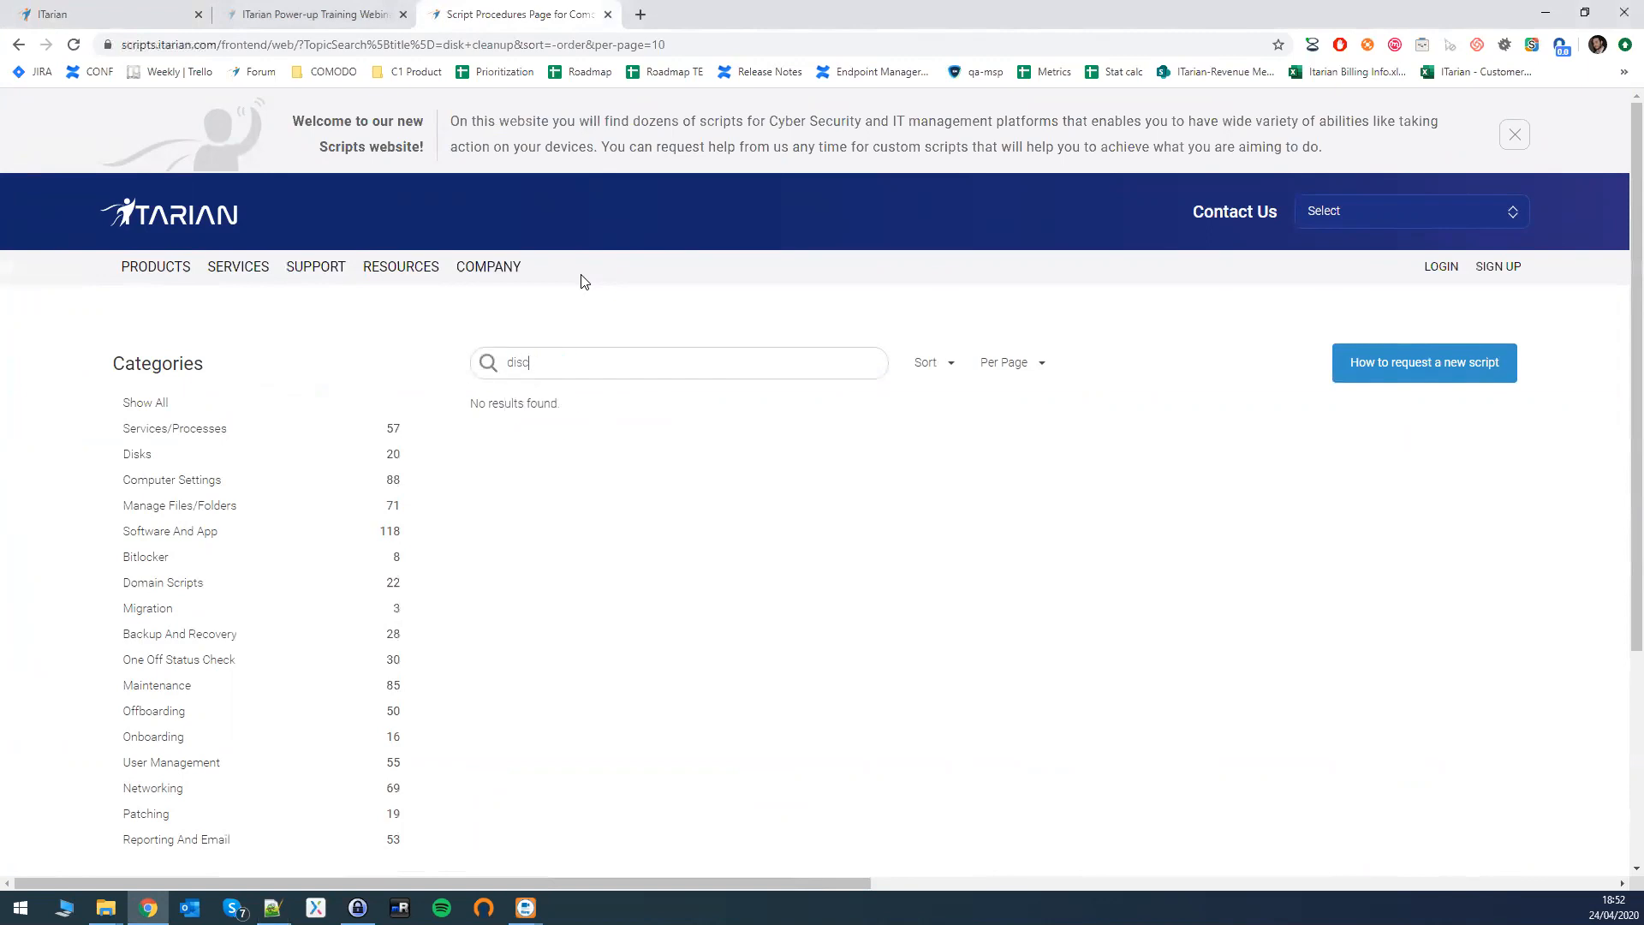
key("Return")
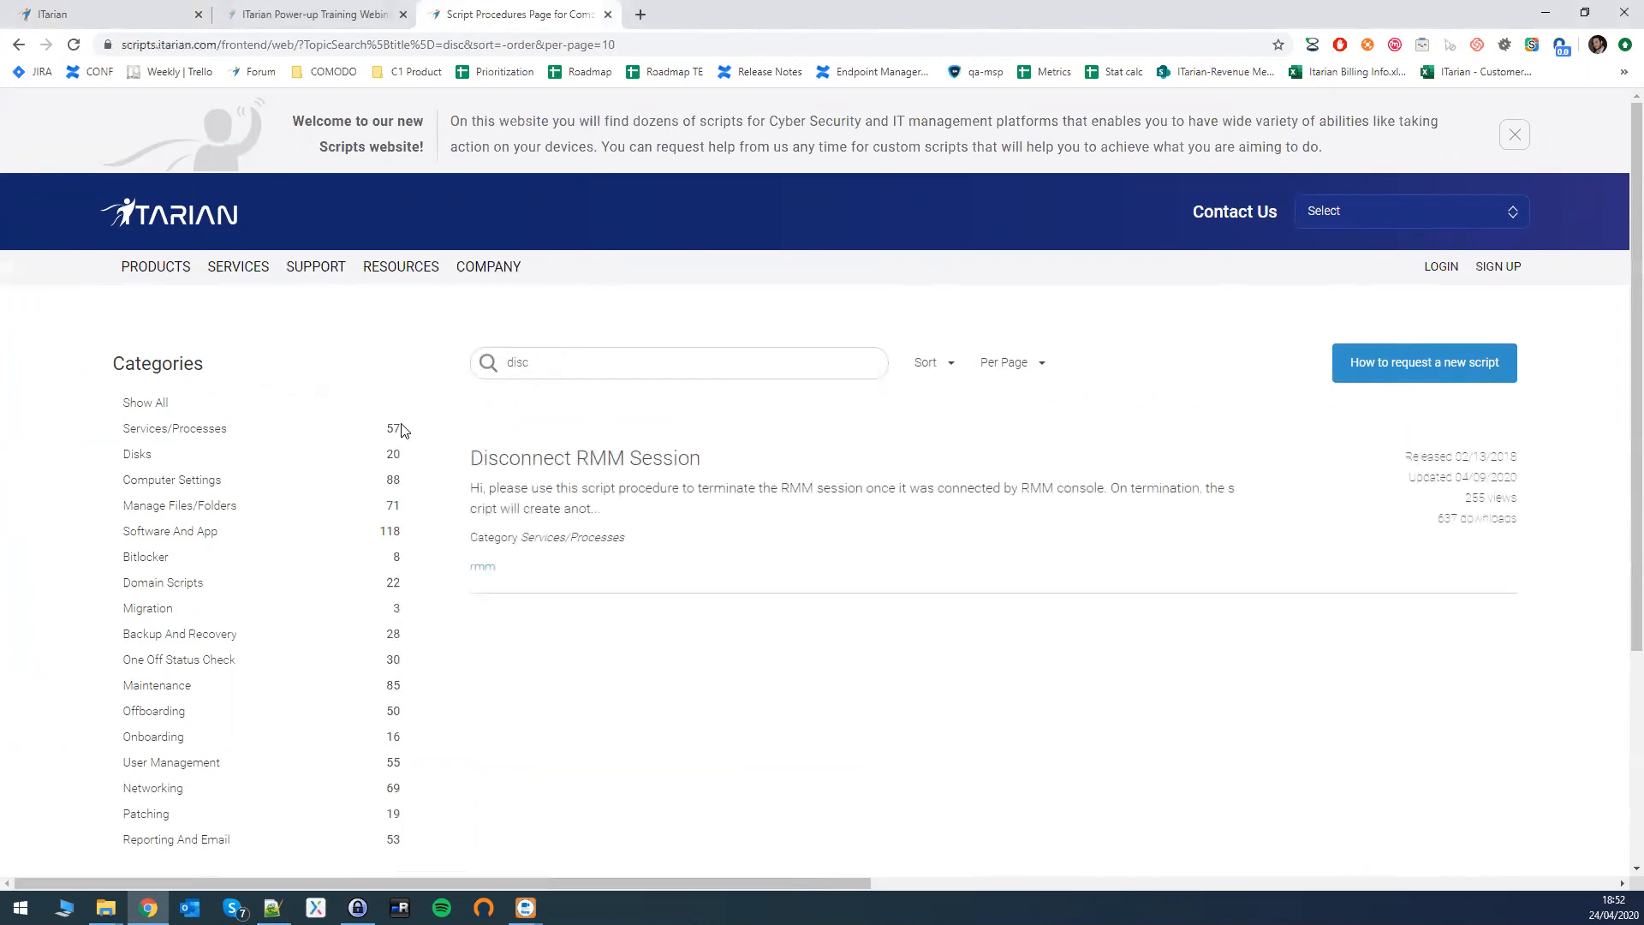
scroll(246, 477, "down", 1)
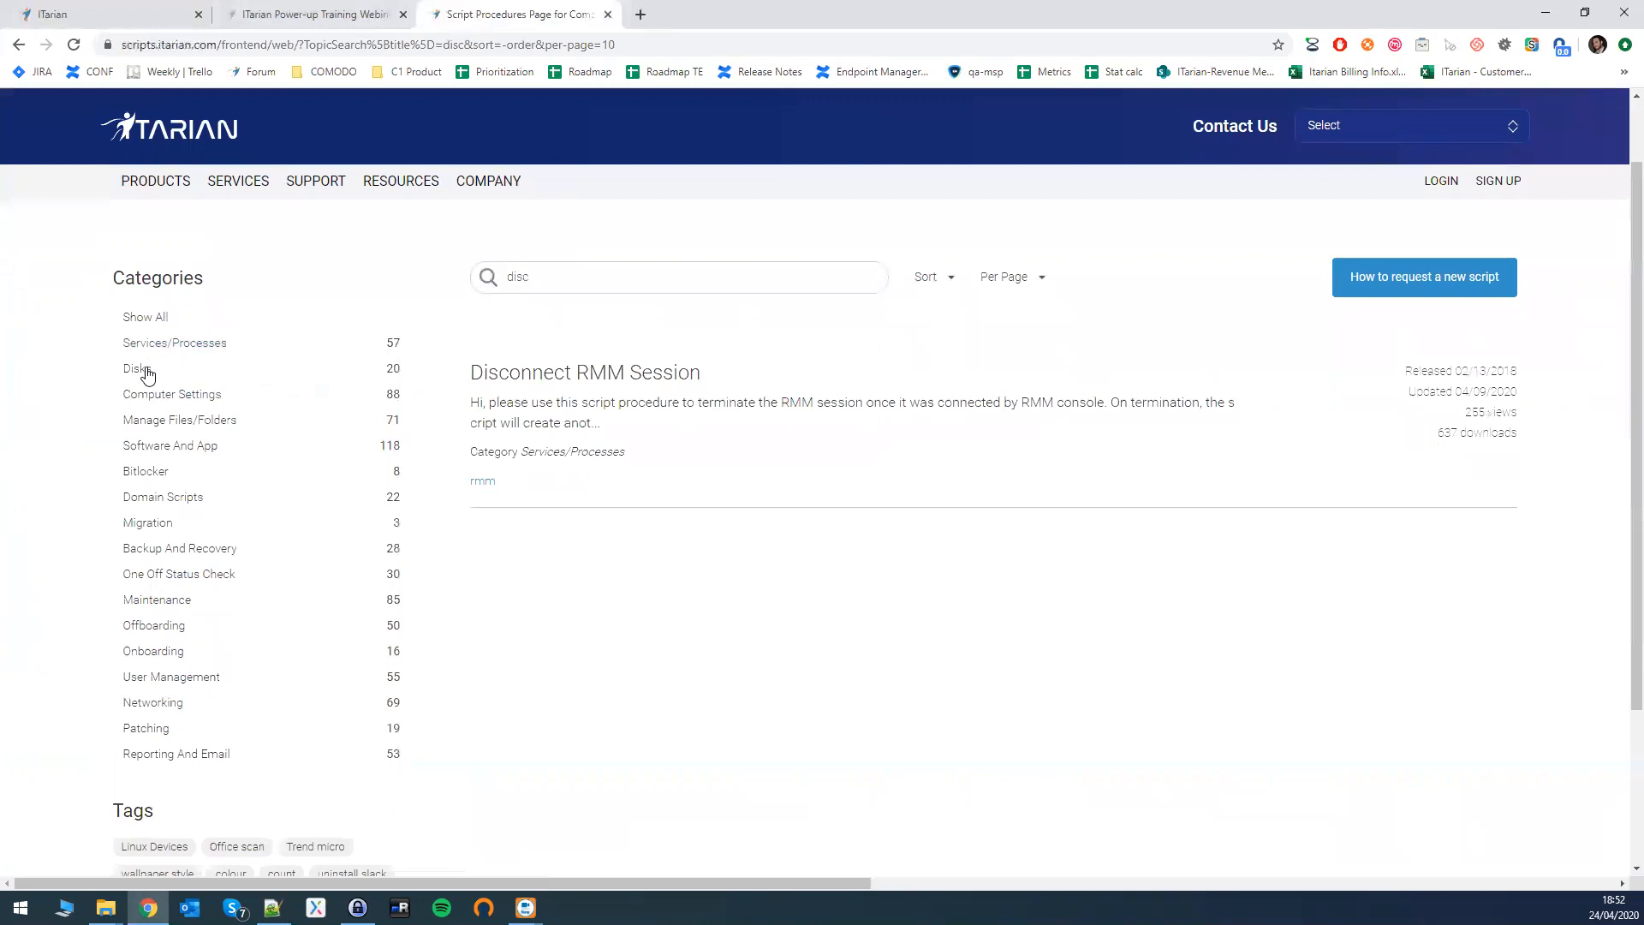
- List the Disks script category and scroll down toward 'Get top 10 disk consuming files'
left_click(141, 370)
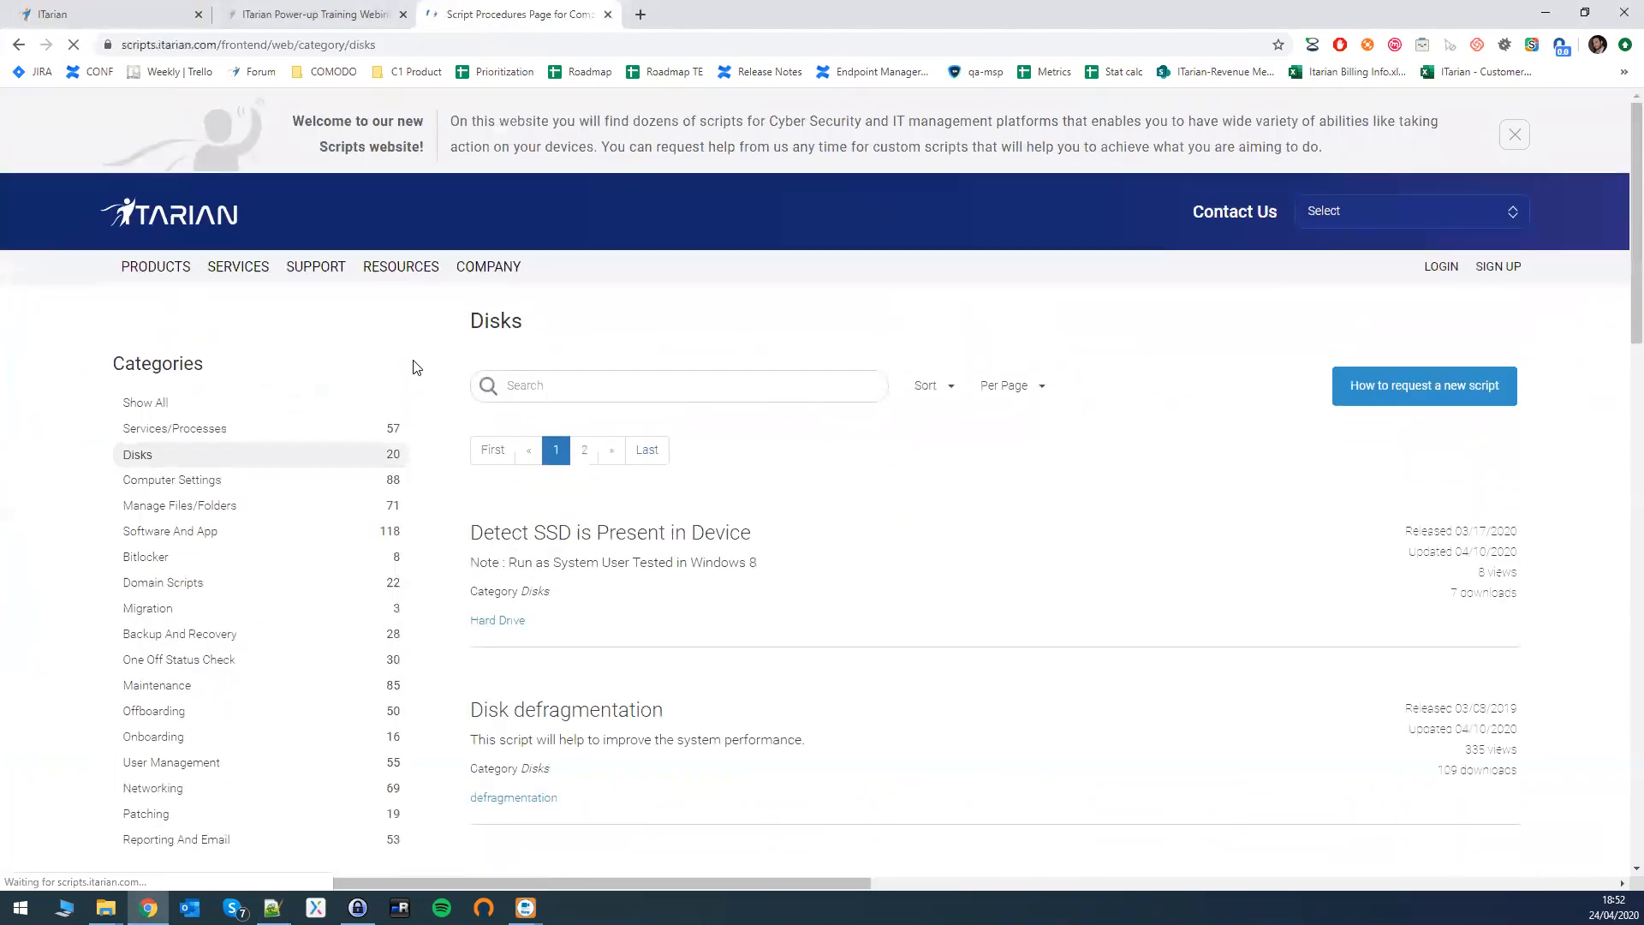
scroll(417, 367, "down", 3)
scroll(417, 367, "down", 6)
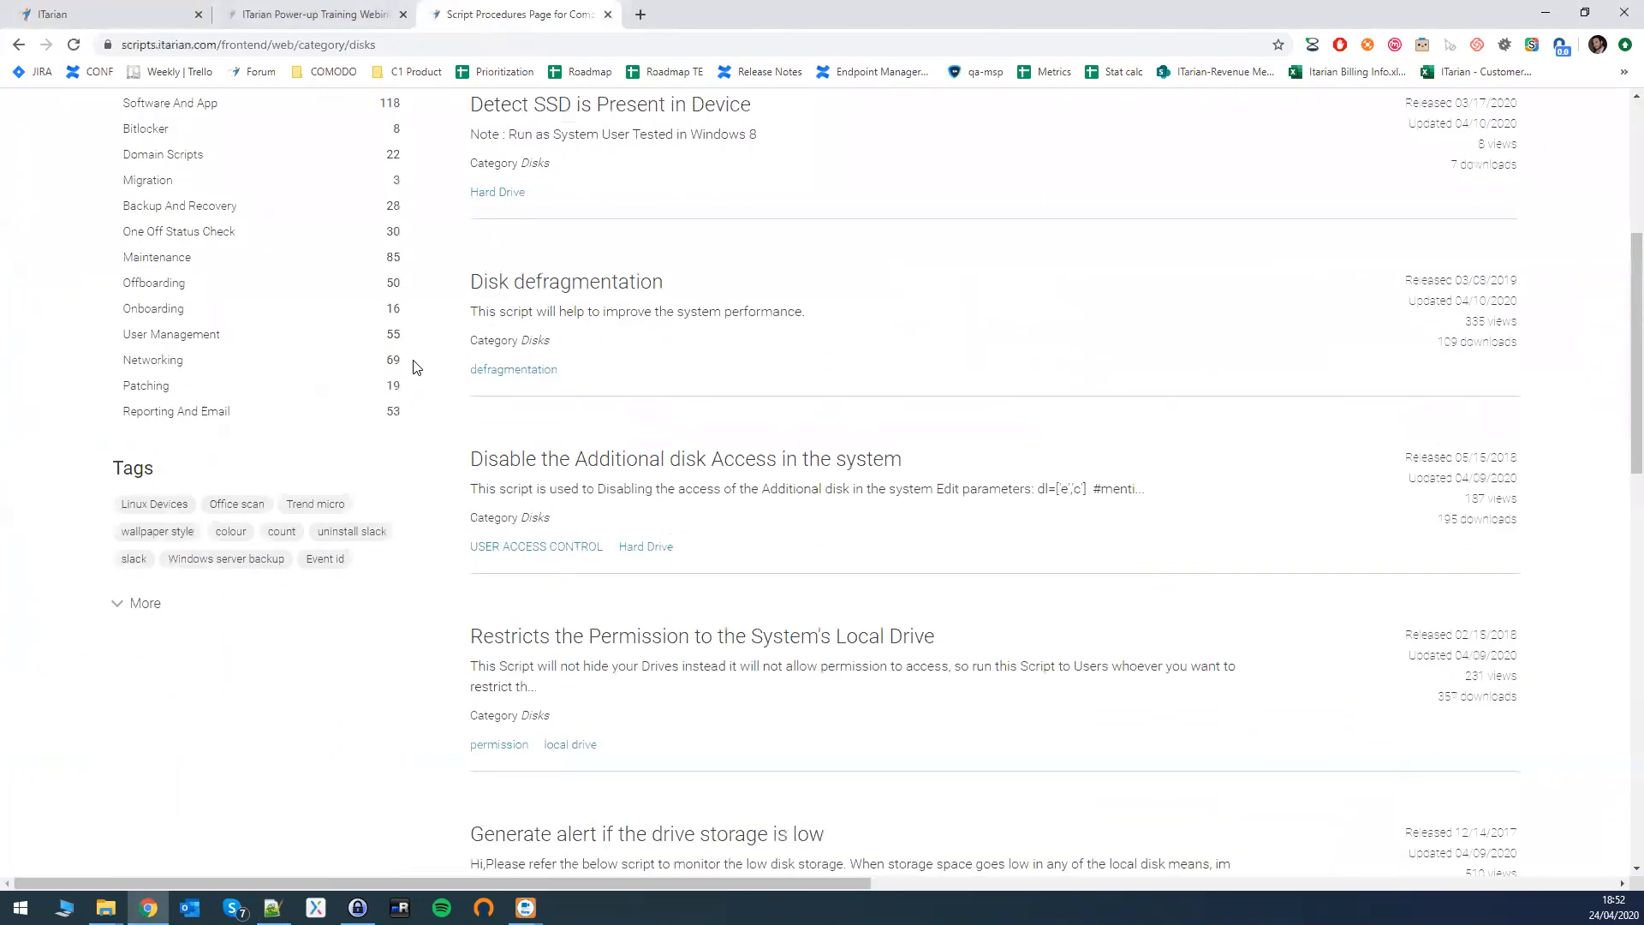
scroll(417, 367, "down", 8)
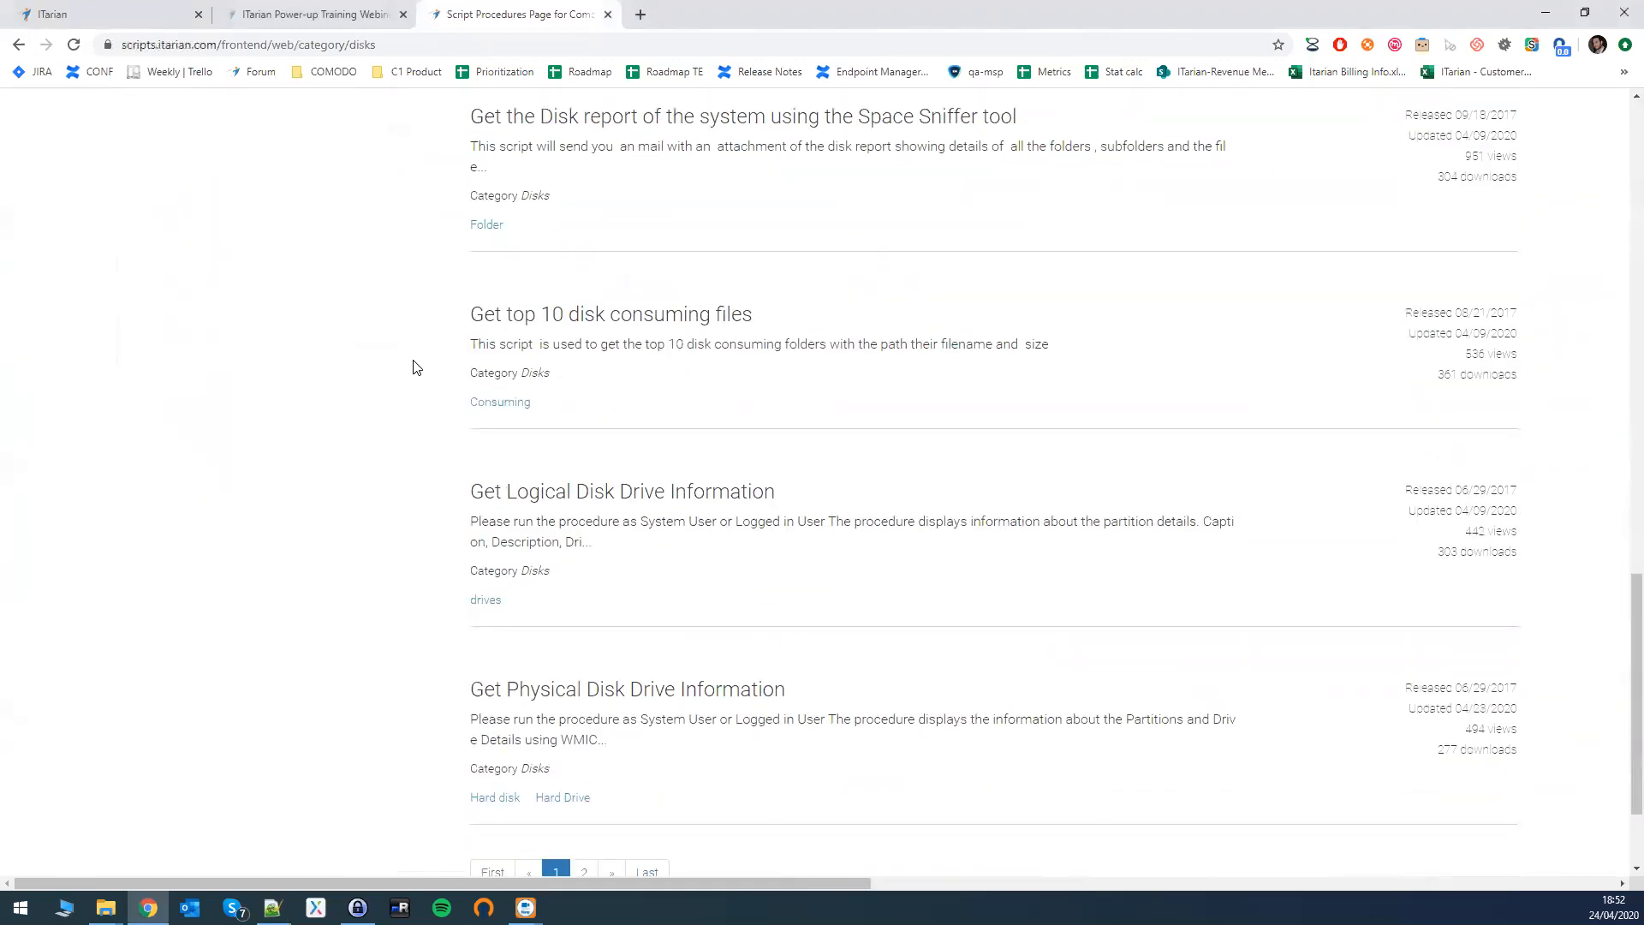
scroll(417, 368, "down", 1)
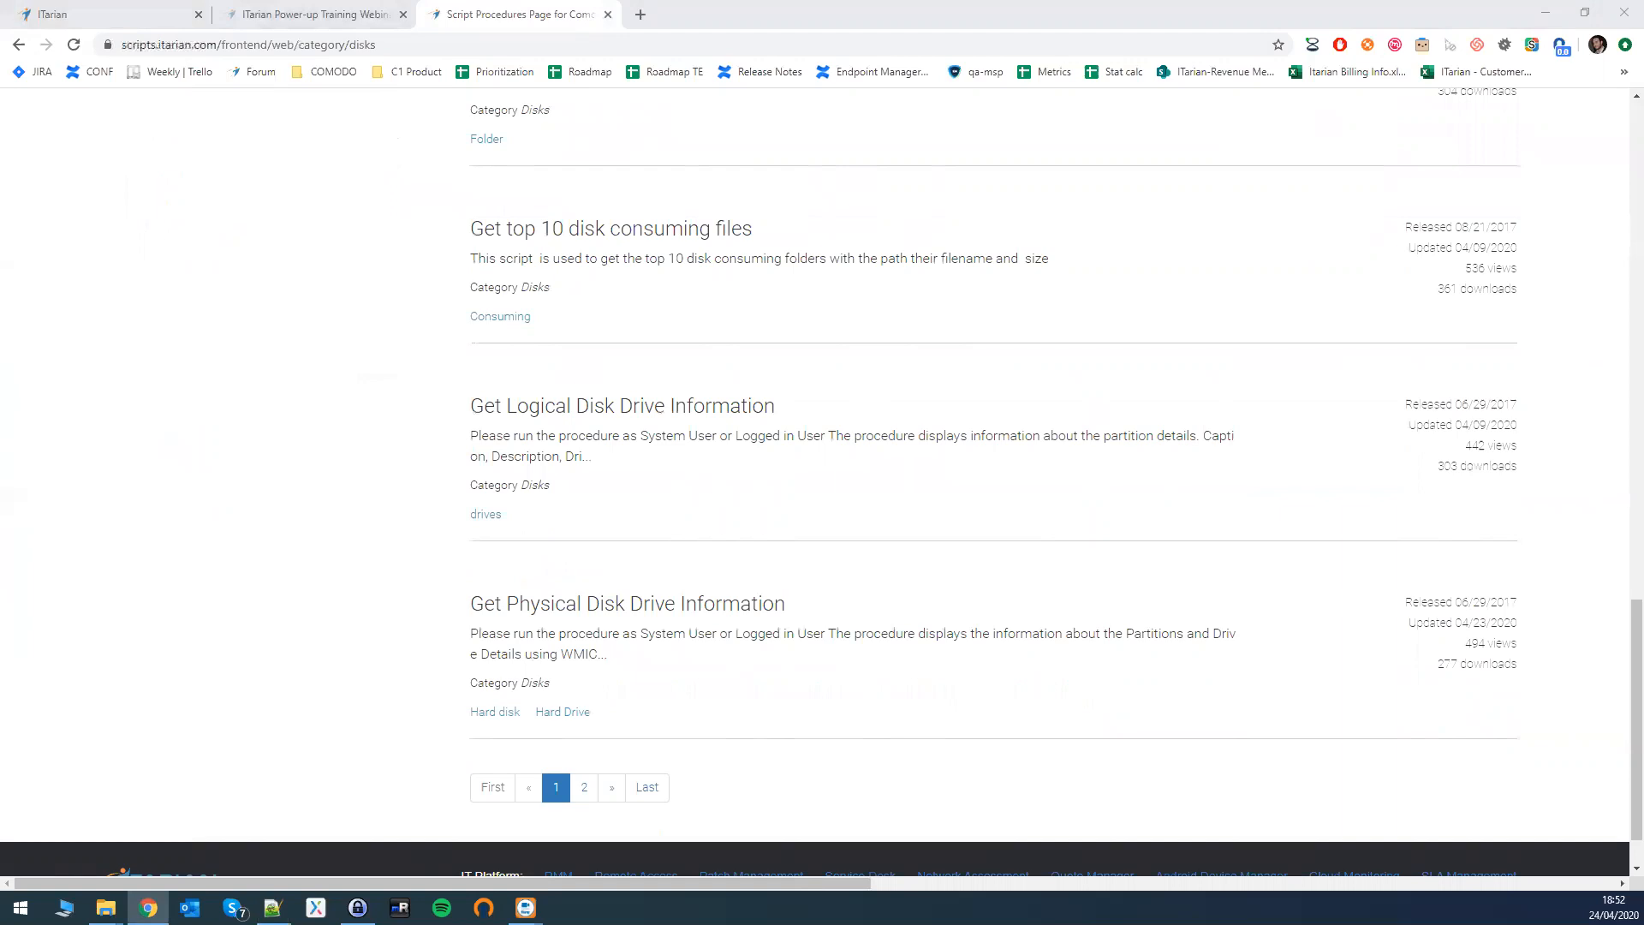
key("alt+Tab")
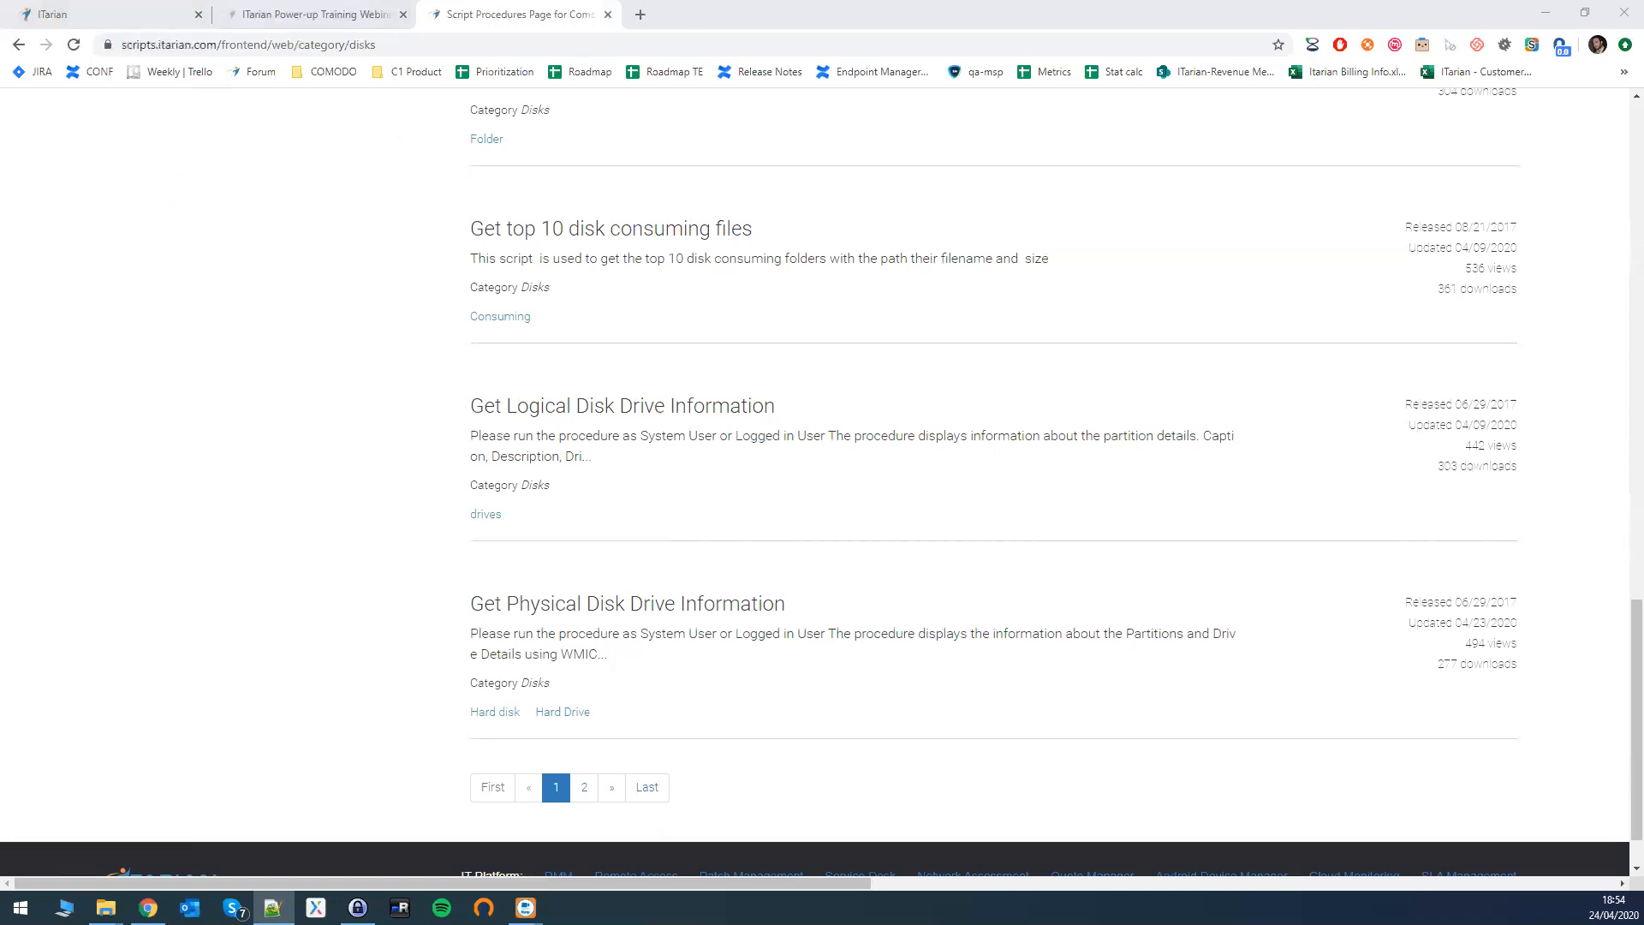
- Show Profile for Performance's Procedures, listing 'Get top 10 disk consuming files' scheduled Weekly
left_click(156, 17)
left_click(69, 374)
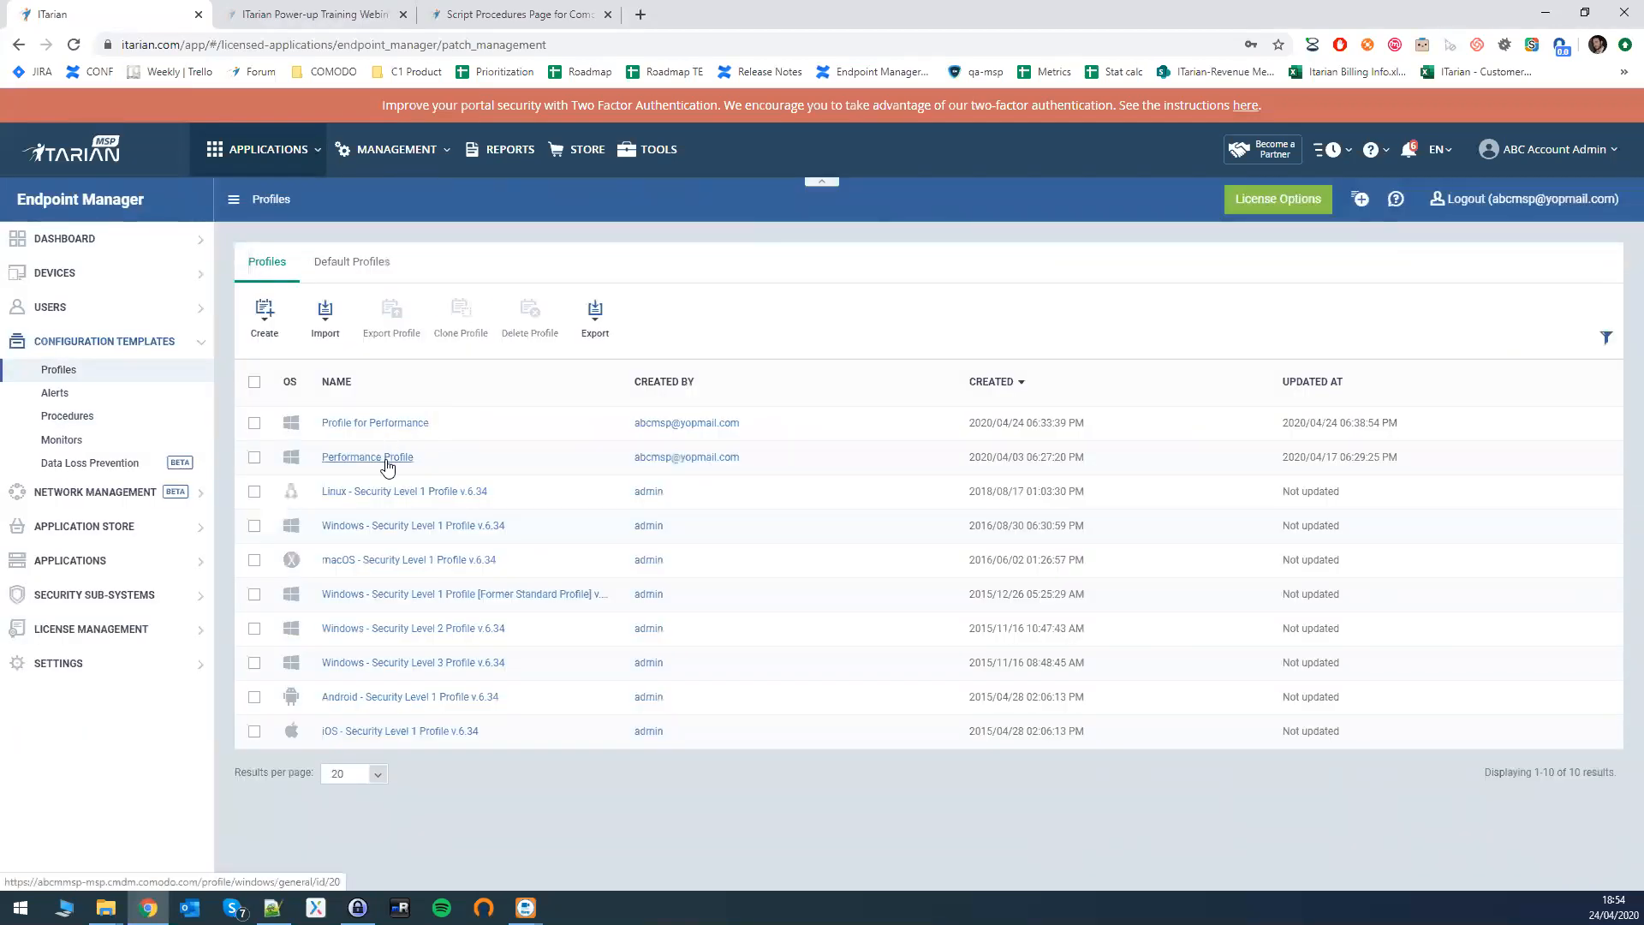
left_click(379, 427)
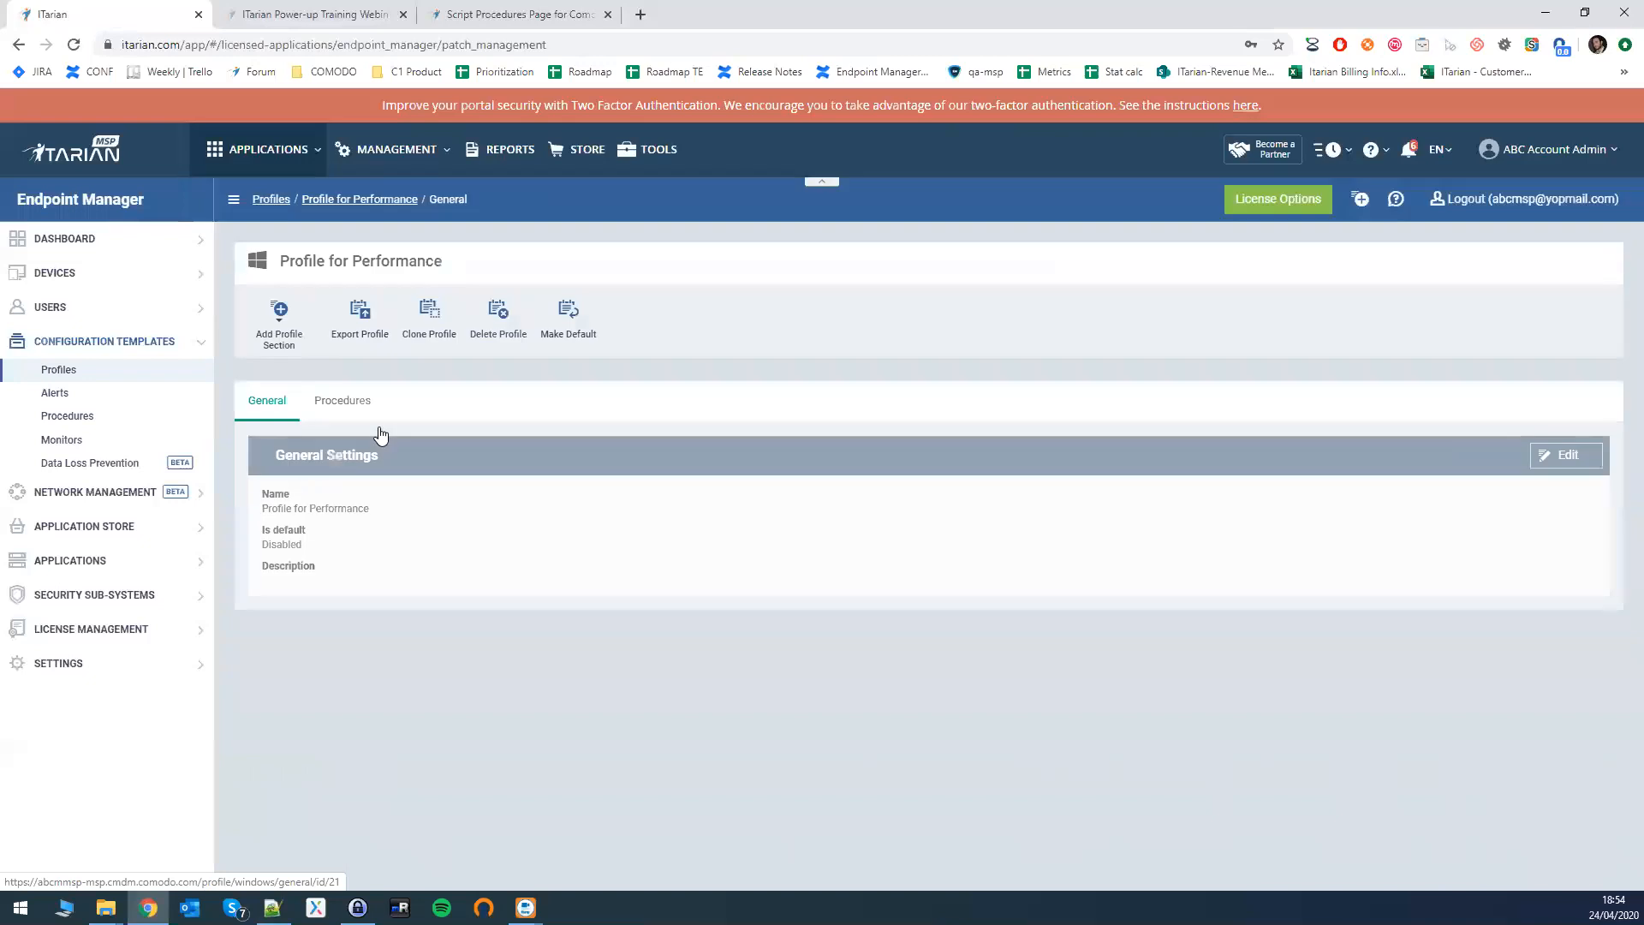
left_click(321, 403)
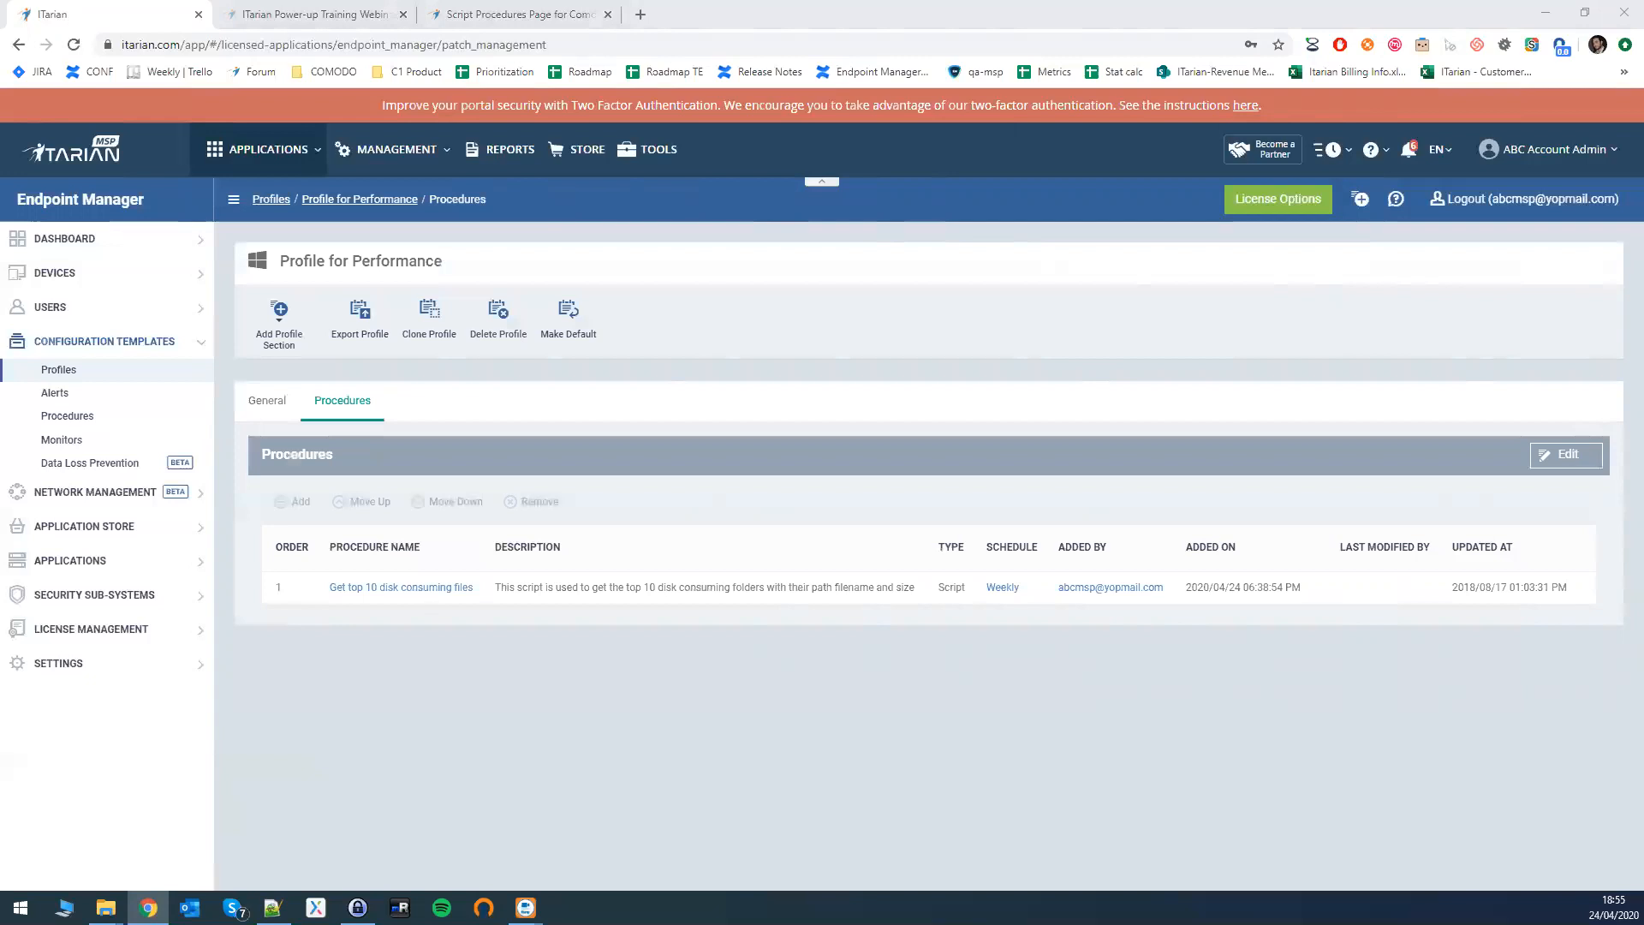
key("alt+Tab")
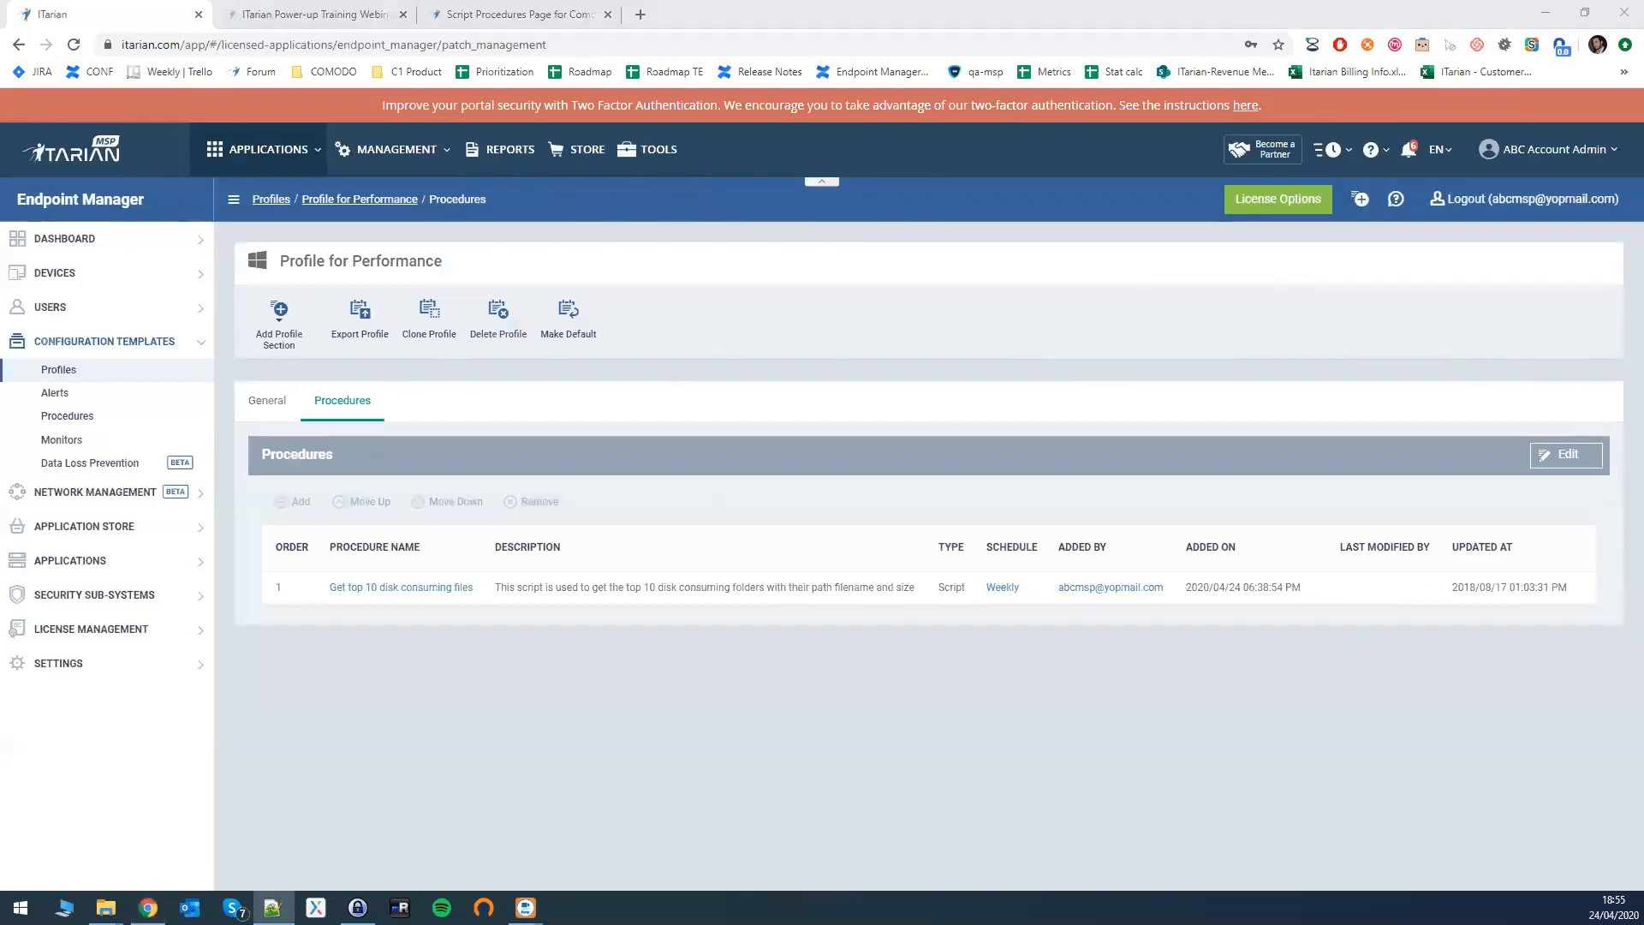